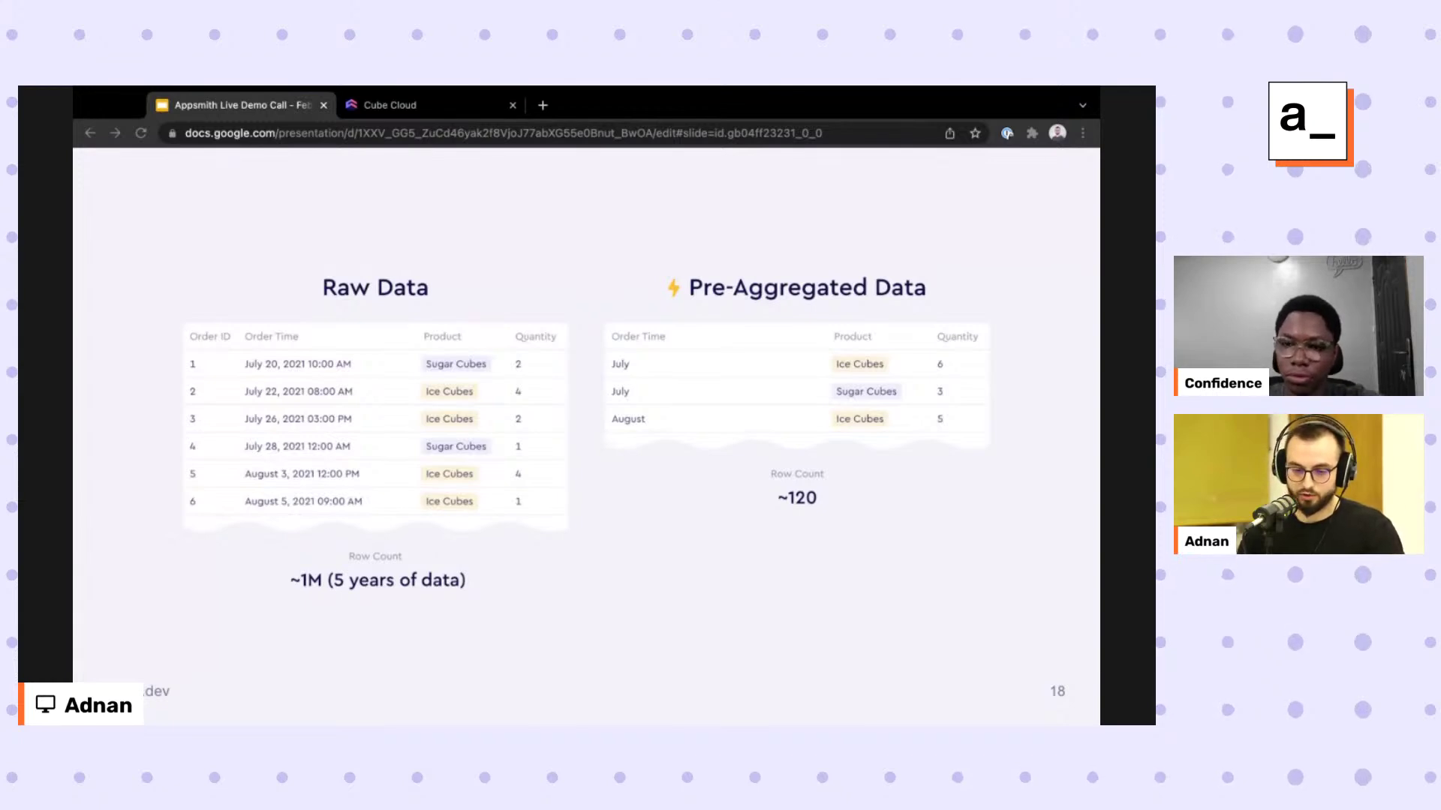
Advance the slideshow from slide 18, past the access control slide, to the slide 22 schema screenshot.
key(Right)
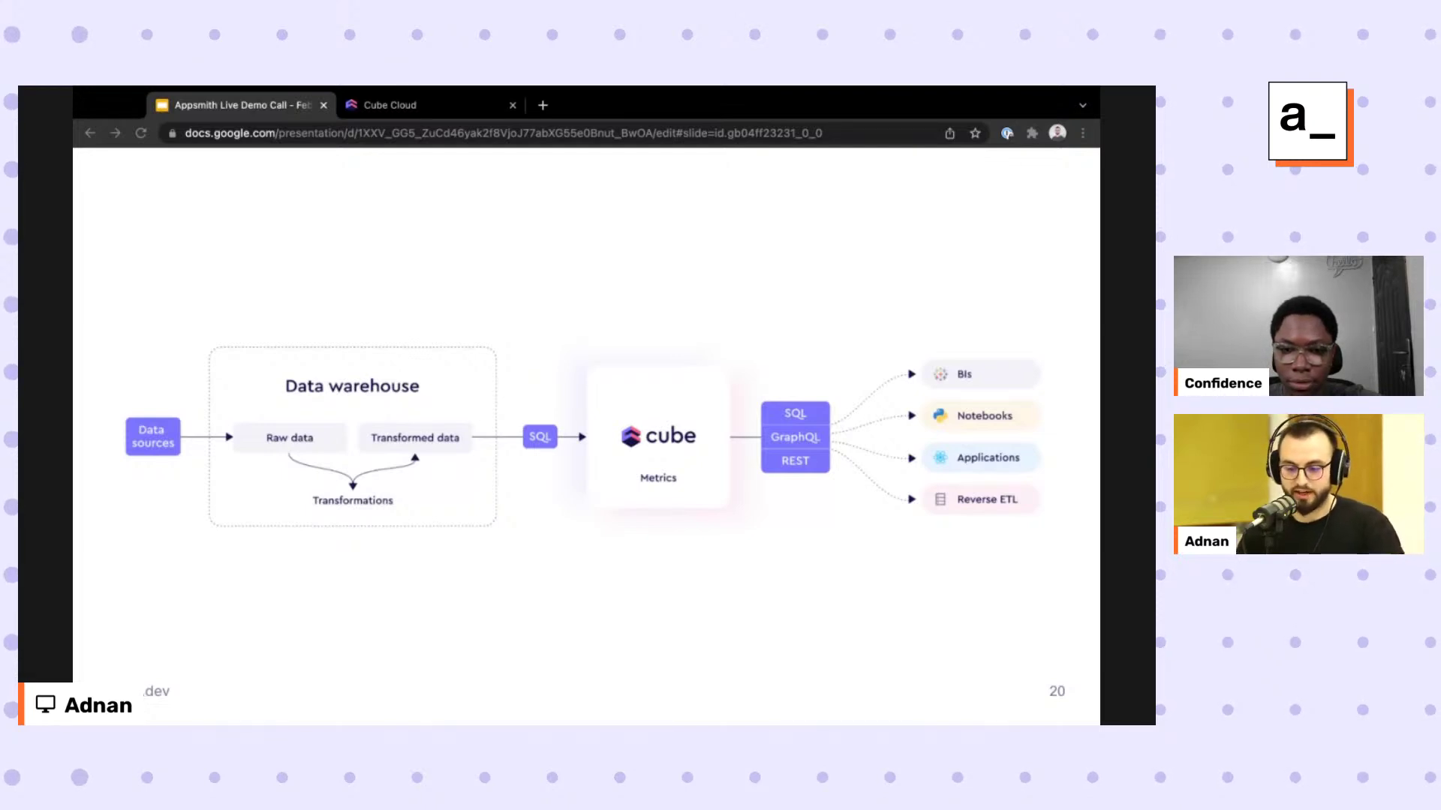
key(Right)
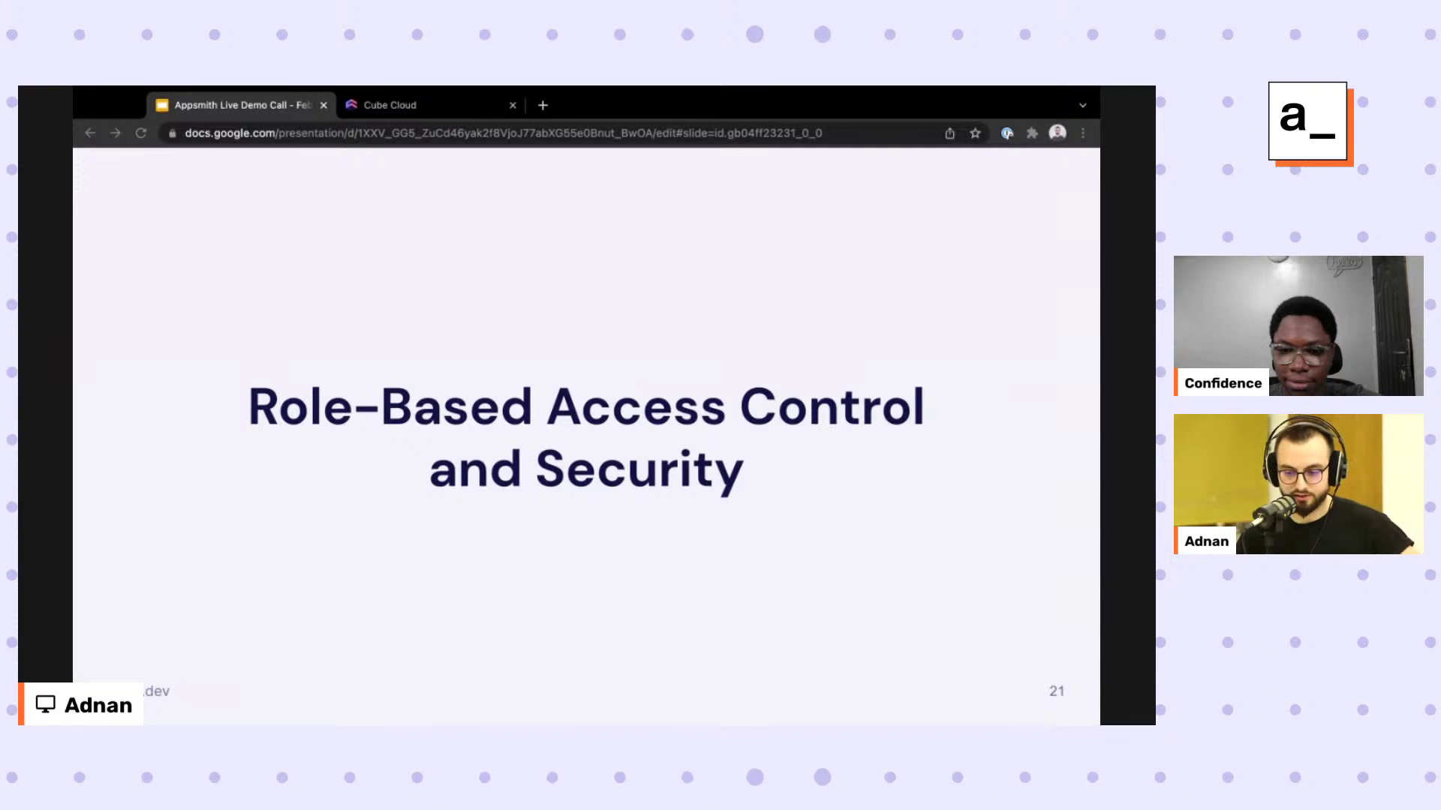
key(Right)
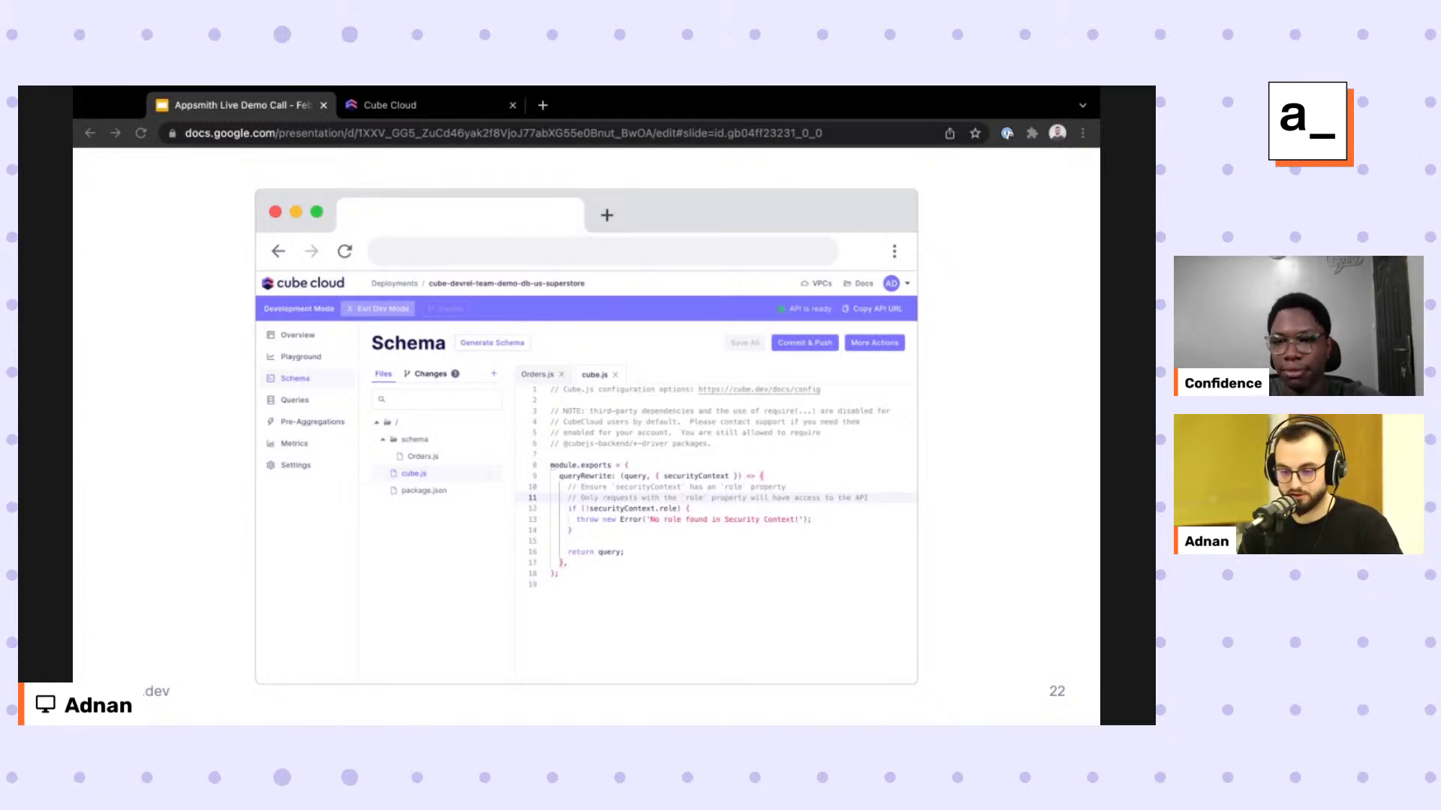
Step through the Developer Playground slides to Live Demo, then switch to the Cube Cloud Playground.
key(Right)
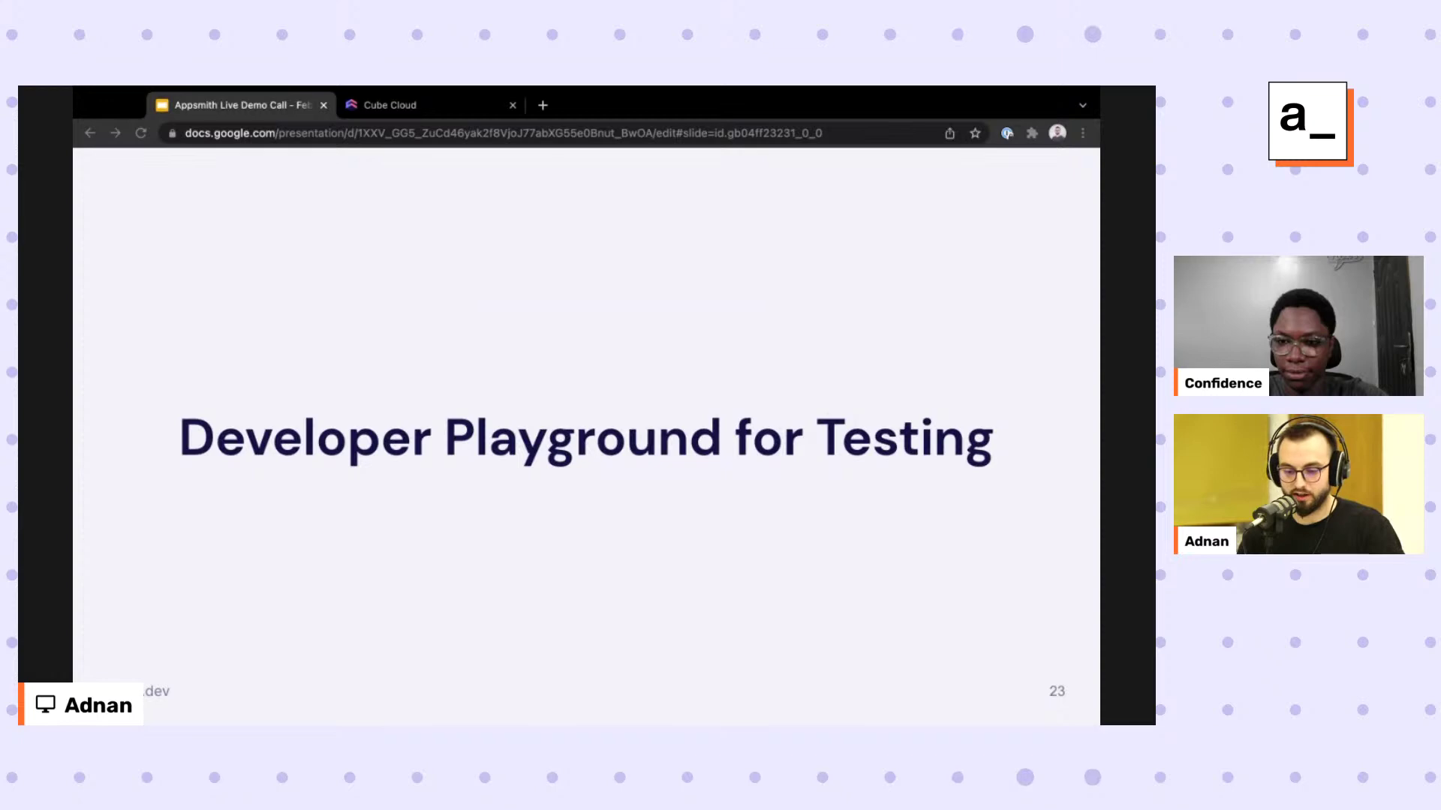
key(Right)
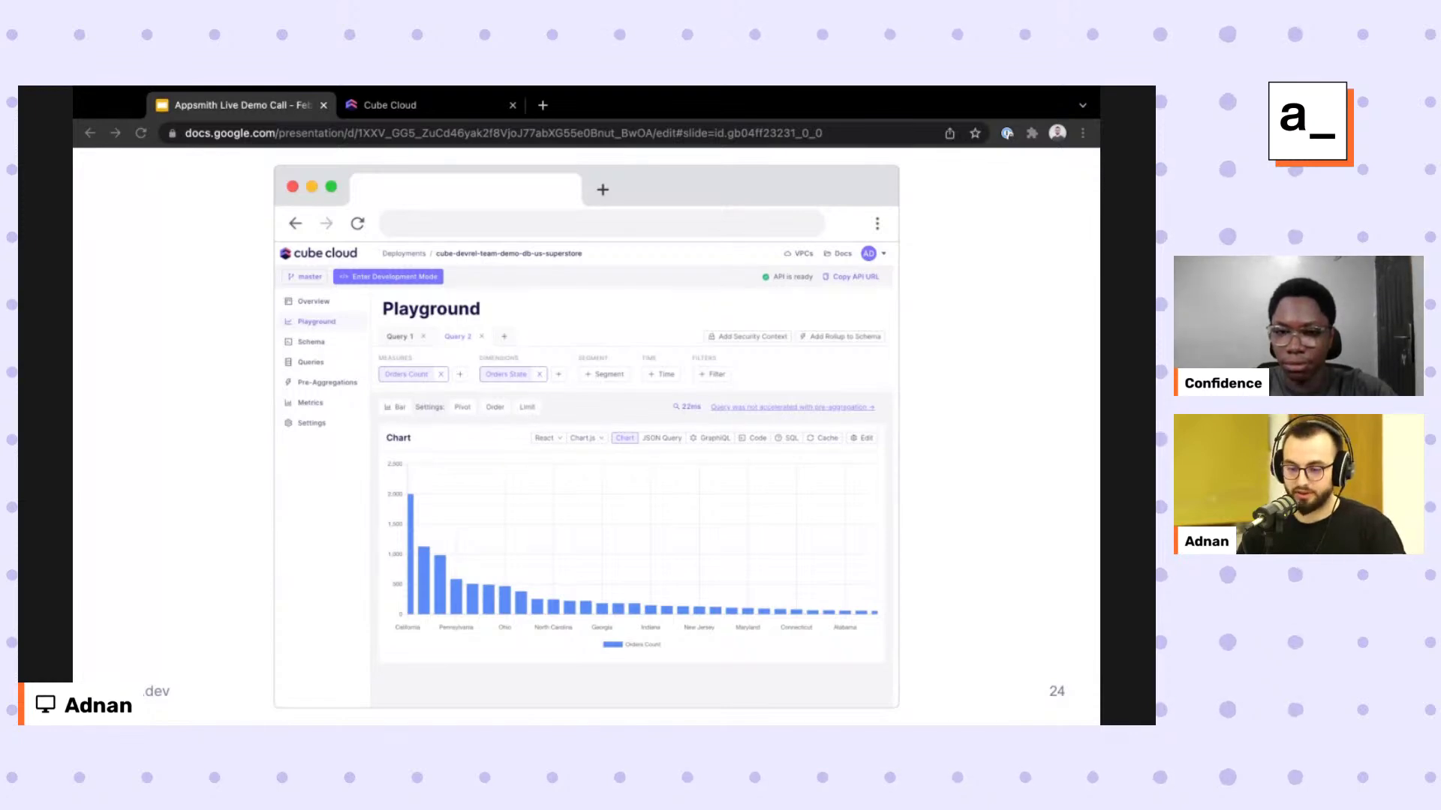
key(Right)
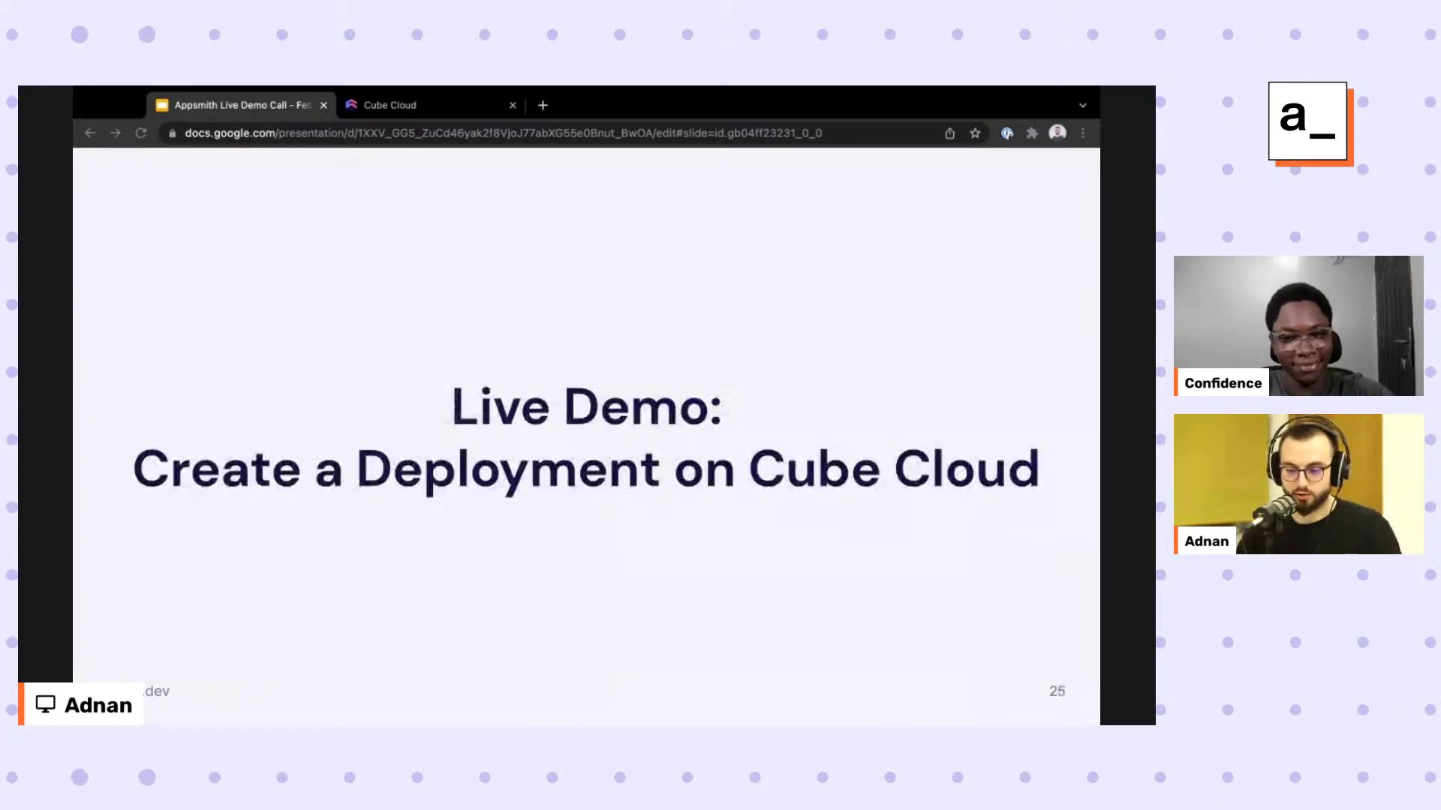
key(ctrl+Tab)
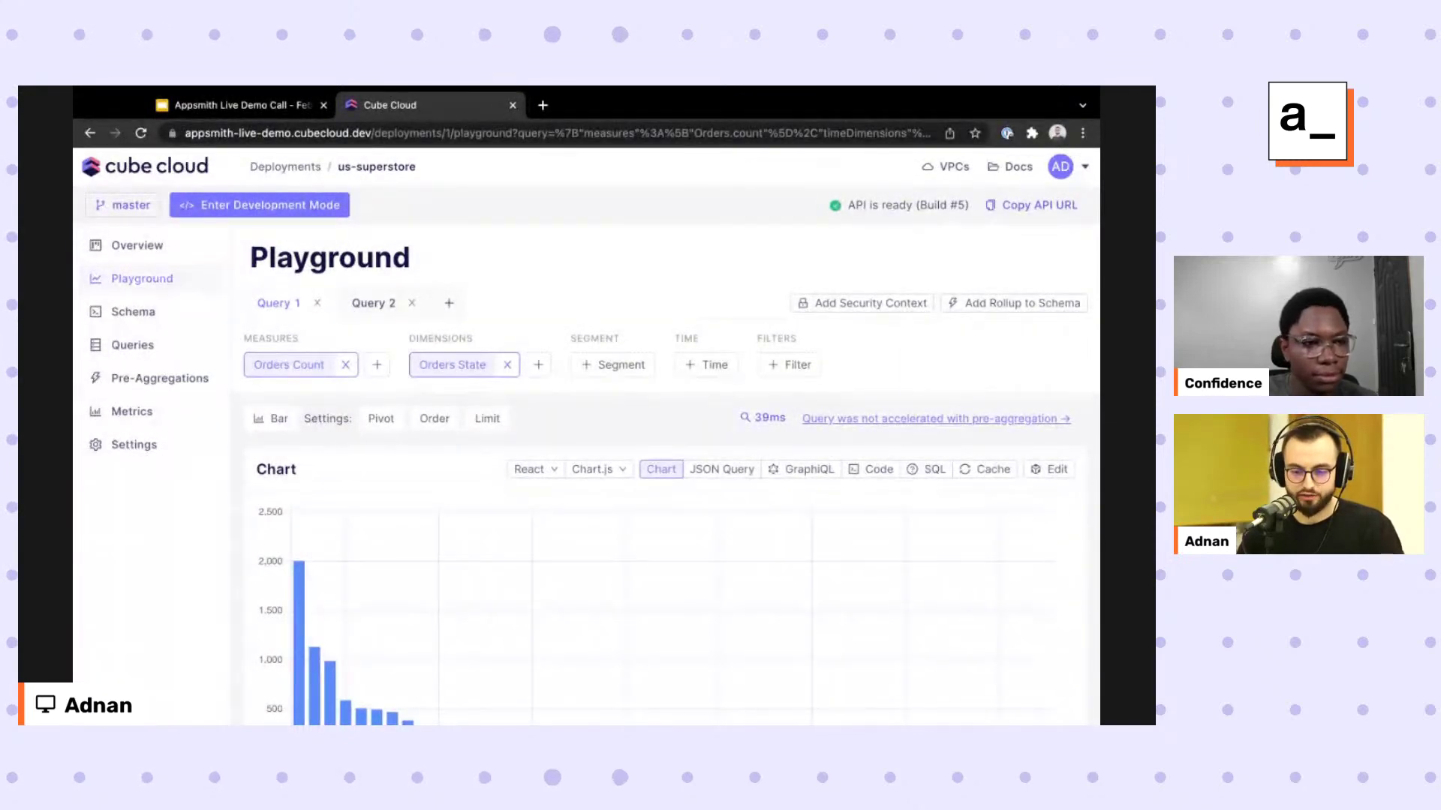
Glance over the Playground chart and its order dimensions list without changing anything.
scroll(542, 186, down, 2)
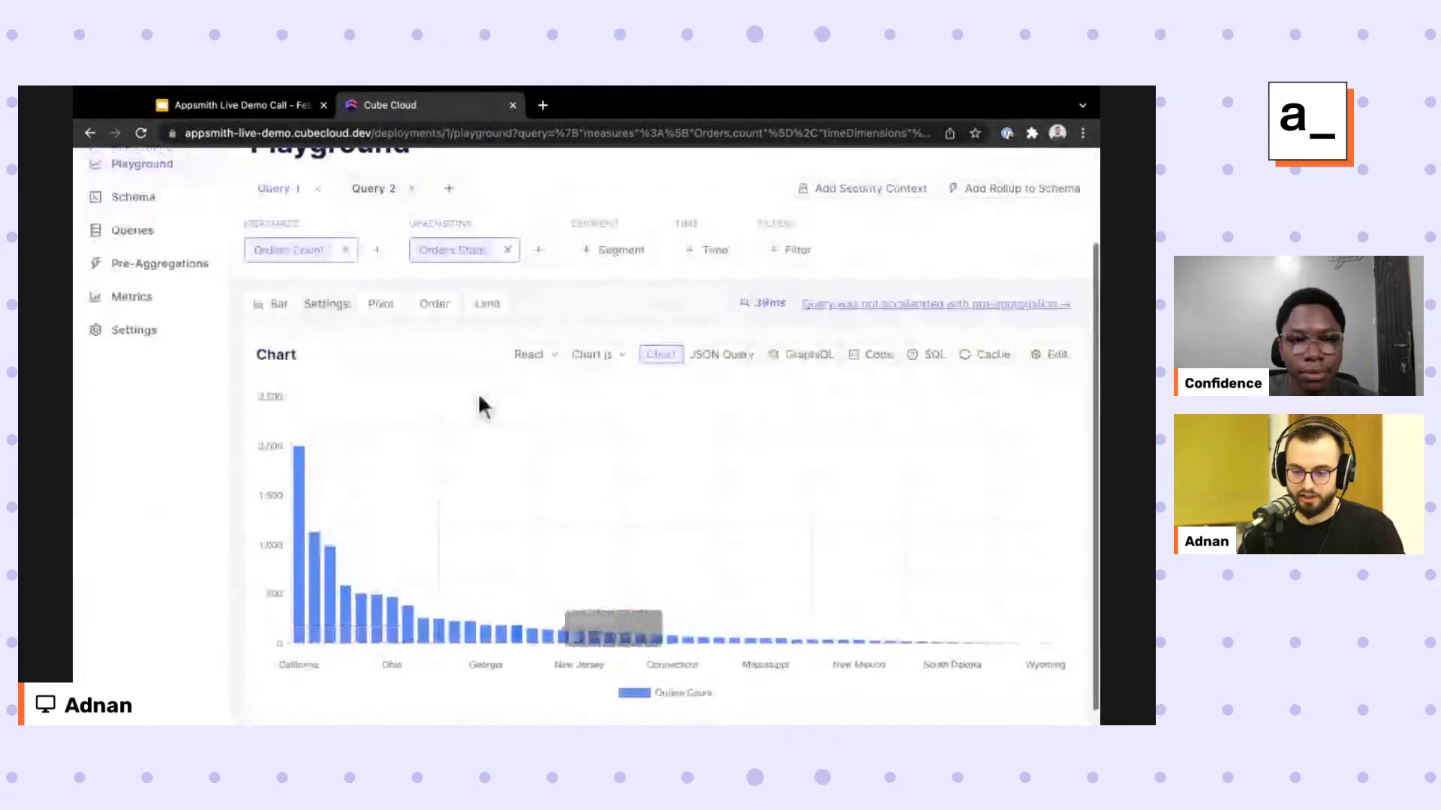
scroll(482, 402, up, 2)
click(465, 368)
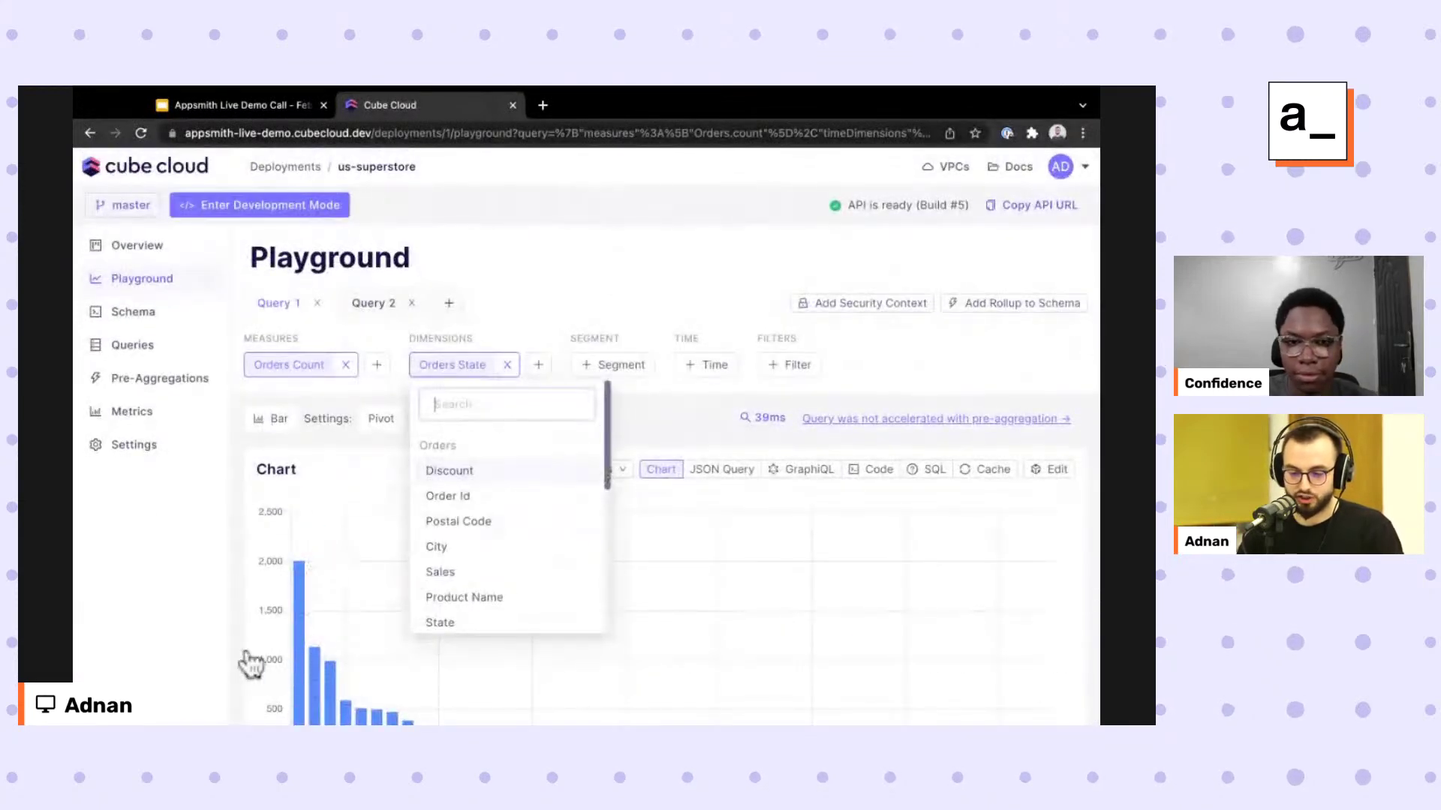
key(Escape)
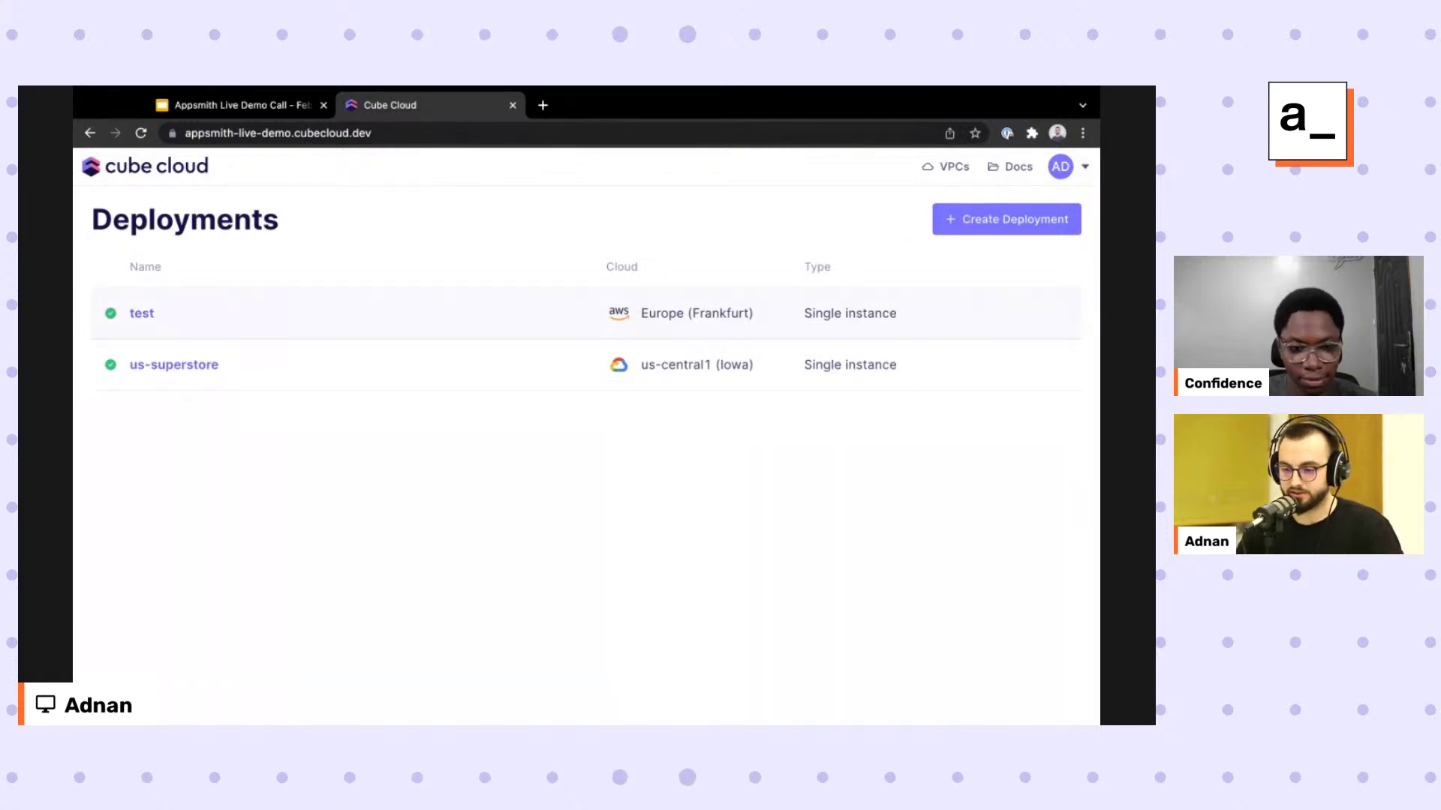
Create deployment sample-appsmith-demo-1 hosted on Google Cloud in region us-central1 (Iowa).
click(998, 220)
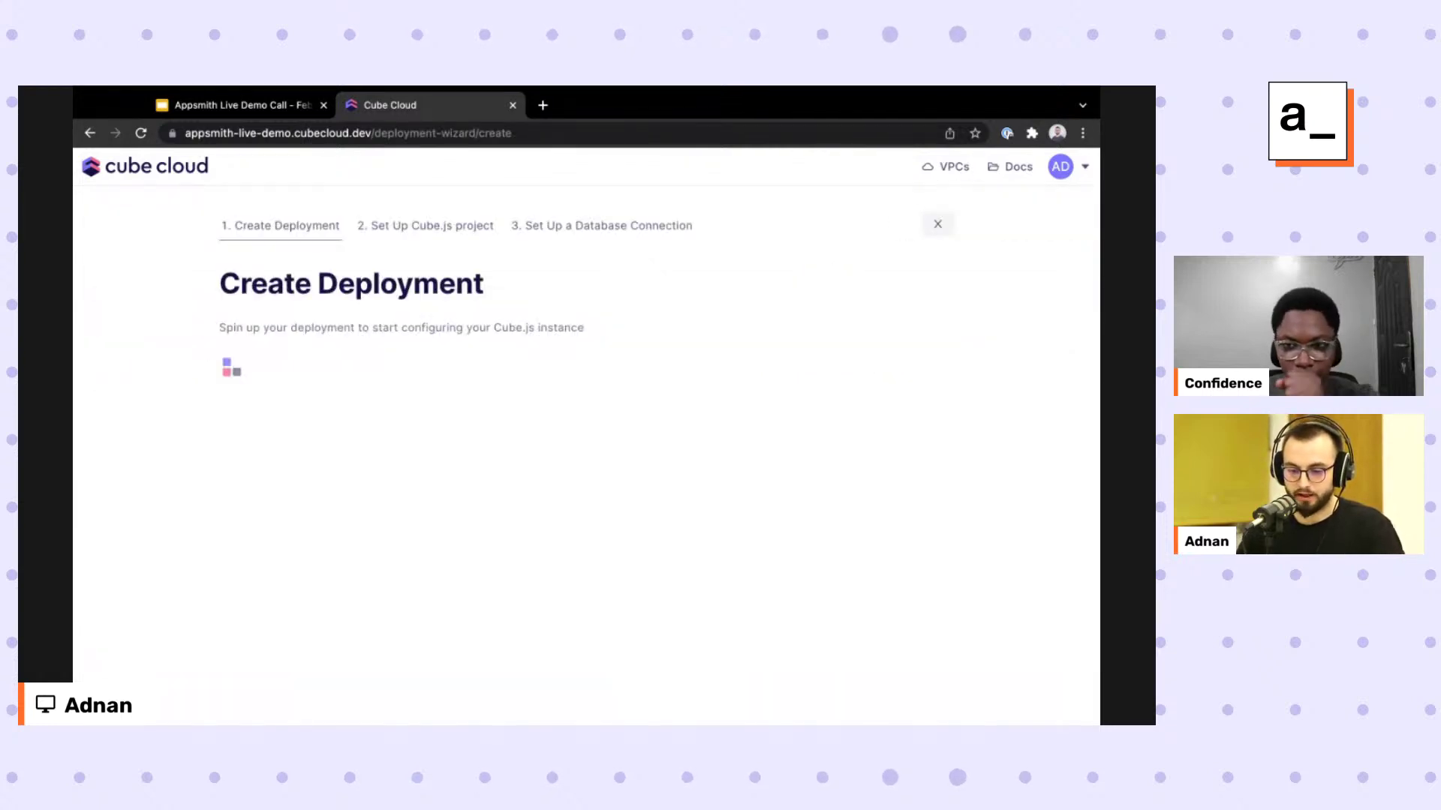
text(sample-1)
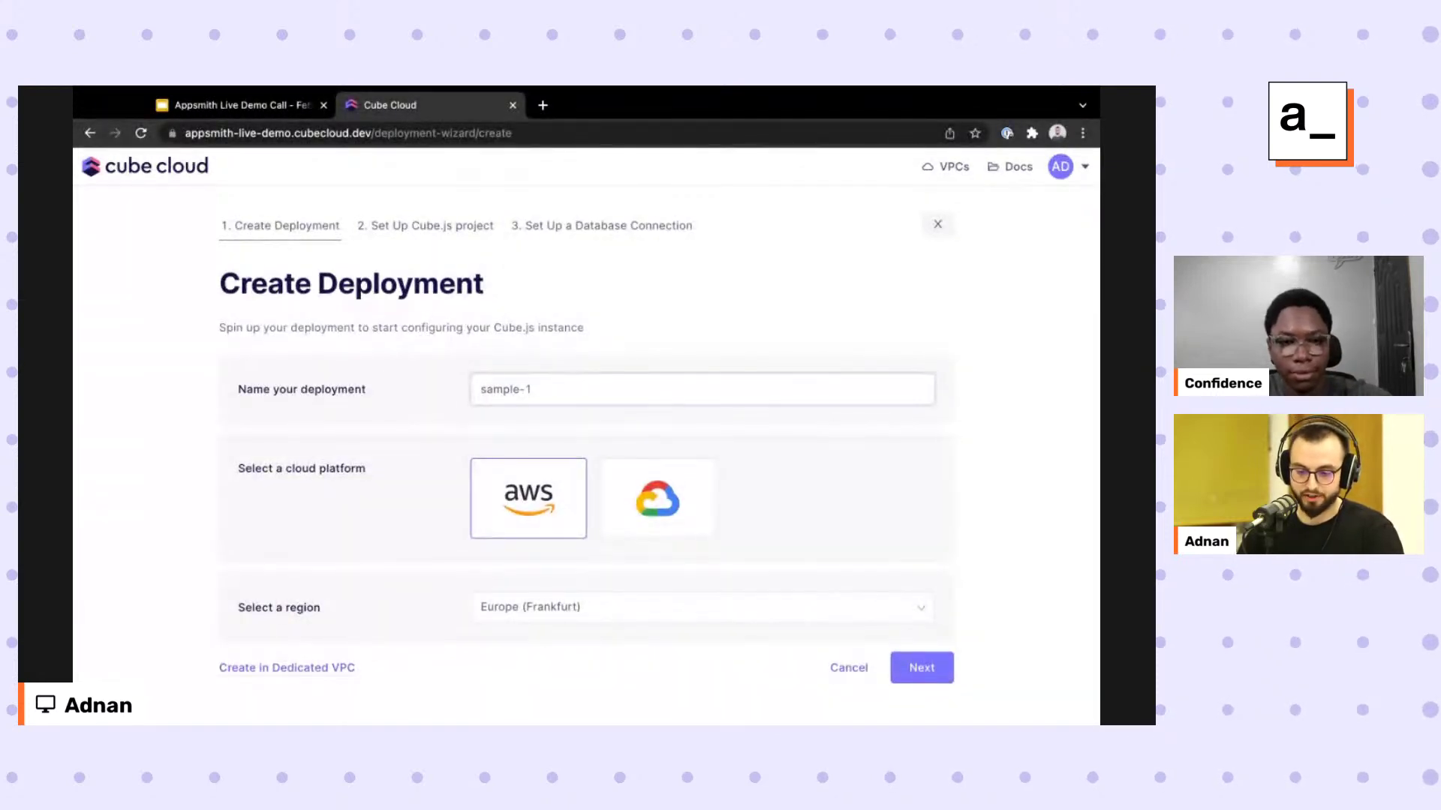
key(BackSpace)
text(appsmith)
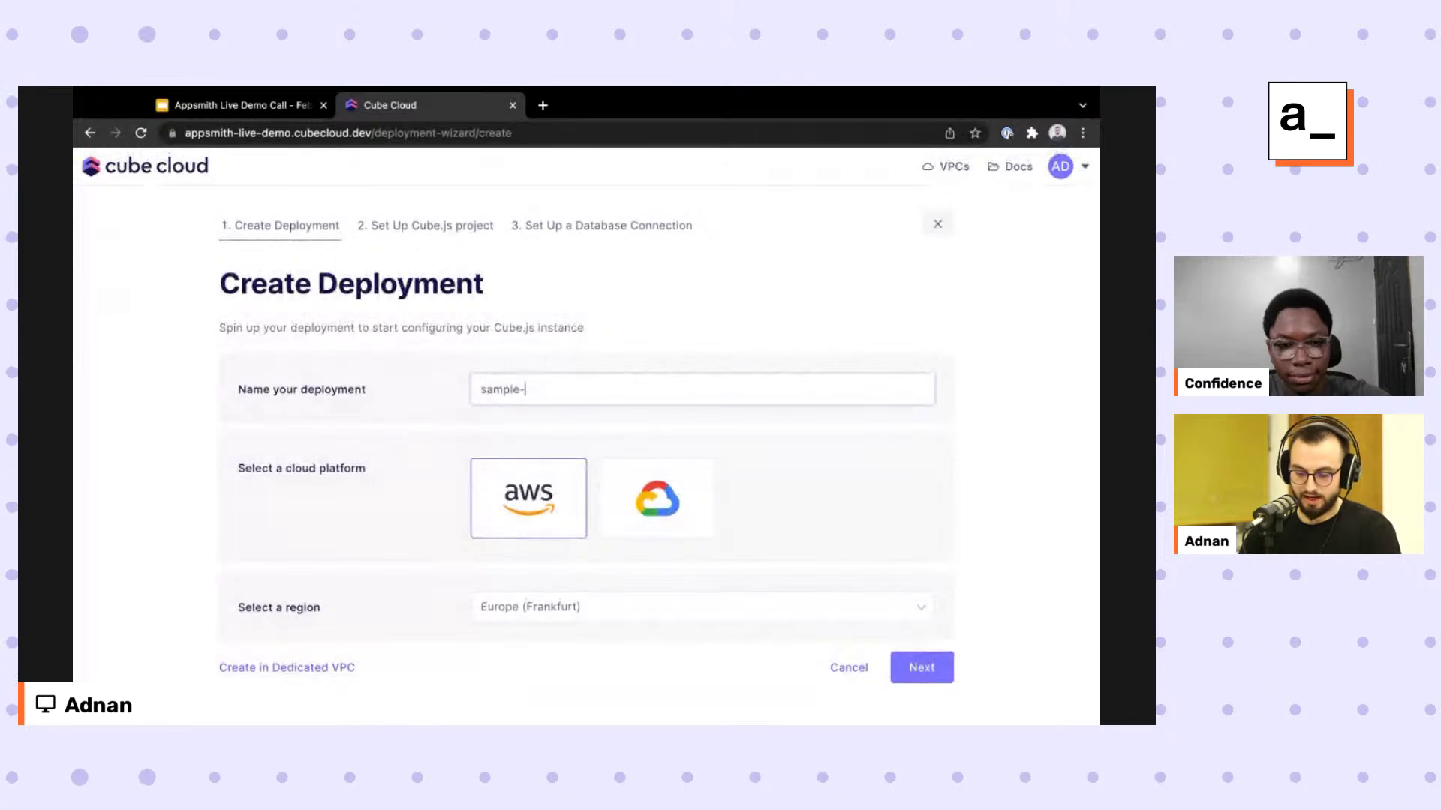
text(-demo-)
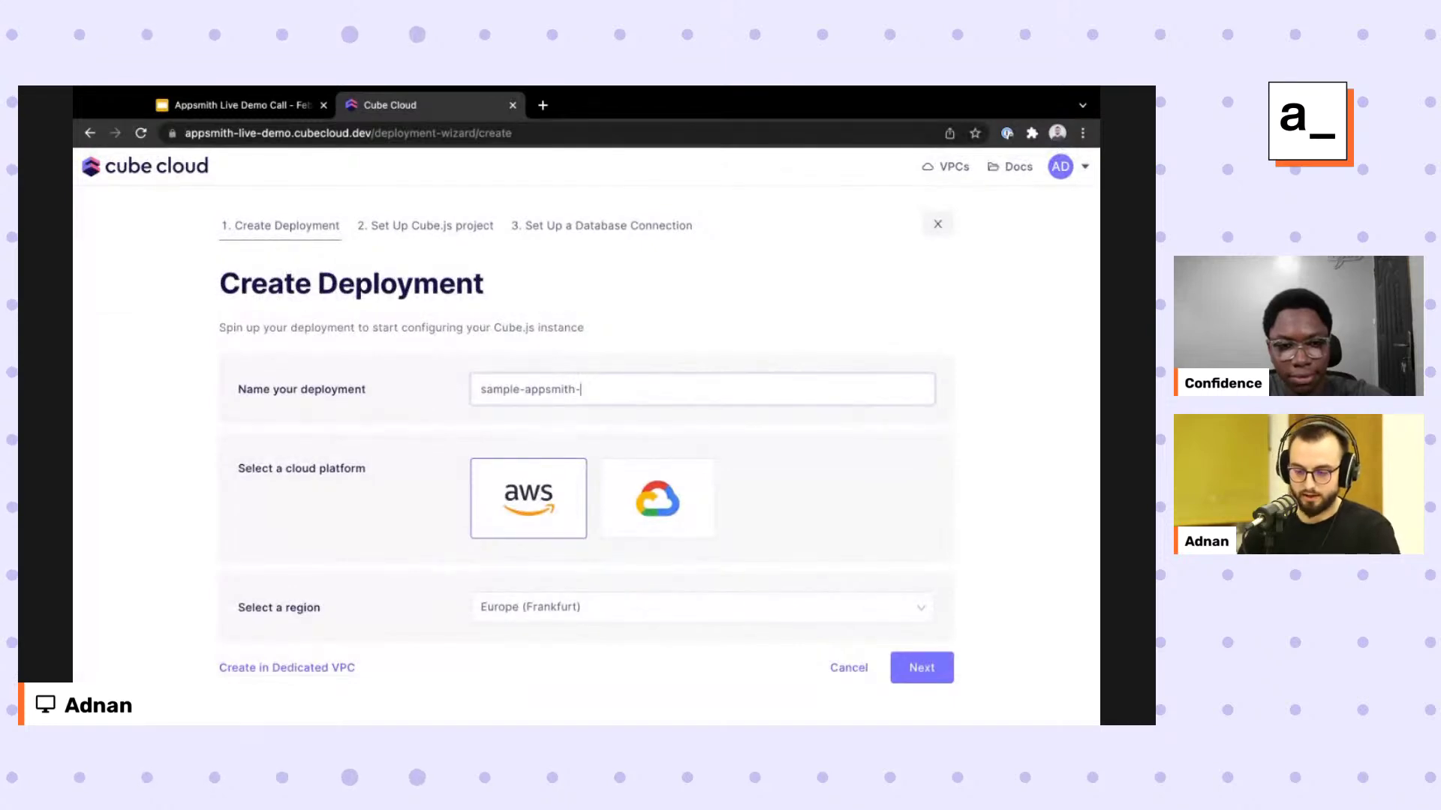
text(1)
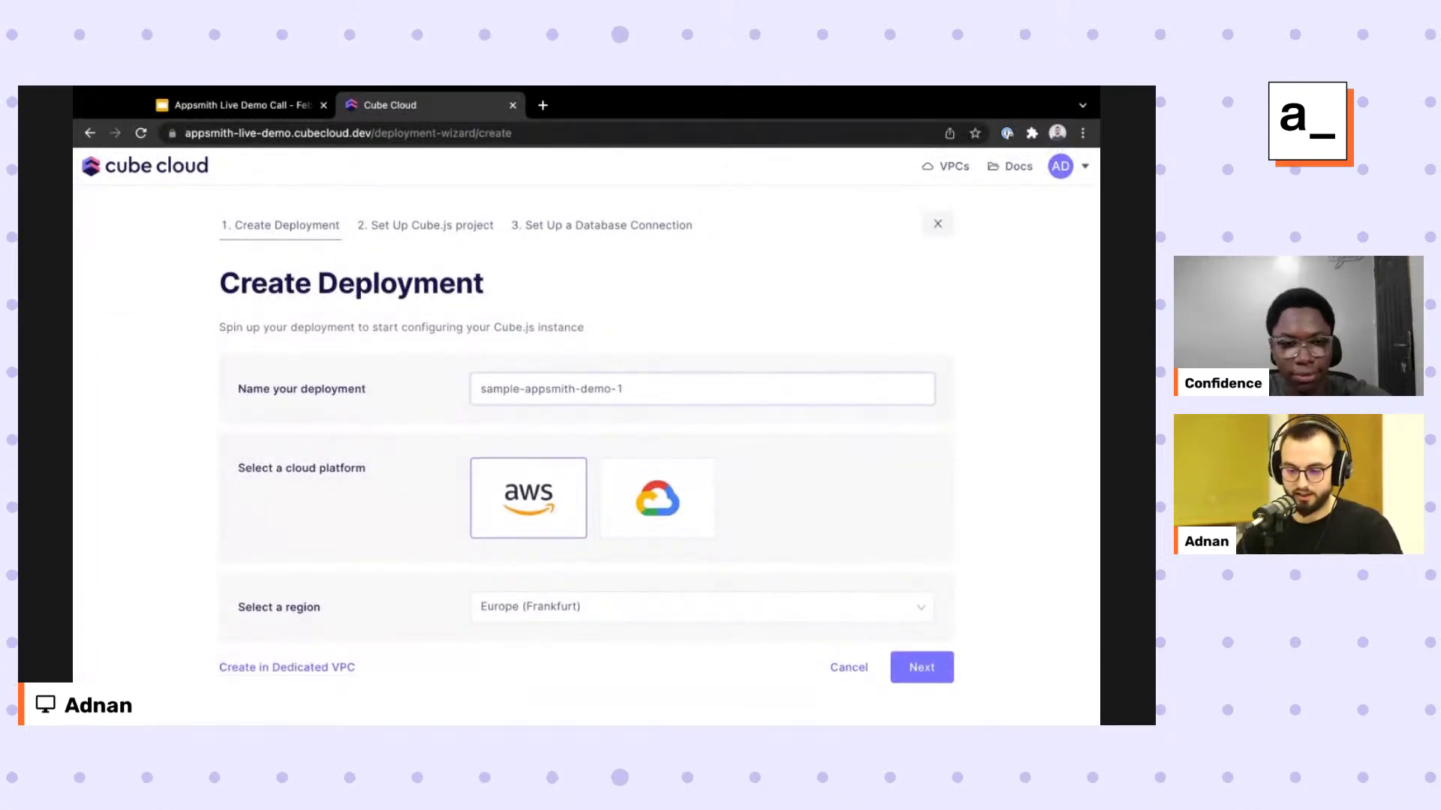
click(658, 497)
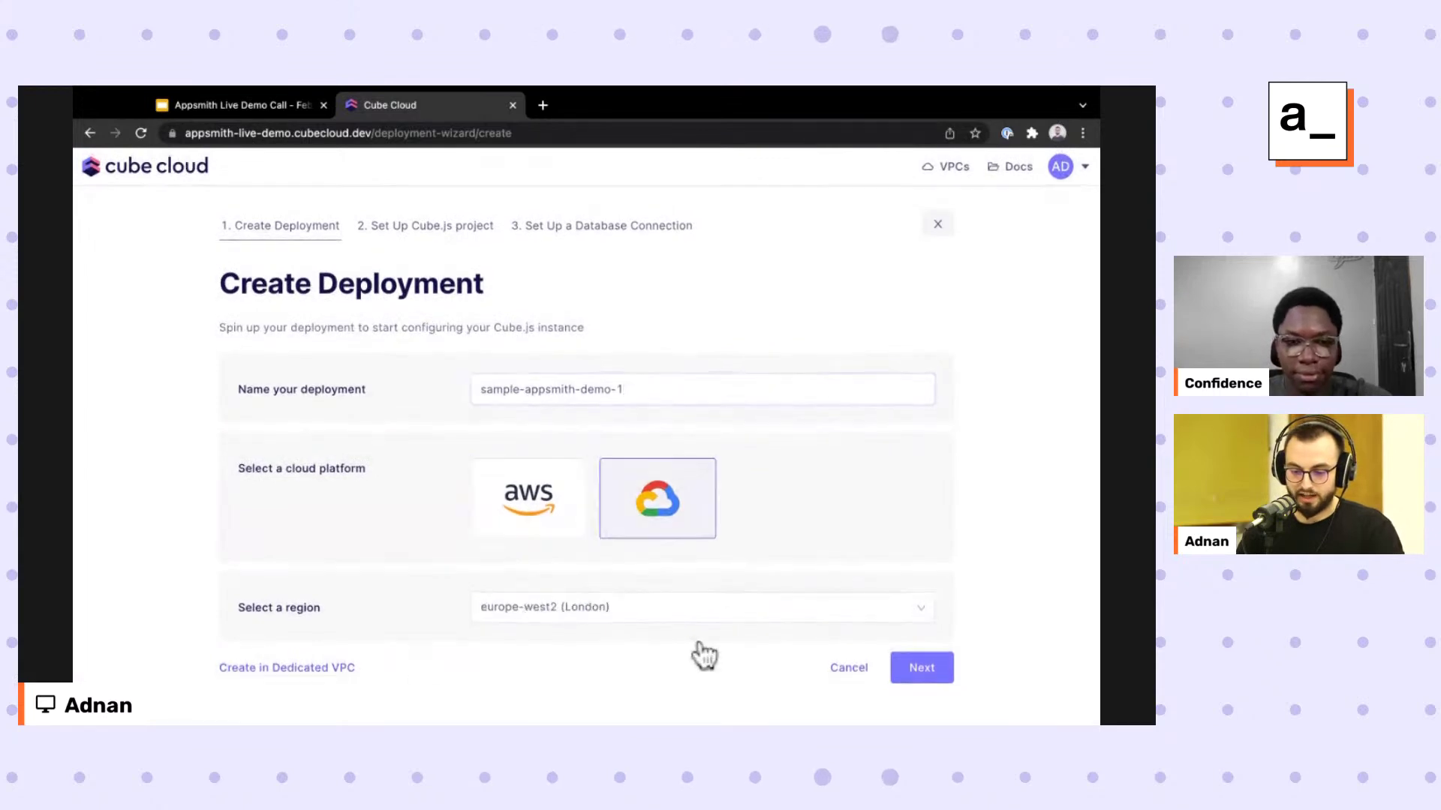
click(657, 606)
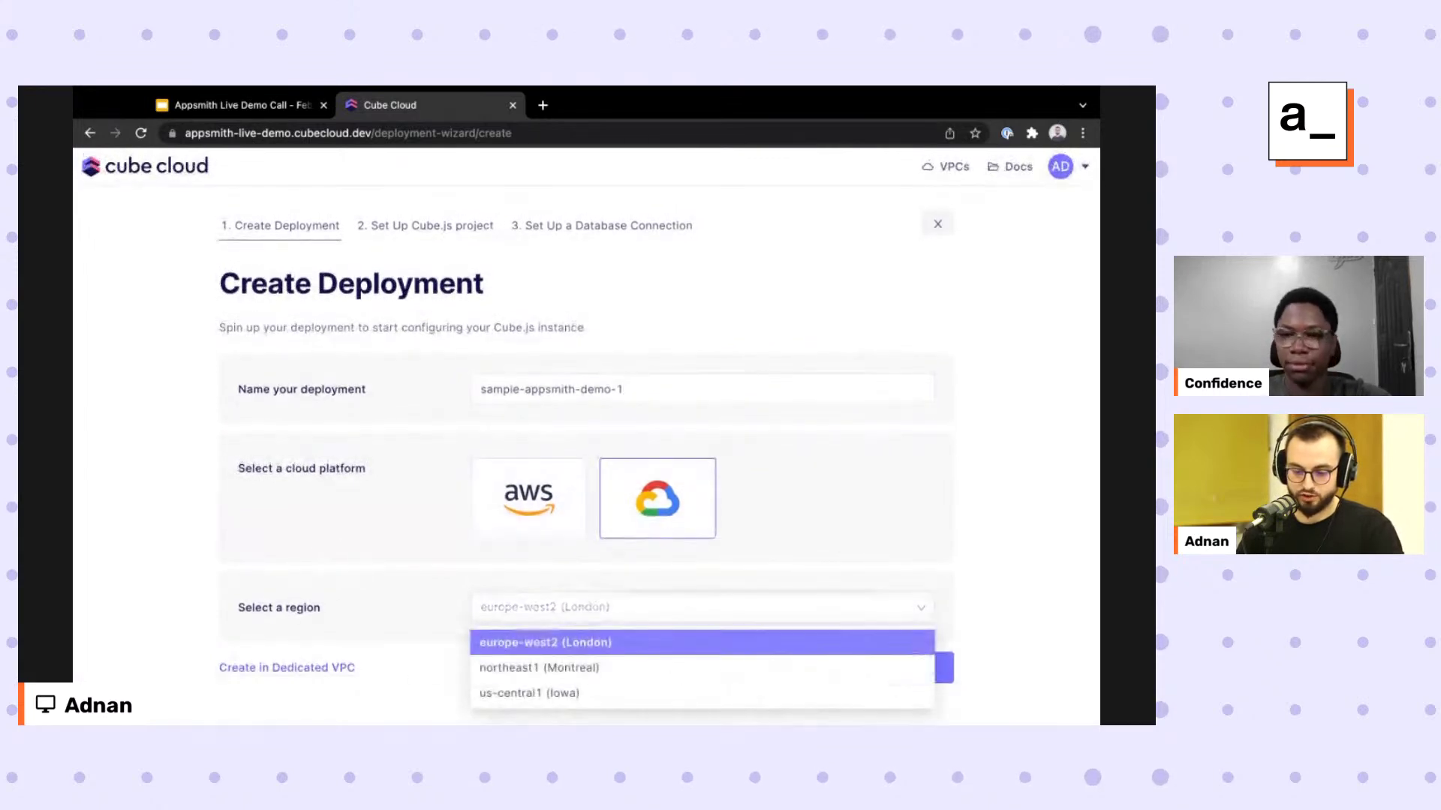
click(657, 693)
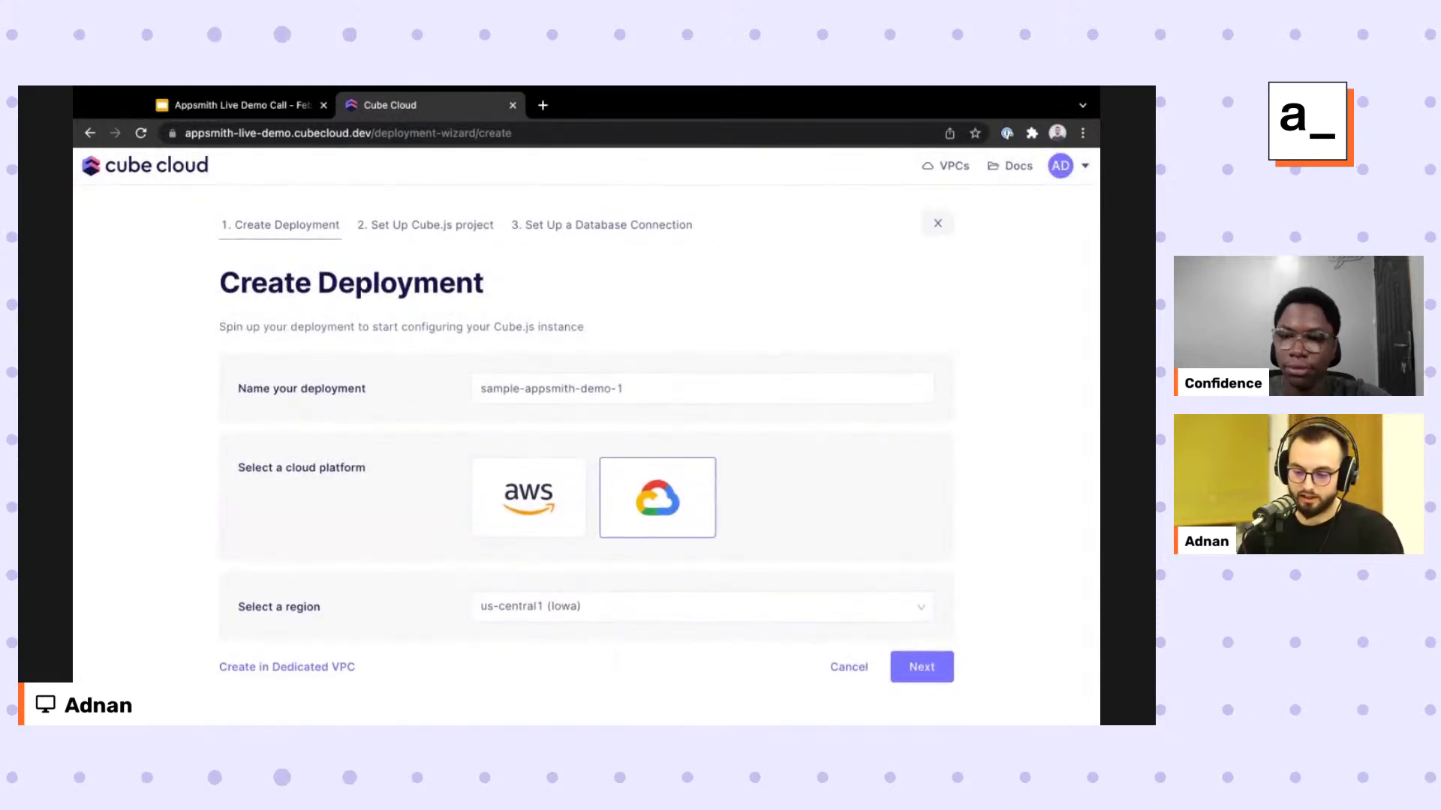
click(921, 667)
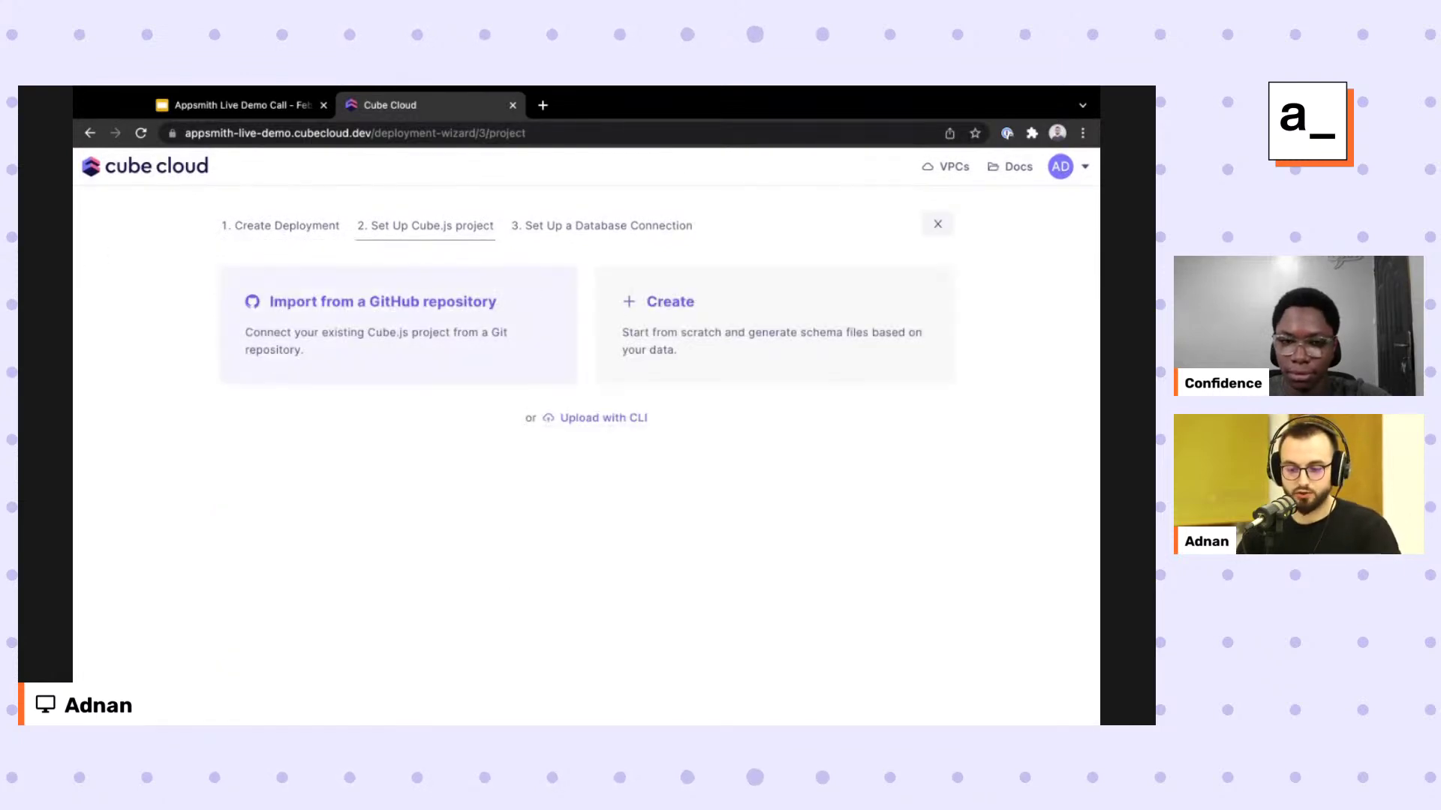
Start the Cube.js project from scratch with PostgreSQL as the database type.
click(788, 312)
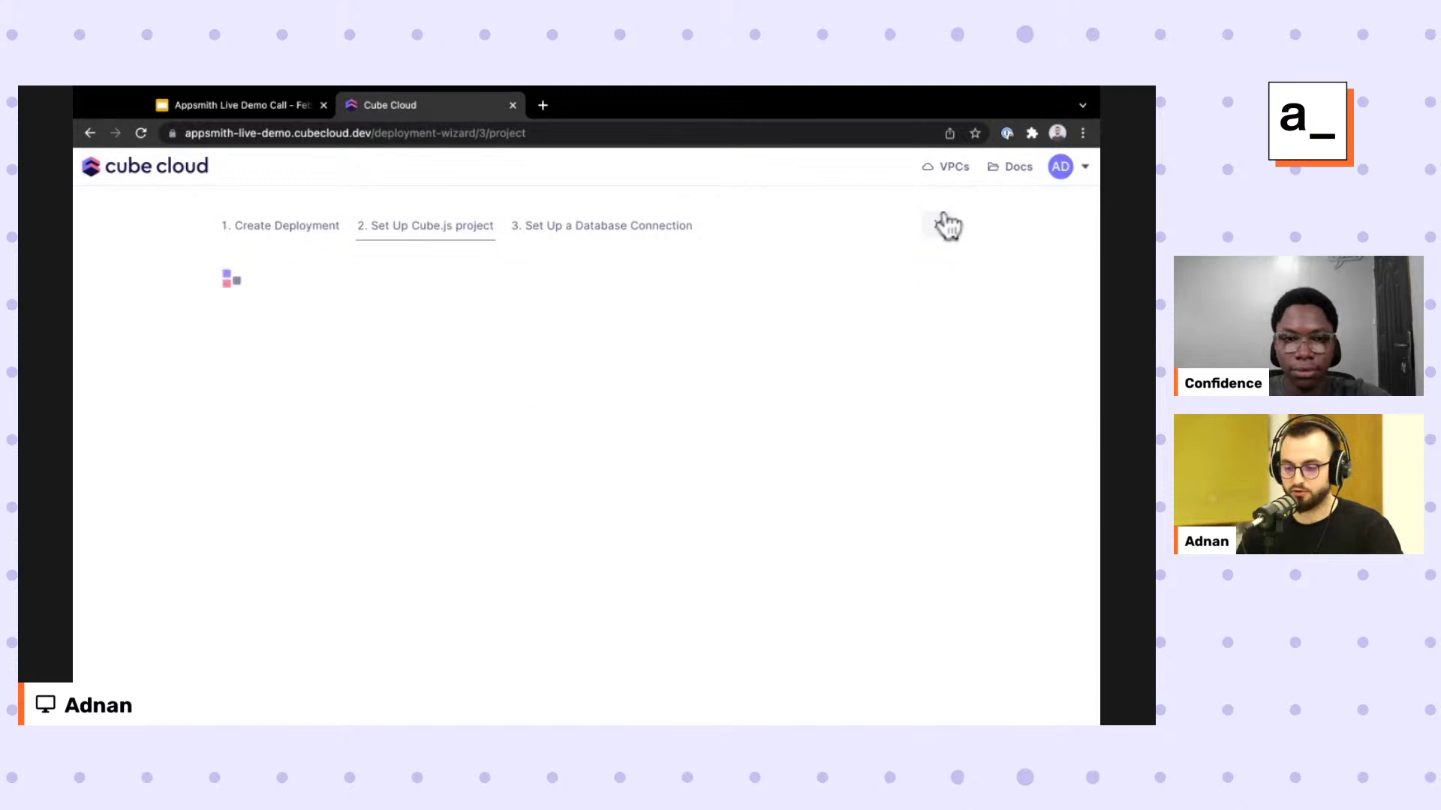
scroll(93, 380, down, 1)
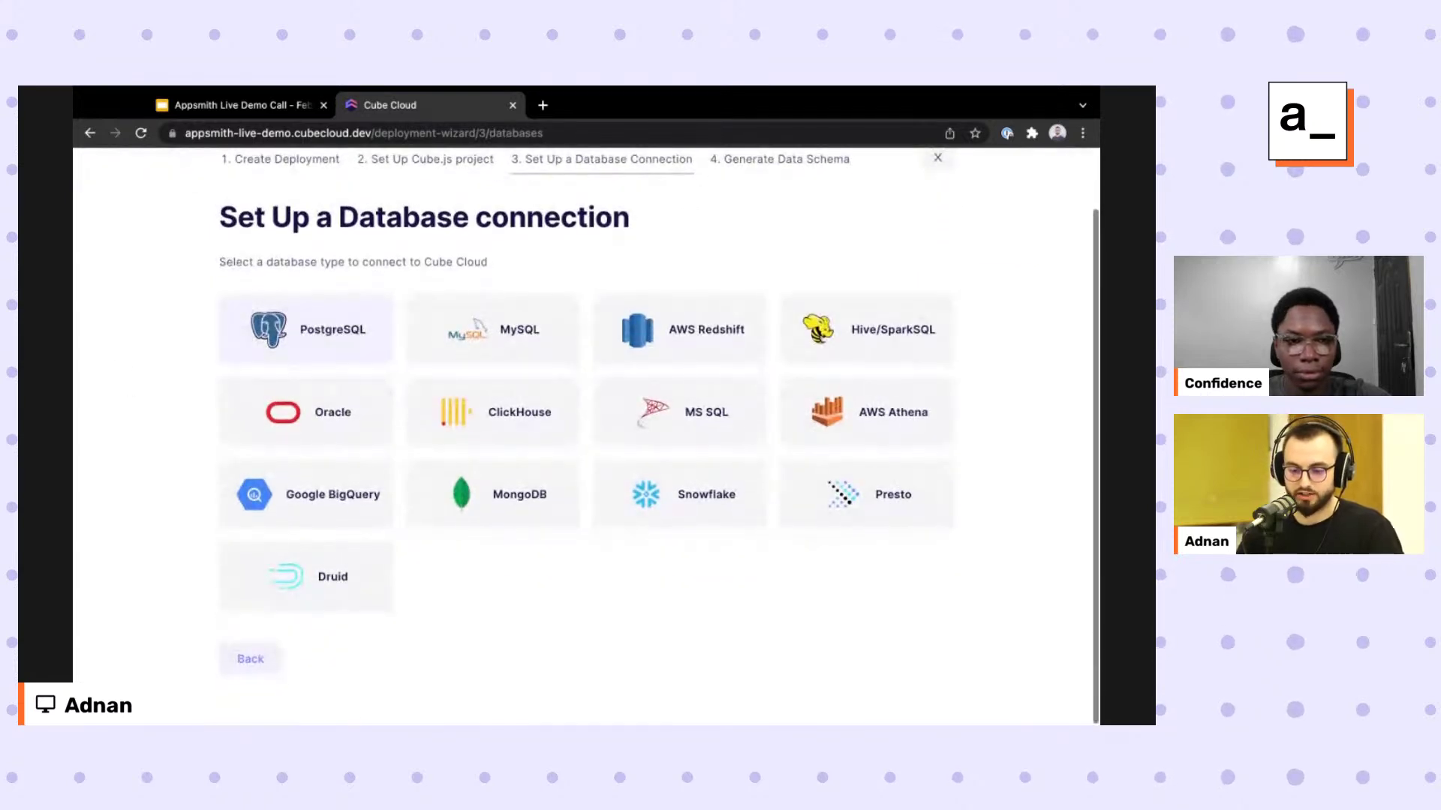
click(315, 338)
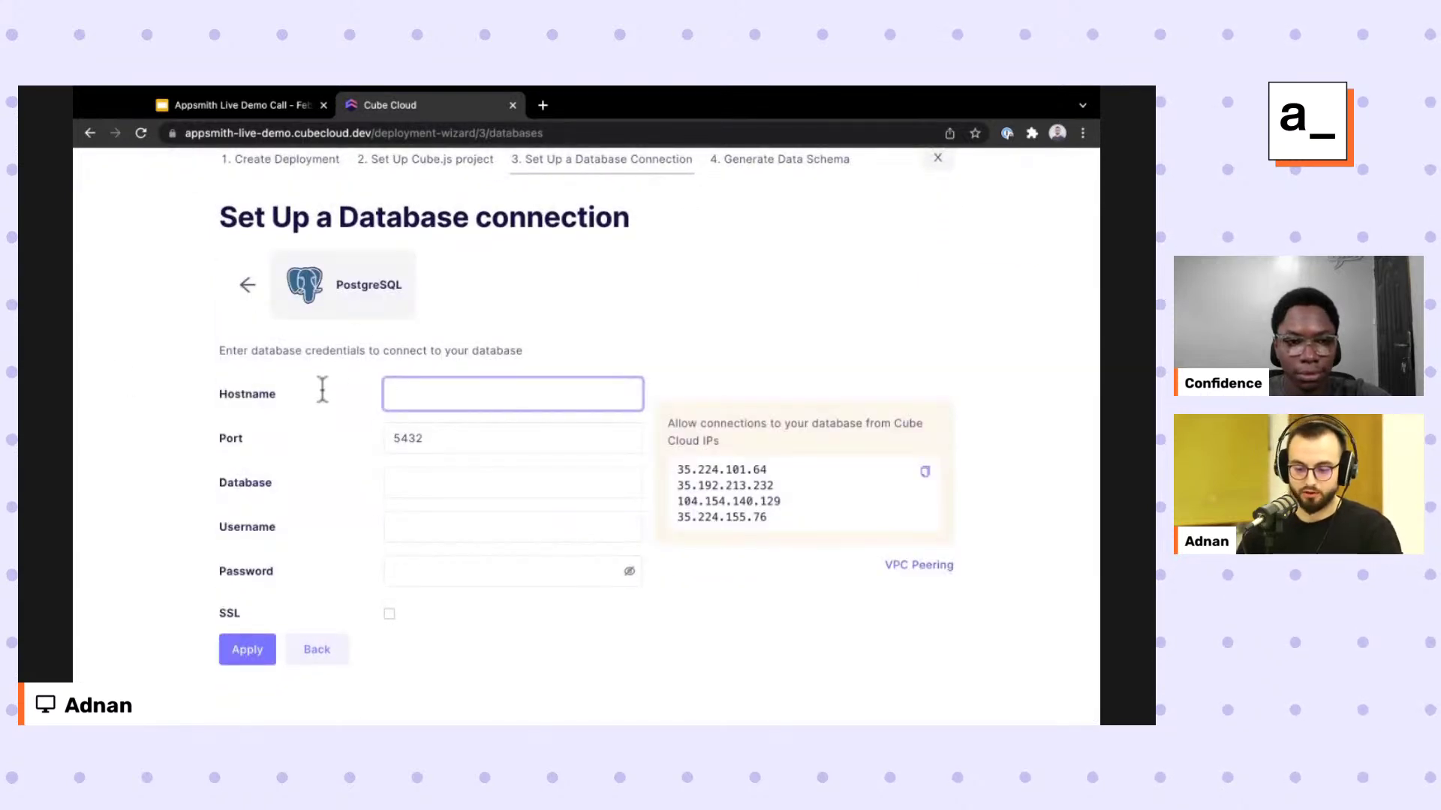
Enter hostname demo-db.cube.dev, database ecom, plus the username and password, then apply the connection.
text(demo-db)
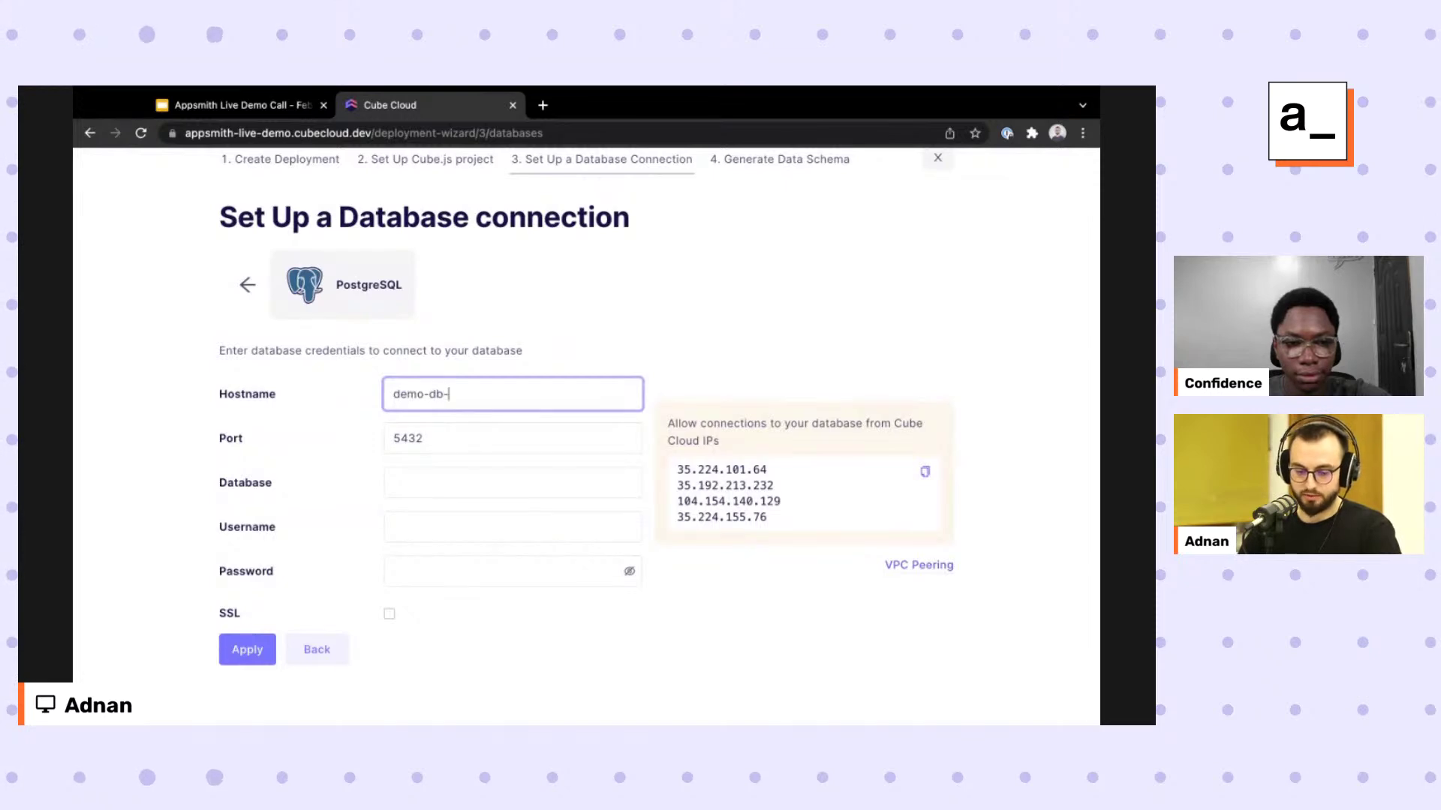
text(.cube.)
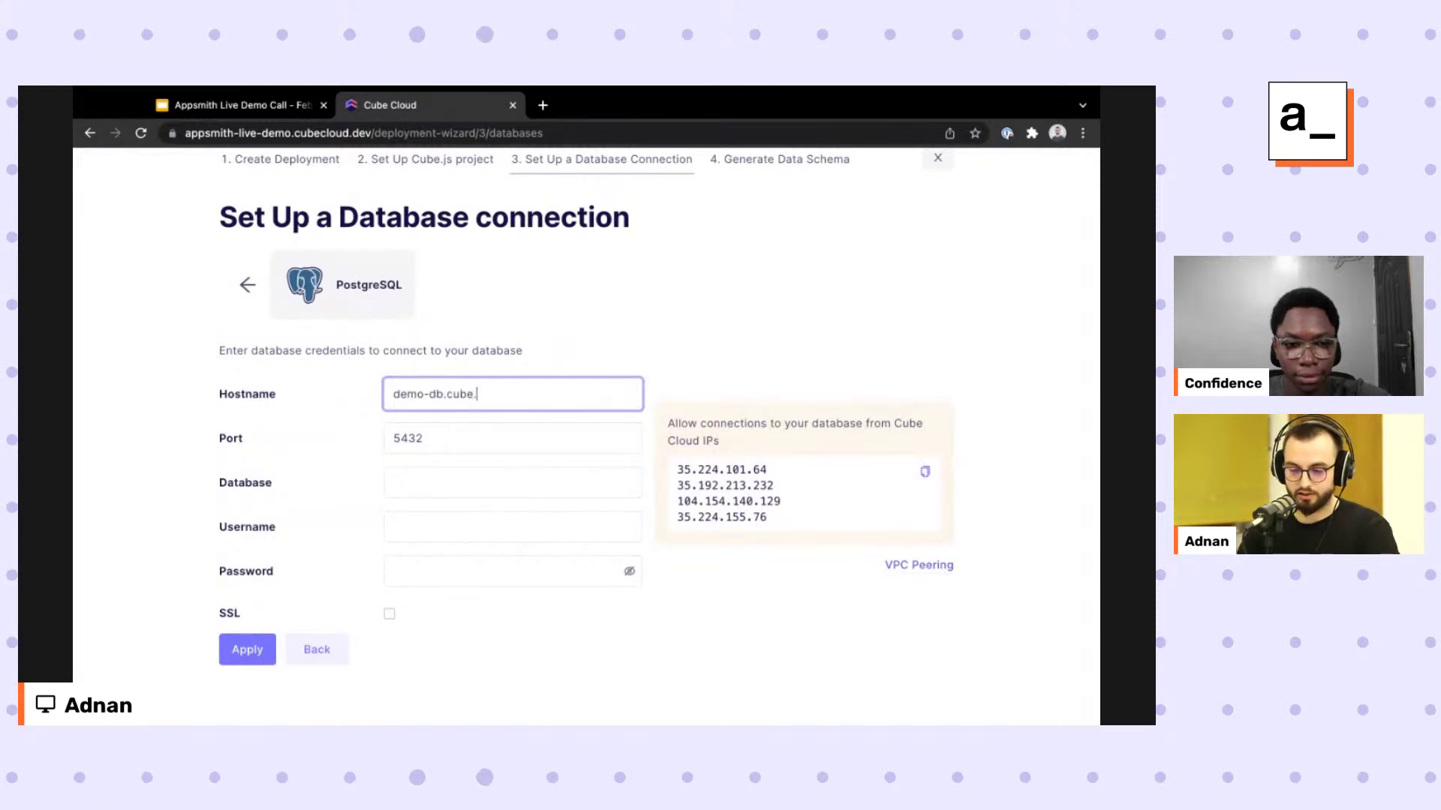
text(dev)
key(Tab)
text(ecom)
key(Tab)
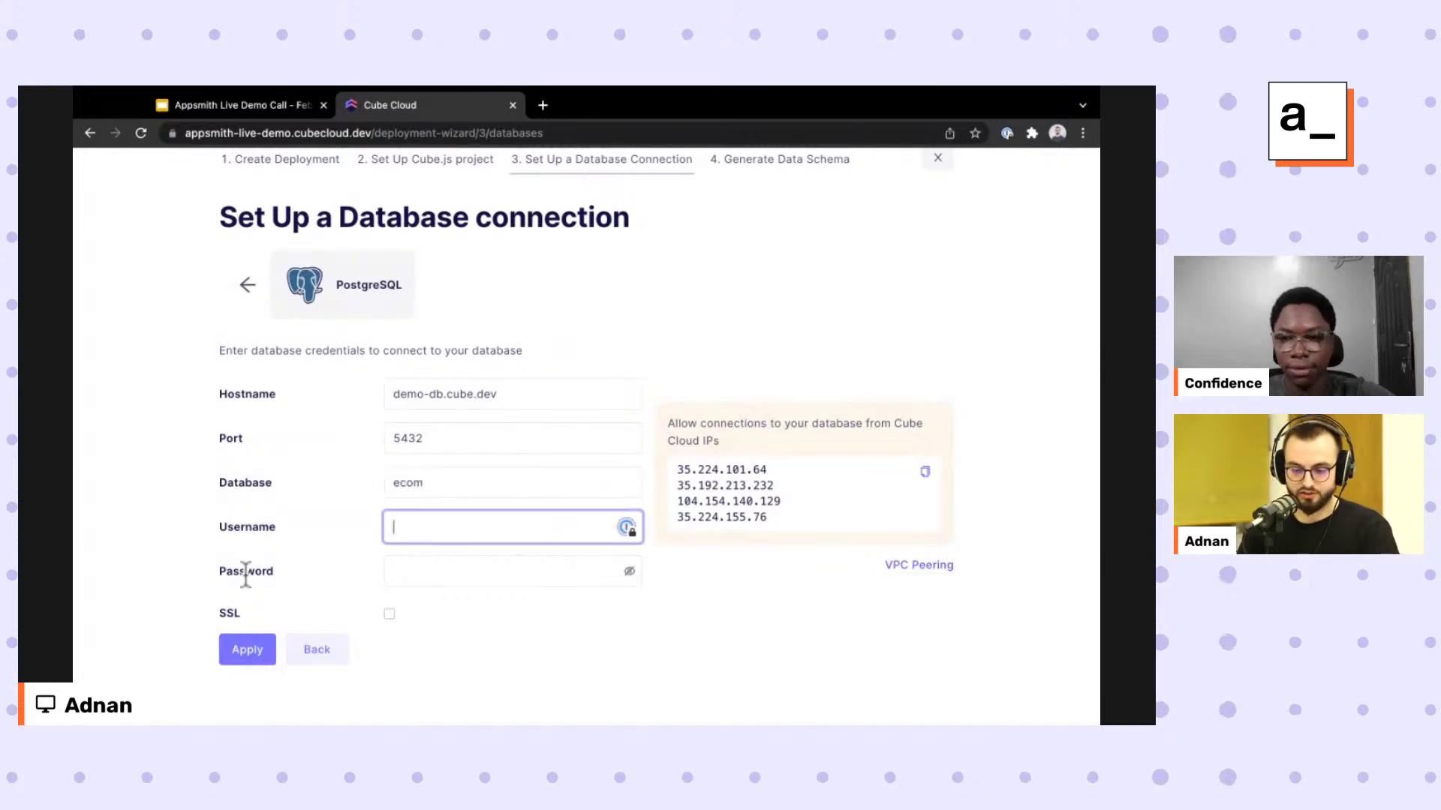
text(cube)
key(Tab)
text(•••••)
click(259, 647)
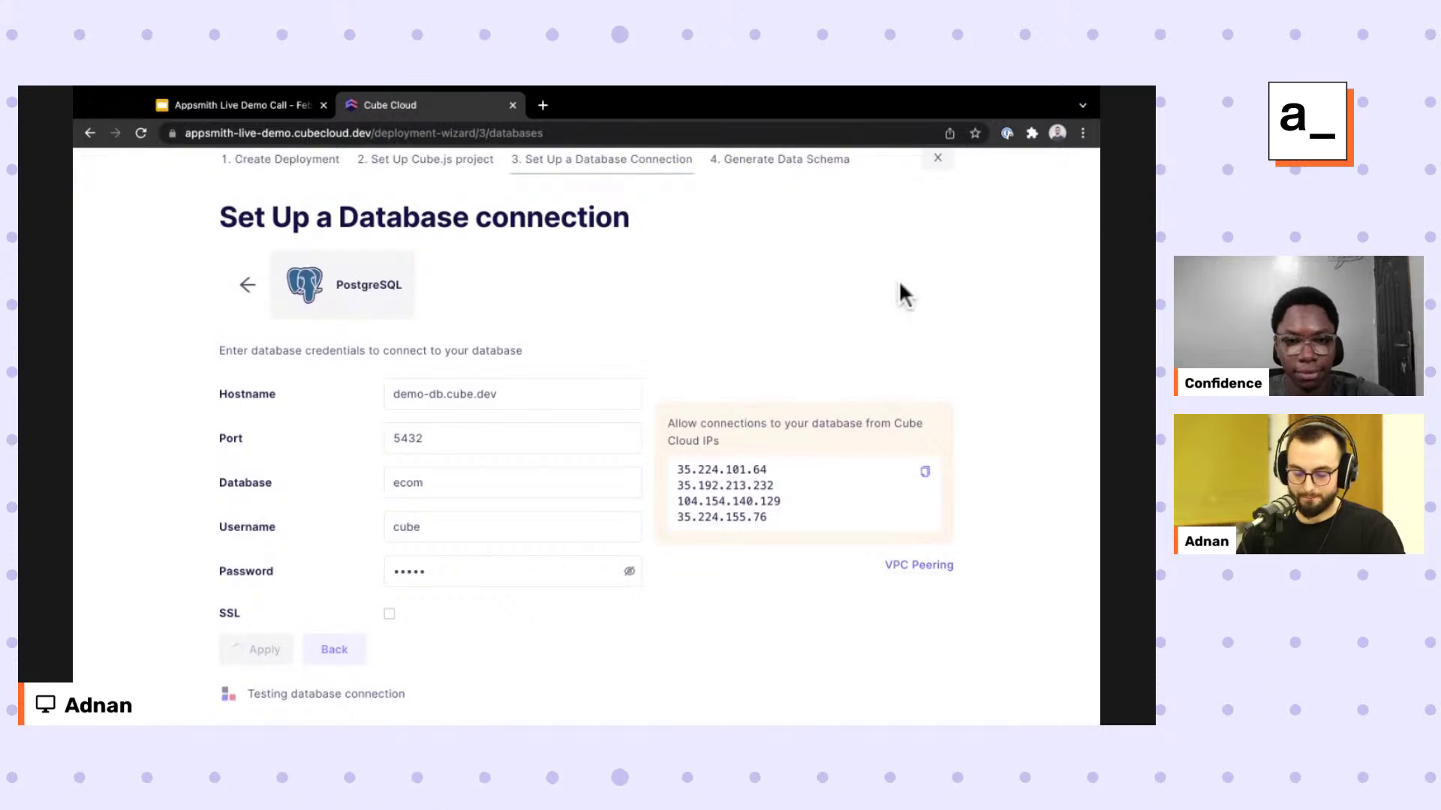
scroll(901, 284, down, 1)
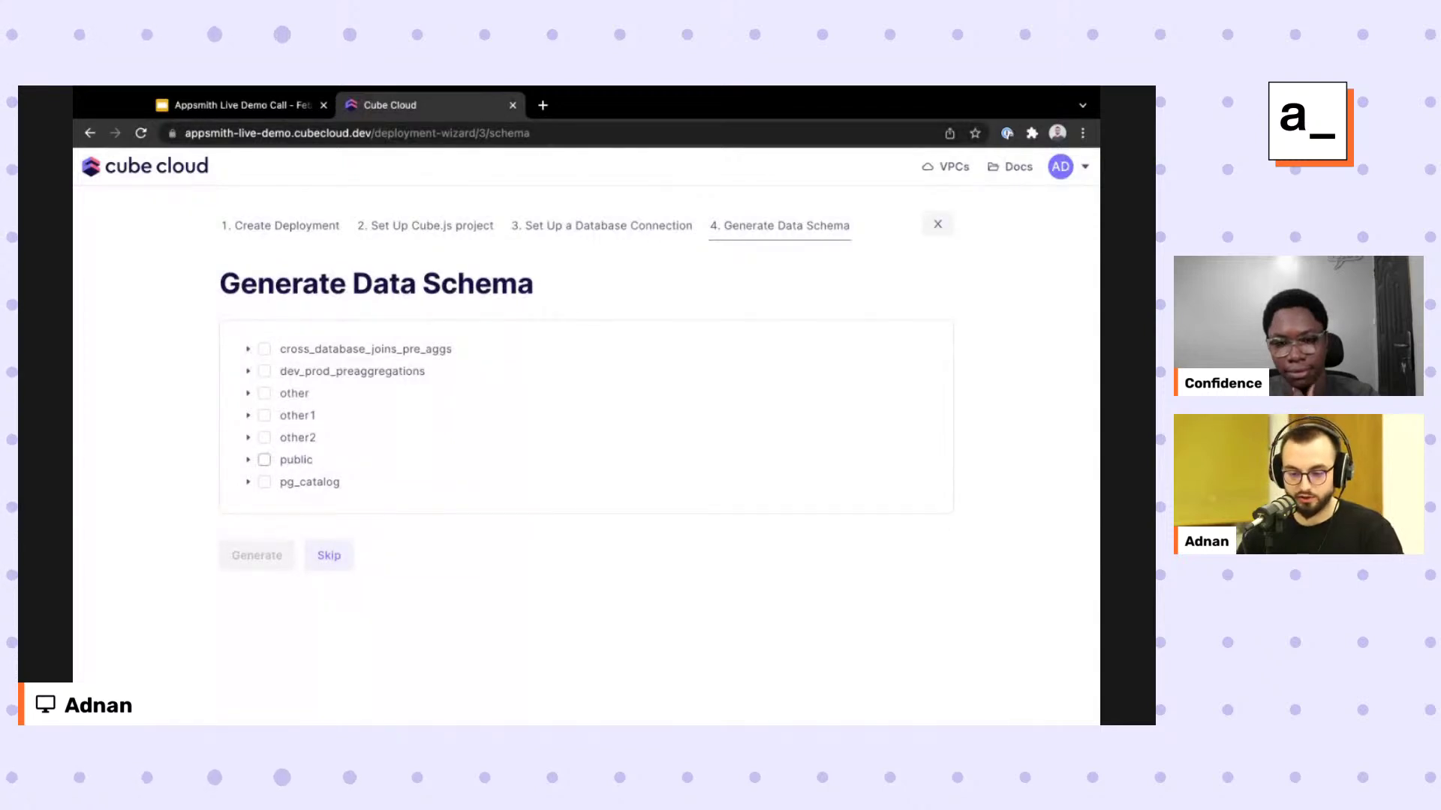
Include the public schema's tables and generate the data schema to launch the deployment.
click(264, 459)
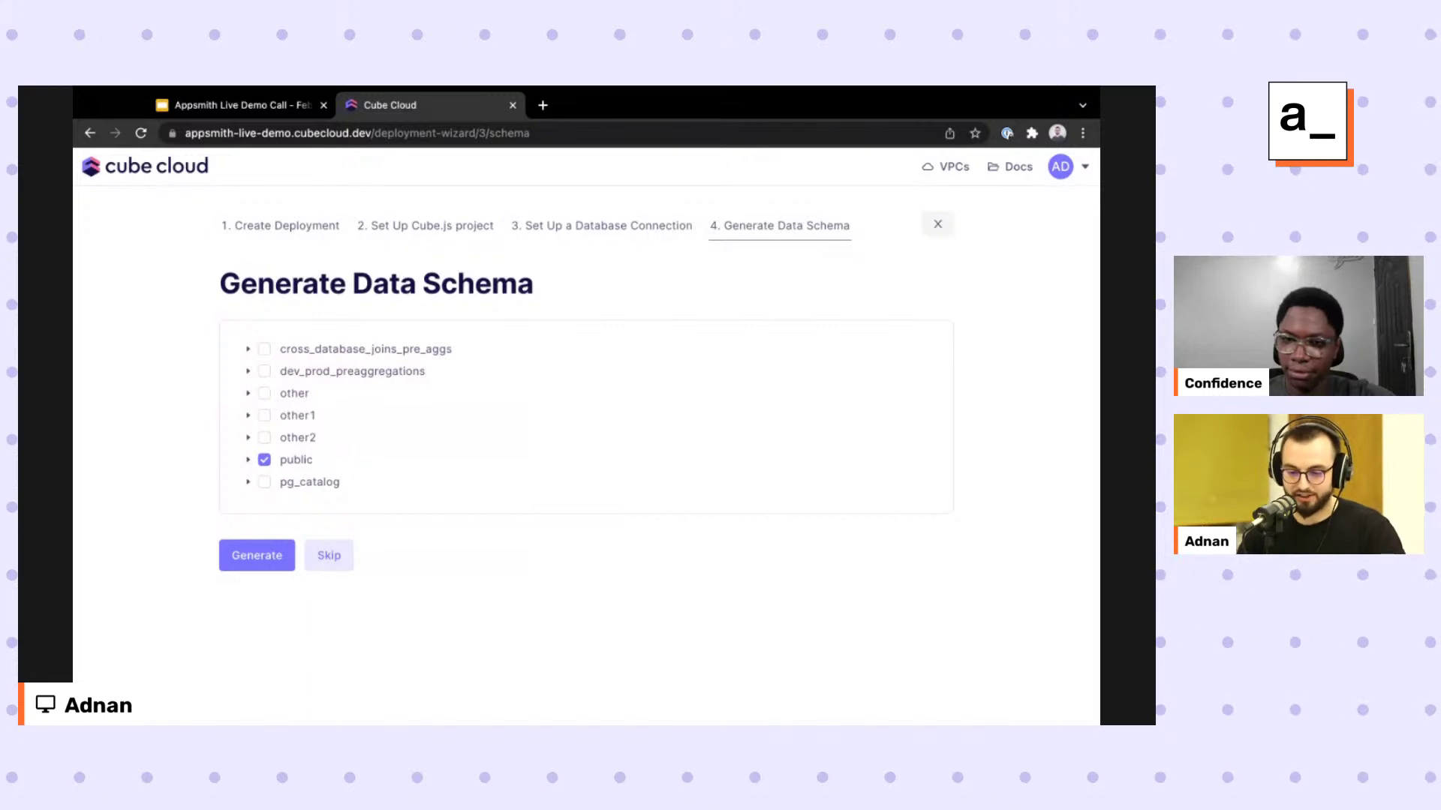
key(Return)
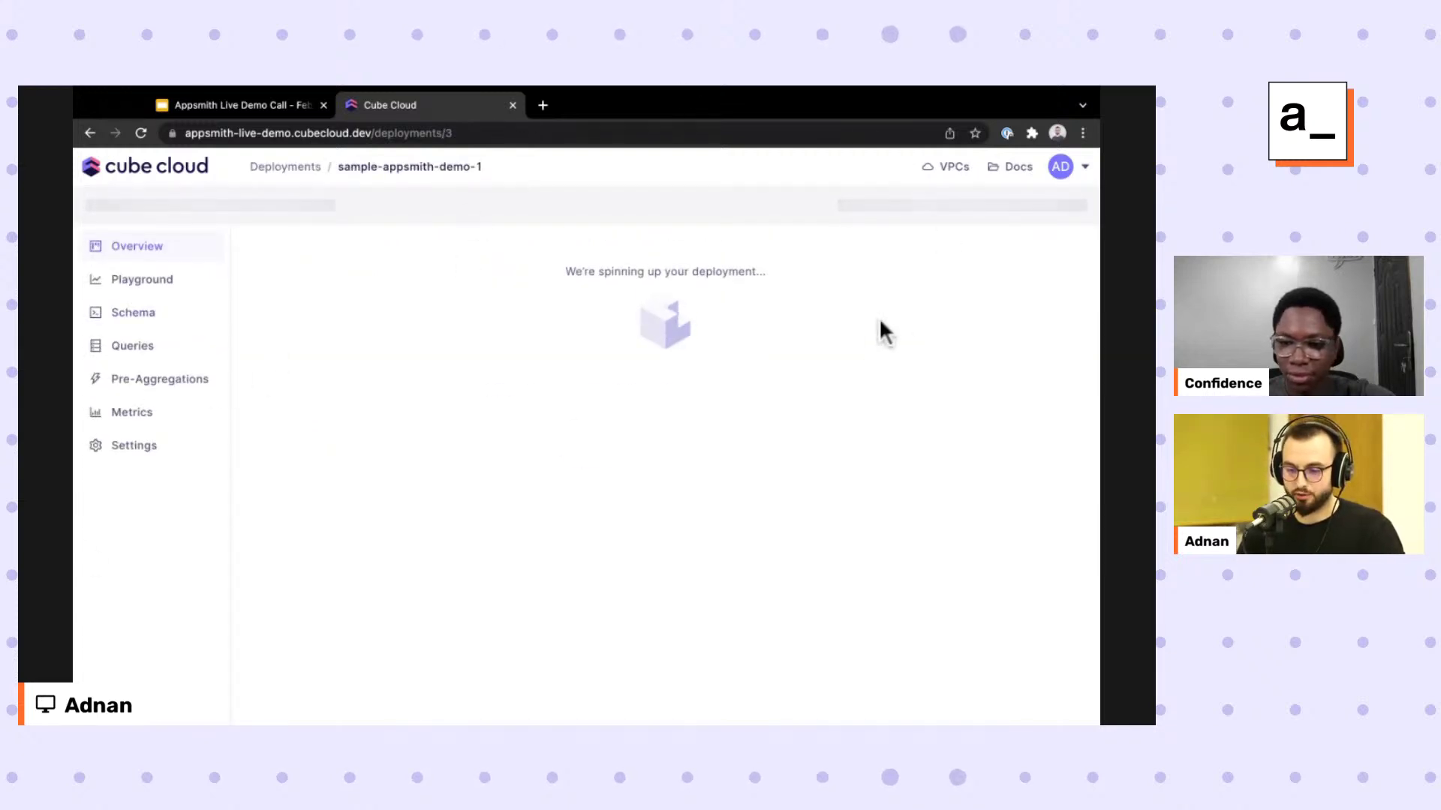
Open the us-superstore deployment's schema files and scroll through Orders.js.
click(286, 166)
click(193, 415)
click(133, 312)
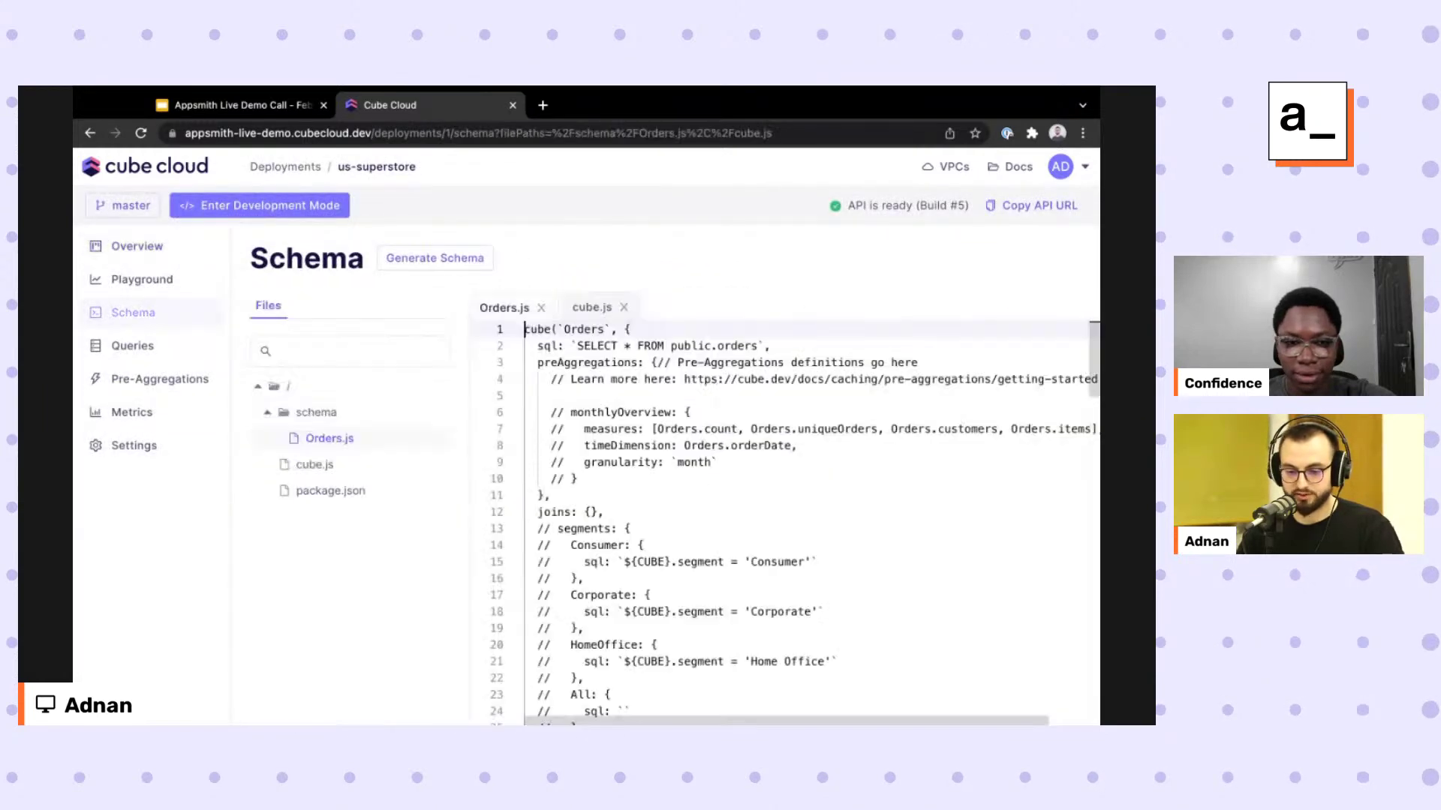
scroll(832, 478, down, 5)
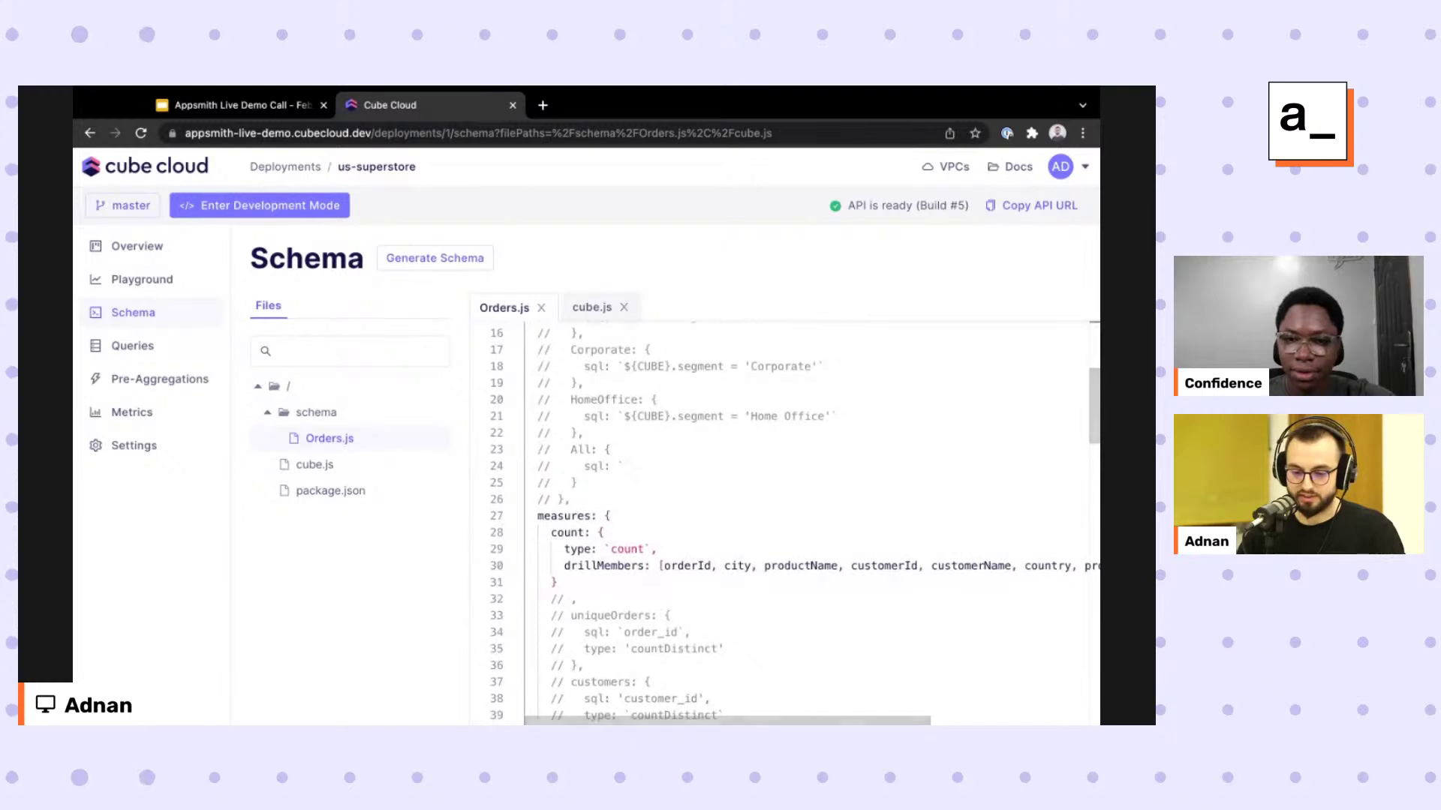
scroll(1080, 614, down, 10)
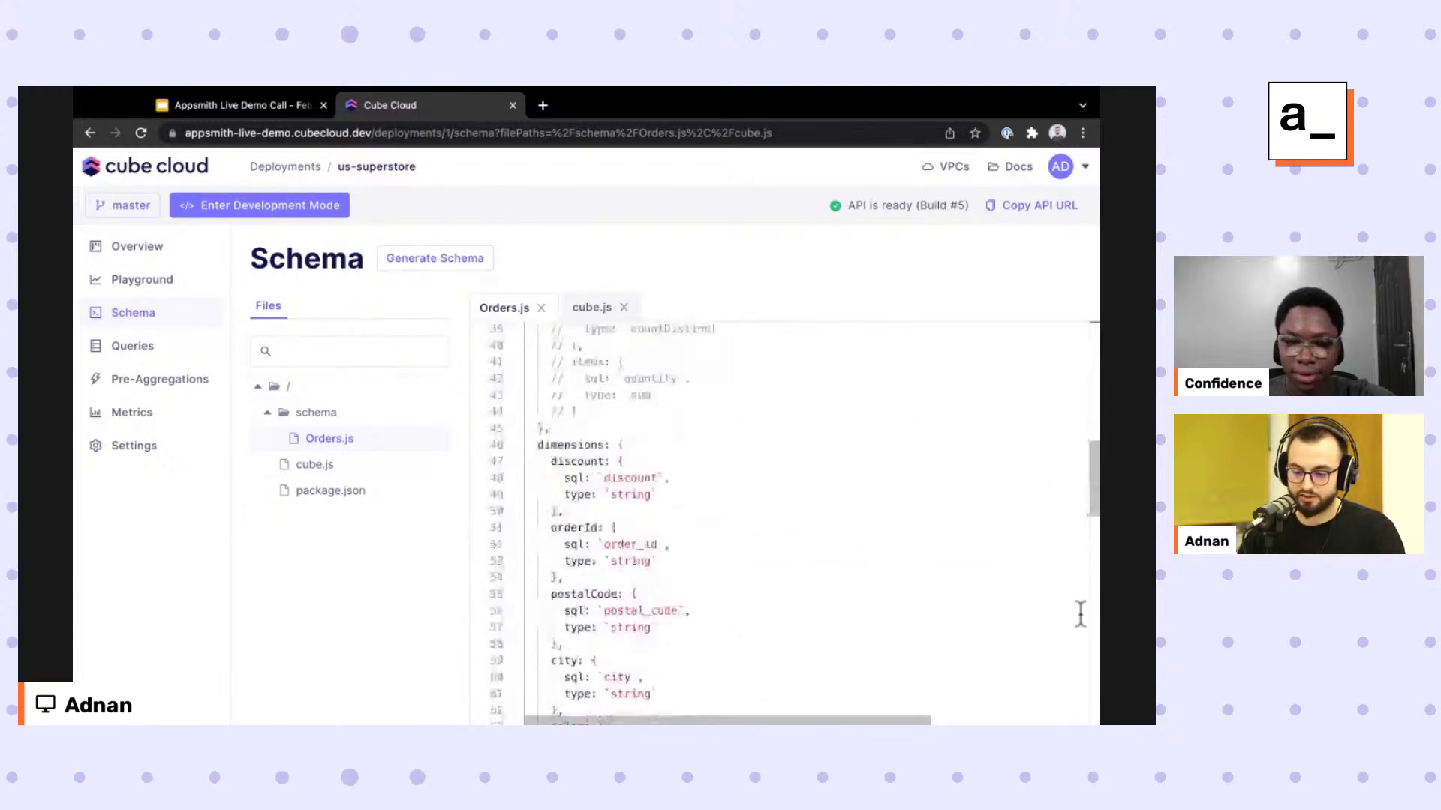
scroll(1080, 613, up, 10)
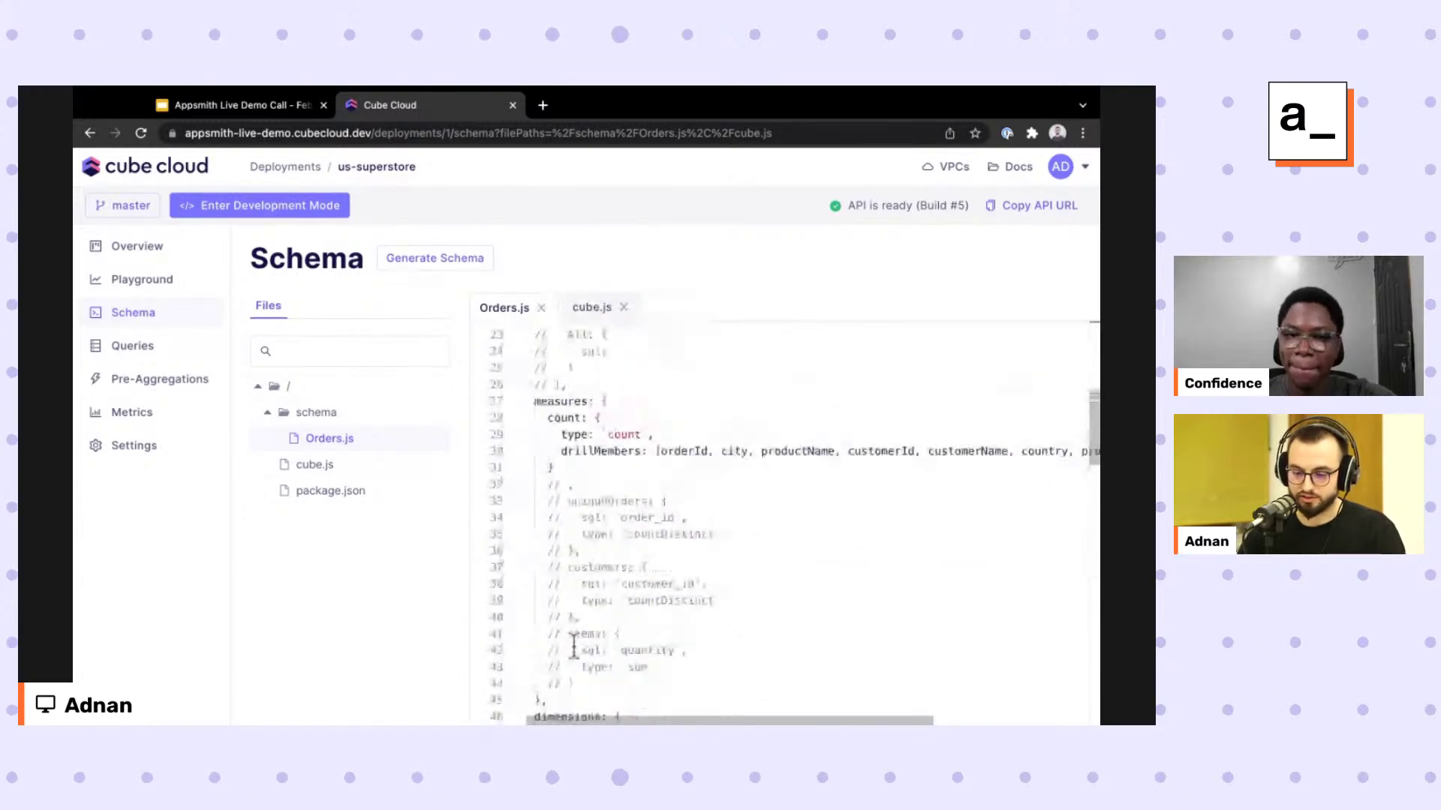
Highlight the measures section and orderId dimension in Orders.js, then open the Playground.
double_click(560, 425)
click(561, 491)
scroll(595, 598, down, 8)
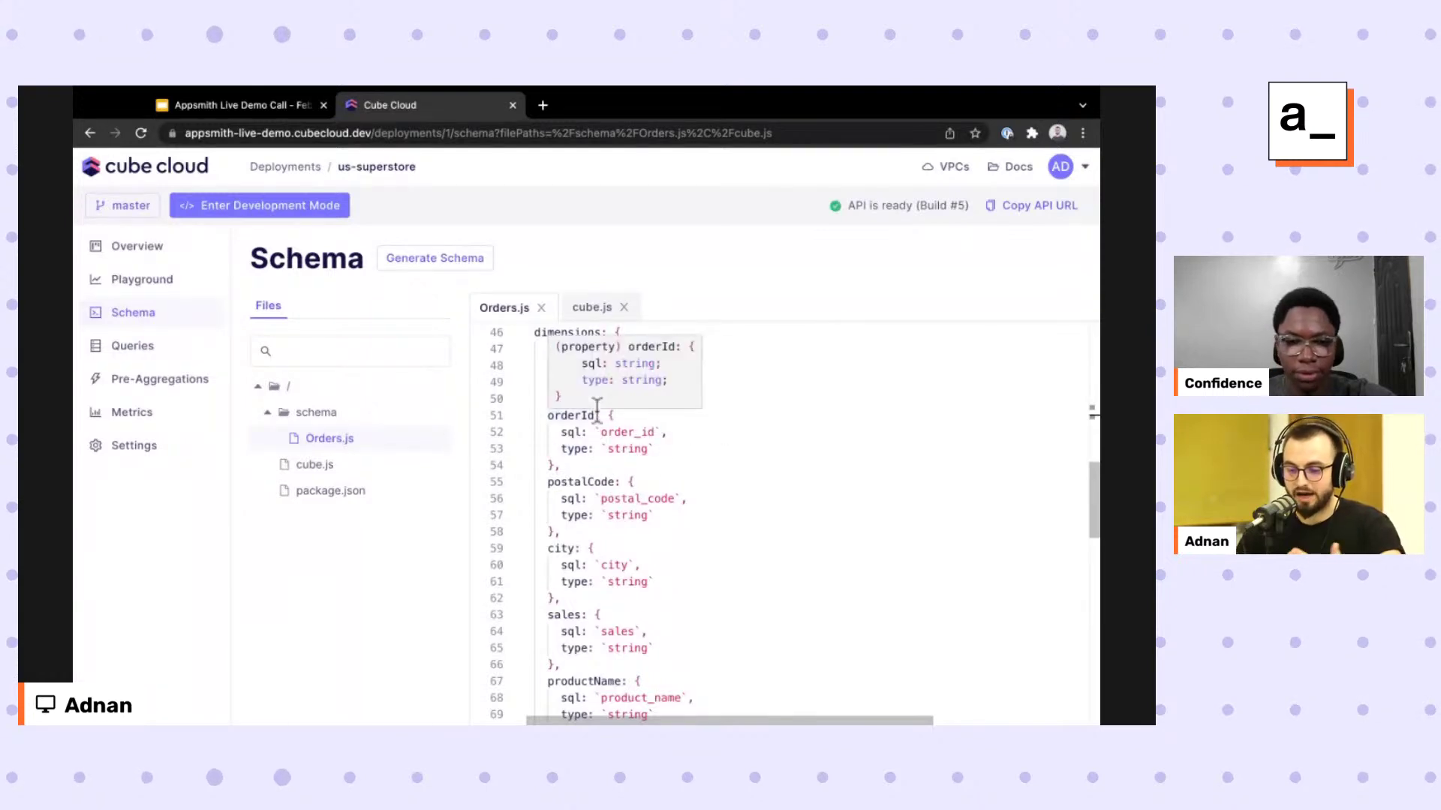
click(612, 465)
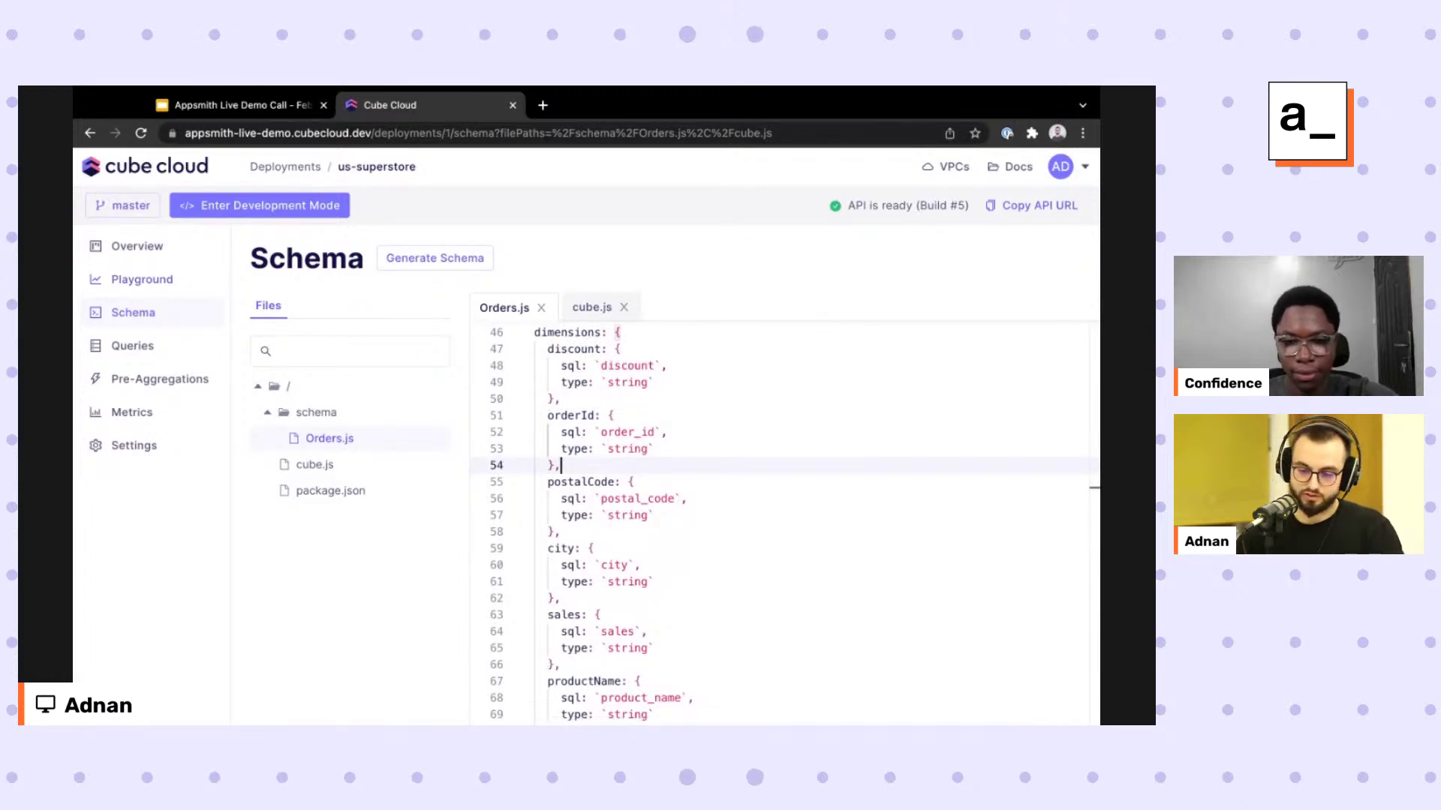
click(142, 280)
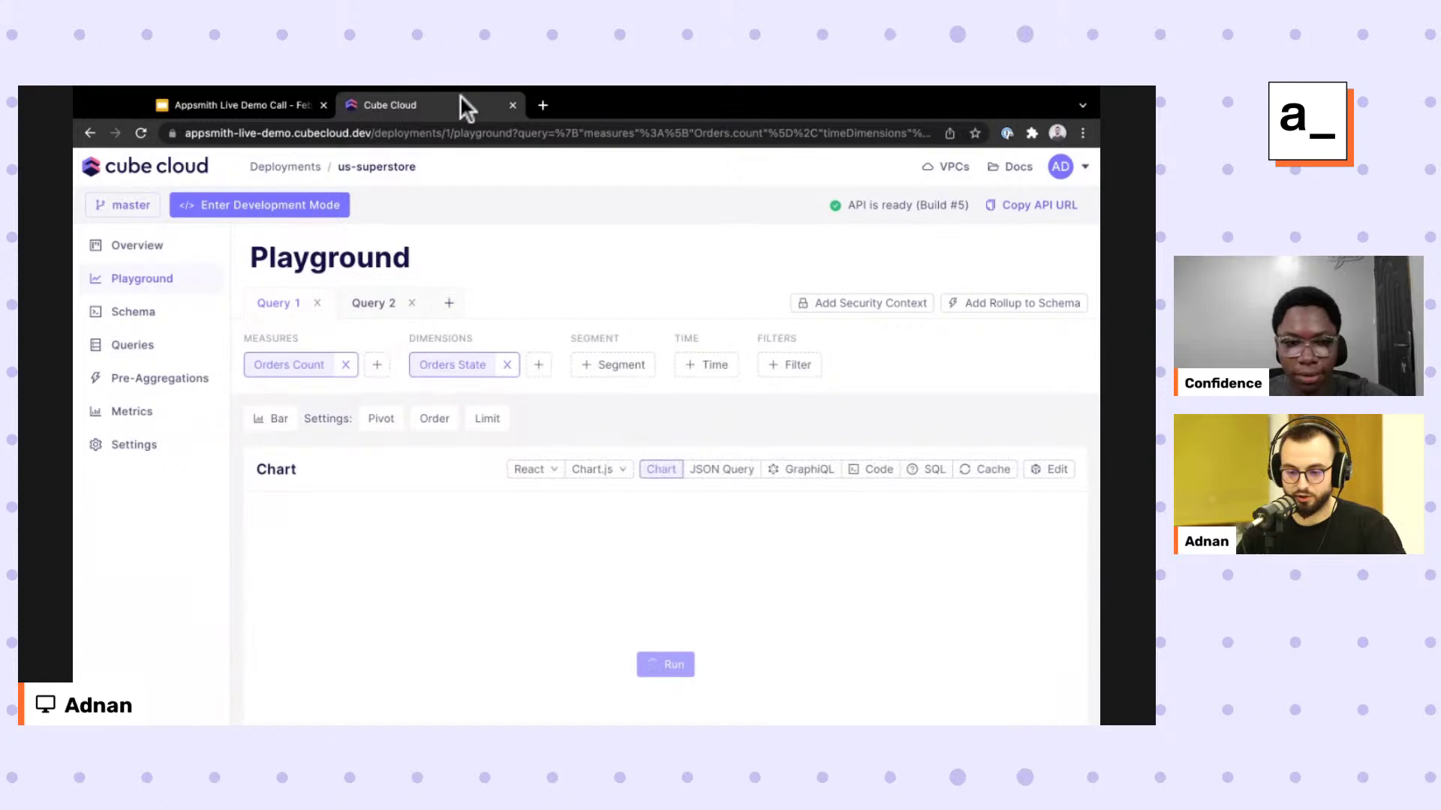
Check the measures list and run the Orders Count by state query to draw the bar chart.
scroll(461, 95, down, 1)
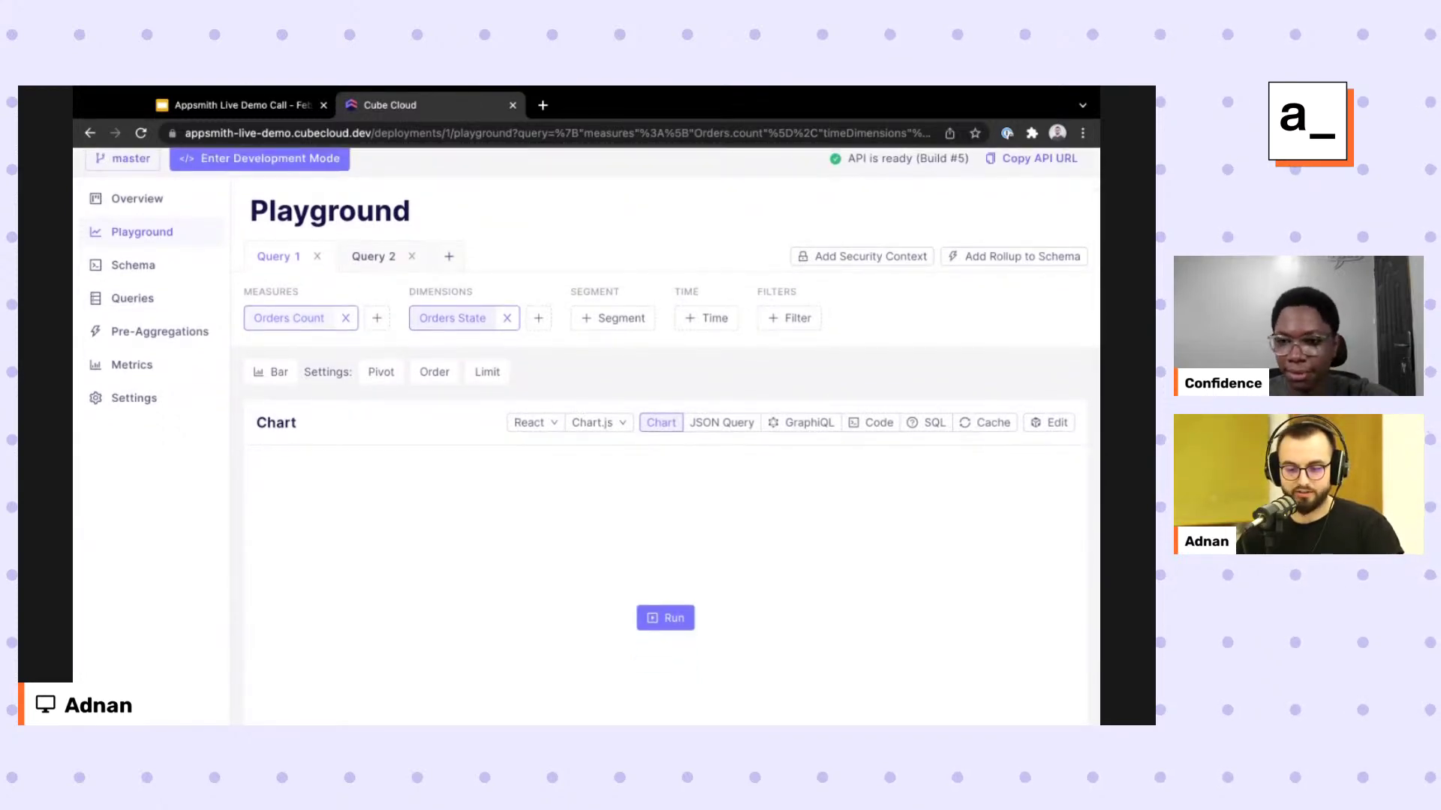
scroll(585, 383, up, 1)
click(289, 365)
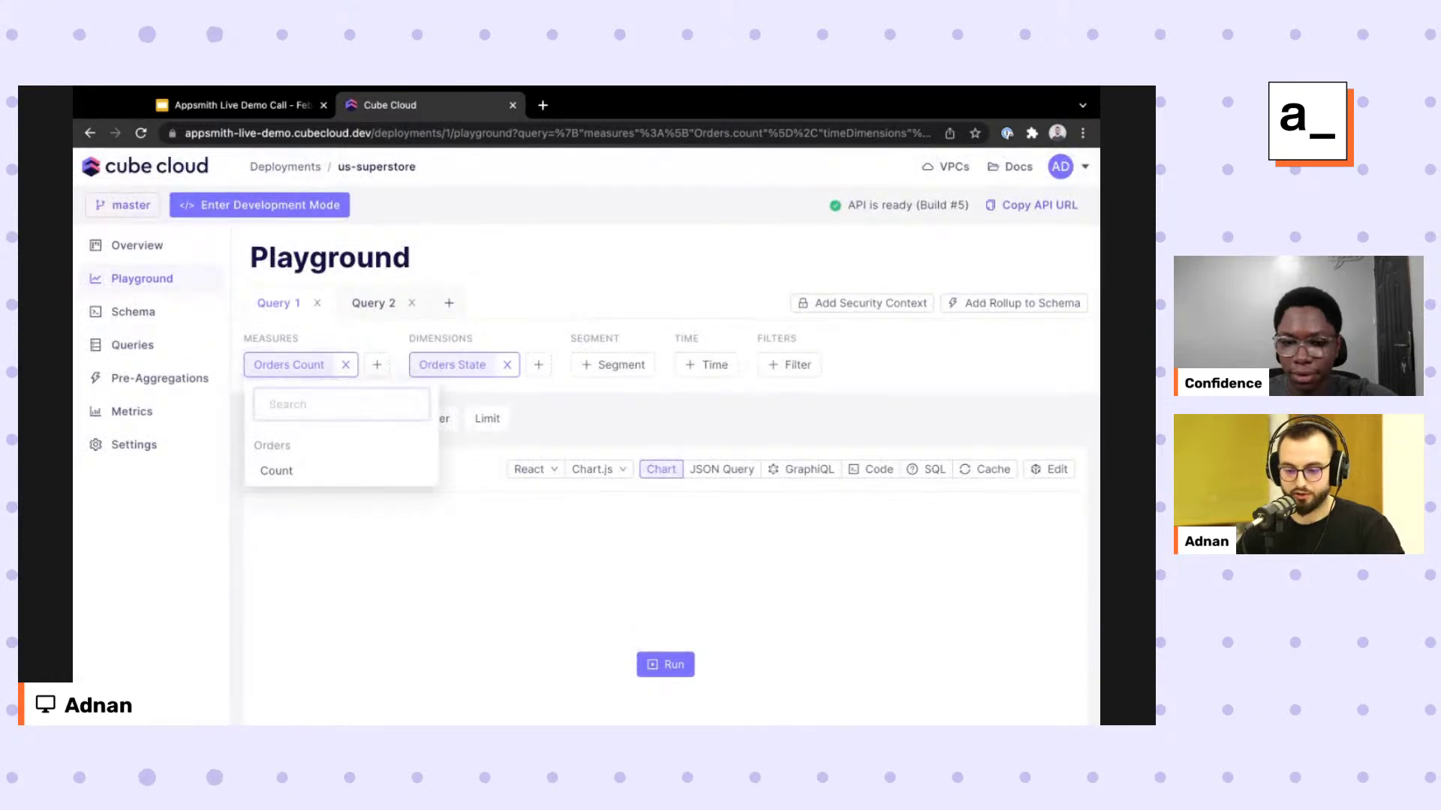
click(443, 177)
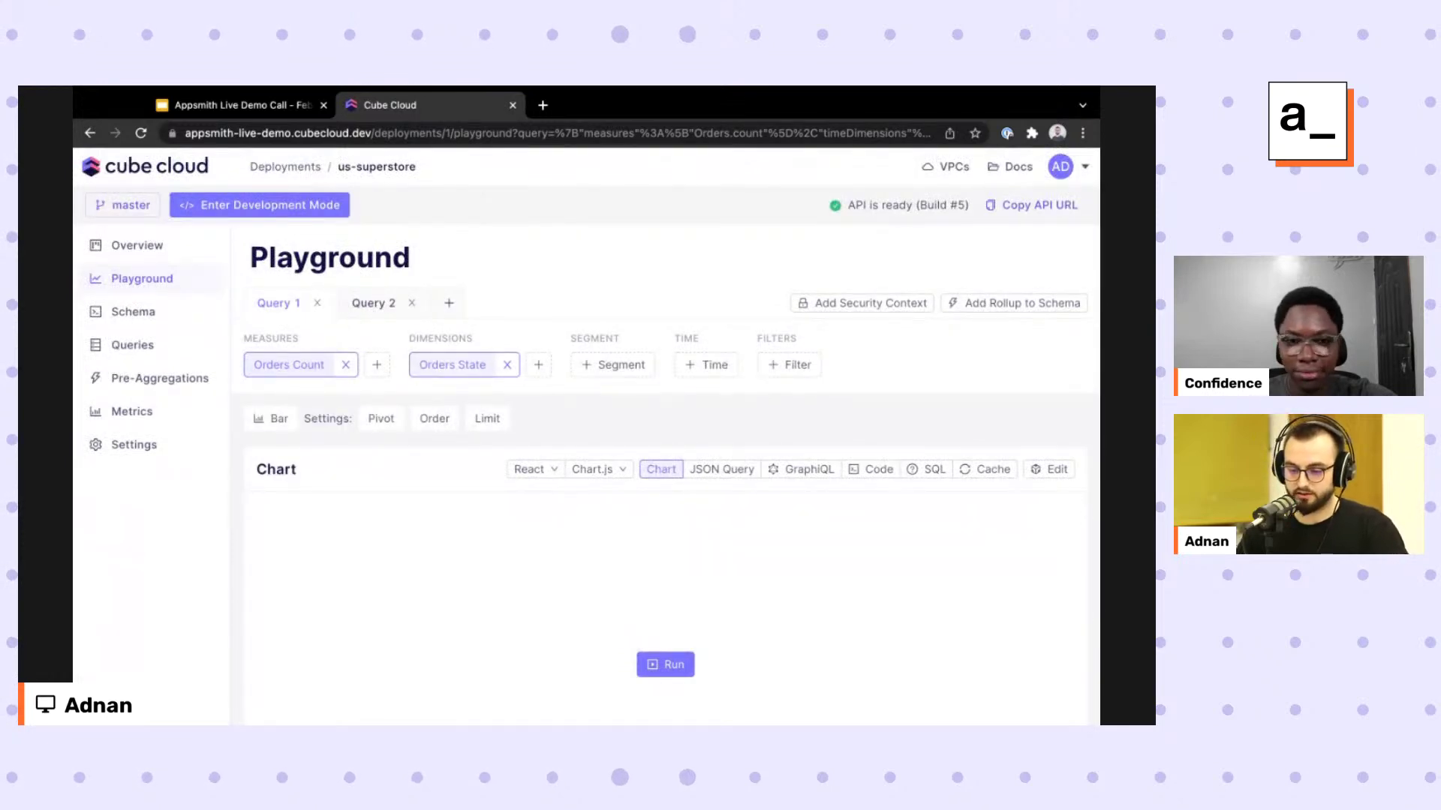
click(666, 665)
scroll(699, 616, down, 3)
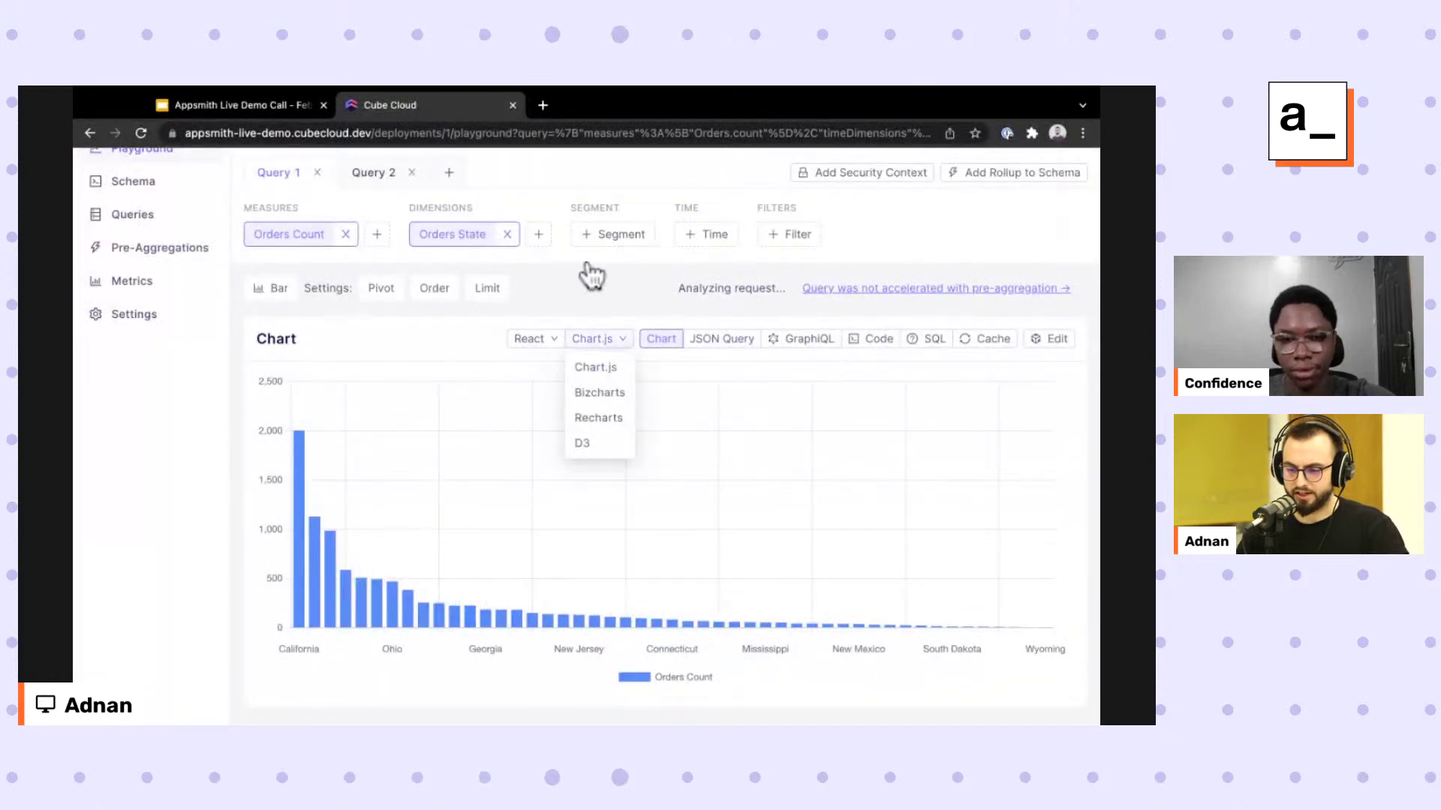
Browse the chart's framework options and the generated code below it.
mouse_move(593, 338)
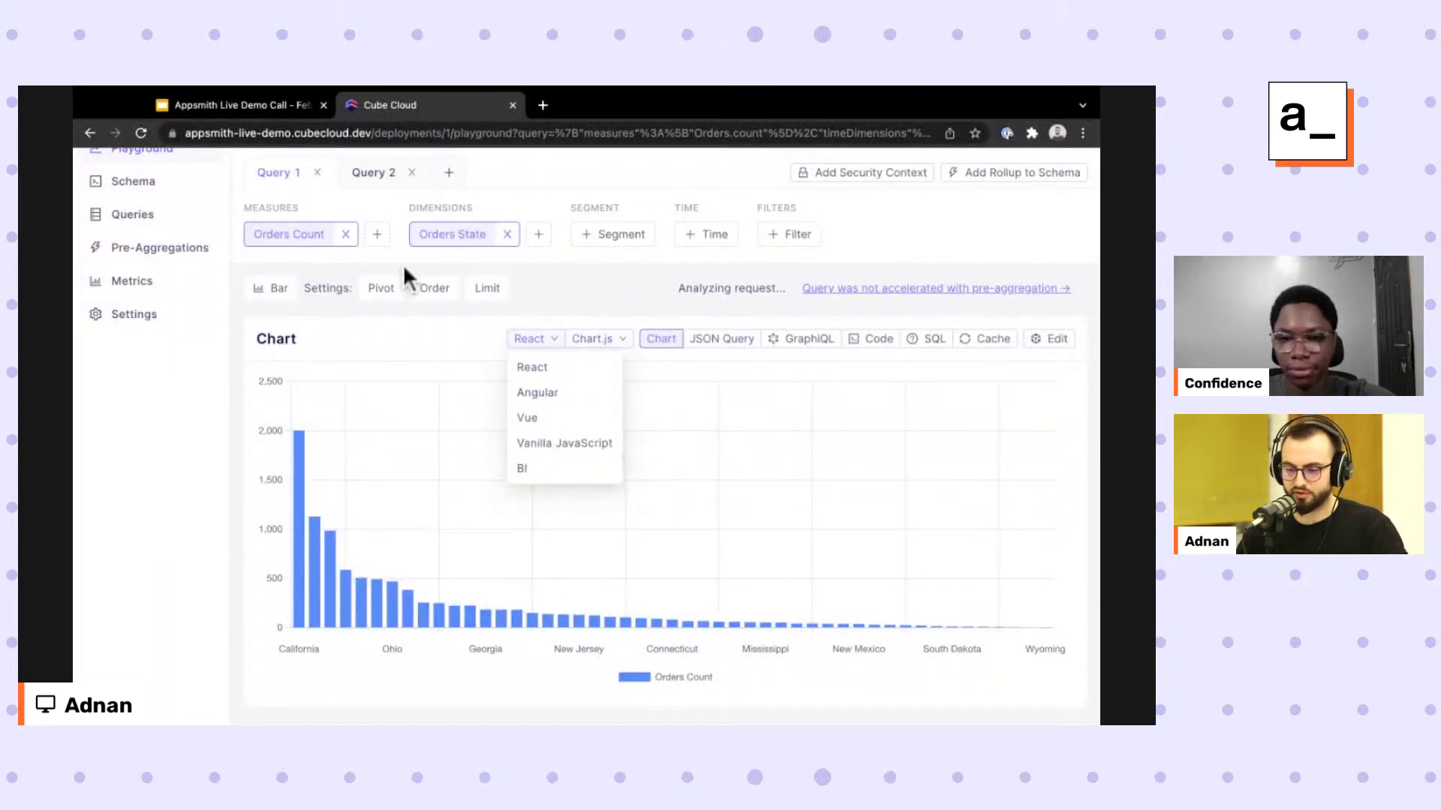
drag(475, 417, 504, 379)
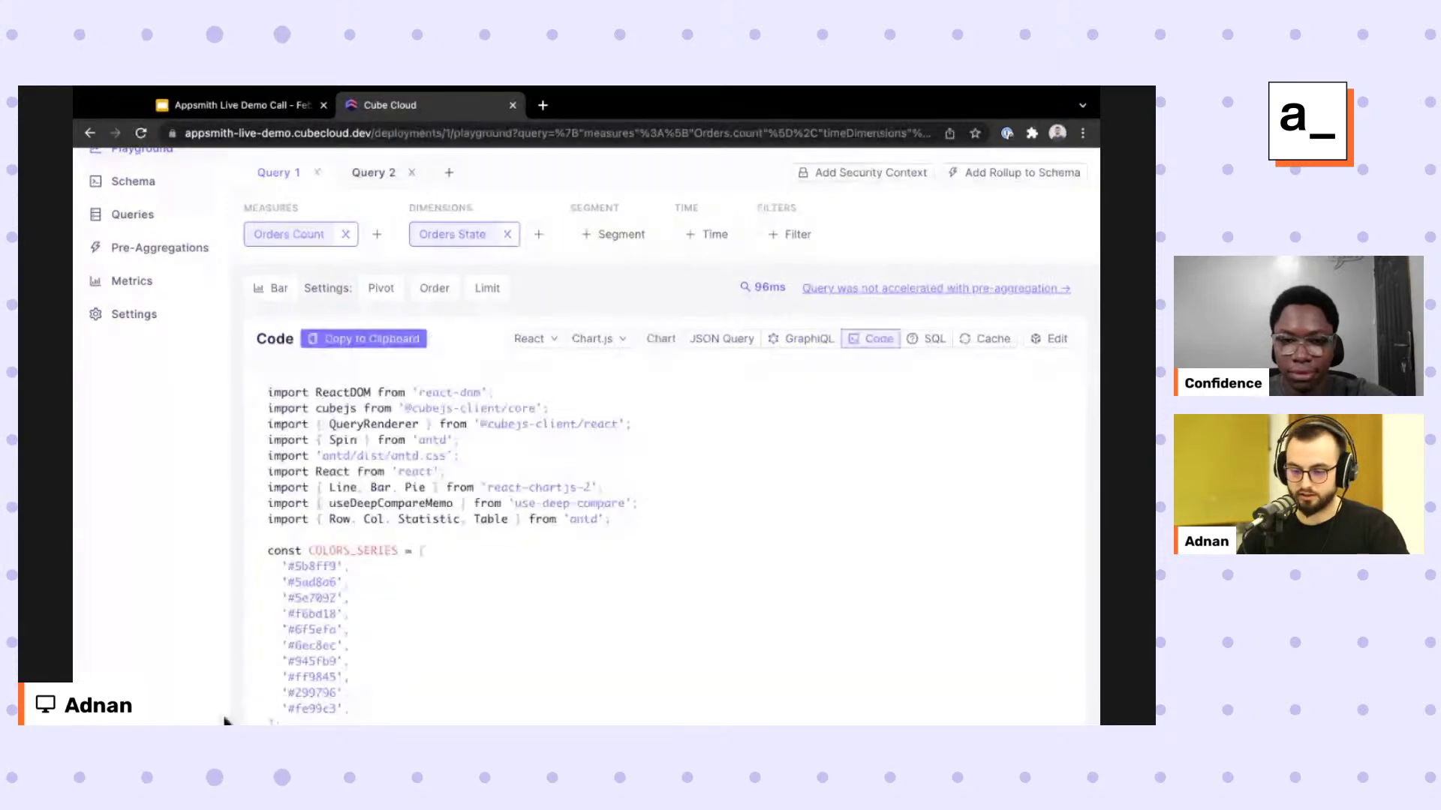
scroll(225, 716, down, 5)
scroll(226, 716, up, 10)
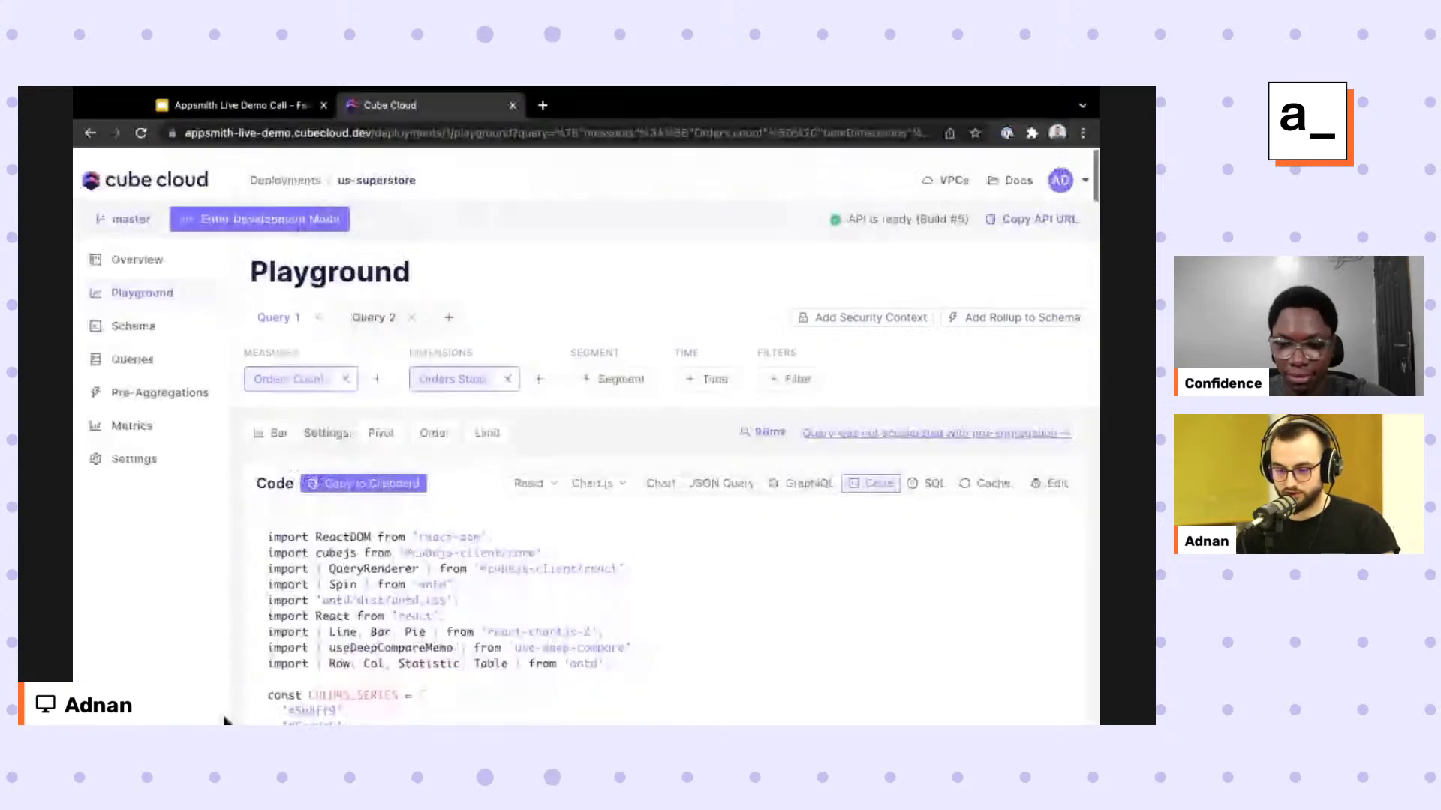
scroll(428, 431, down, 1)
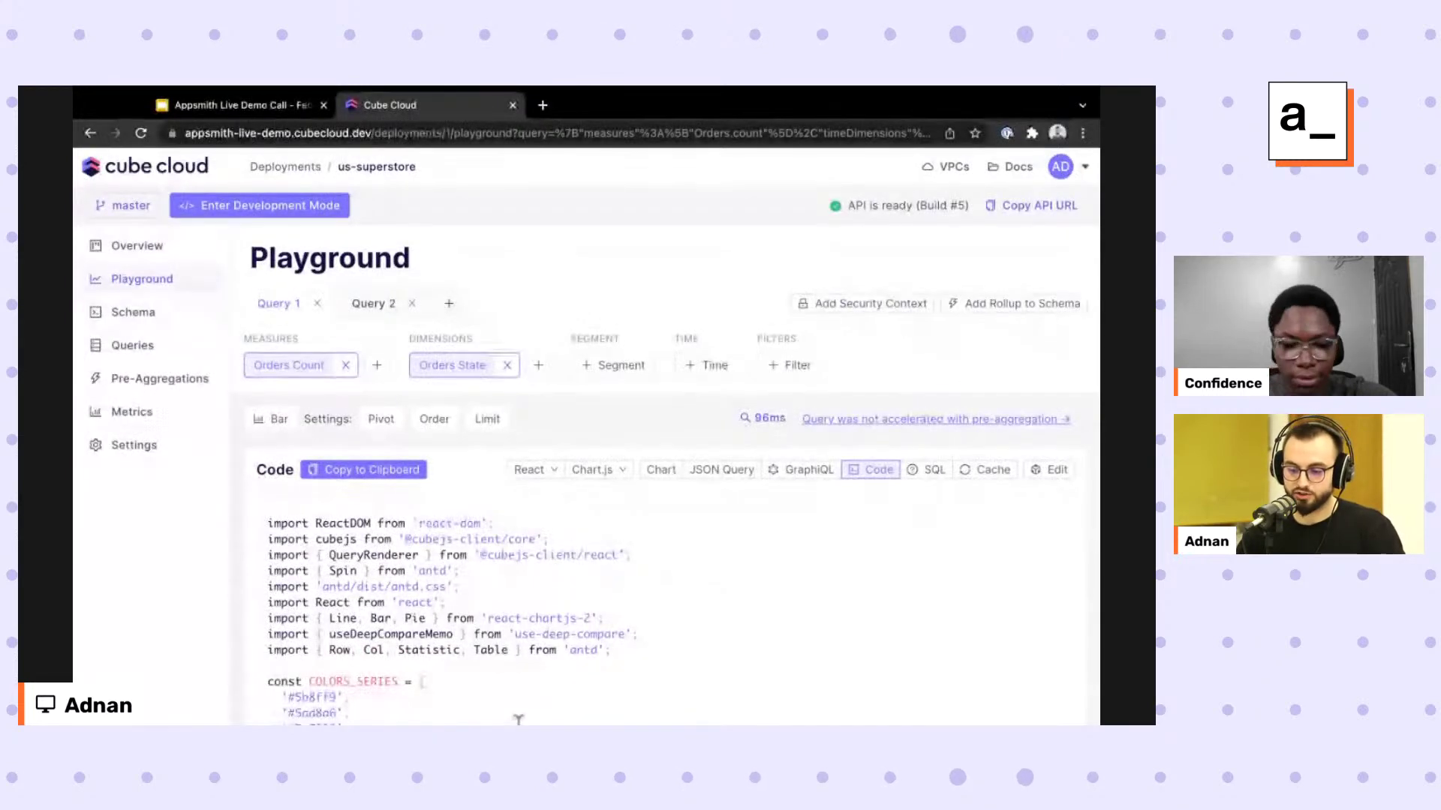
scroll(1061, 573, down, 3)
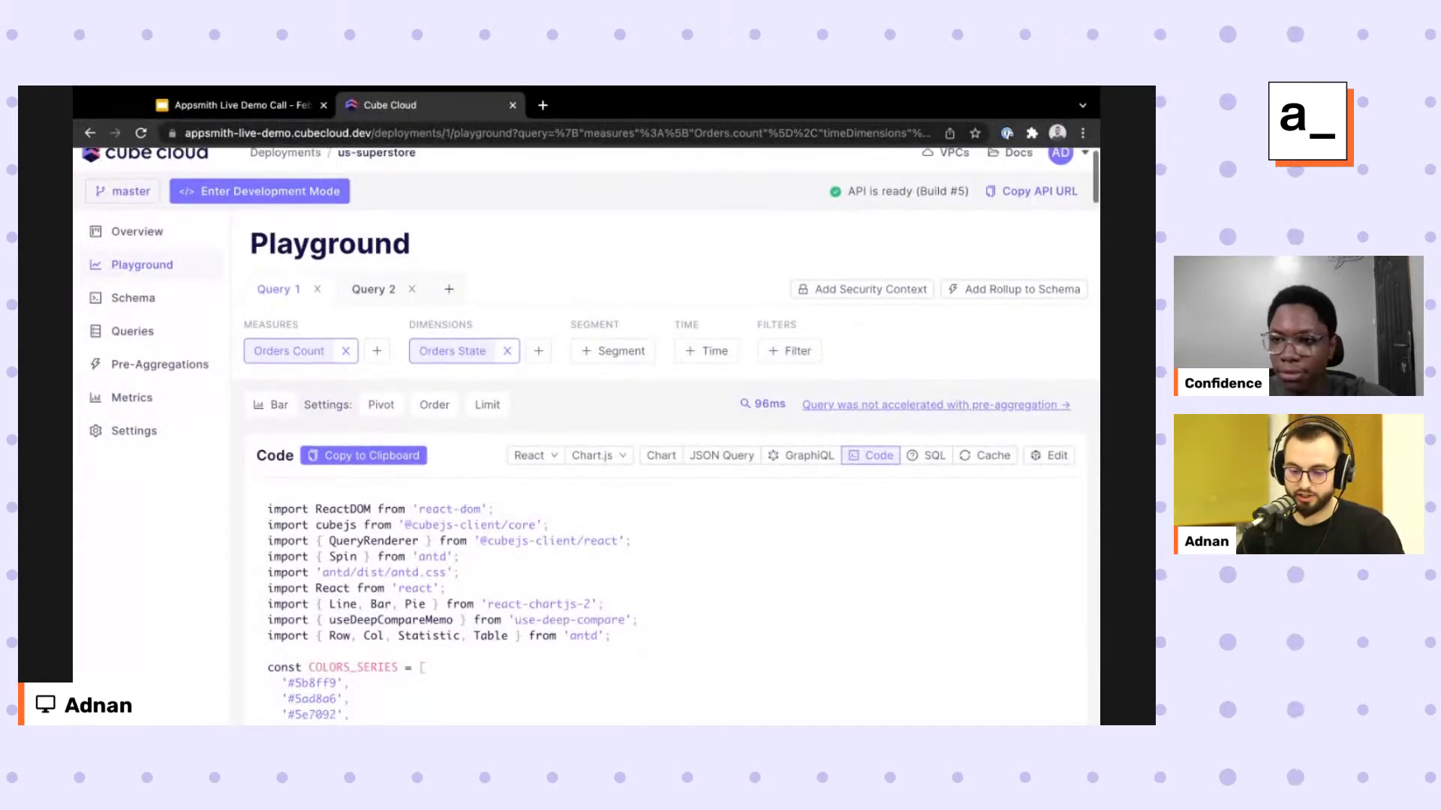
scroll(660, 450, down, 8)
scroll(660, 450, up, 12)
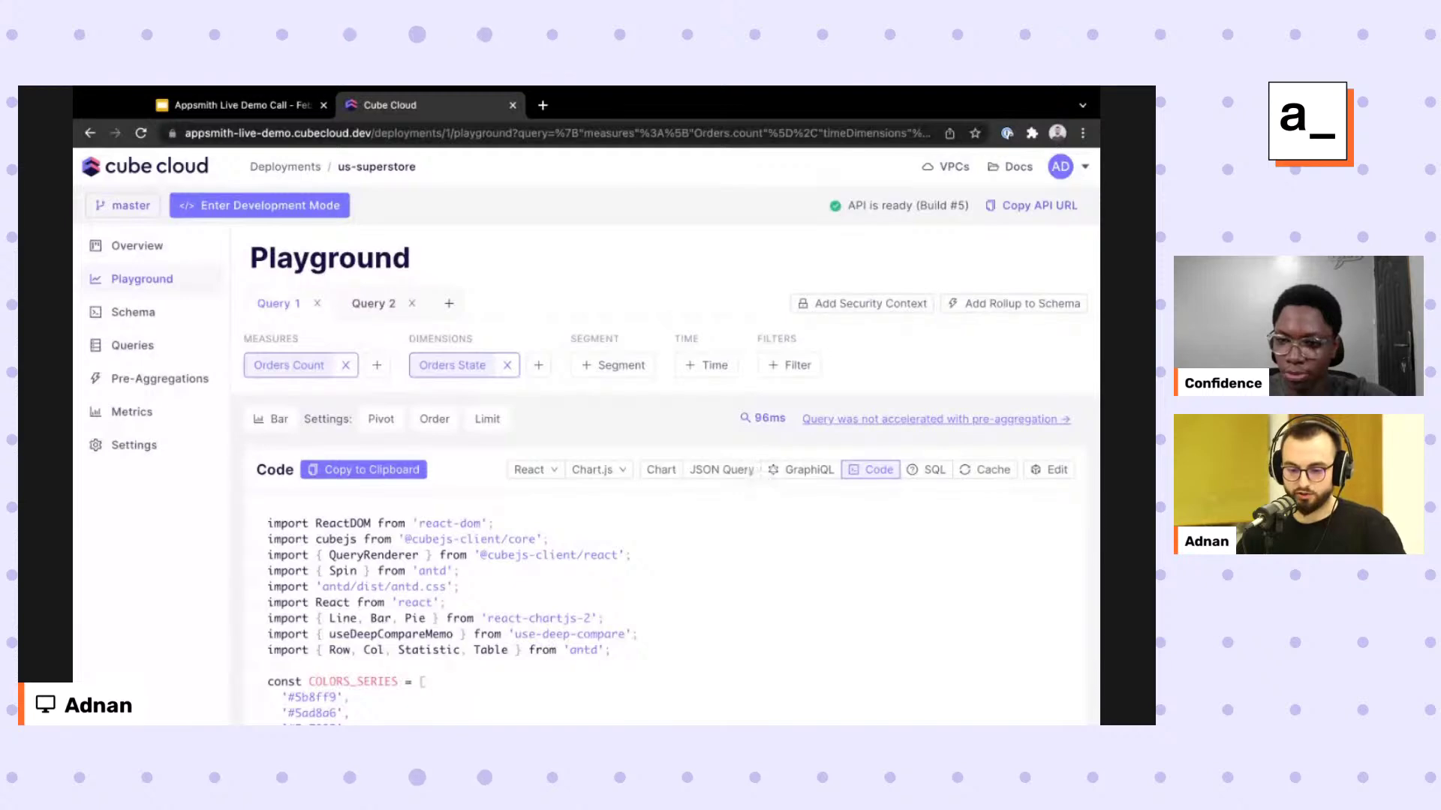
Show the query as JSON and select the entire JSON text.
click(720, 469)
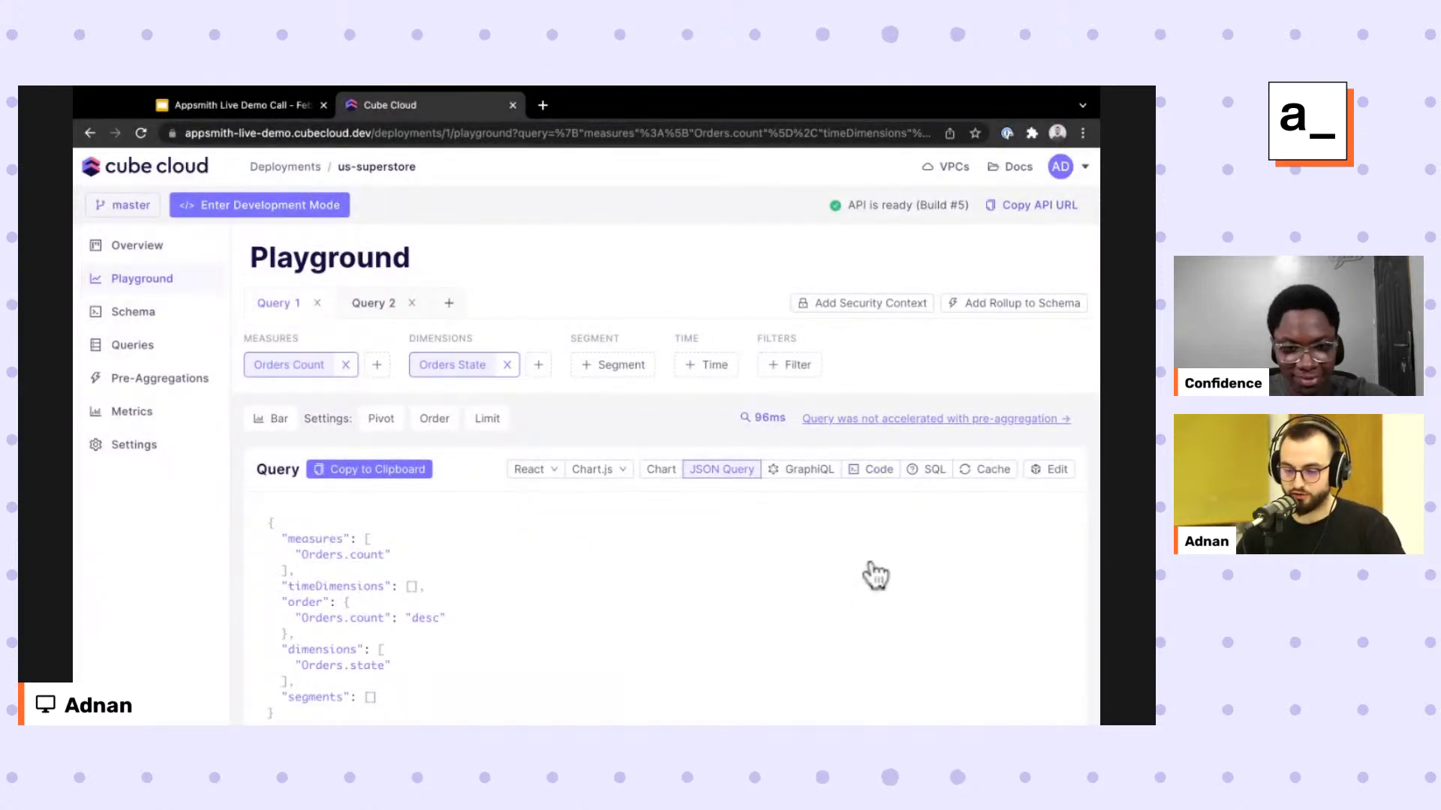
scroll(881, 566, down, 2)
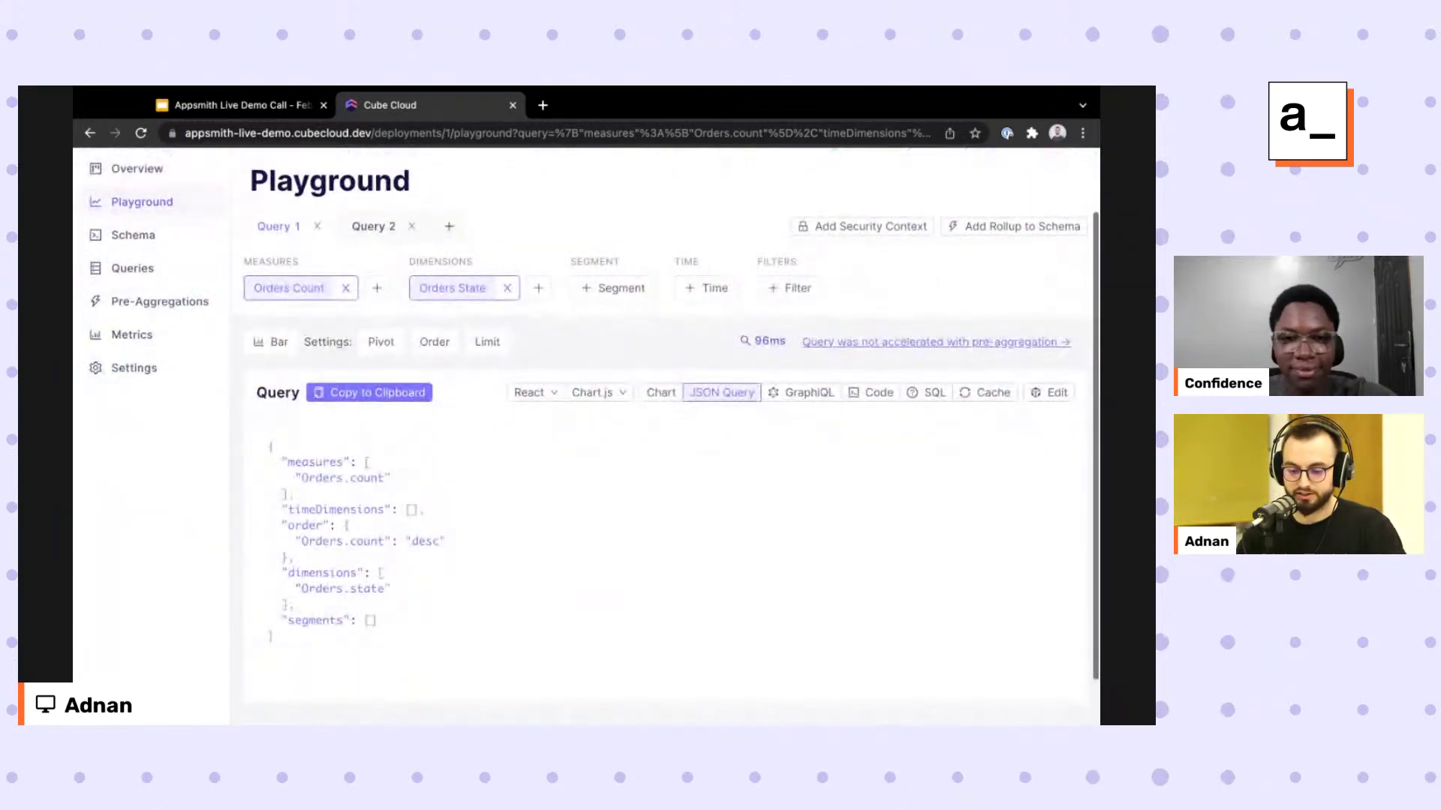
drag(275, 638, 268, 445)
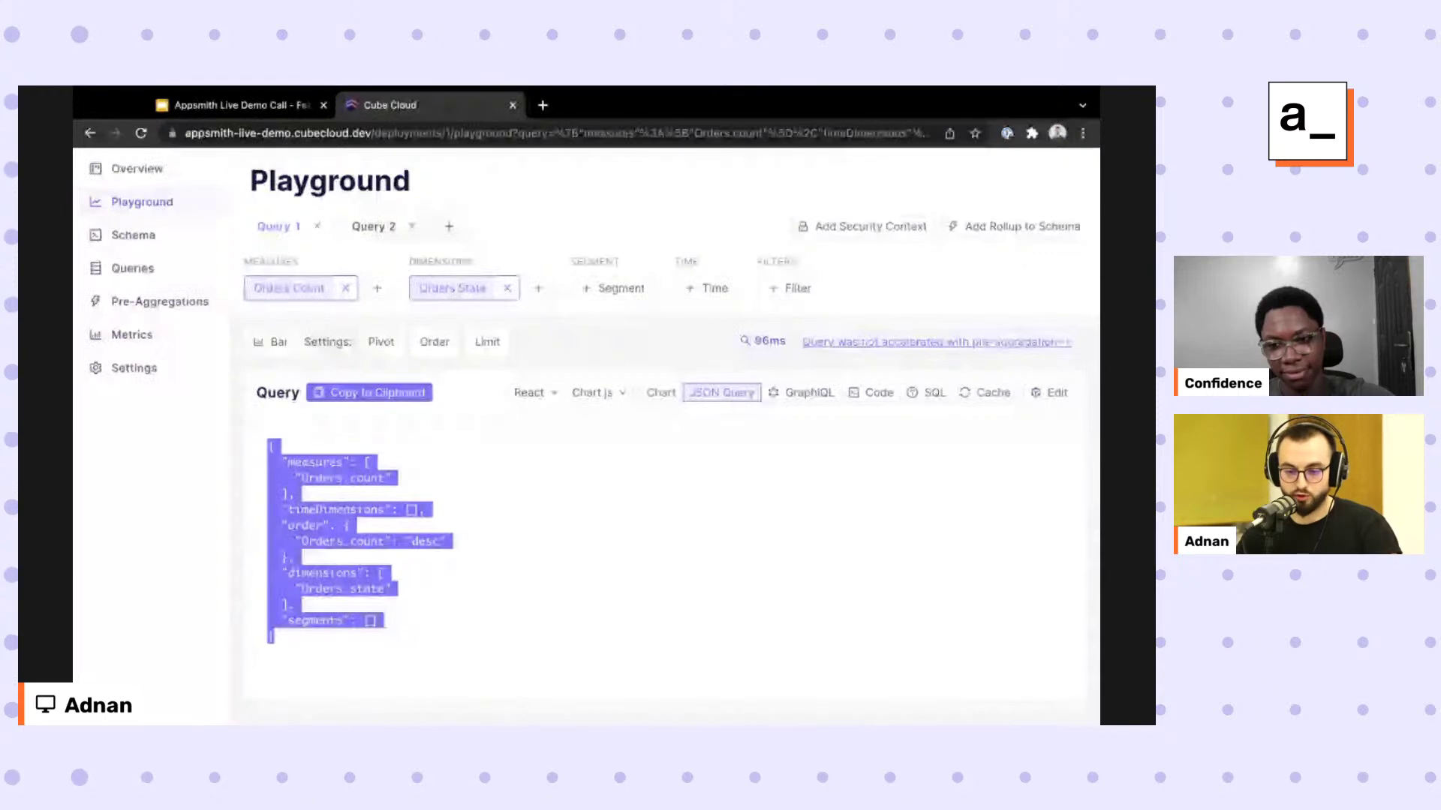
From Overview, view the REST API connection examples for Terminal, Vanilla JS and React.
click(136, 168)
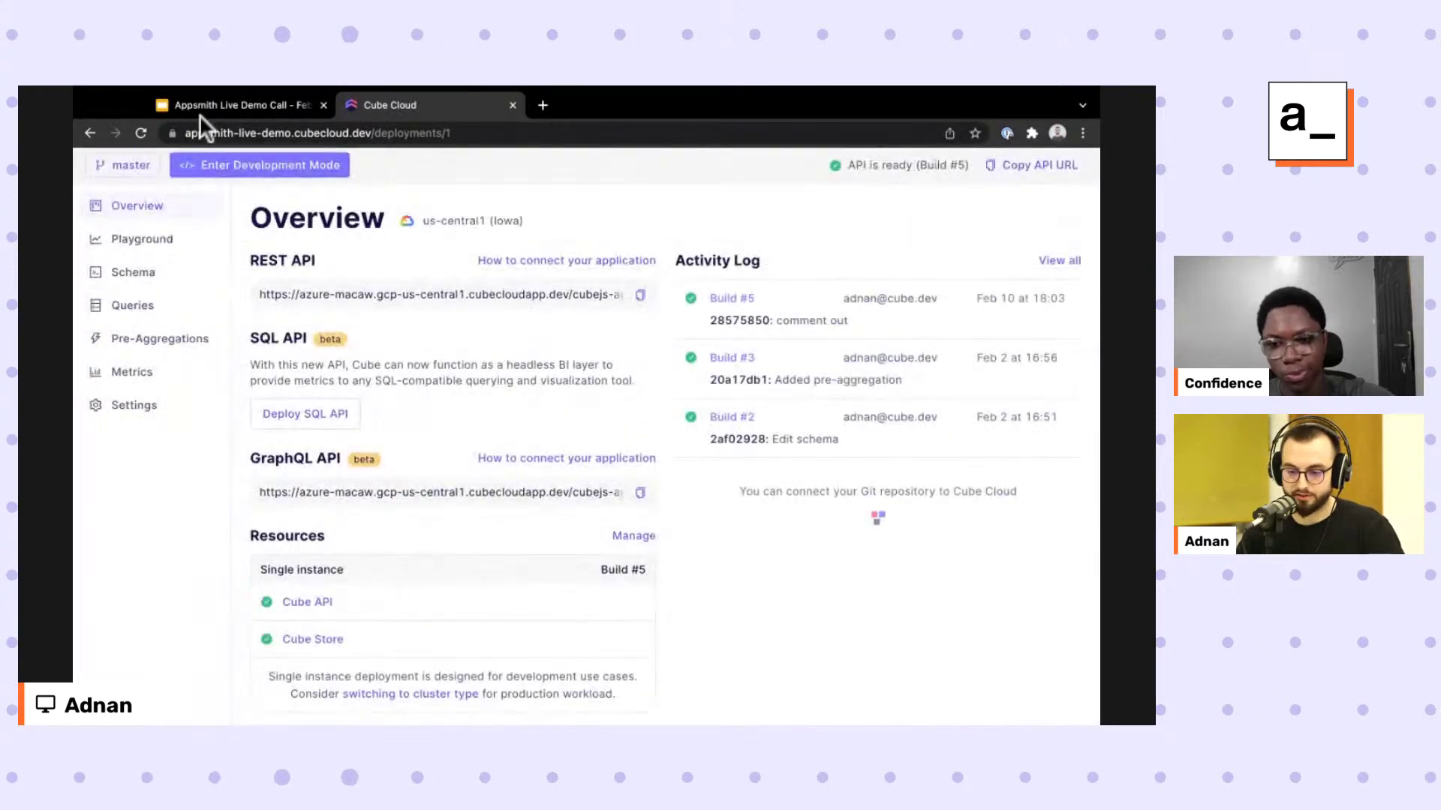
click(544, 261)
triple_click(571, 474)
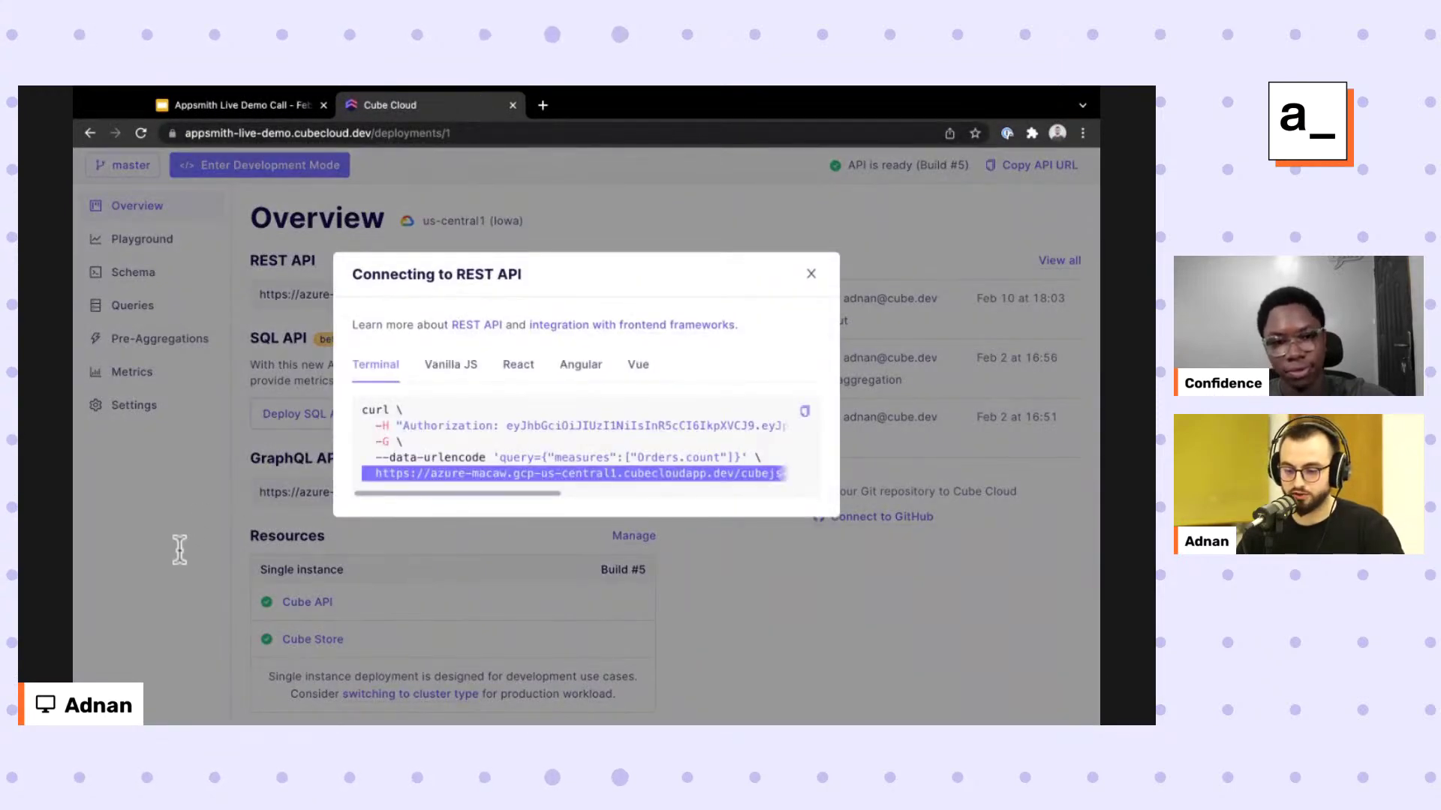
click(450, 364)
click(518, 325)
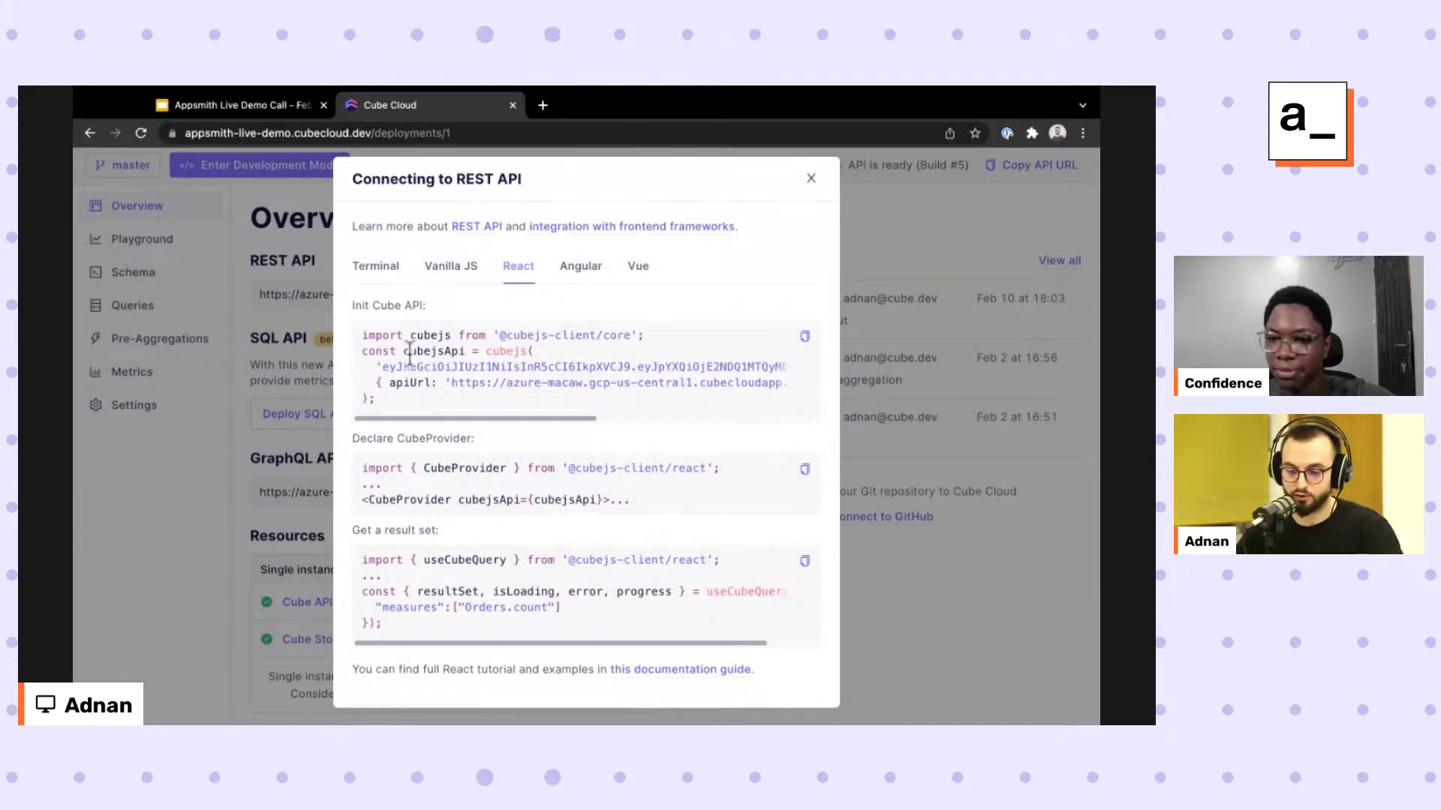
click(375, 265)
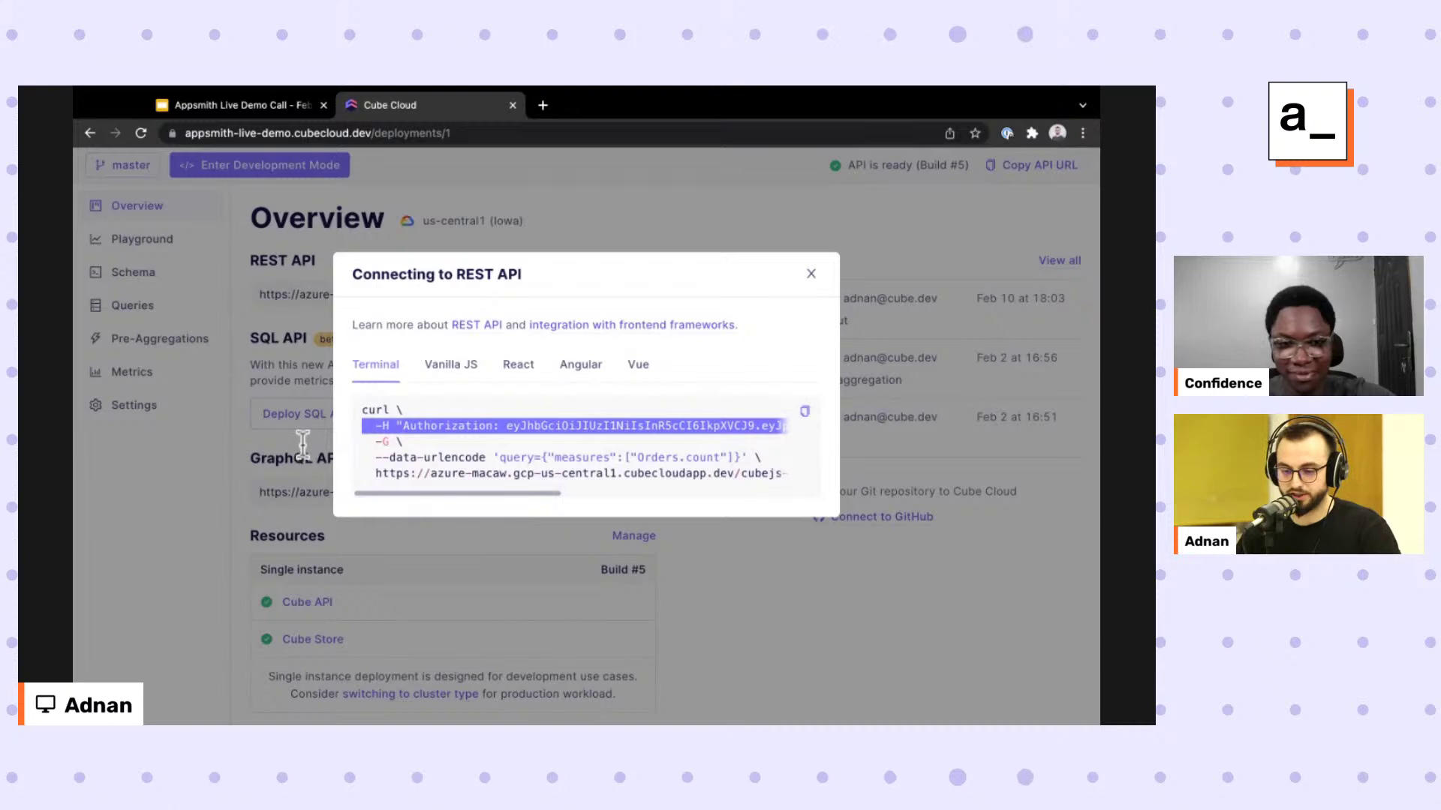
Close the connection dialog and advance the slides to 'Live Demo: Editing the Schema'.
key(Escape)
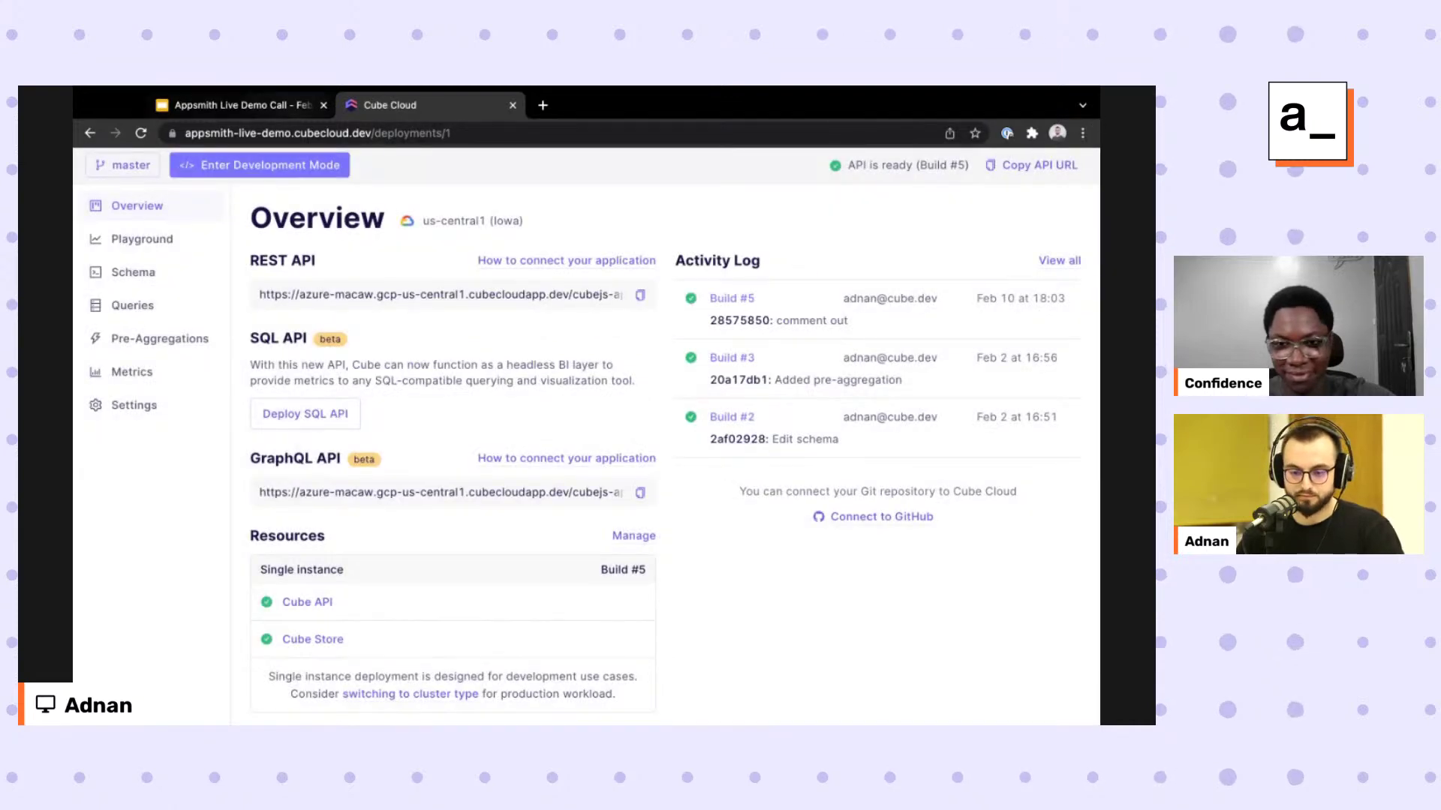
key(ctrl+shift+Tab)
key(Right)
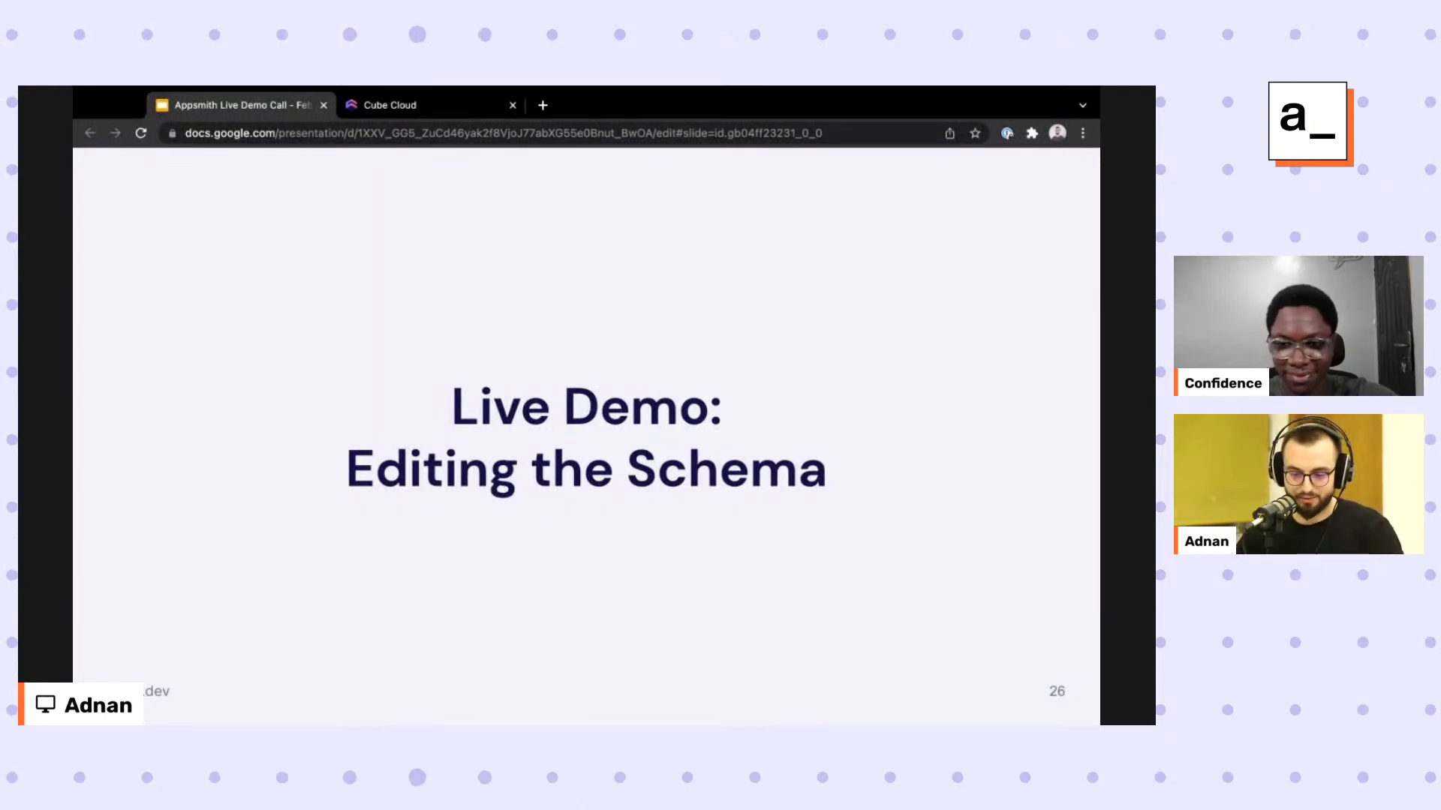
Back in Cube Cloud, open Orders.js under Schema and enter Development Mode.
key(ctrl+Tab)
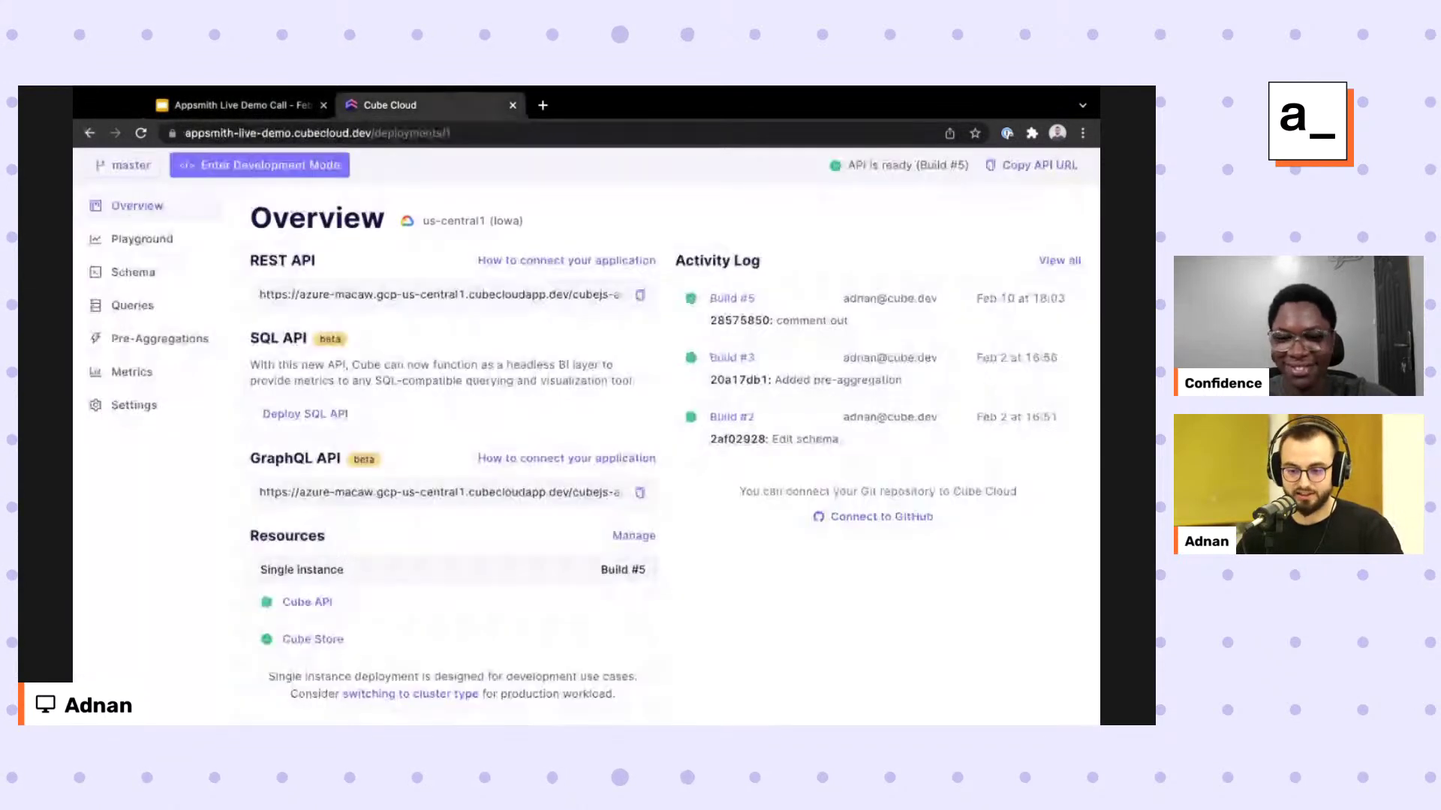
click(133, 272)
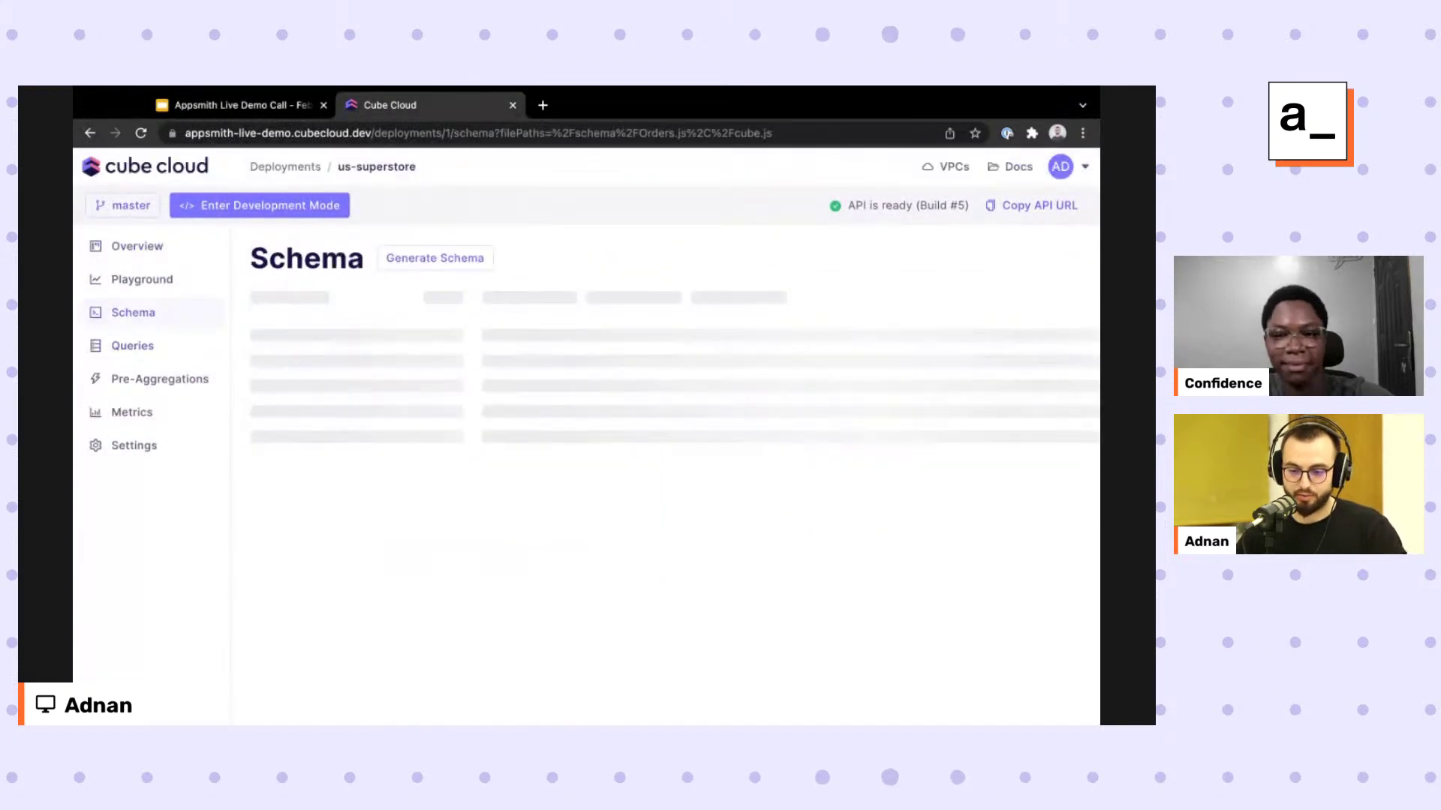
scroll(664, 431, down, 5)
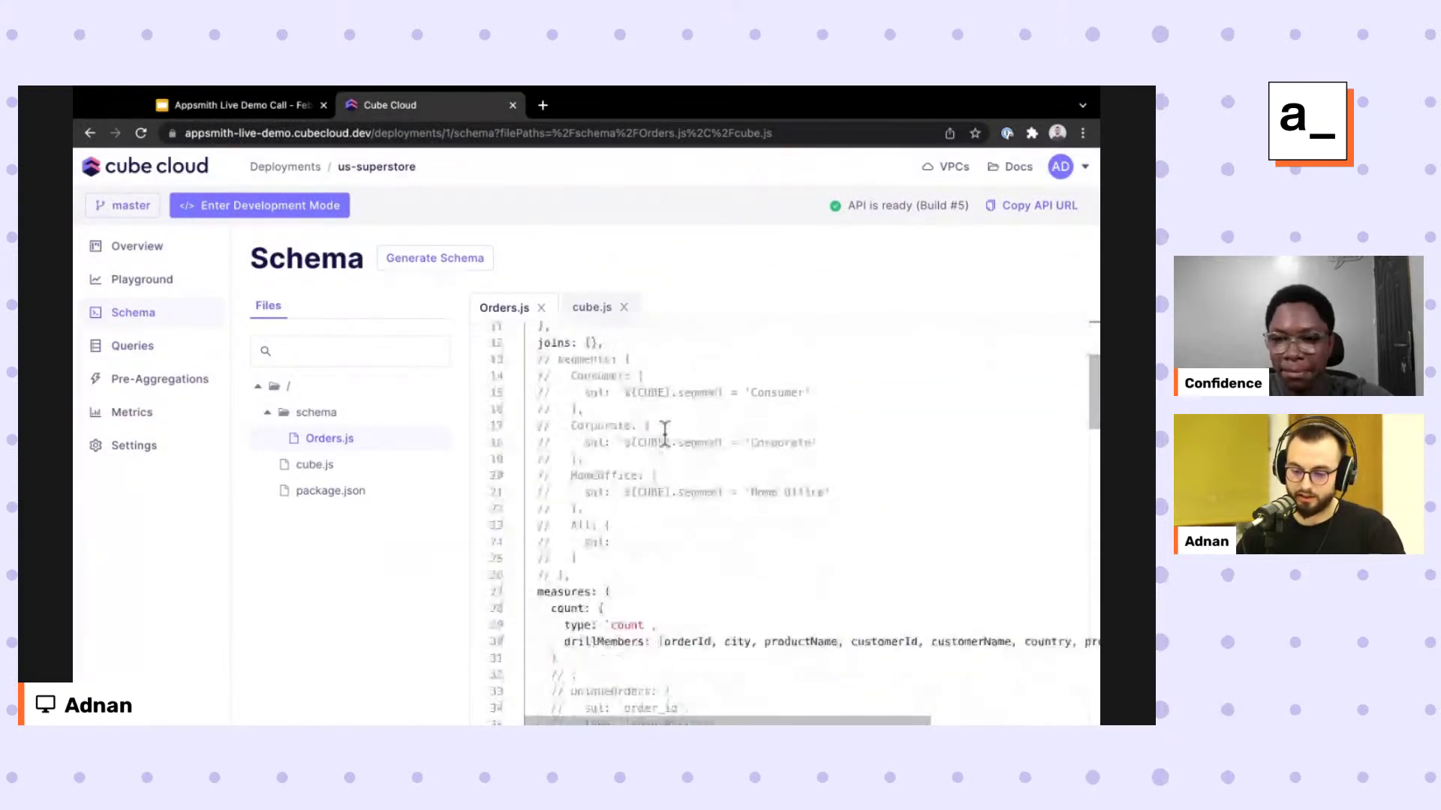
scroll(820, 525, down, 2)
scroll(622, 720, down, 3)
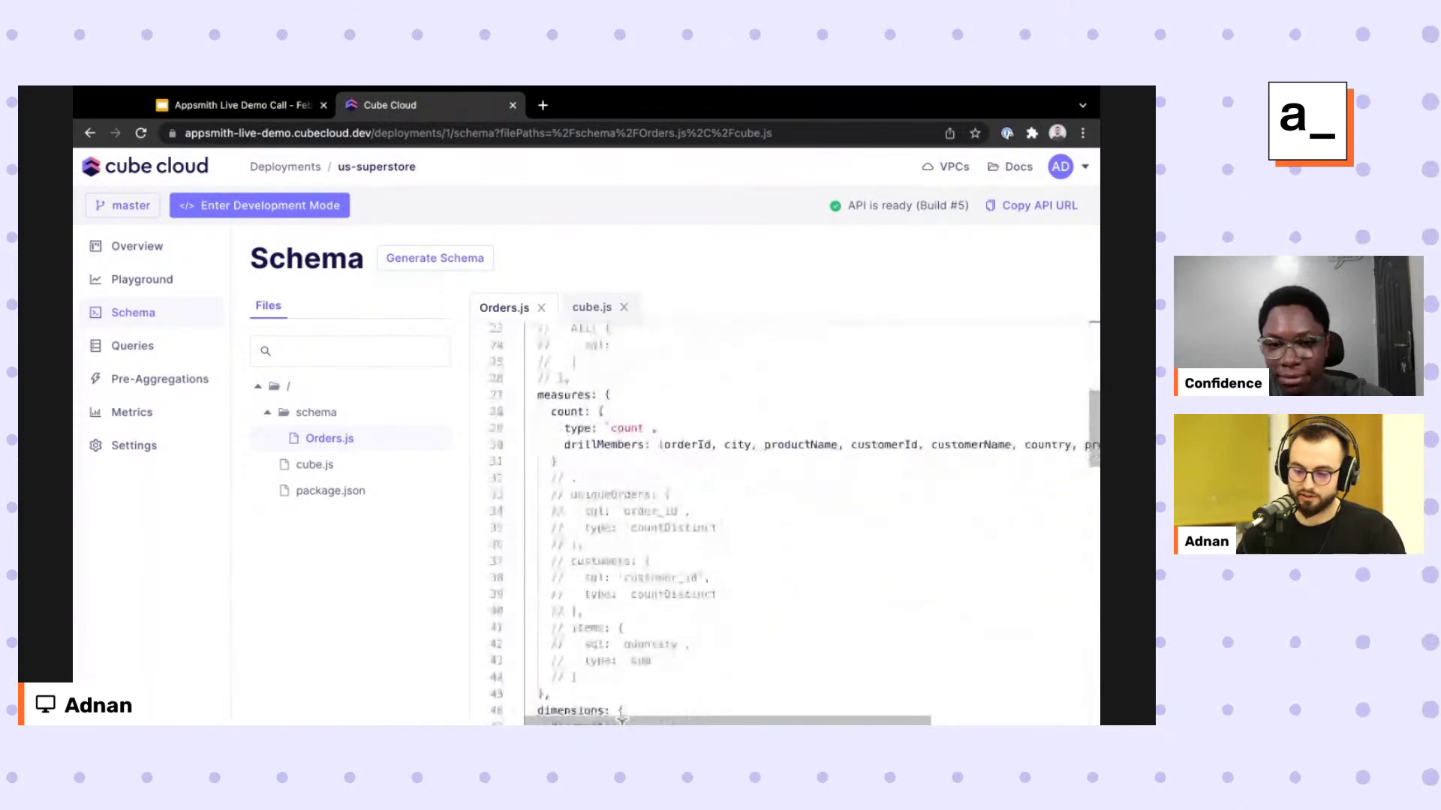
click(259, 205)
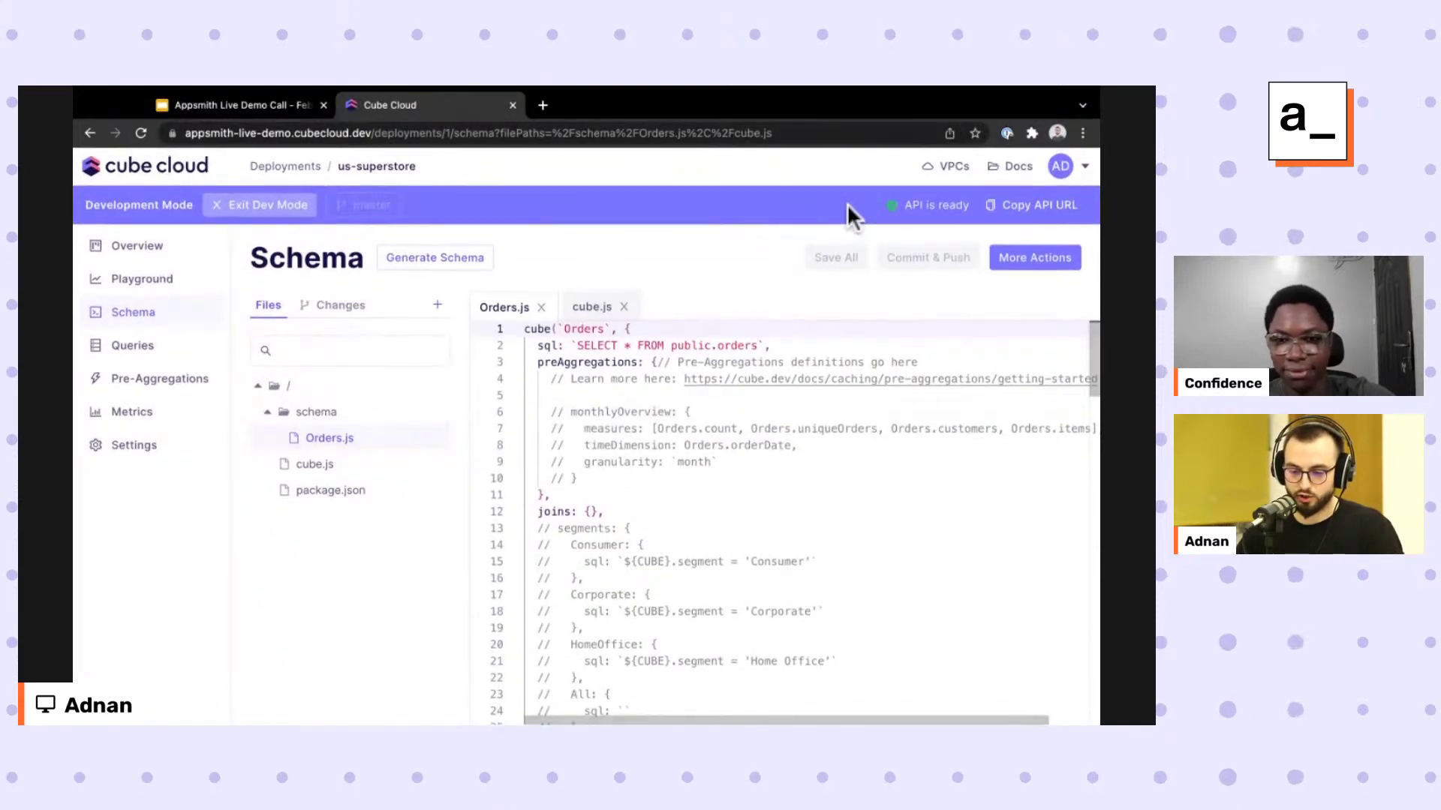
Uncomment the measures block on lines 32–44 and join the stray comma onto the closing brace.
scroll(766, 479, down, 5)
scroll(766, 479, down, 5)
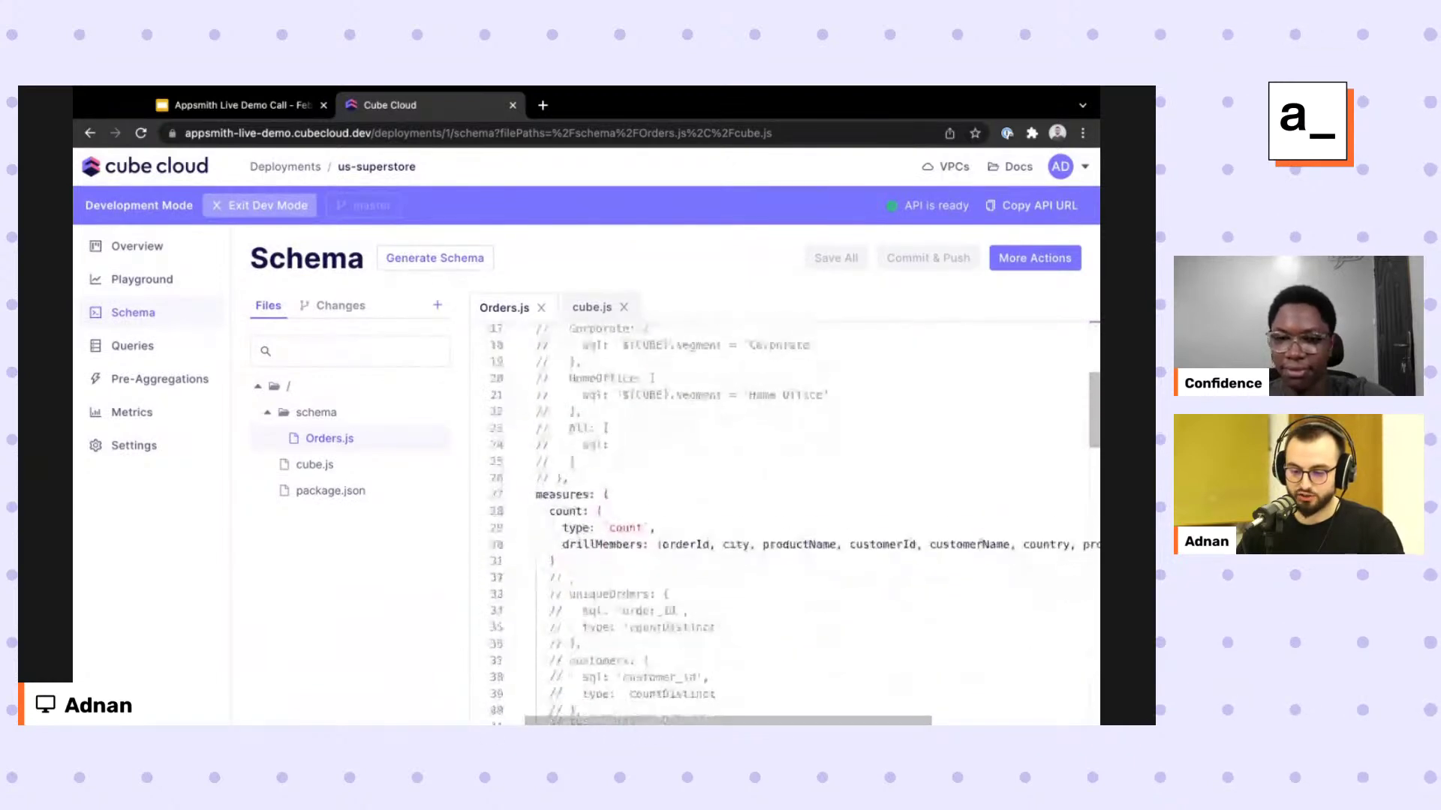
click(577, 581)
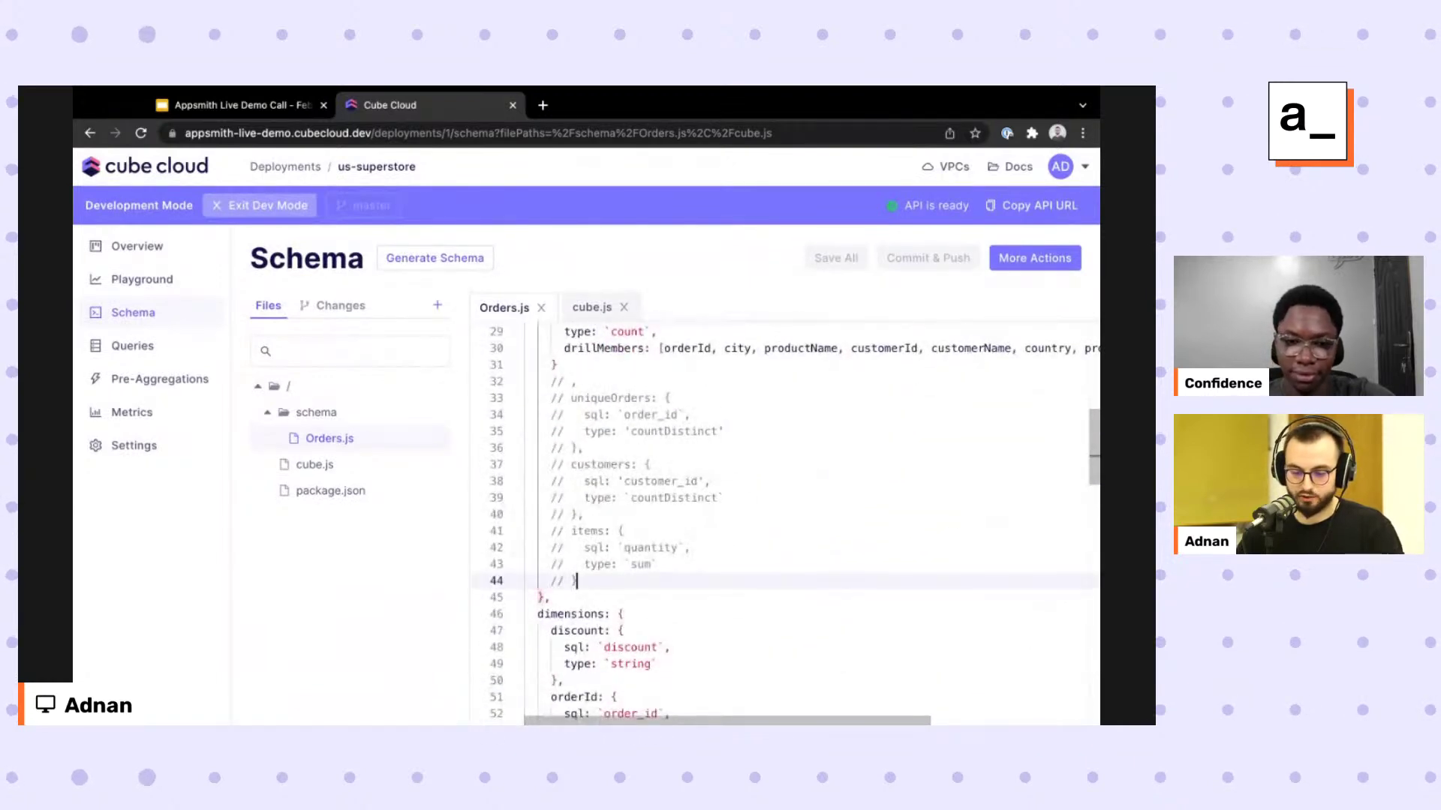
drag(576, 581, 556, 381)
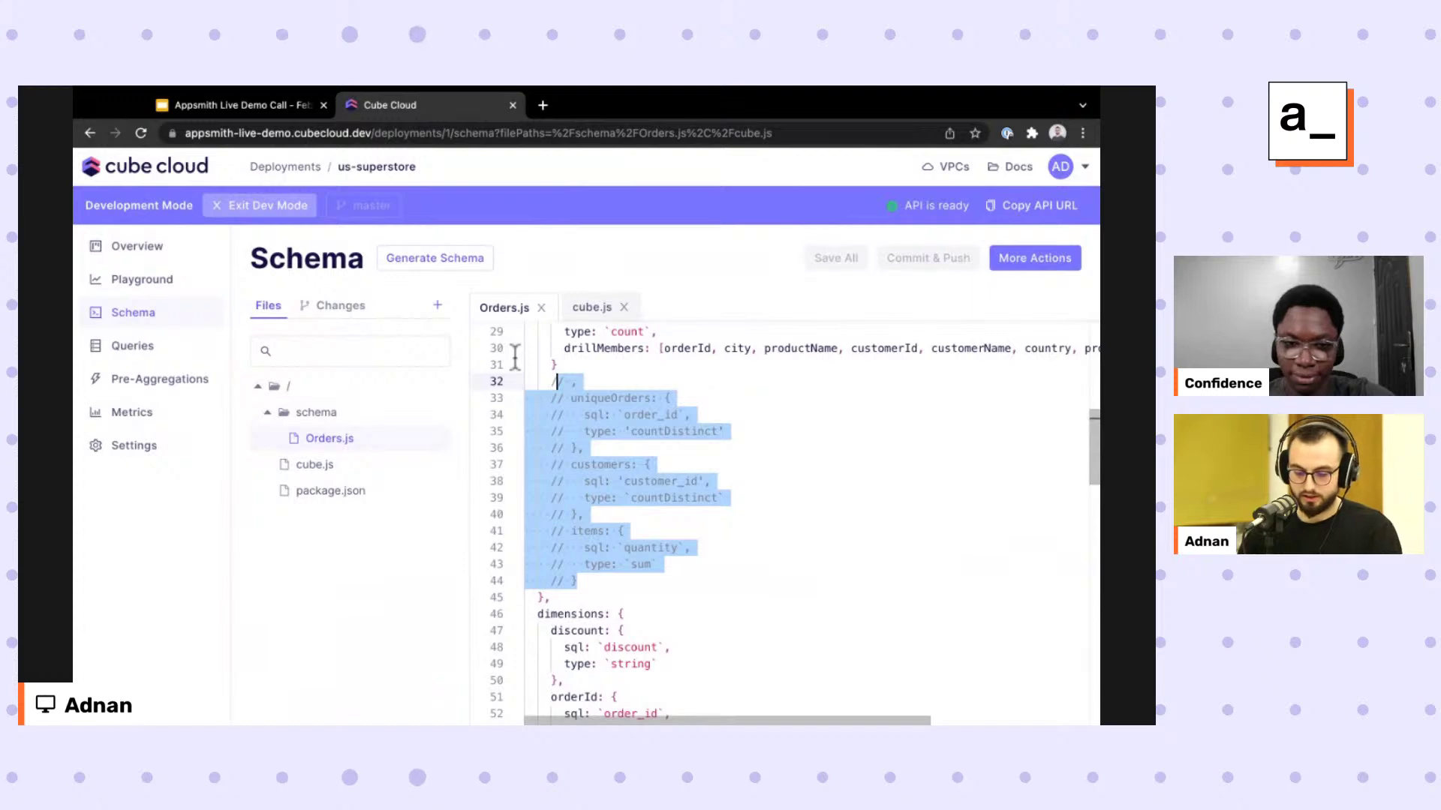
key(ctrl+slash)
click(561, 381)
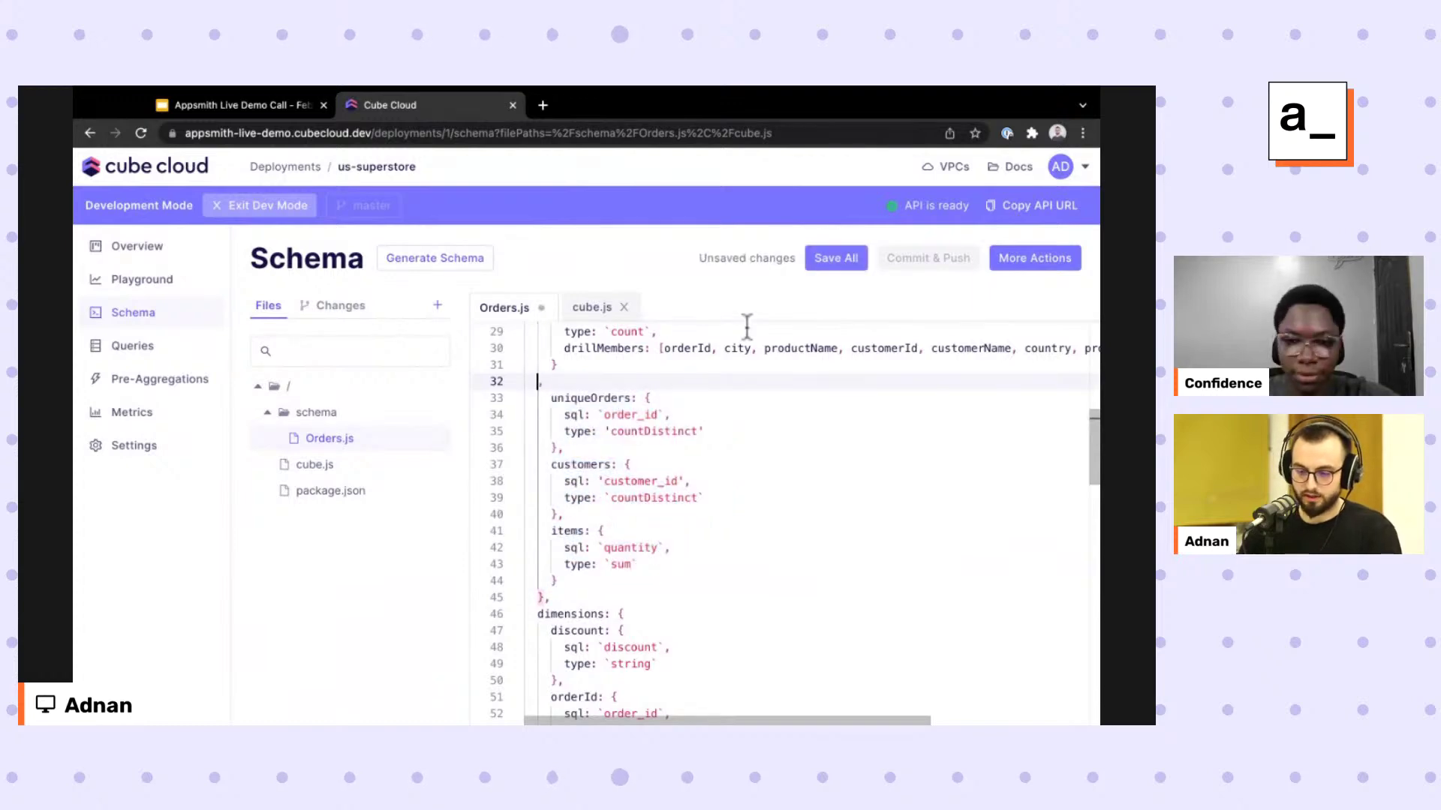
key(BackSpace)
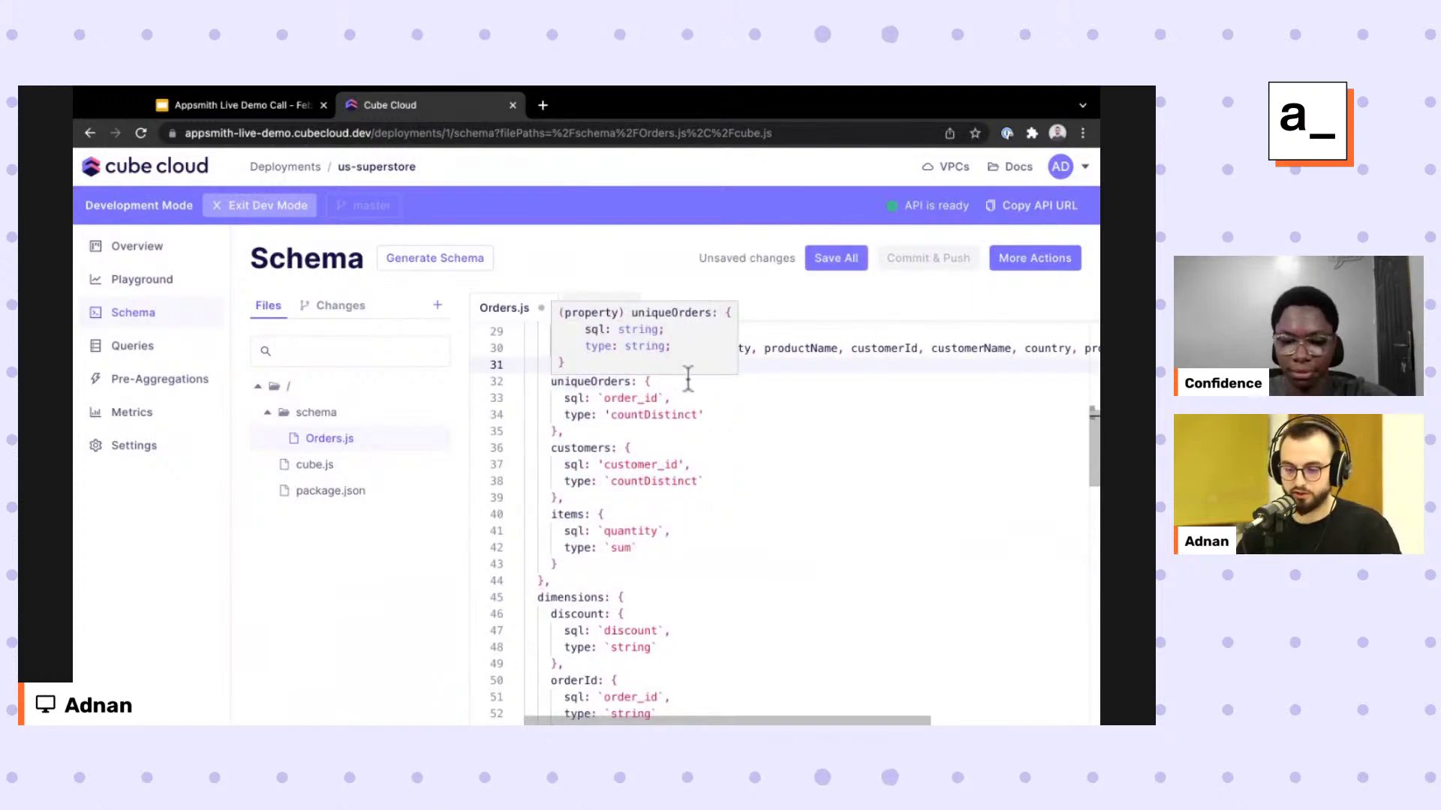
Highlight each new measure's type and column: countDistinct order_id, countDistinct customer_id, sum quantity.
double_click(701, 415)
double_click(654, 399)
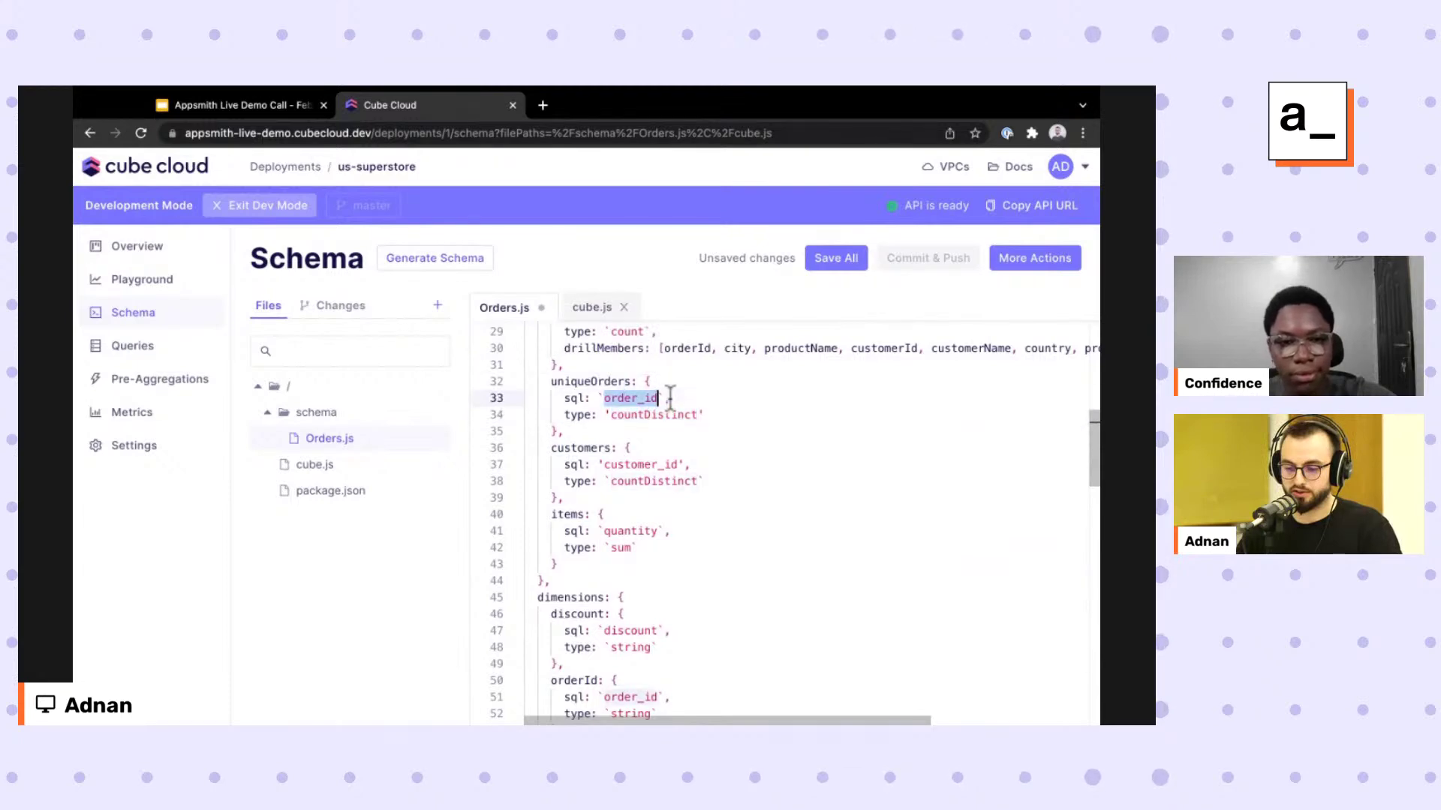
double_click(654, 481)
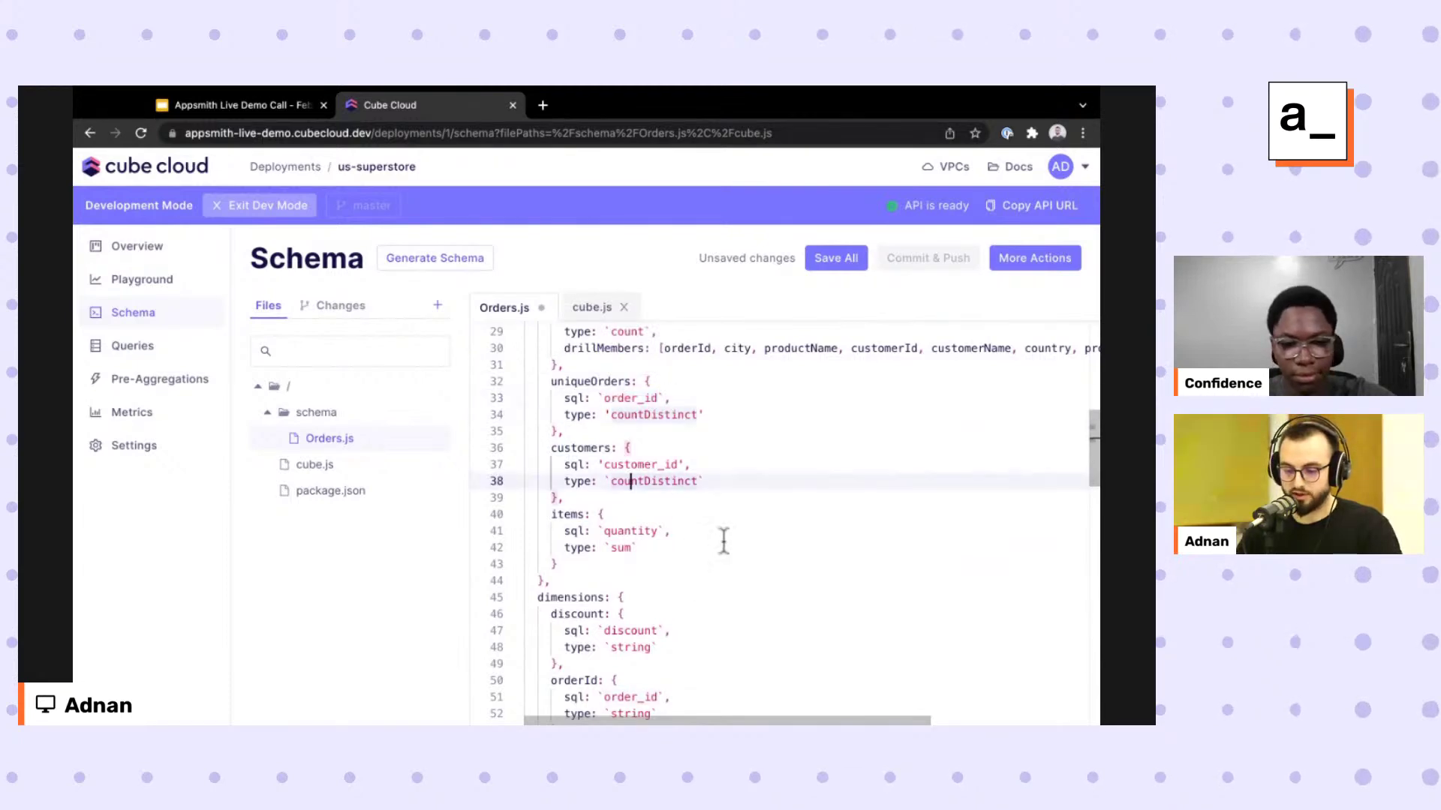
double_click(645, 465)
double_click(622, 548)
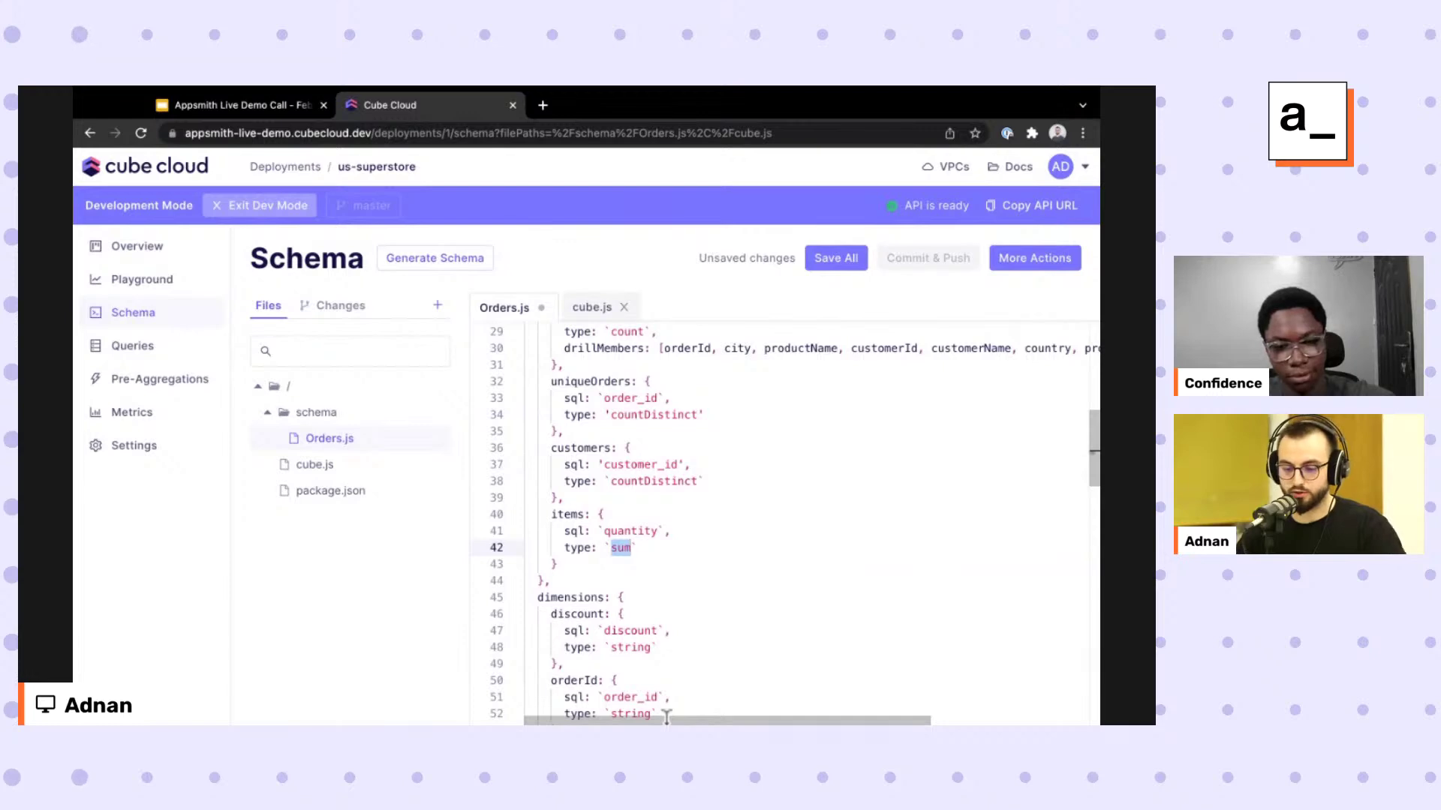
double_click(630, 531)
click(571, 514)
double_click(570, 514)
key(Down)
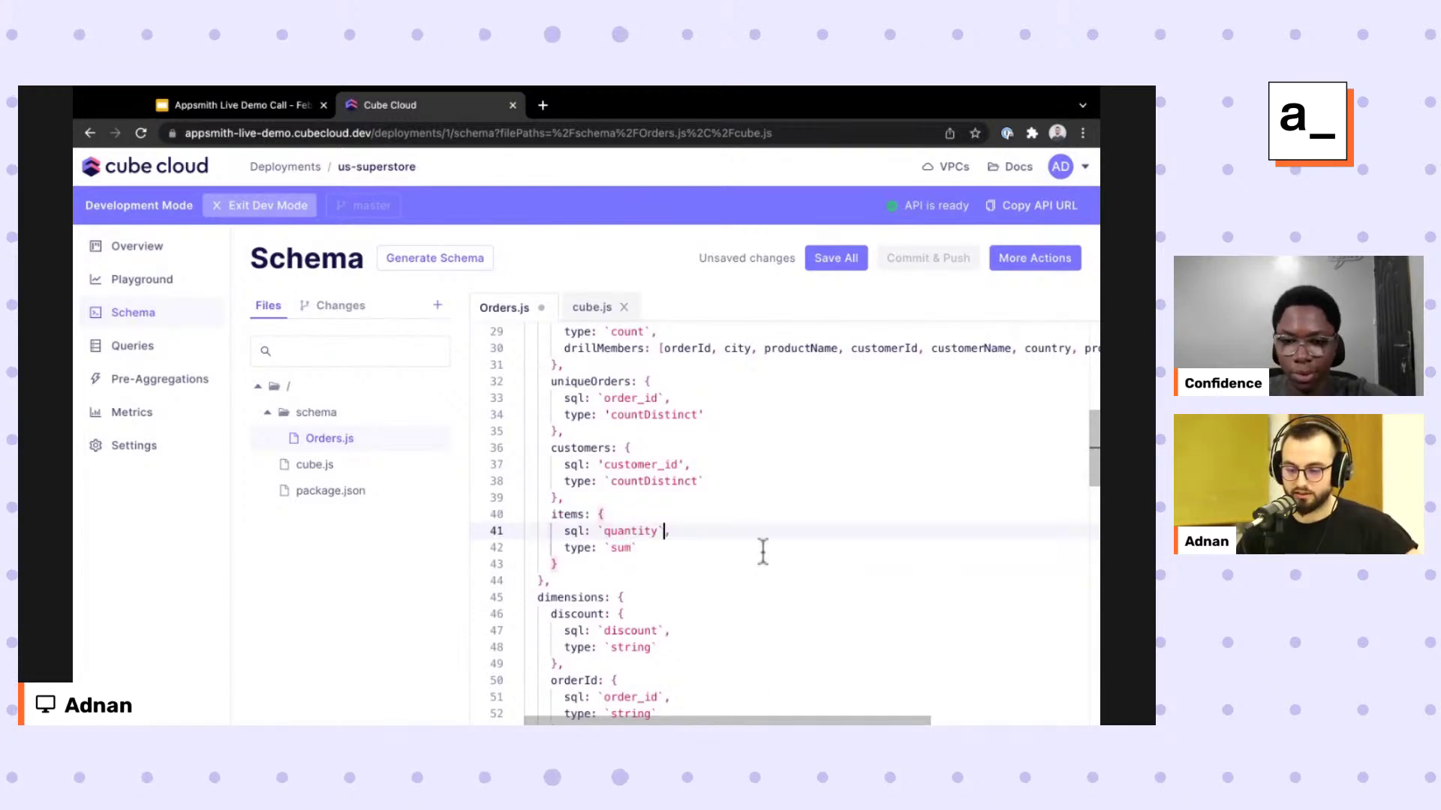
scroll(758, 573, up, 3)
double_click(563, 408)
scroll(617, 676, down, 5)
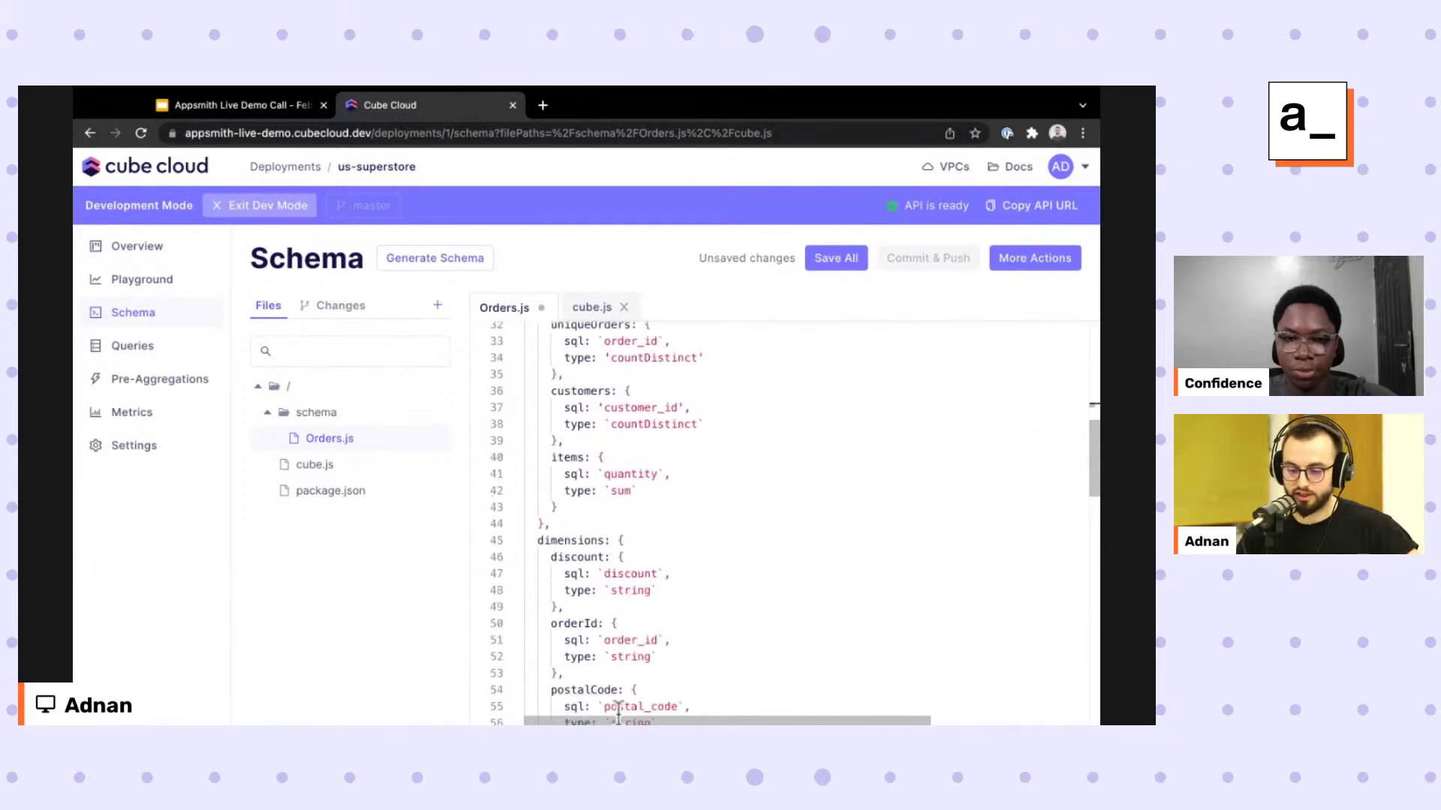
scroll(618, 711, up, 6)
scroll(618, 711, up, 2)
Uncomment the Consumer, Corporate, HomeOffice and All segments block (lines 13–26).
key(Up)
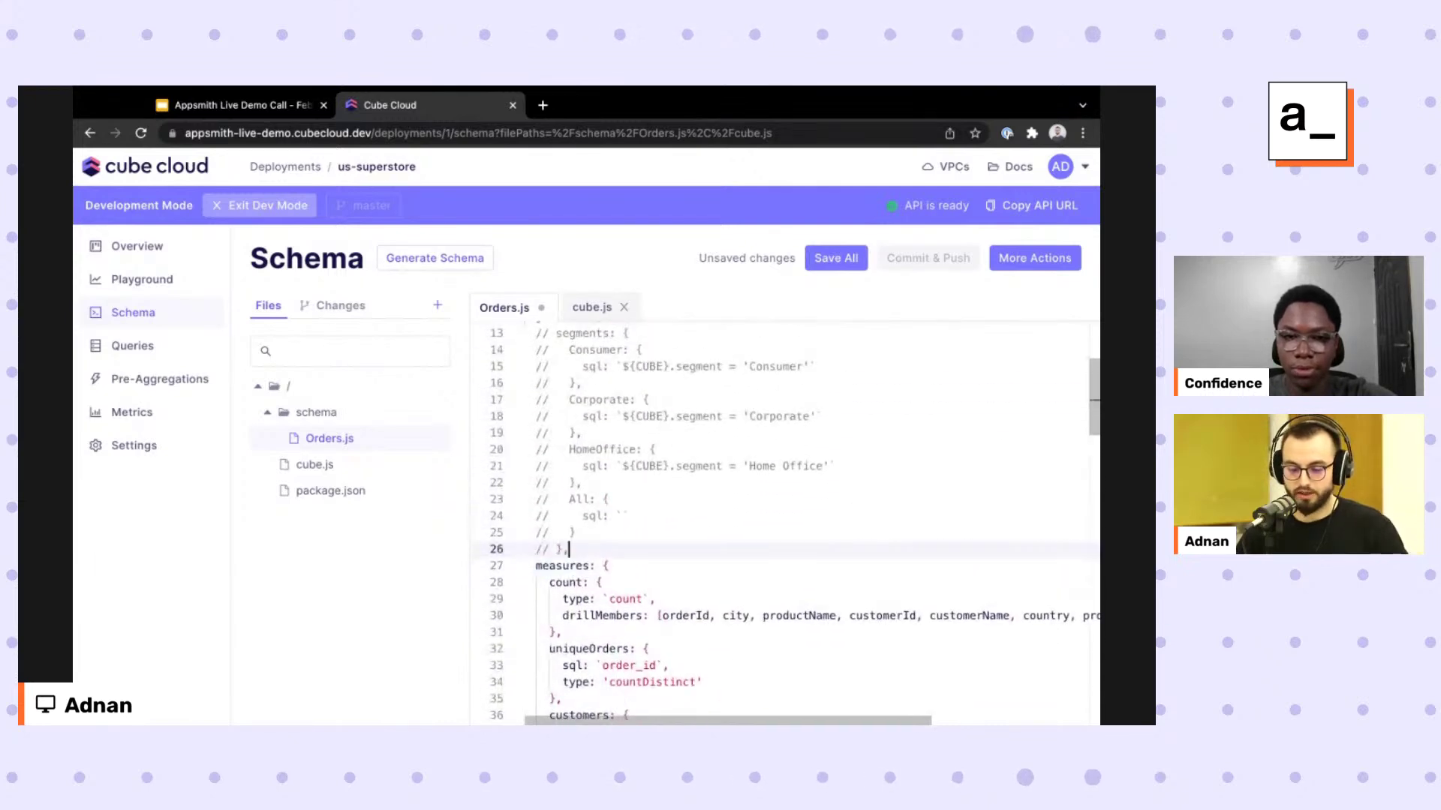
scroll(618, 712, up, 2)
key(shift+Up)
key(shift+Up)
key(shift+Up)
key(shift+Up)
key(shift+Up)
key(shift+Up)
key(shift+Up)
key(shift+Up)
key(shift+Up)
key(shift+Up)
key(shift+Up)
key(shift+Up)
key(shift+Up)
key(shift+Home)
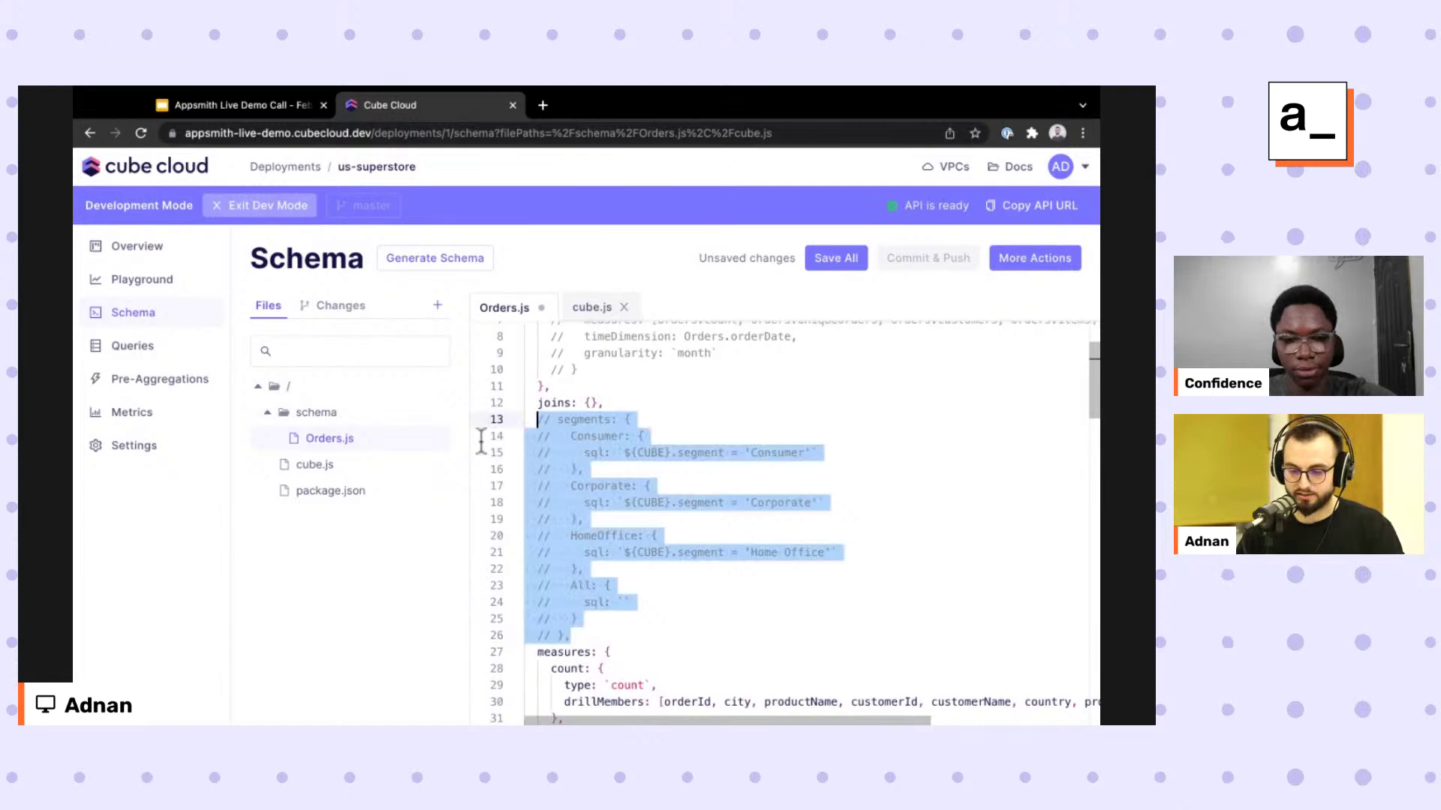
key(ctrl+slash)
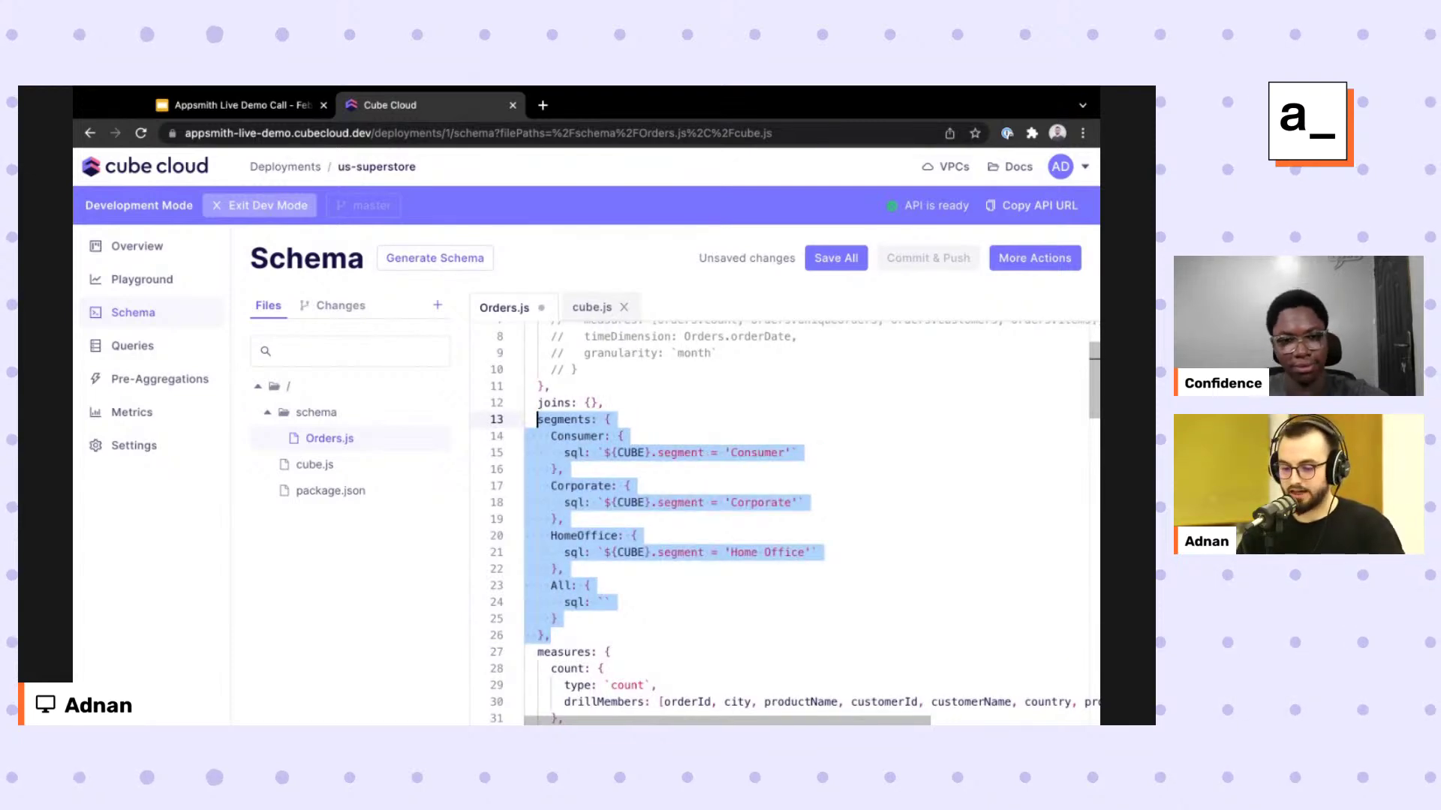
Highlight the segment column reference on line 15 of the segments block.
key(Down)
key(Down)
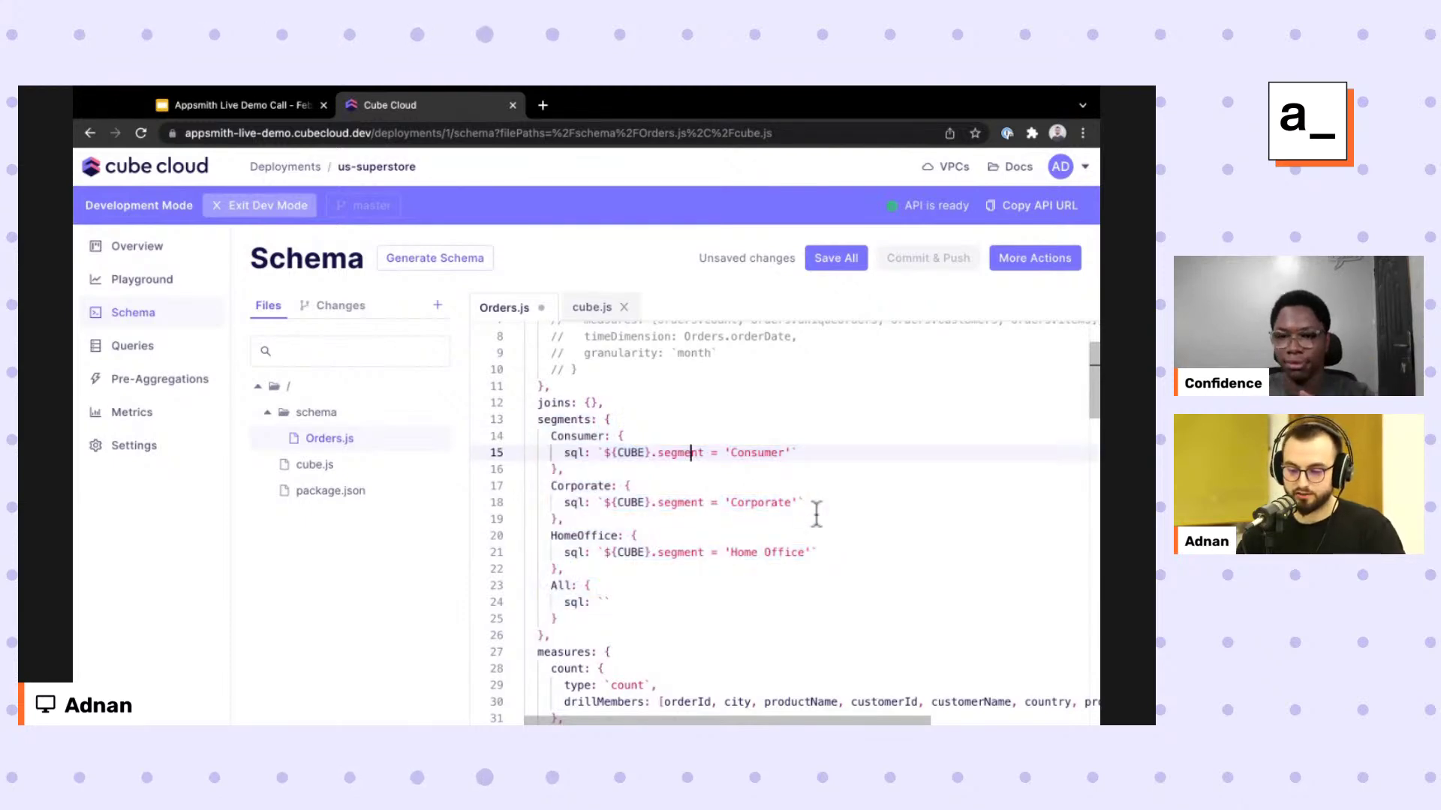
key(shift+Right)
key(shift+Right)
key(shift+Right)
key(shift+Right)
key(shift+Right)
key(shift+Right)
key(shift+Right)
key(shift+Right)
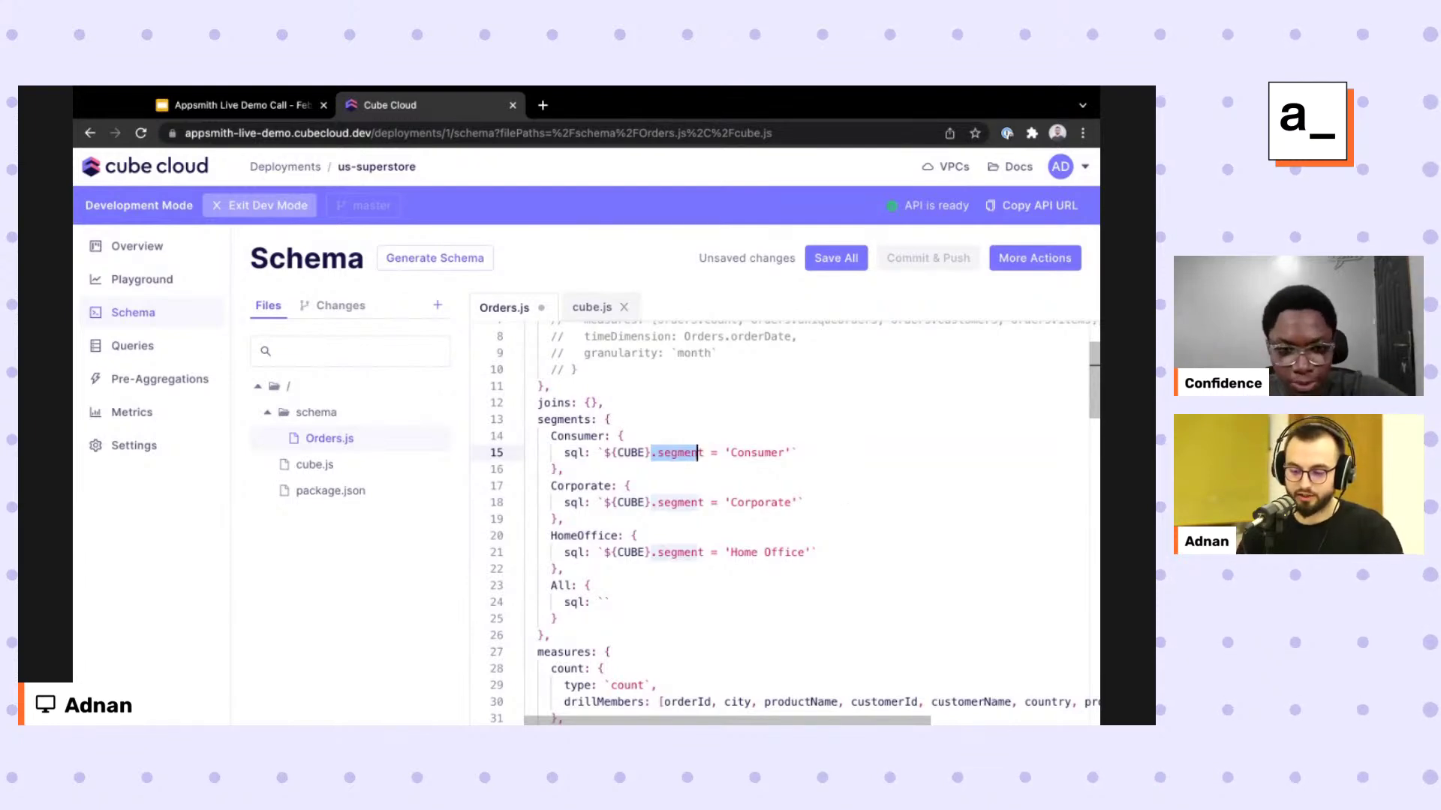
key(Left)
key(Right)
key(ctrl+shift+Right)
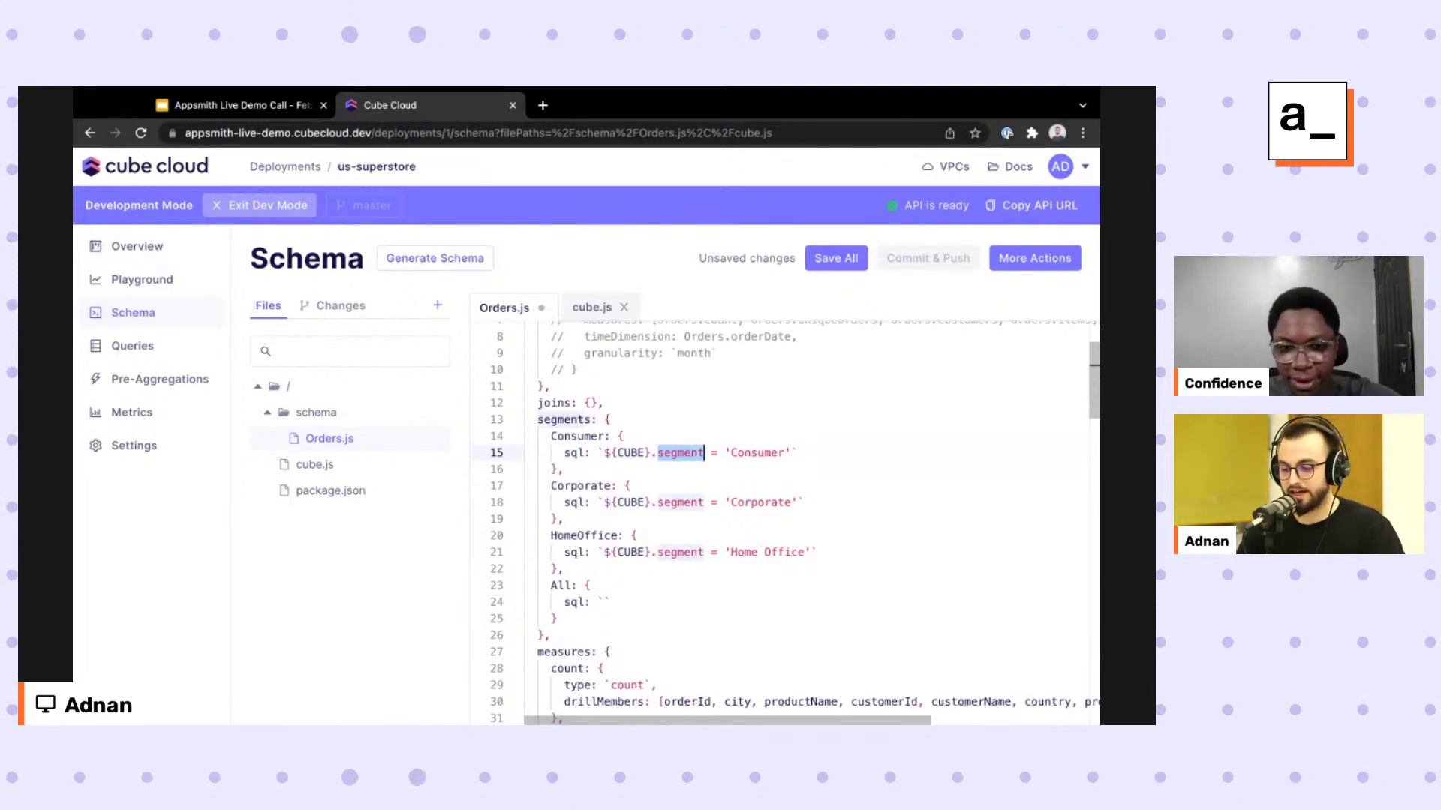
key(Down)
Save the edited Orders.js schema file.
scroll(797, 555, down, 6)
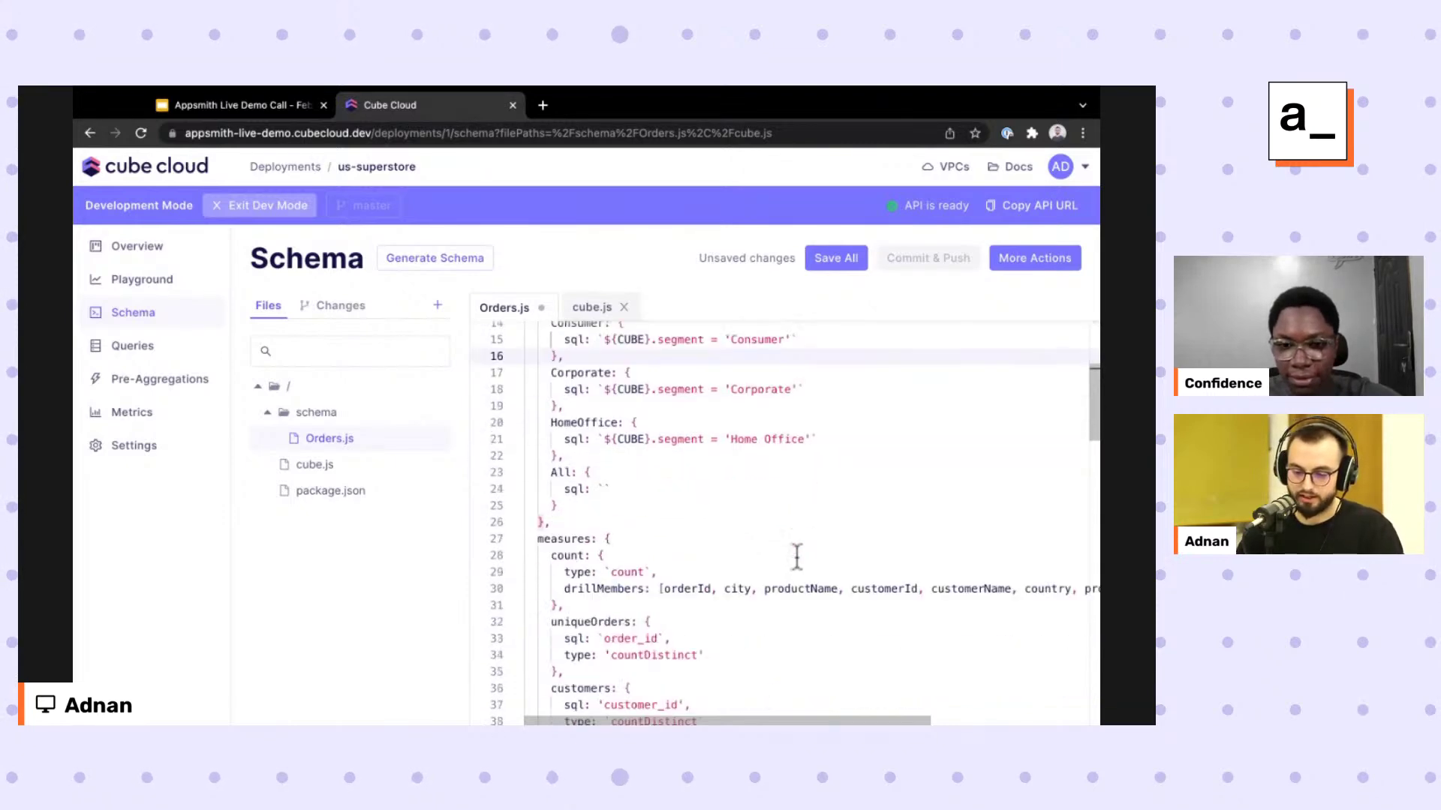
scroll(797, 555, up, 7)
scroll(928, 338, down, 2)
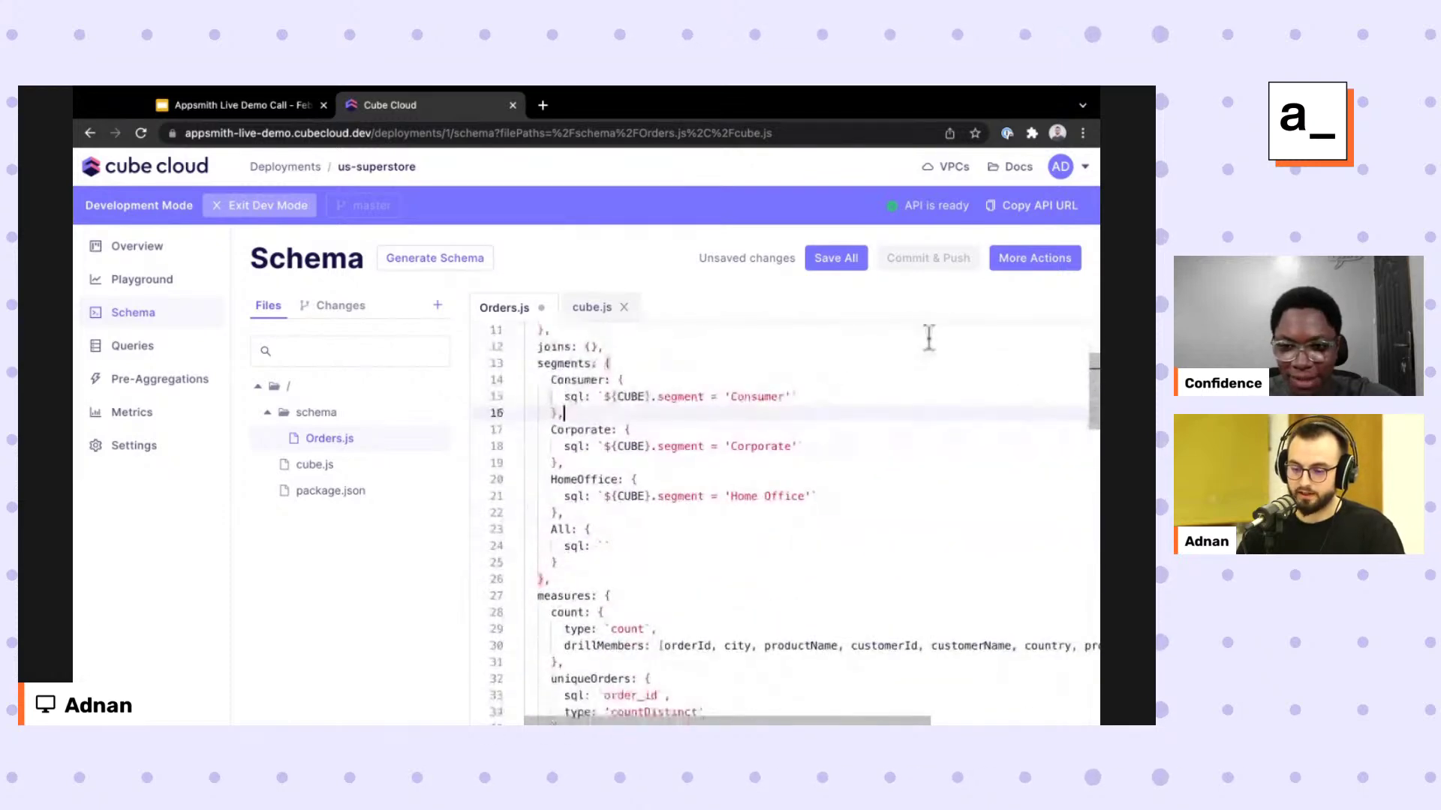
key(super+s)
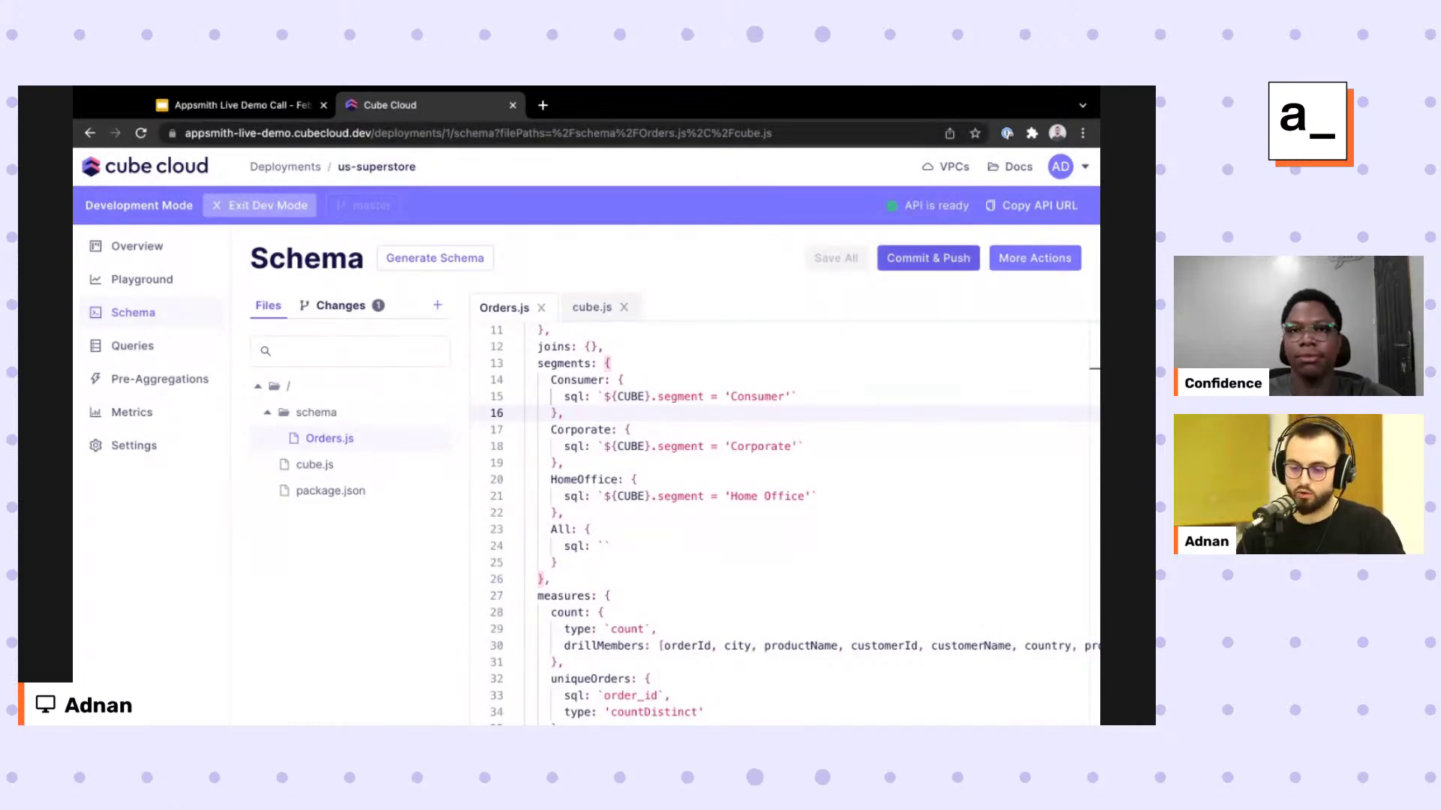
Commit and push with message 'edited the schema', check the Playground, then return to the slides.
click(900, 257)
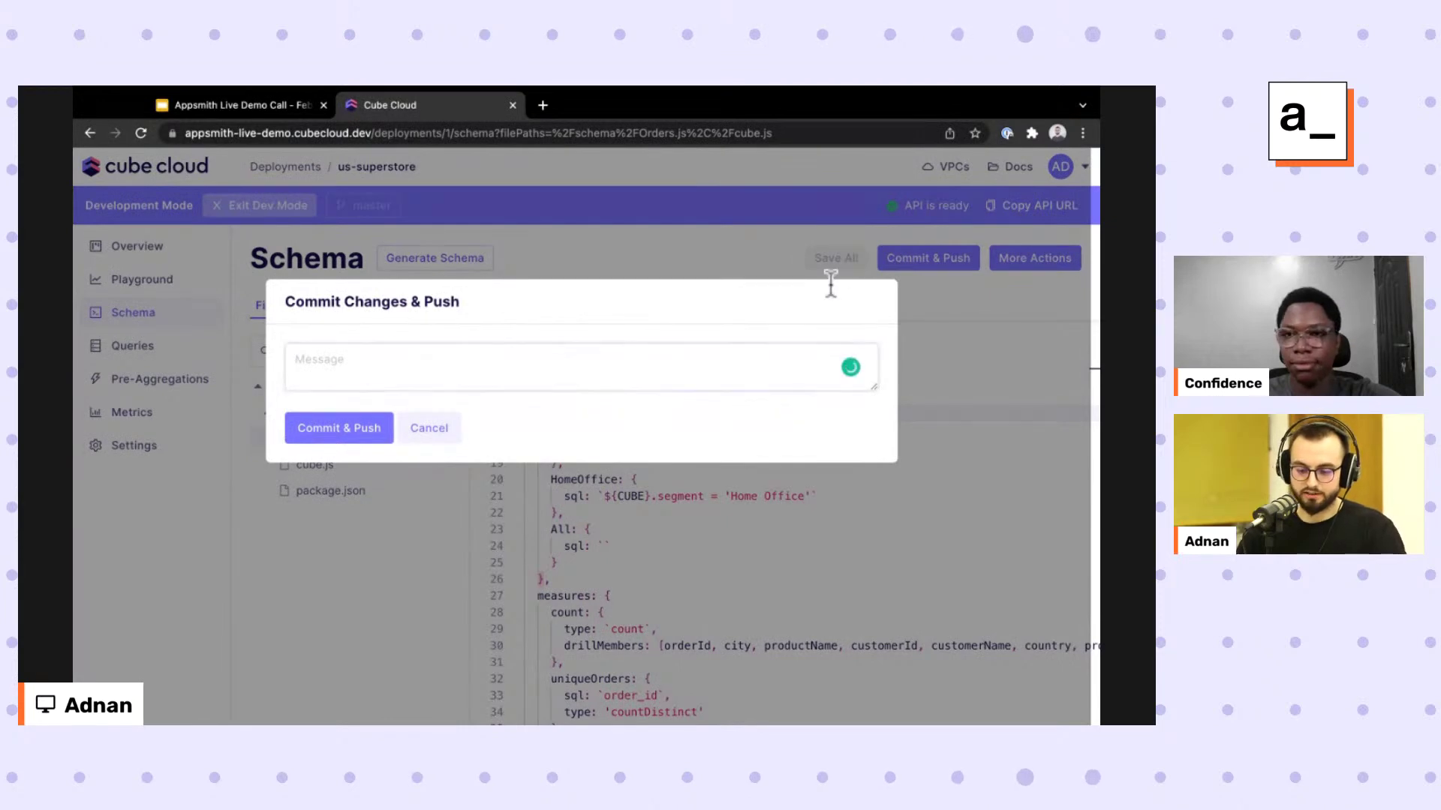
text(ed)
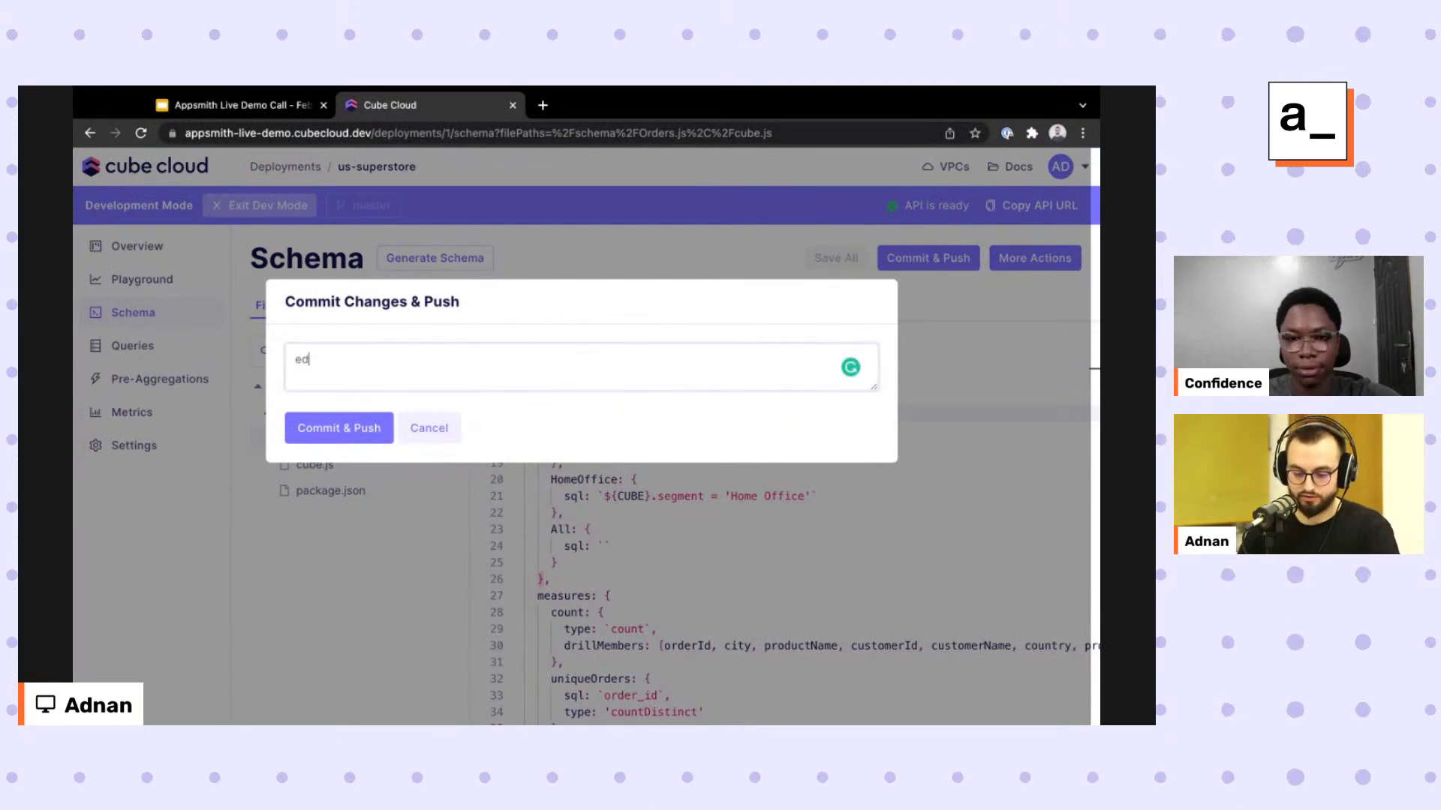
text(ited the schema)
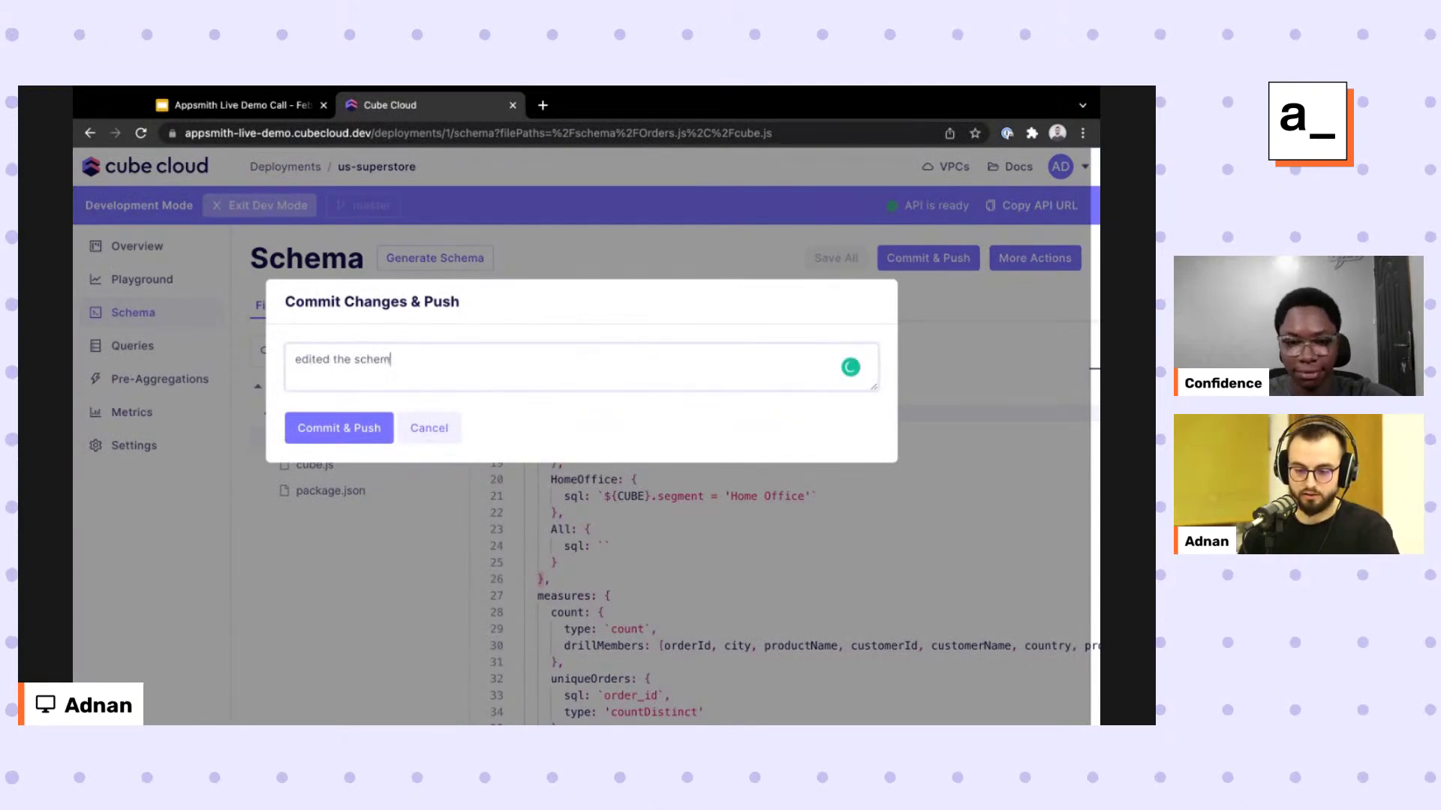
key(Tab)
key(Return)
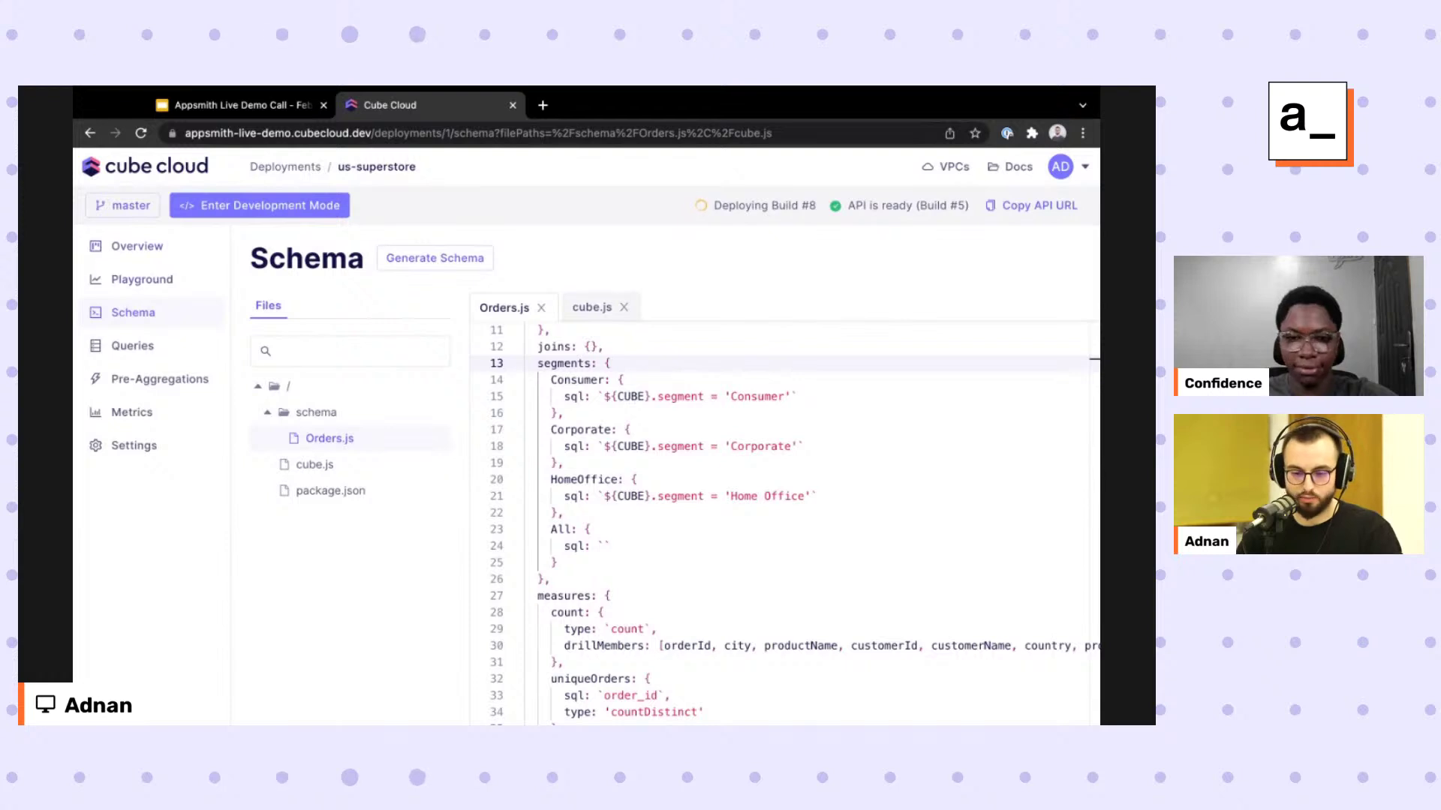
click(142, 280)
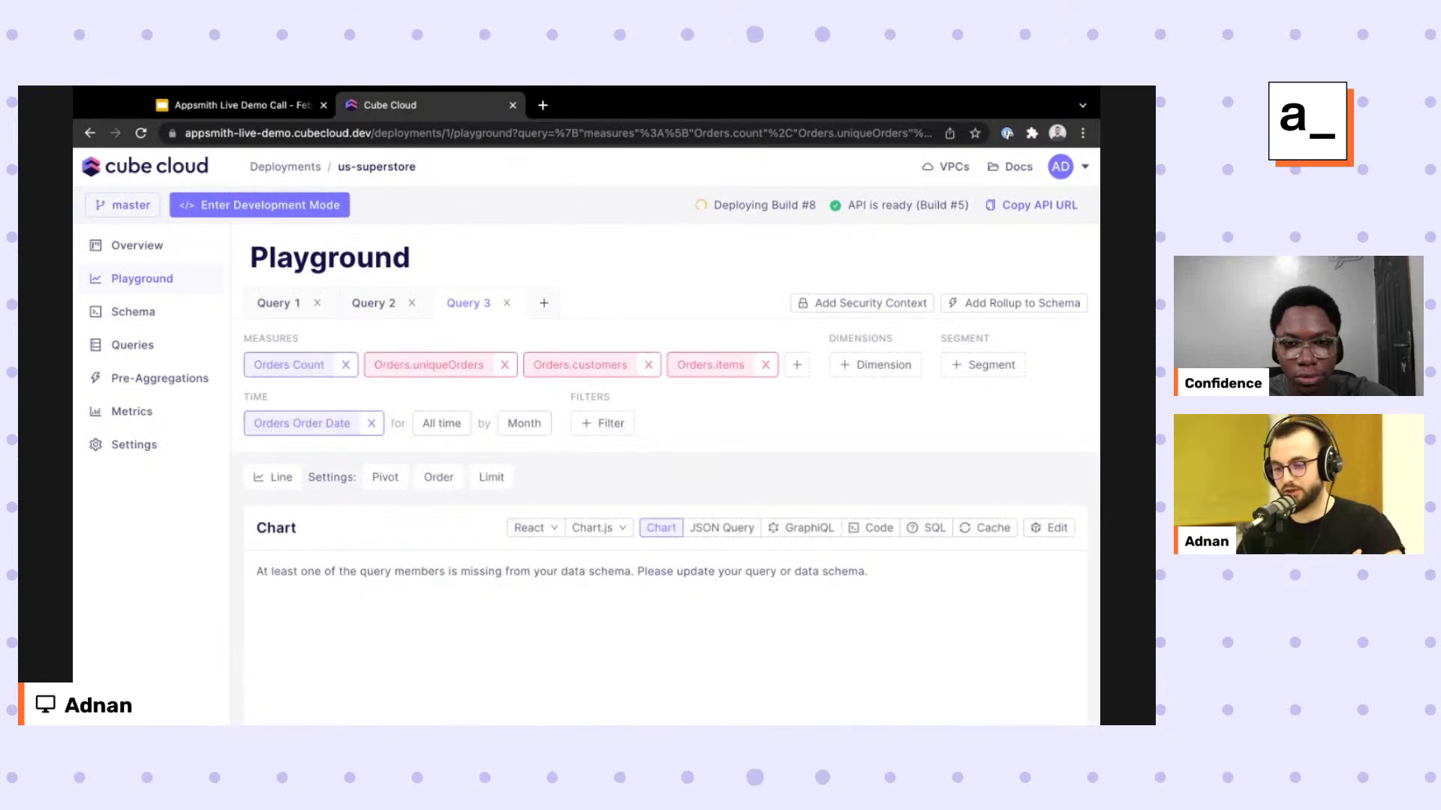
key(ctrl+shift+Tab)
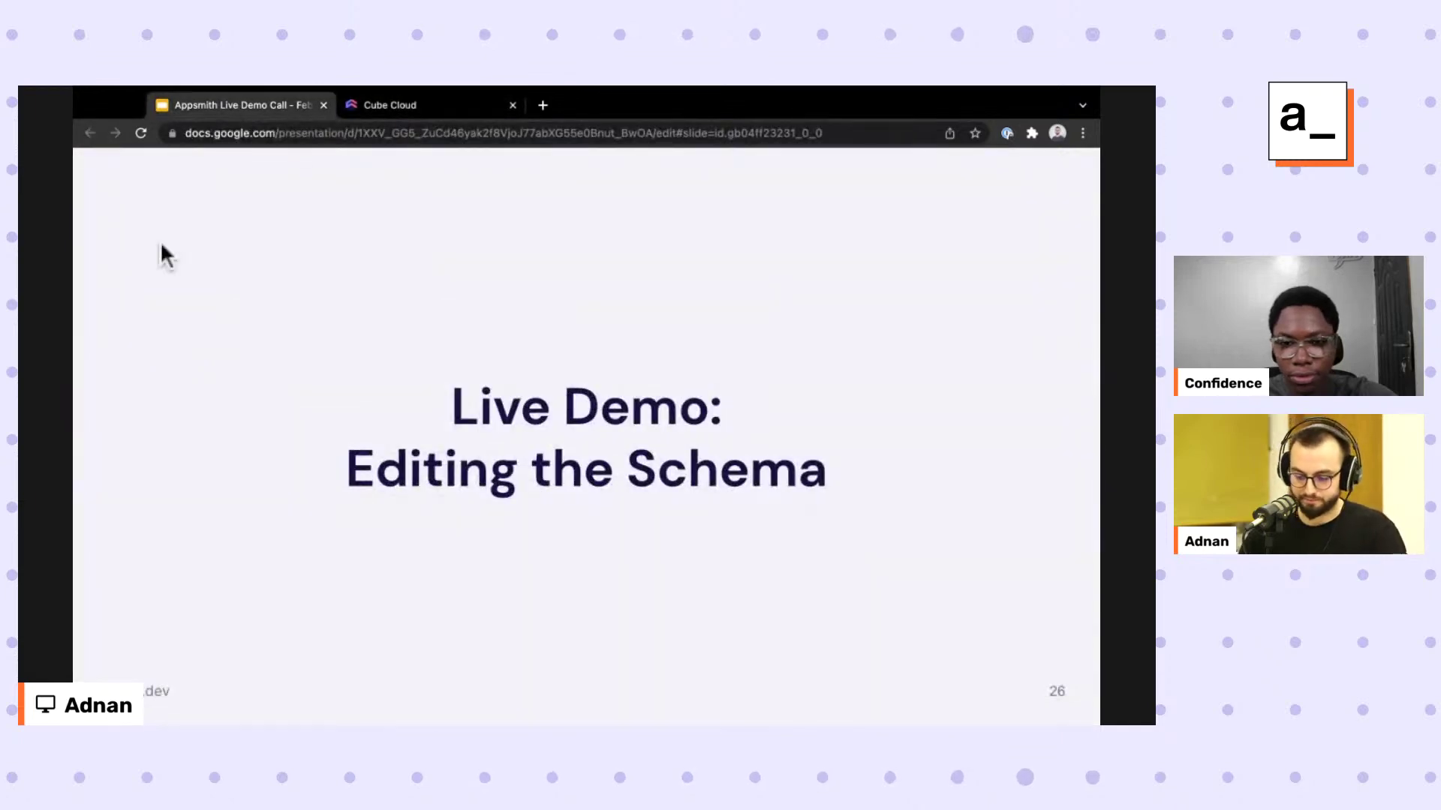
Advance past the 'Live Demo: Editing the Schema' slide and go back to the Cube Cloud Playground.
key(Right)
key(ctrl+Tab)
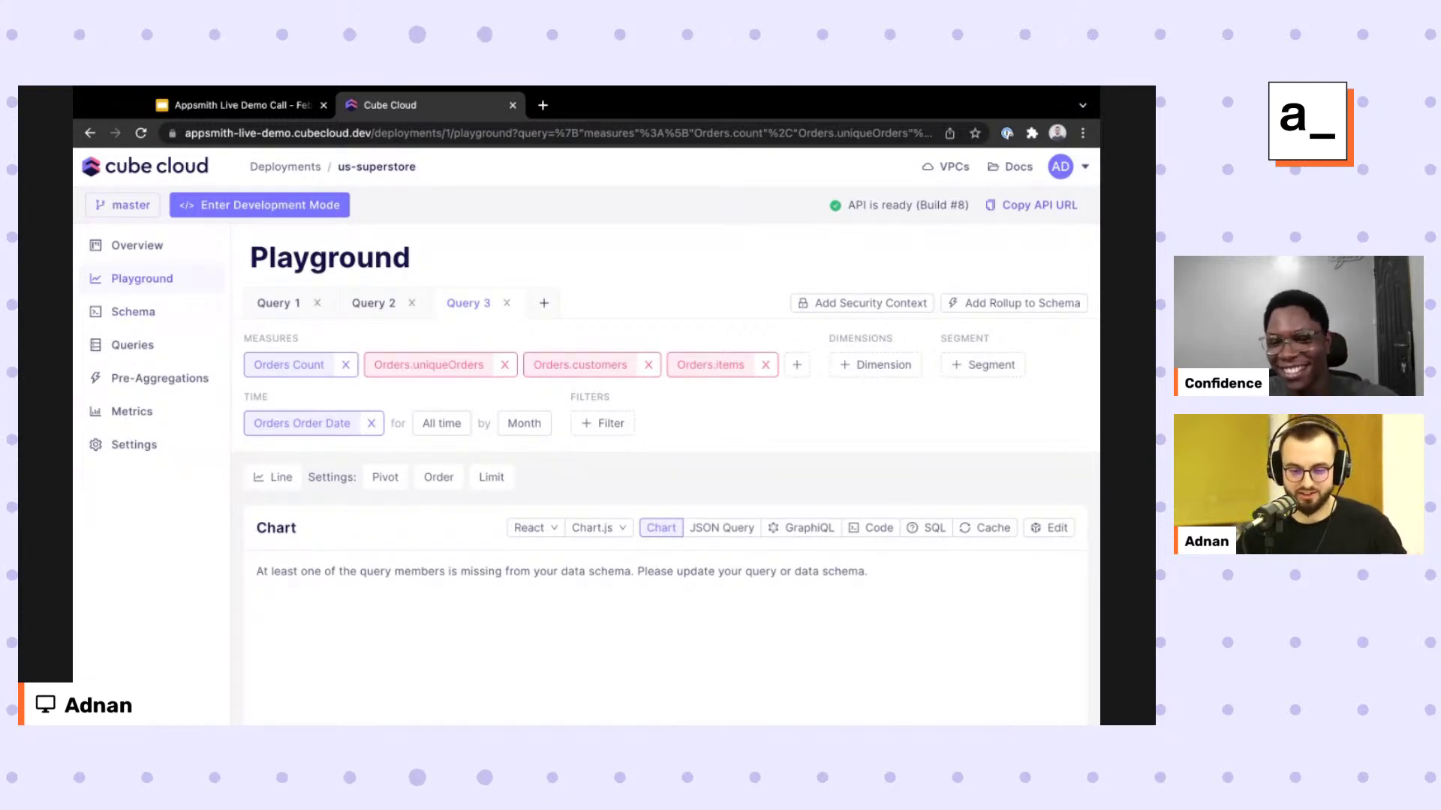
Browse the schema files and read-only cube.js, then view the Overview listing Build #8.
click(133, 311)
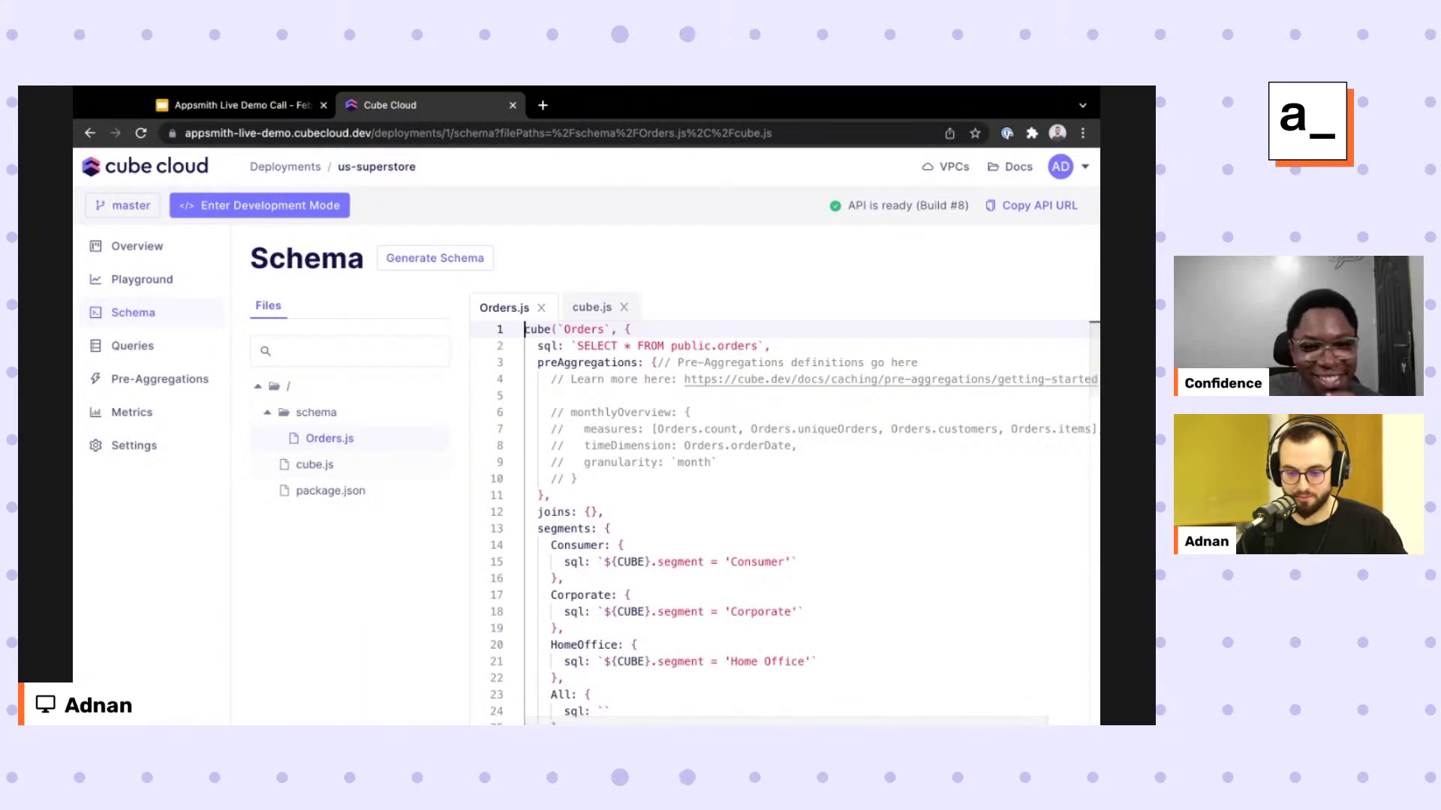
click(315, 465)
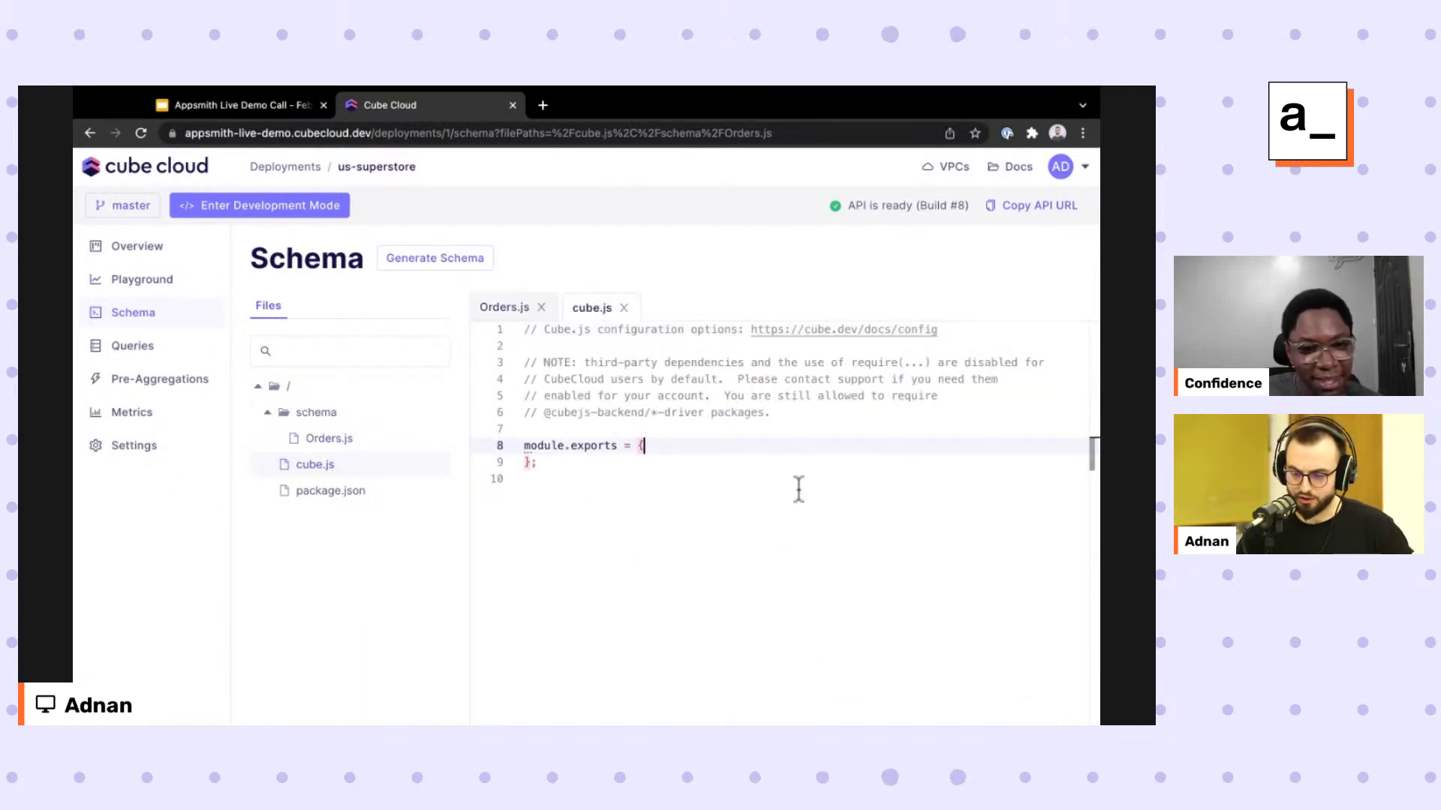
key(Return)
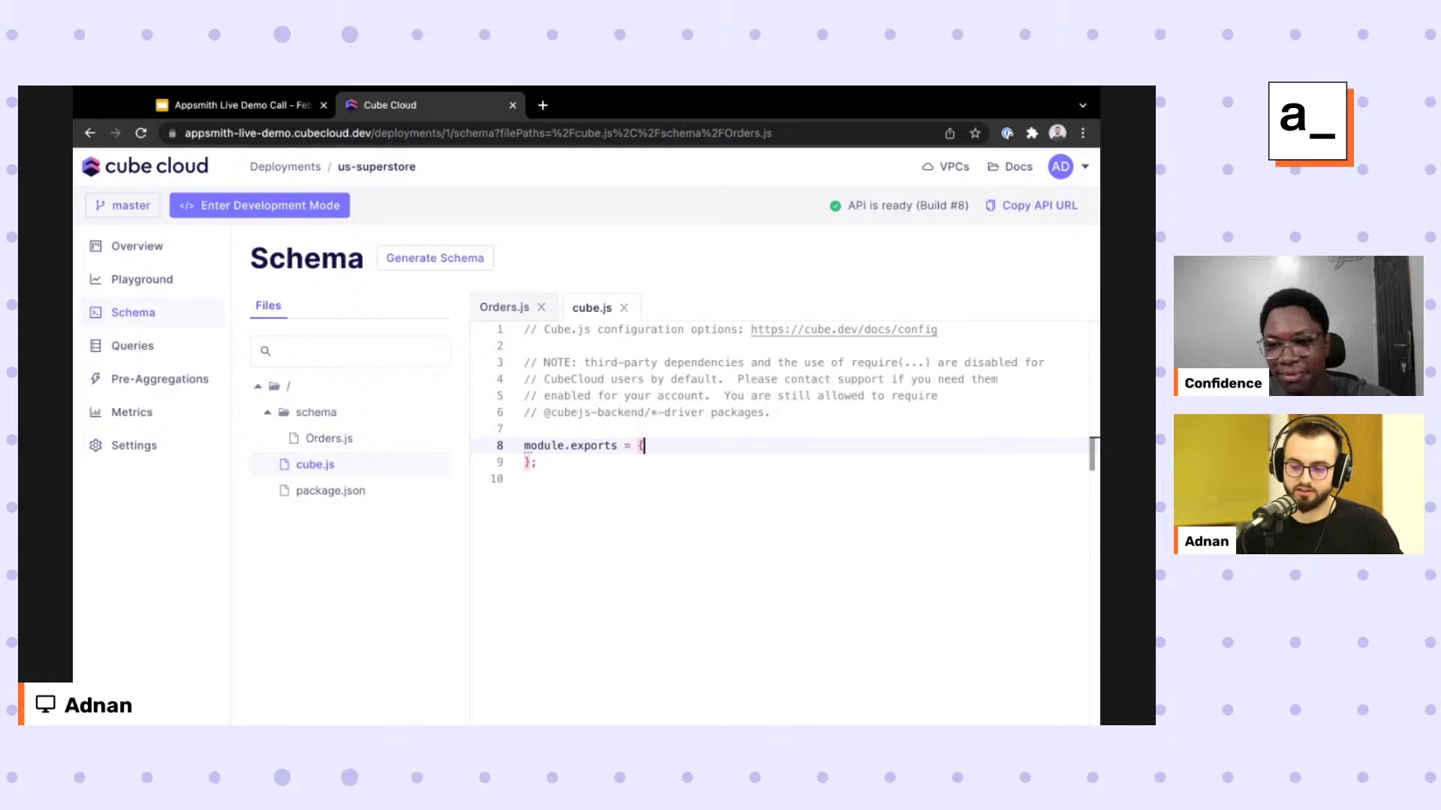
key(Down)
key(Up)
key(Up)
key(Down)
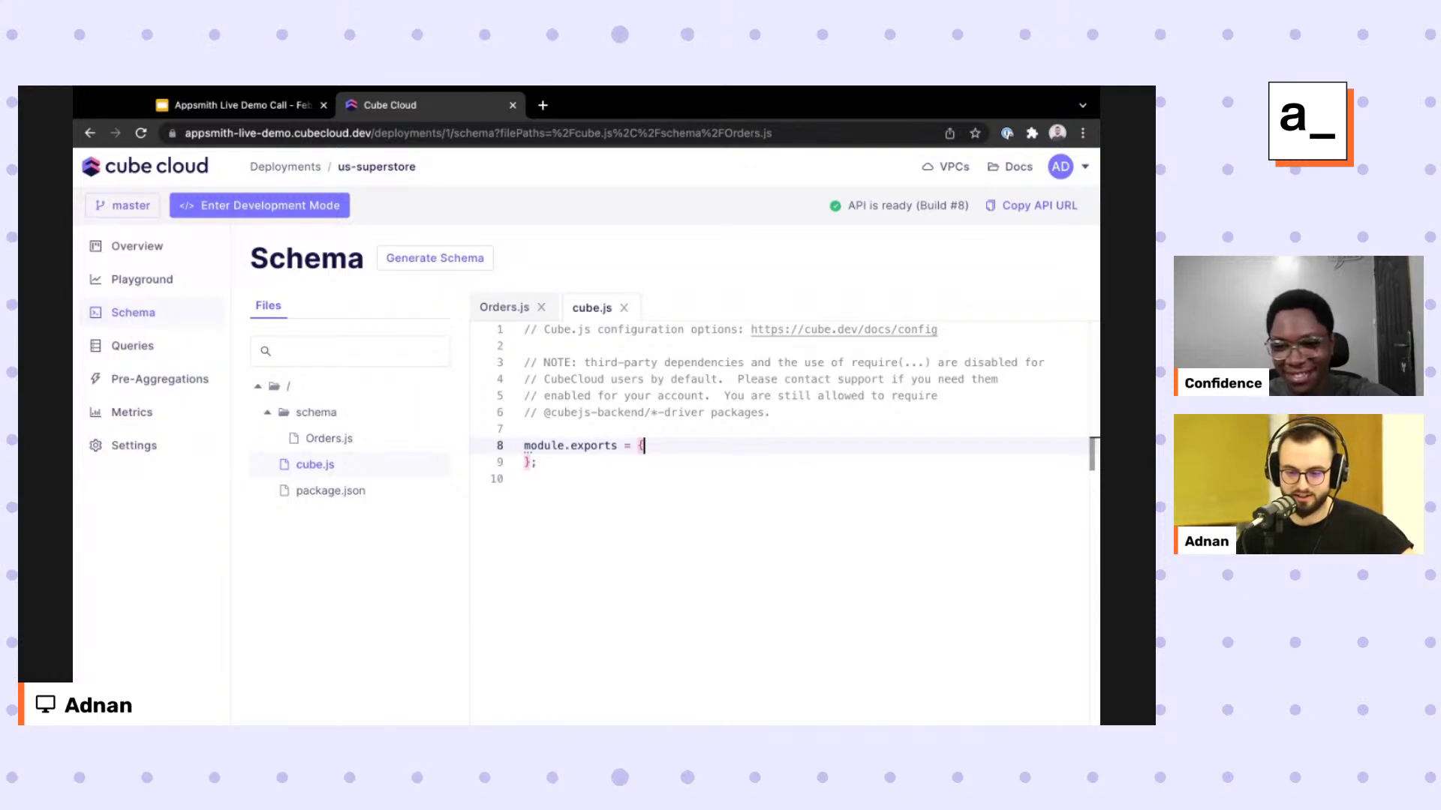
click(90, 133)
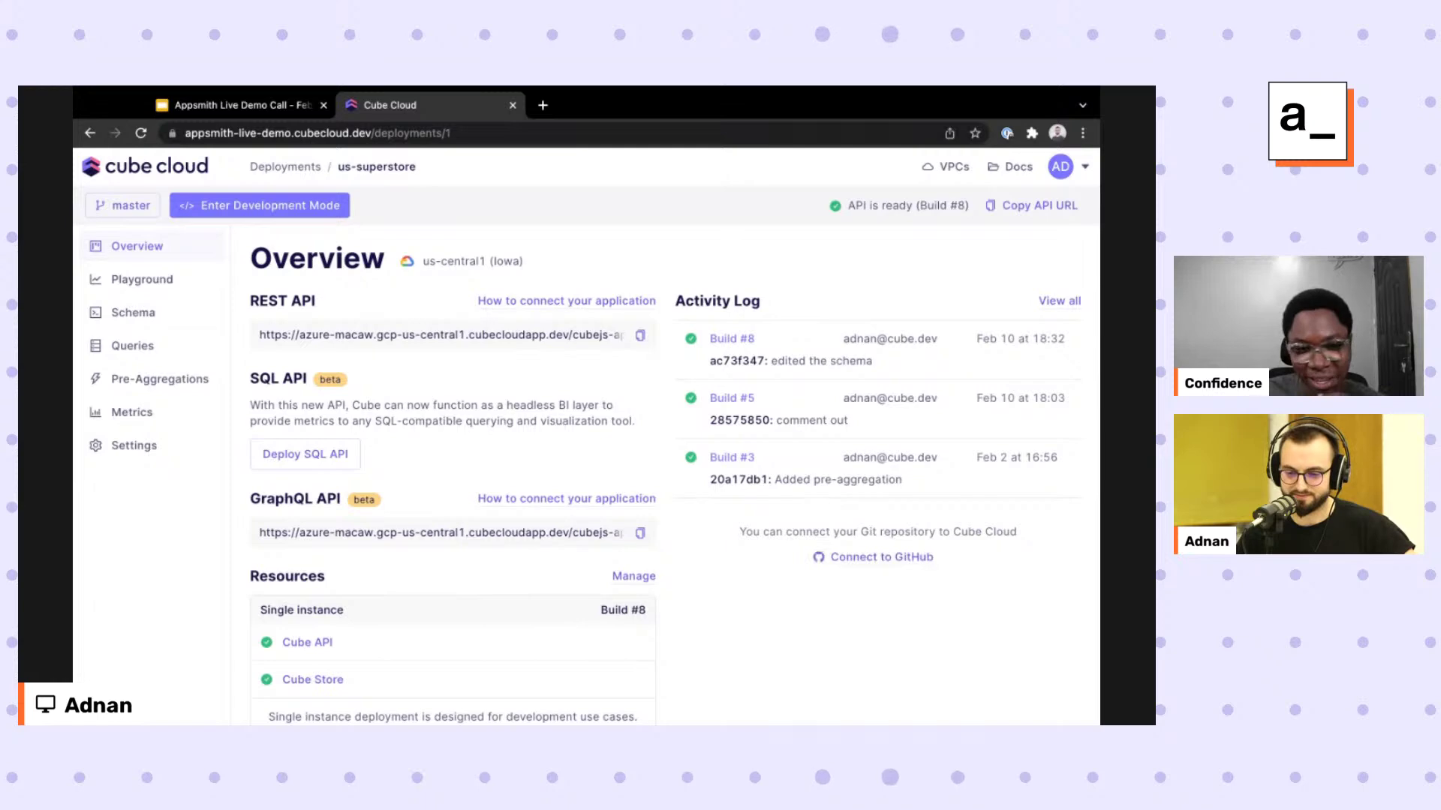
Reload Overview and open the Playground's Orders Count, Unique Orders, Customers and Items chart.
key(super+r)
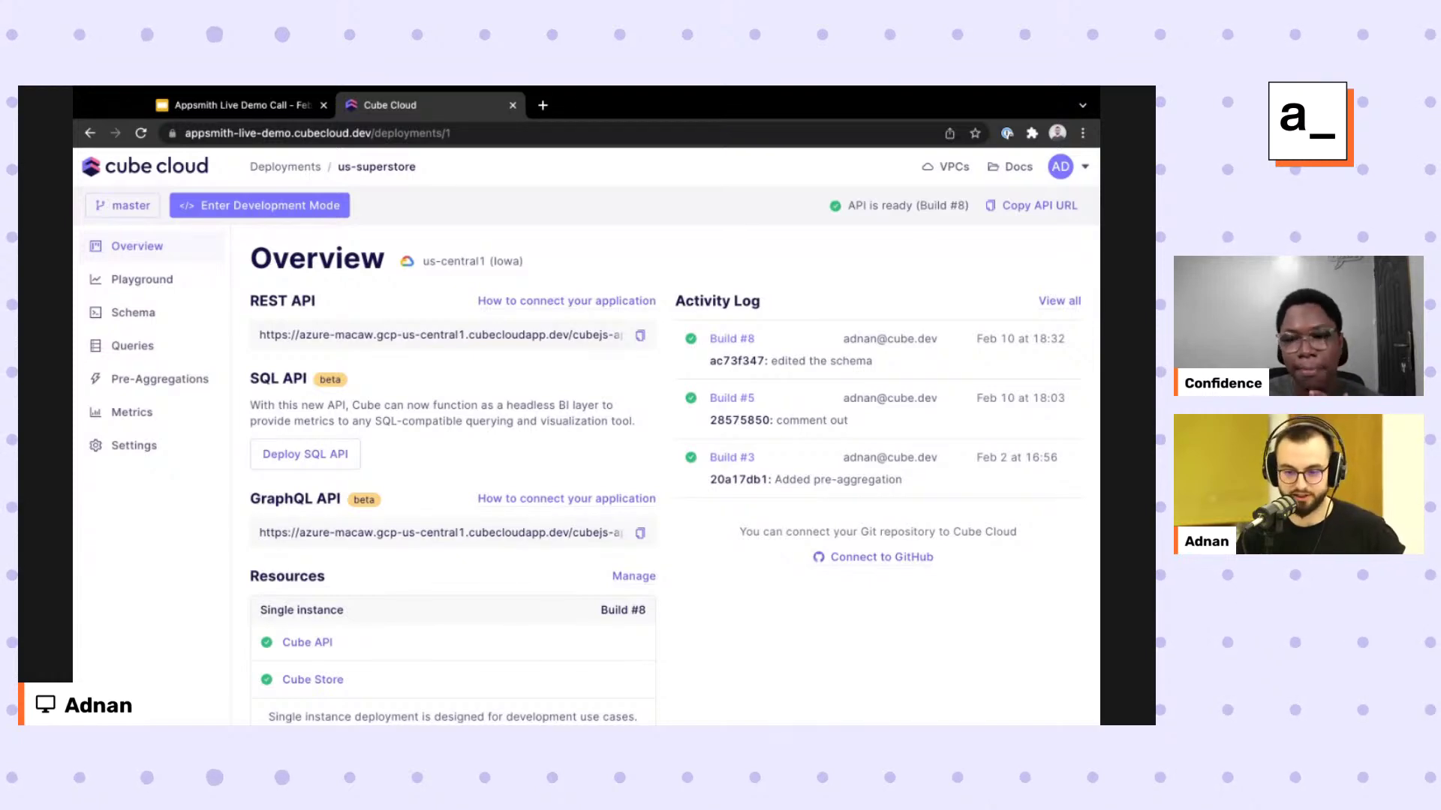
click(142, 279)
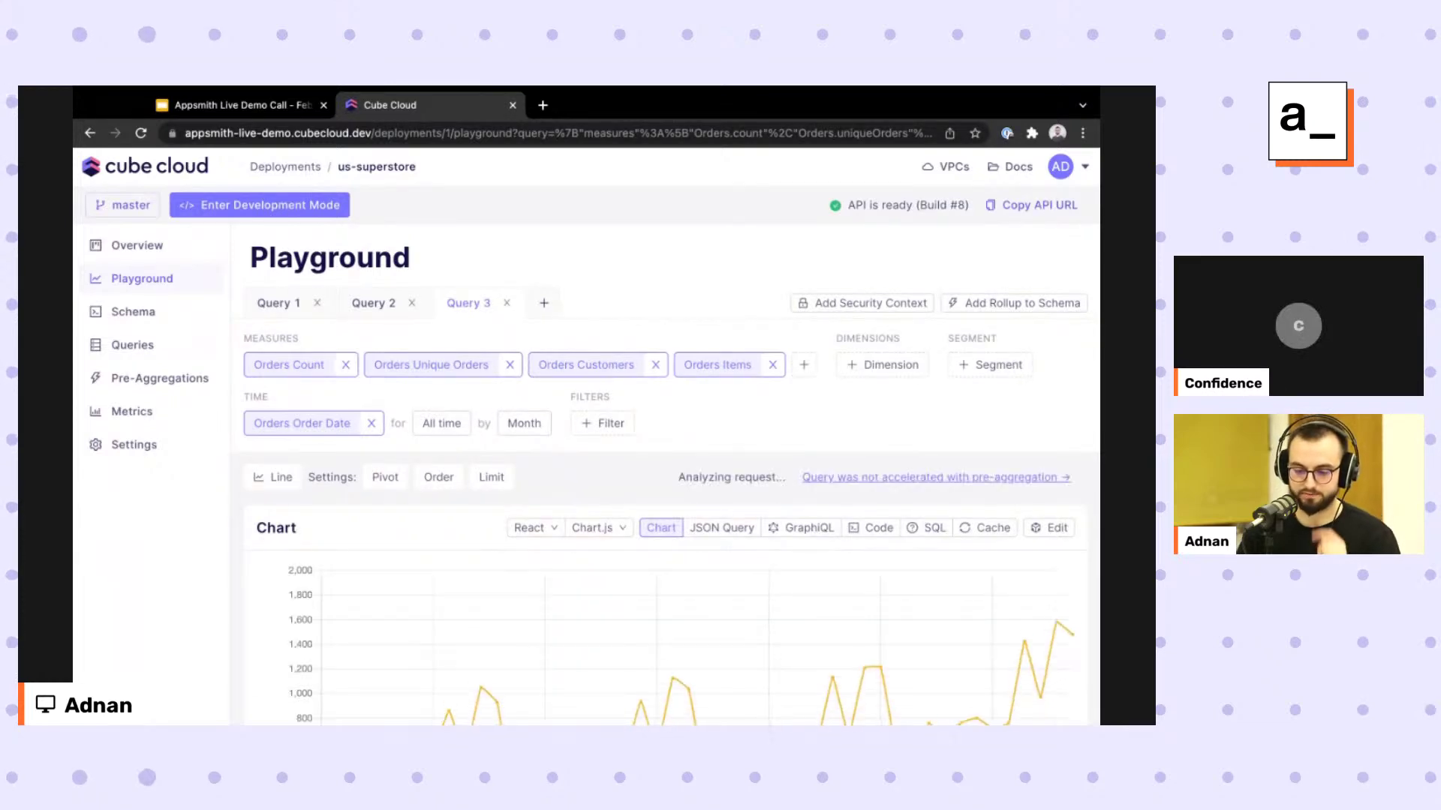
Start a Category filter on the orders query, then discard it.
scroll(875, 656, down, 3)
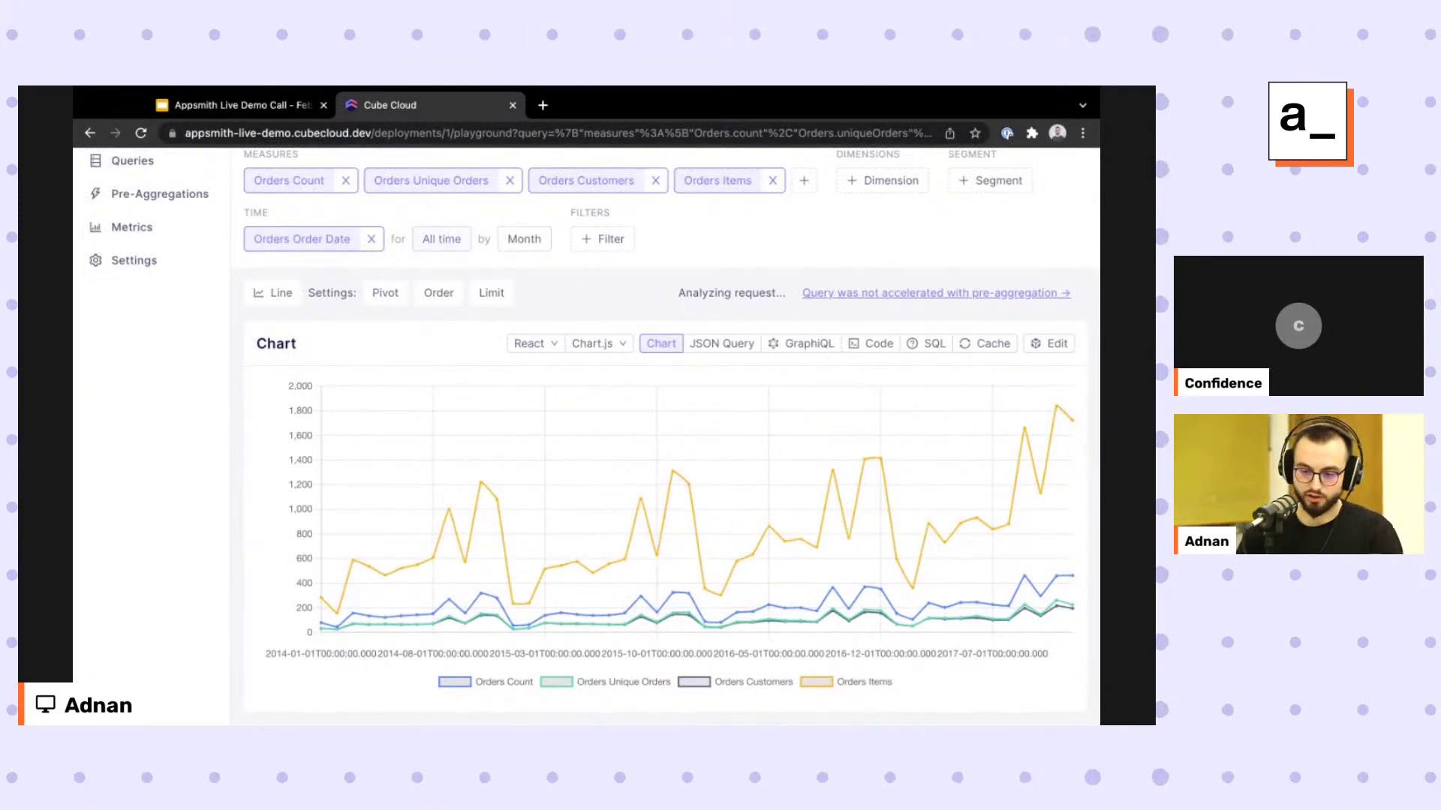
scroll(537, 669, up, 3)
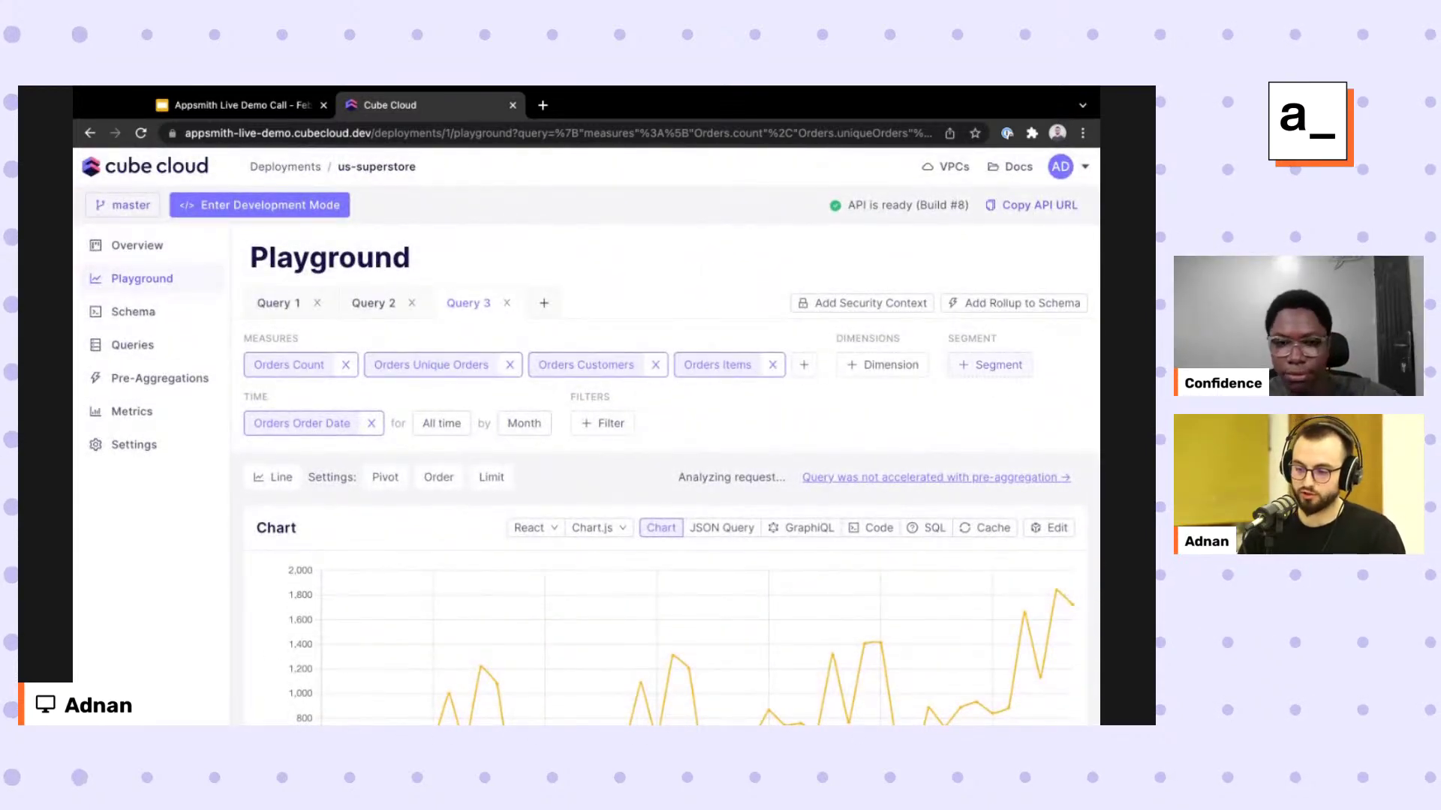
click(991, 364)
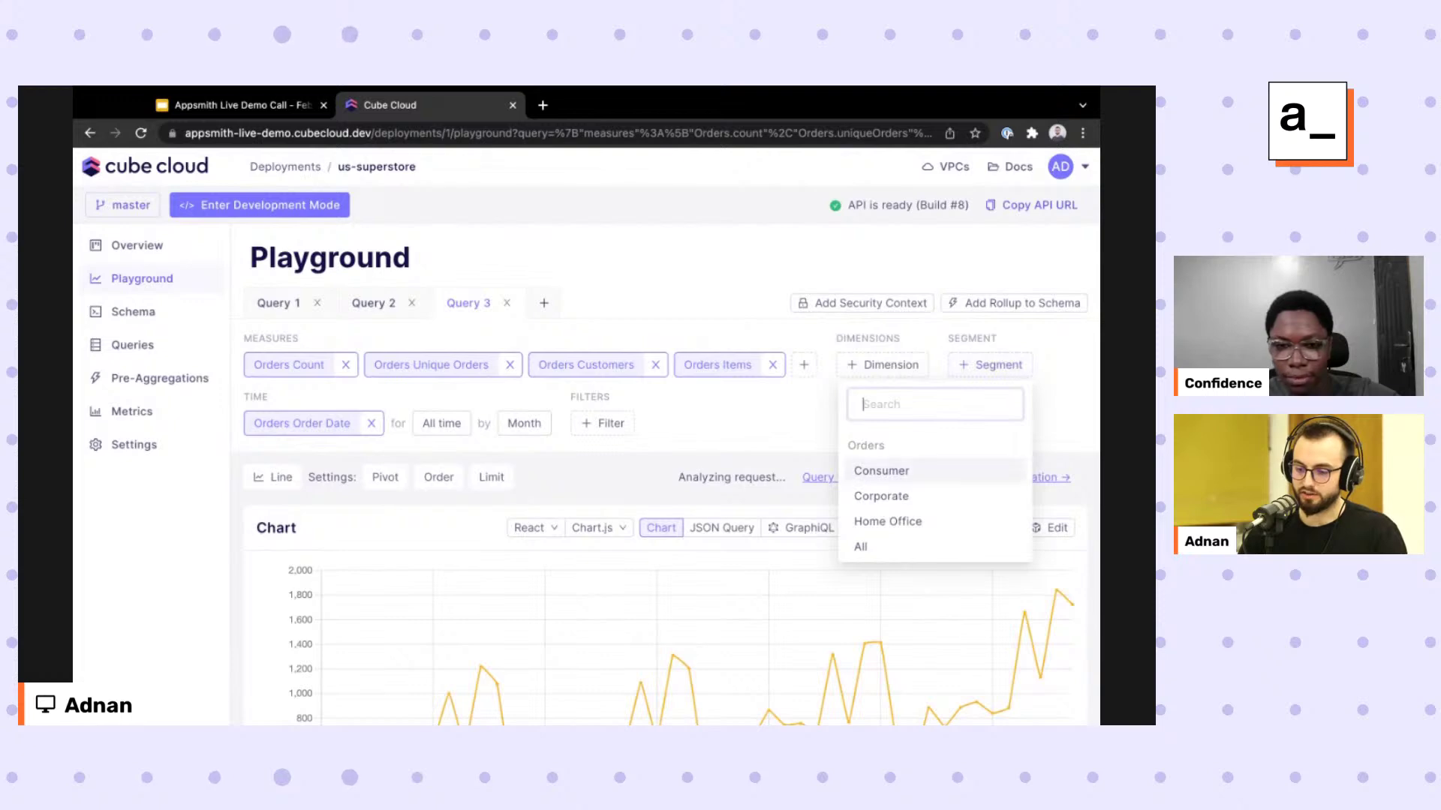
click(605, 422)
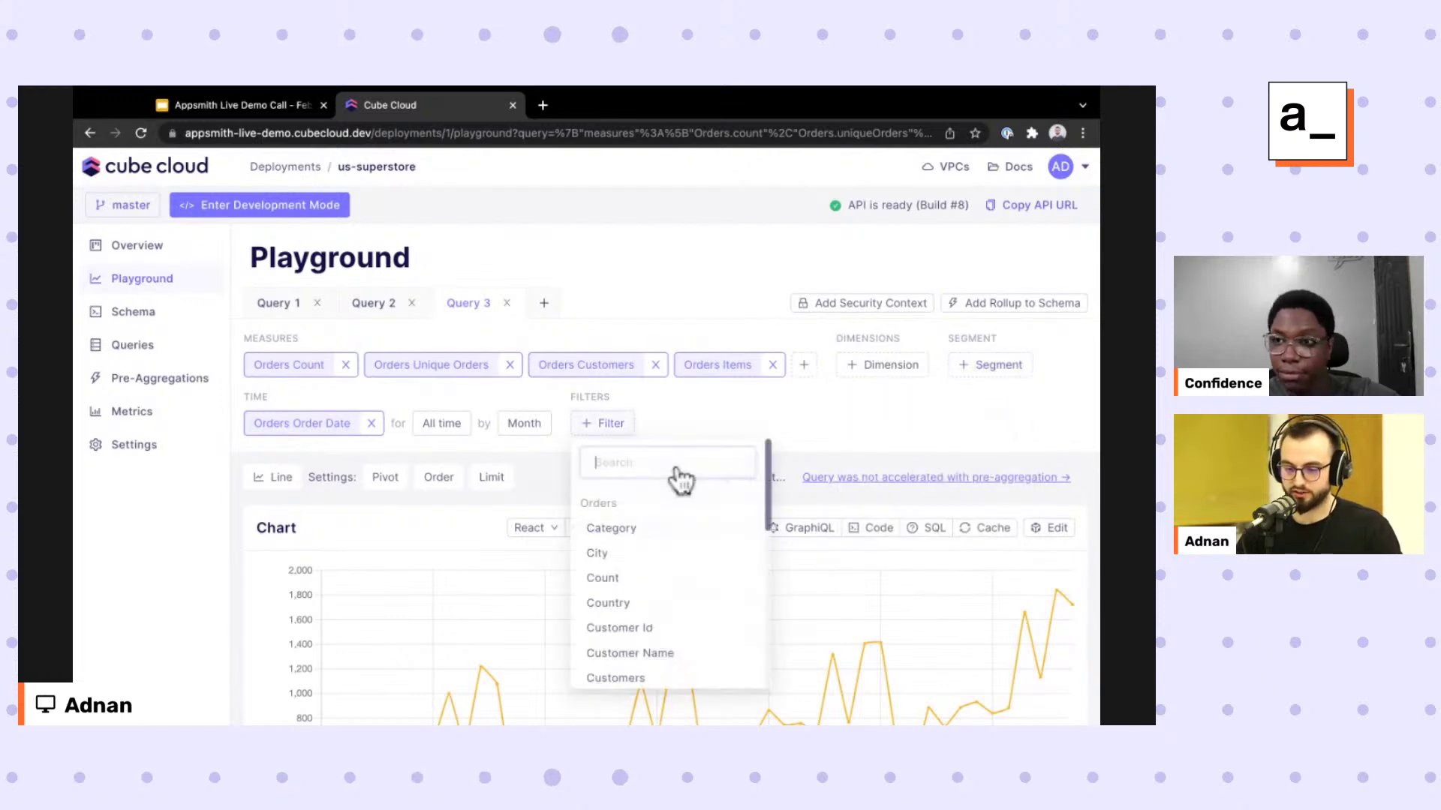
click(623, 528)
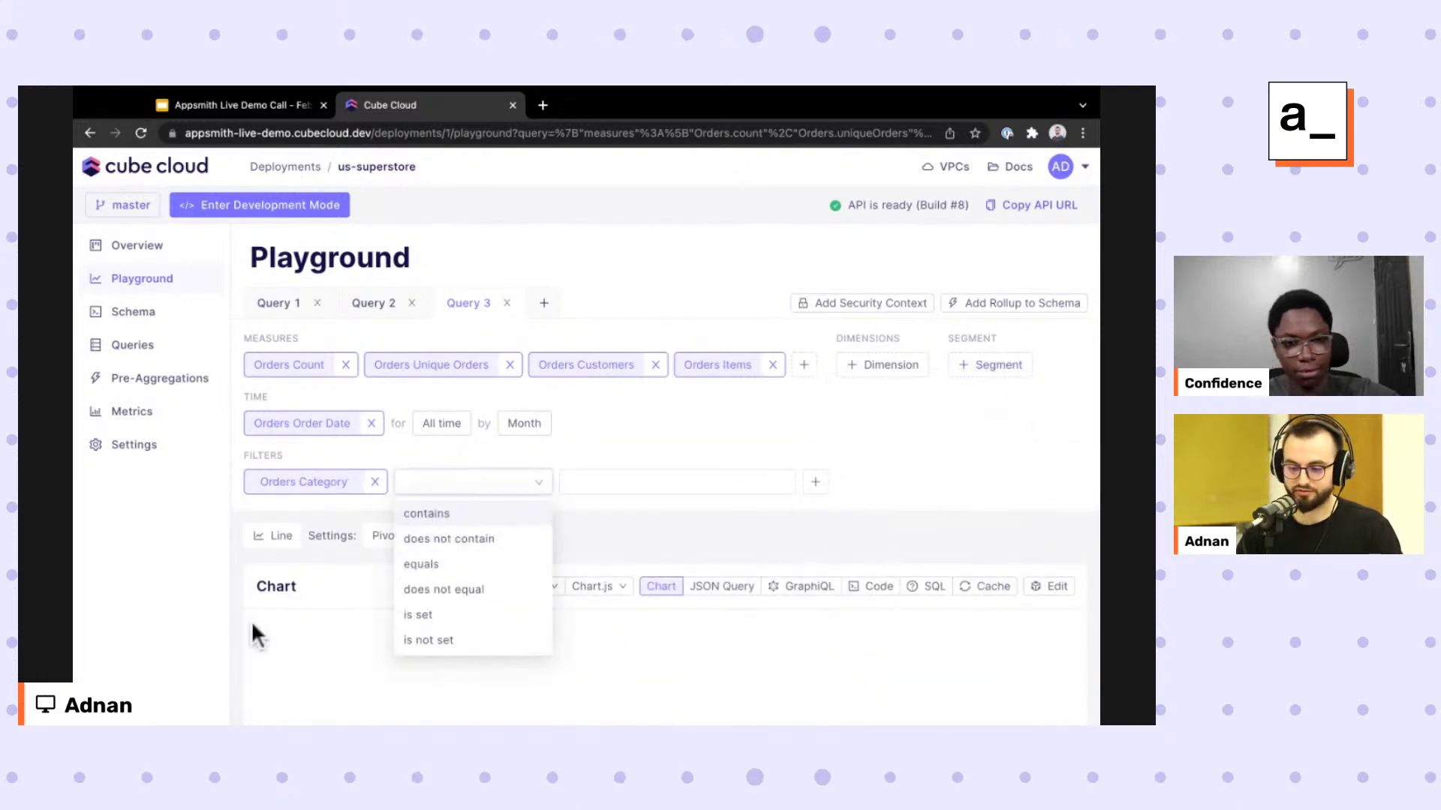
click(120, 620)
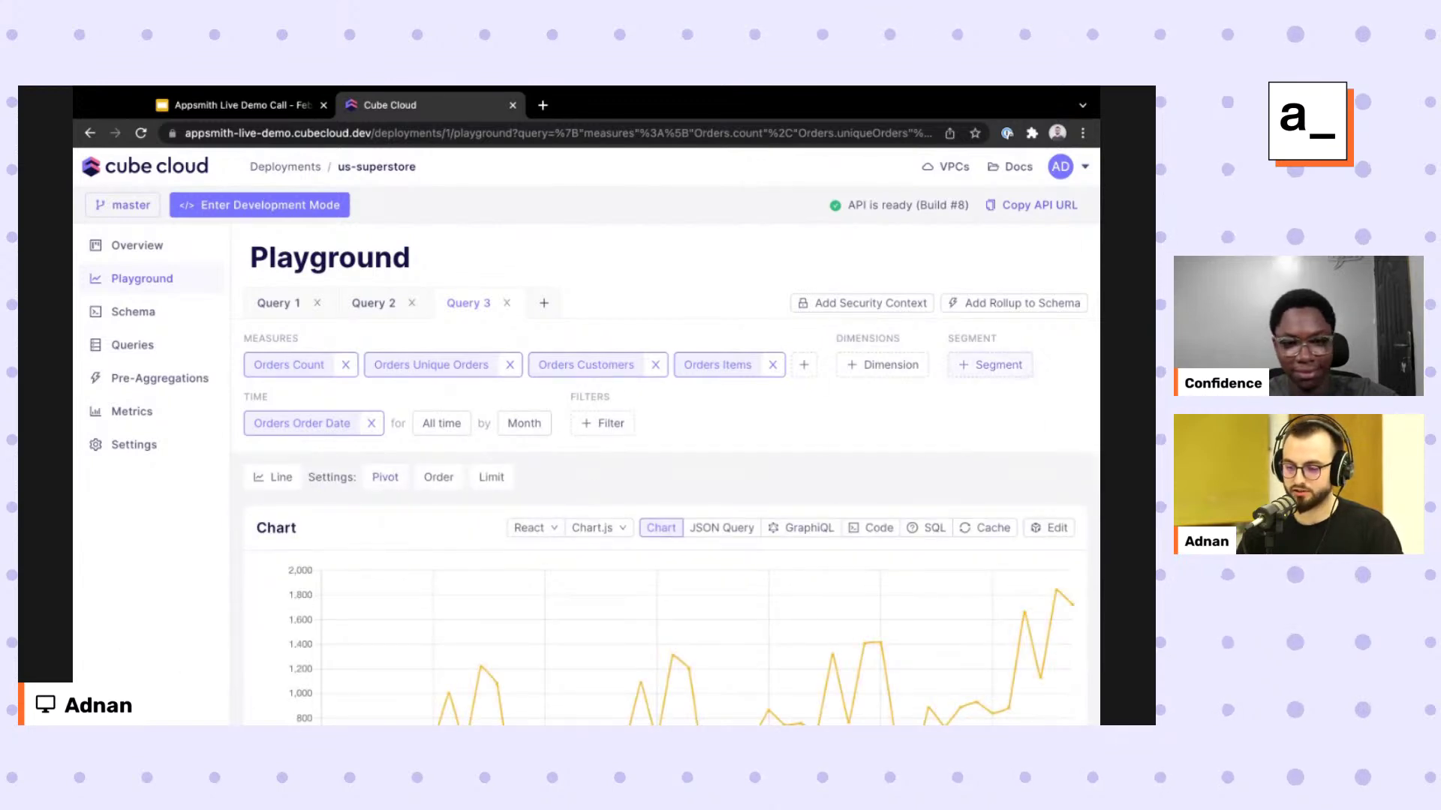
Add the Orders Consumer segment, rerun the query, and go to the Overview page.
click(991, 365)
click(881, 471)
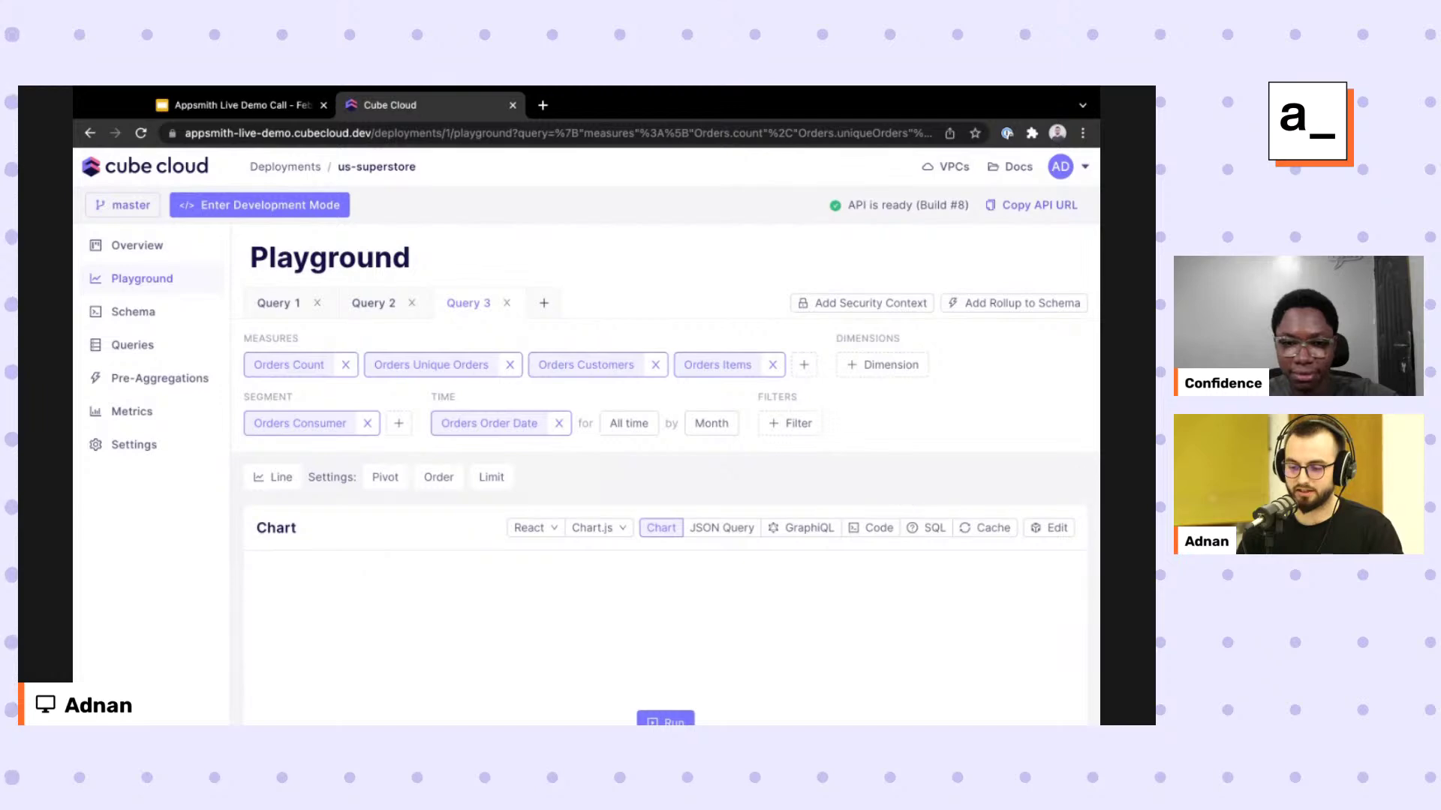
scroll(908, 498, down, 1)
click(666, 663)
scroll(665, 663, down, 1)
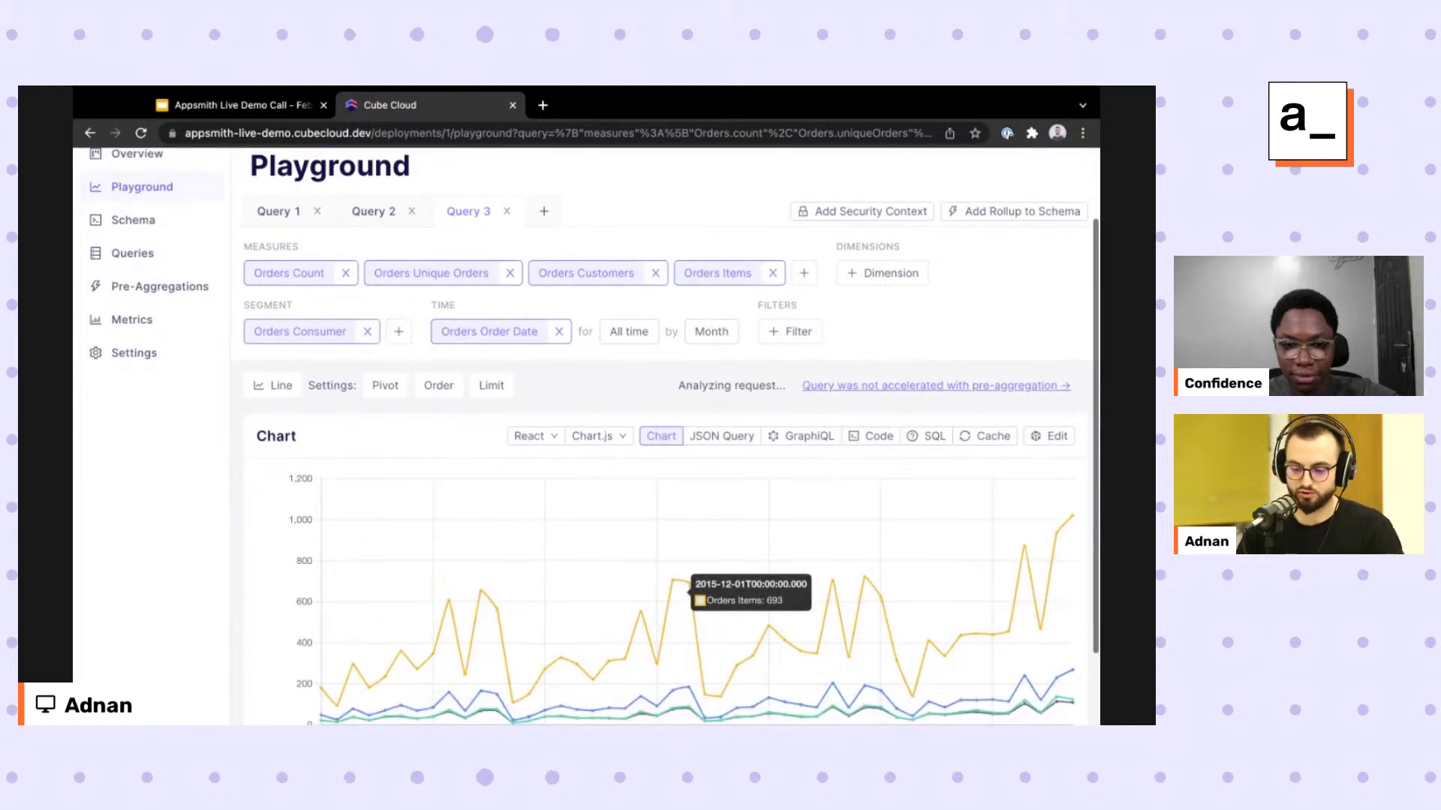
scroll(687, 585, down, 1)
scroll(687, 585, up, 3)
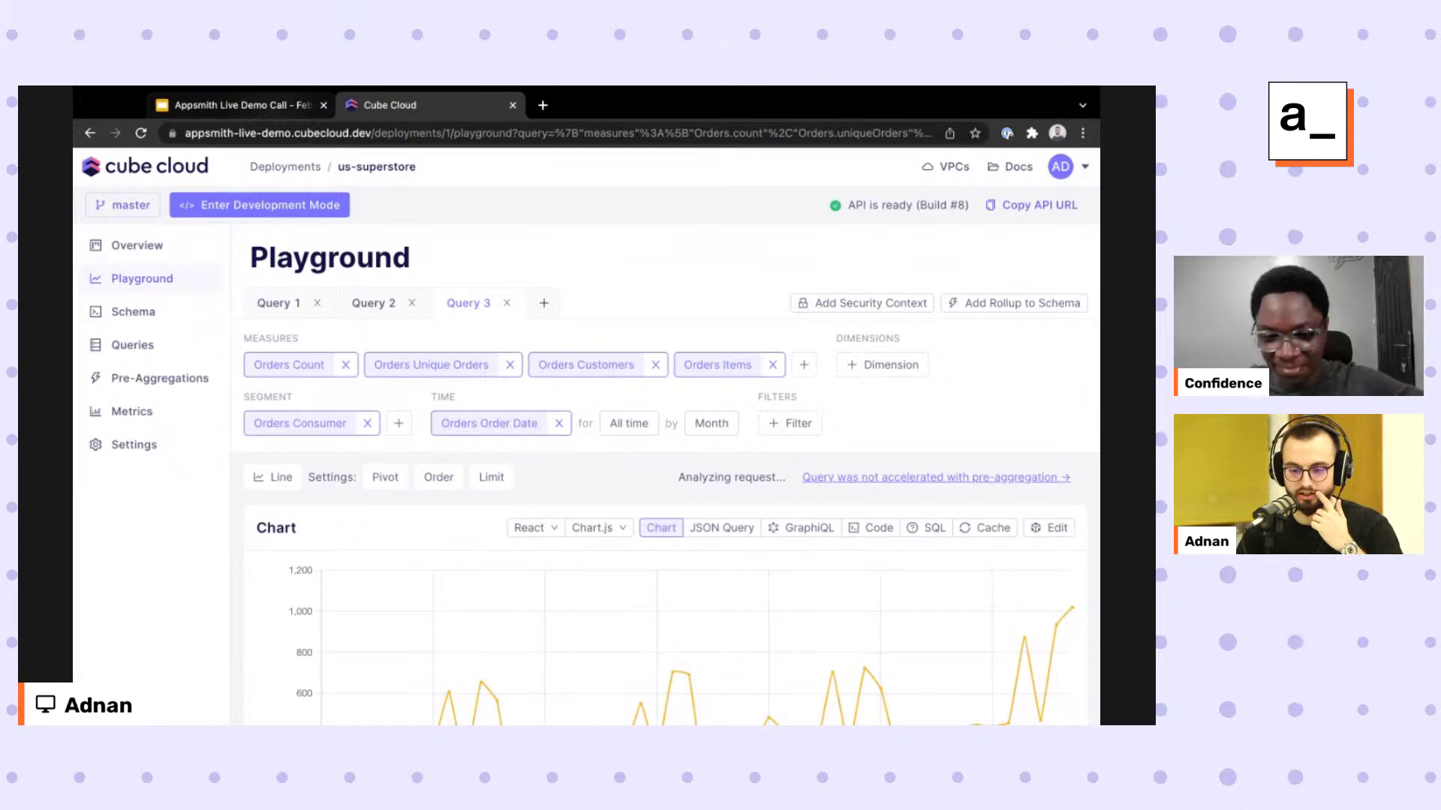
click(136, 246)
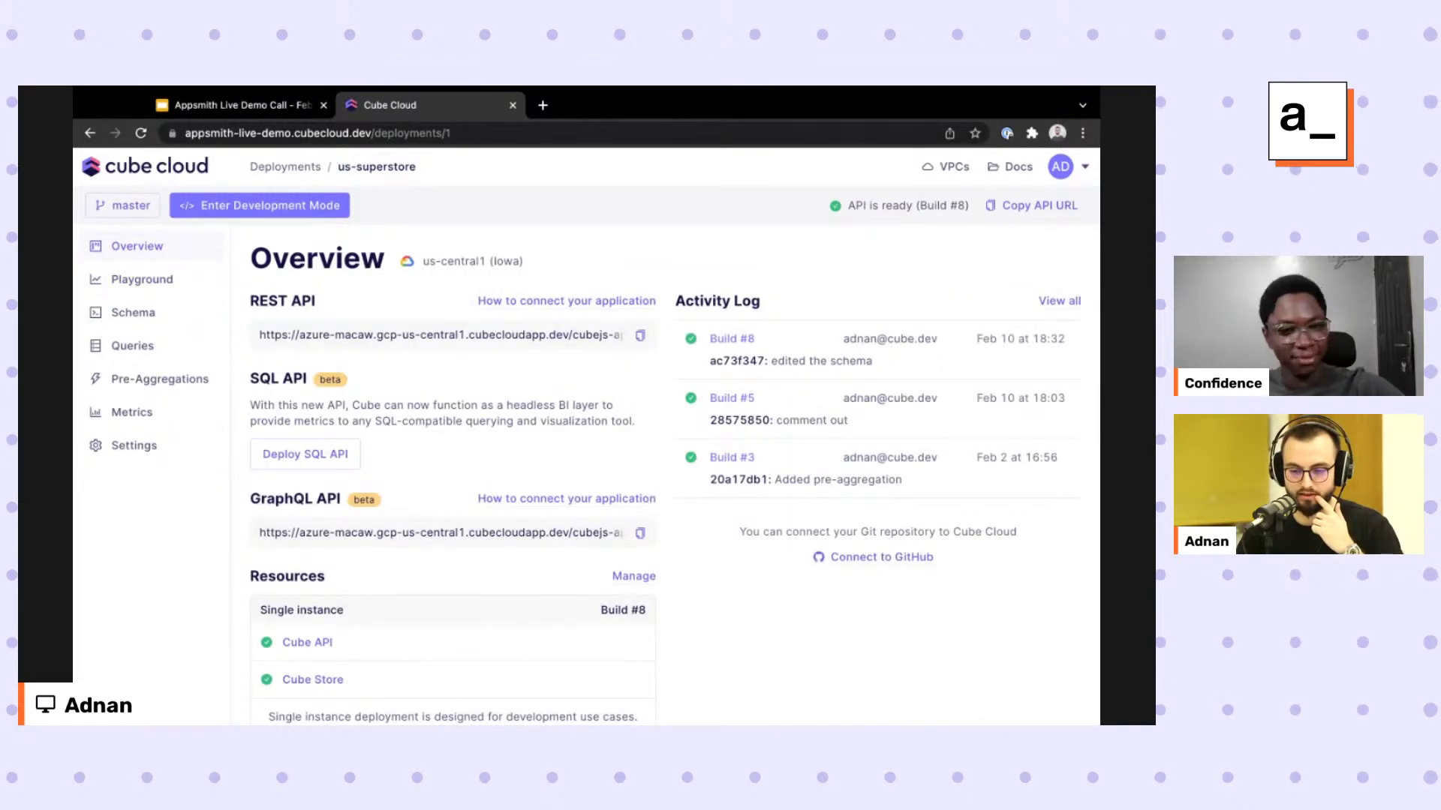
Check the slides, then open the REST API 'How to connect your application' instructions.
click(240, 105)
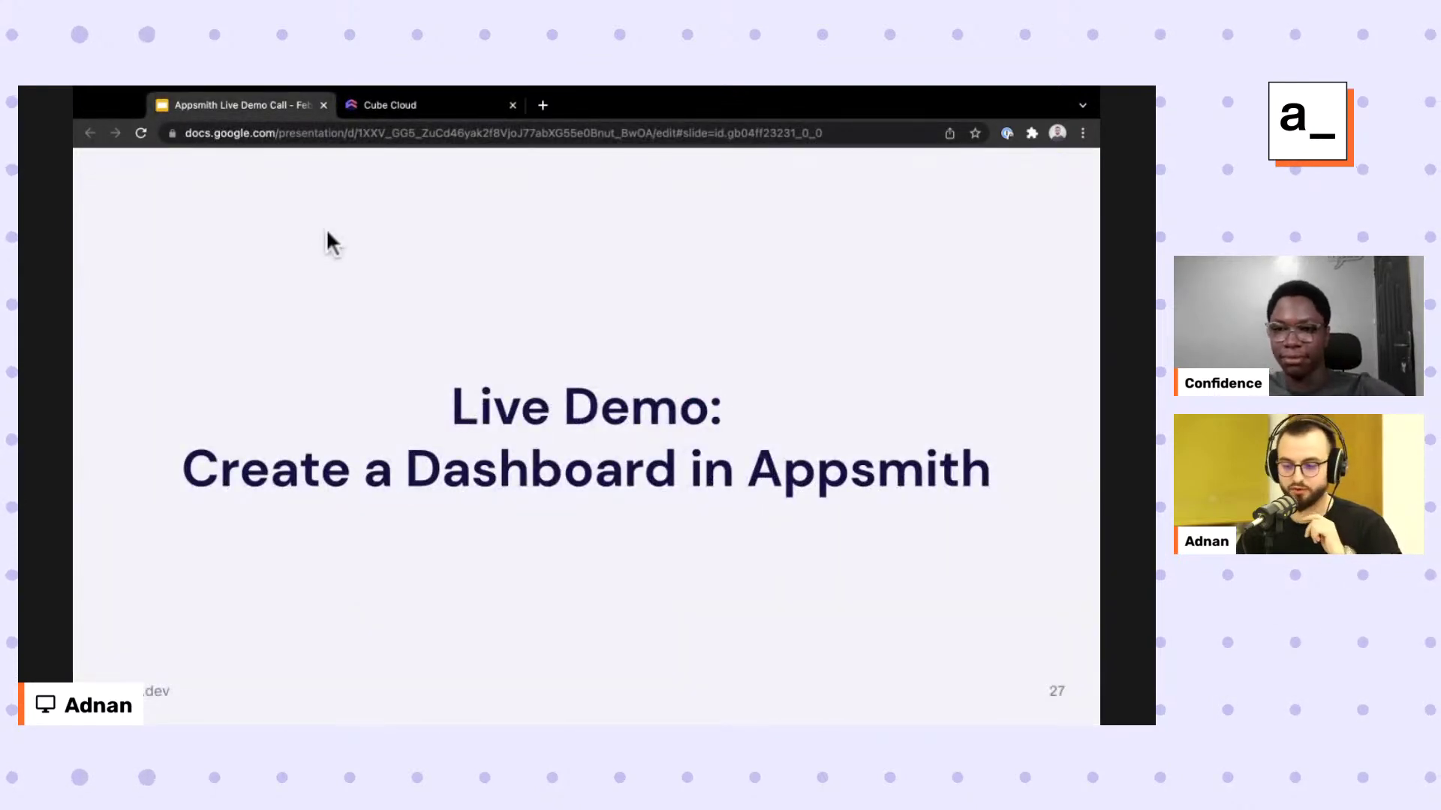
key(ctrl+Tab)
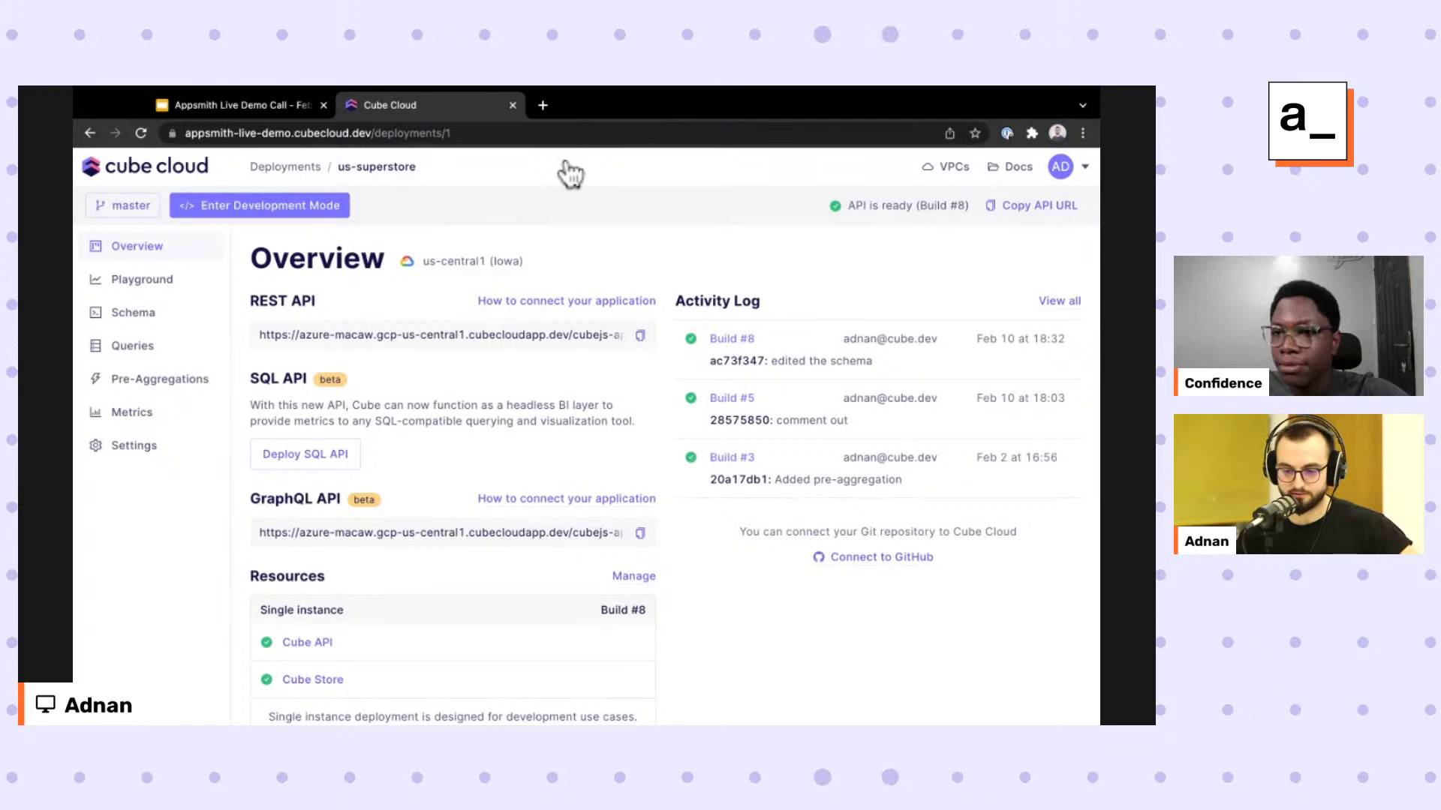
click(566, 300)
scroll(583, 451, down, 1)
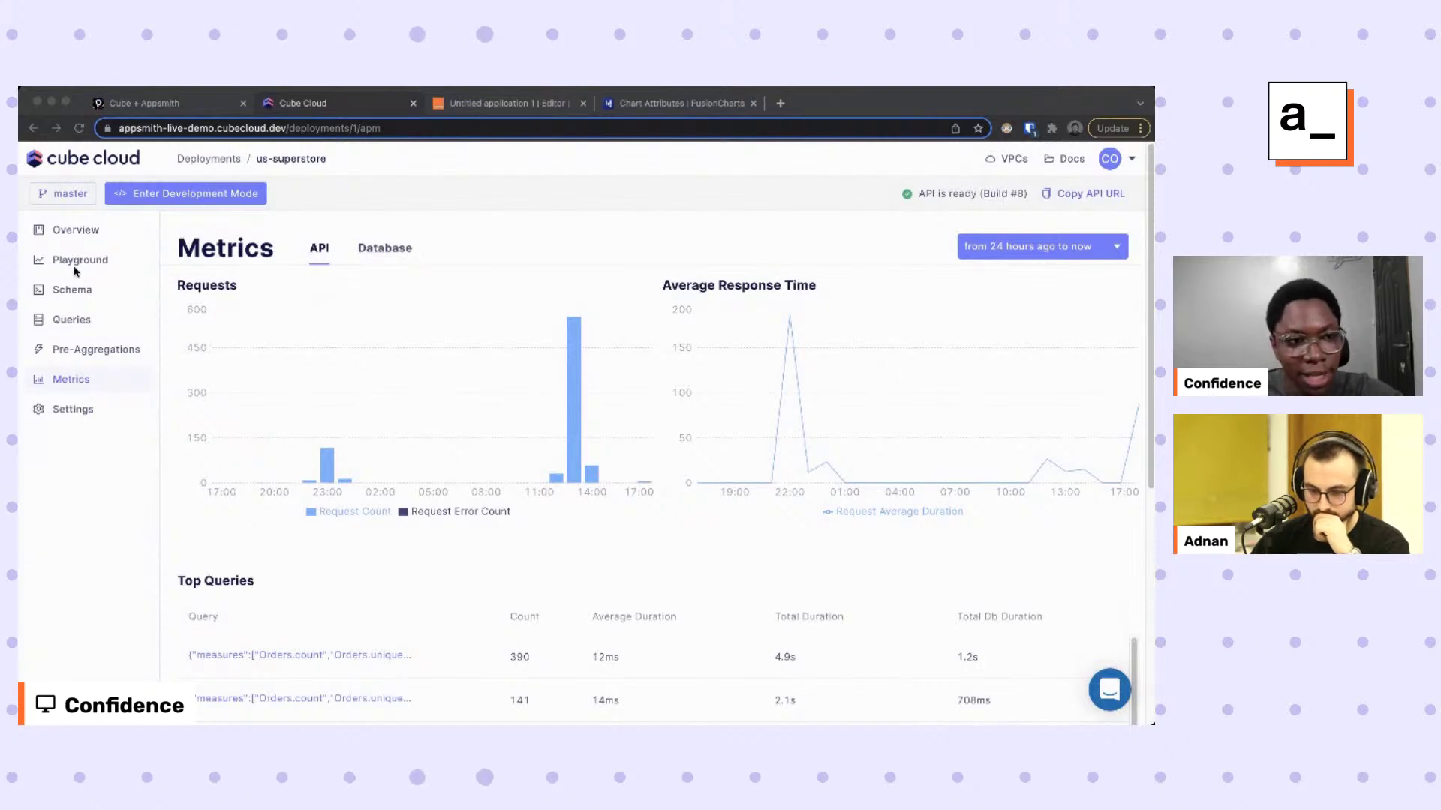
Copy the us-superstore deployment's API URL from Overview and switch to the Appsmith editor.
click(82, 231)
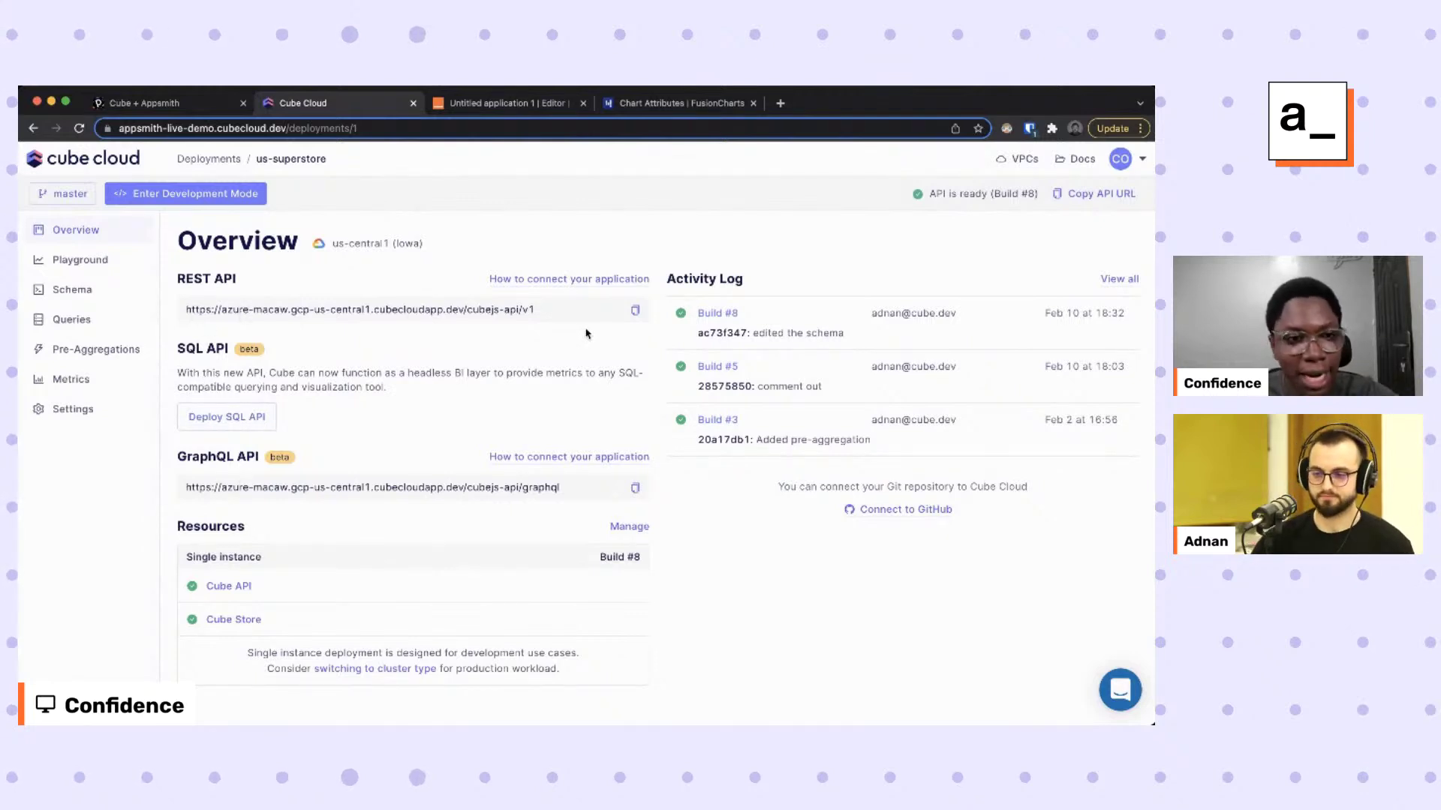
click(636, 312)
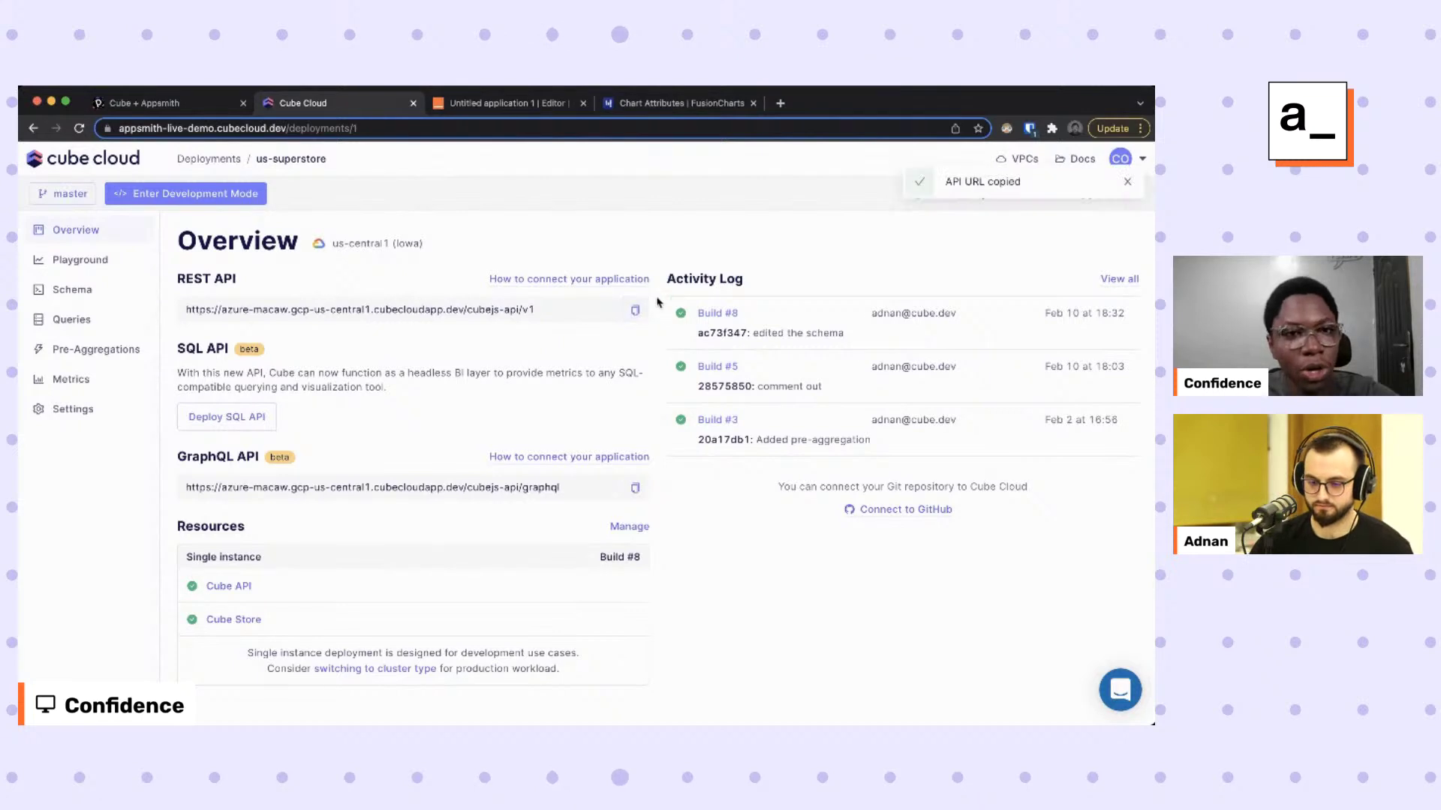
click(476, 105)
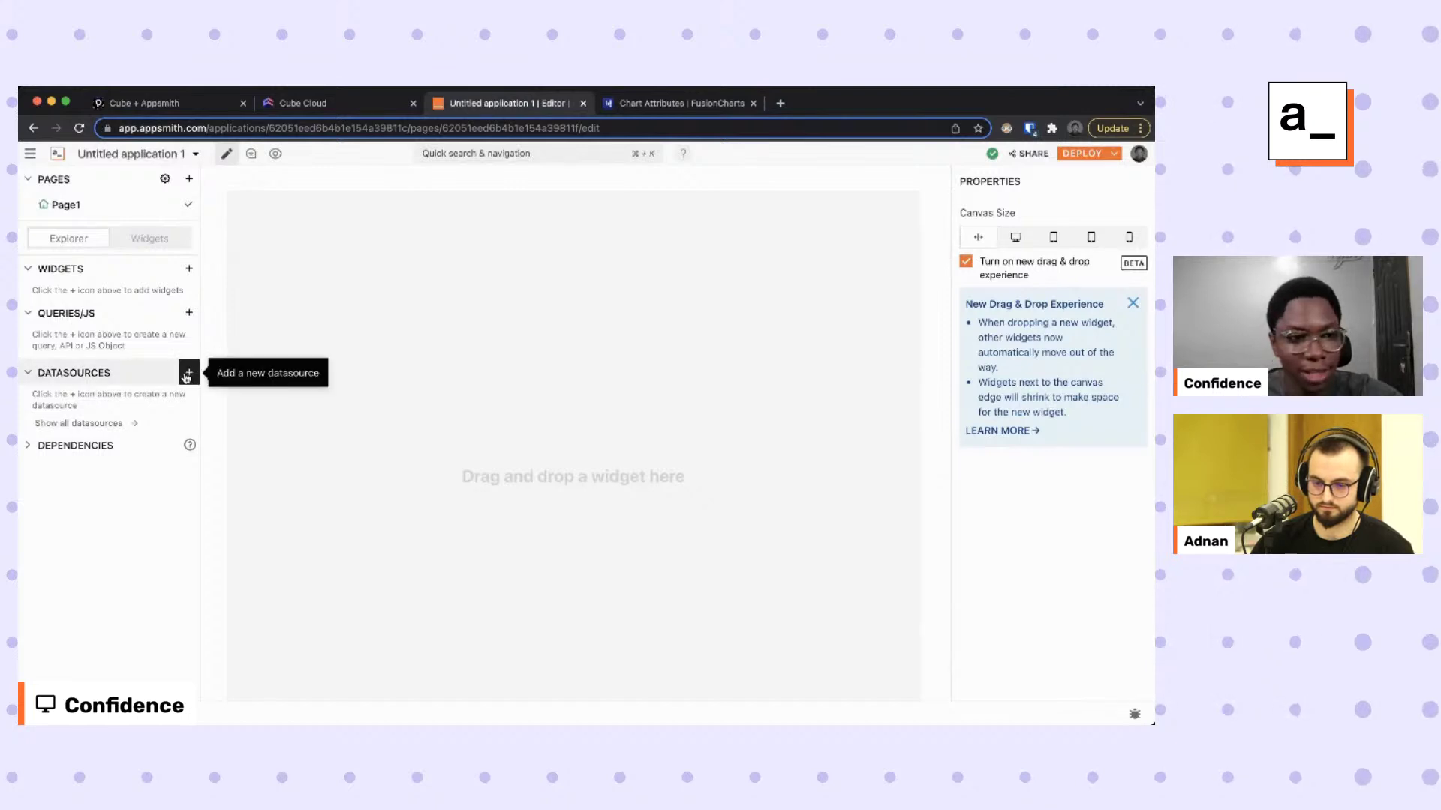
Create an Authenticated API datasource named cube with the pasted Cube URL plus /load.
click(189, 373)
click(830, 322)
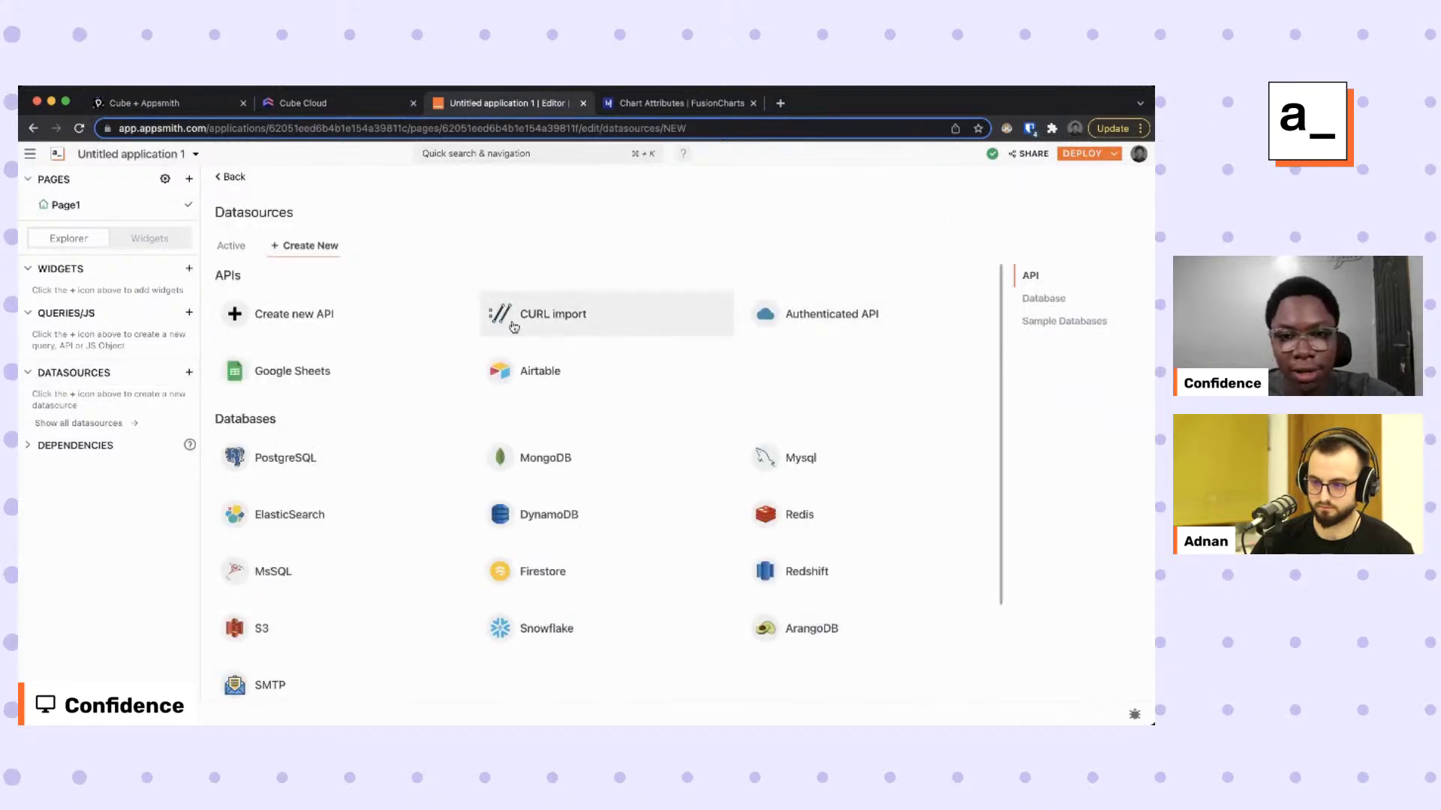
text(cube)
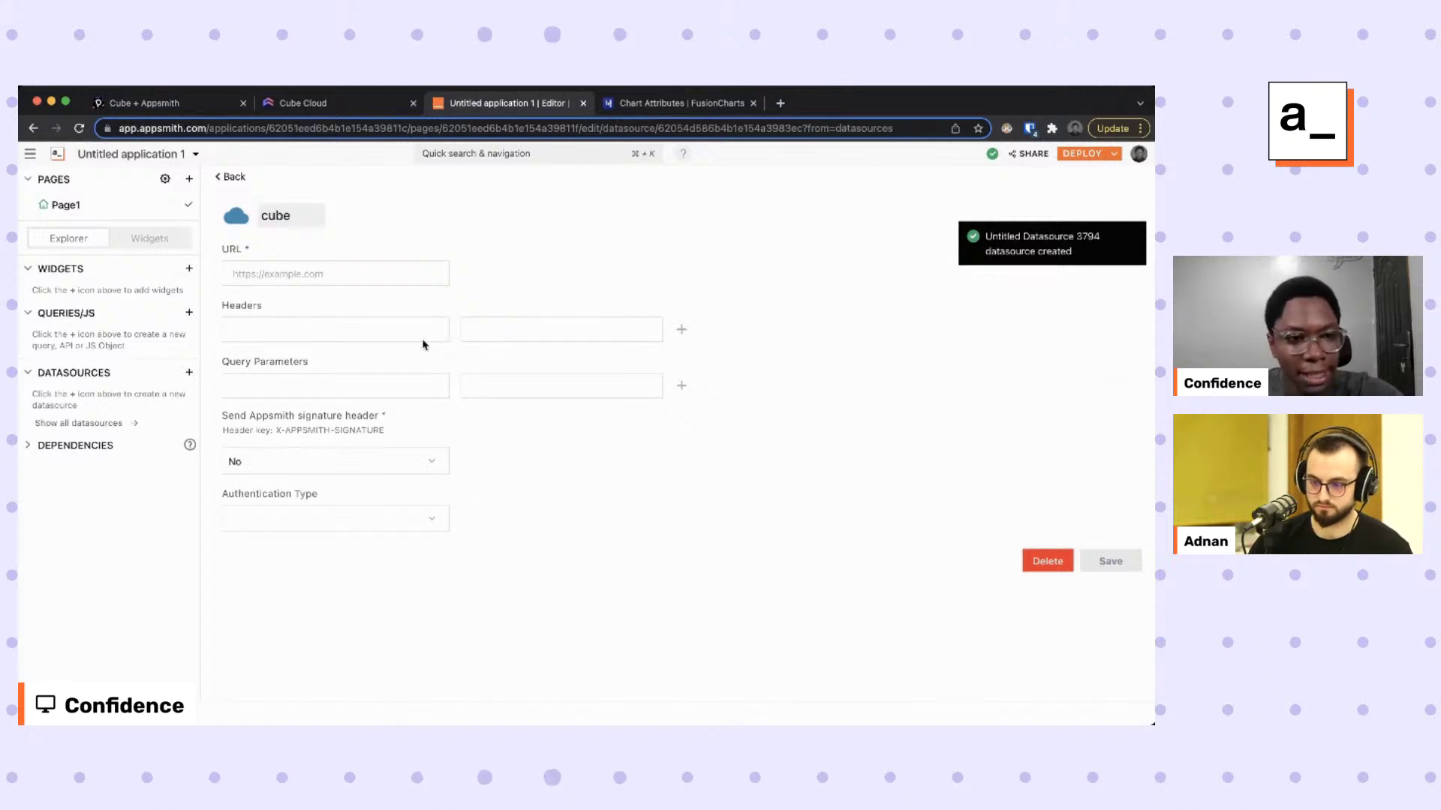
click(327, 263)
key(super+v)
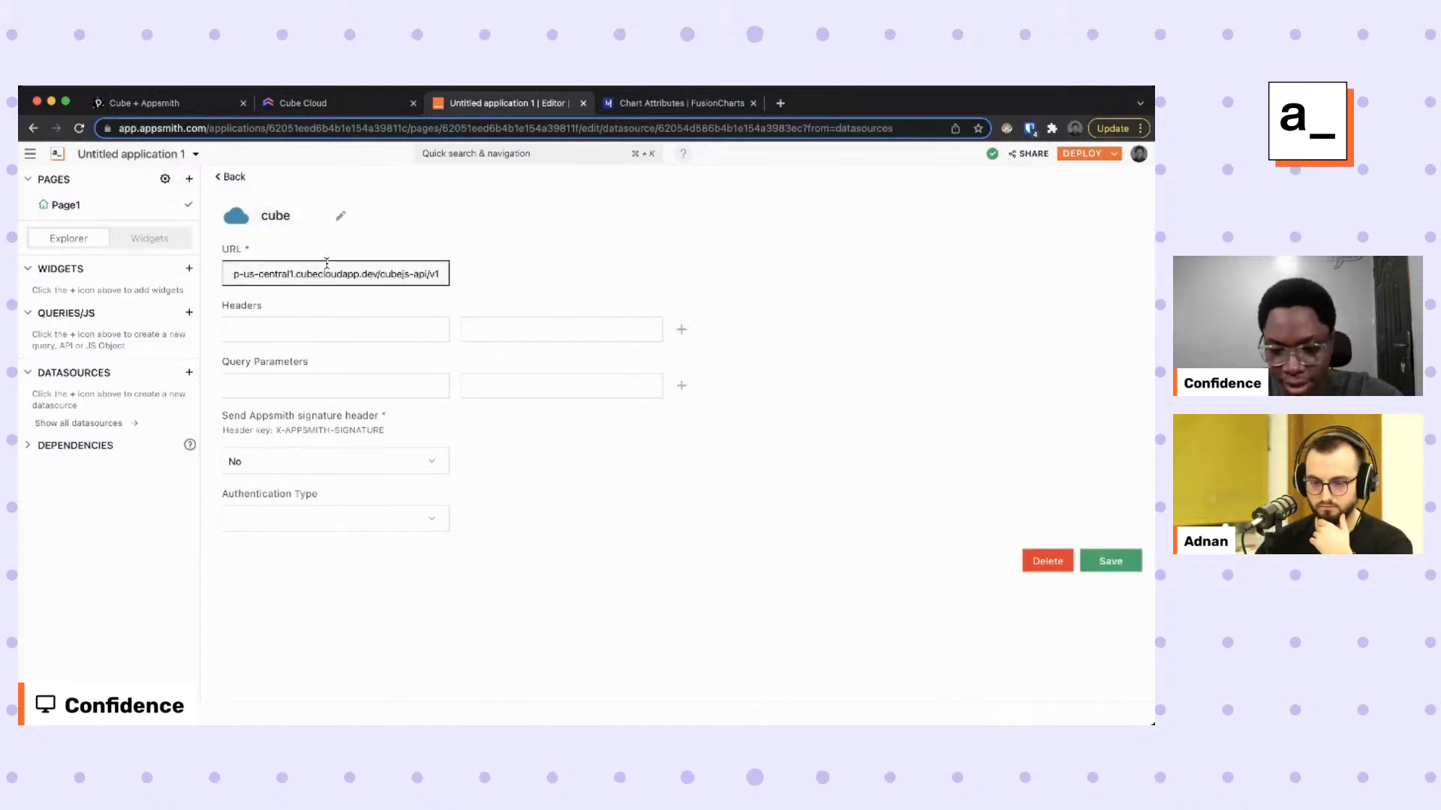
text(/load)
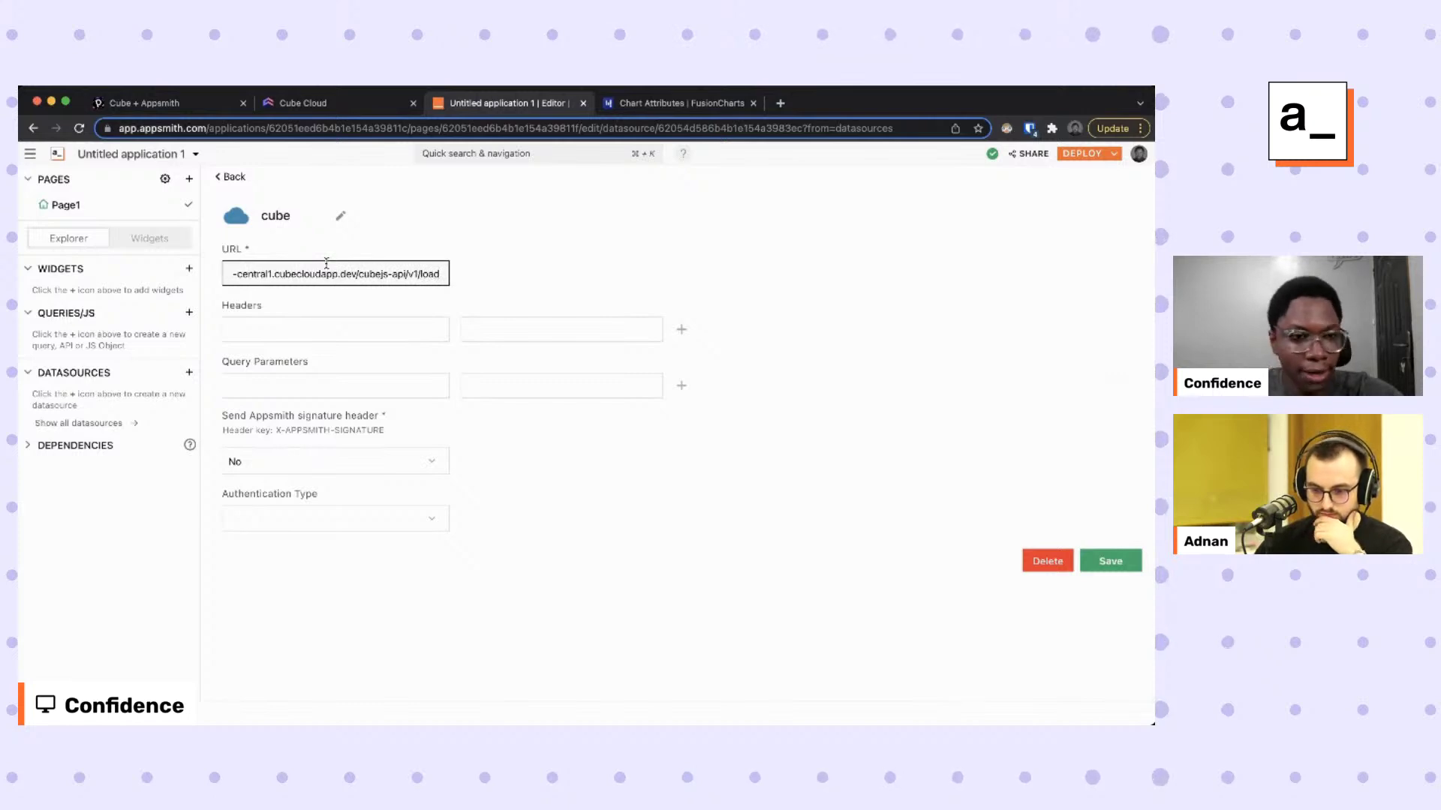
Add an Authorization header with the pasted API token and save the datasource.
click(306, 323)
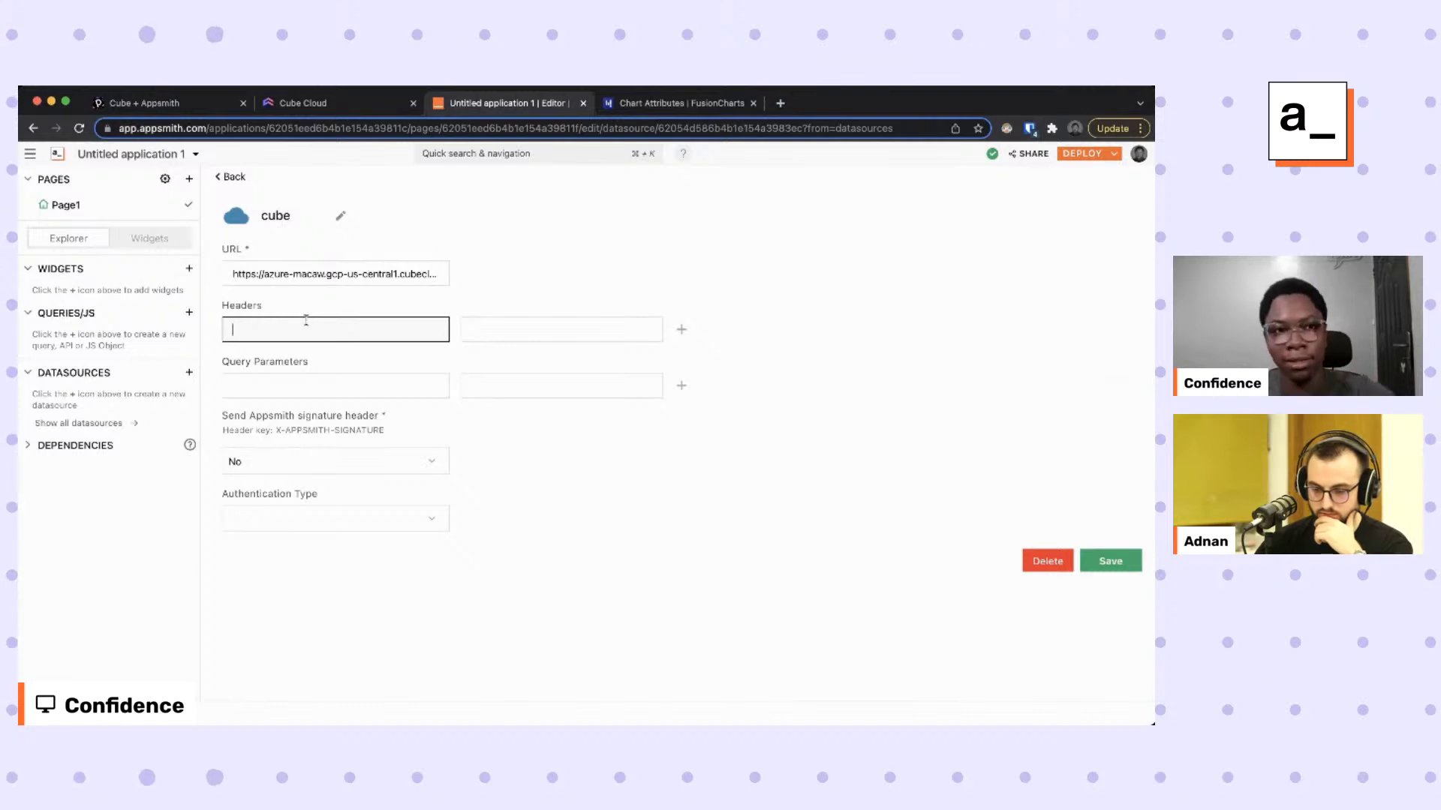
text(Authorization)
click(516, 328)
key(super+Tab)
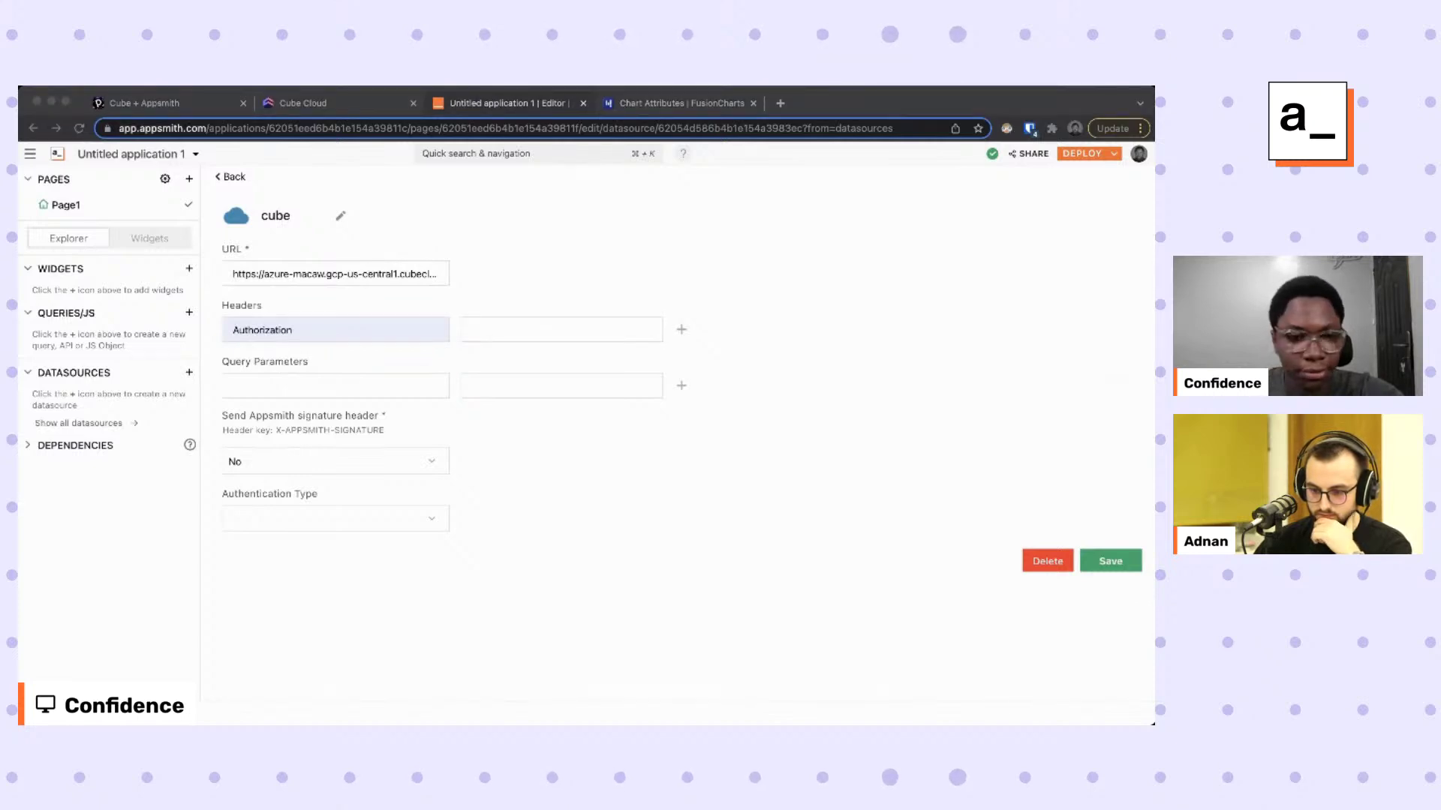
click(549, 325)
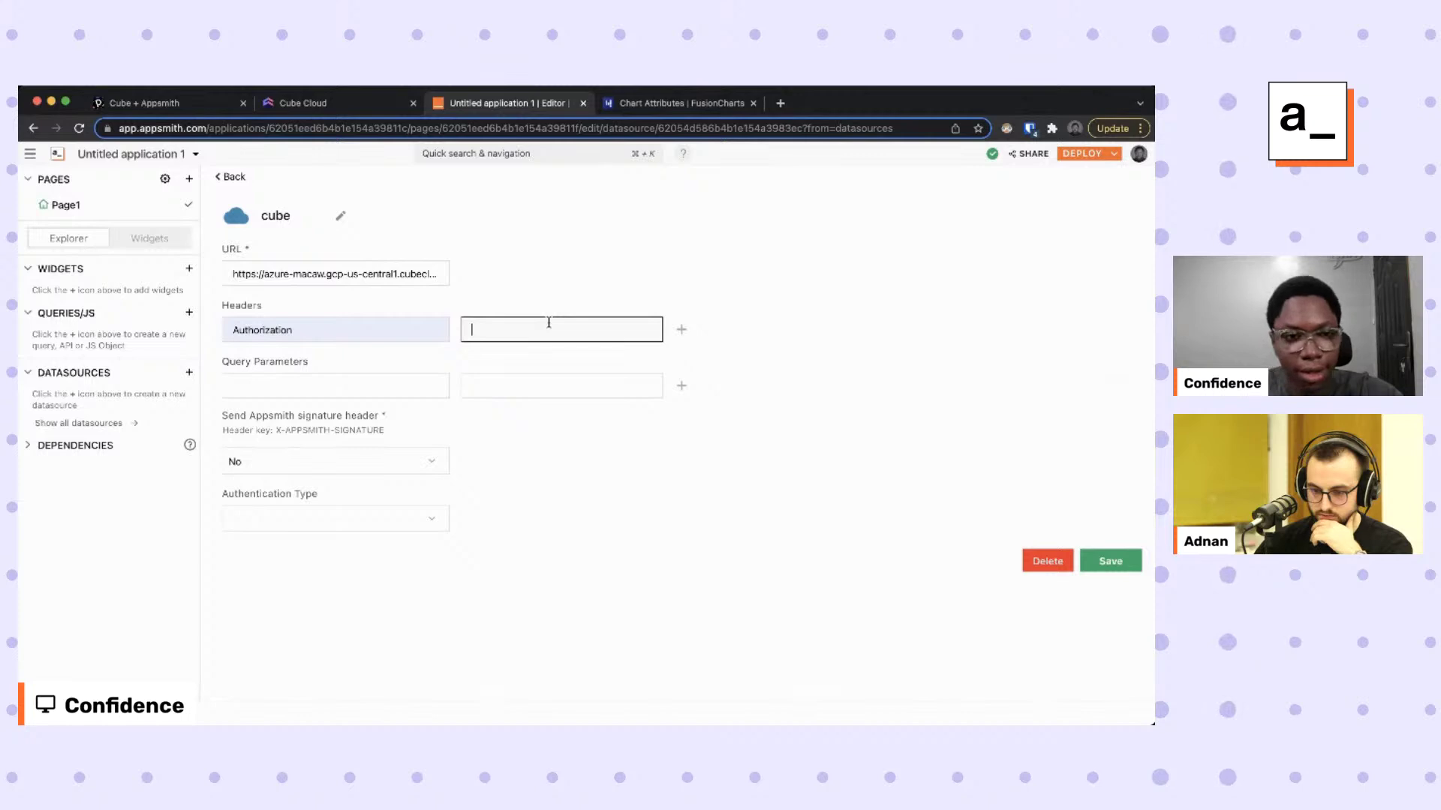
key(super+v)
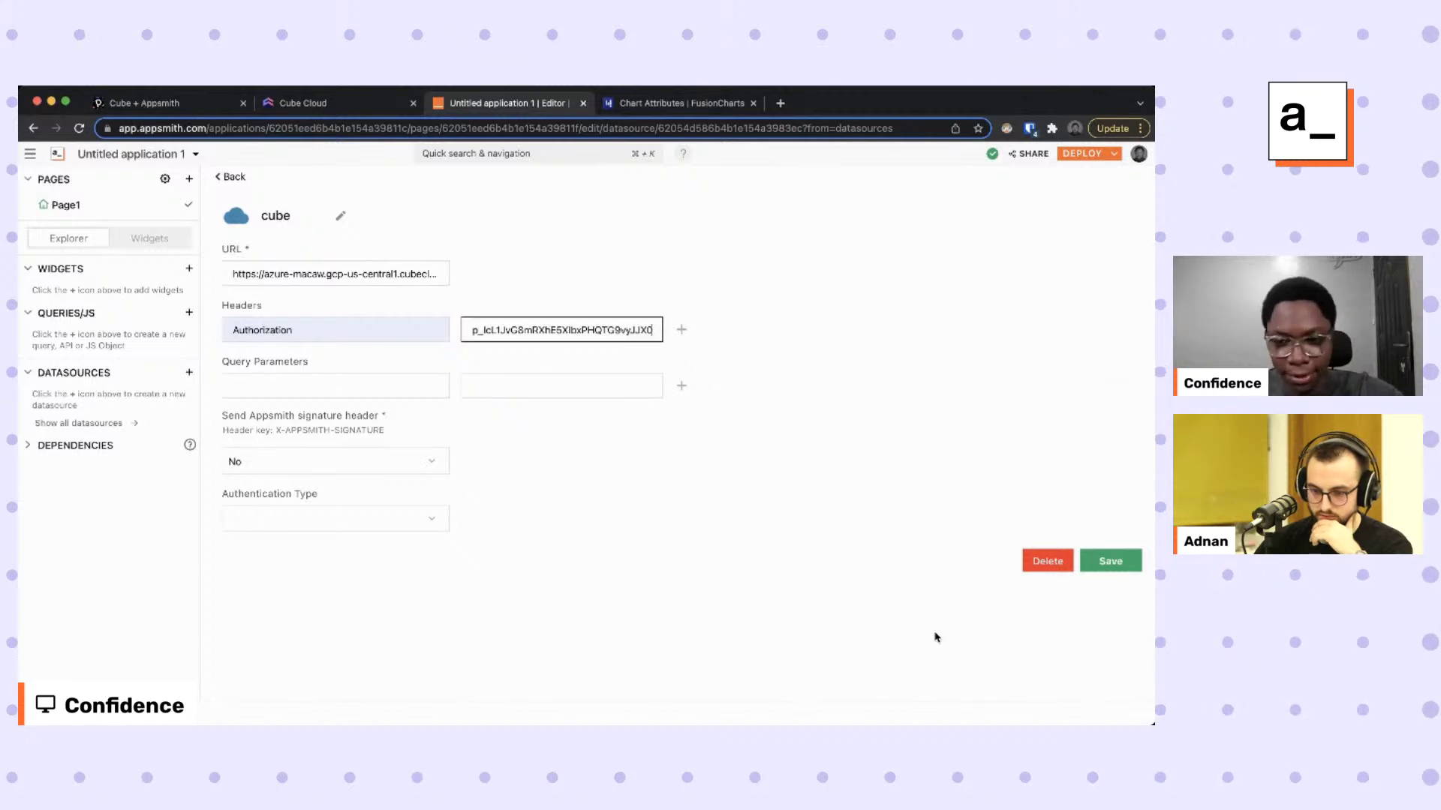
click(1110, 562)
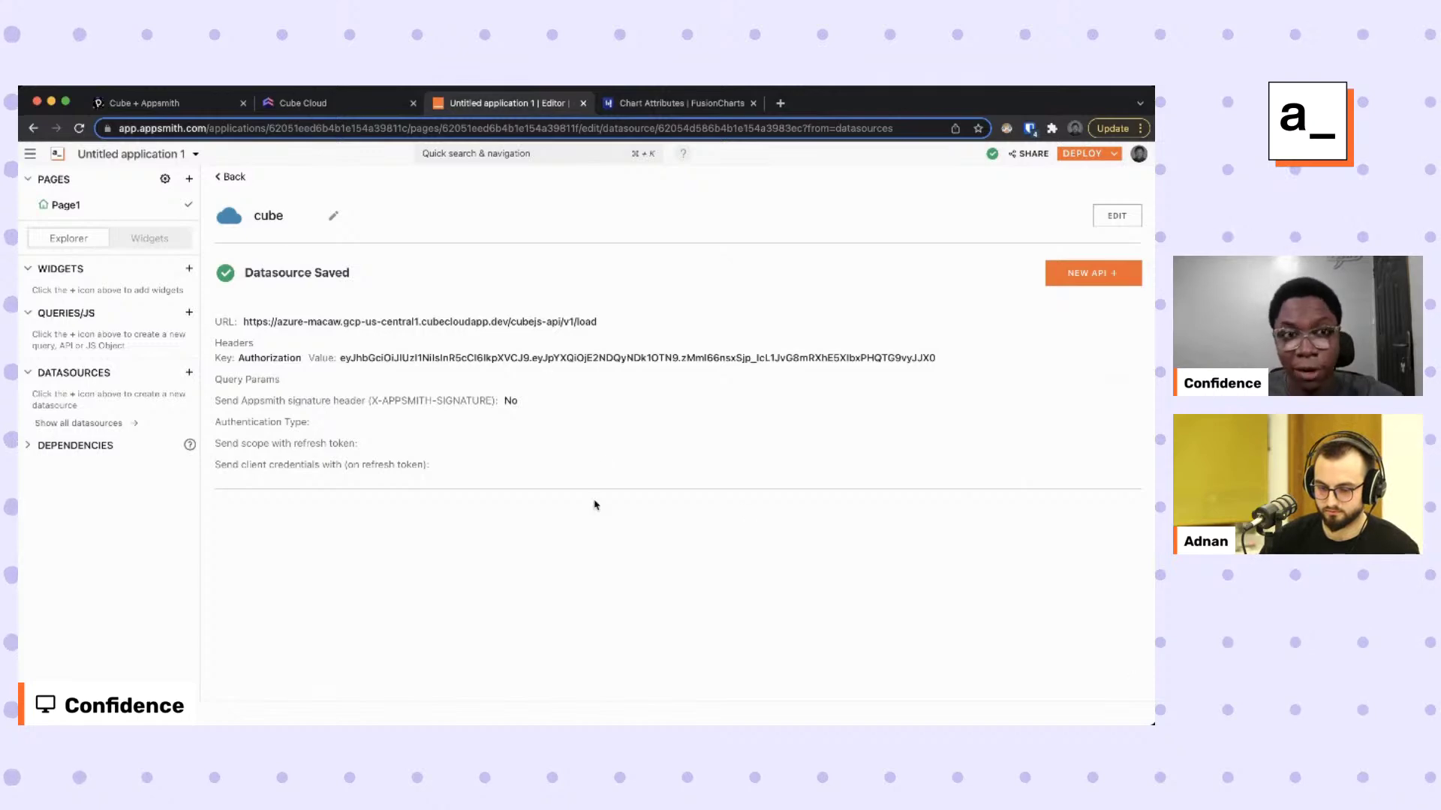
In the Cube Cloud Playground, add the Count, Unique Orders, Customers and Items order measures.
click(289, 103)
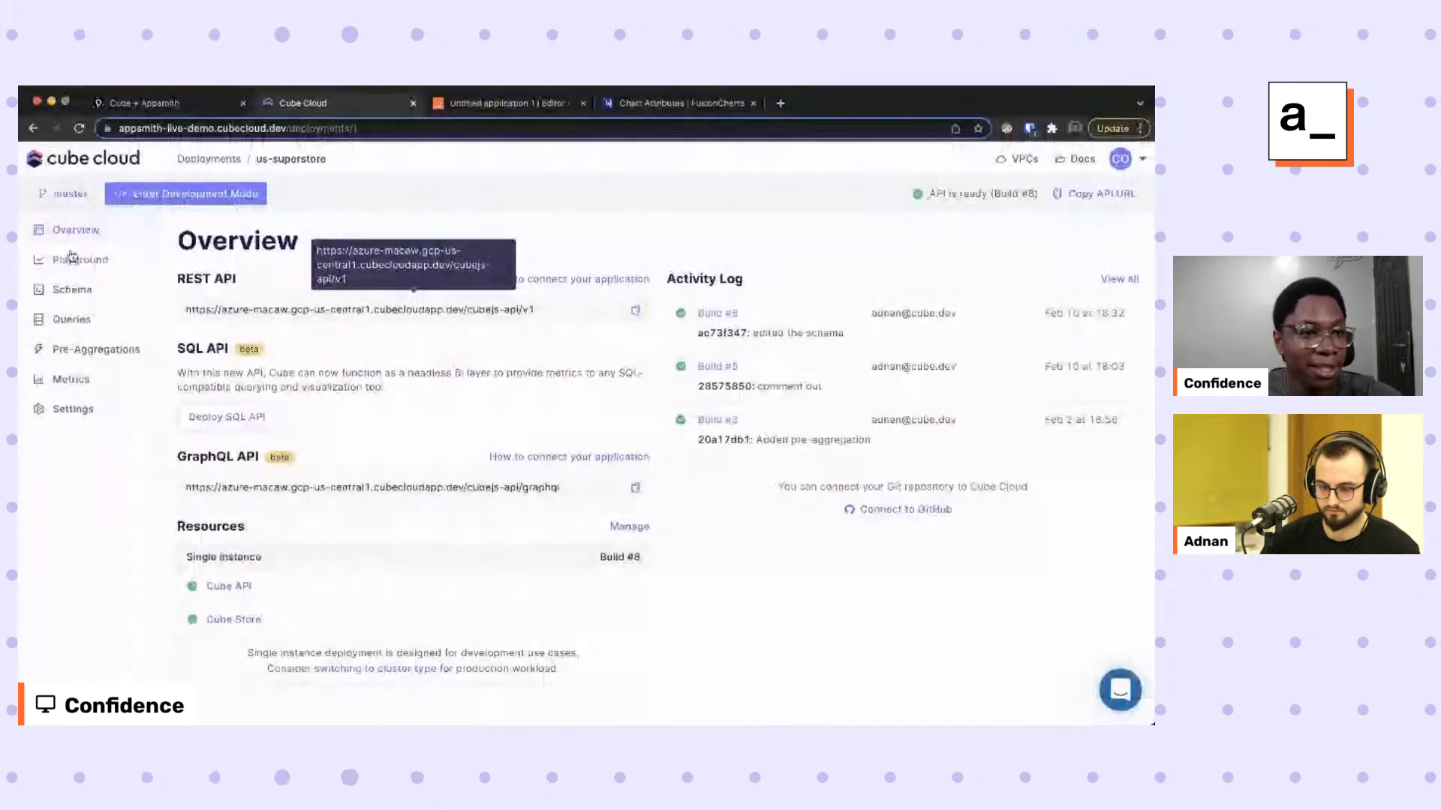
click(82, 262)
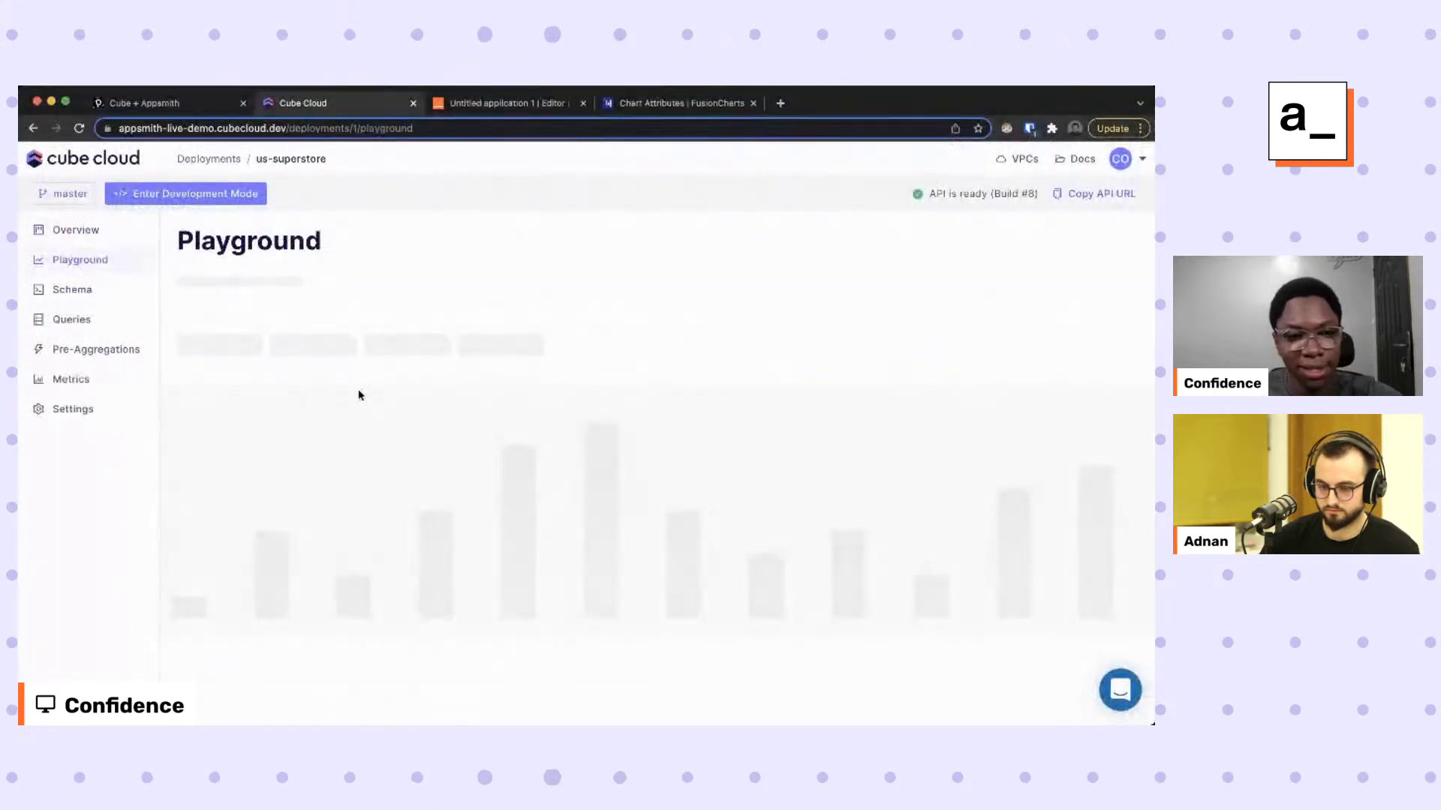
click(202, 339)
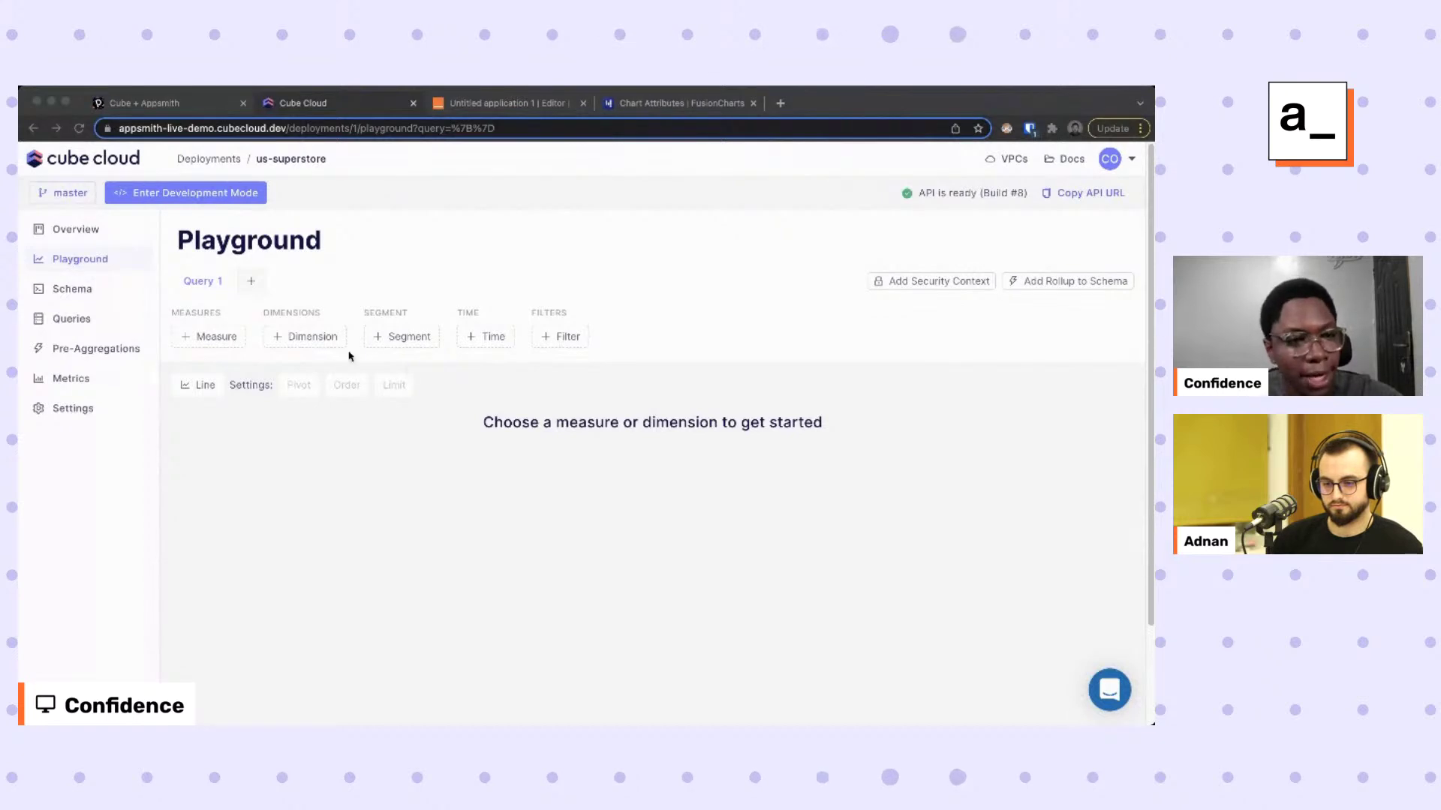
click(220, 337)
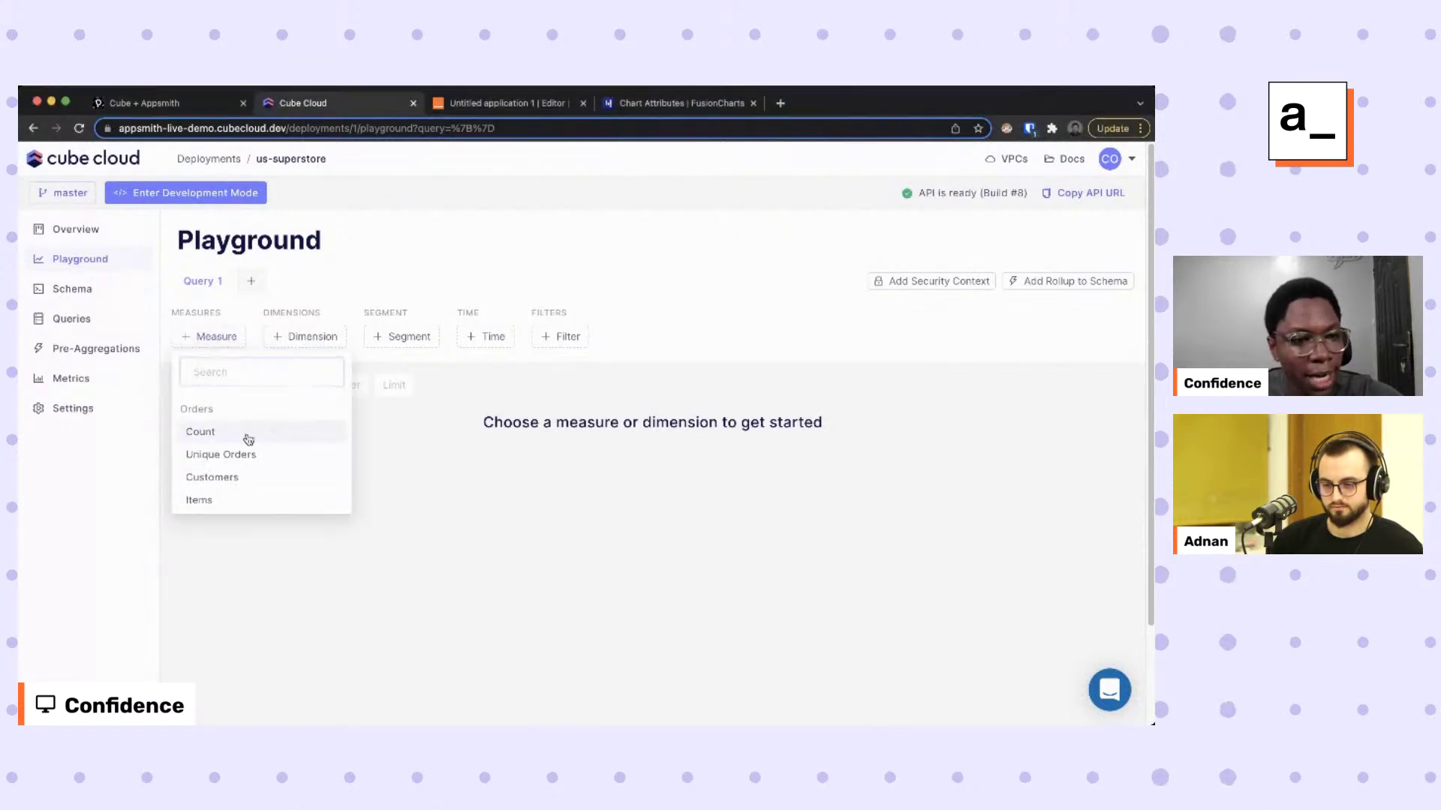
click(251, 440)
click(291, 337)
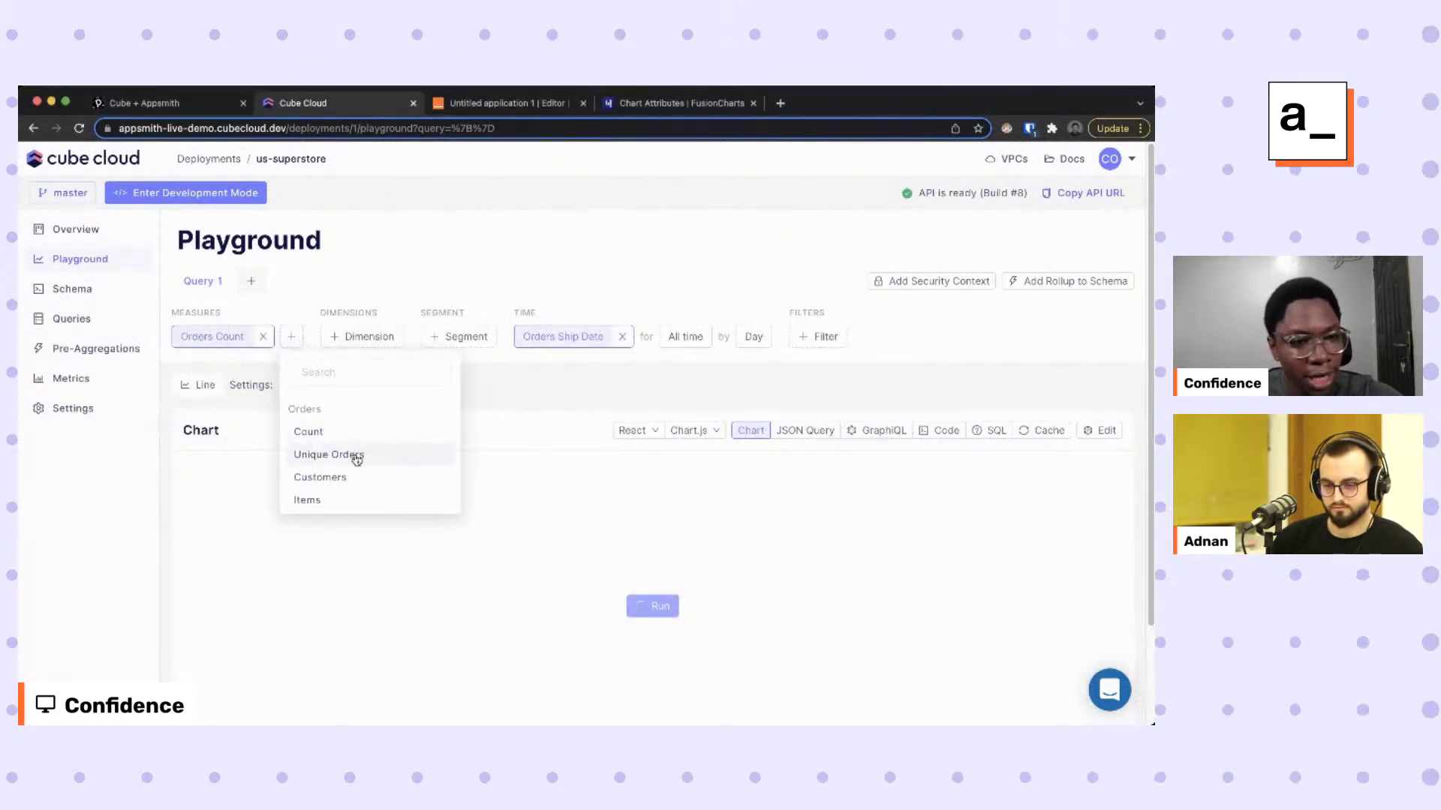
click(353, 453)
click(437, 338)
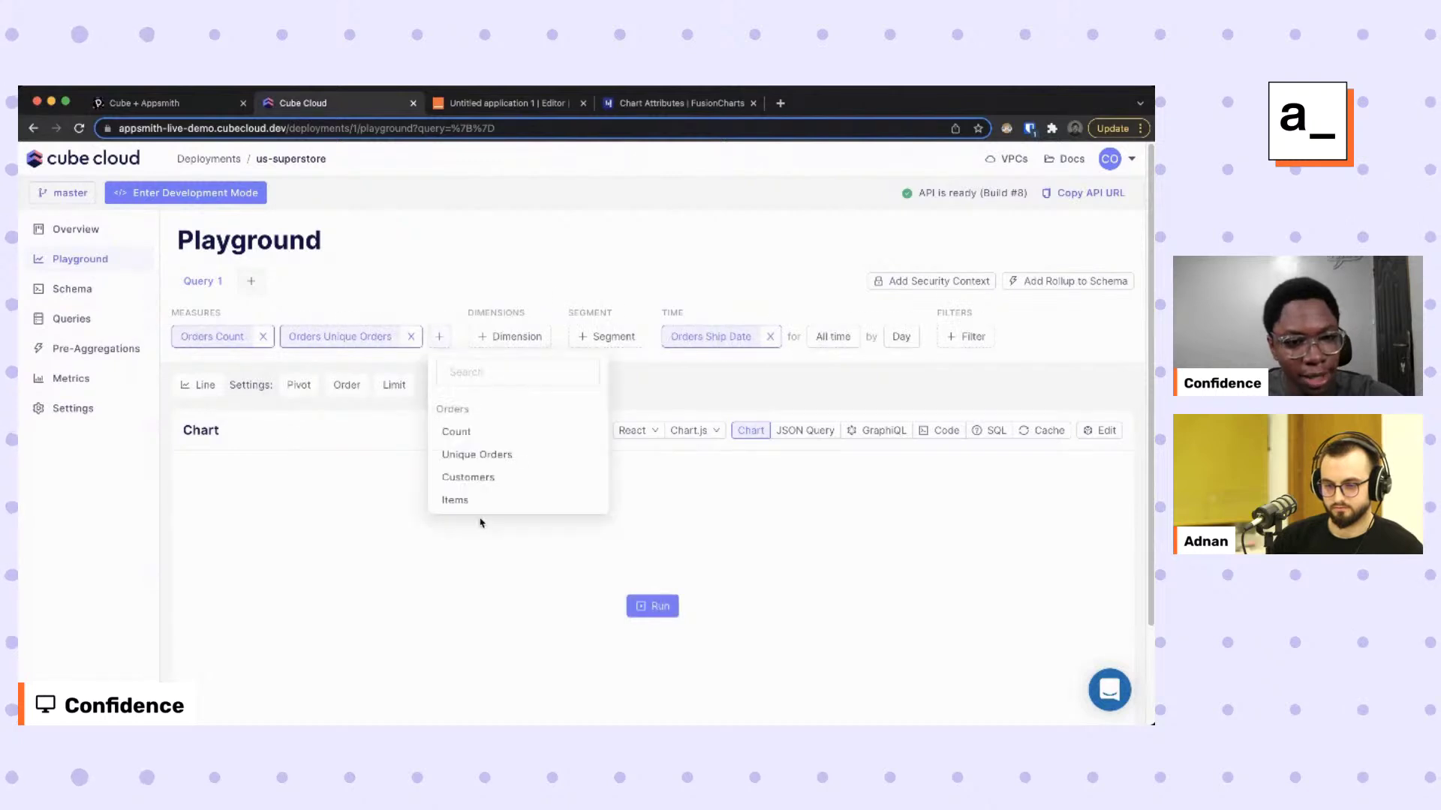
click(475, 479)
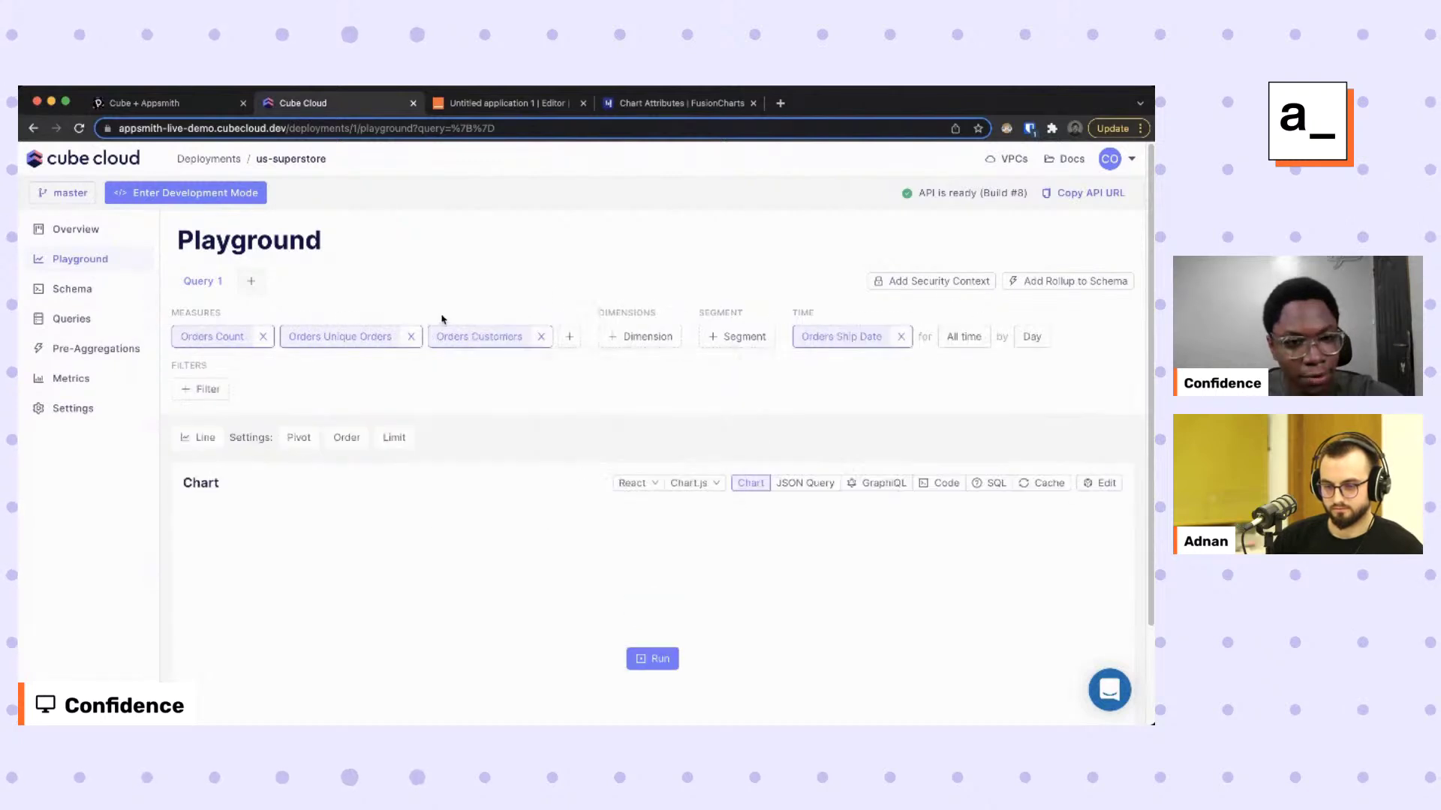
click(570, 338)
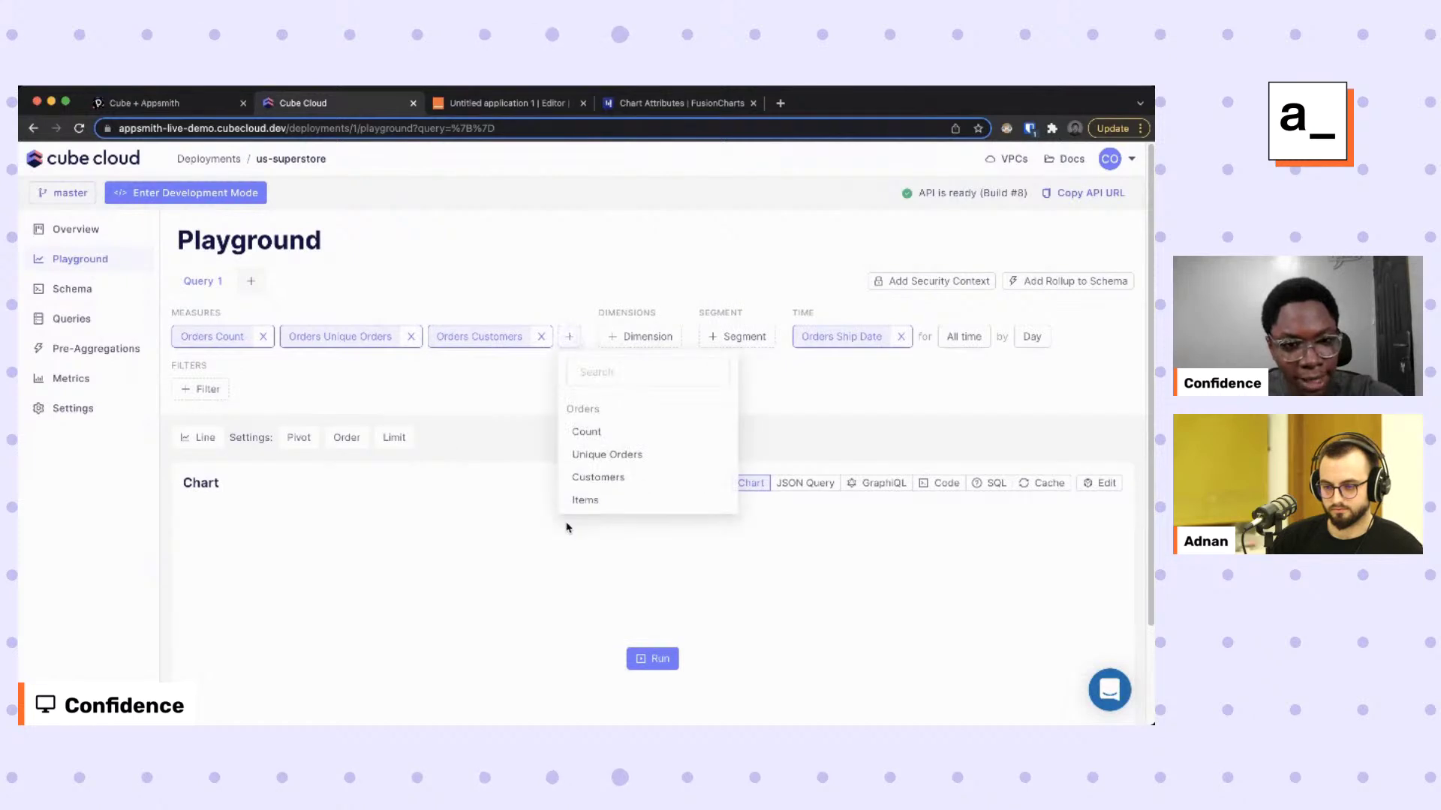
click(585, 500)
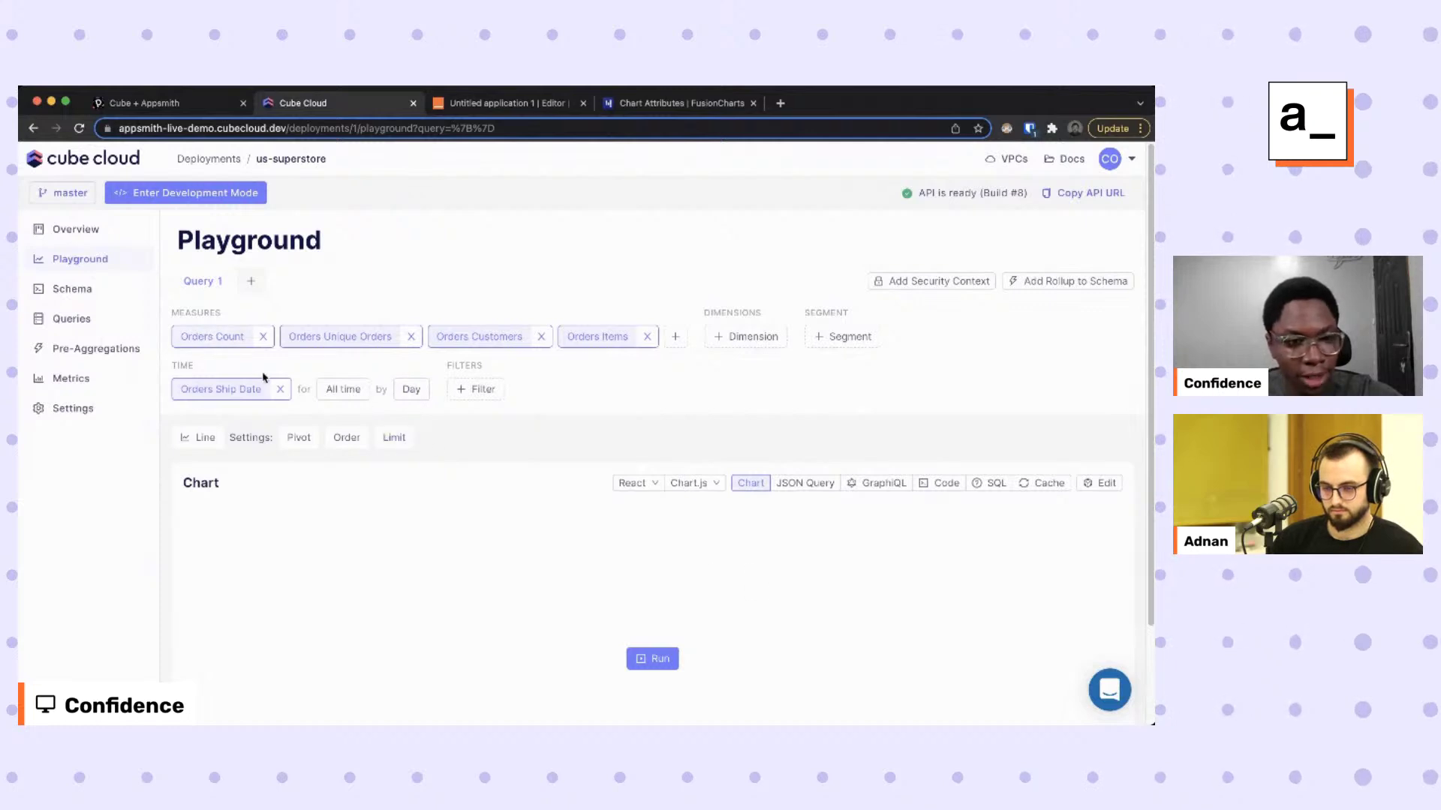
Replace Ship Date with Order Date grouped by month, sorted by order date descending.
click(280, 389)
click(927, 337)
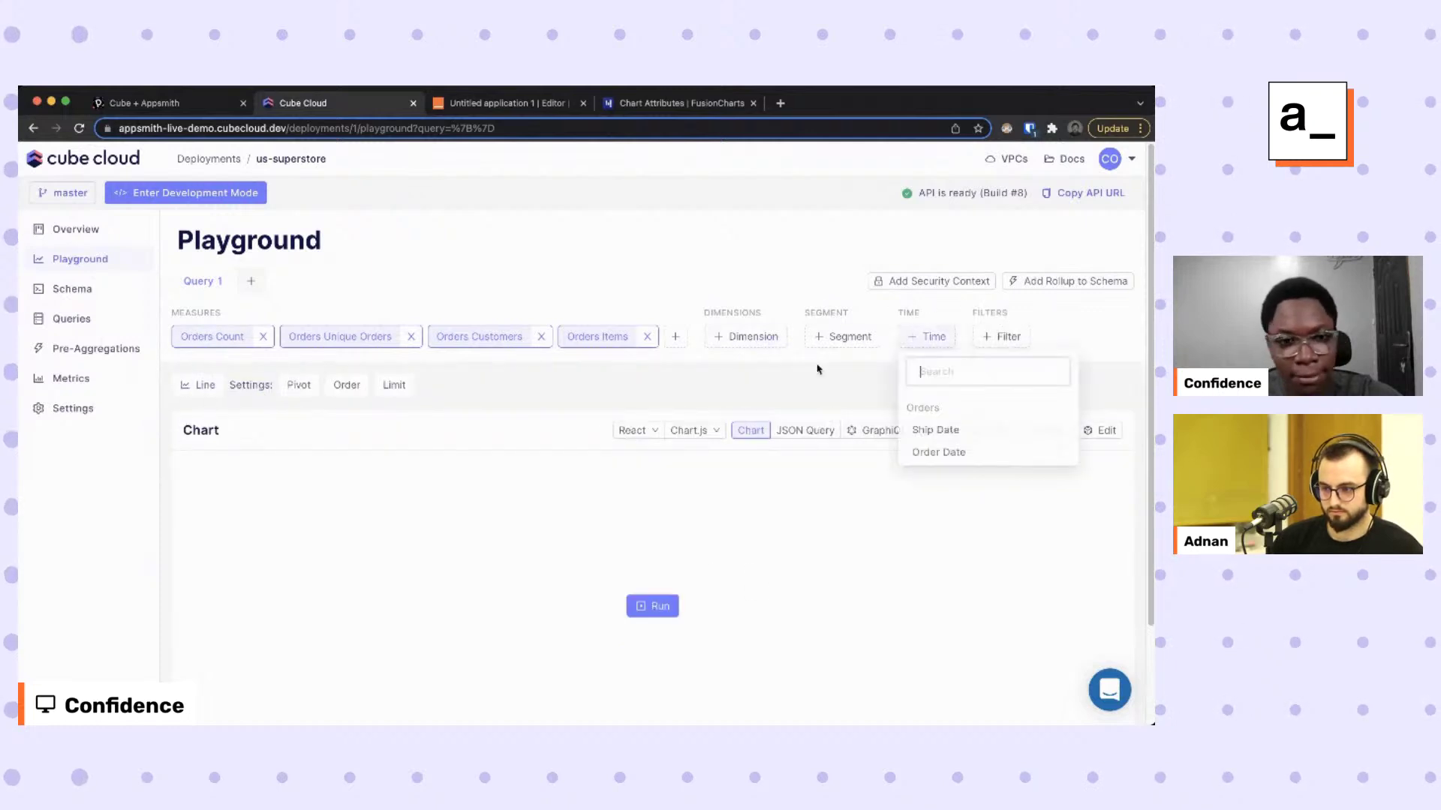
click(976, 456)
click(414, 391)
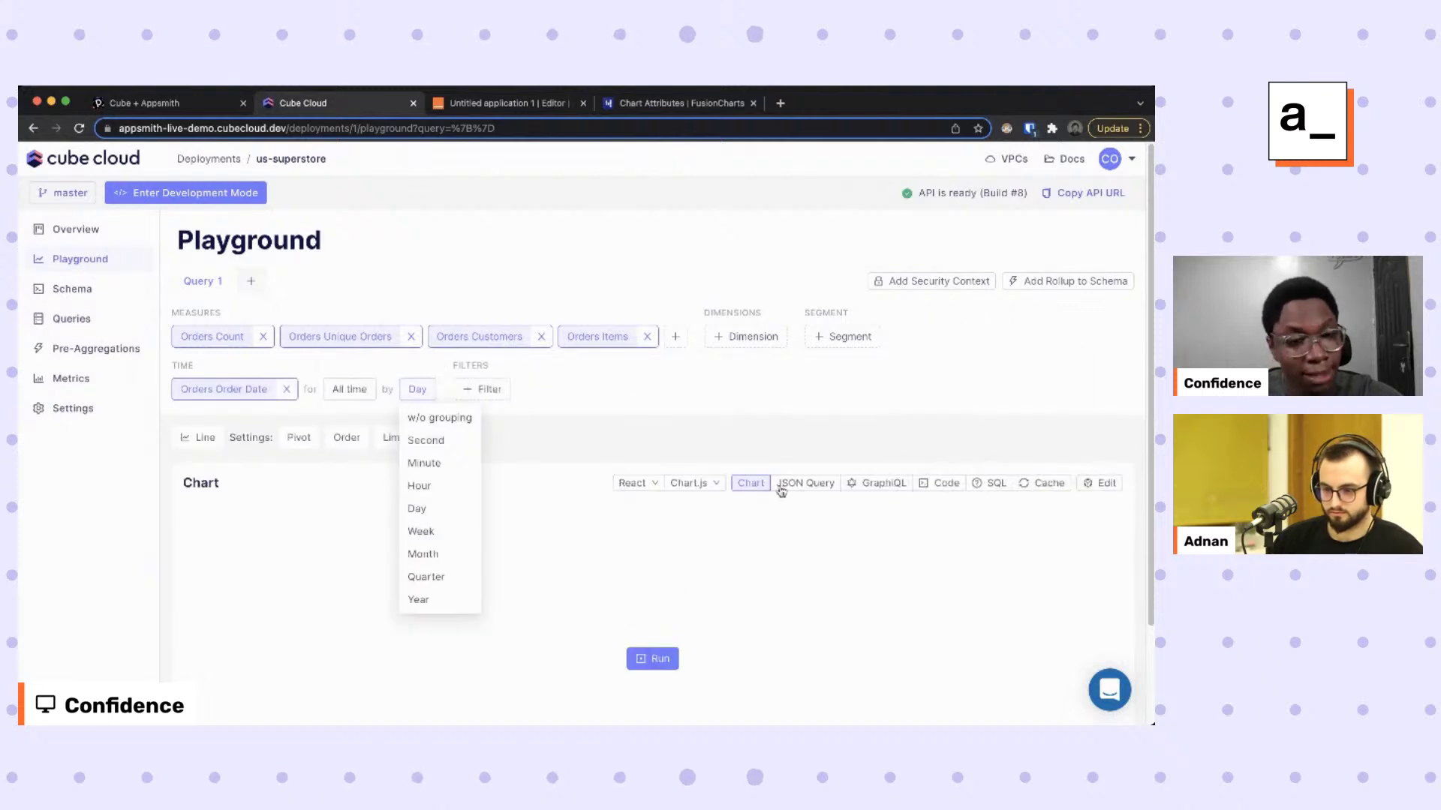
click(431, 554)
click(345, 437)
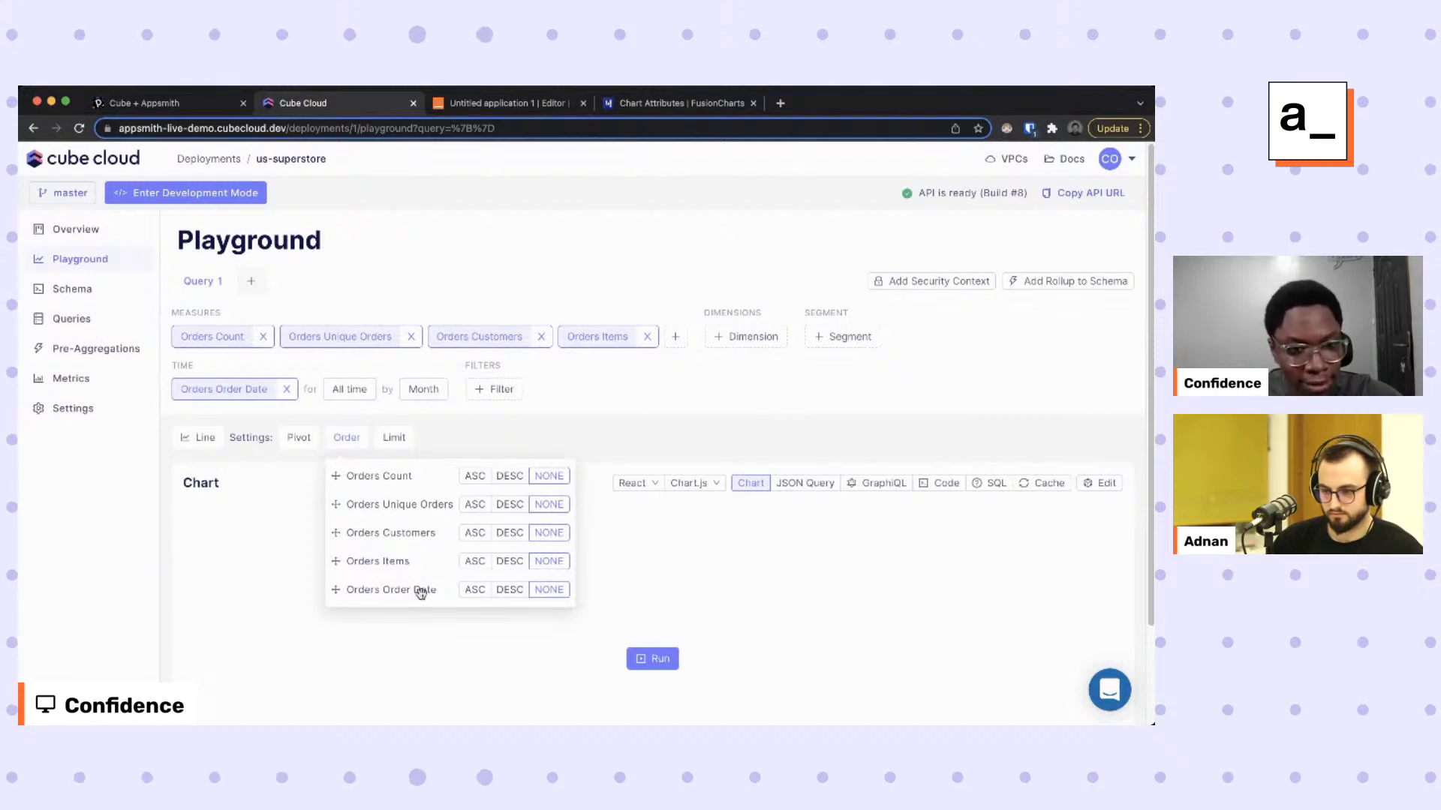
click(508, 592)
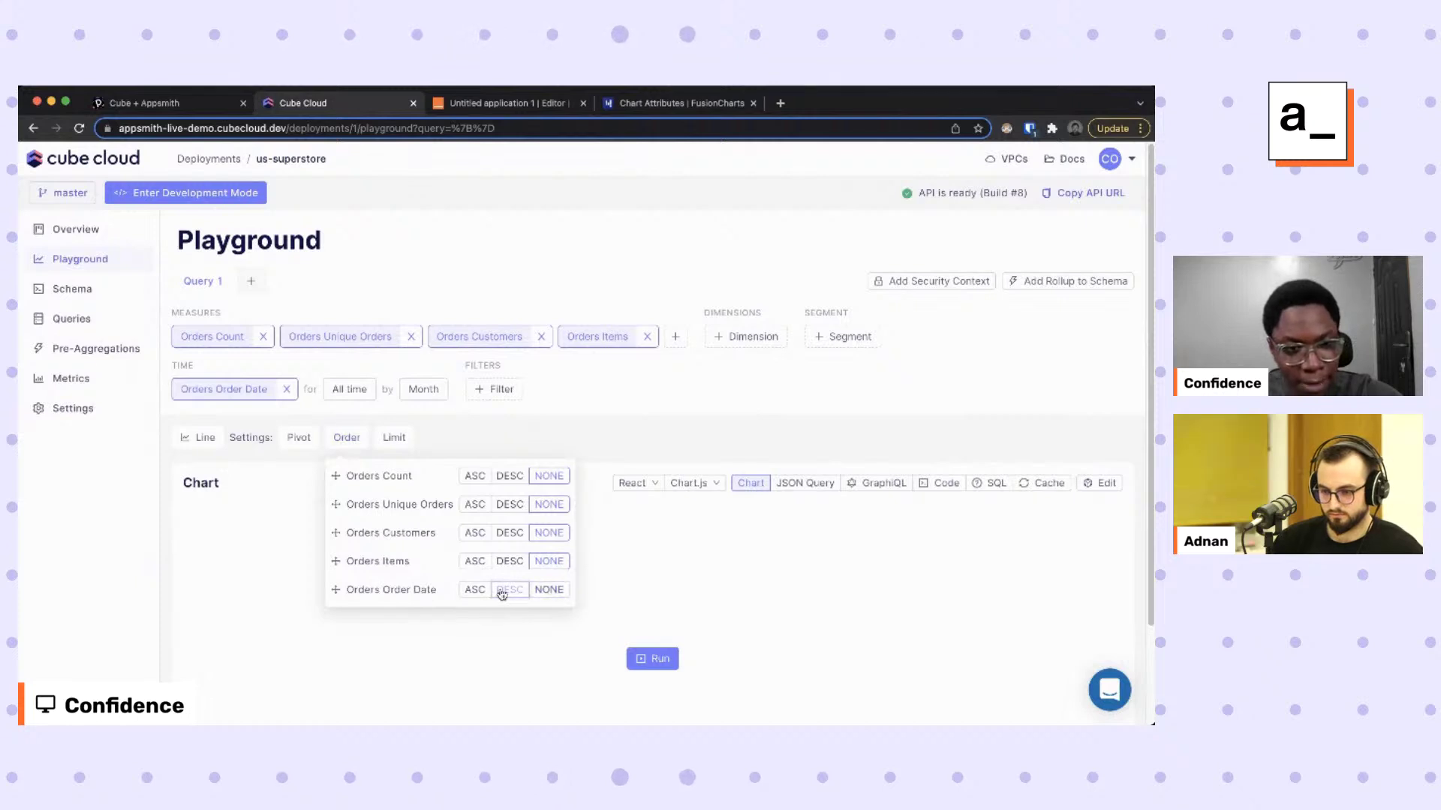
click(621, 576)
Run the query and display the results as a bar chart.
click(660, 655)
scroll(788, 515, down, 2)
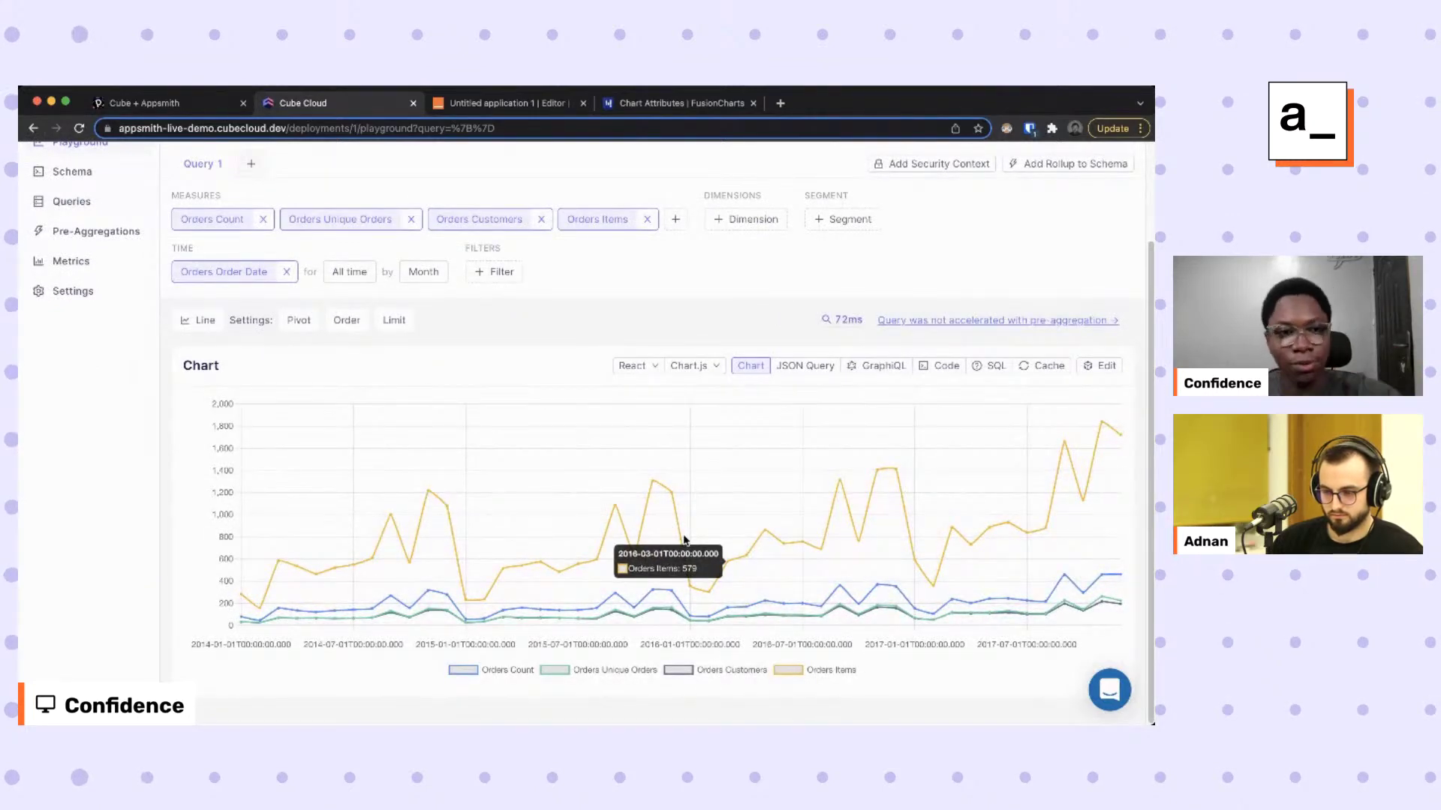
scroll(684, 540, up, 2)
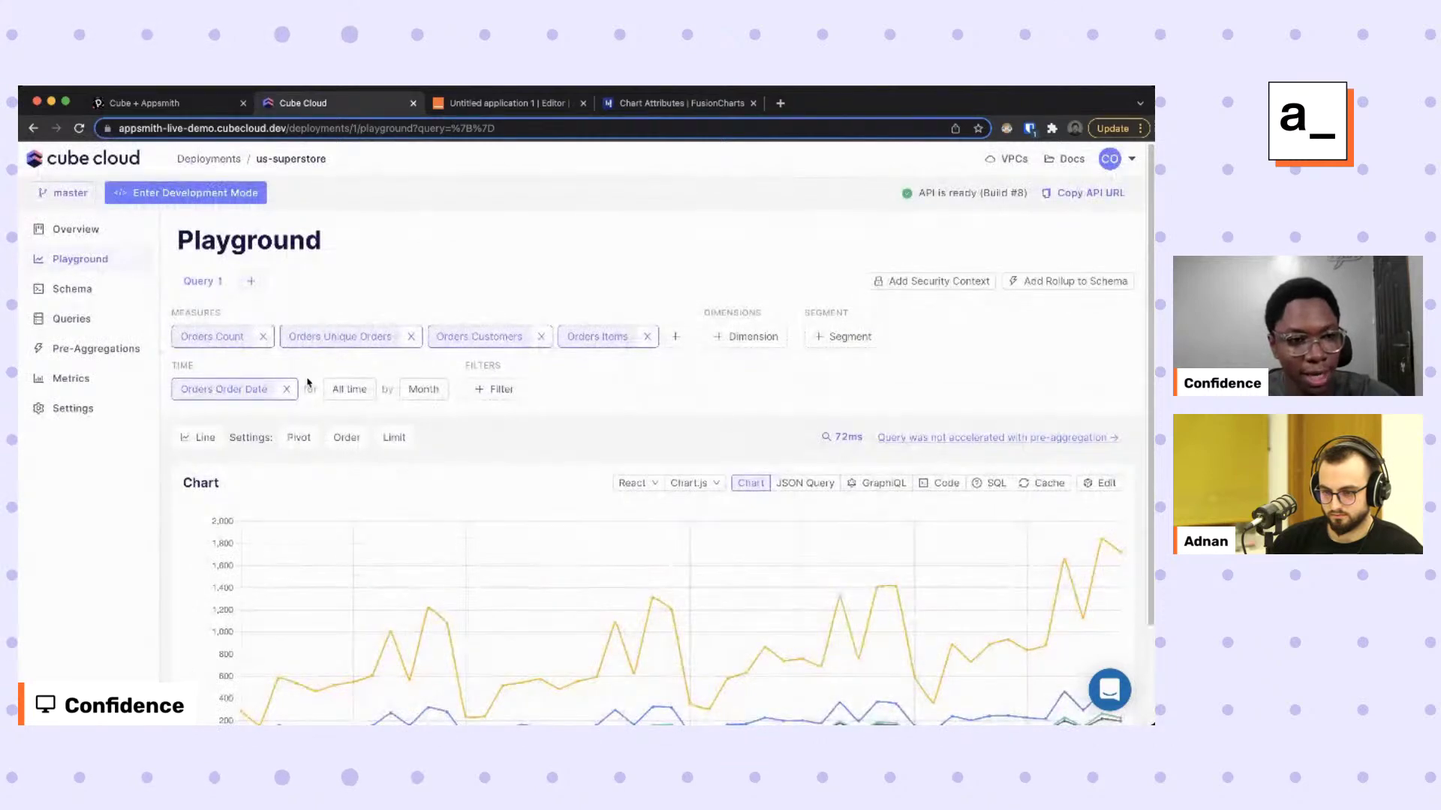
click(197, 439)
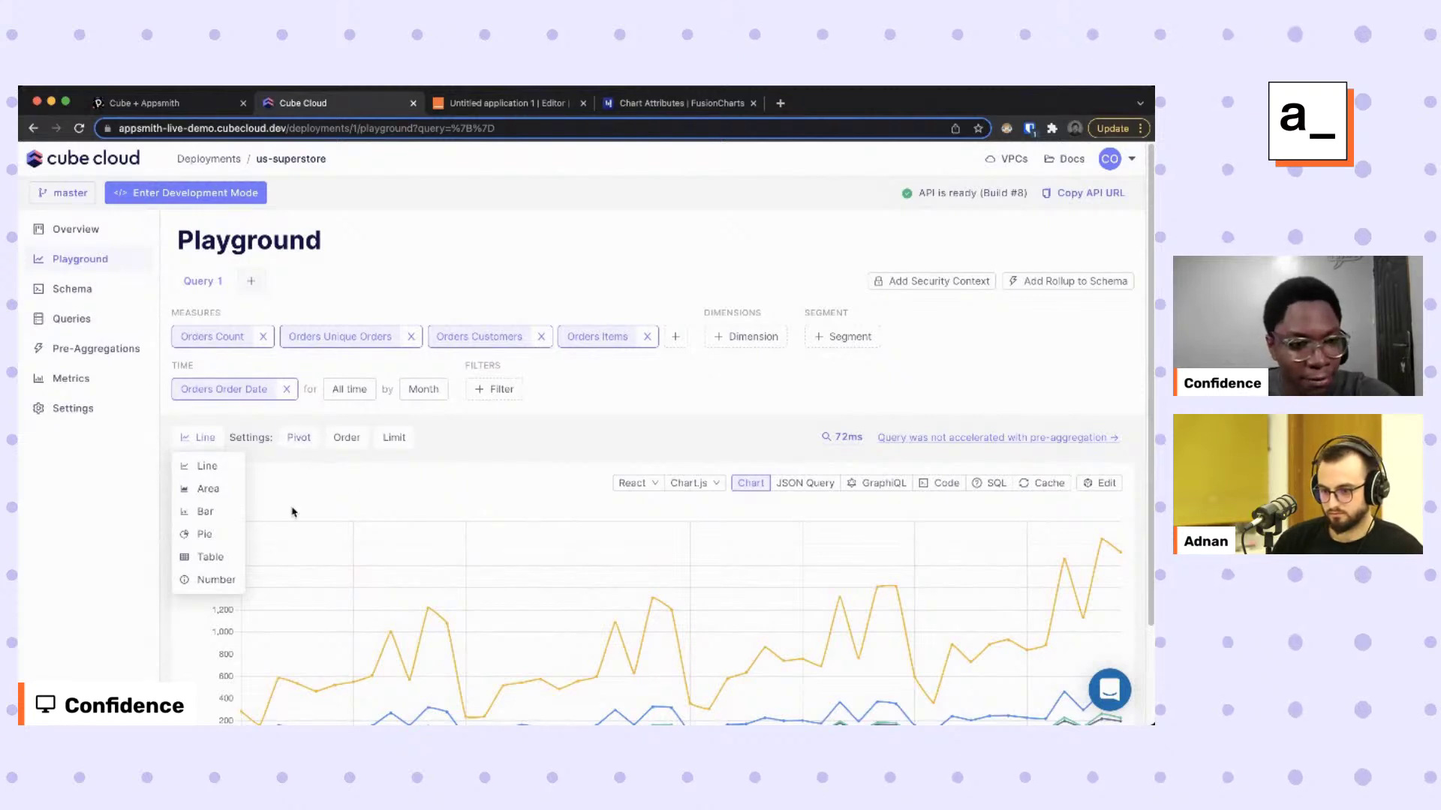
click(207, 516)
Copy the query's JSON to the clipboard and return to the Appsmith editor.
scroll(475, 498, down, 3)
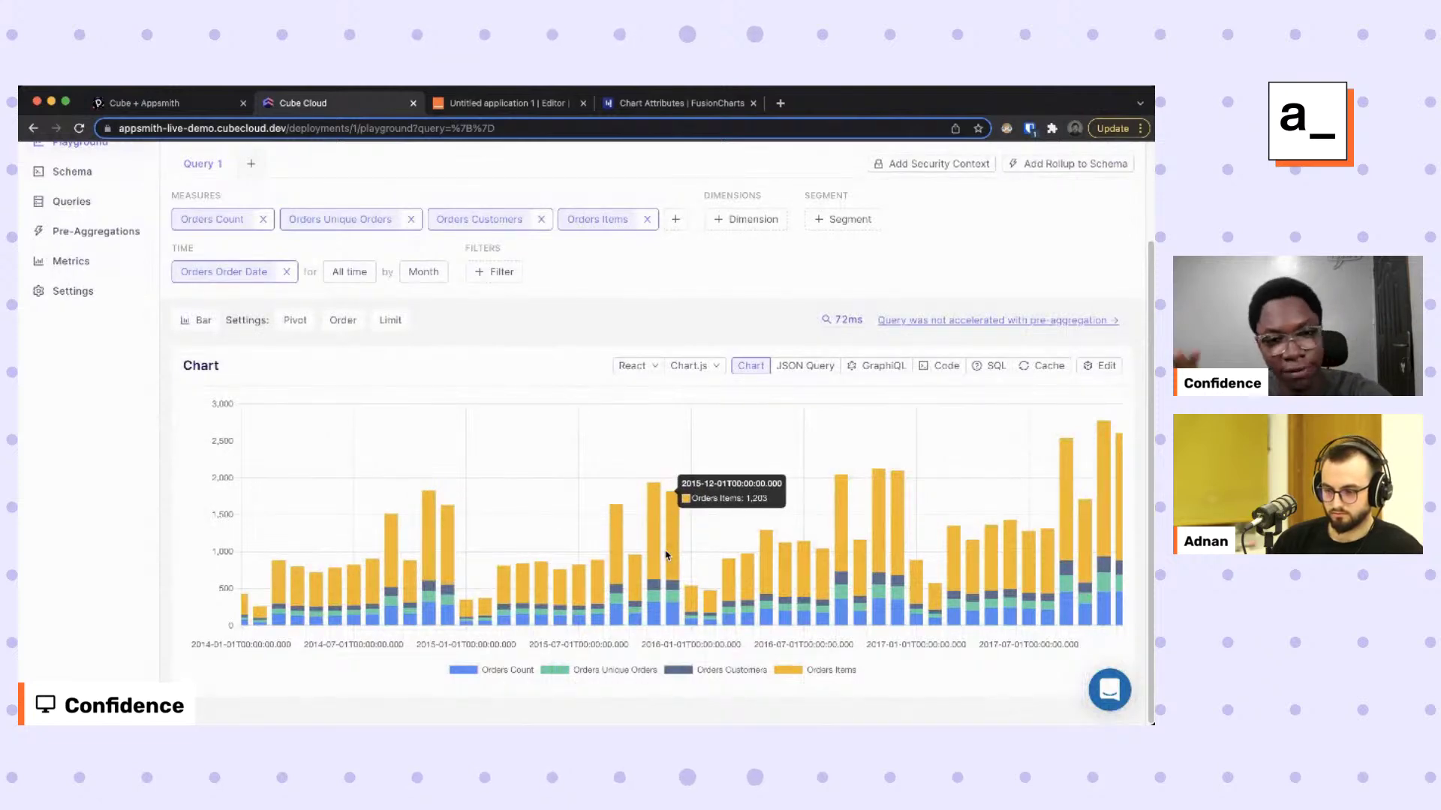
scroll(368, 357, up, 3)
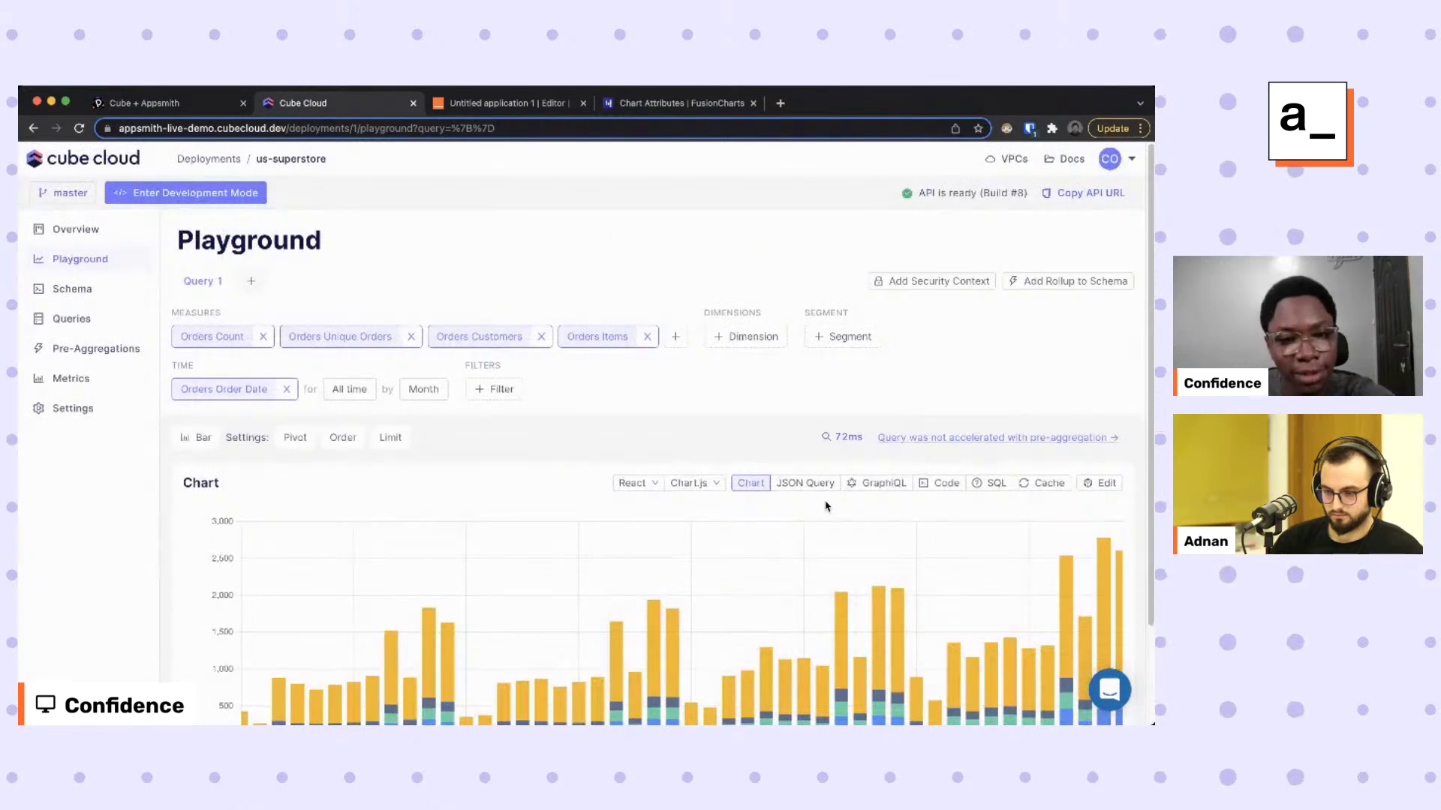
scroll(801, 493, down, 1)
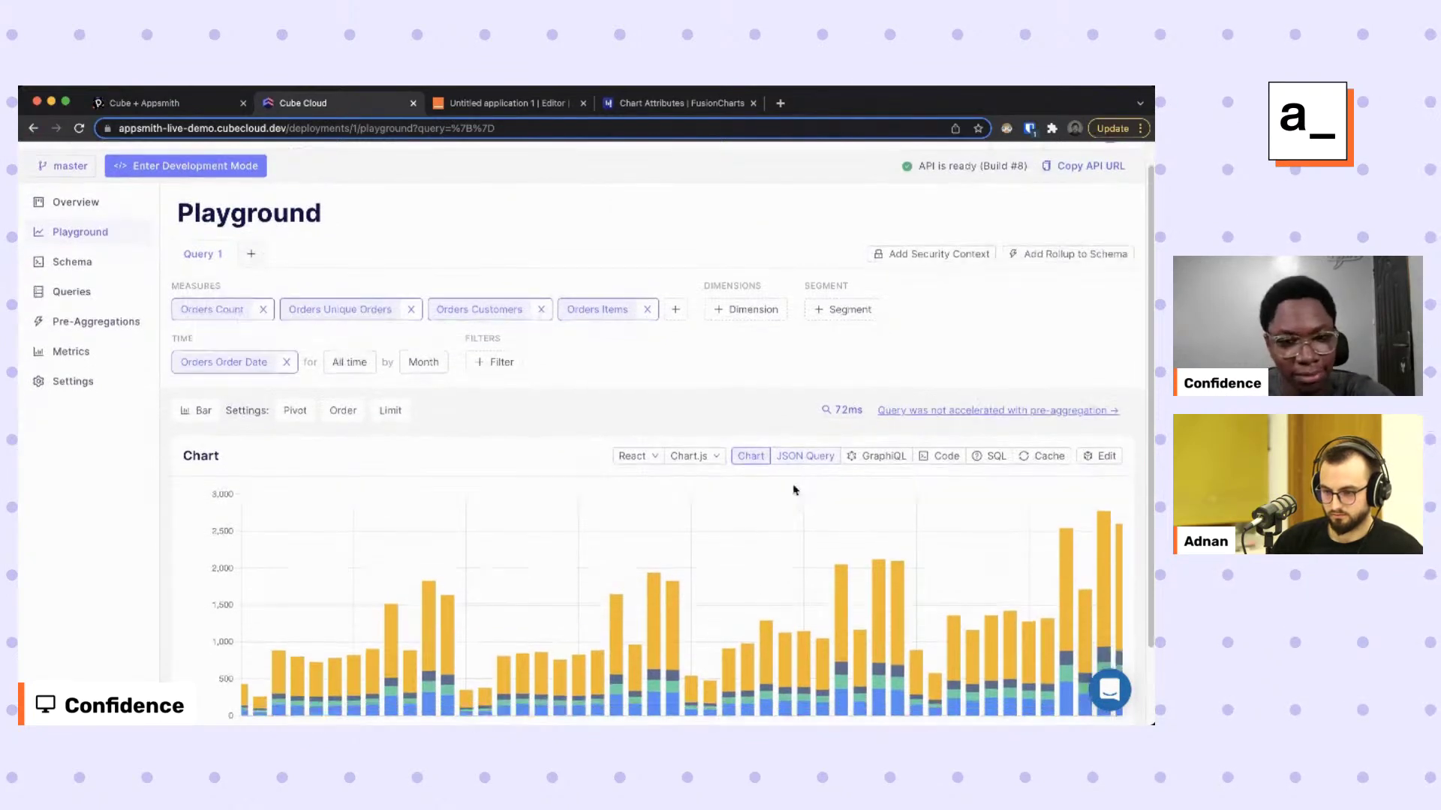
click(804, 457)
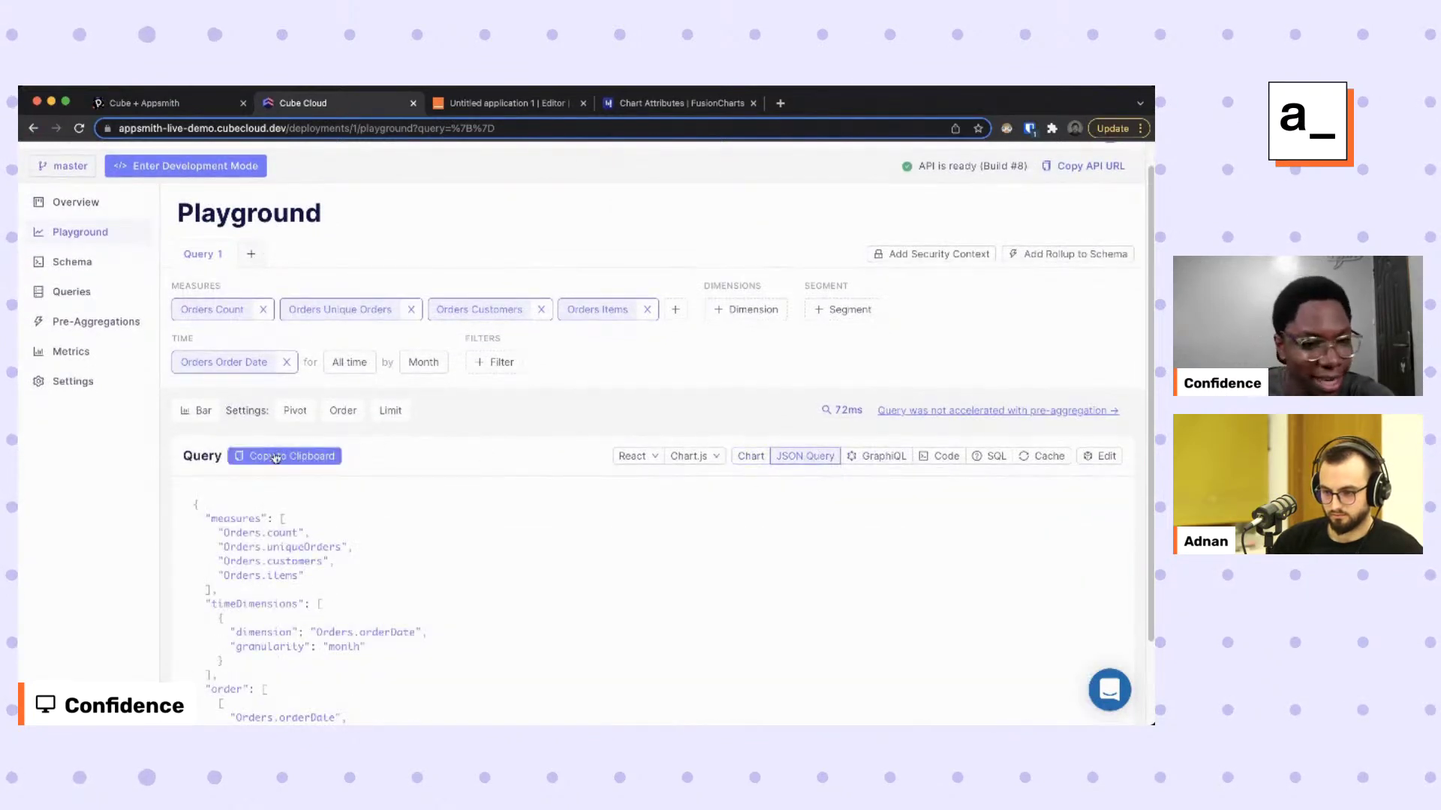
click(316, 460)
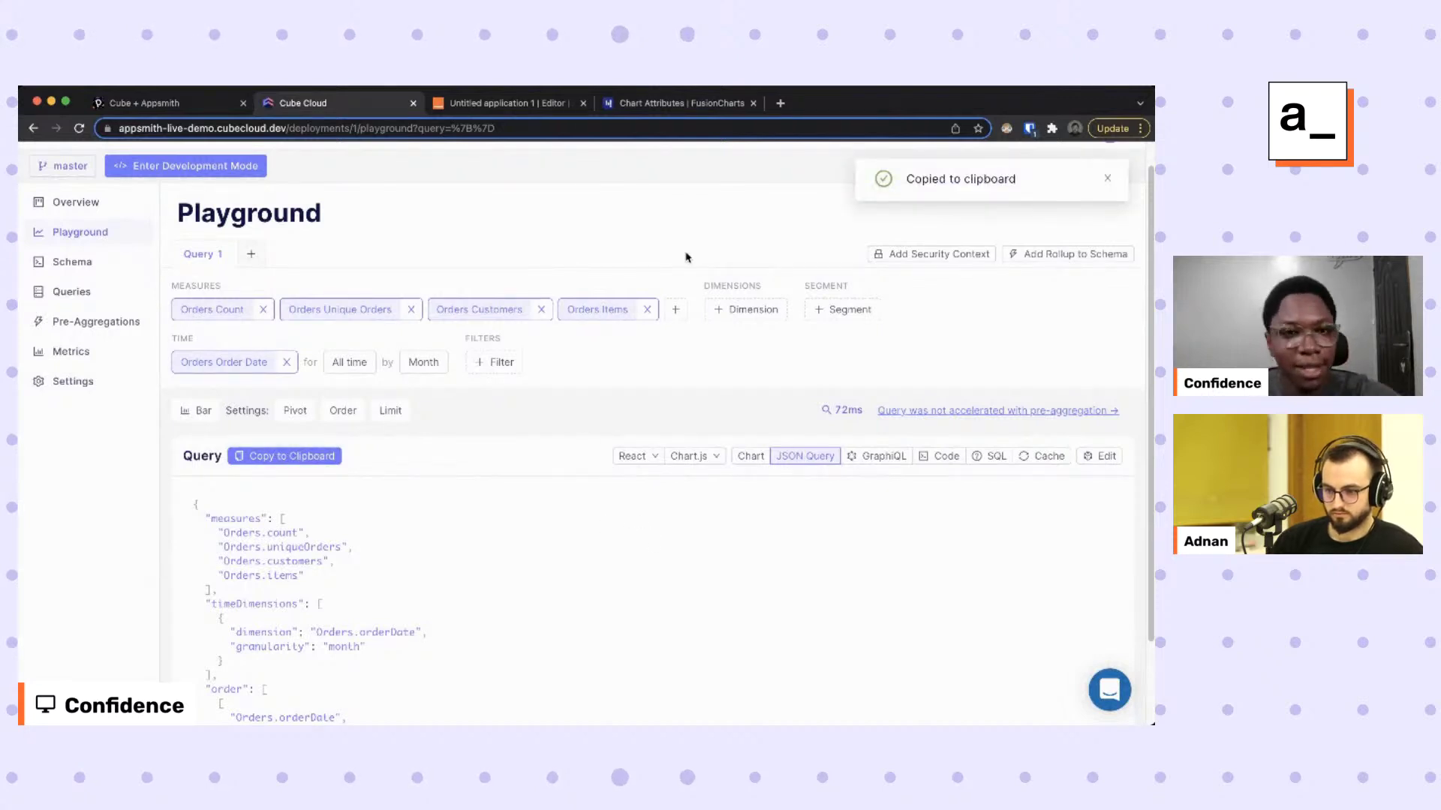
scroll(573, 413, down, 2)
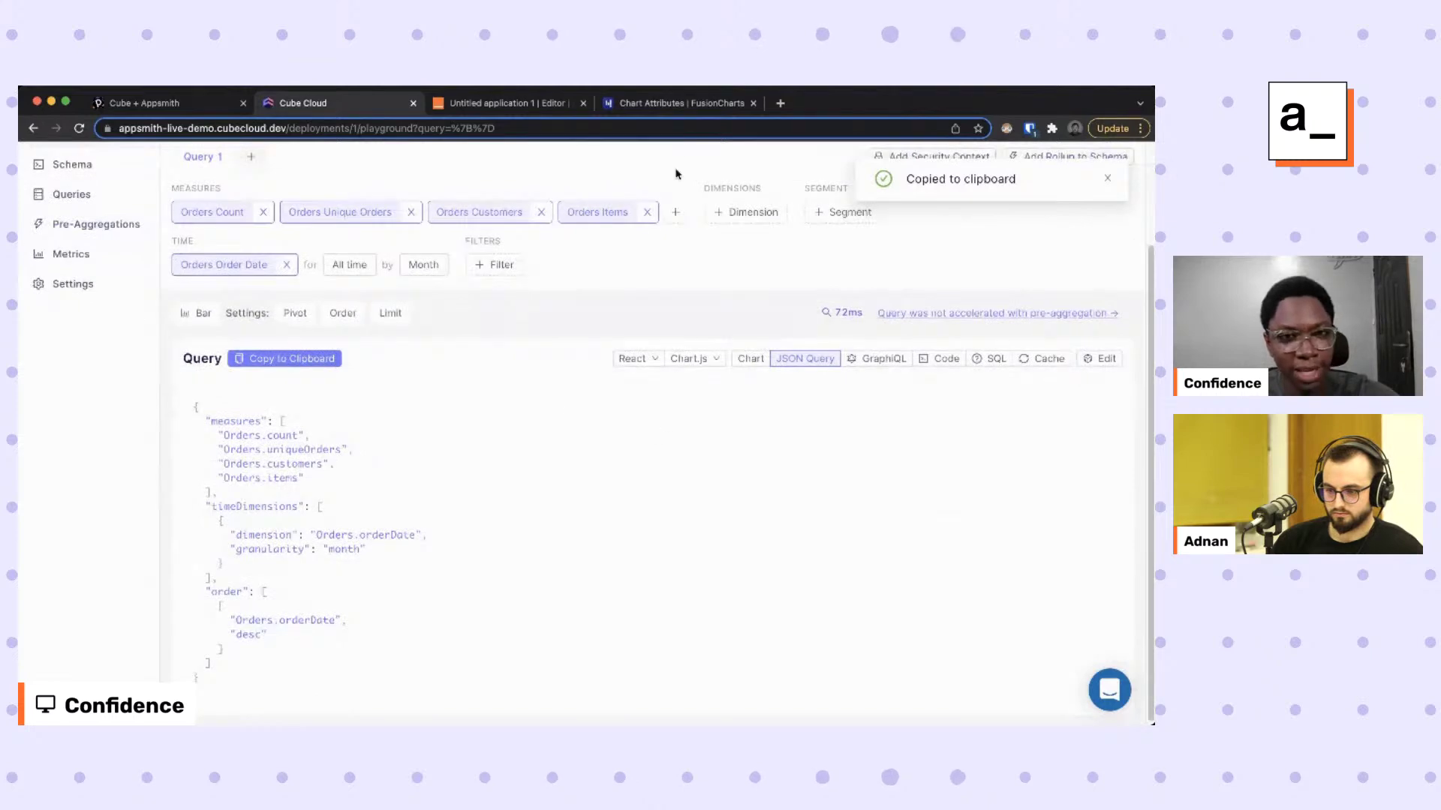
click(510, 102)
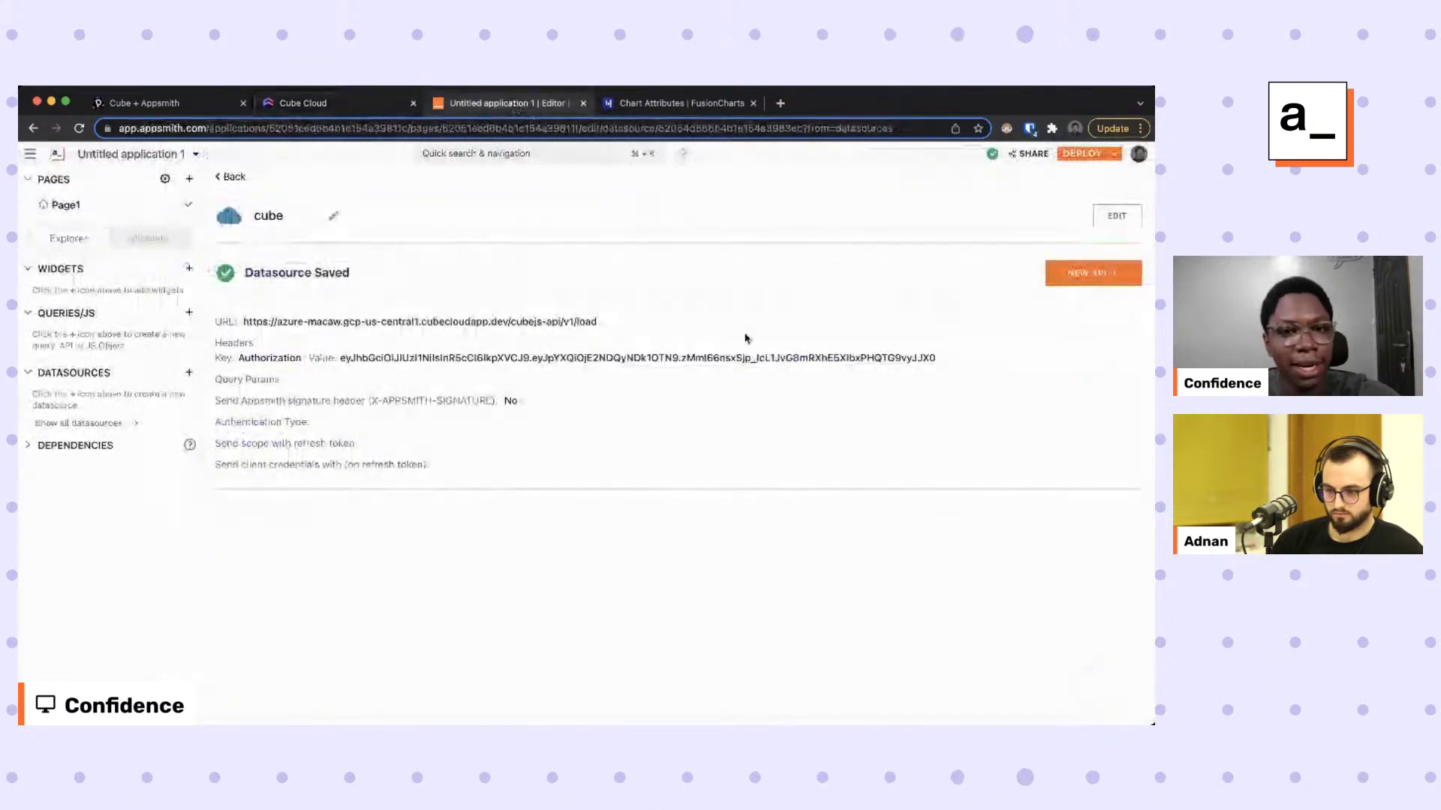
Create a new API on the cube datasource named orders_details using the POST method.
click(1091, 280)
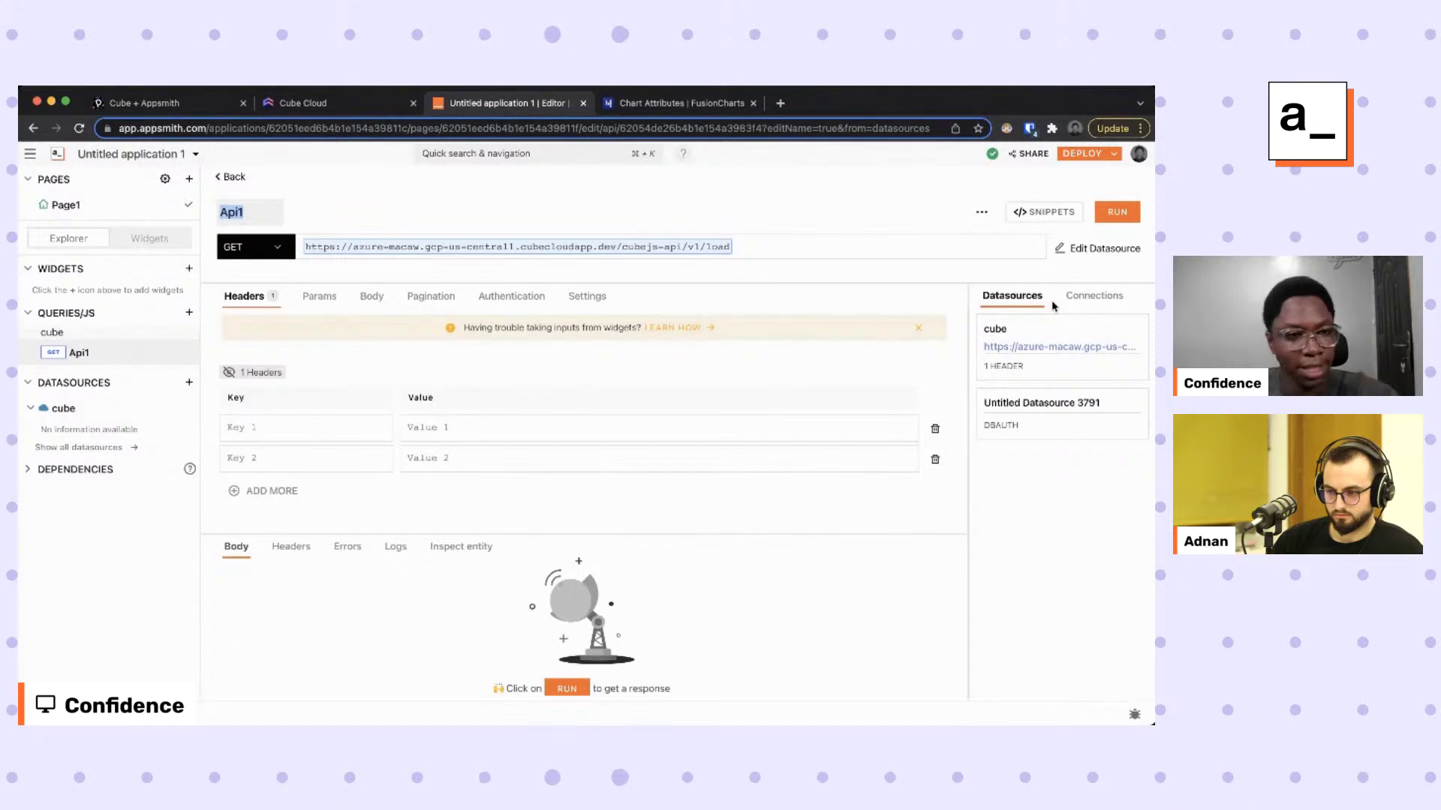
text(orders_details)
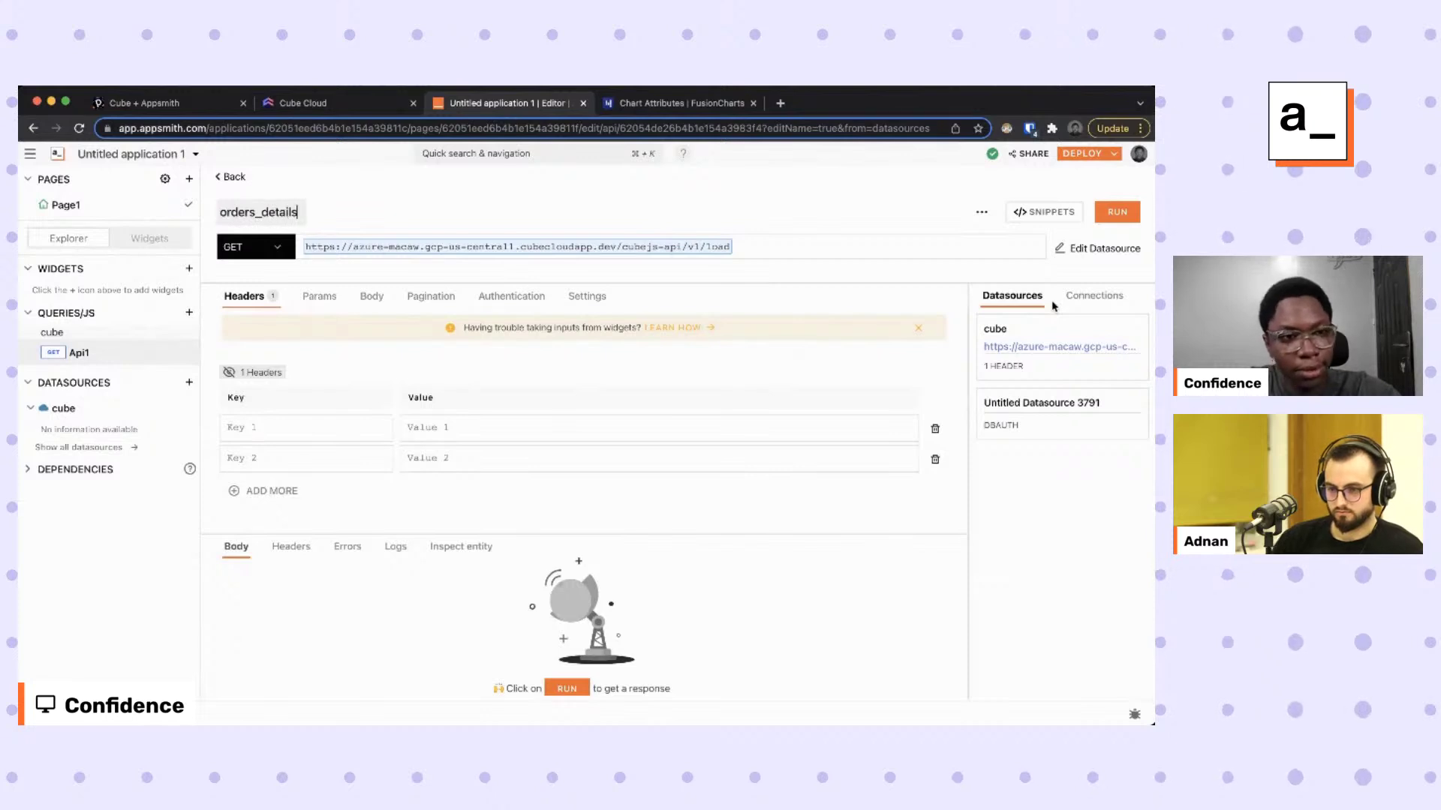
key(Return)
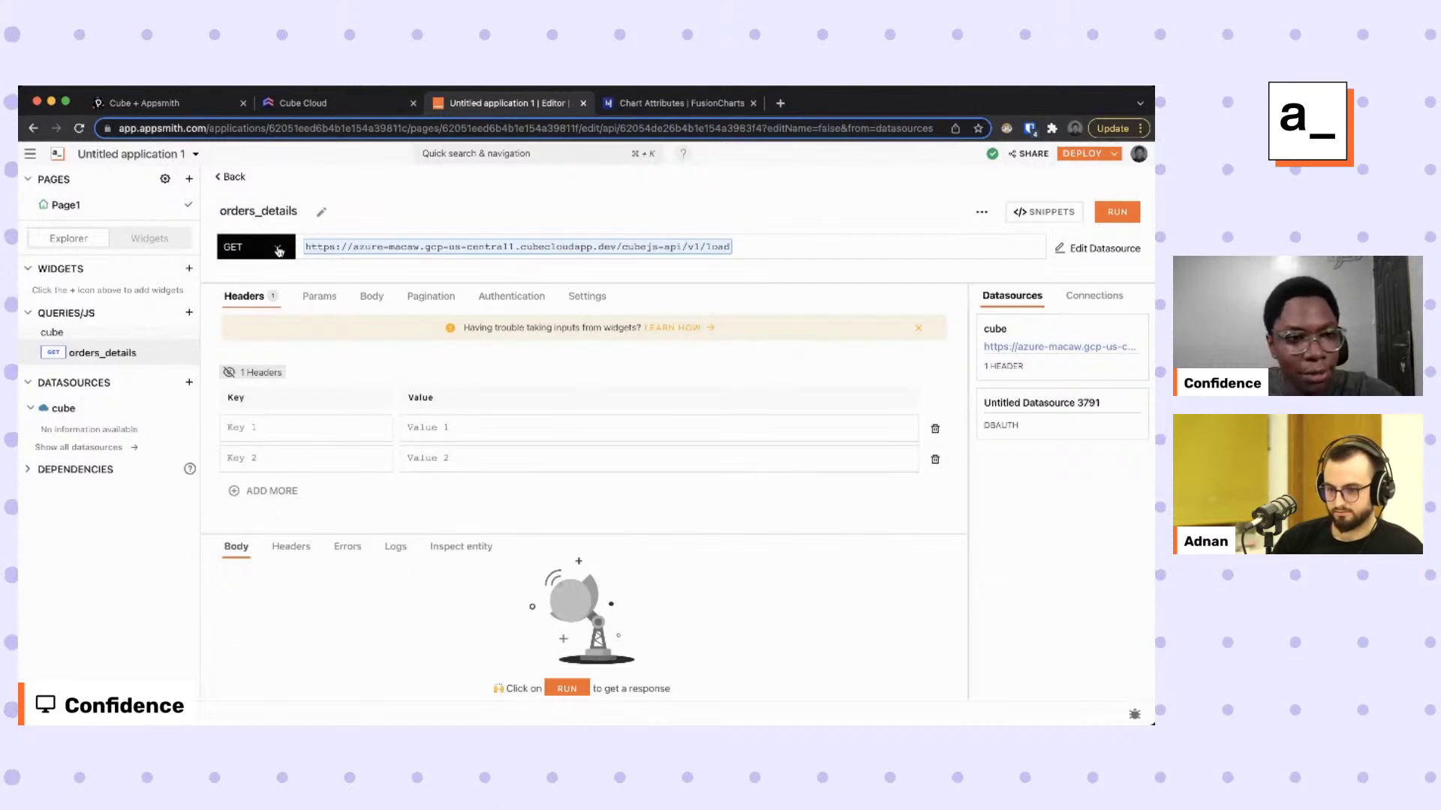
click(279, 250)
click(240, 310)
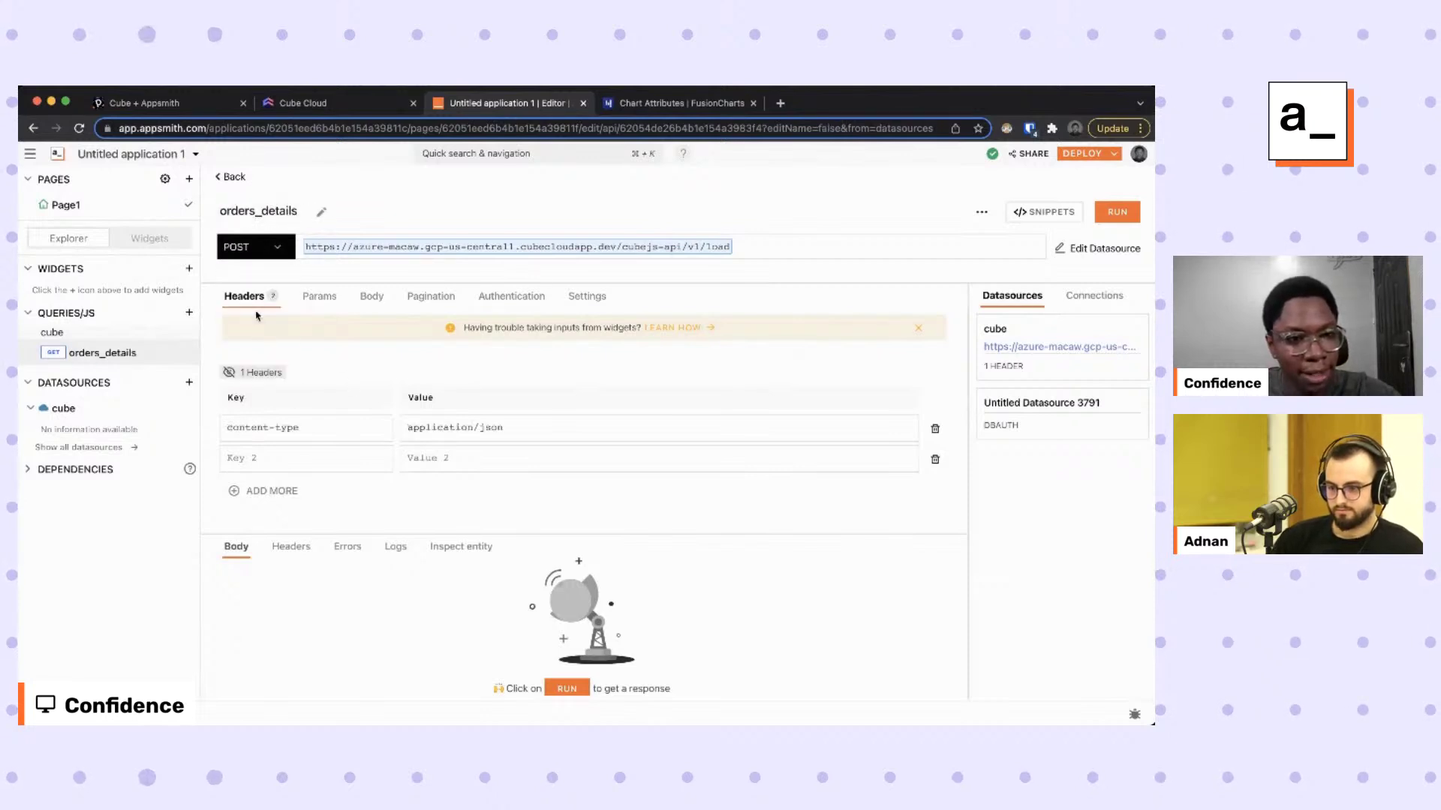
Put the copied Cube query in the JSON body as {query: …} and run the request.
click(371, 296)
click(377, 401)
text({)
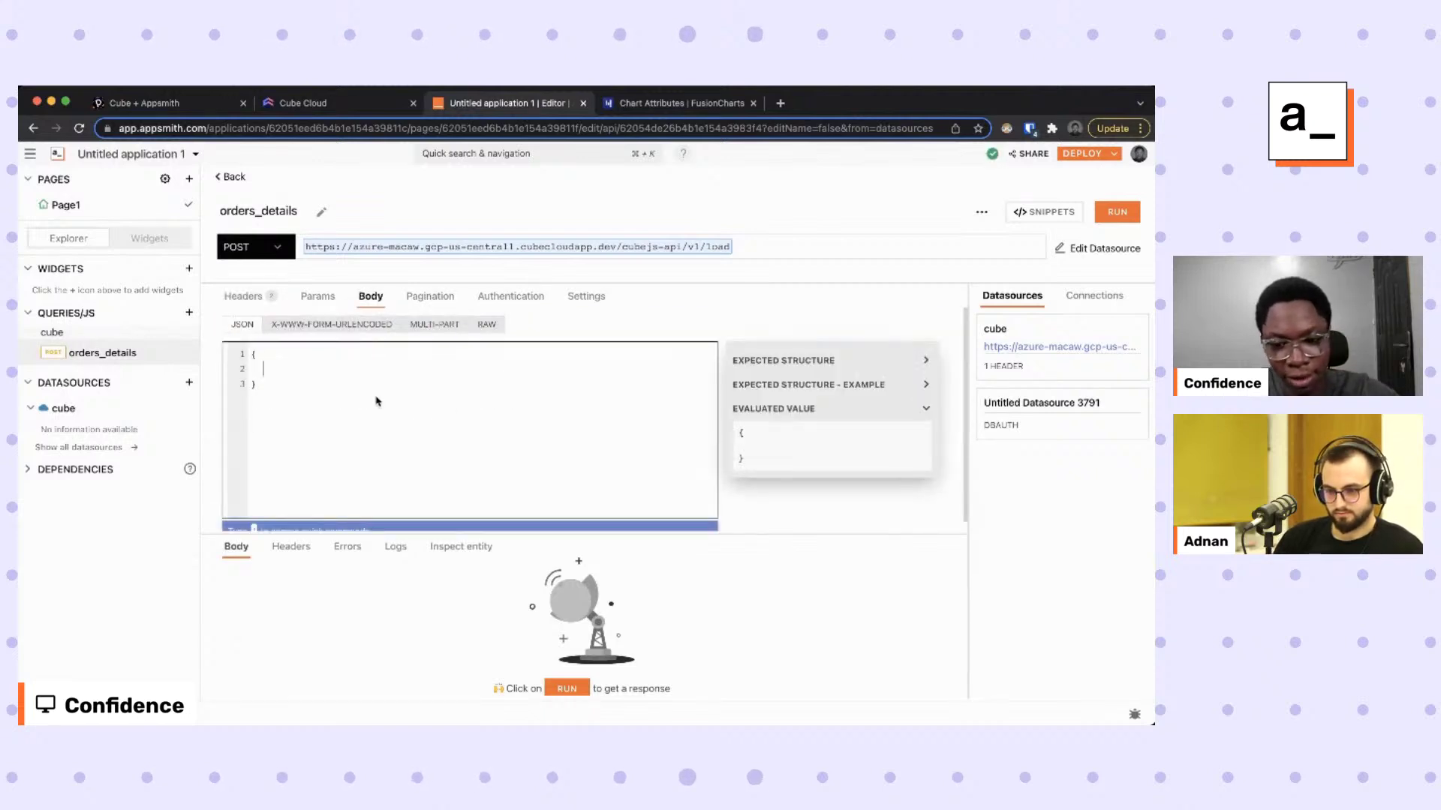
text(query:)
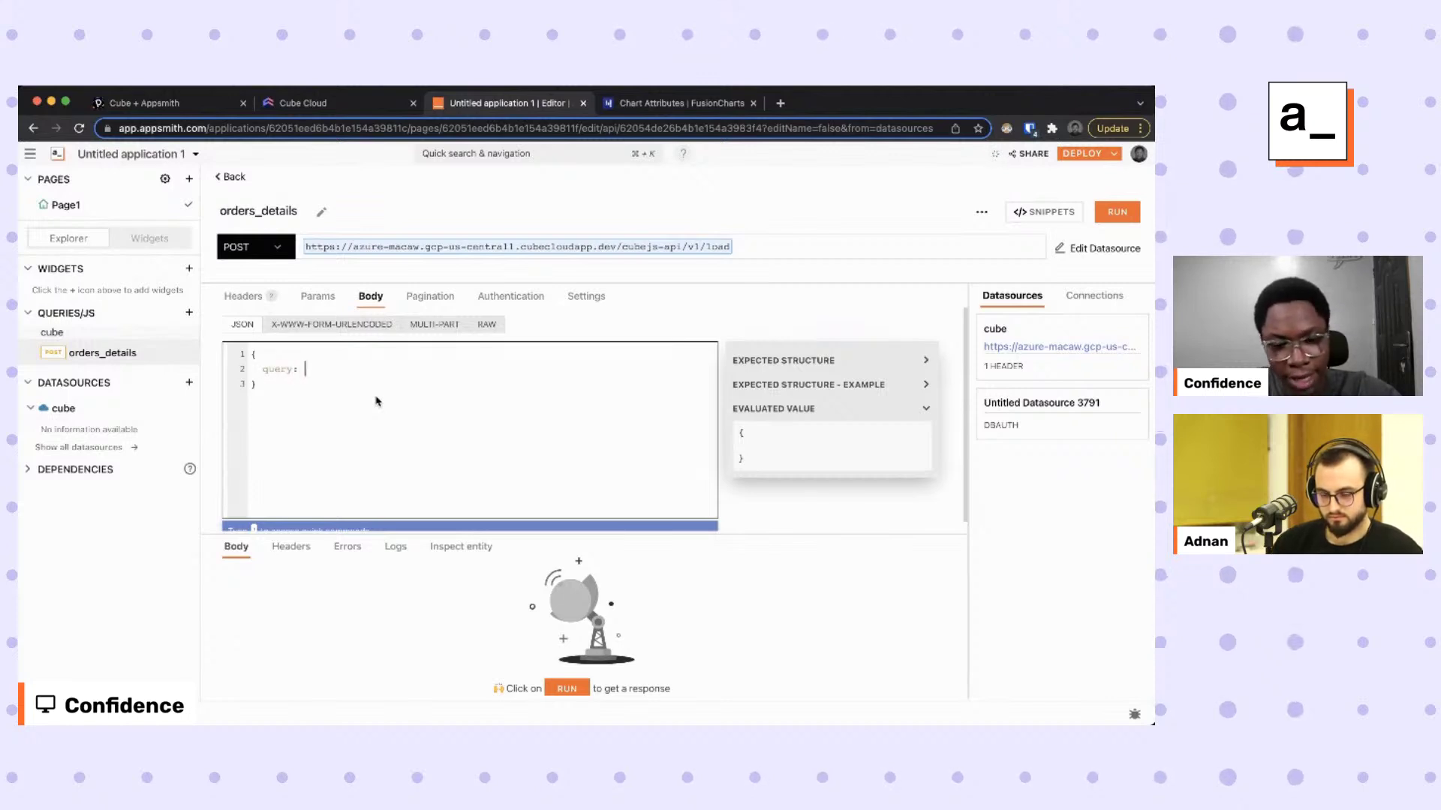
key(super+v)
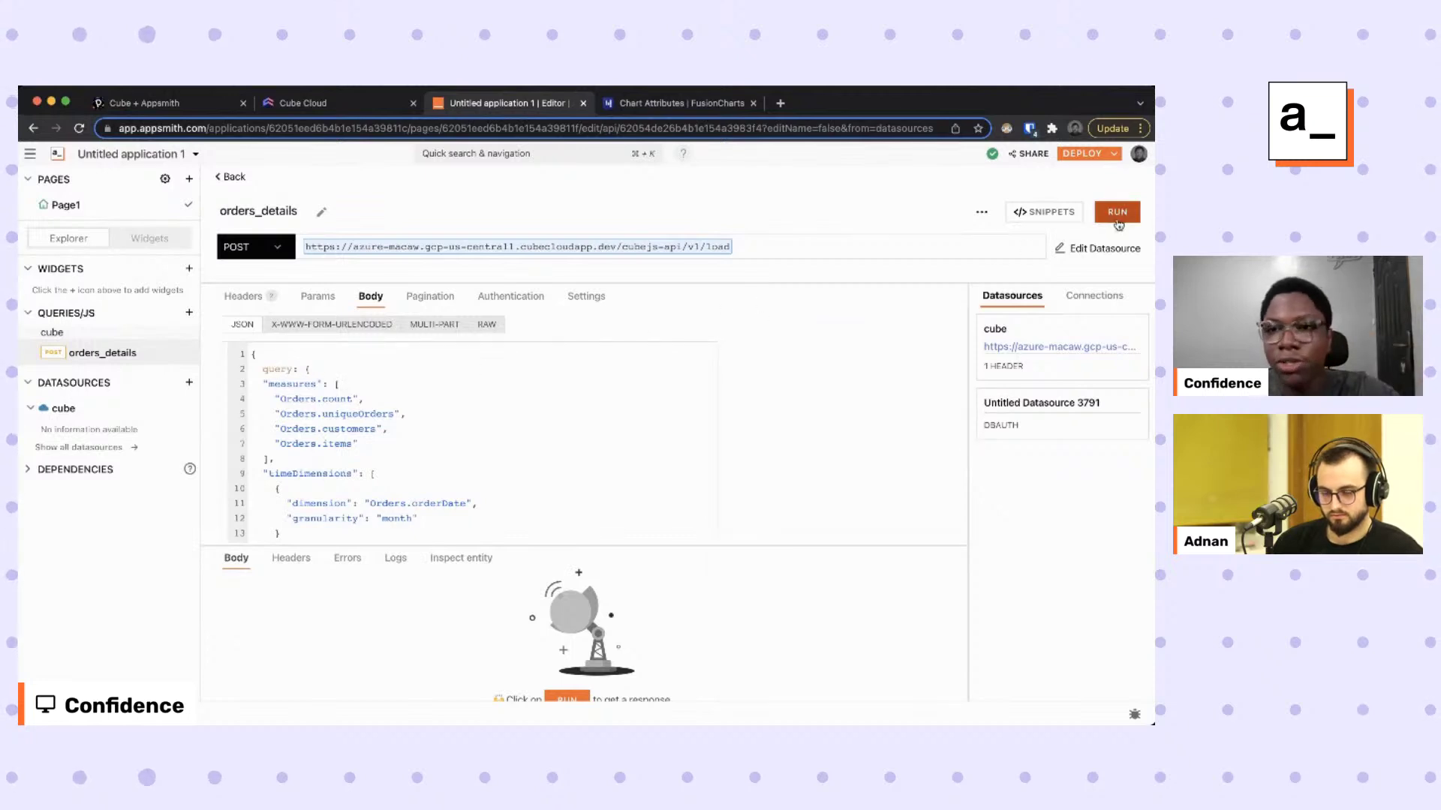
click(1118, 212)
scroll(502, 607, down, 20)
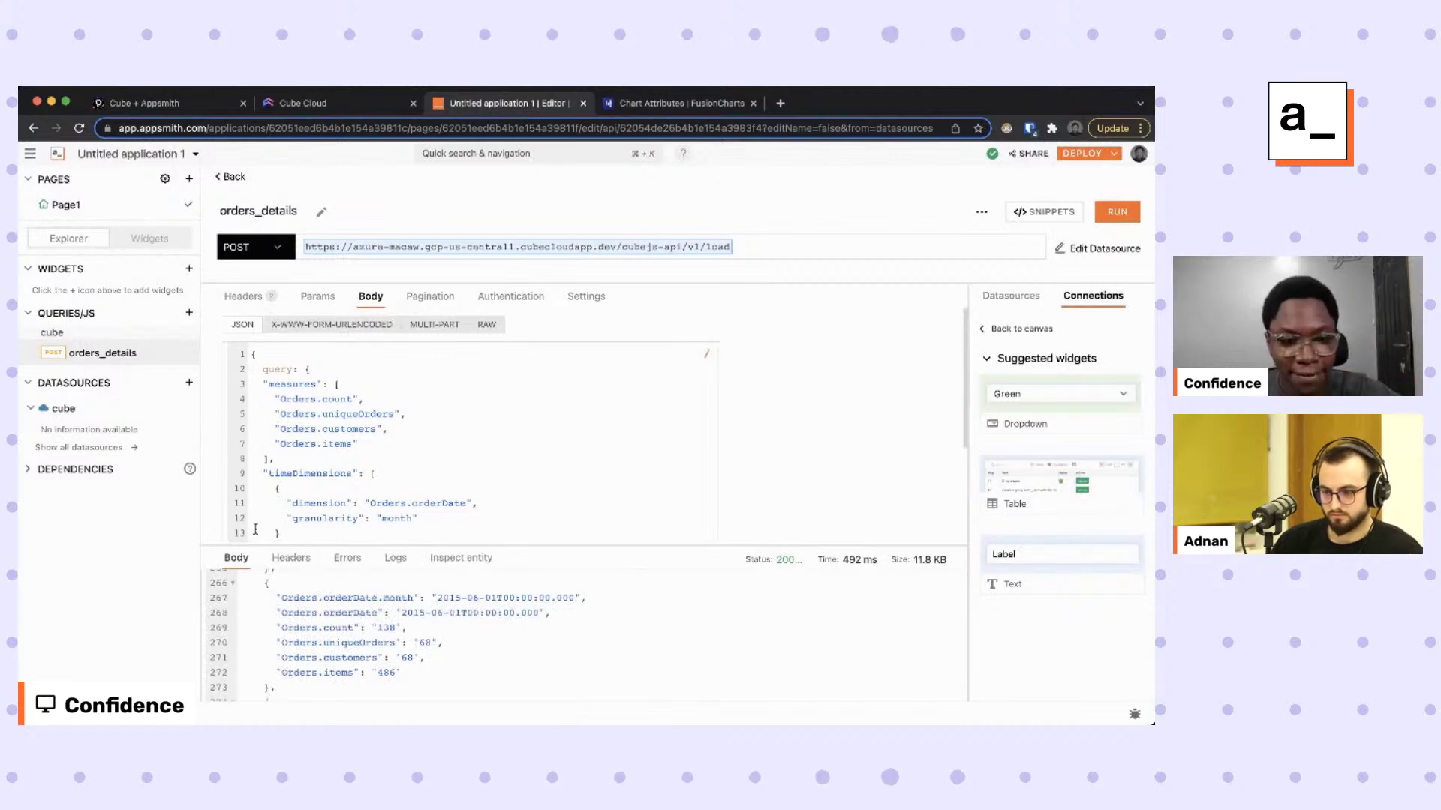
drag(565, 546, 565, 306)
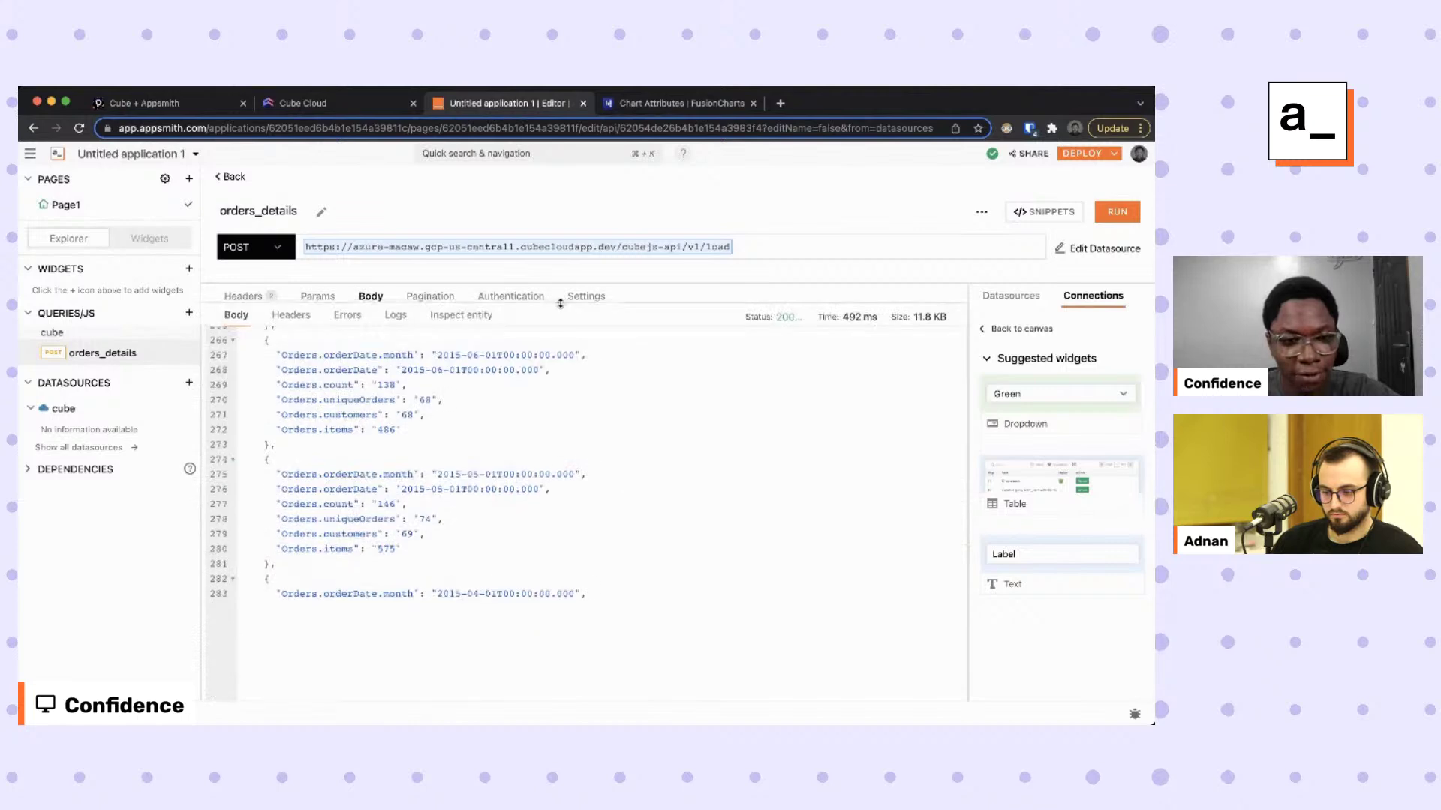
scroll(440, 567, down, 10)
scroll(440, 567, up, 20)
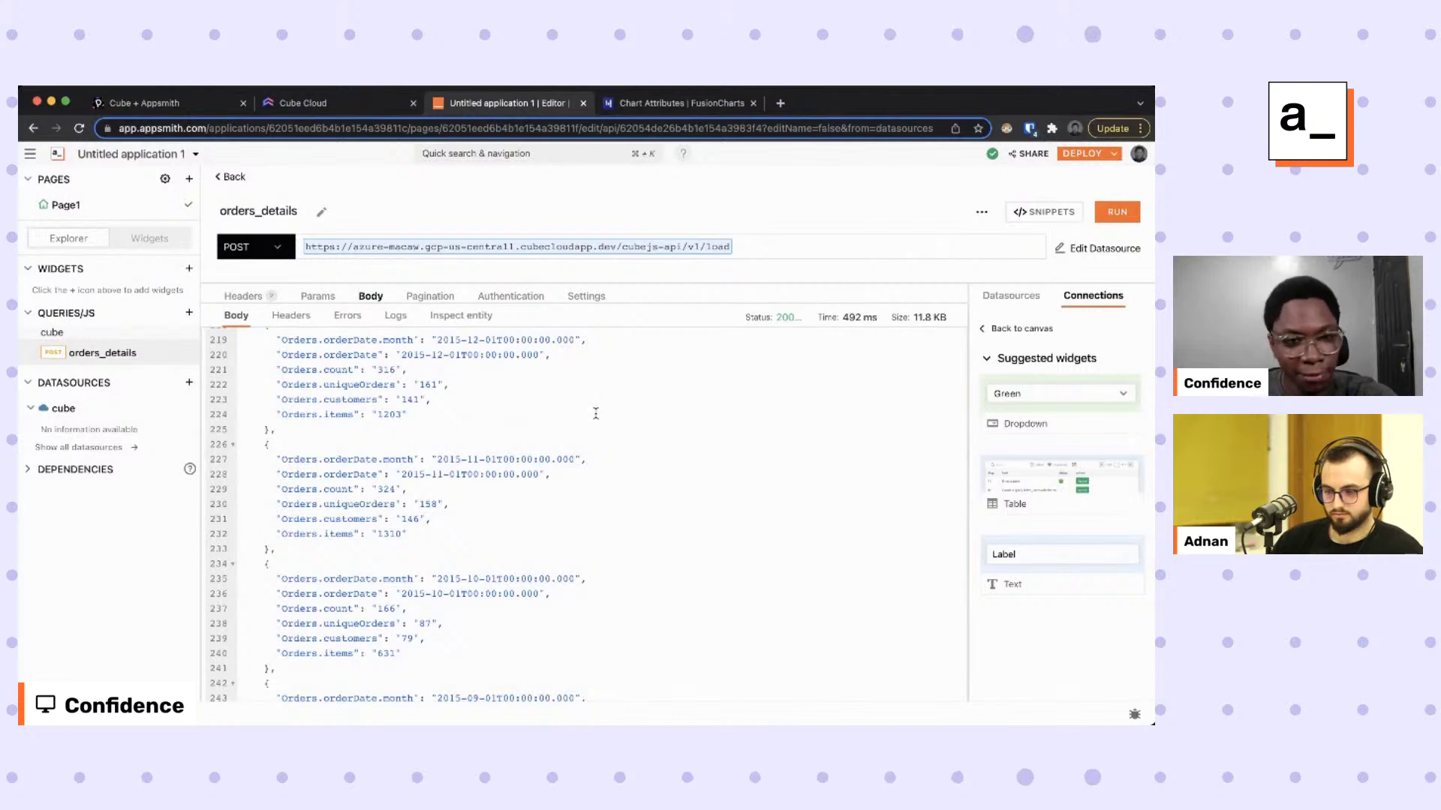
Add a table fed by the orders_details response, then size and position it on the canvas.
click(1038, 497)
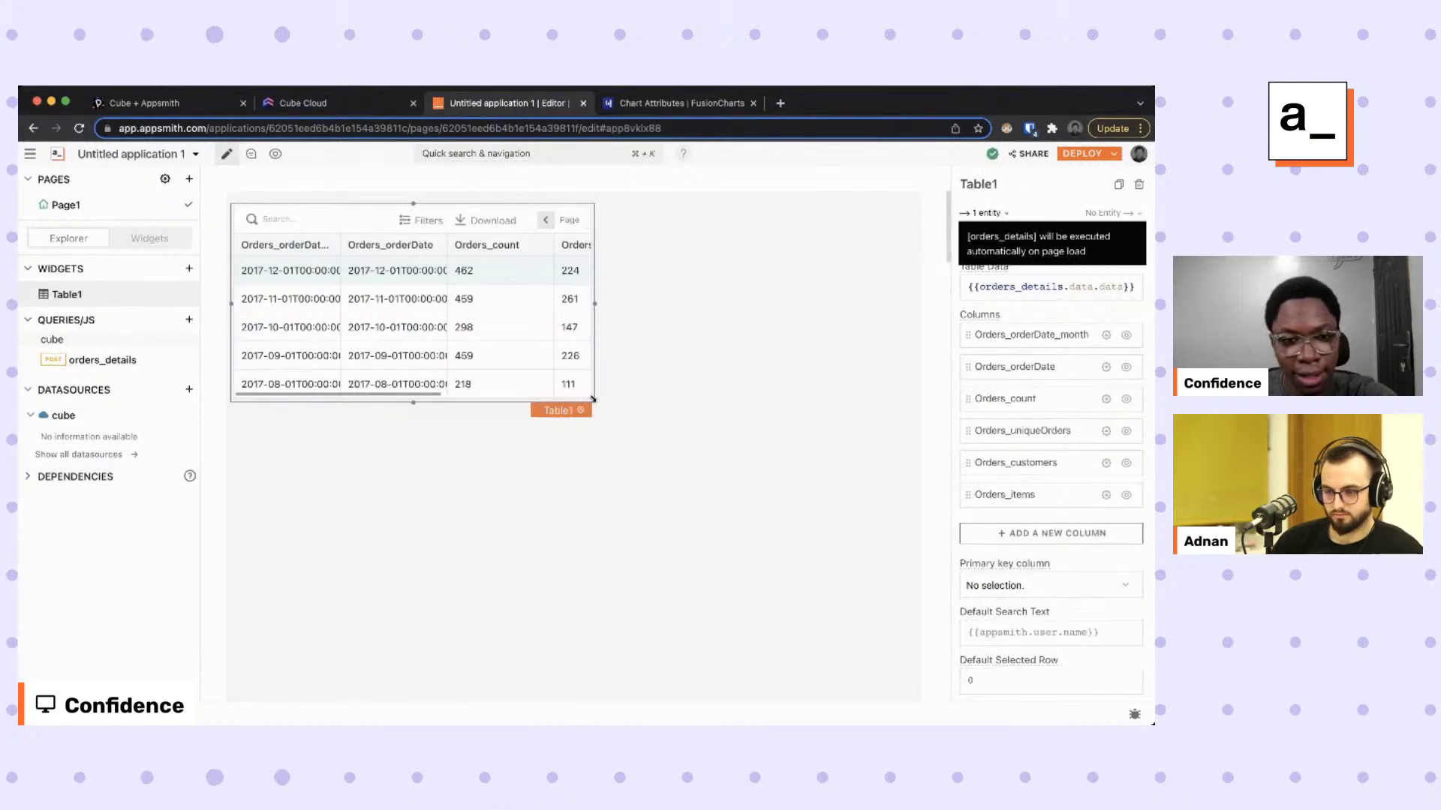
drag(596, 403, 893, 537)
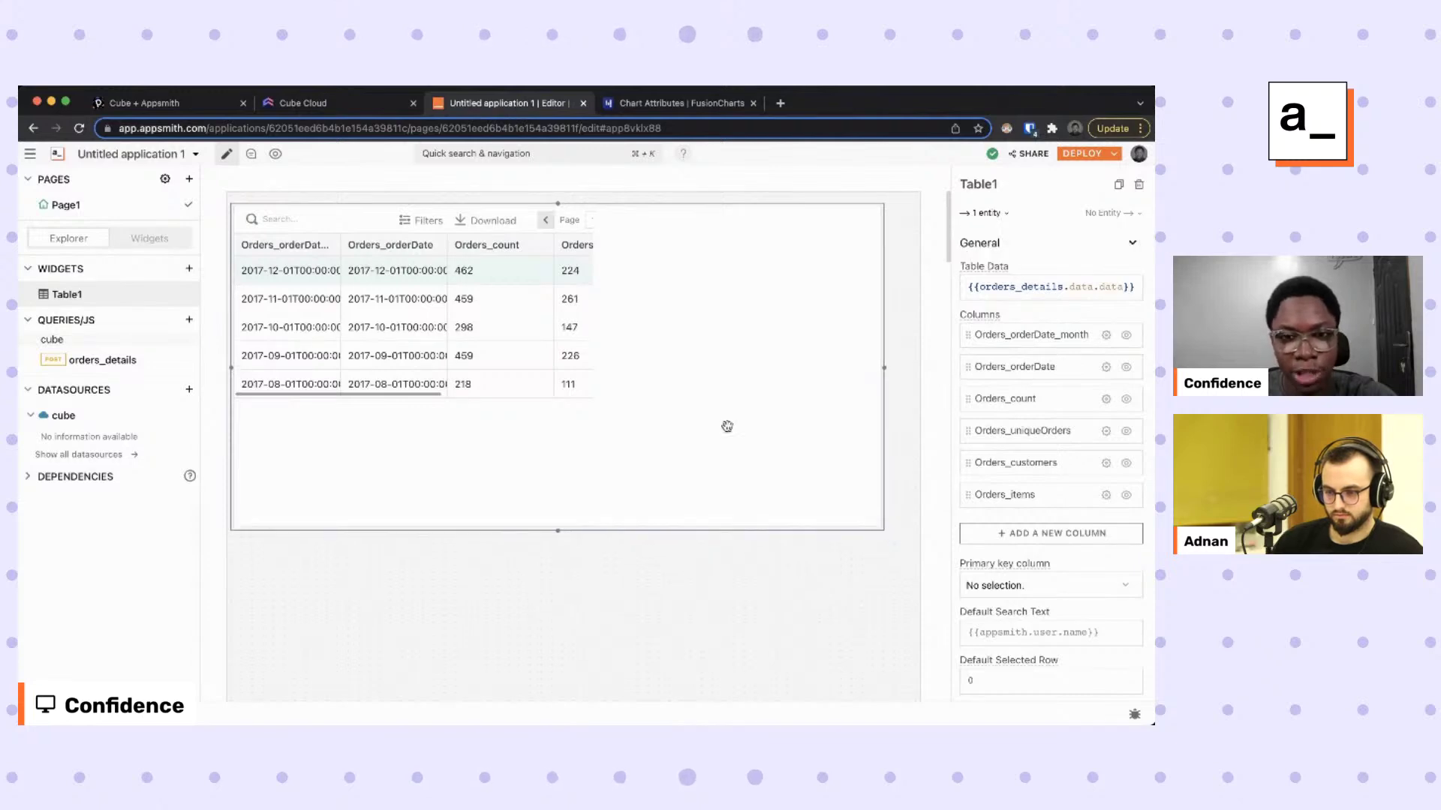
drag(685, 228, 659, 277)
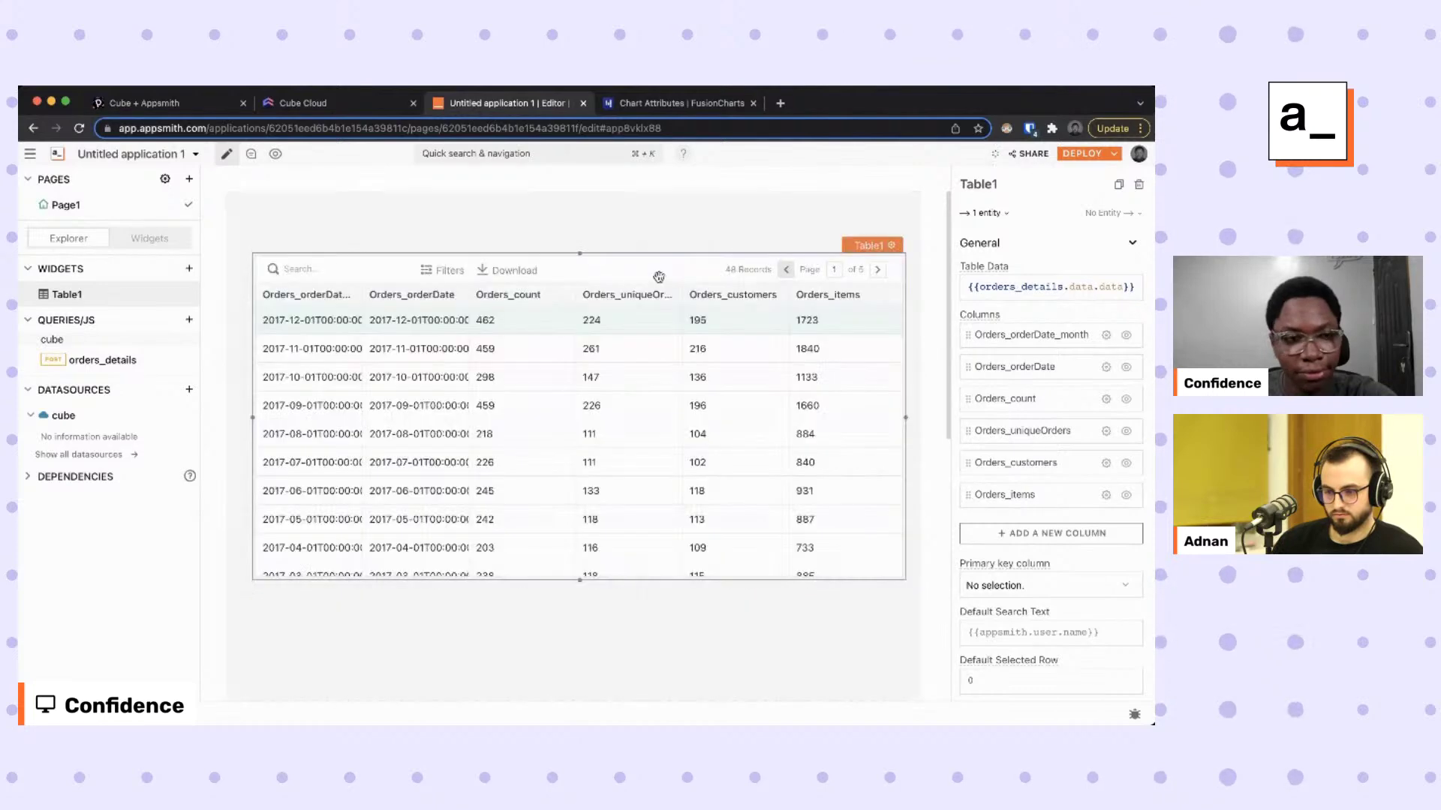
drag(906, 419, 896, 418)
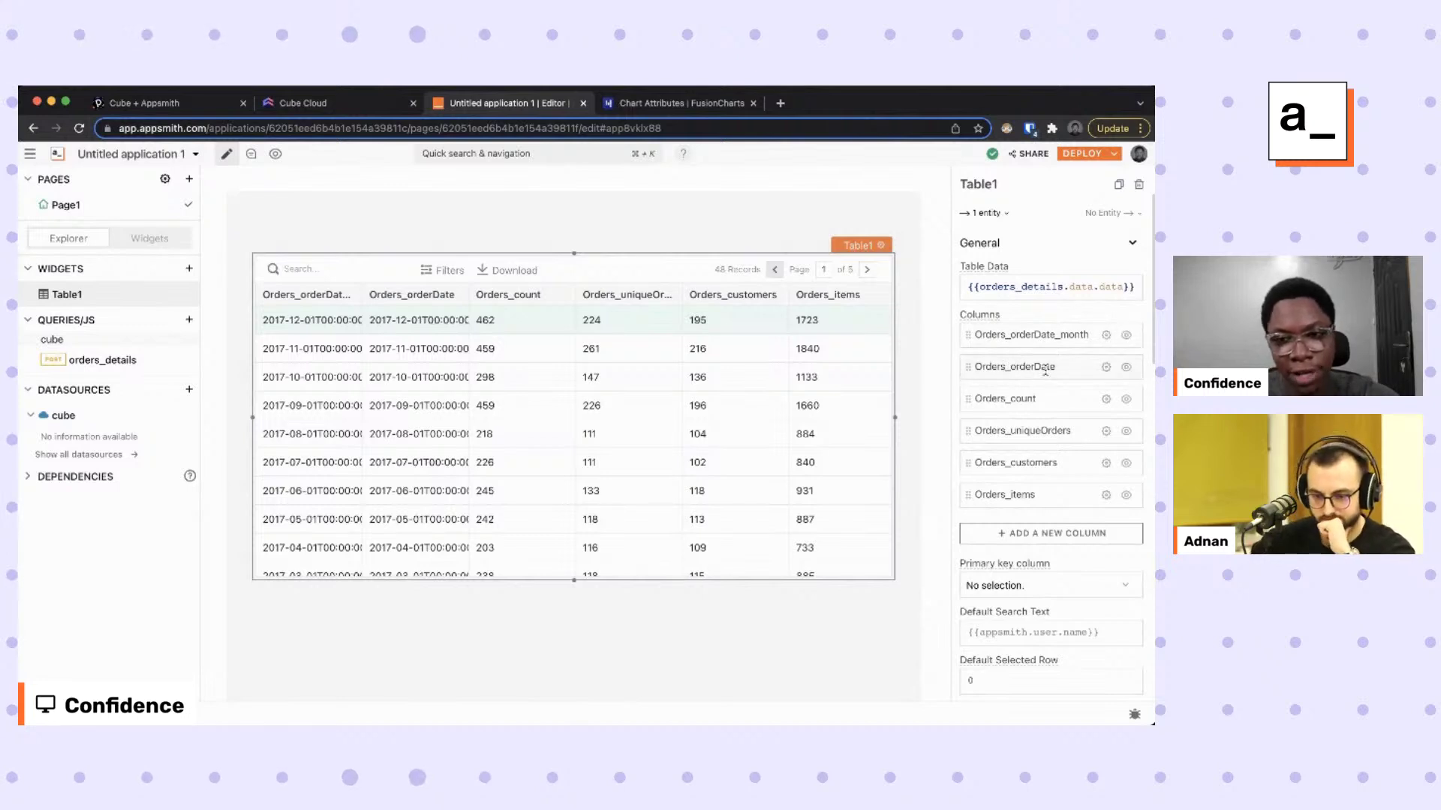
Hide the Orders_orderDate_month column and widen Orders_orderDate to show full timestamps.
click(1127, 337)
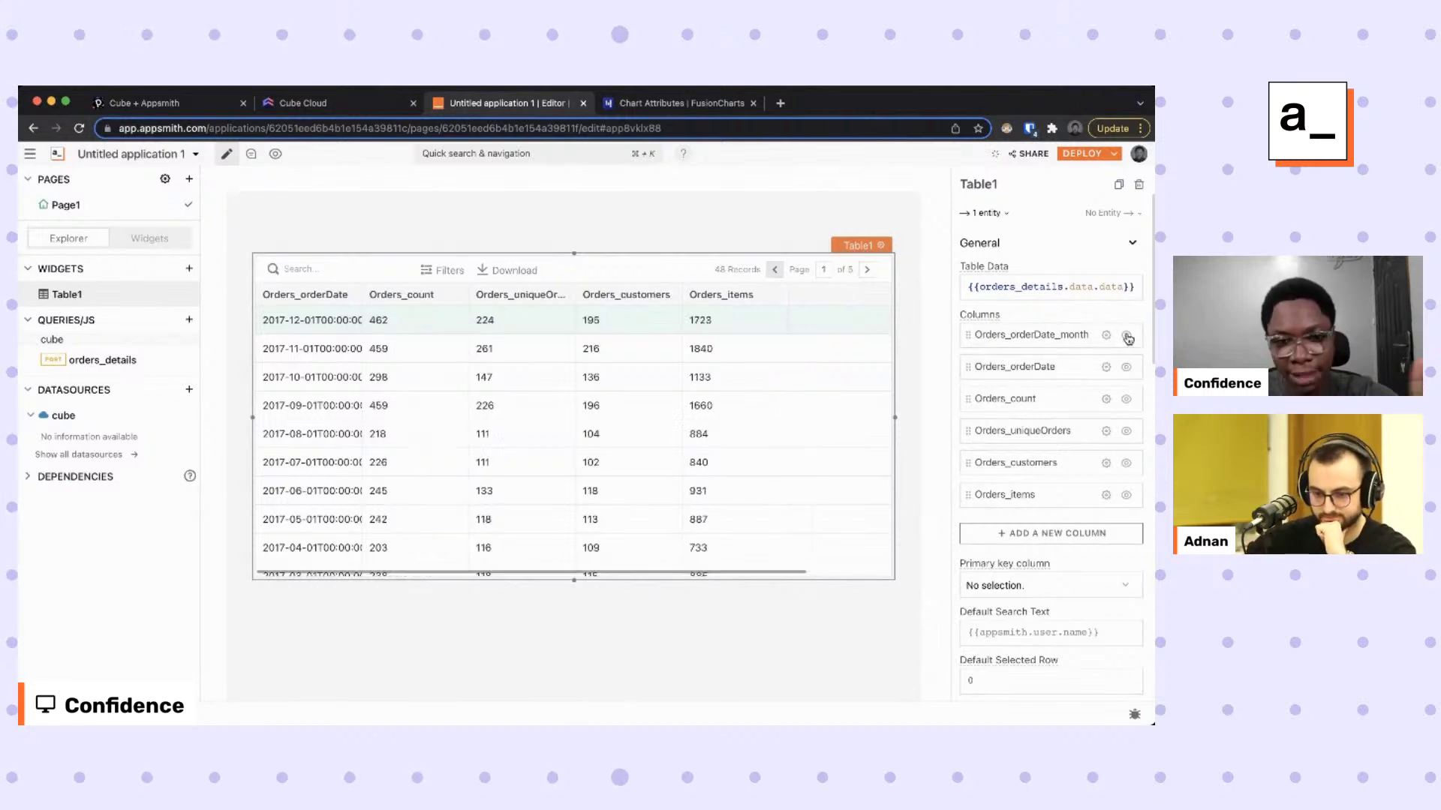
click(1033, 368)
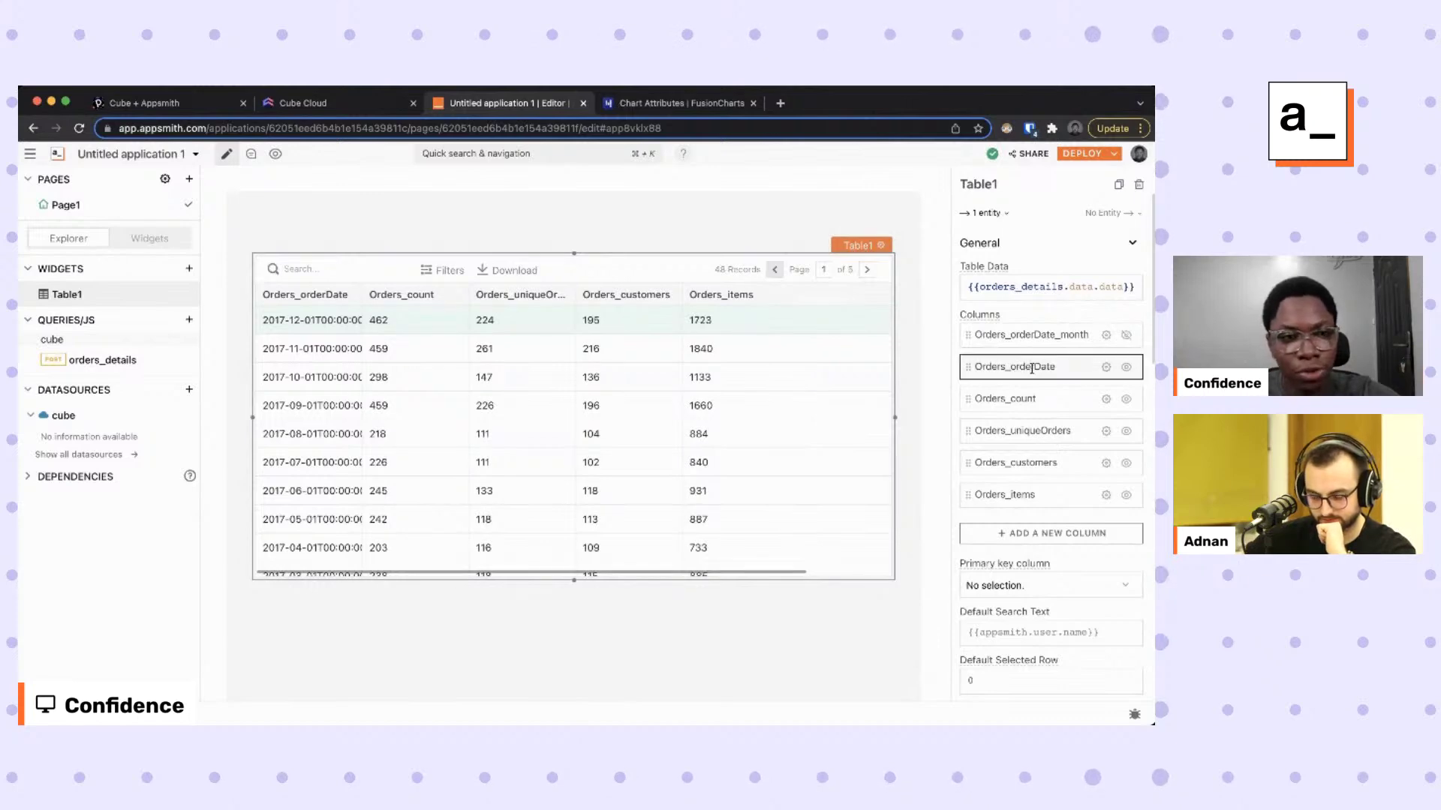
drag(367, 306, 493, 299)
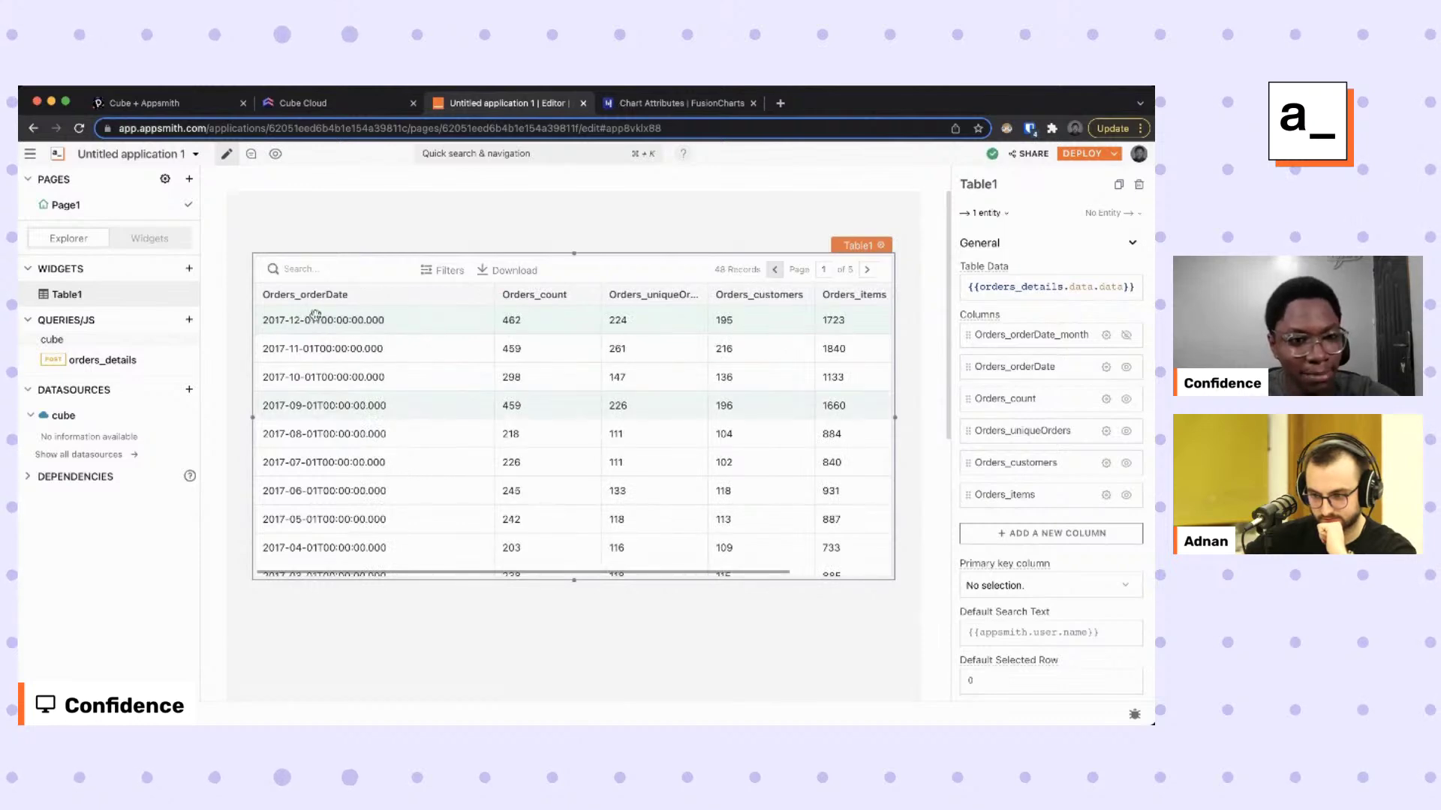
scroll(323, 419, down, 1)
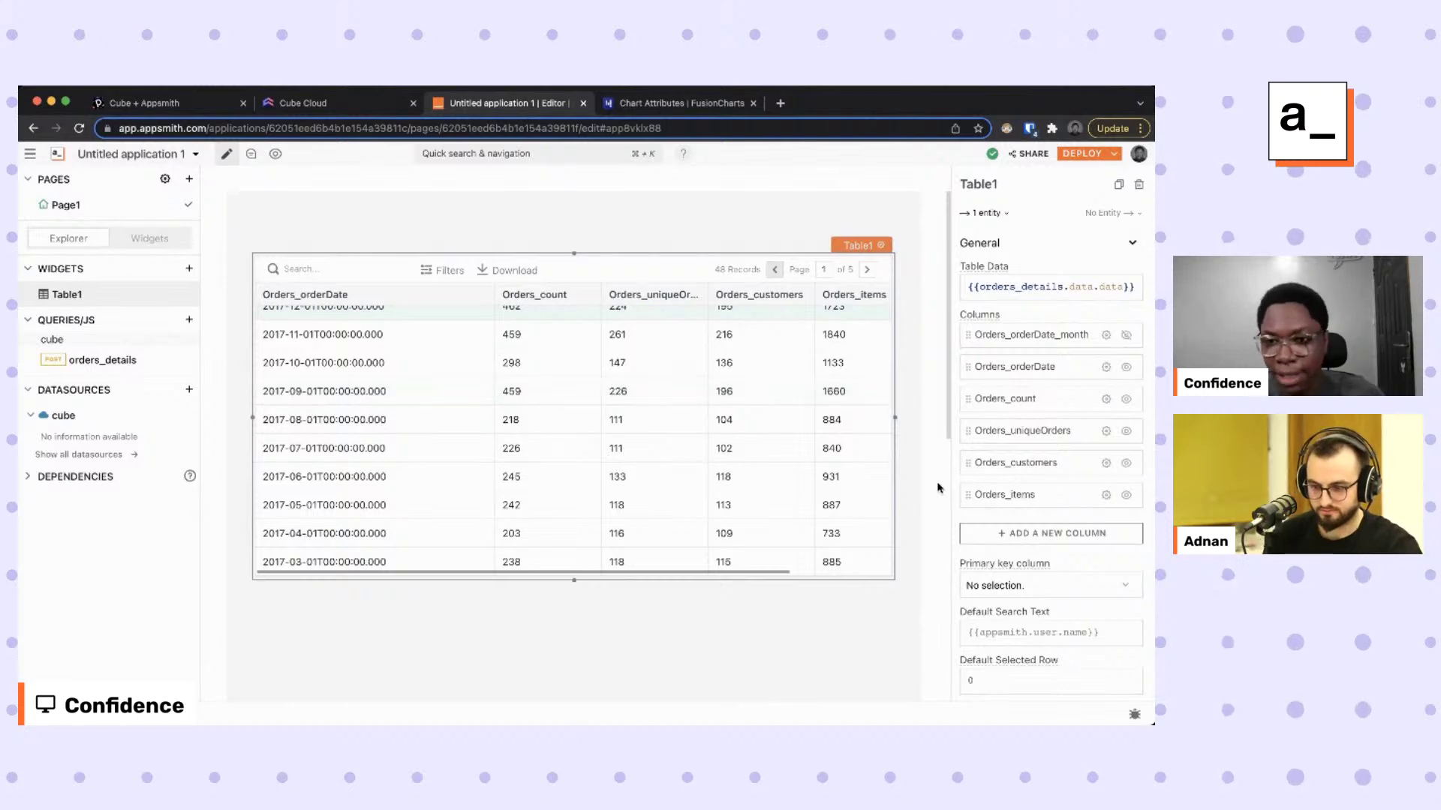
Set the Orders_orderDate column type to Date with display format Do MMM YYYY.
click(1105, 367)
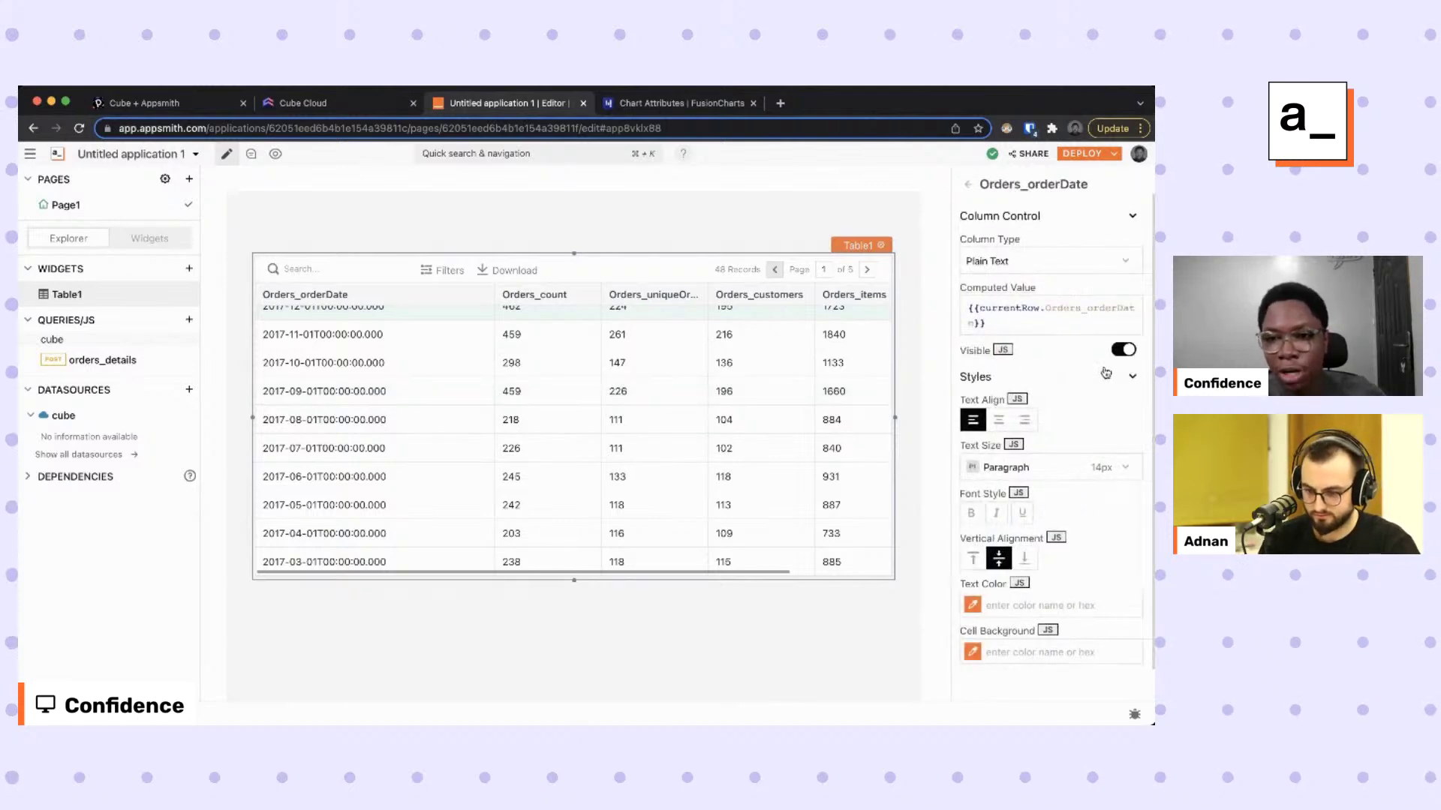
click(1051, 260)
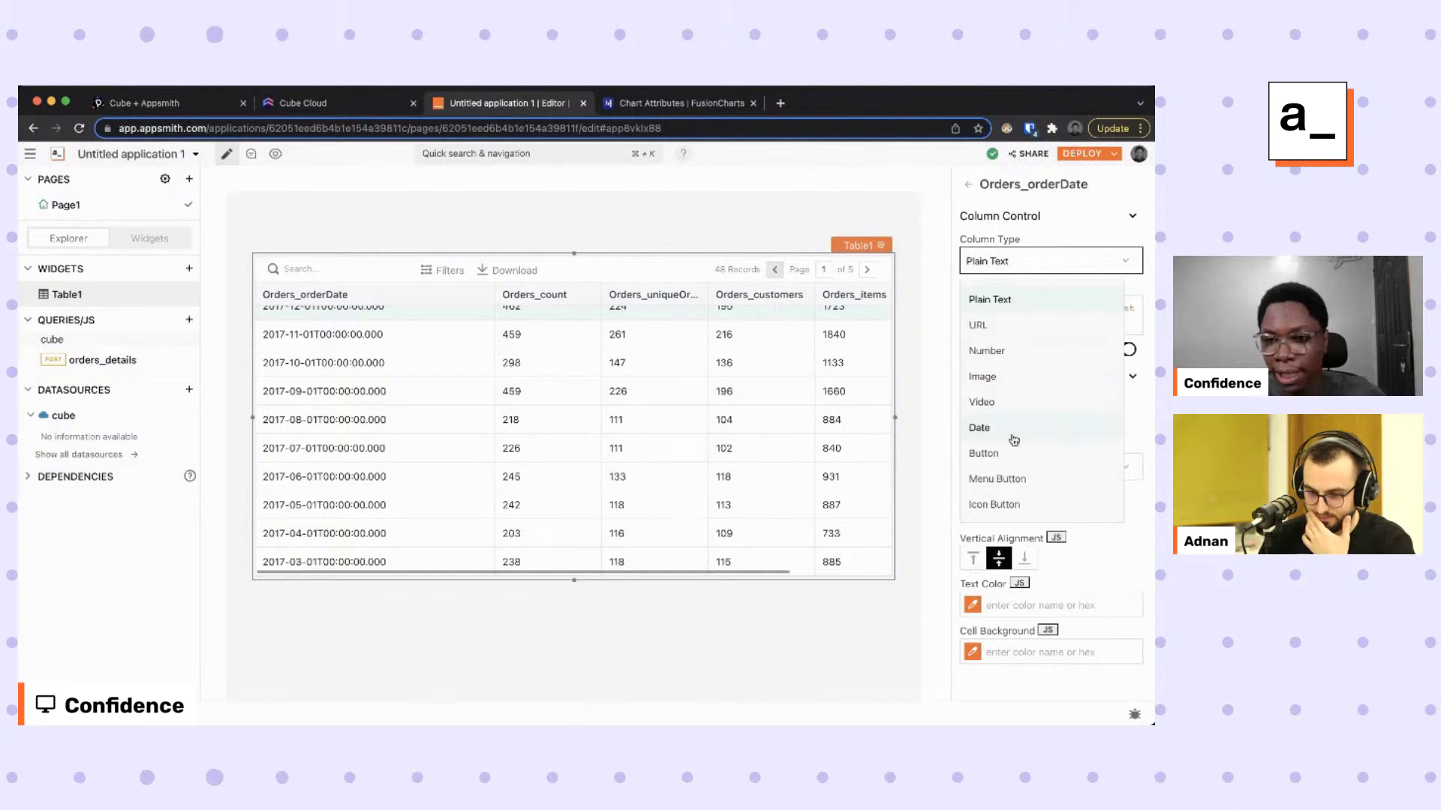
click(1012, 434)
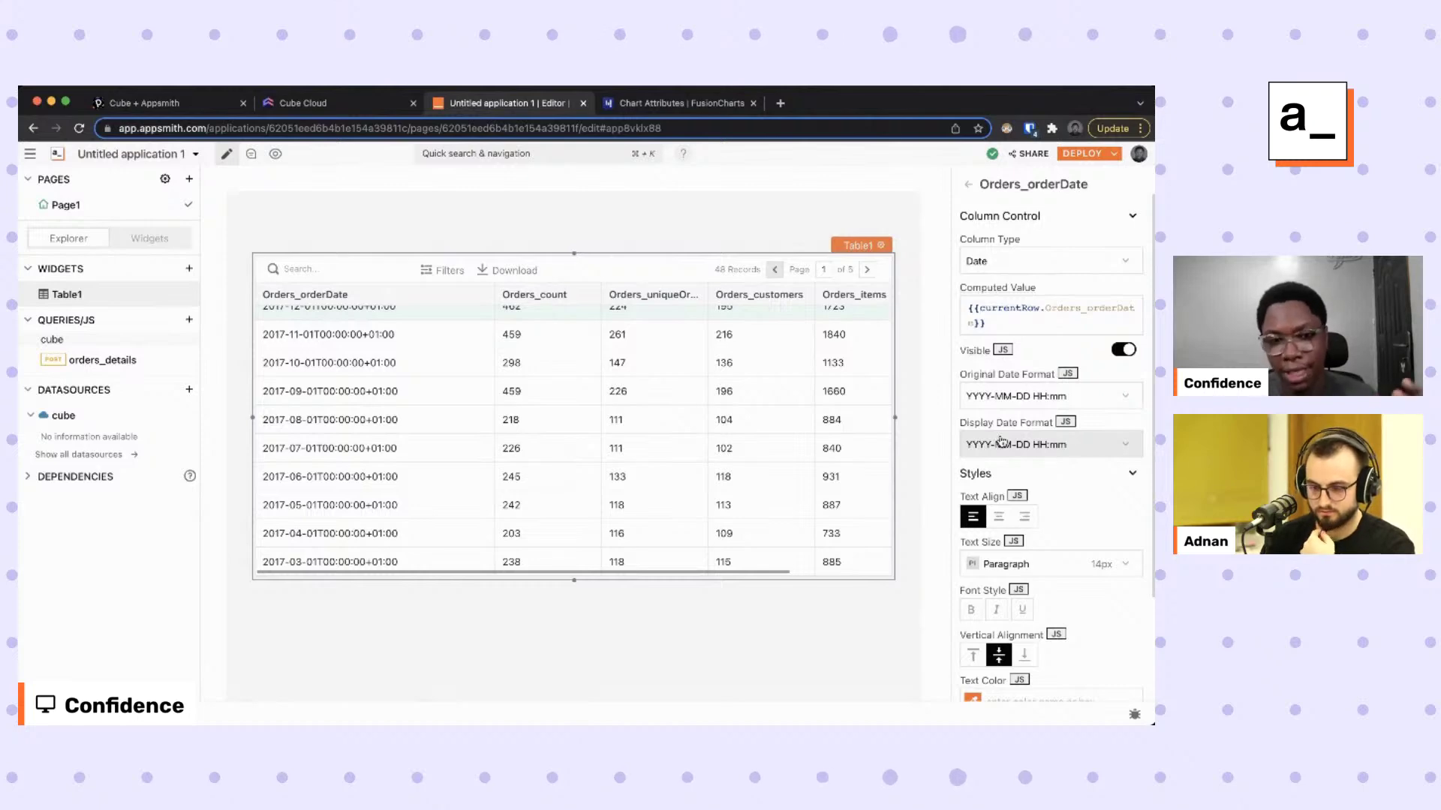
click(1001, 444)
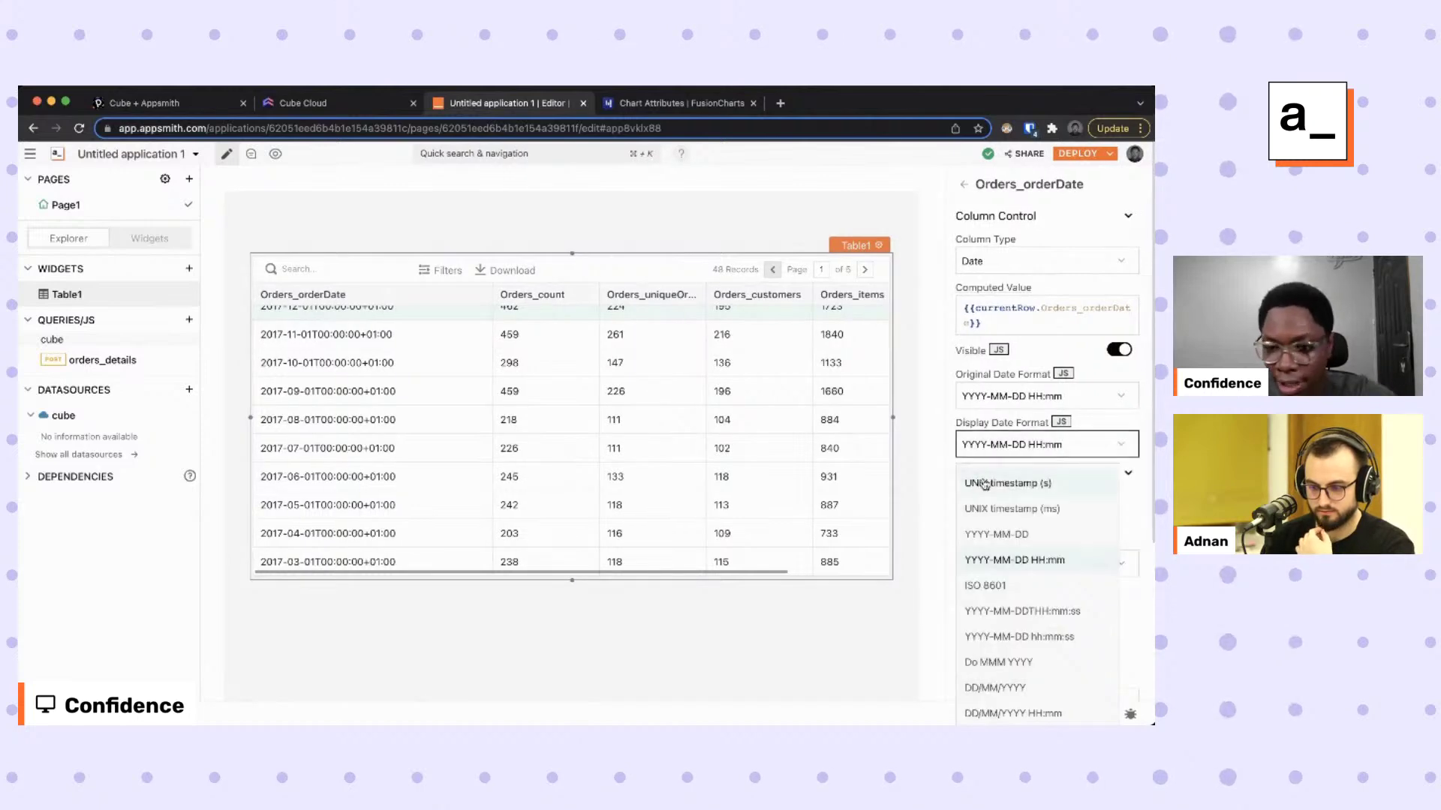
click(1002, 662)
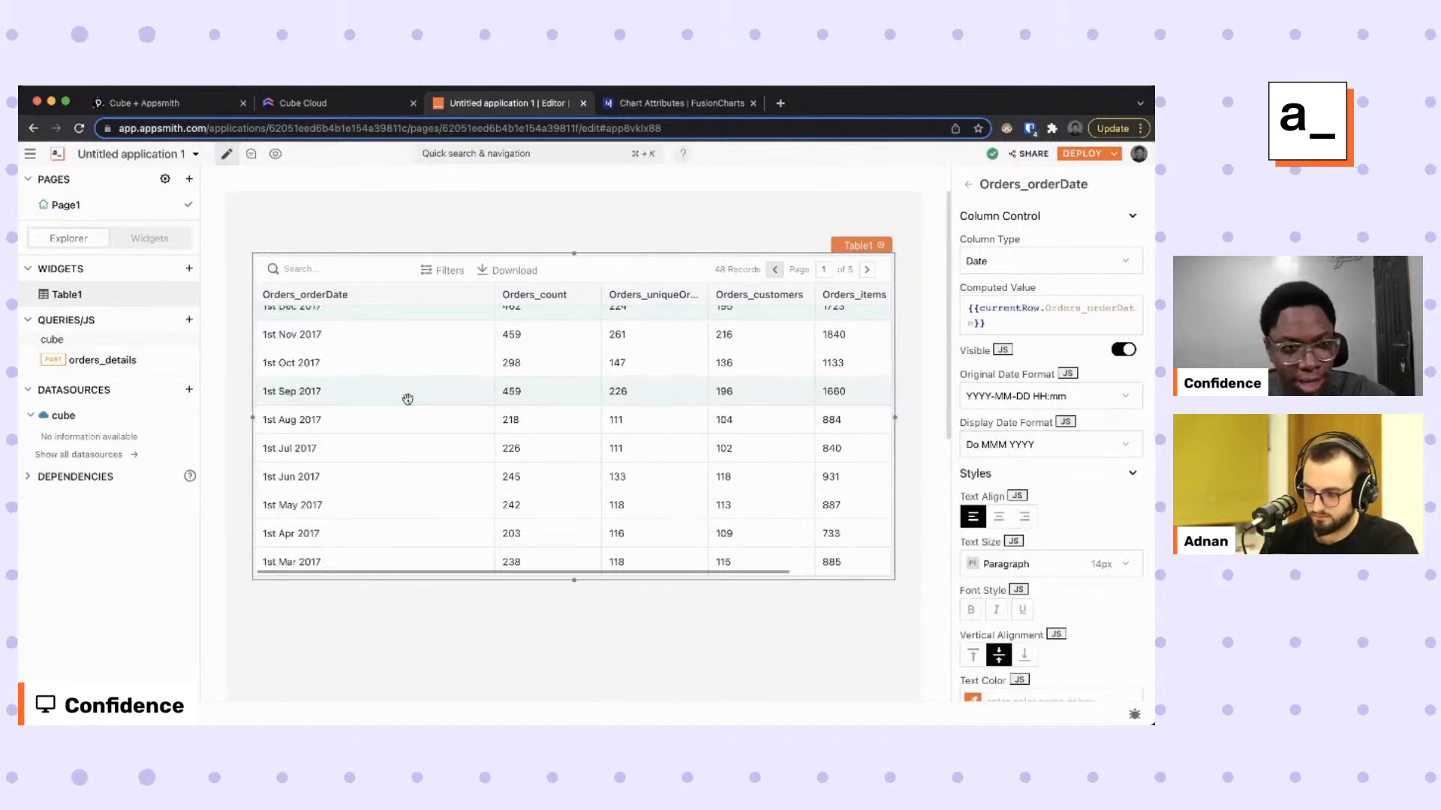
scroll(390, 390, up, 1)
scroll(347, 390, down, 10)
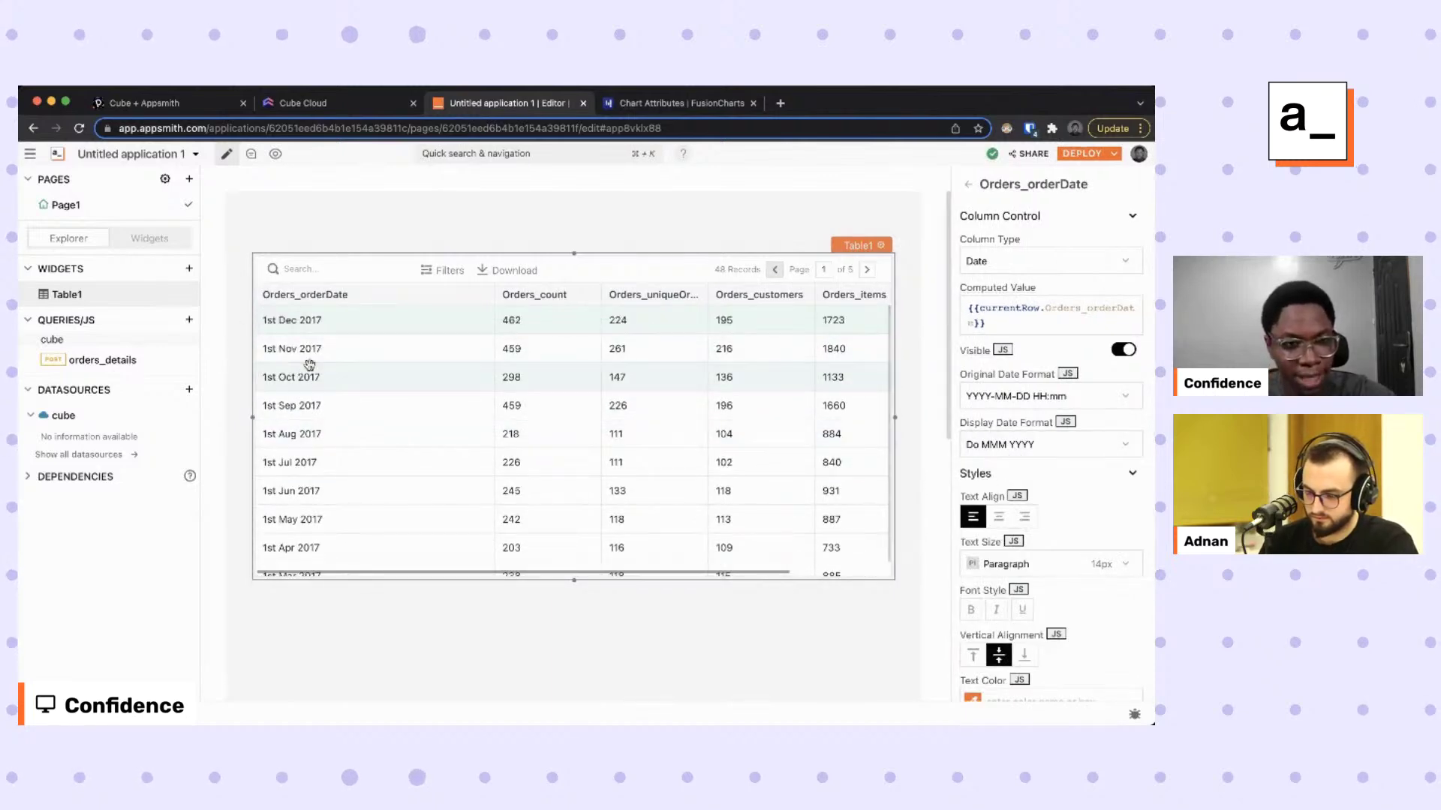
scroll(347, 413, up, 5)
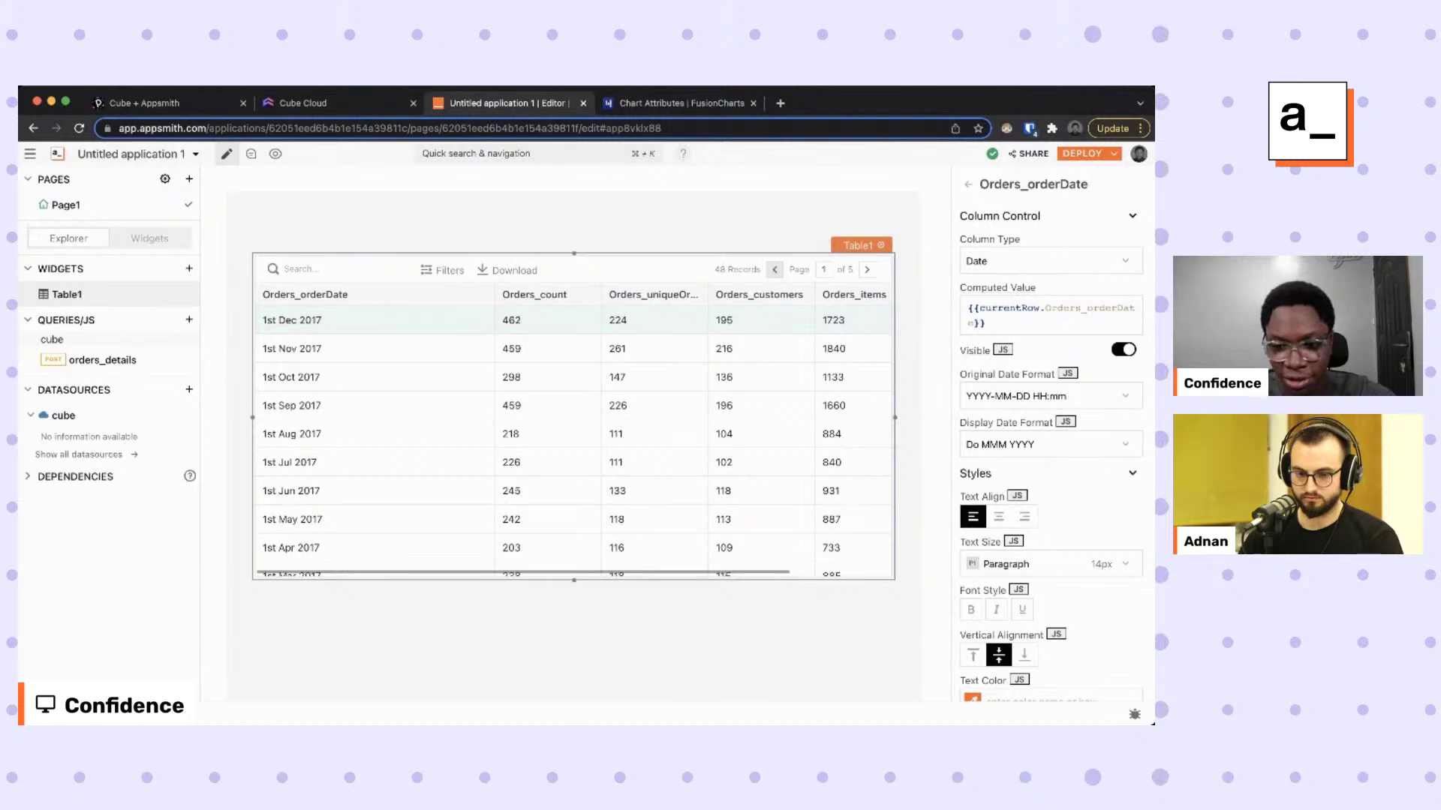
key(super+Tab)
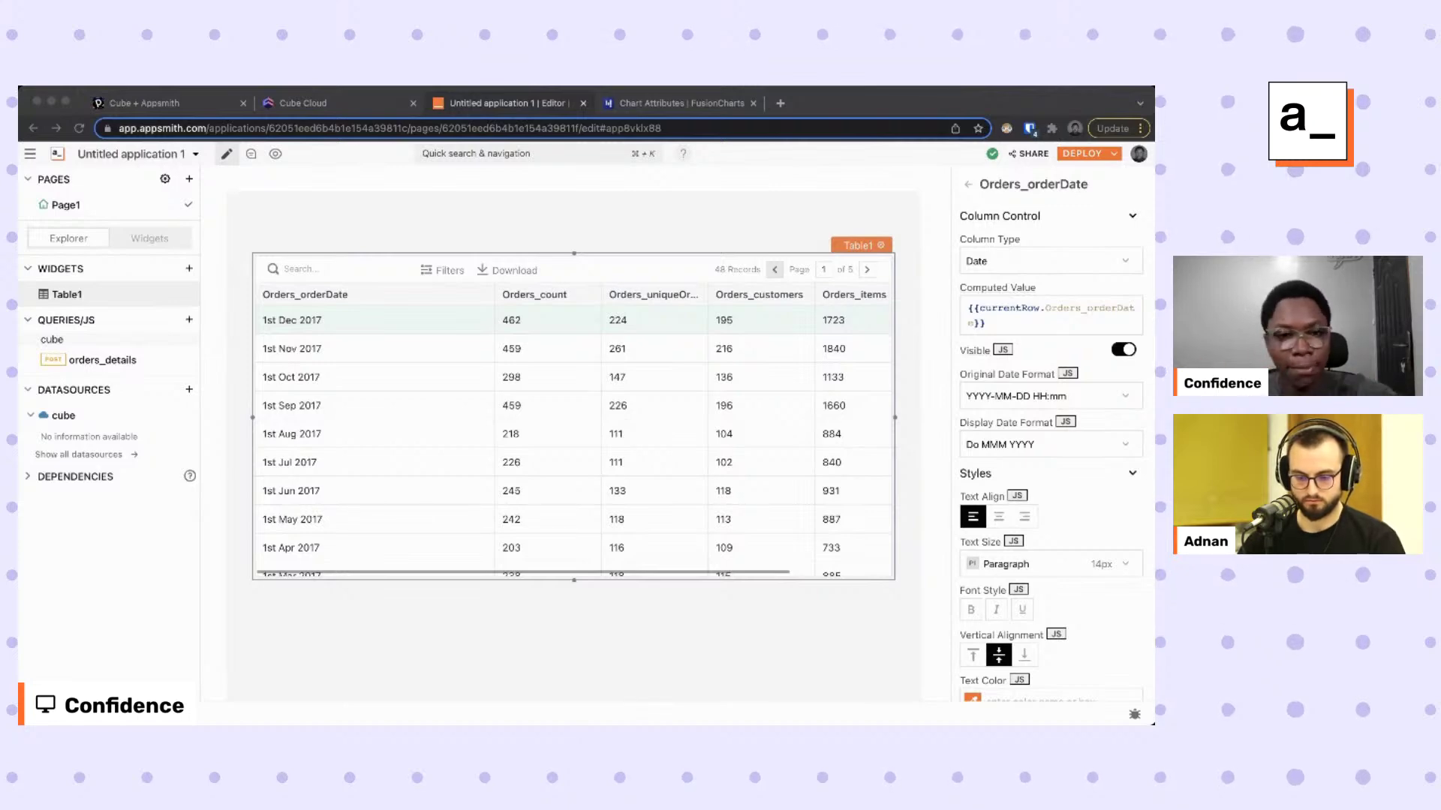
click(668, 653)
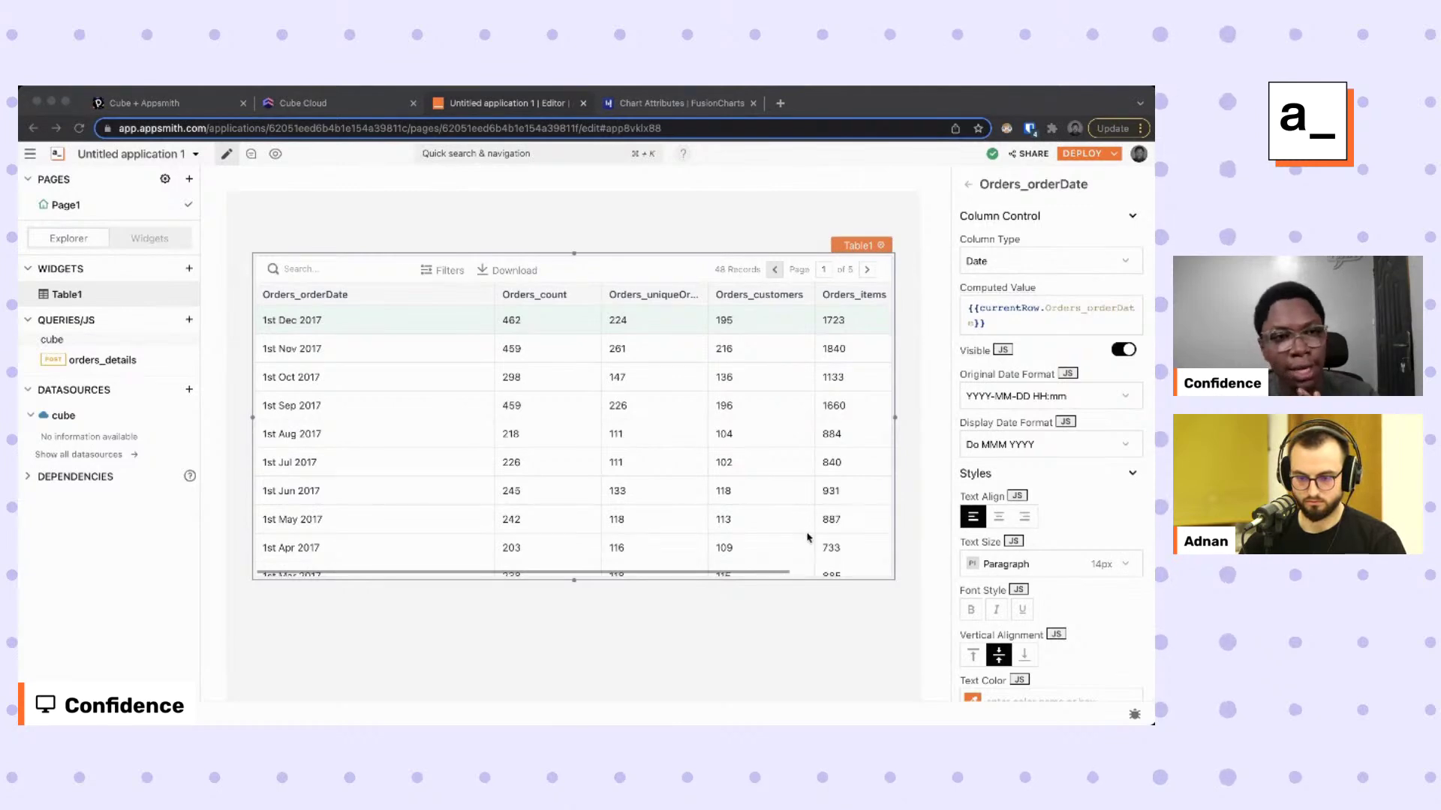
Switch to the Cube Cloud Playground showing the monthly orders JSON query.
click(357, 110)
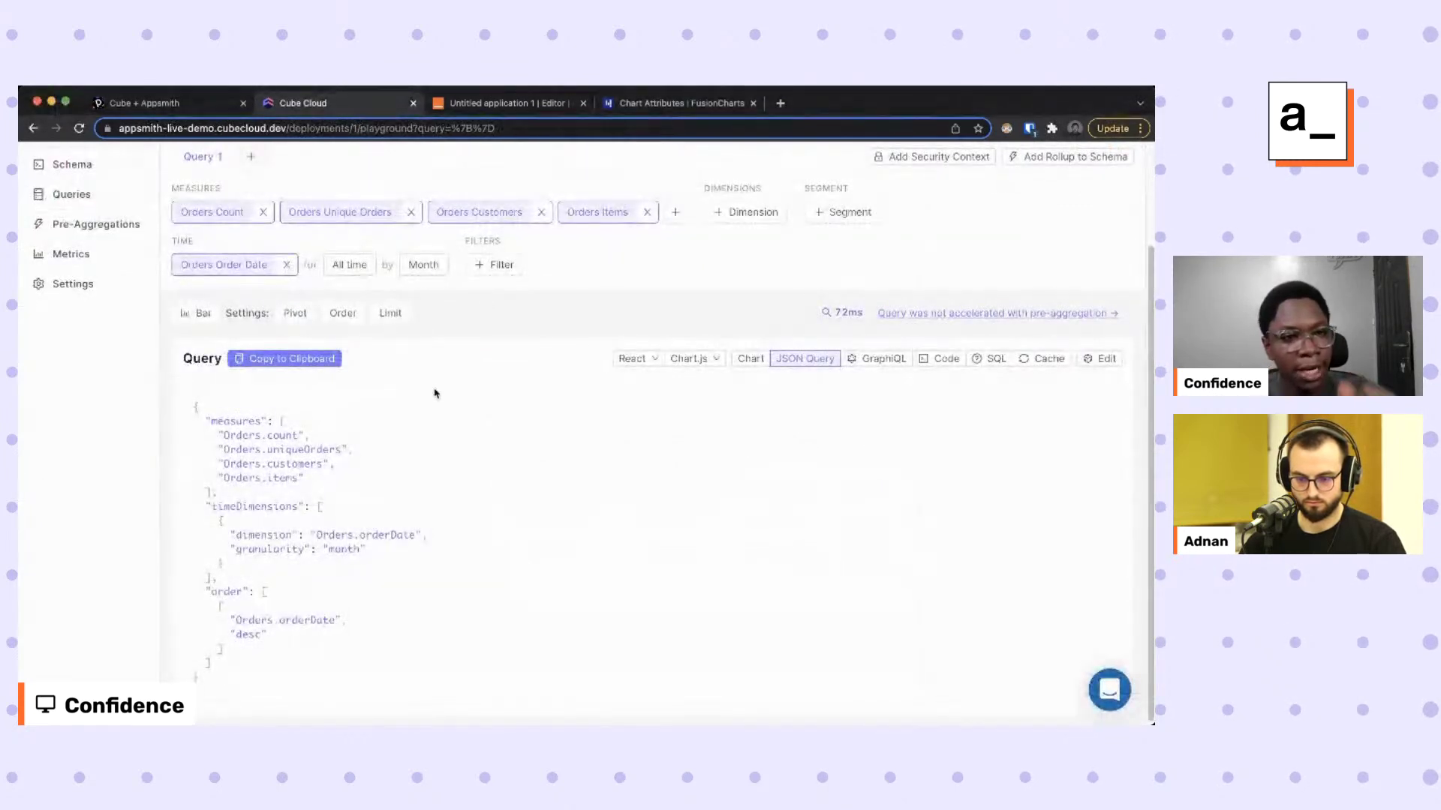
scroll(434, 391, up, 3)
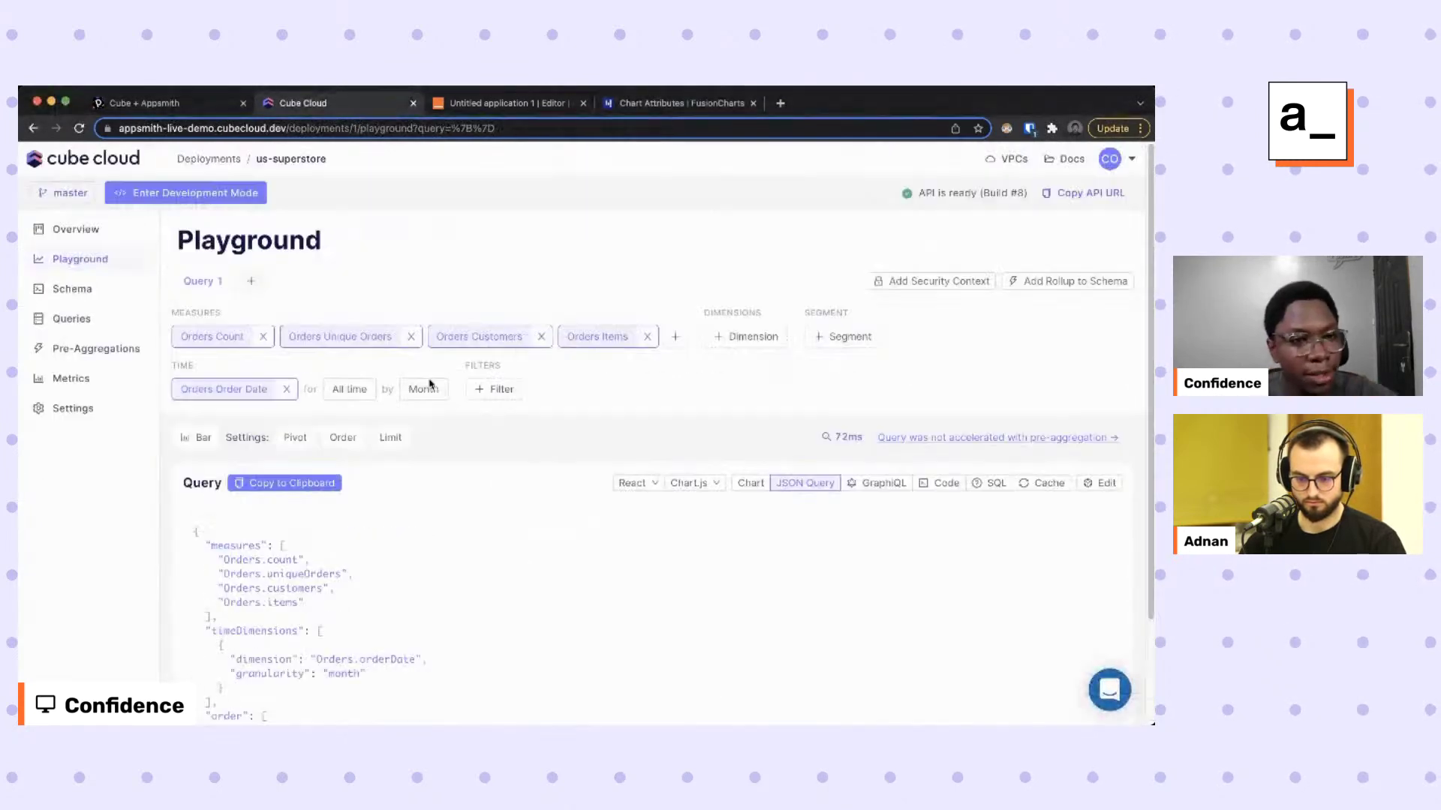
Build and run a new query of Orders Count by Orders State, without a time dimension.
click(255, 288)
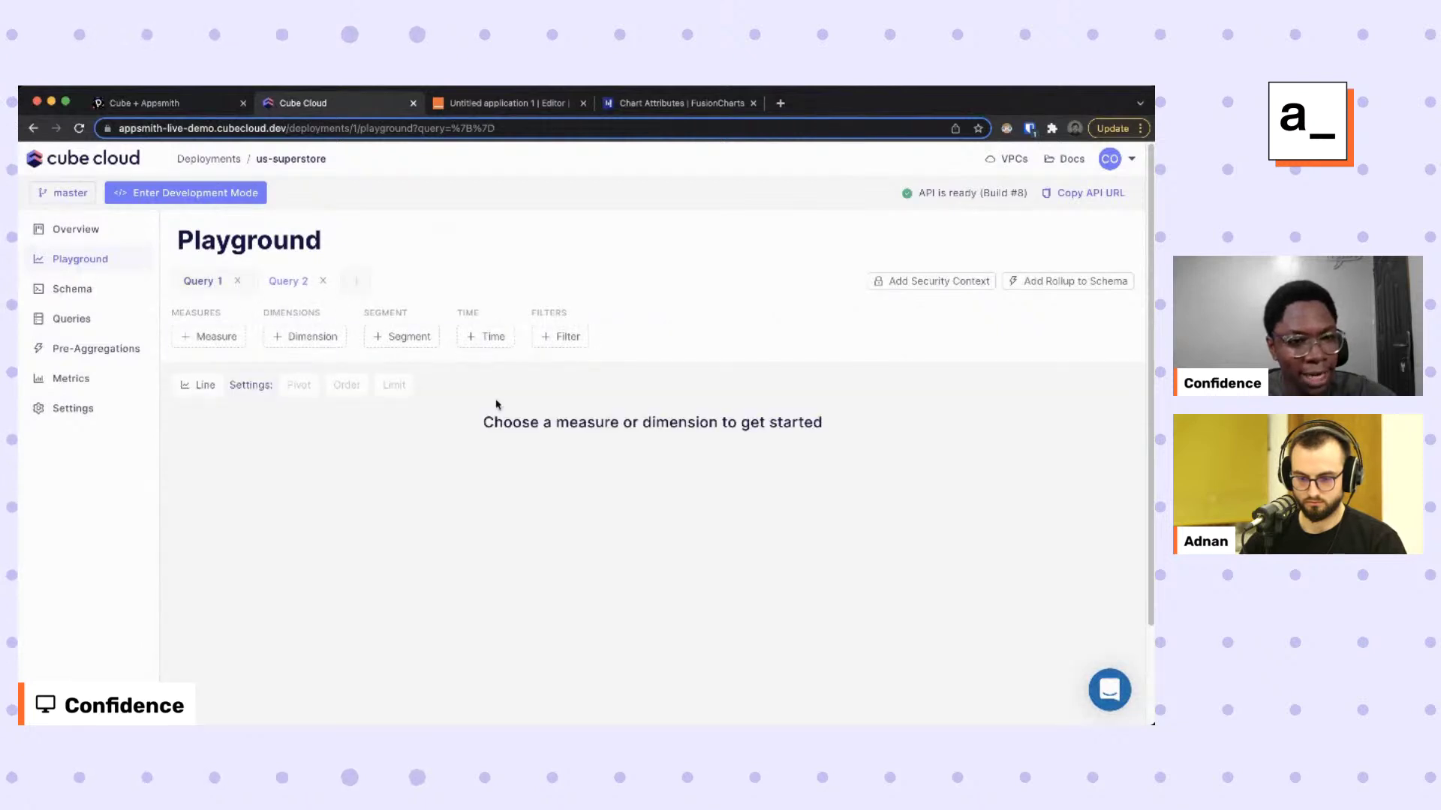
click(213, 337)
click(270, 435)
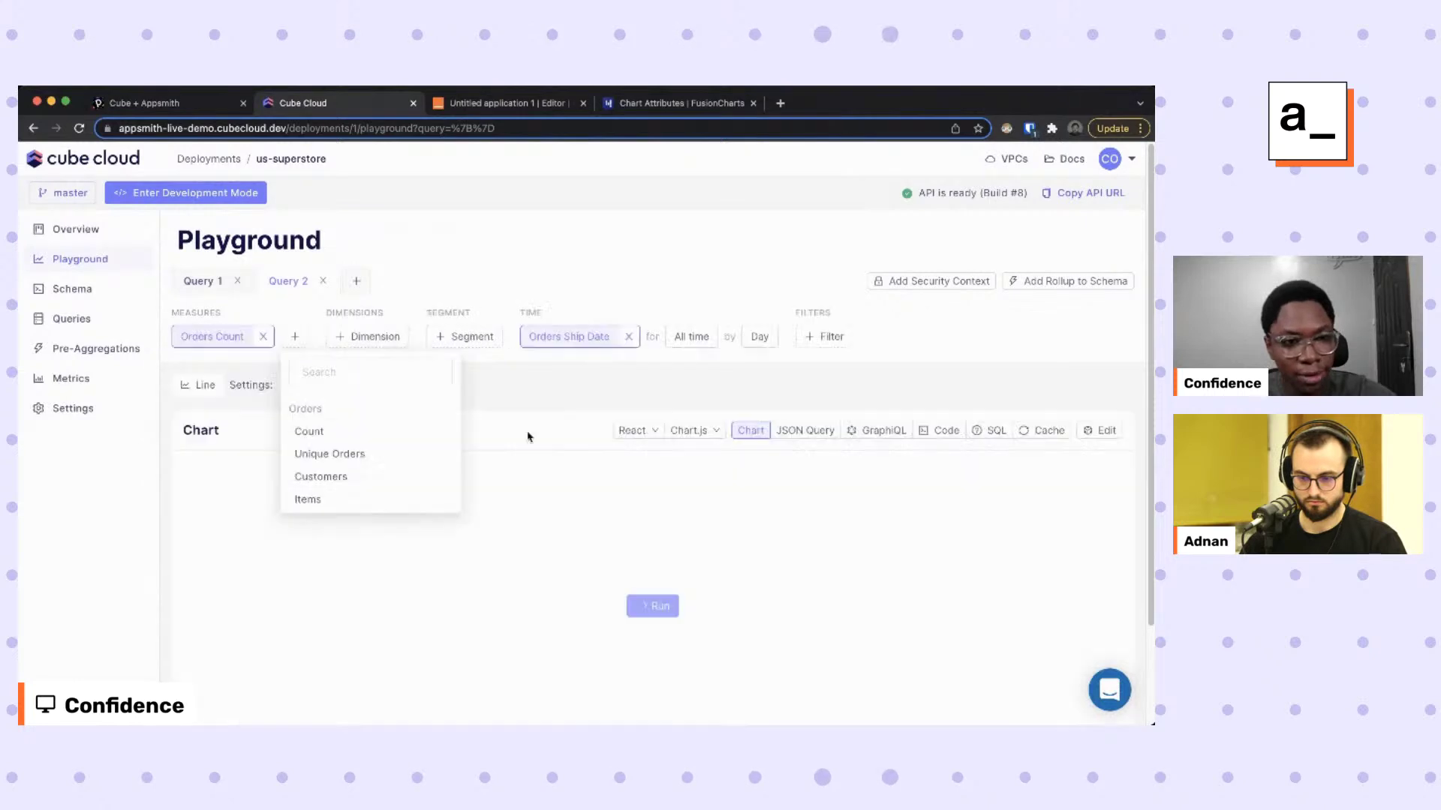
click(624, 337)
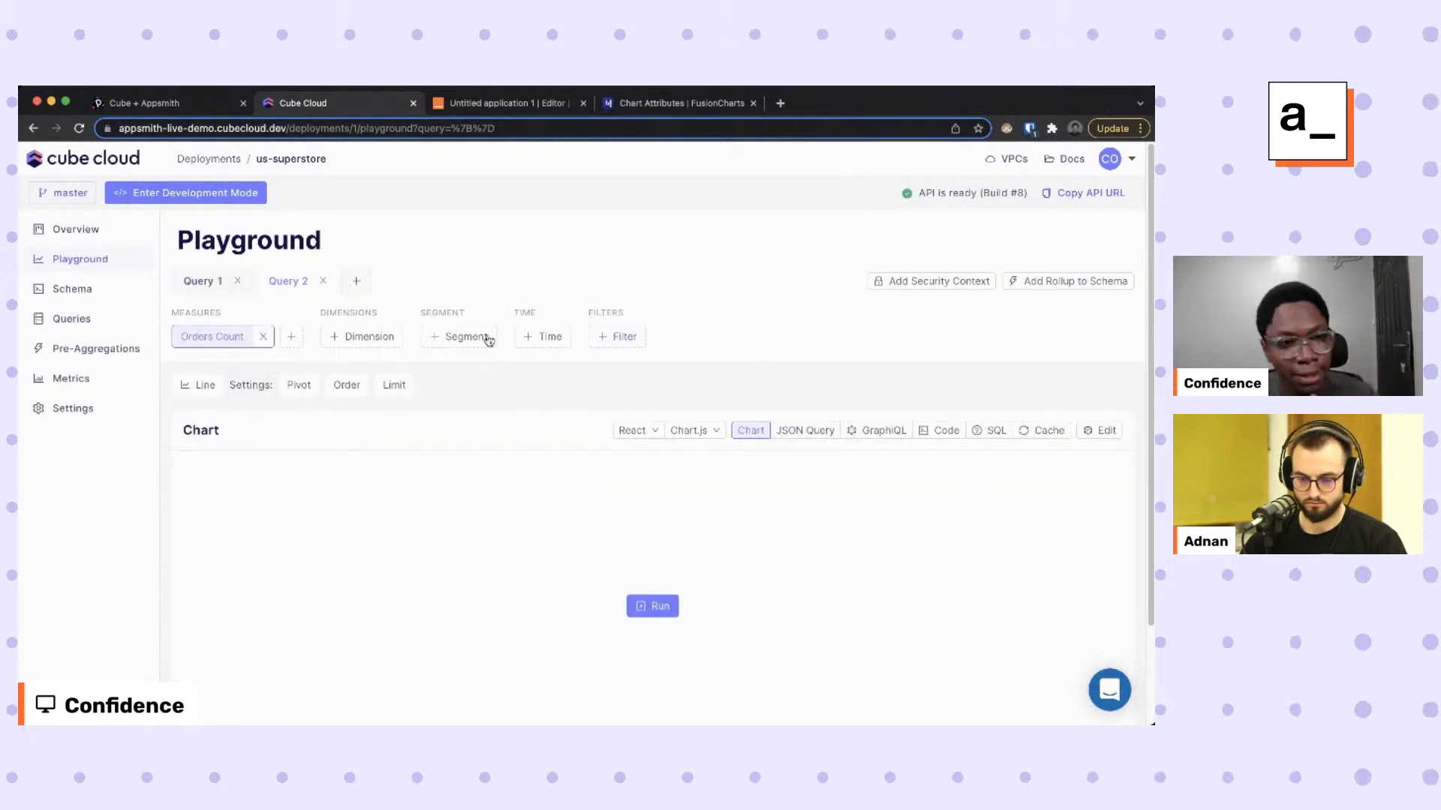
click(460, 340)
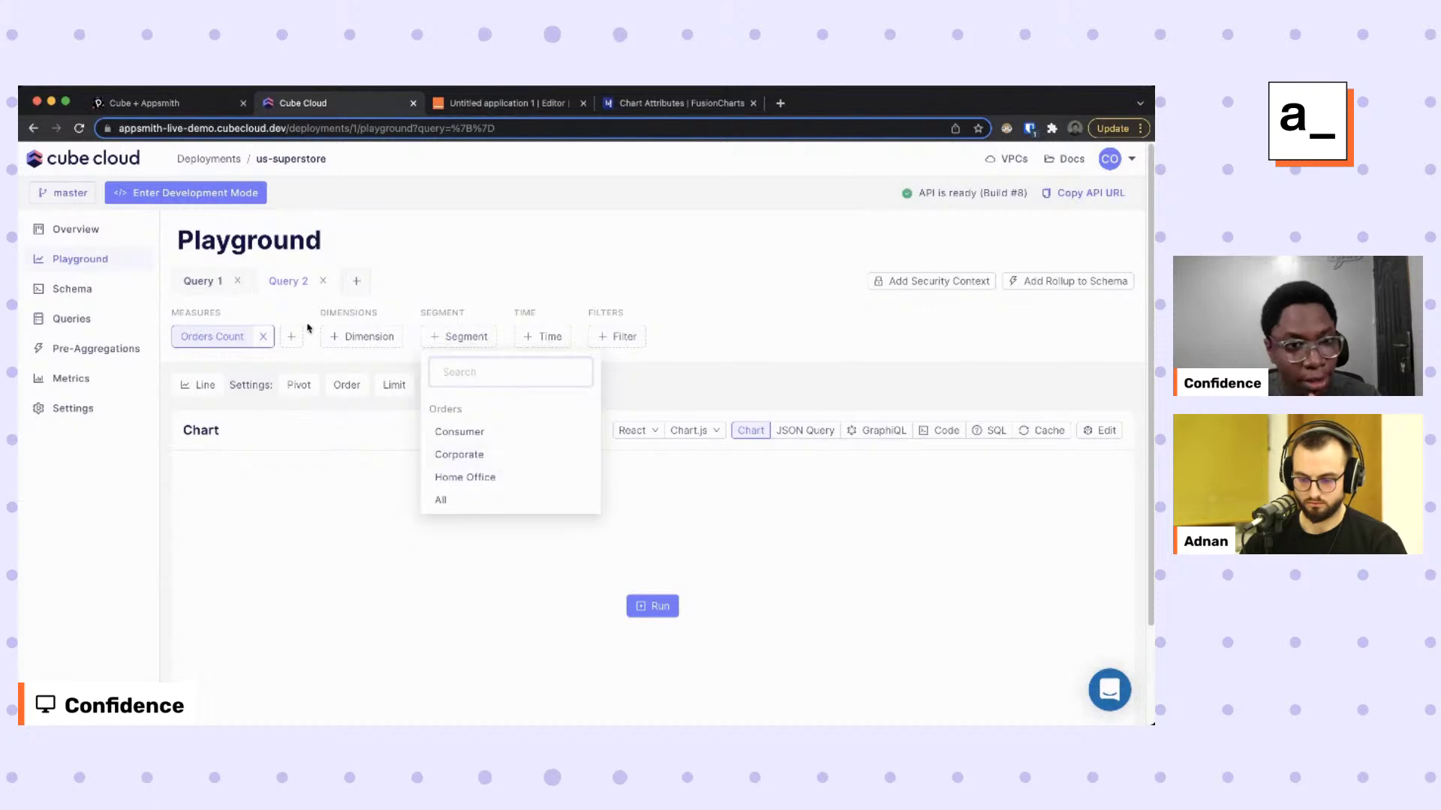
click(363, 338)
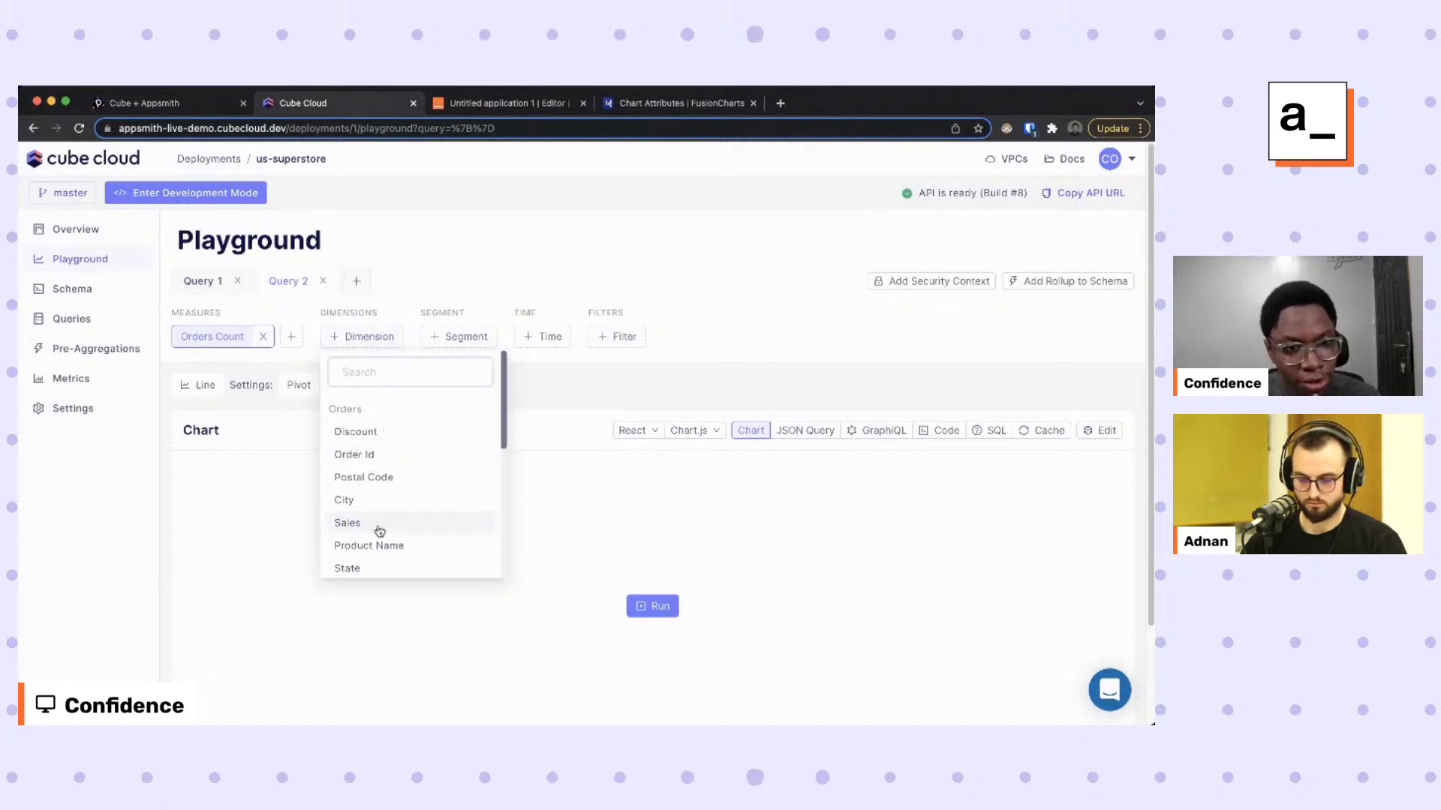
click(375, 568)
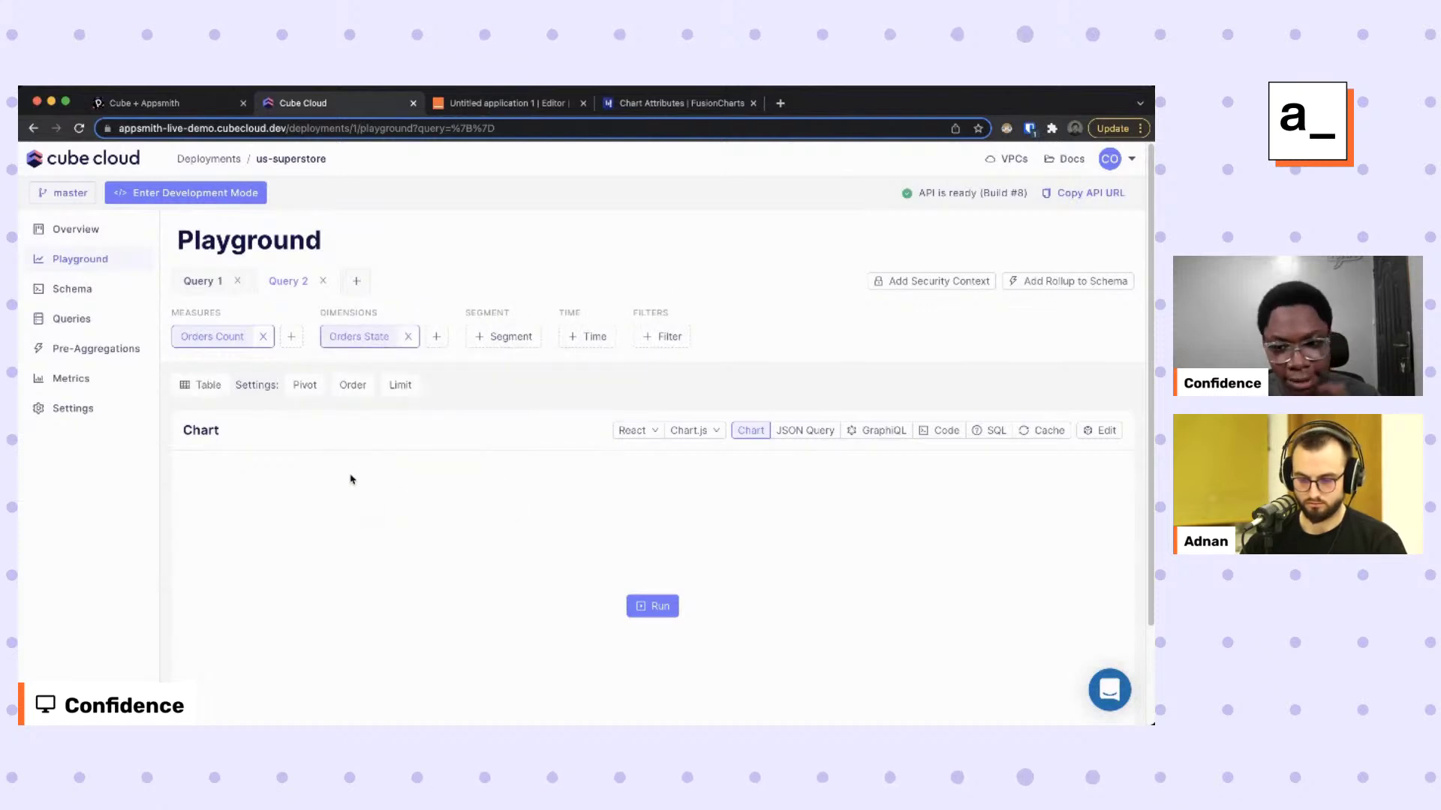
click(656, 601)
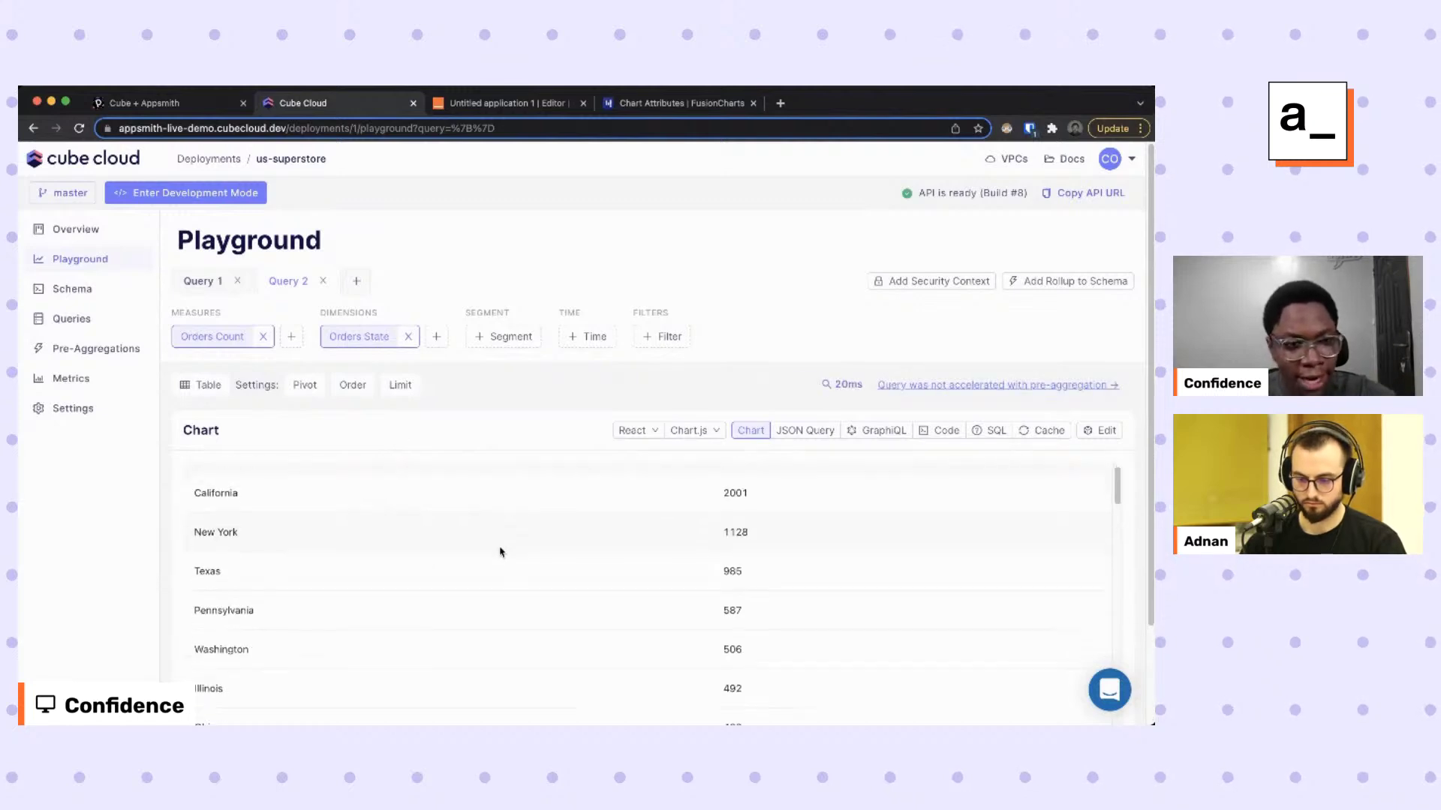
Copy the orders-by-state JSON query to the clipboard and return to Appsmith.
scroll(495, 357, down, 3)
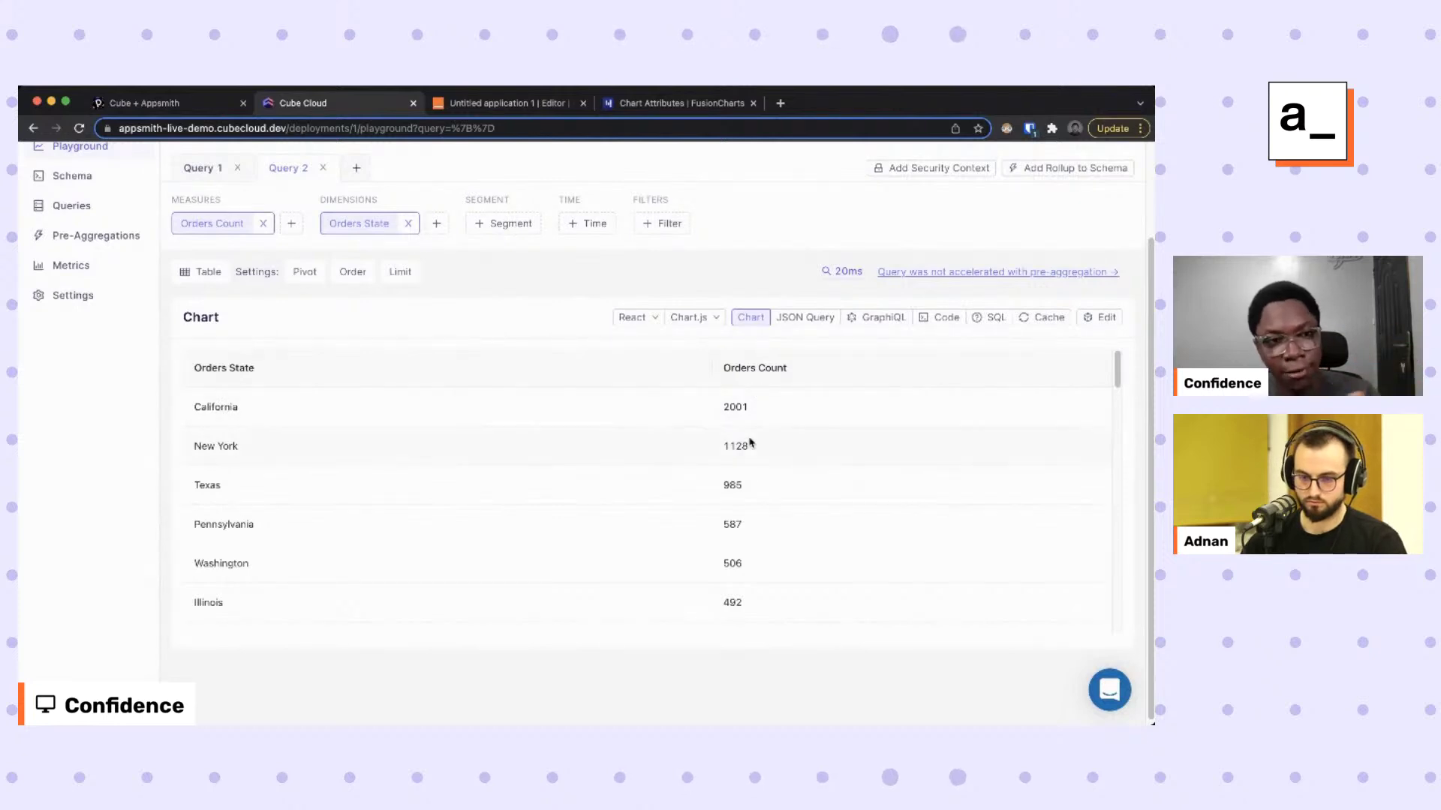
scroll(751, 442, down, 10)
scroll(749, 441, up, 10)
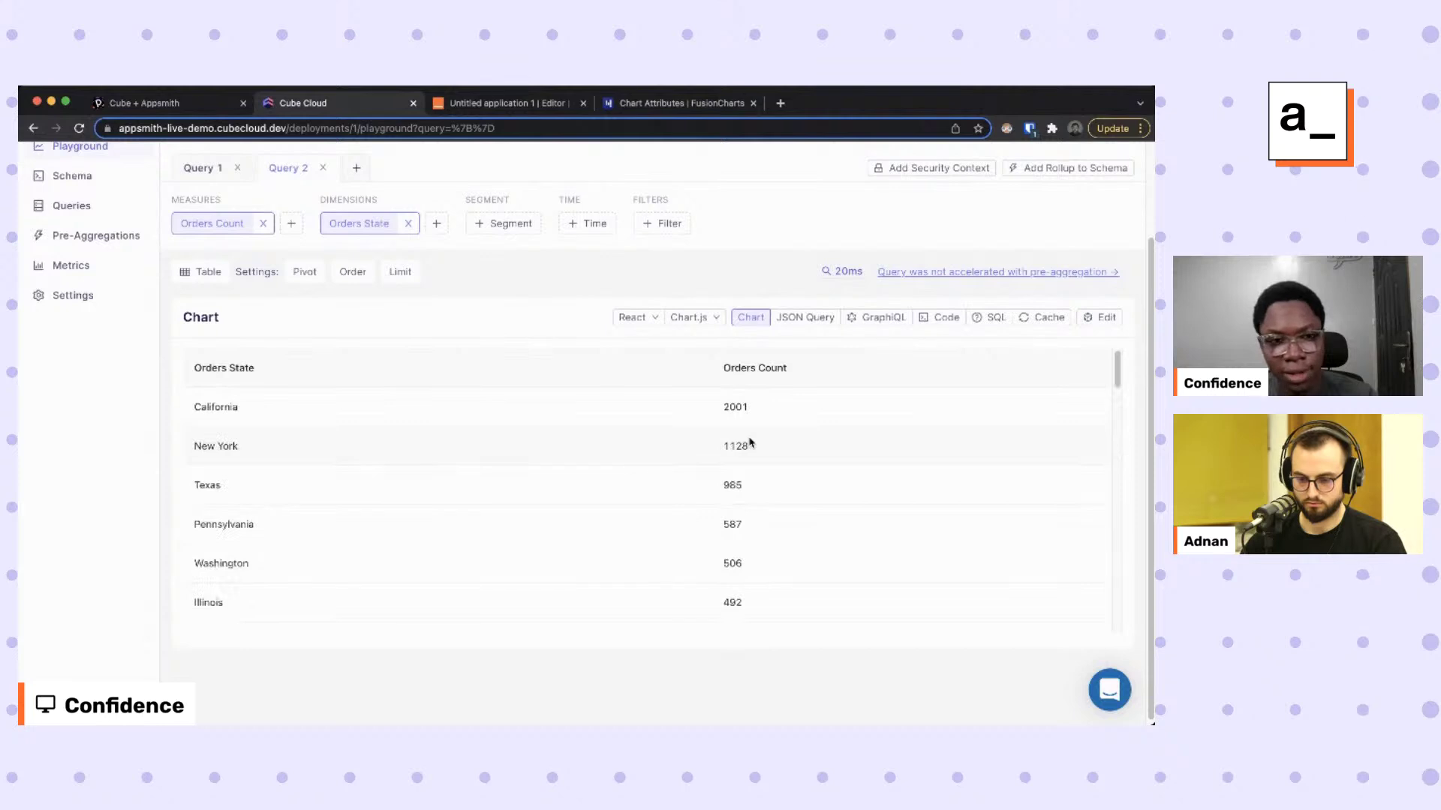
scroll(397, 435, up, 3)
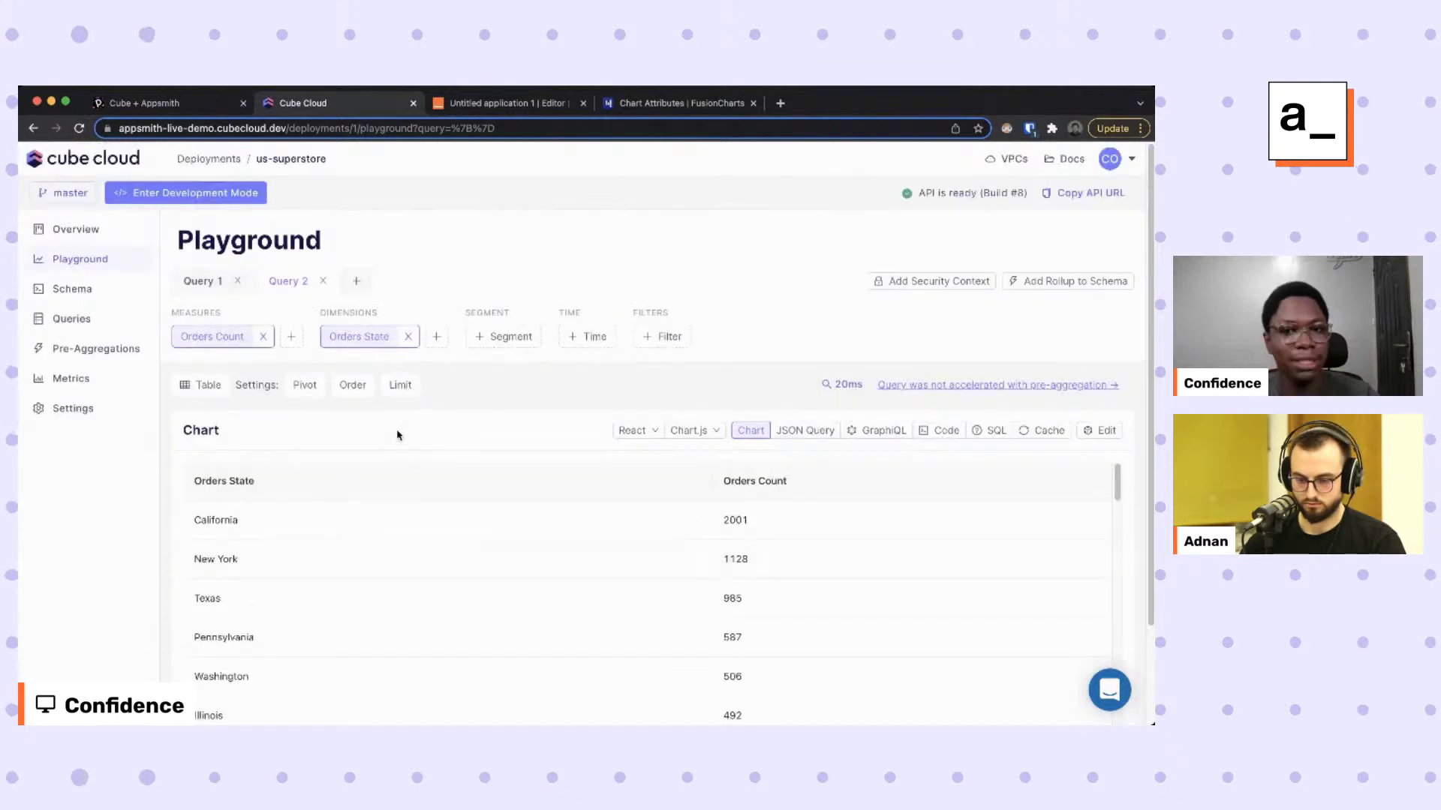
click(809, 431)
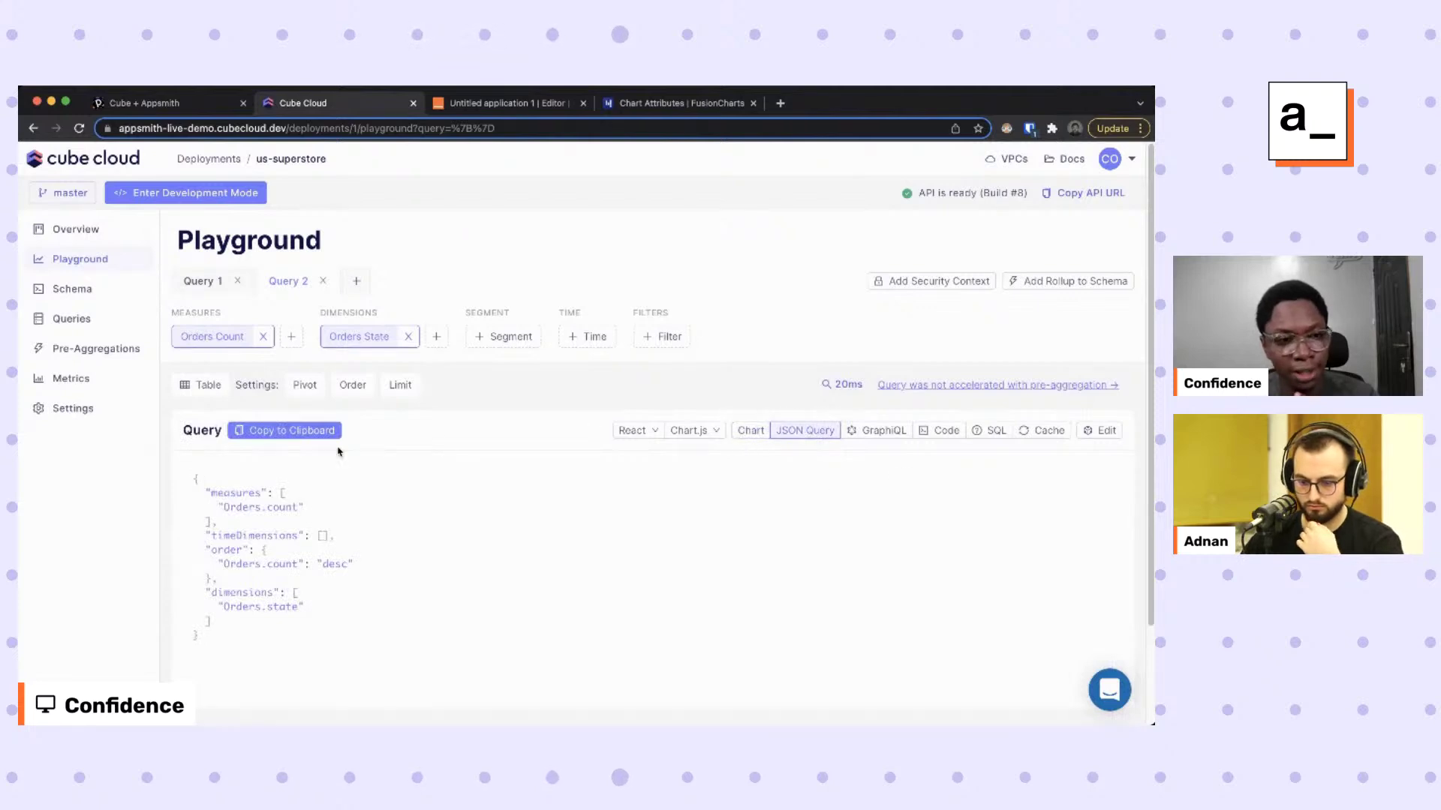
click(258, 432)
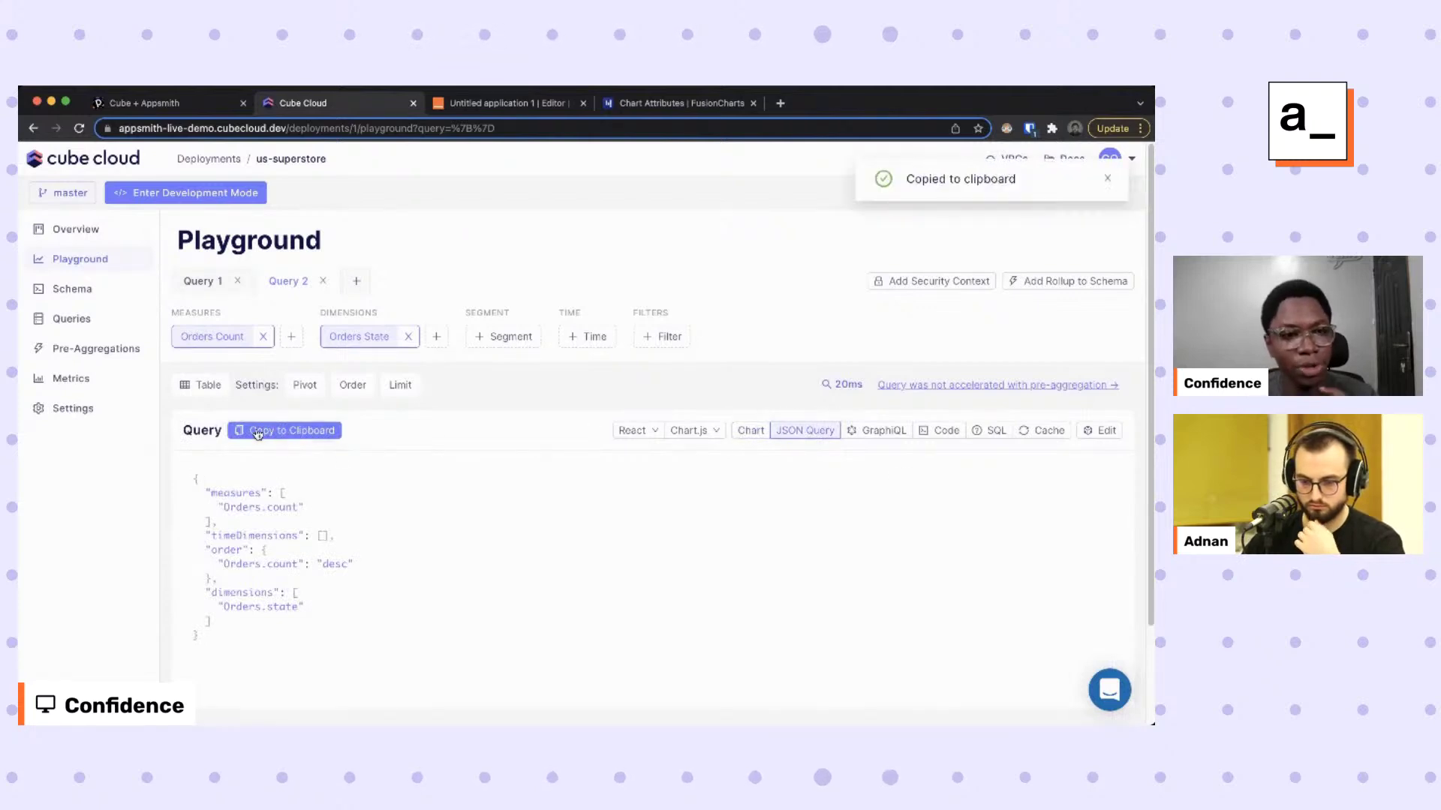
click(481, 103)
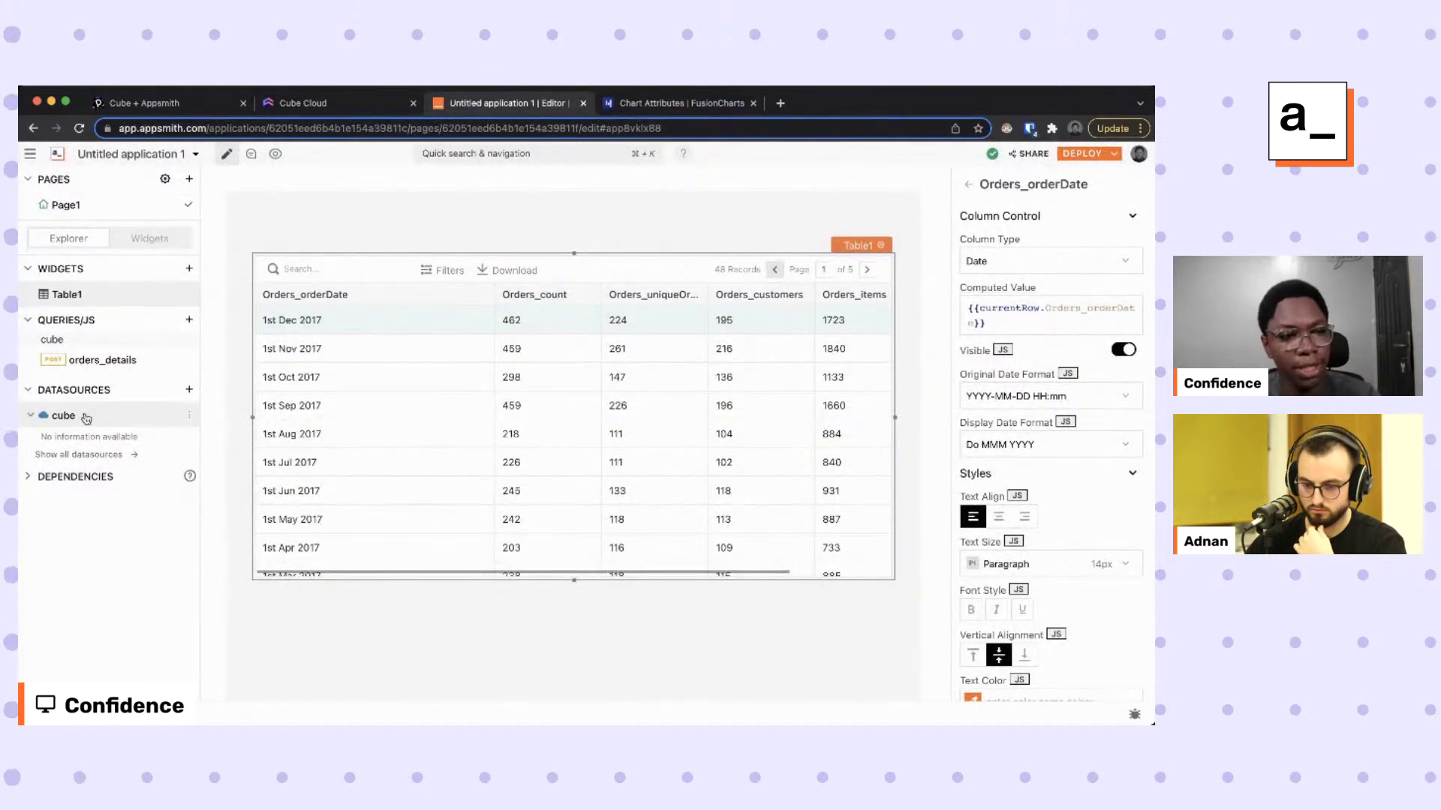
Create a new API on the cube datasource named orders_by_stage and go to its Params.
click(84, 420)
click(1078, 274)
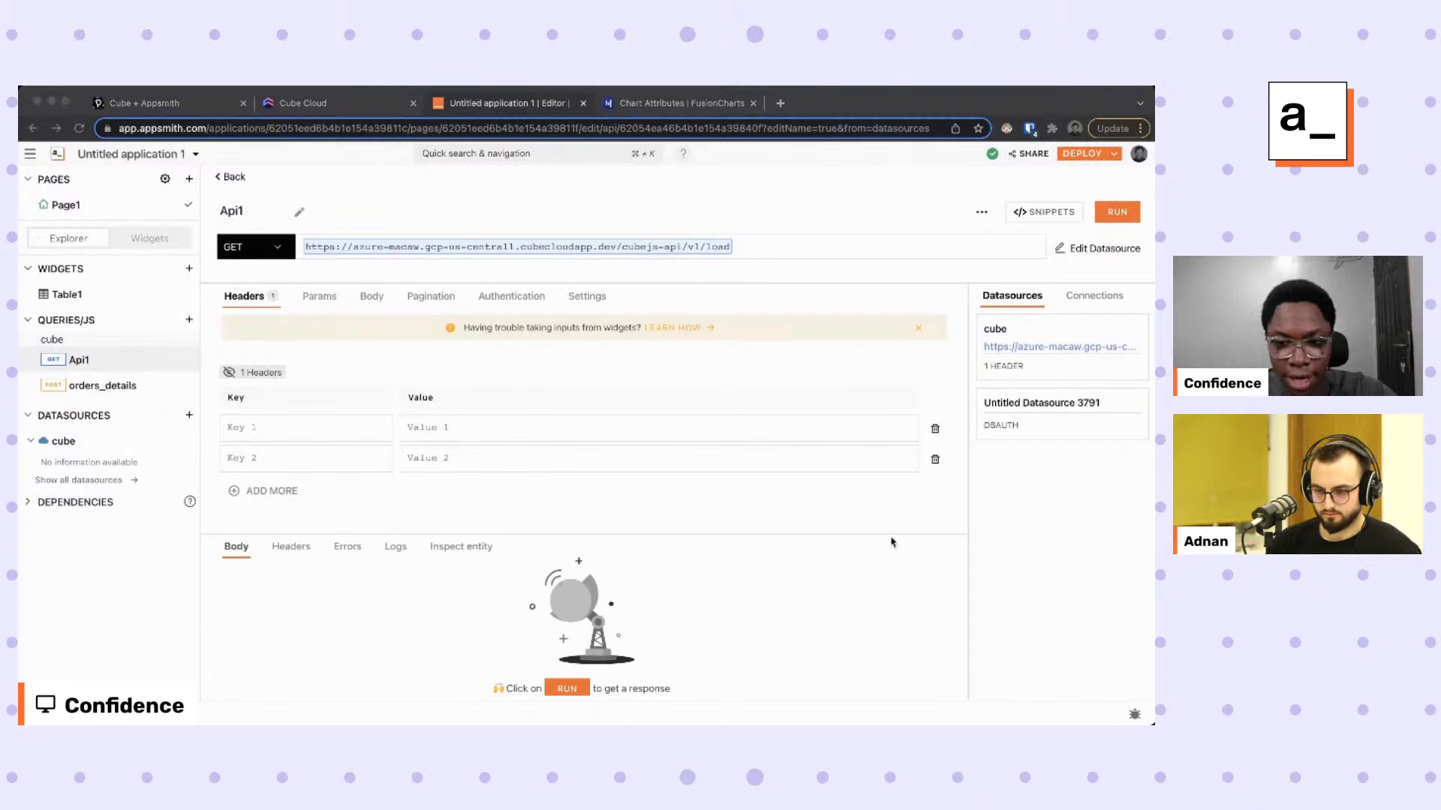
click(232, 212)
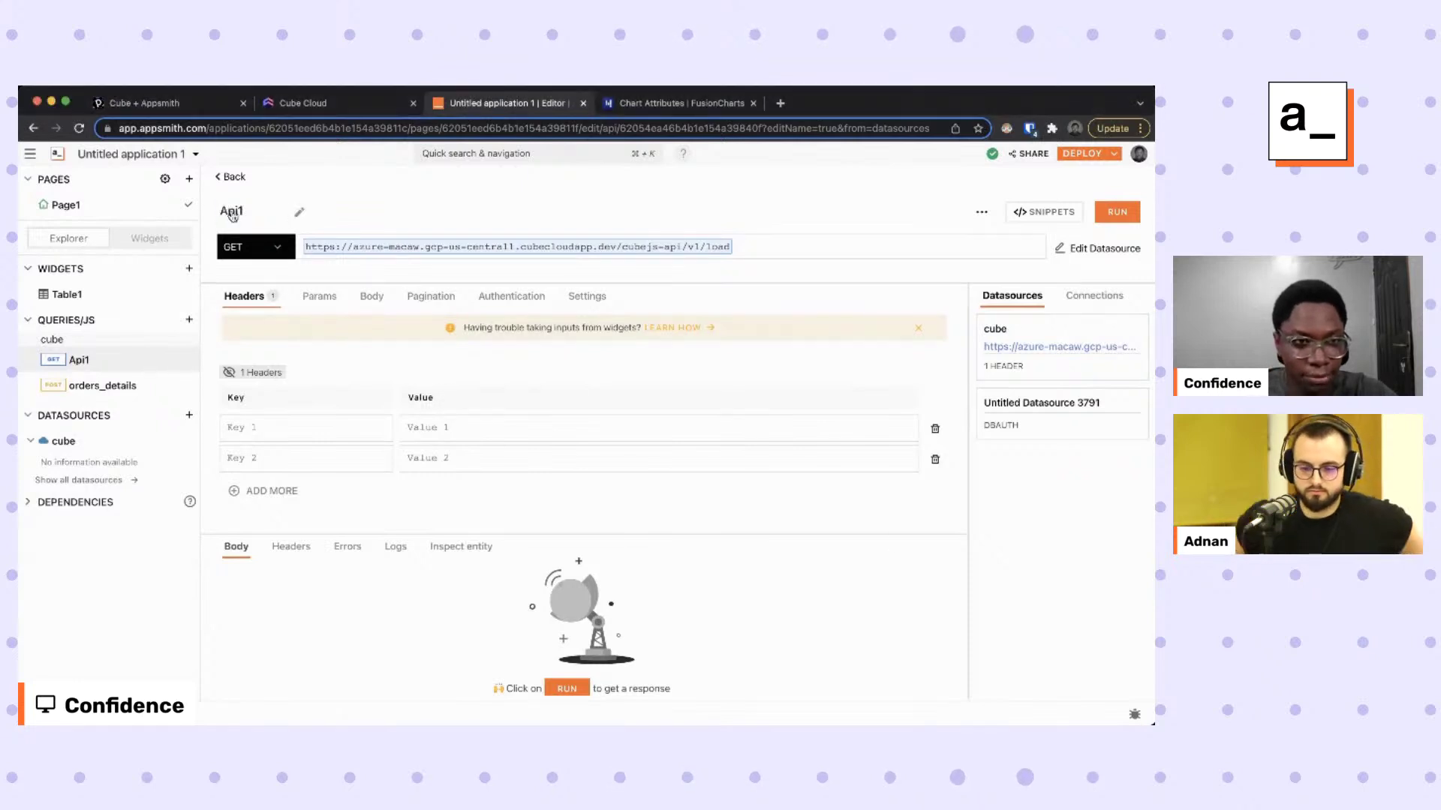
text(orde)
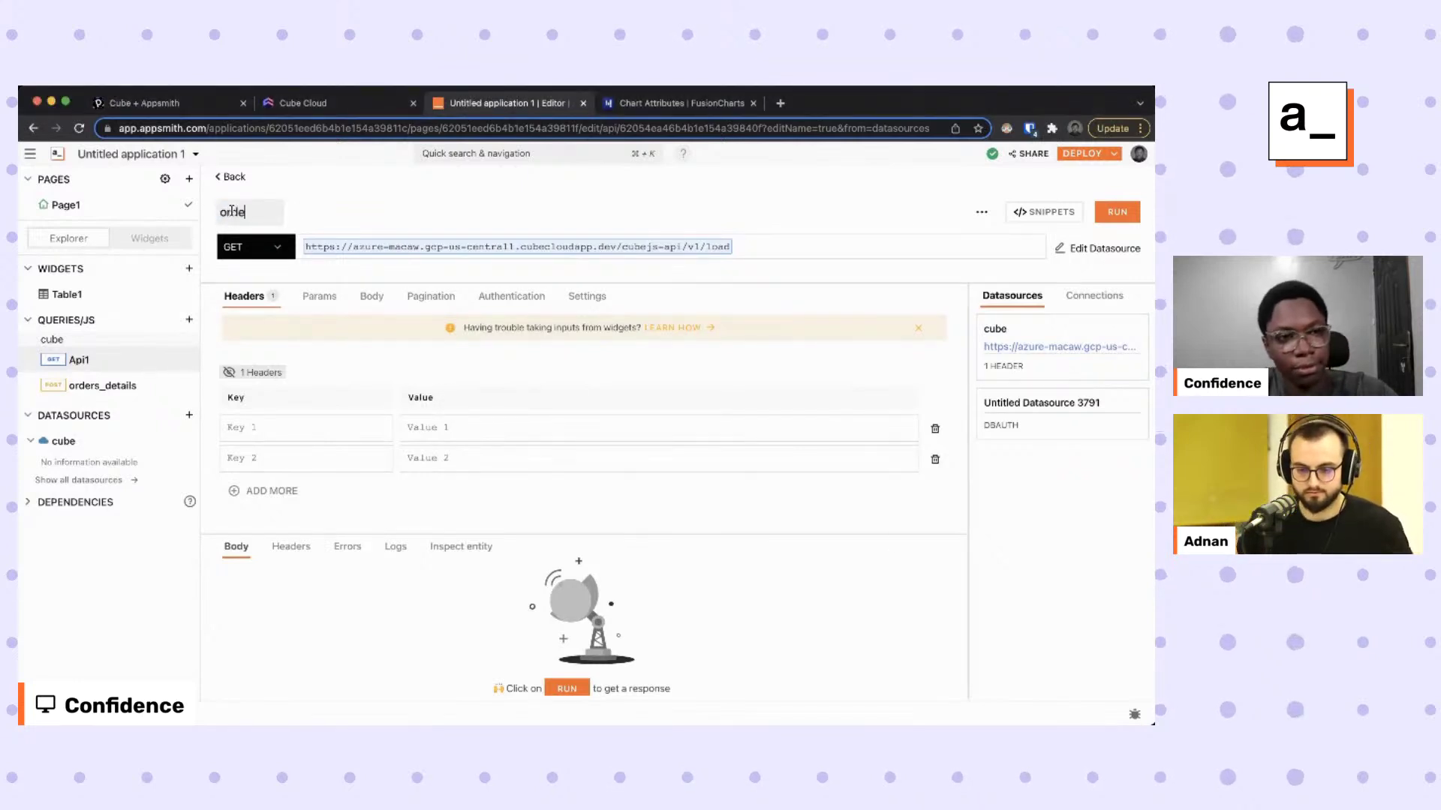
text(rs_by_stage)
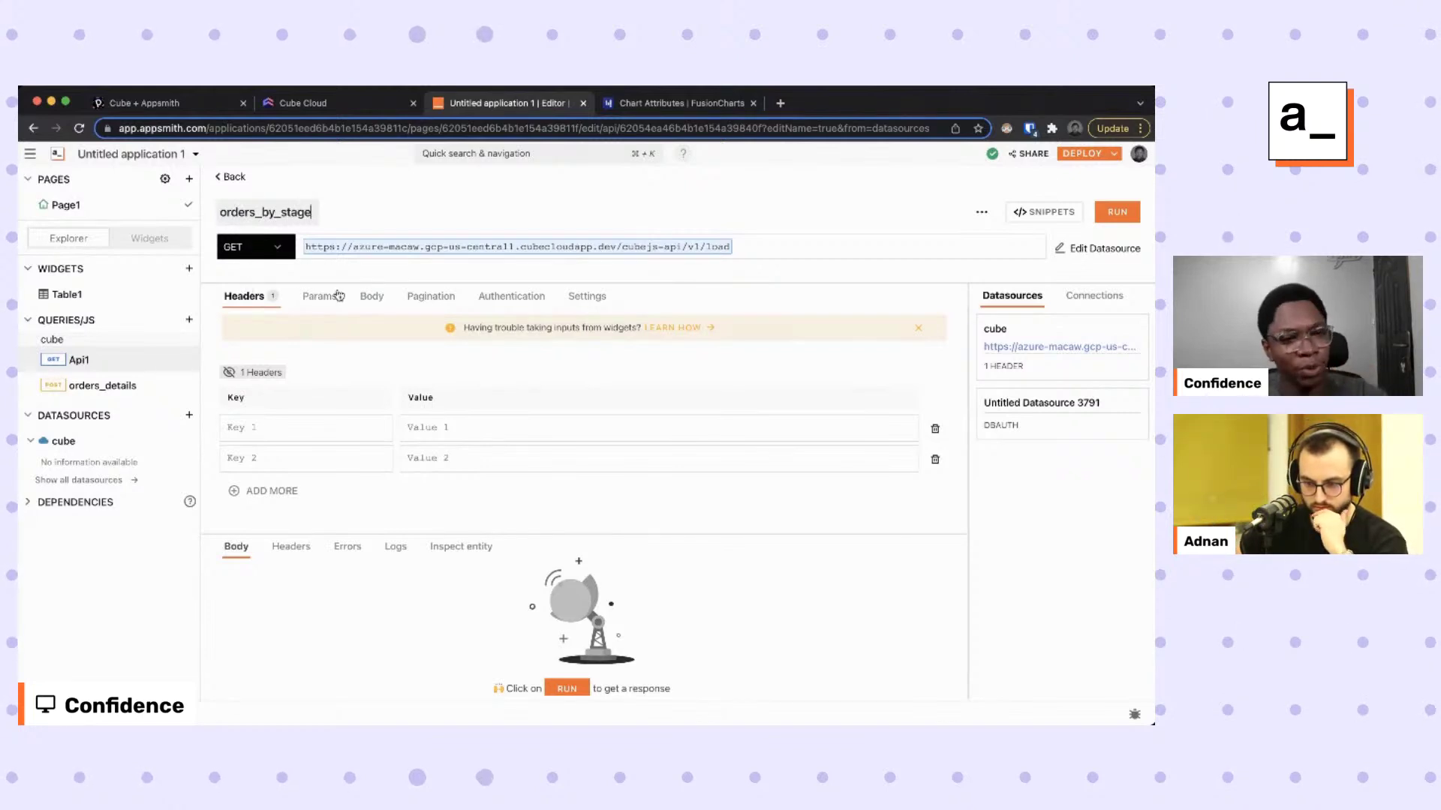
click(316, 297)
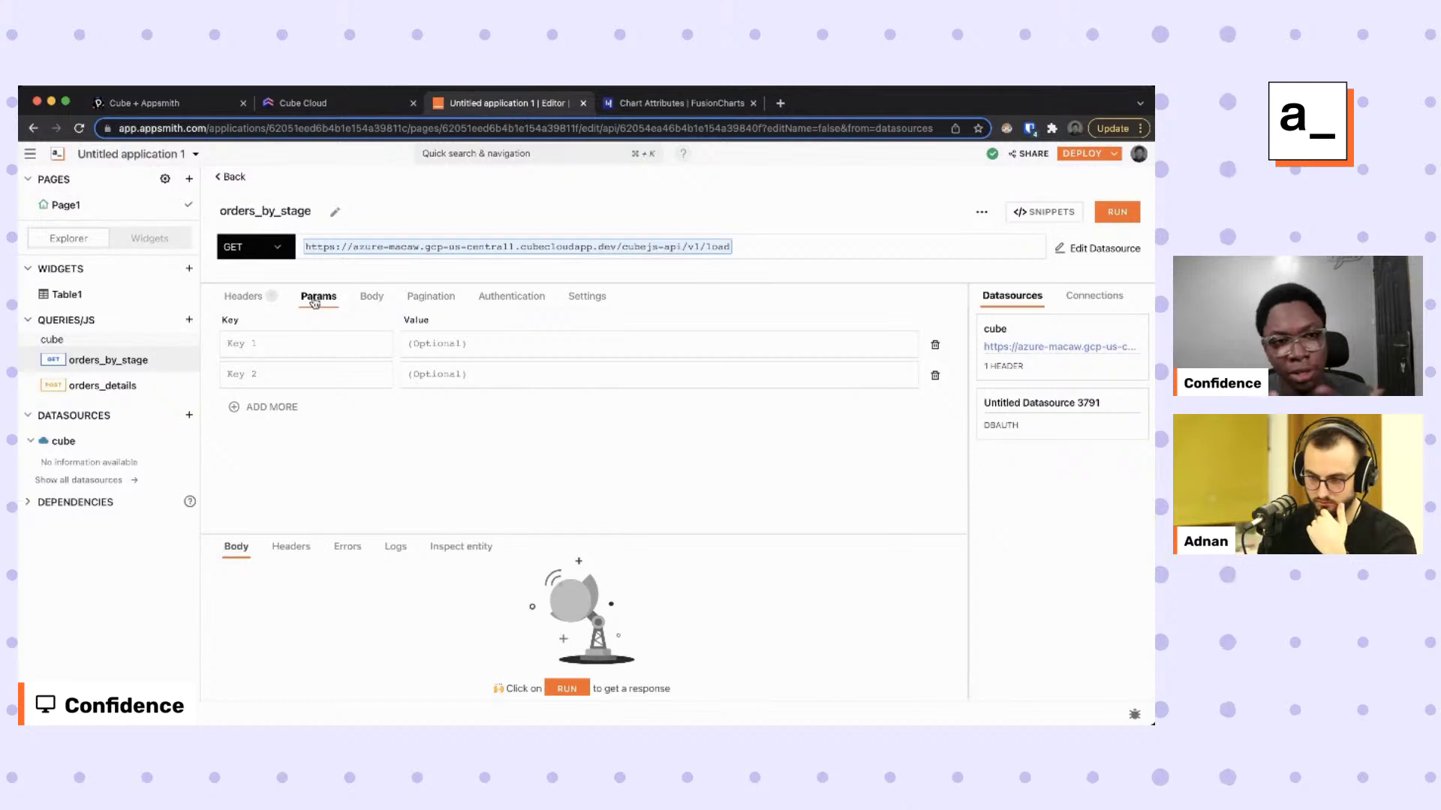
Add a 'query' parameter holding the pasted JSON orders-by-state query and run the request.
click(328, 338)
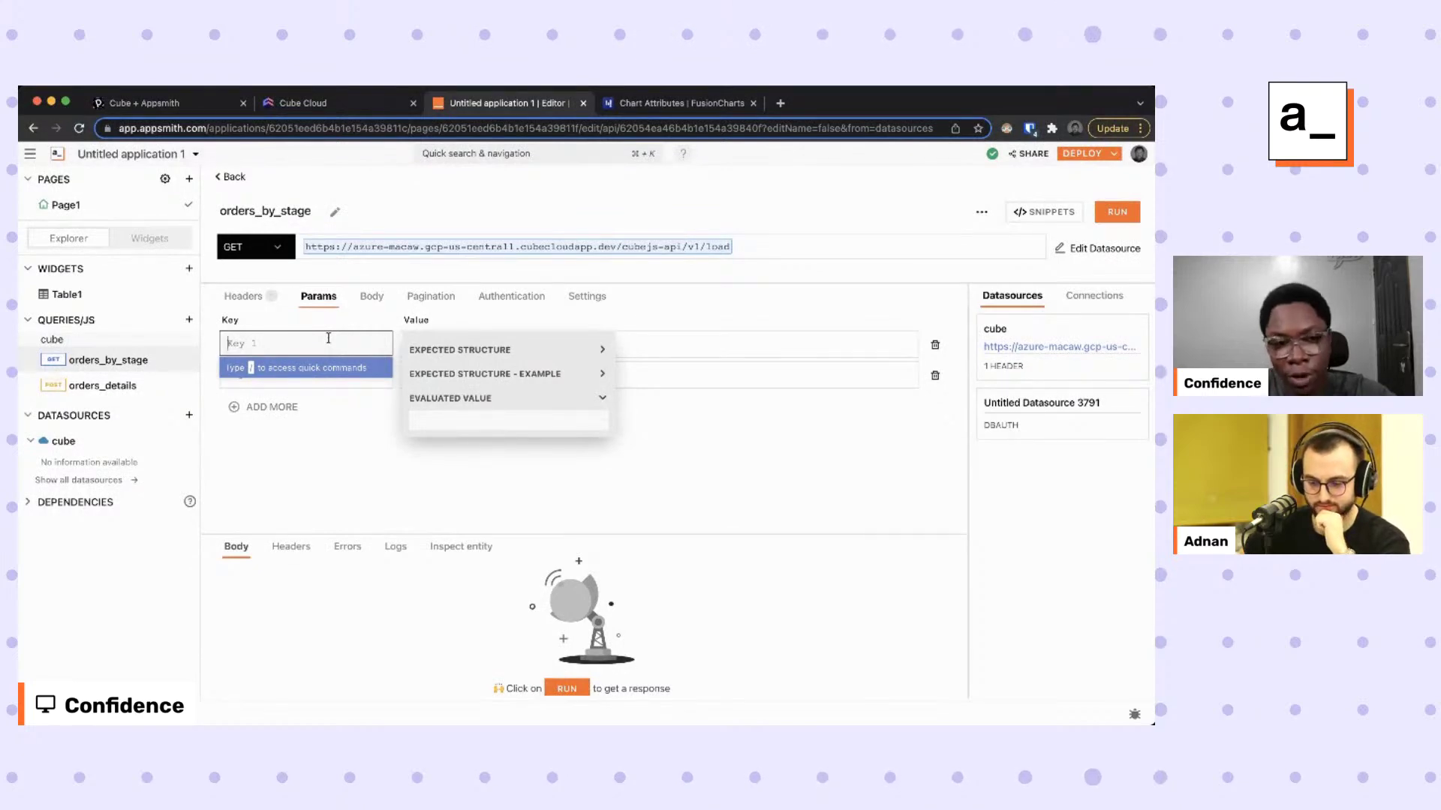
text(query)
key(Tab)
key(super+v)
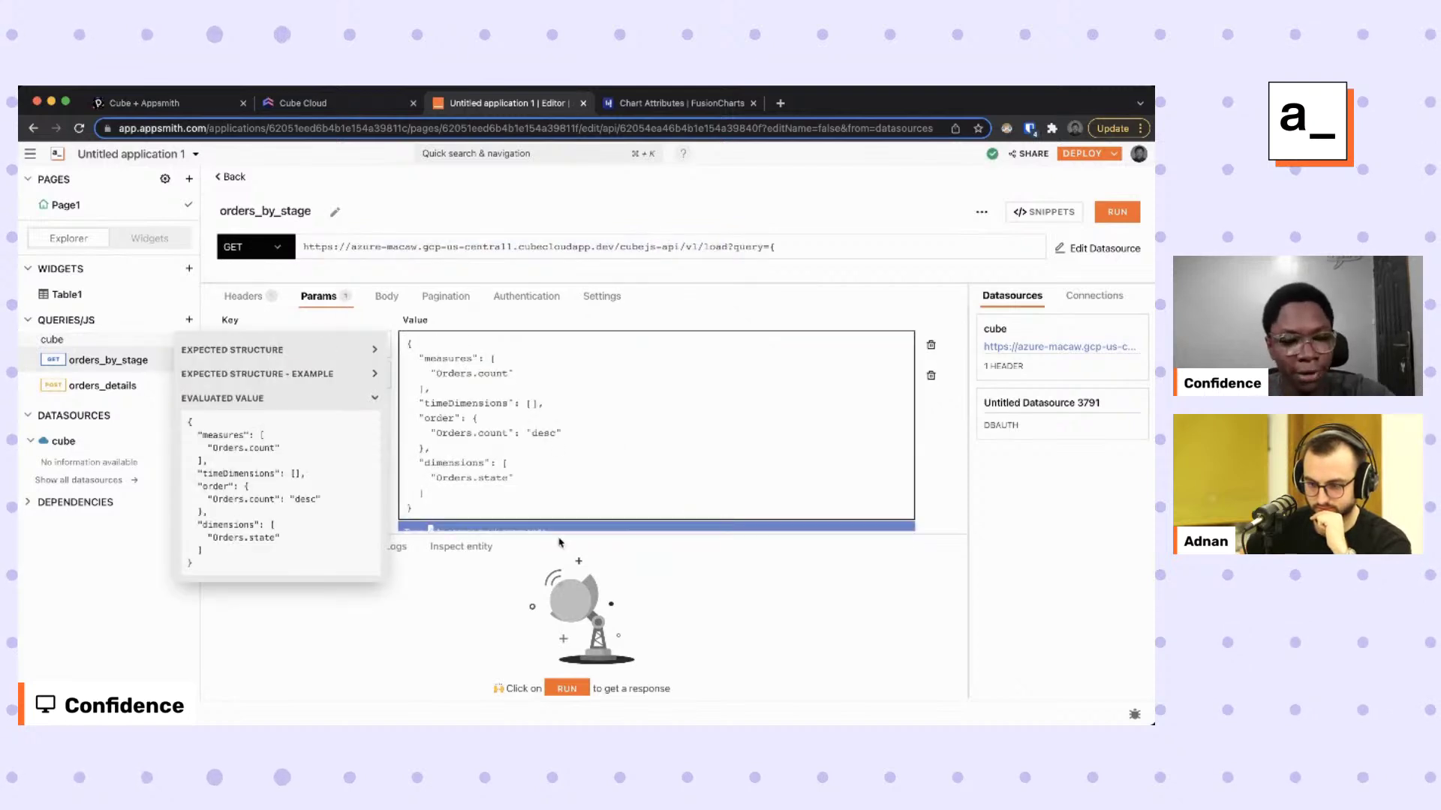
click(497, 625)
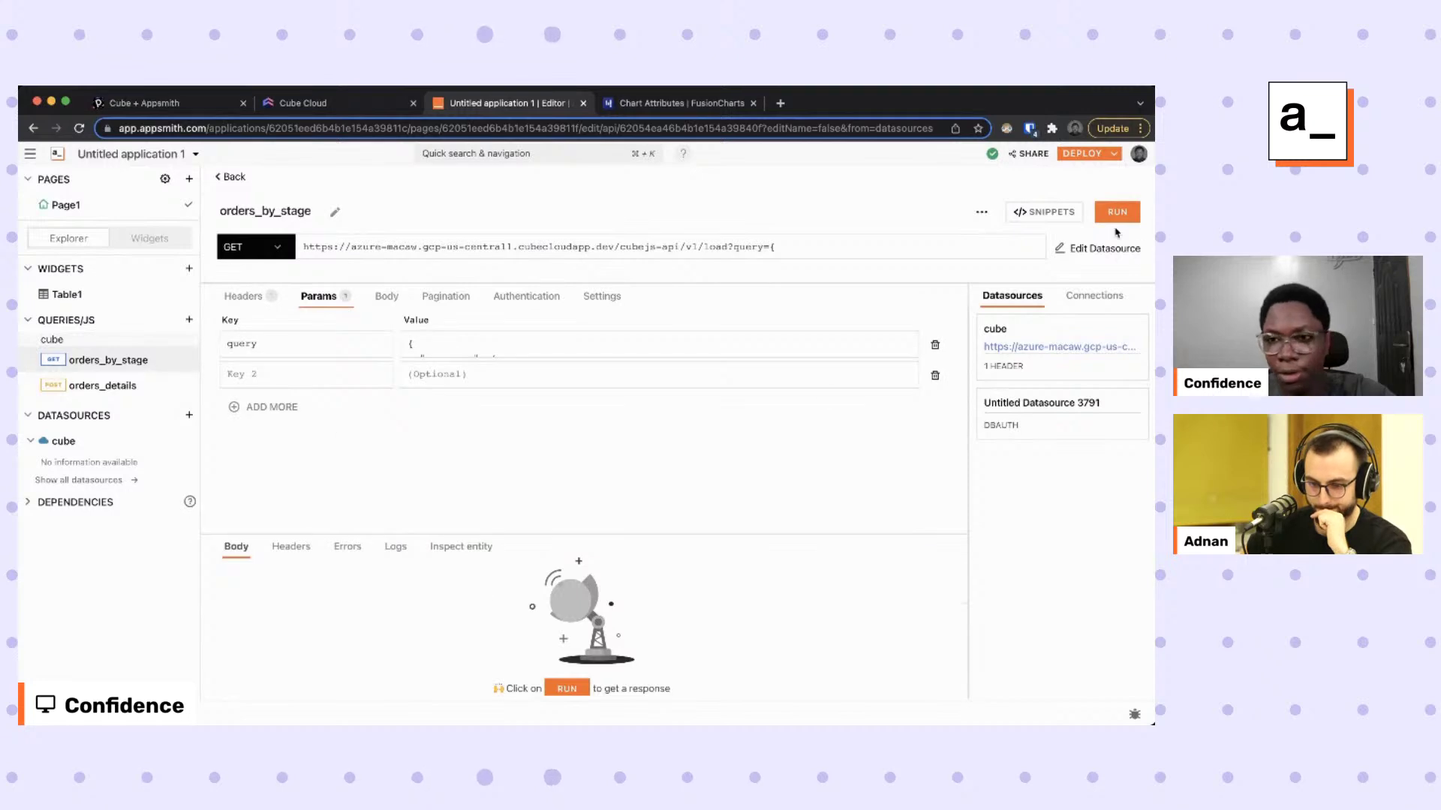
click(1116, 213)
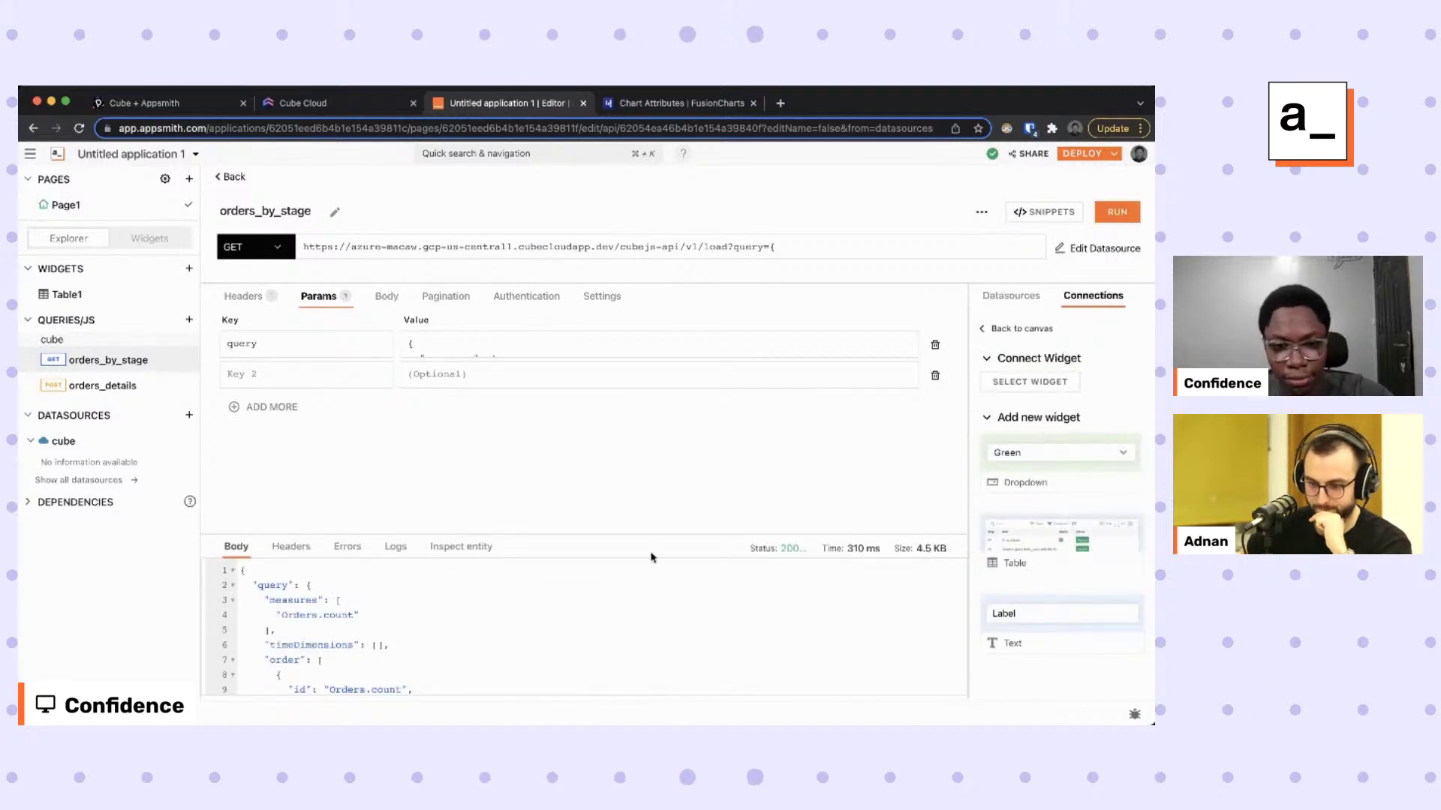
Inspect the response's Orders.state and Orders.count fields, e.g. the Washington entry.
drag(652, 538, 658, 346)
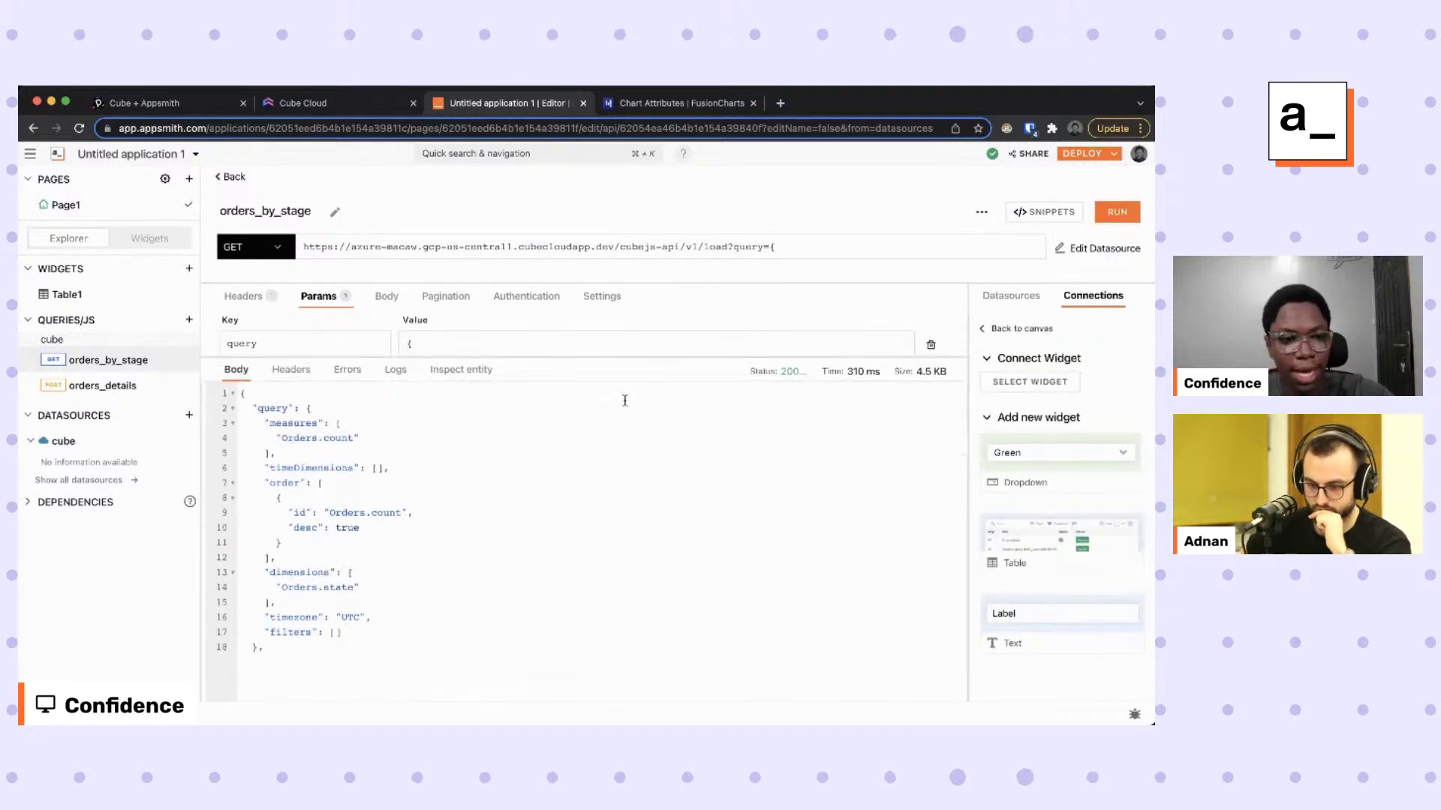
scroll(572, 469, down, 3)
scroll(572, 470, down, 7)
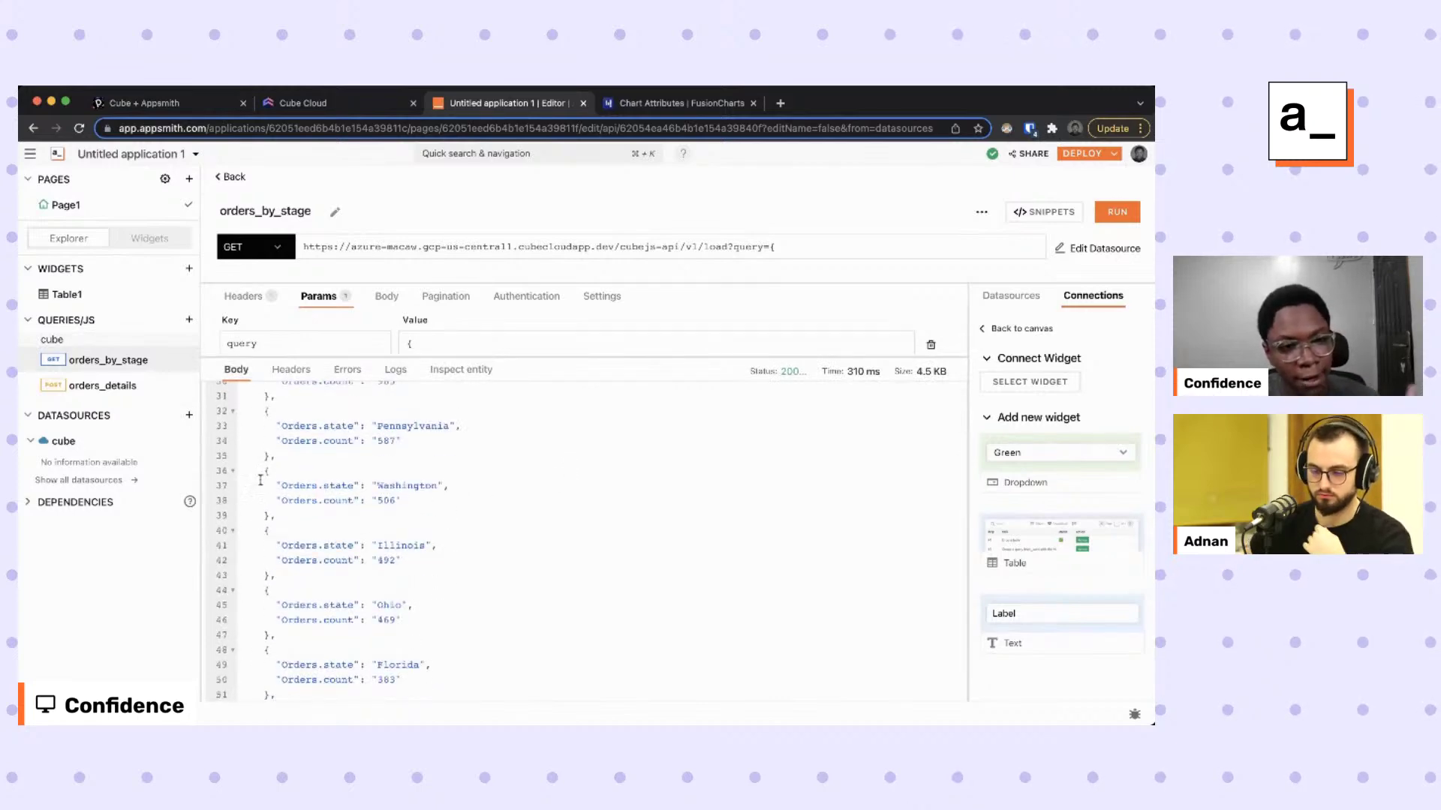
double_click(330, 486)
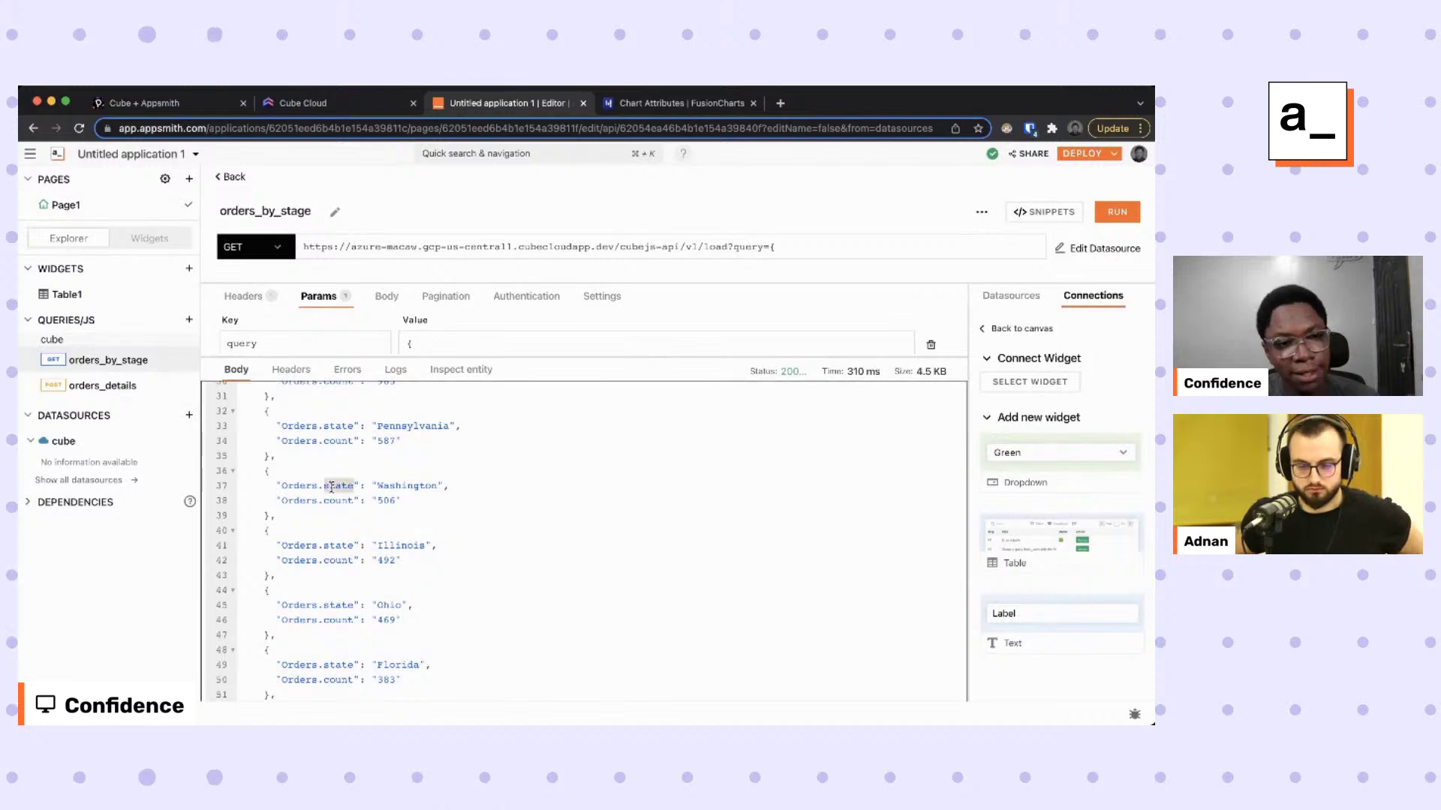
double_click(340, 501)
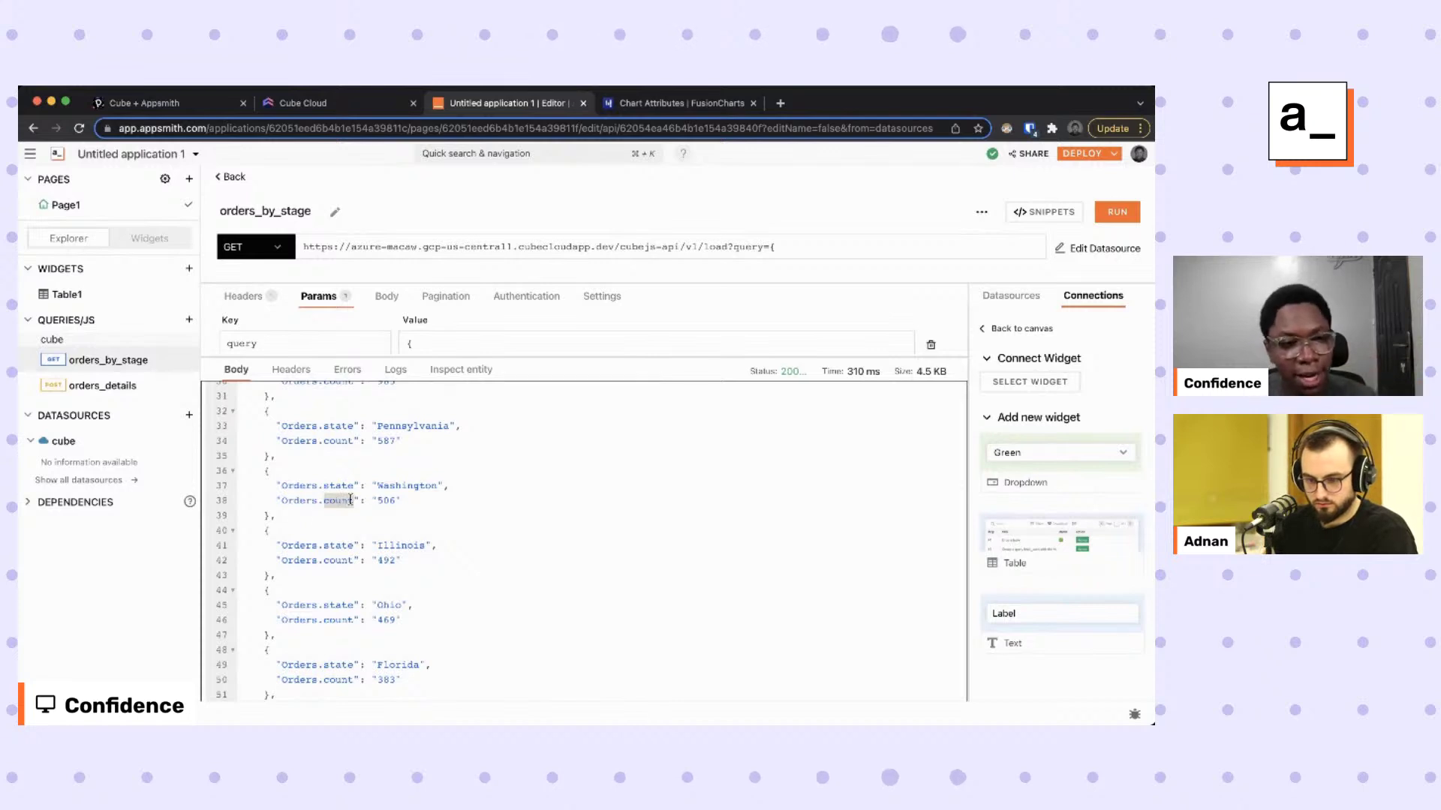
drag(265, 486, 451, 486)
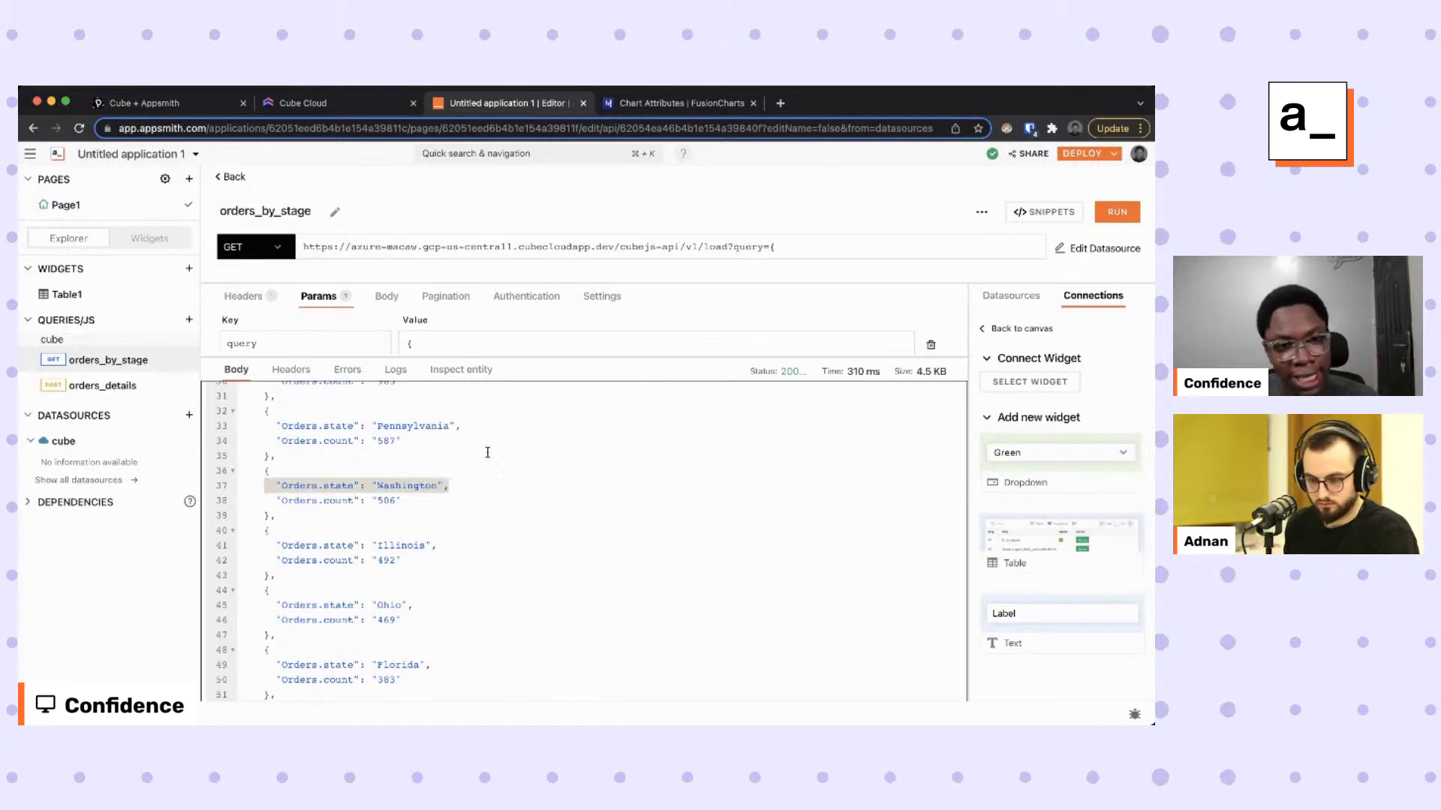
drag(612, 362, 615, 462)
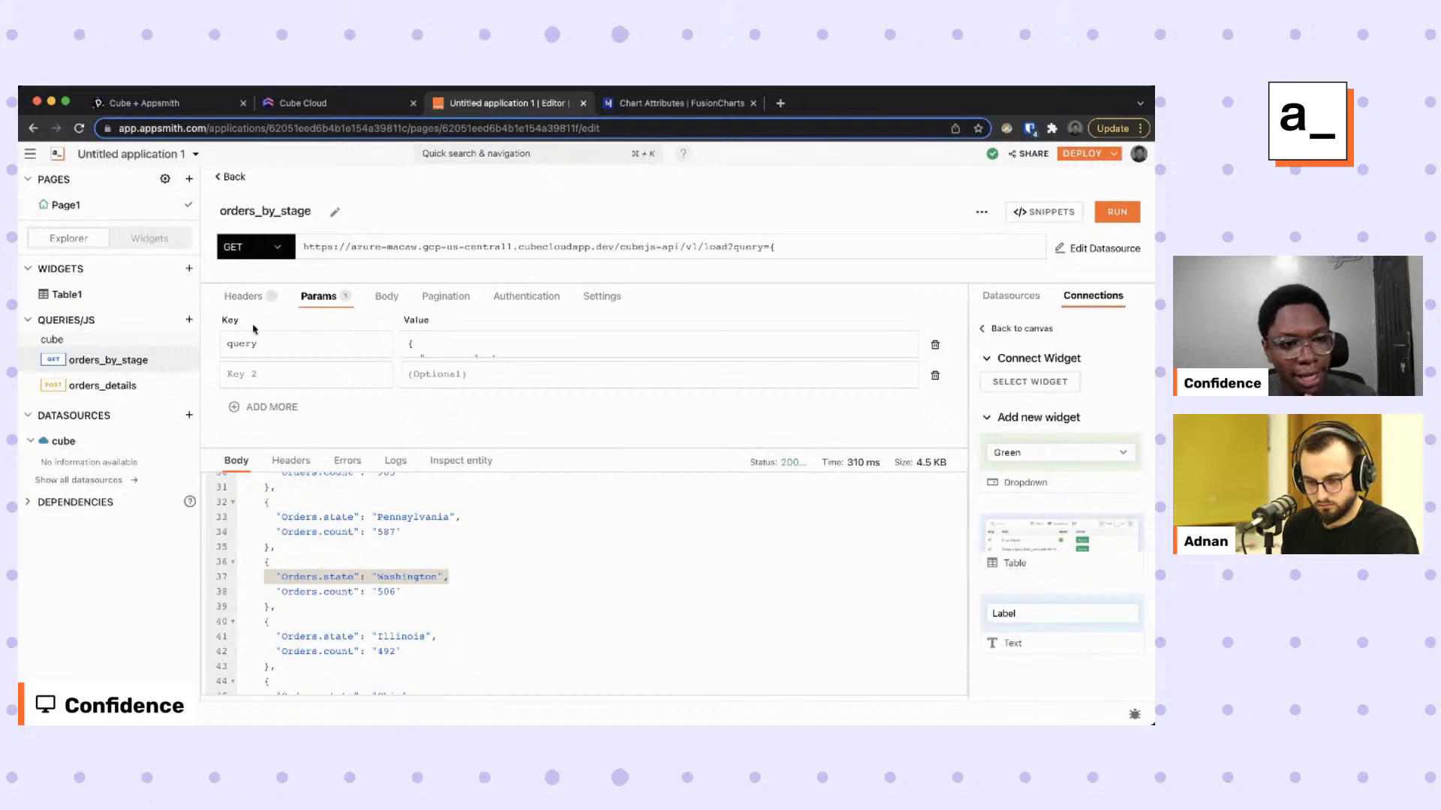
Place a Chart widget under the orders table and stretch it to the table's width.
scroll(560, 540, down, 2)
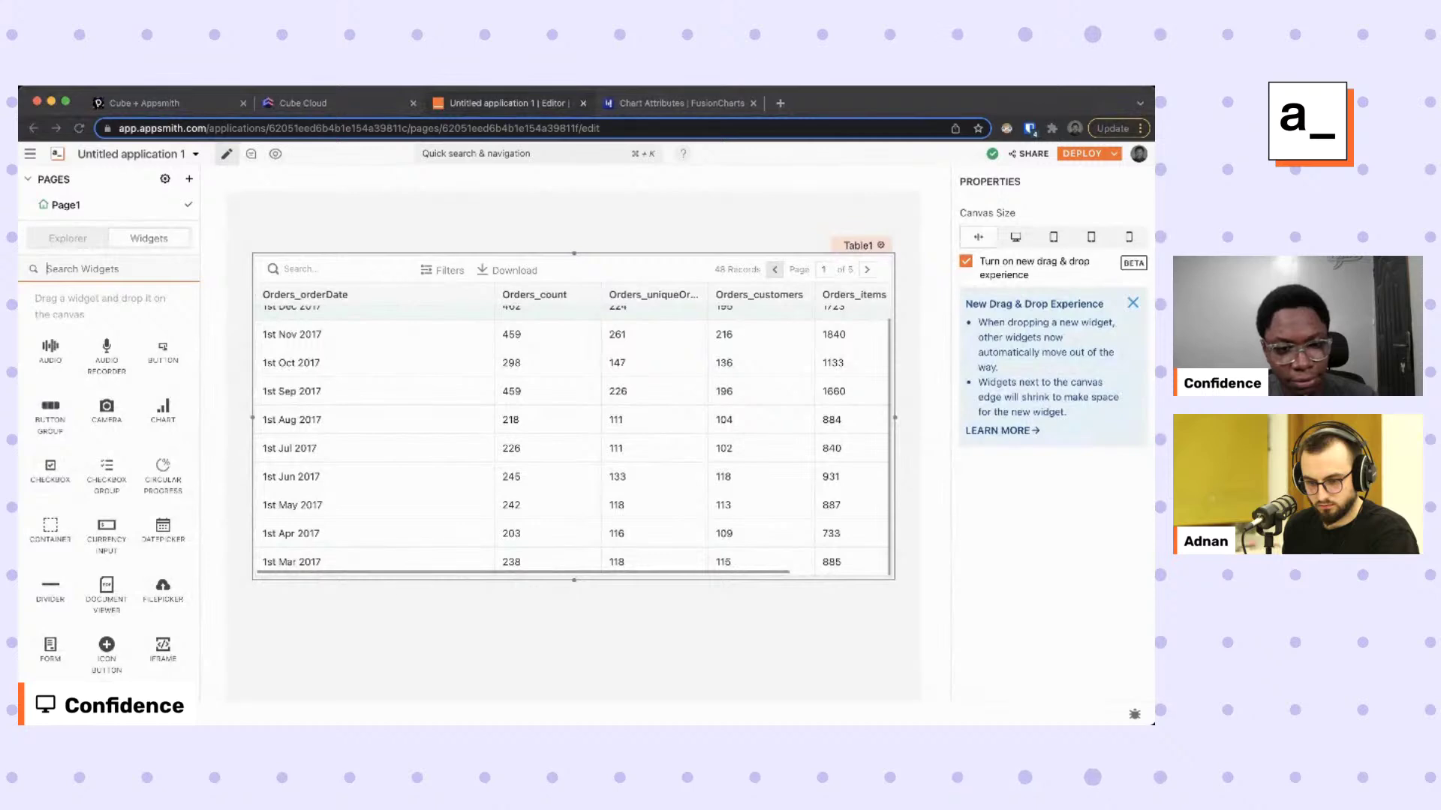
scroll(132, 495, down, 2)
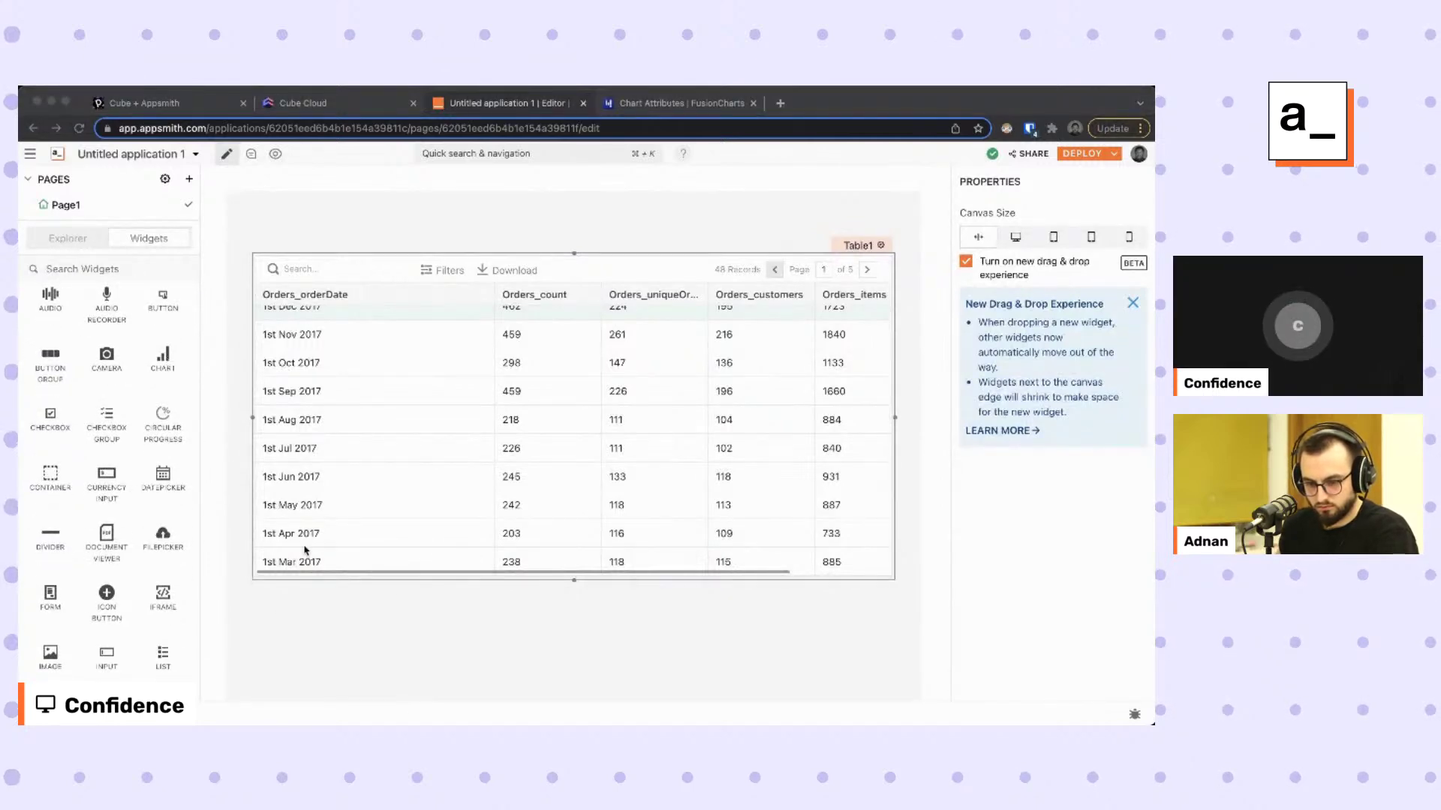
scroll(304, 550, down, 5)
scroll(286, 518, up, 2)
click(172, 371)
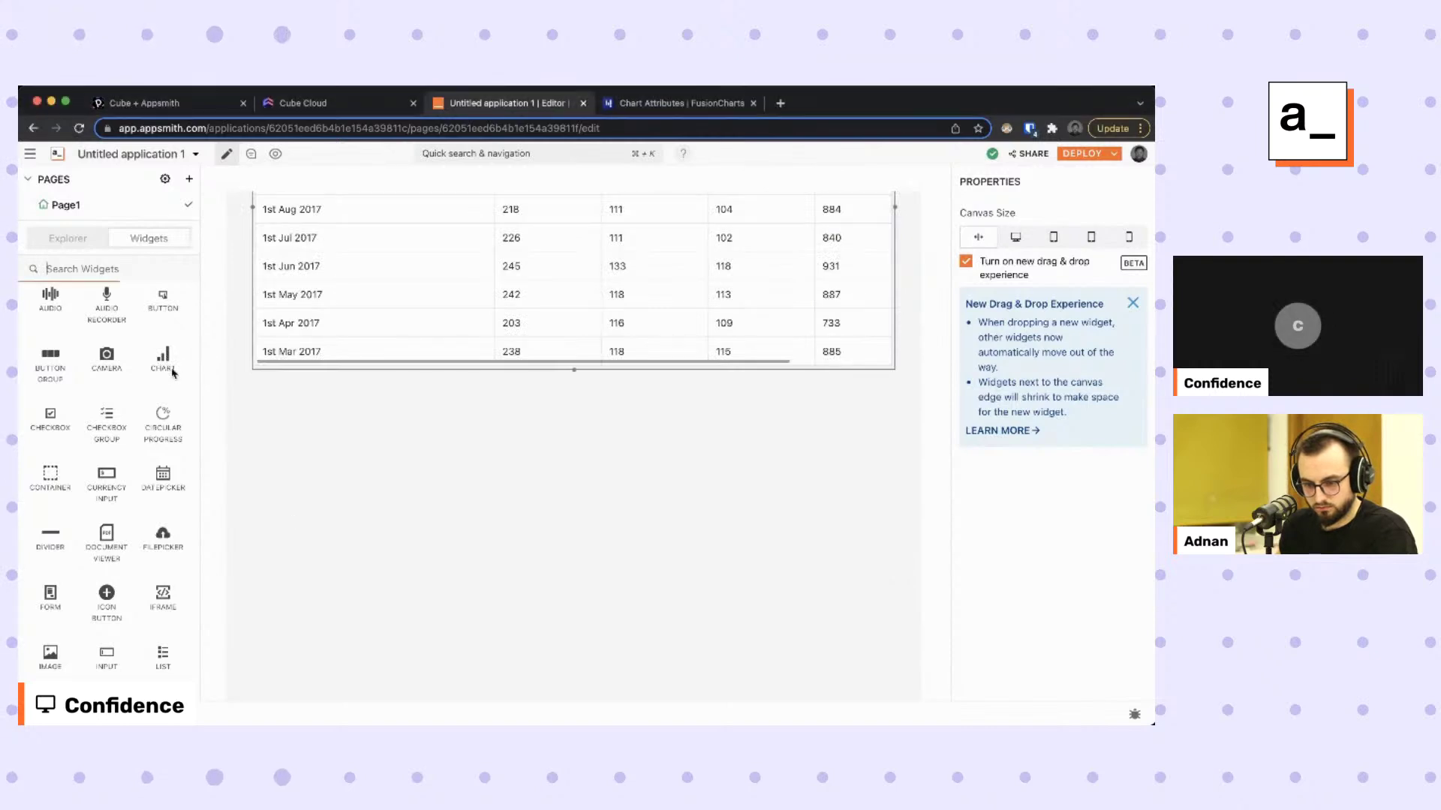
drag(163, 359, 267, 409)
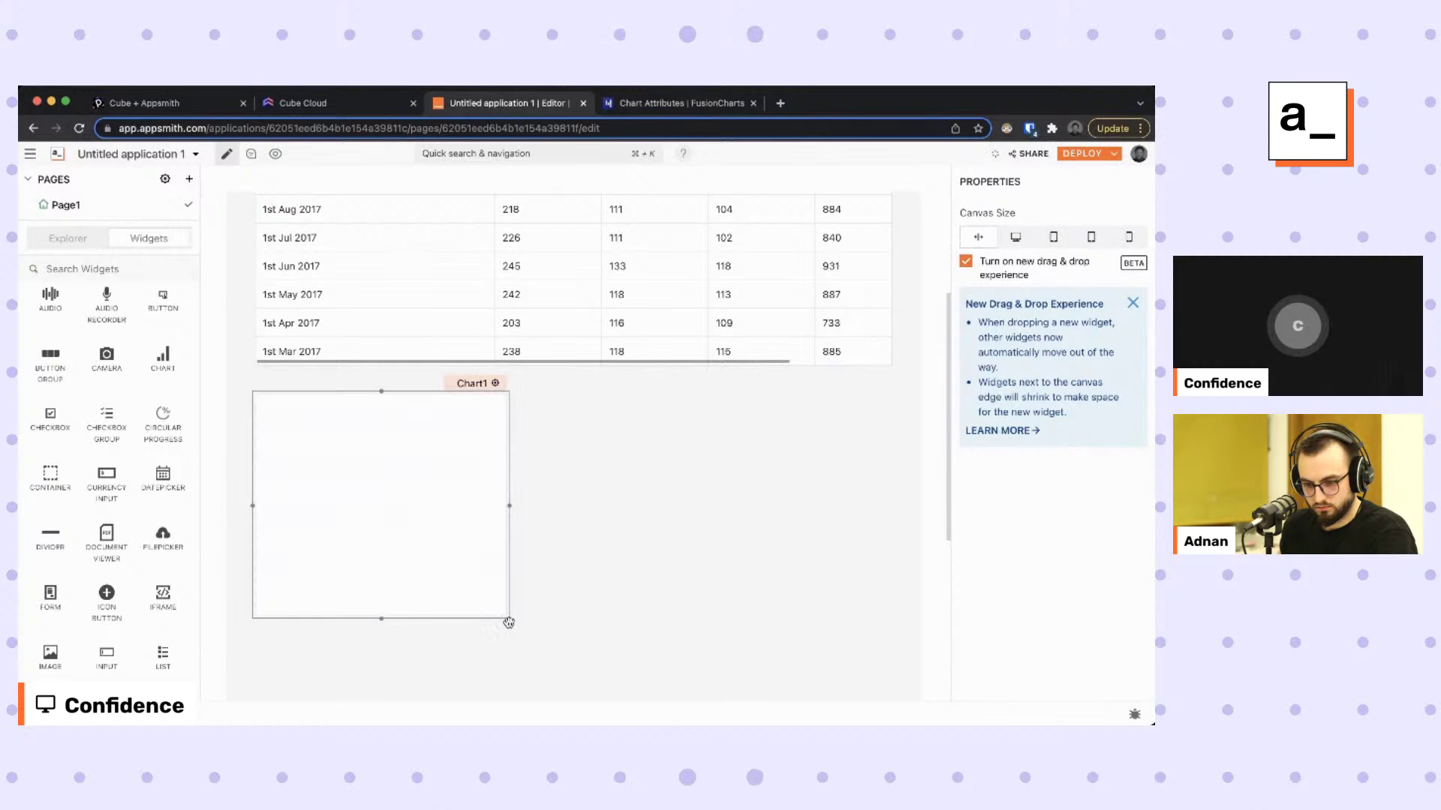
drag(509, 623, 895, 605)
click(1037, 588)
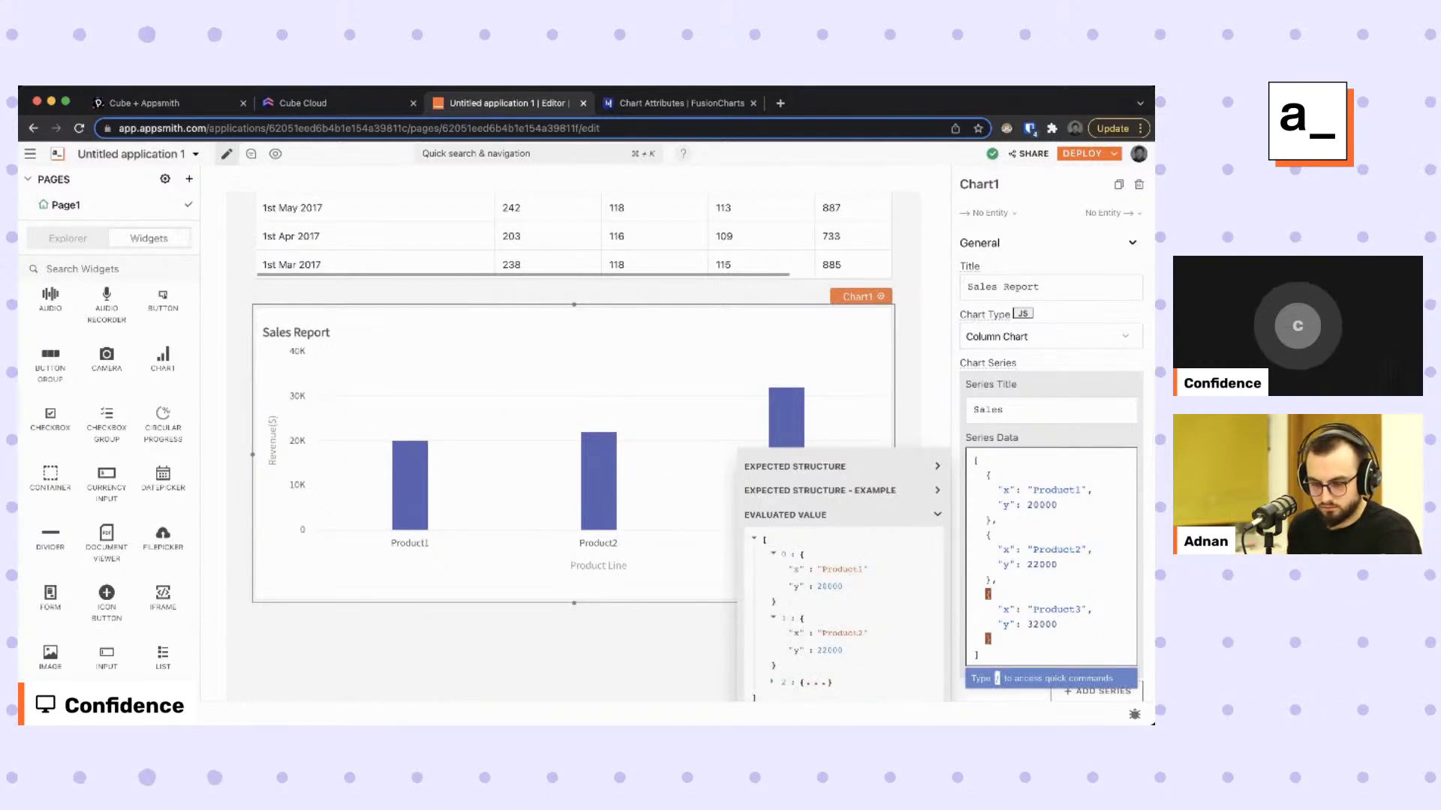
key(super+Tab)
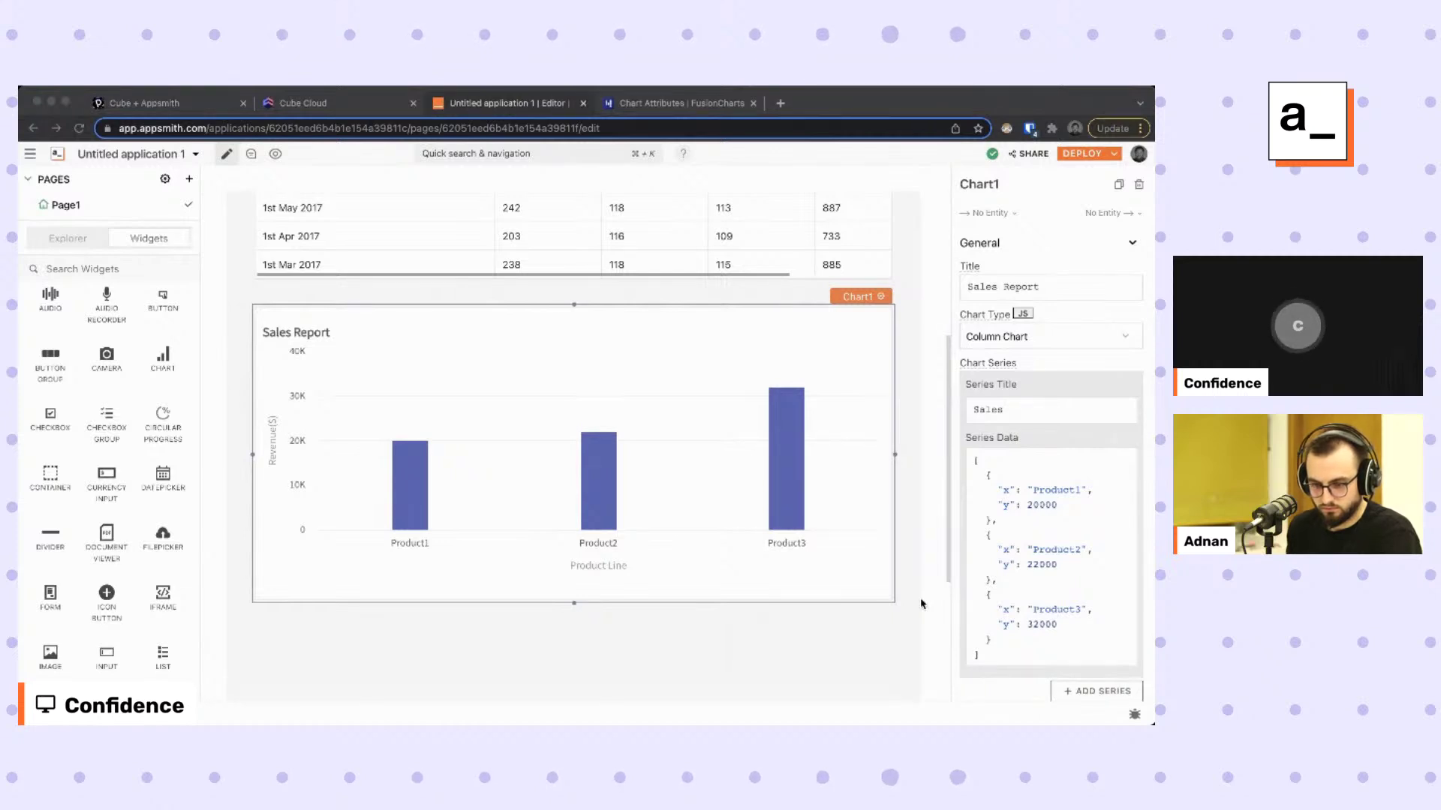
key(super+Tab)
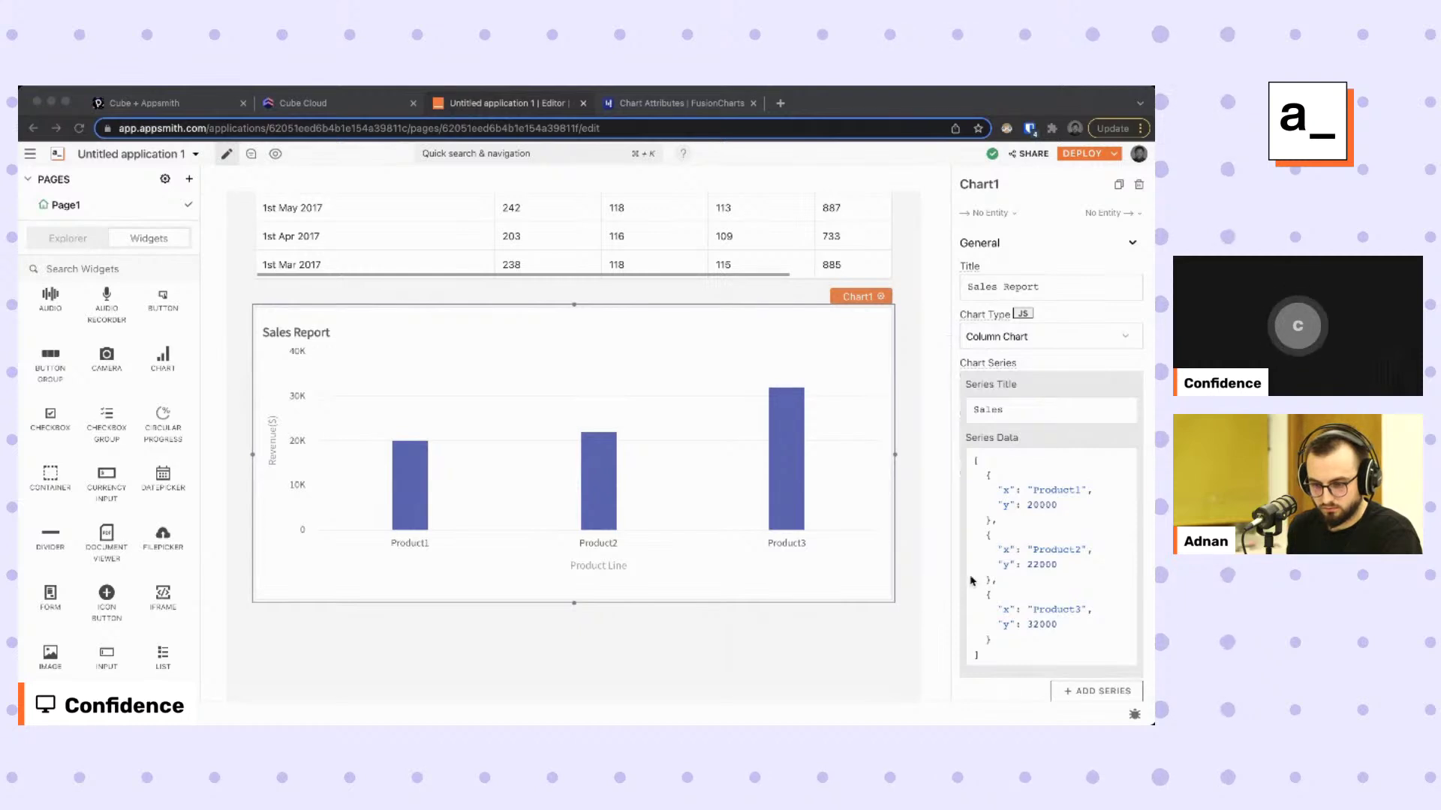
Replace Chart1's sample Series Data with the binding {{orders_by_stage}}.
click(991, 510)
drag(987, 474, 1002, 516)
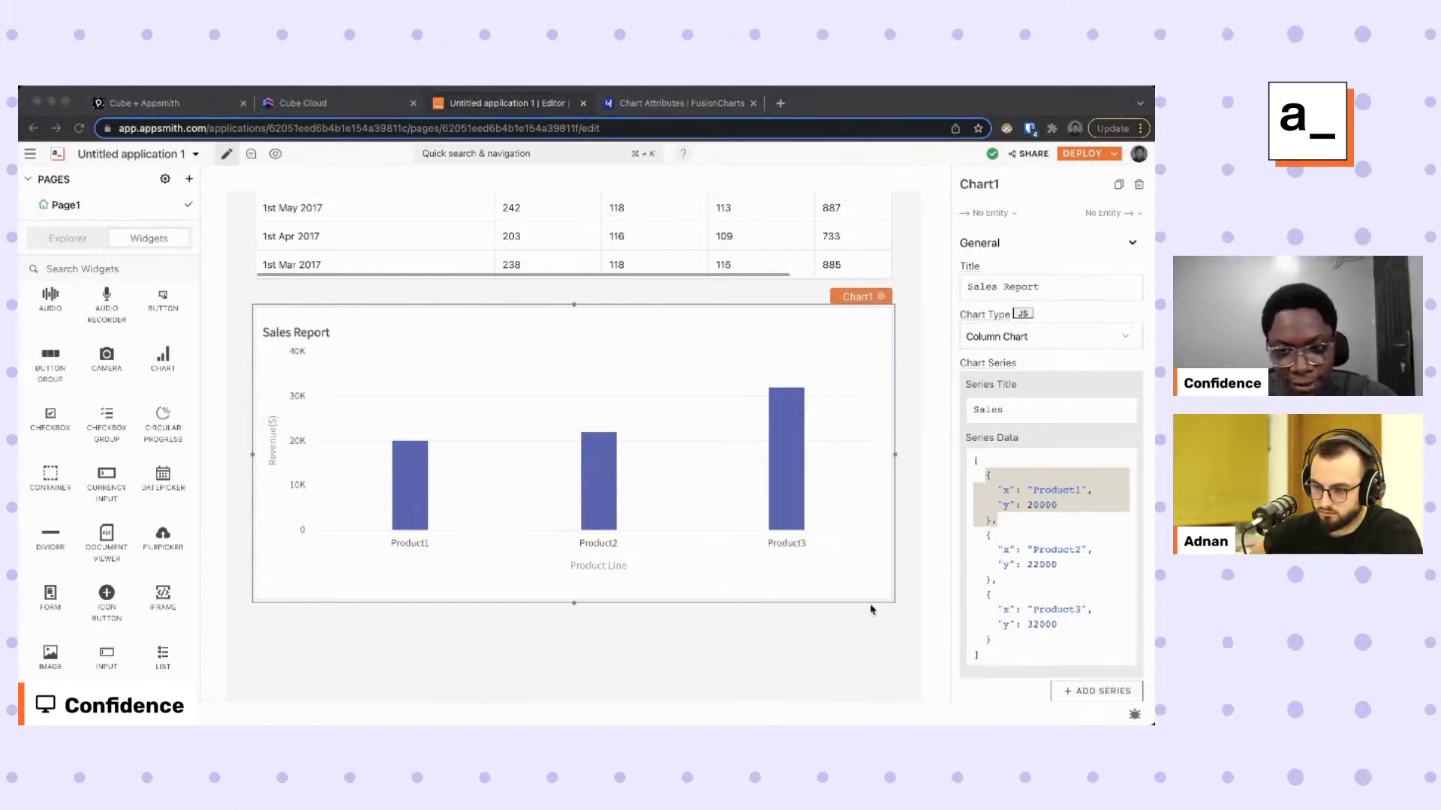
click(1038, 595)
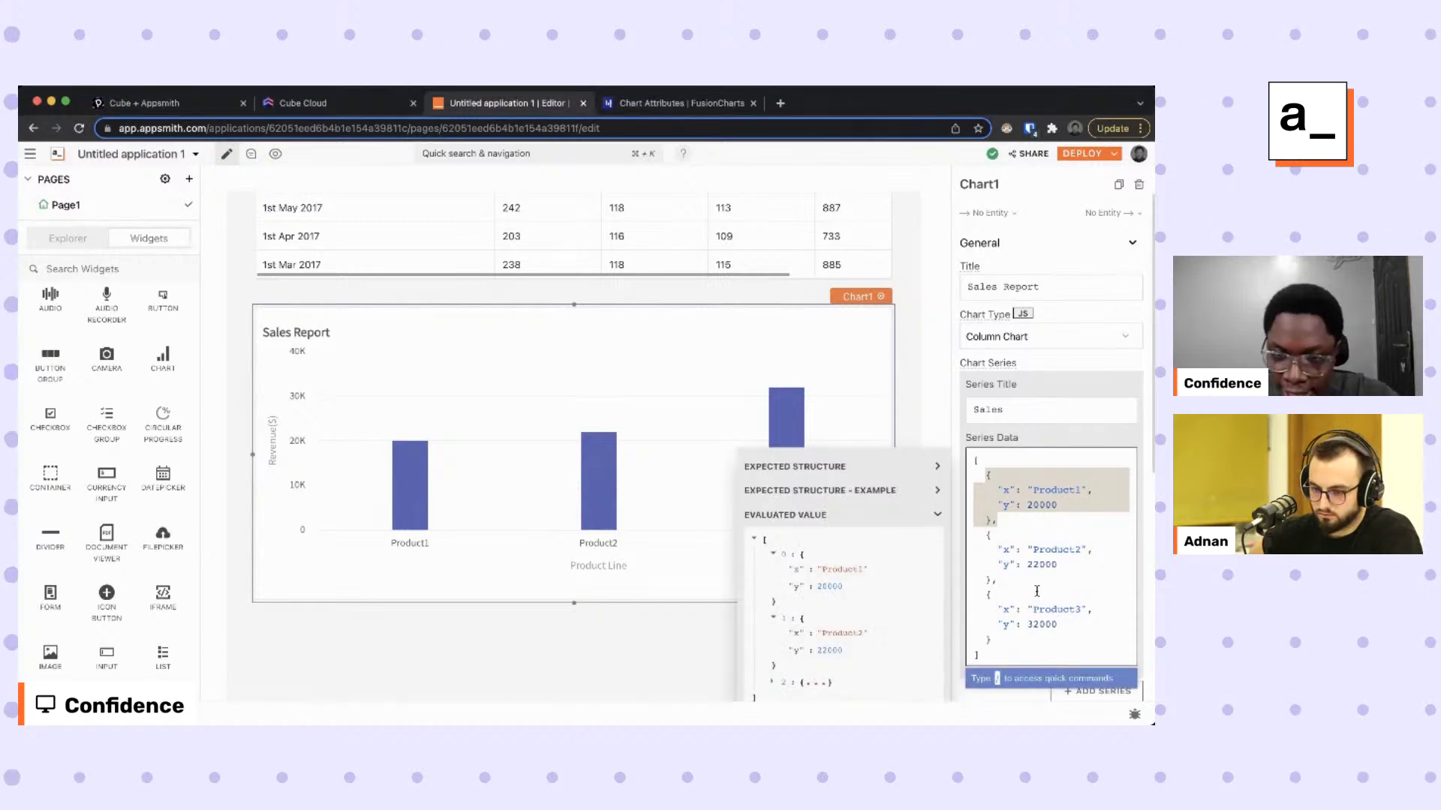
key(super+a)
text({{)
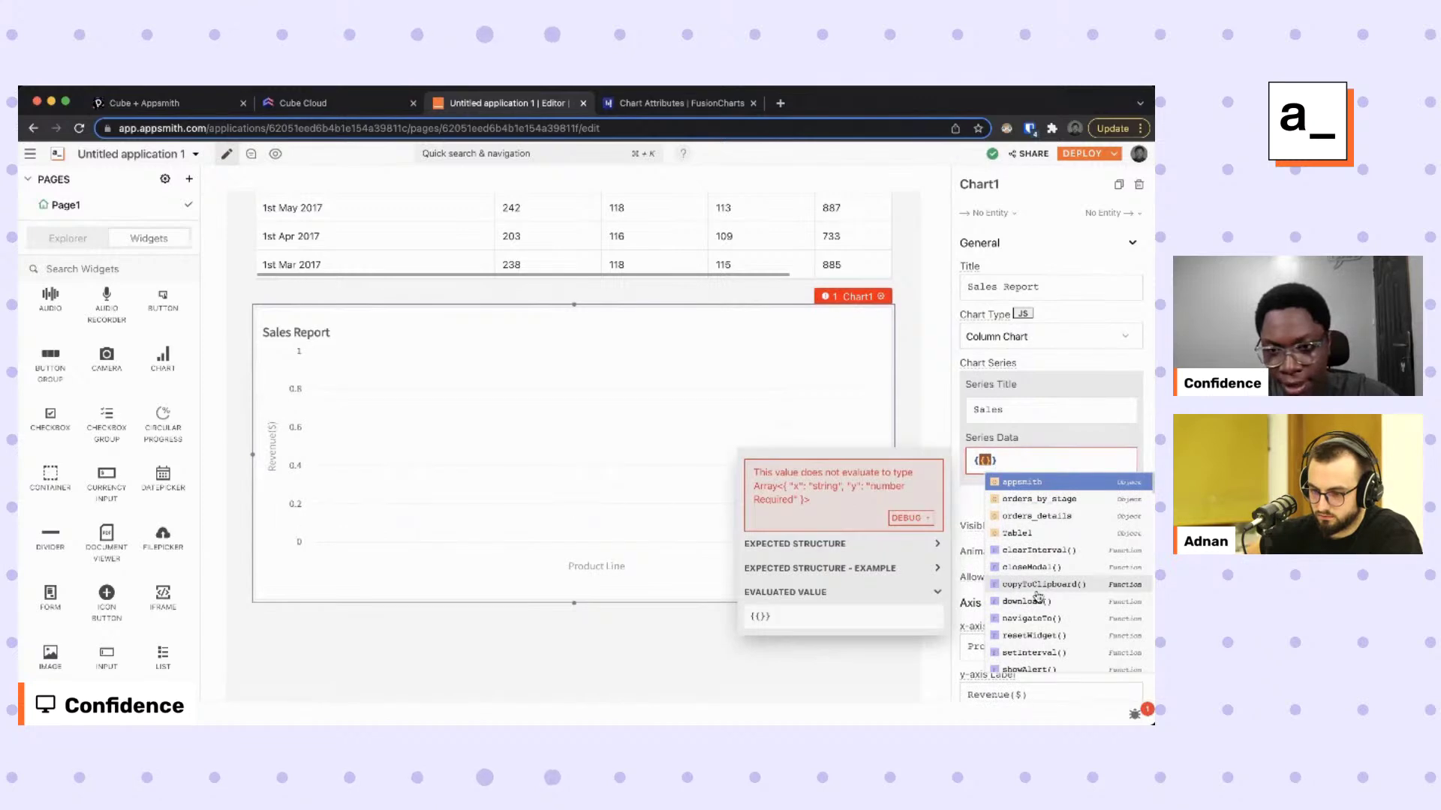
key(Down)
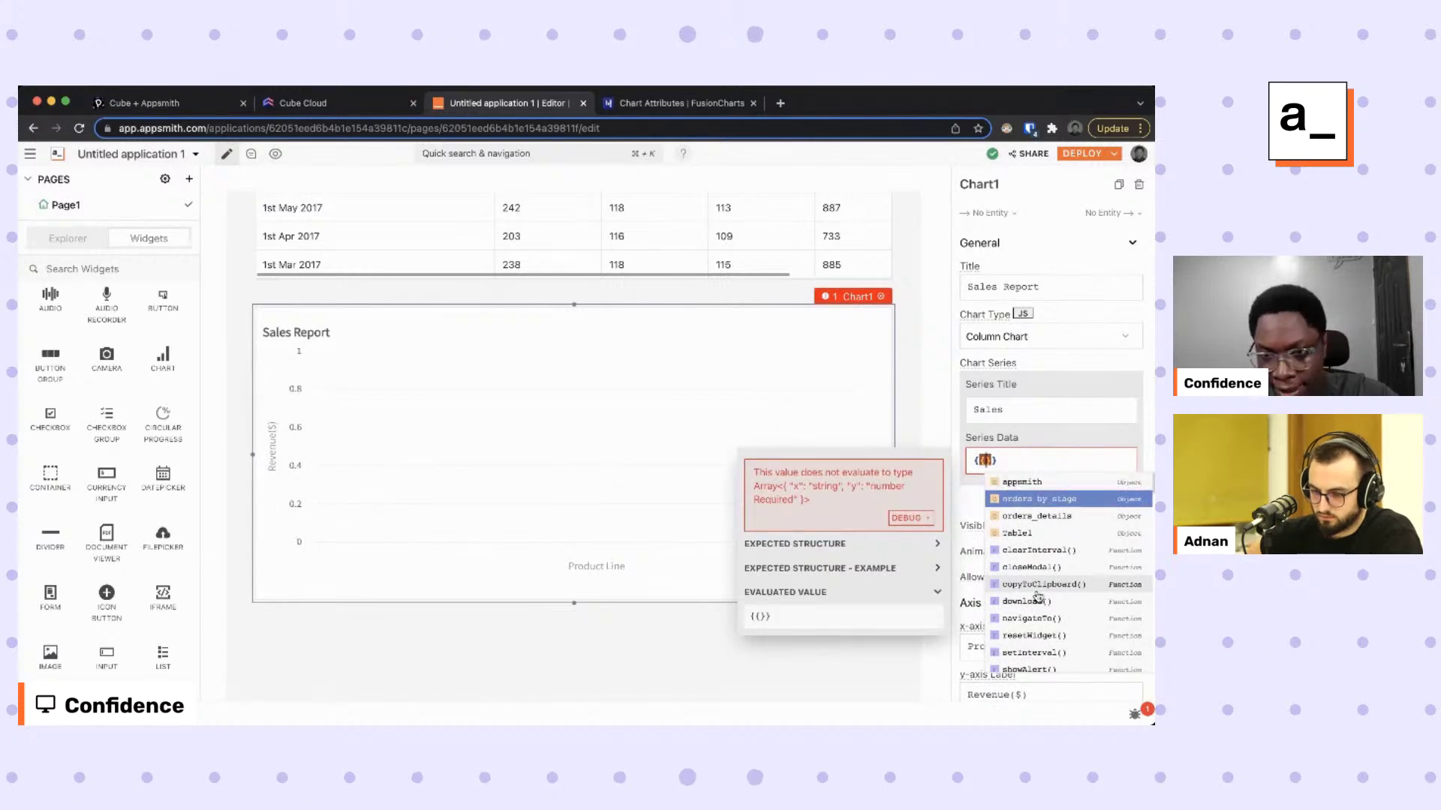
key(Return)
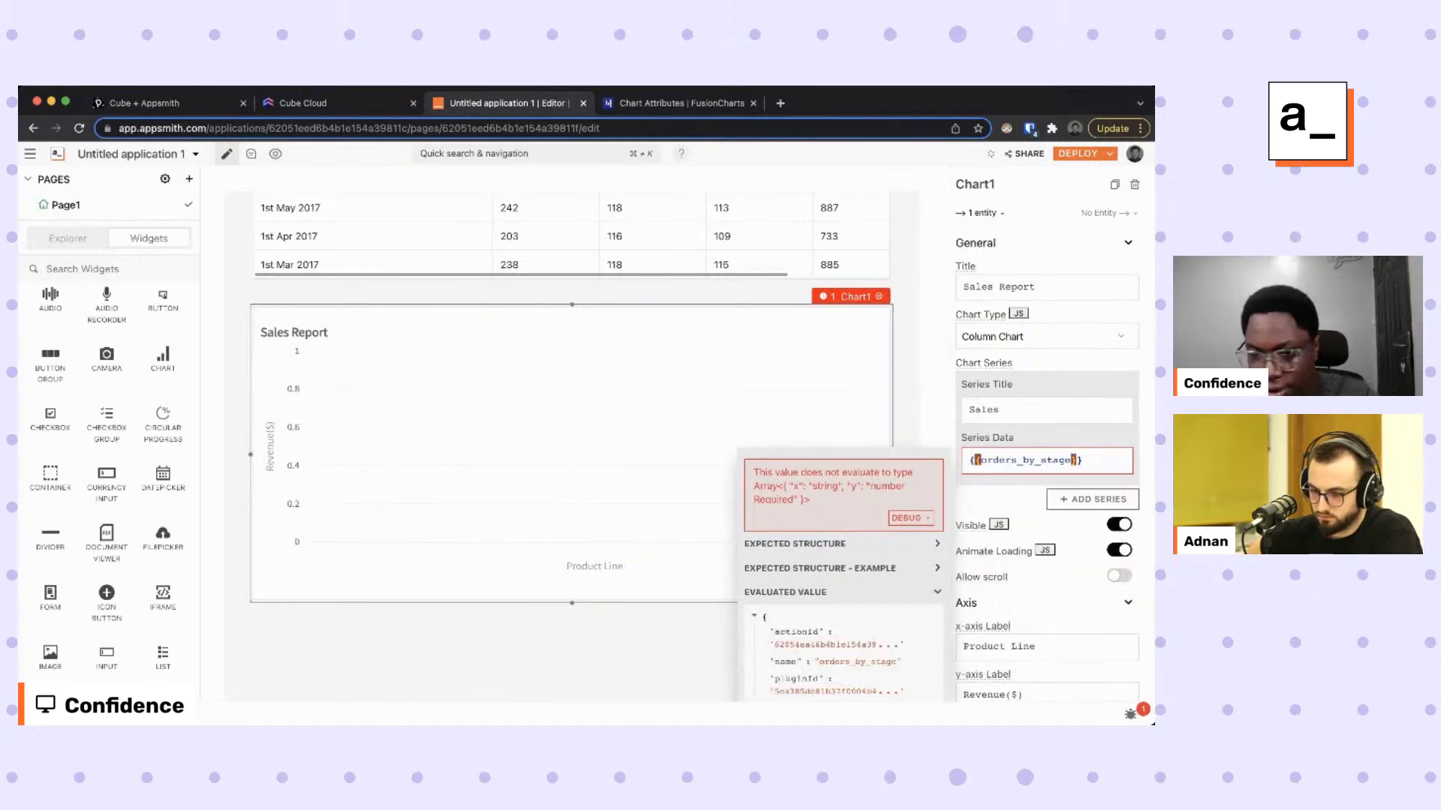
click(1077, 460)
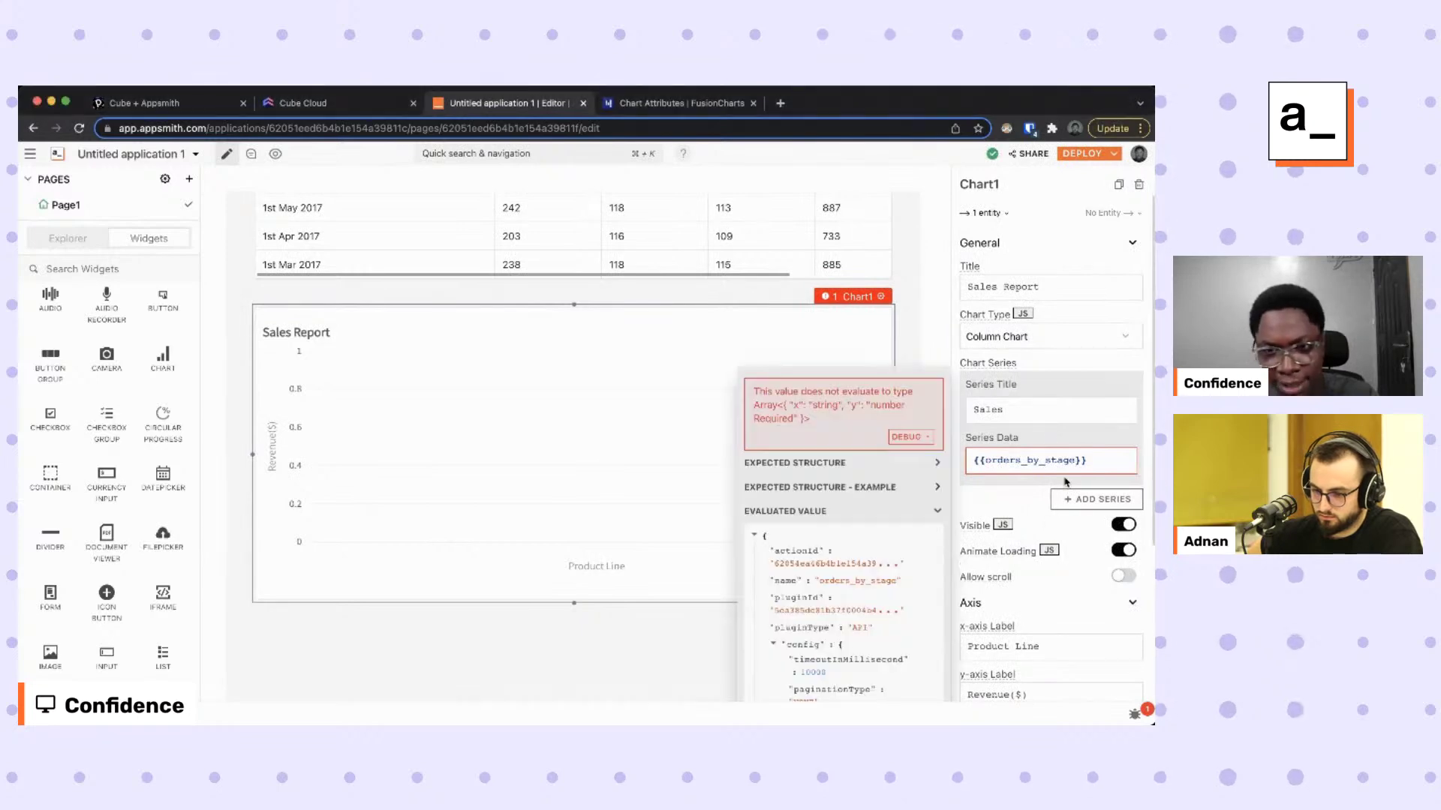
click(58, 239)
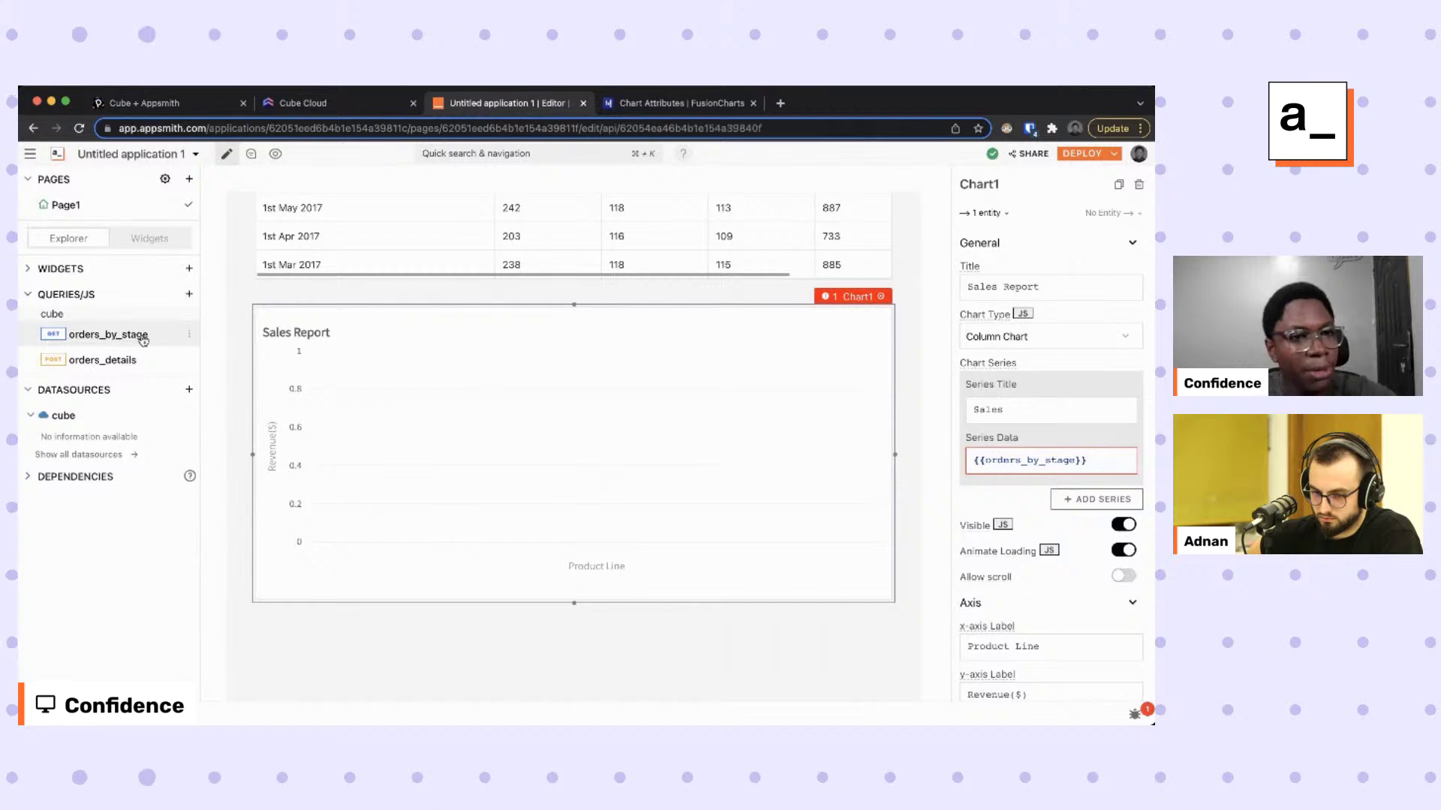
Rename the orders_by_stage query to orders_by_state, then return to the page widgets.
click(136, 334)
click(267, 217)
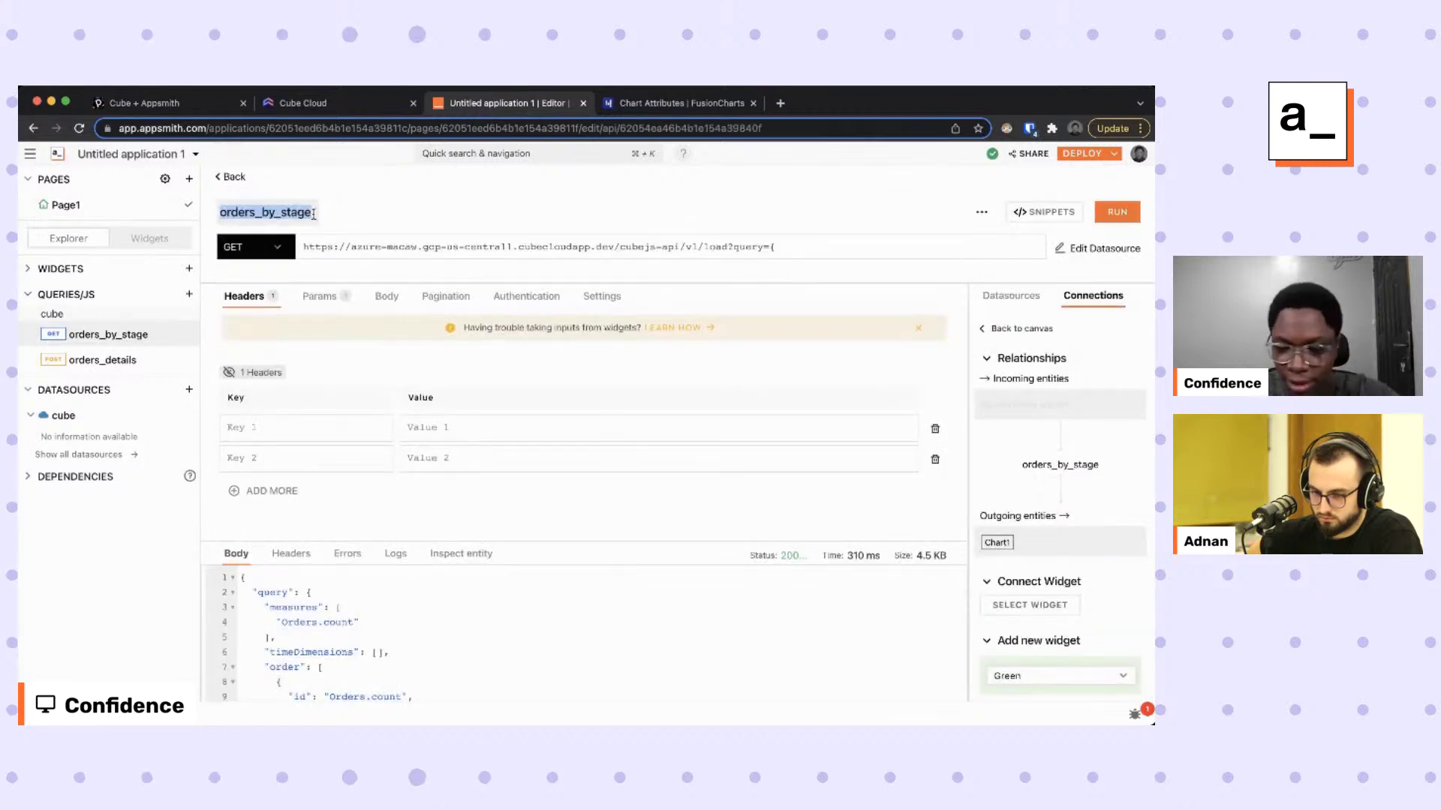
click(313, 213)
key(BackSpace)
text(te)
key(Return)
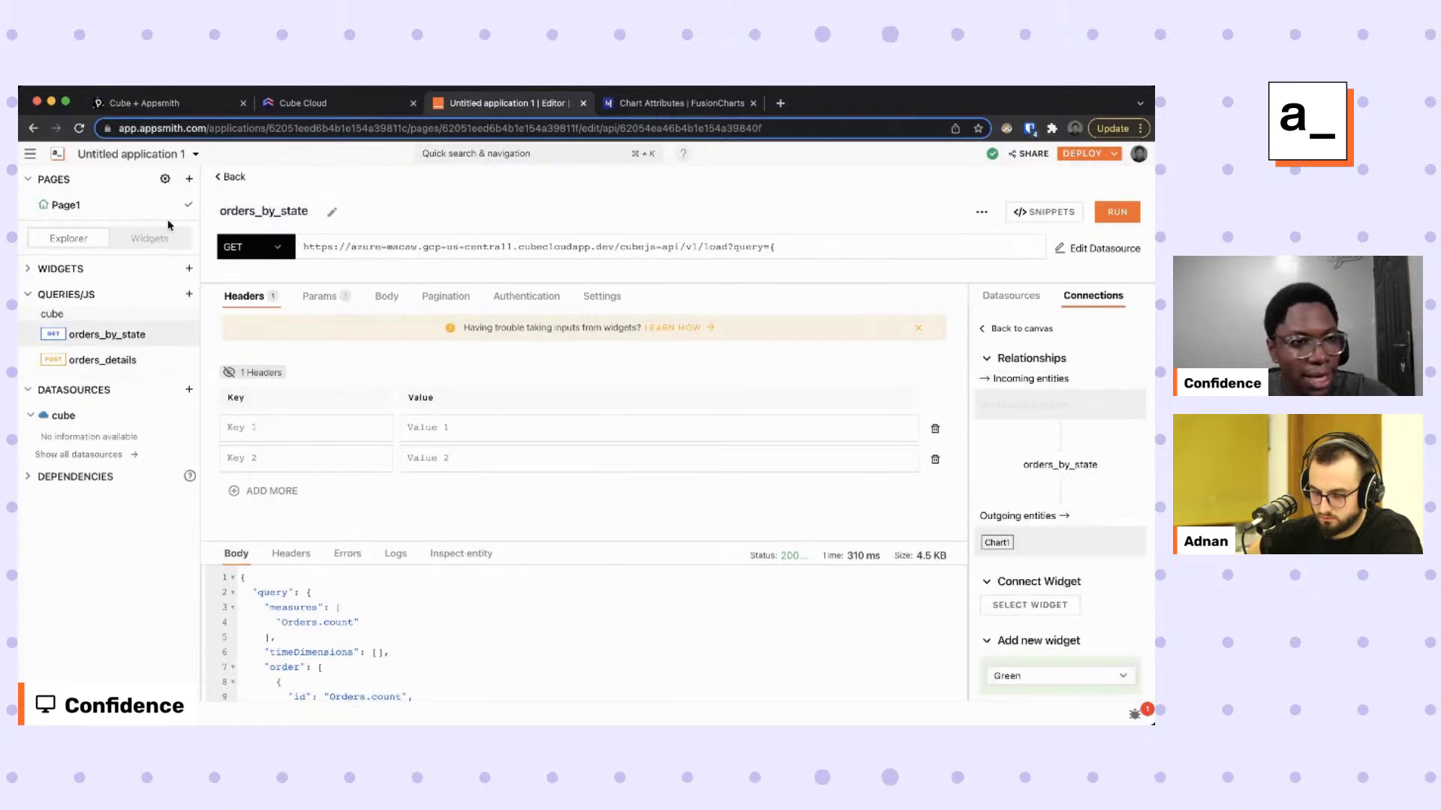
click(149, 238)
Extend Chart1's Series Data binding to reference orders_by_state.data.data.
scroll(795, 554, down, 1)
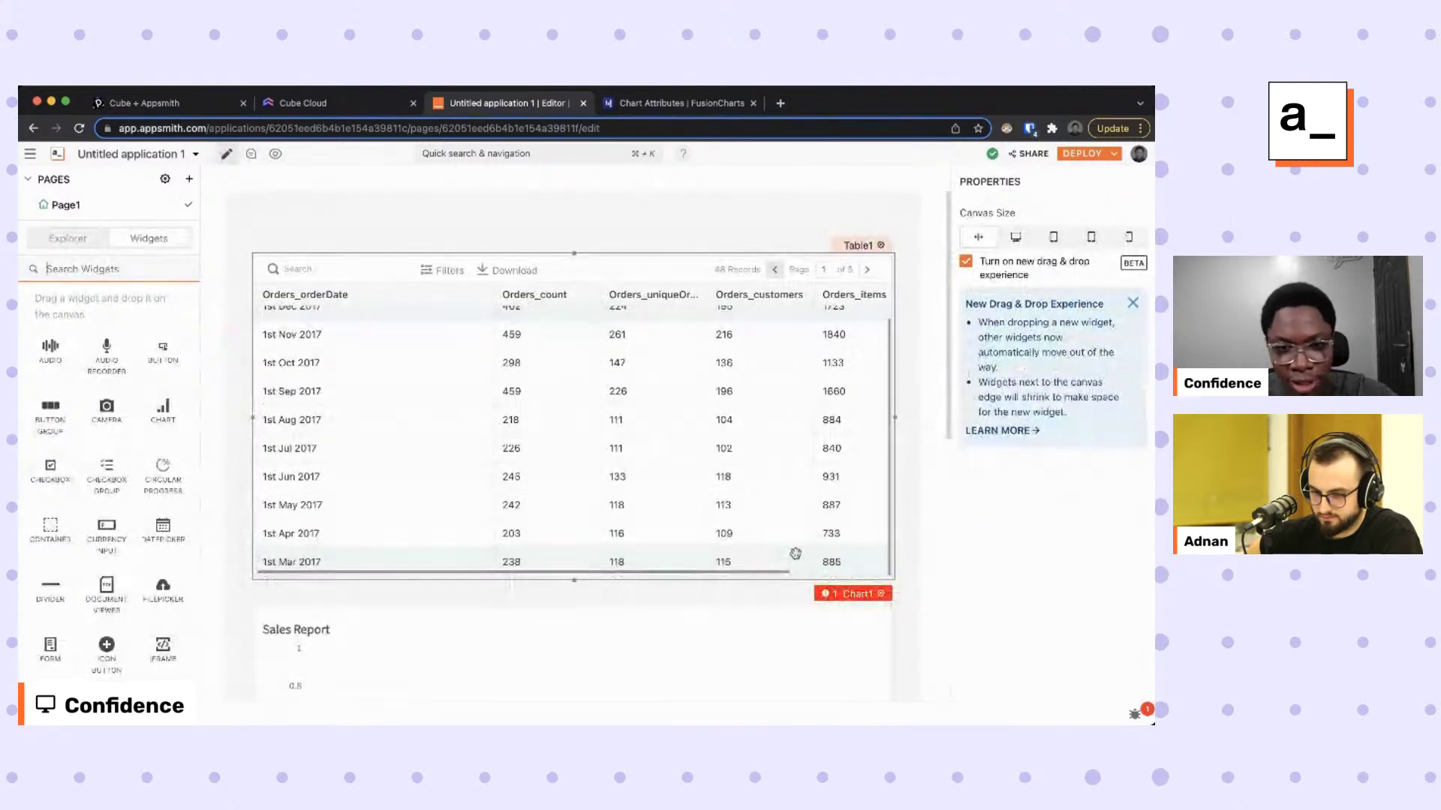
scroll(795, 554, down, 5)
click(770, 455)
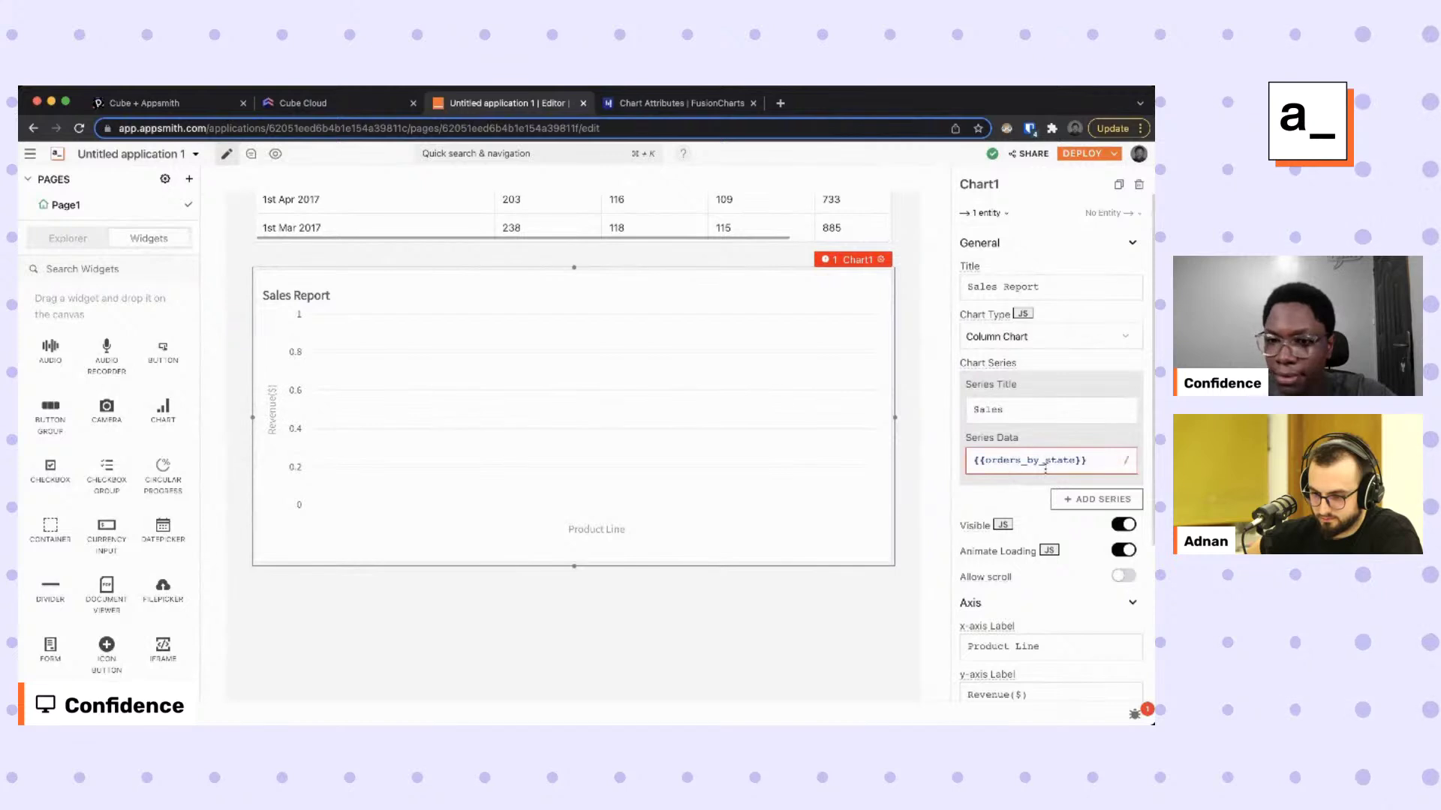
click(1085, 462)
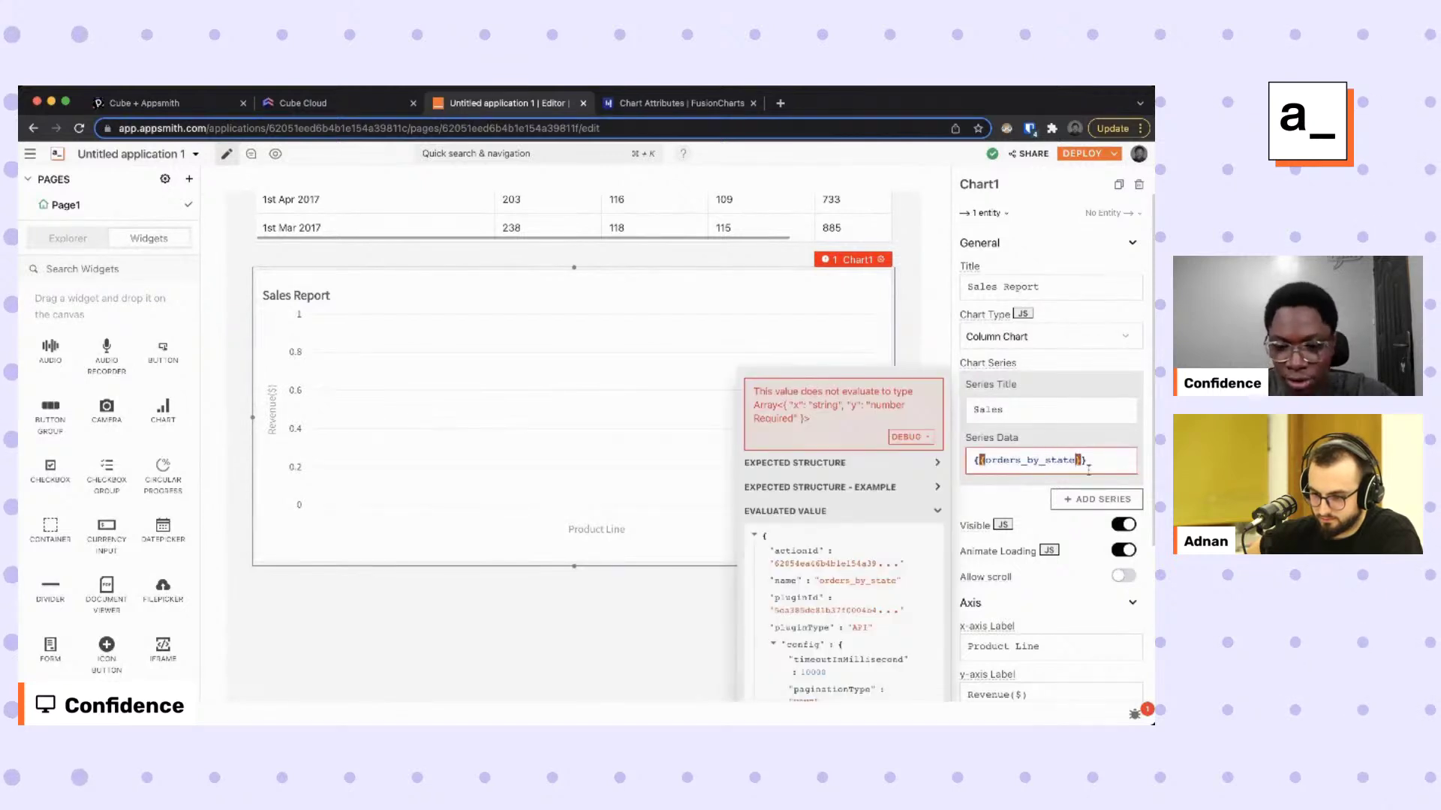
text(.data.d)
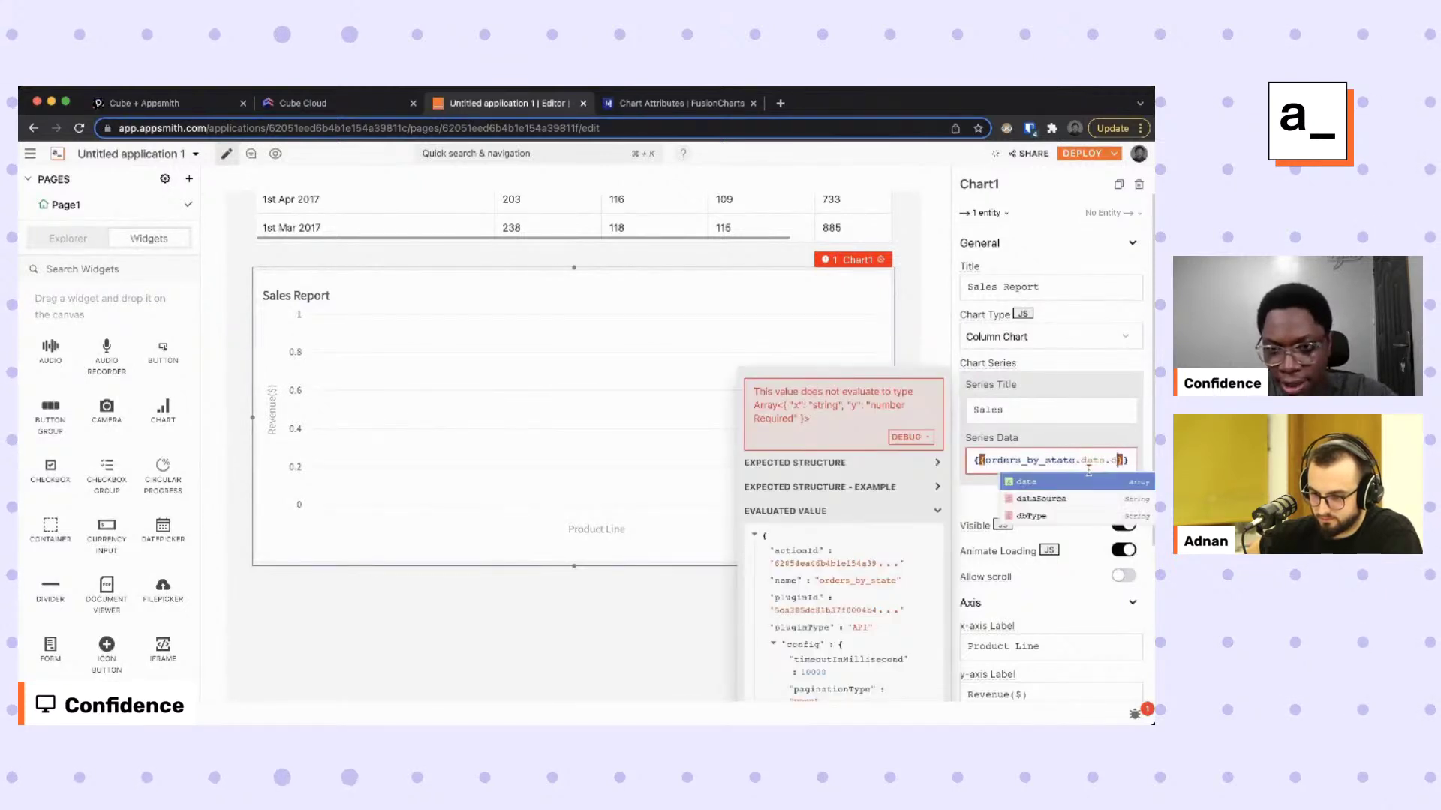
text(ata)
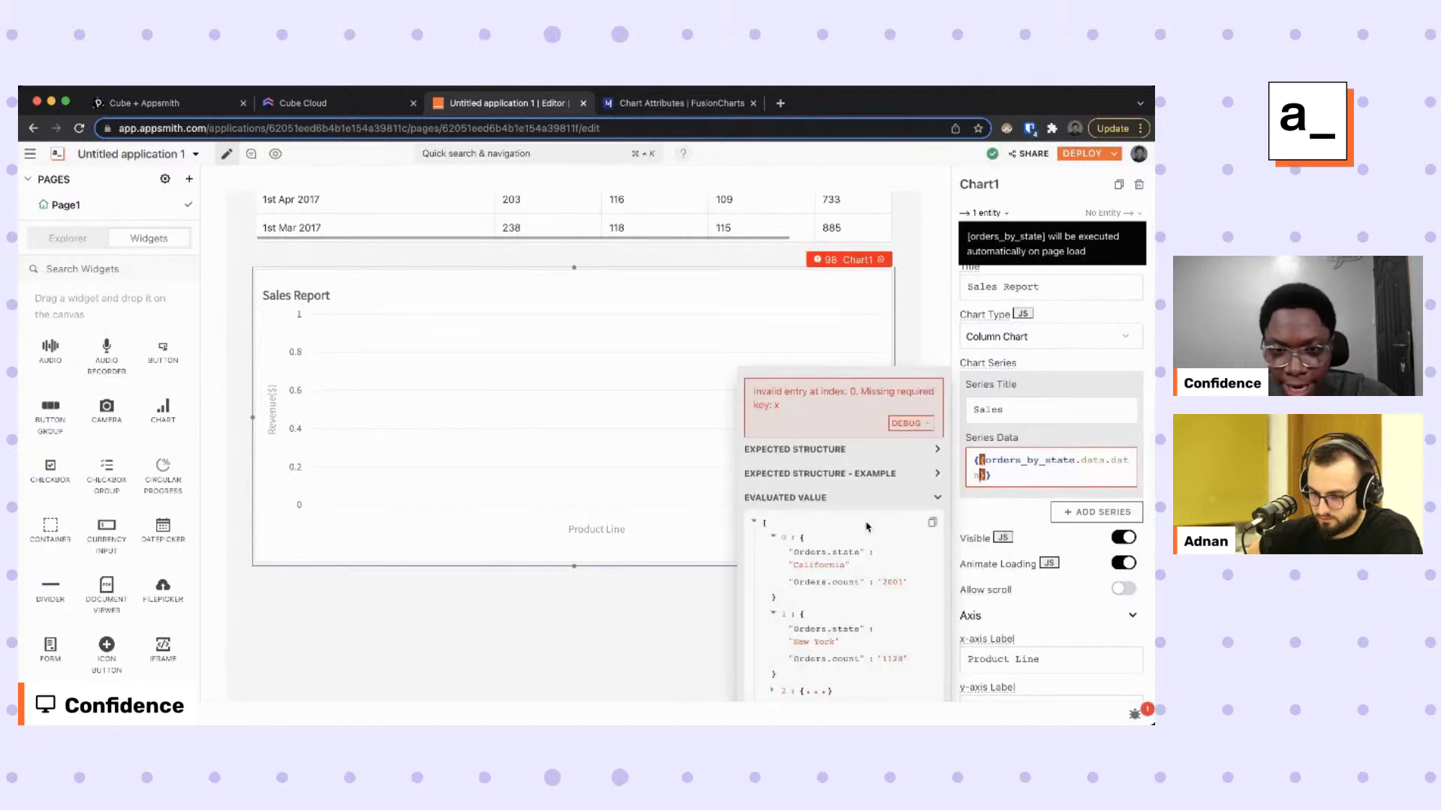
Map each row to x: i['Orders.state'] and y: i['Orders.count'] in the series binding.
scroll(820, 561, down, 3)
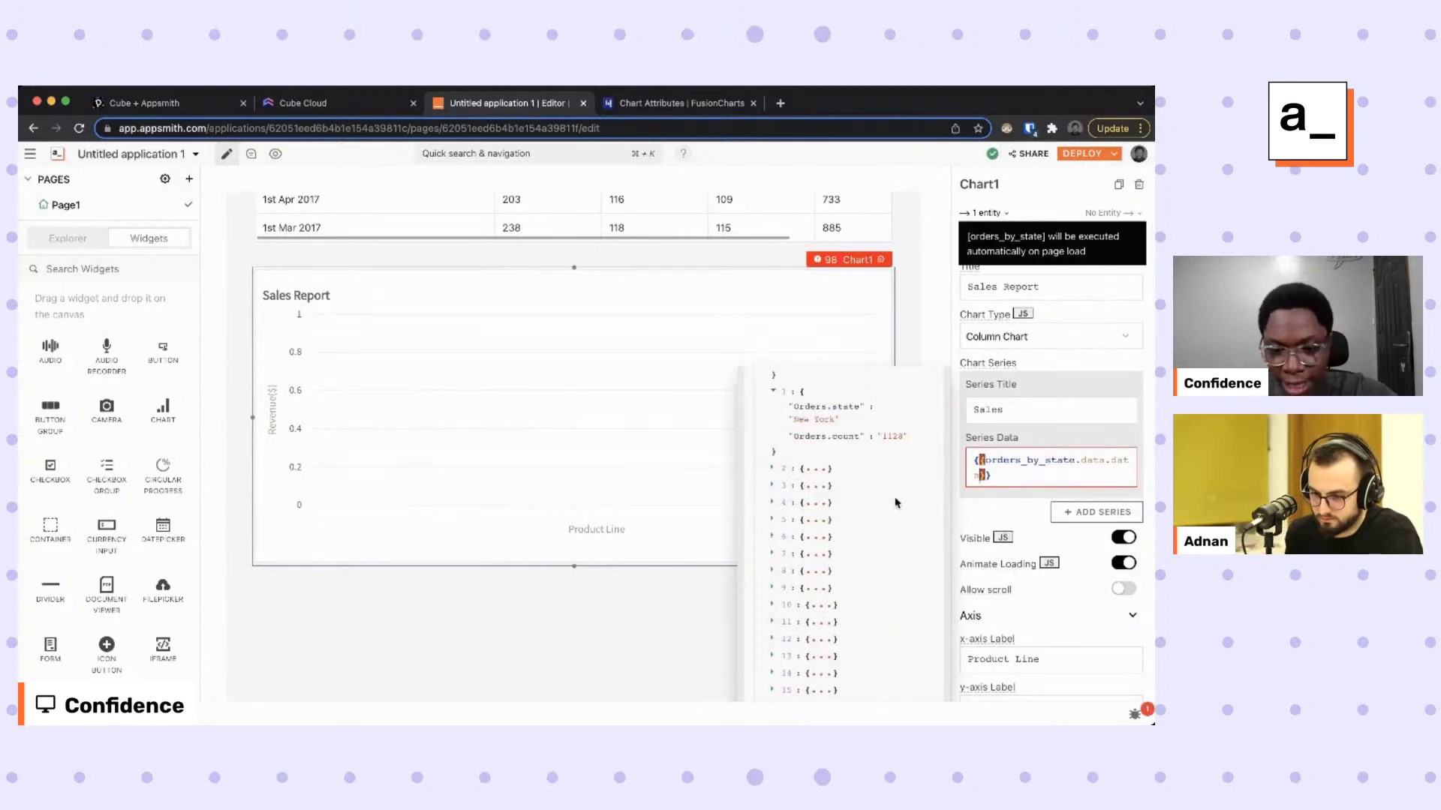
text(.map()
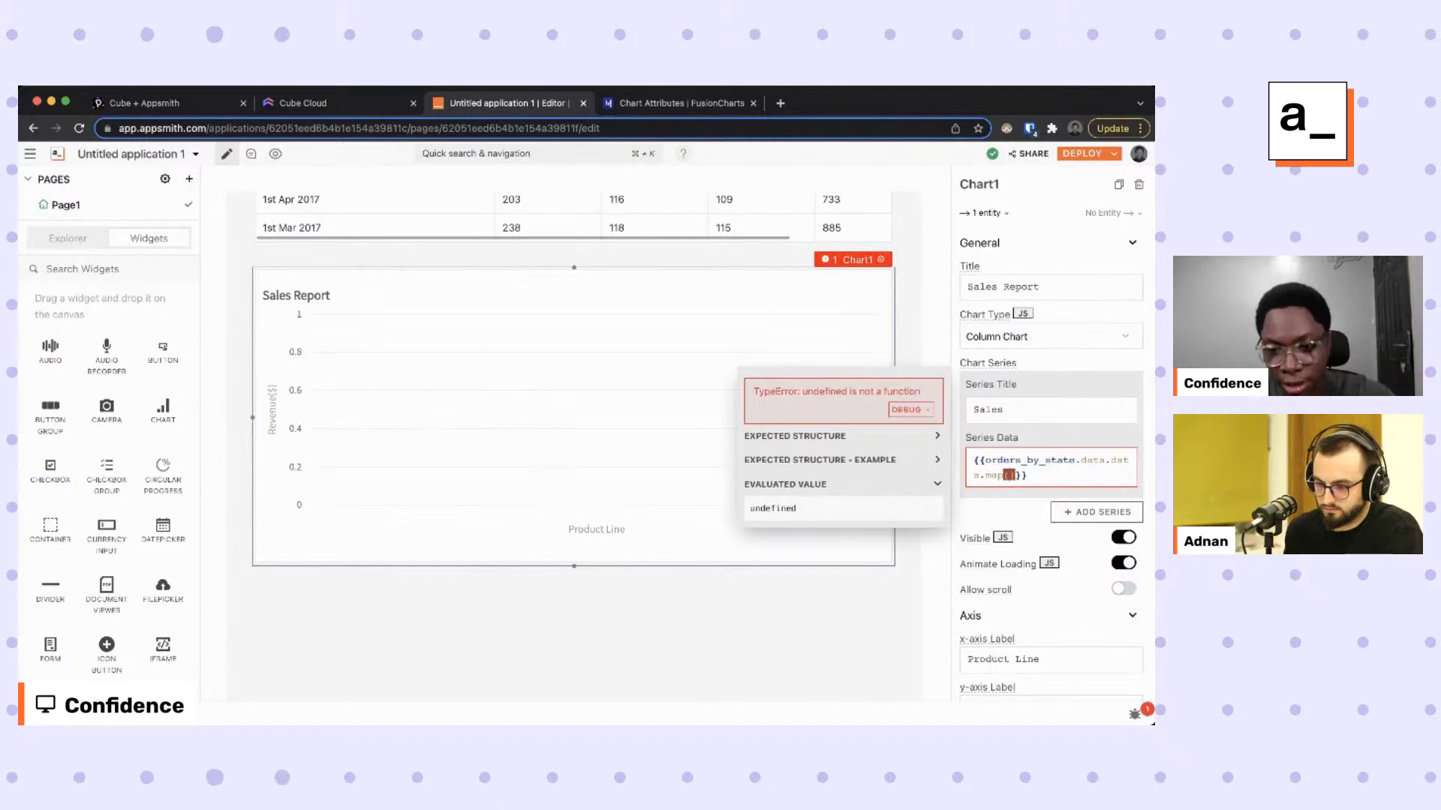
text(i => )
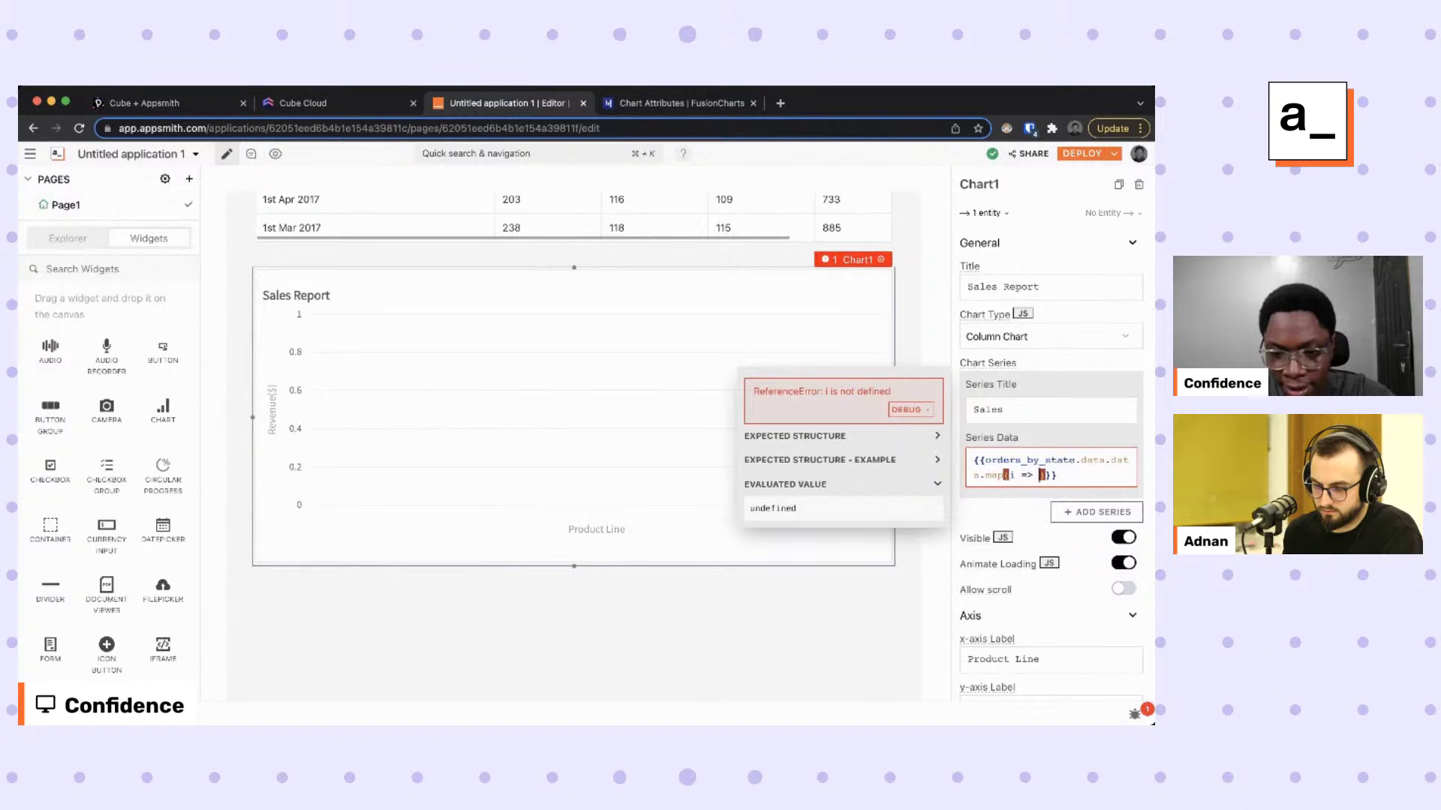
text(({)
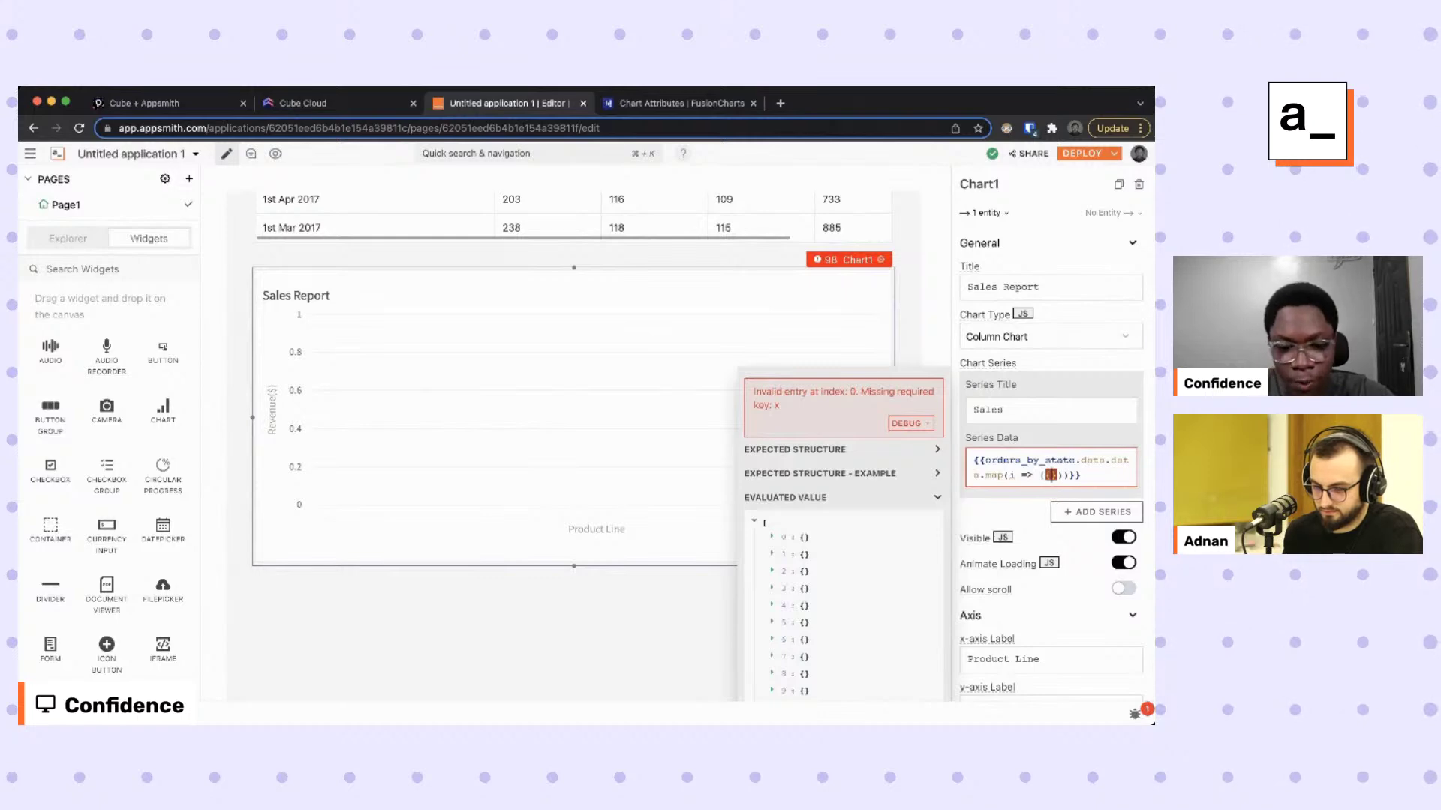
text(x: i)
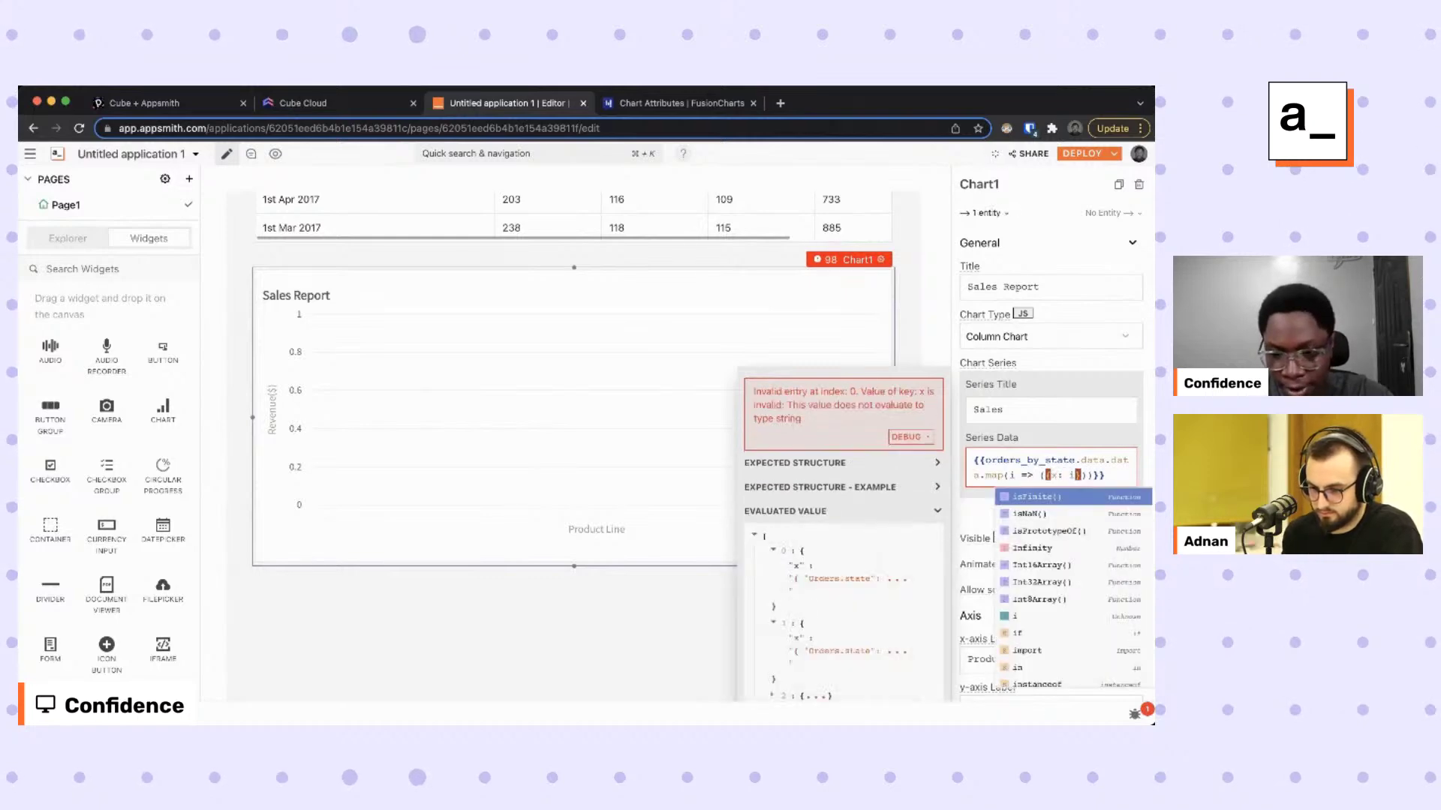
text([')
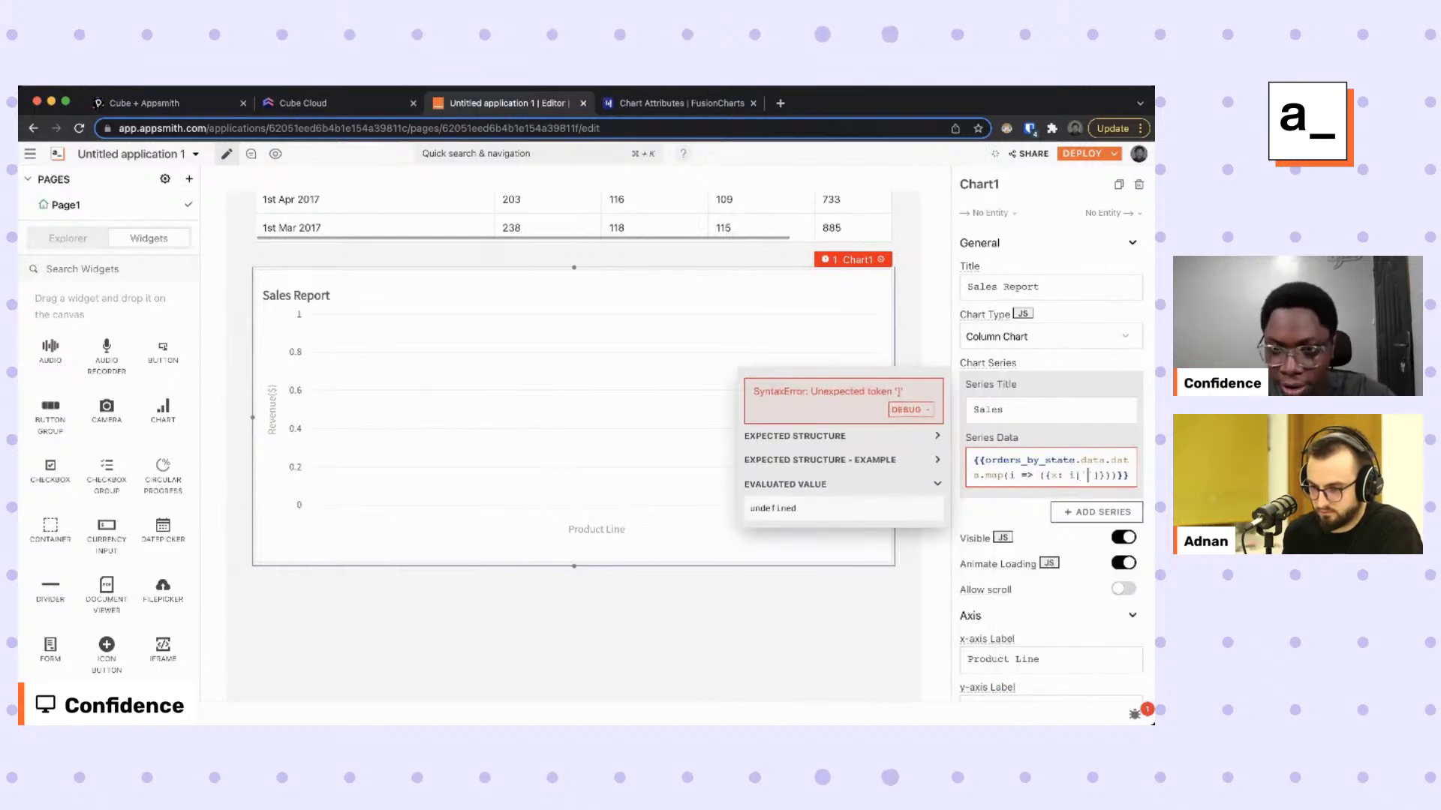
text(Orders)
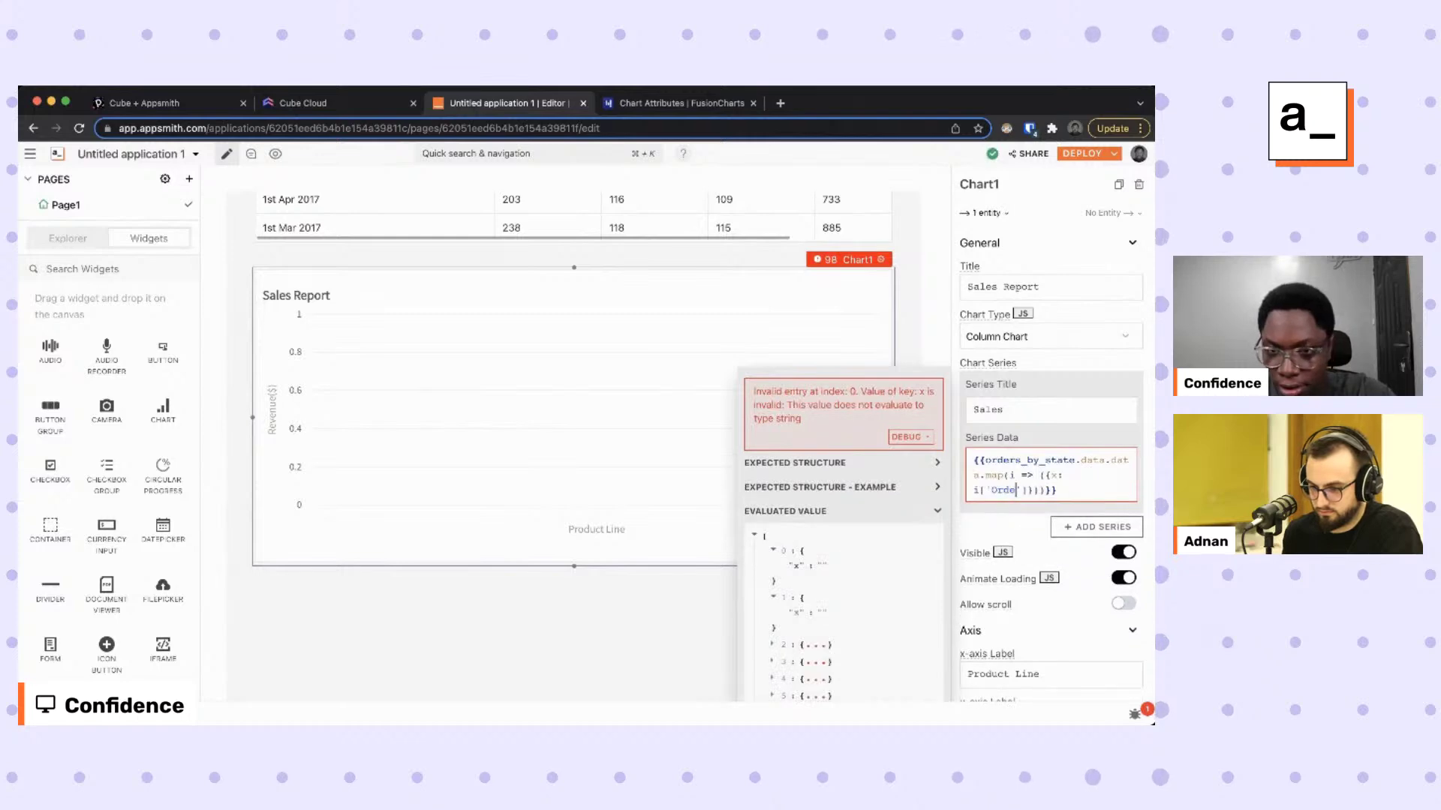
text(.stage)
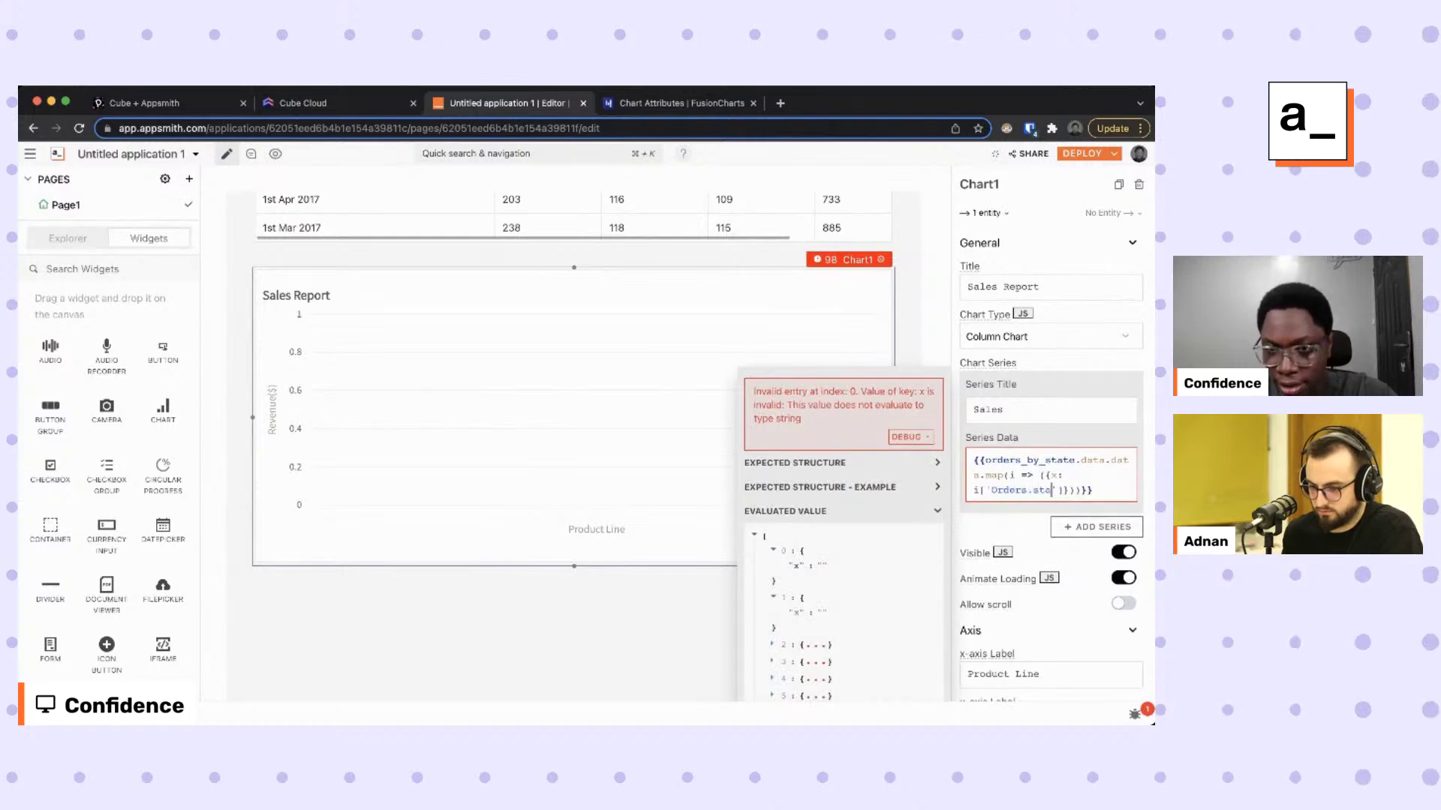
key(BackSpace)
key(BackSpace)
text(te)
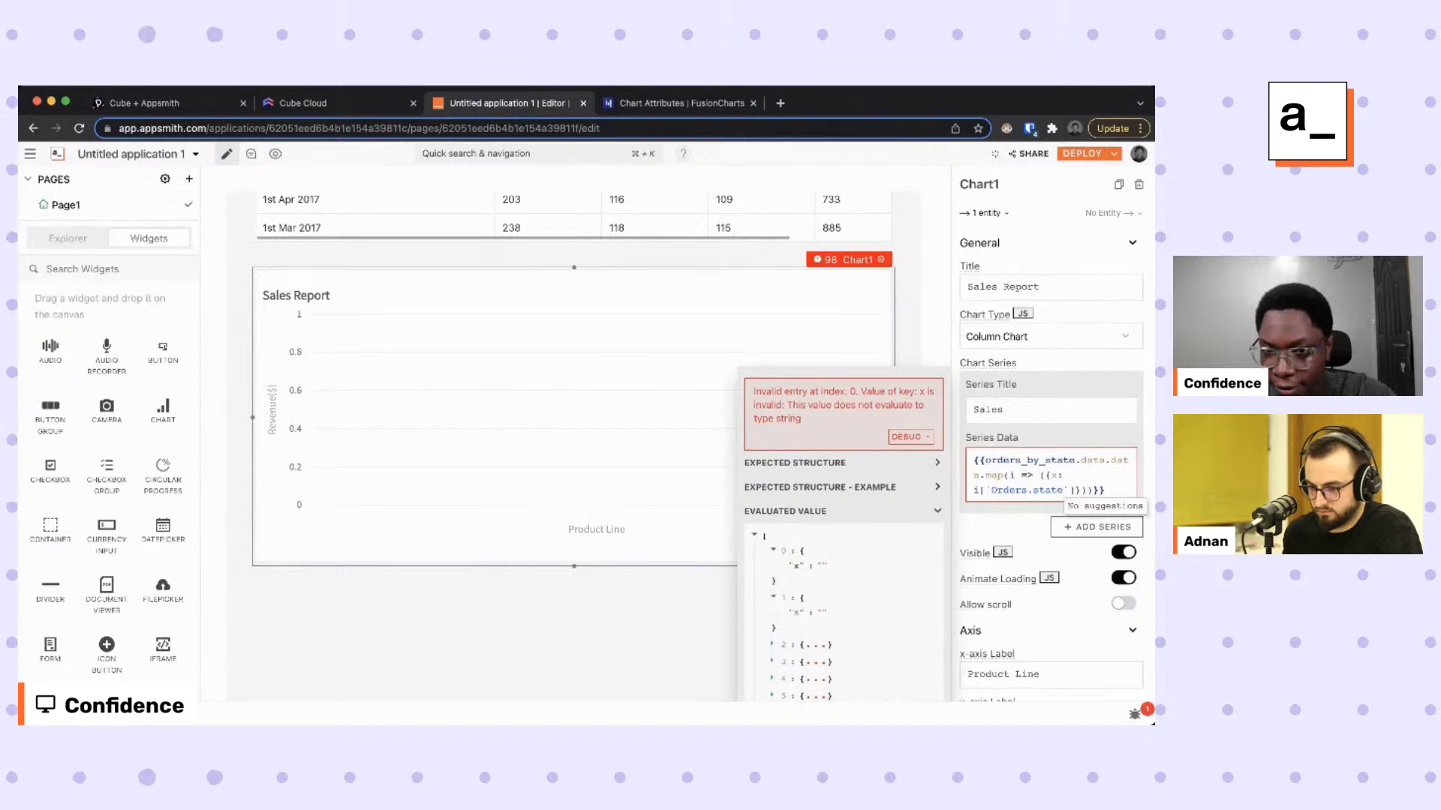
key(Right)
key(Right)
text(, y)
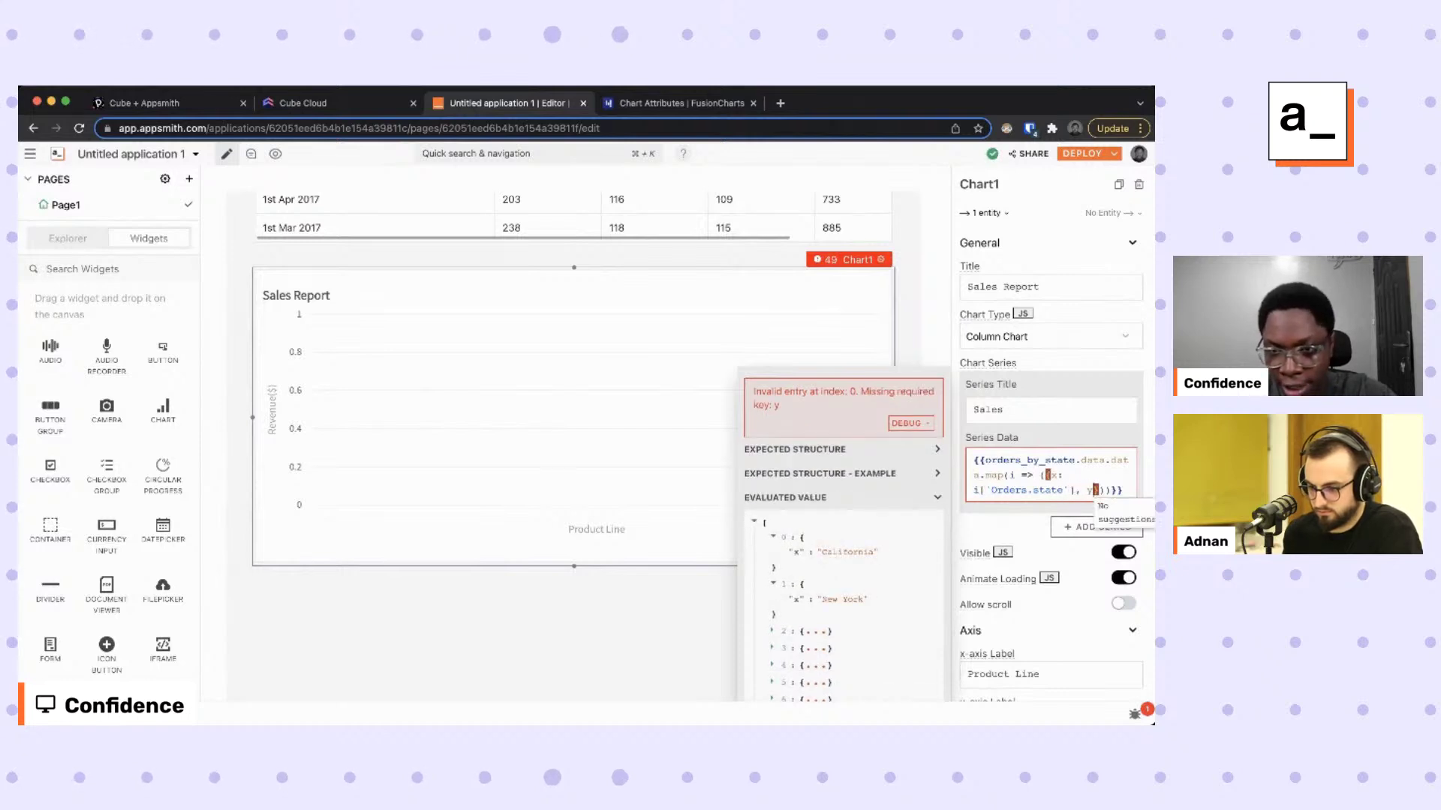
text(: i)
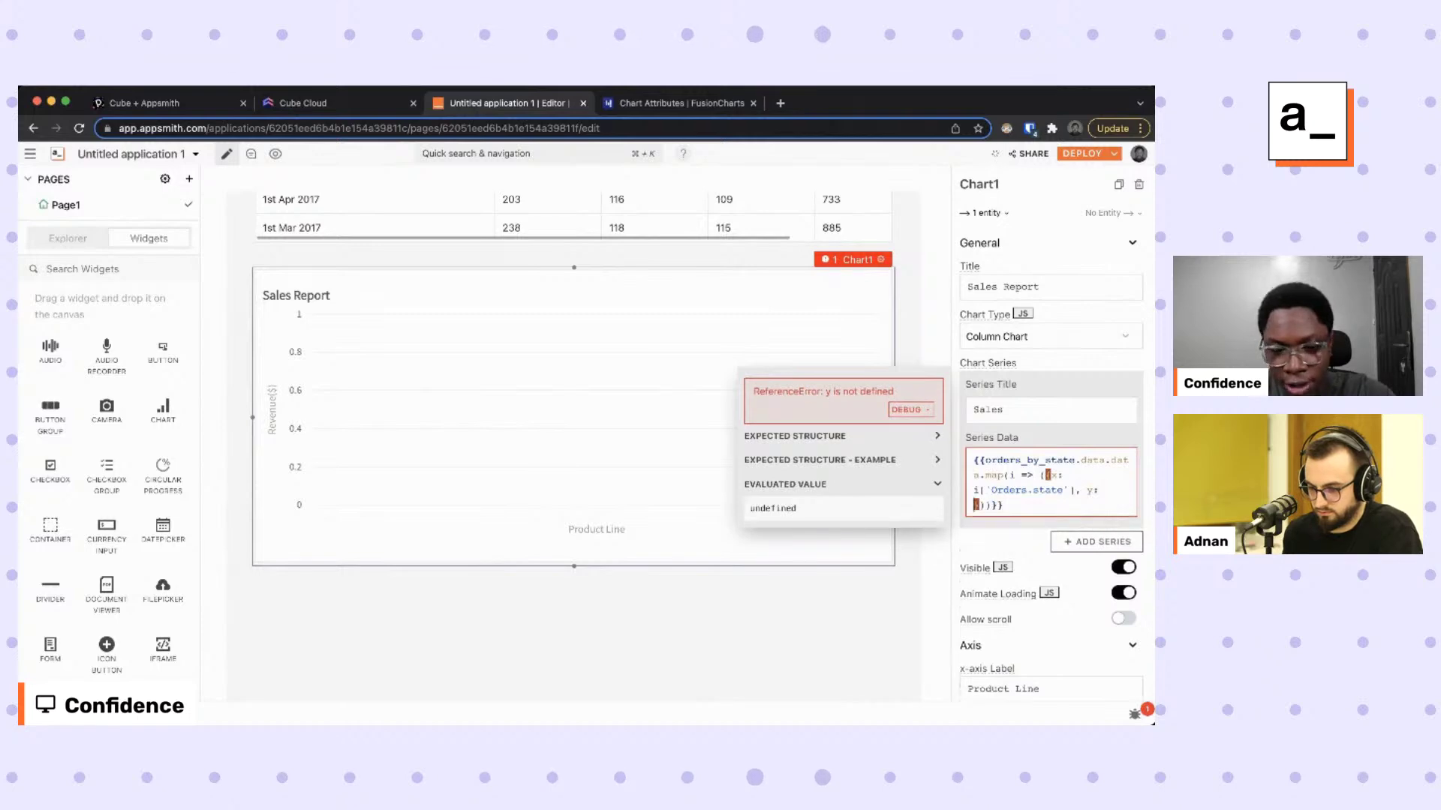
text([)
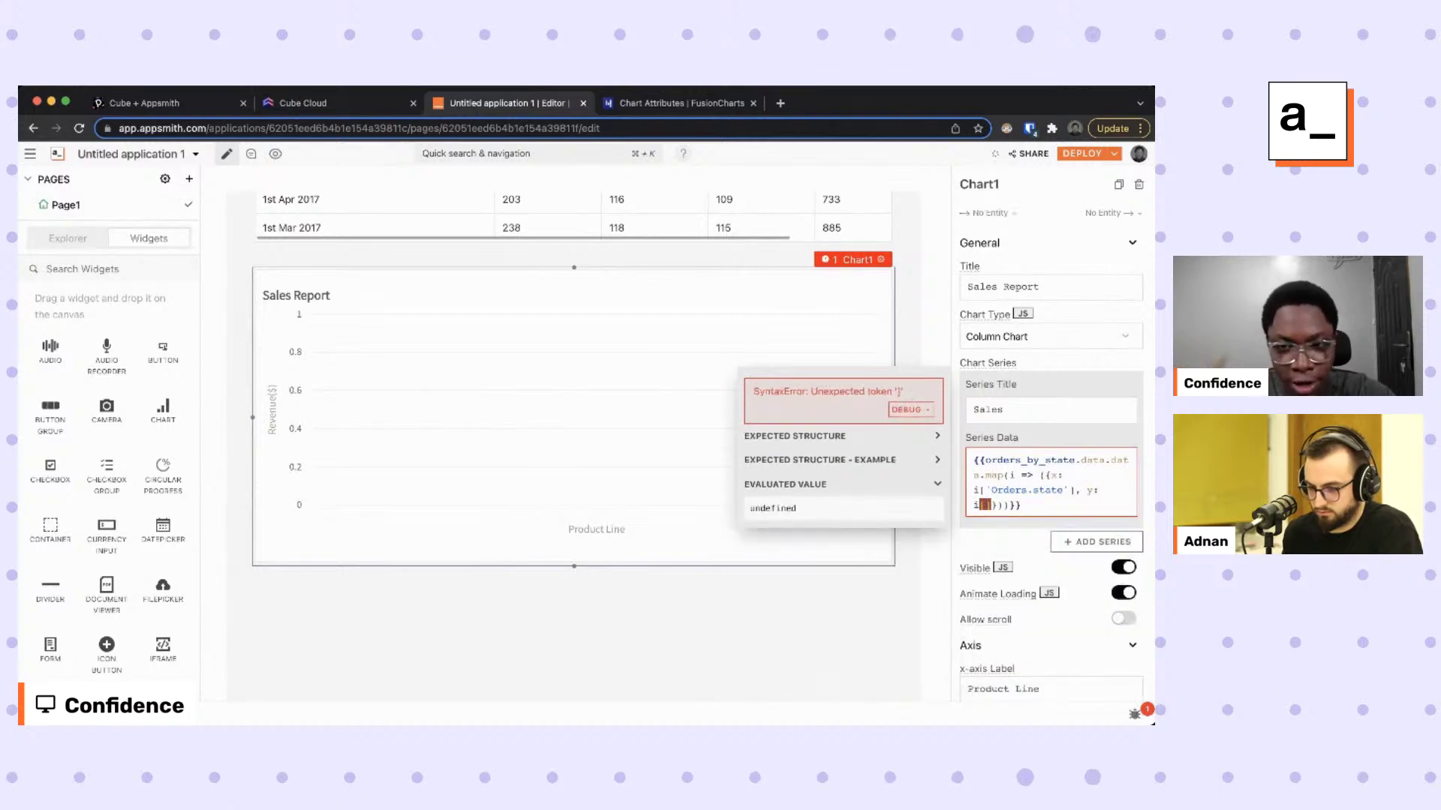
text('Orde)
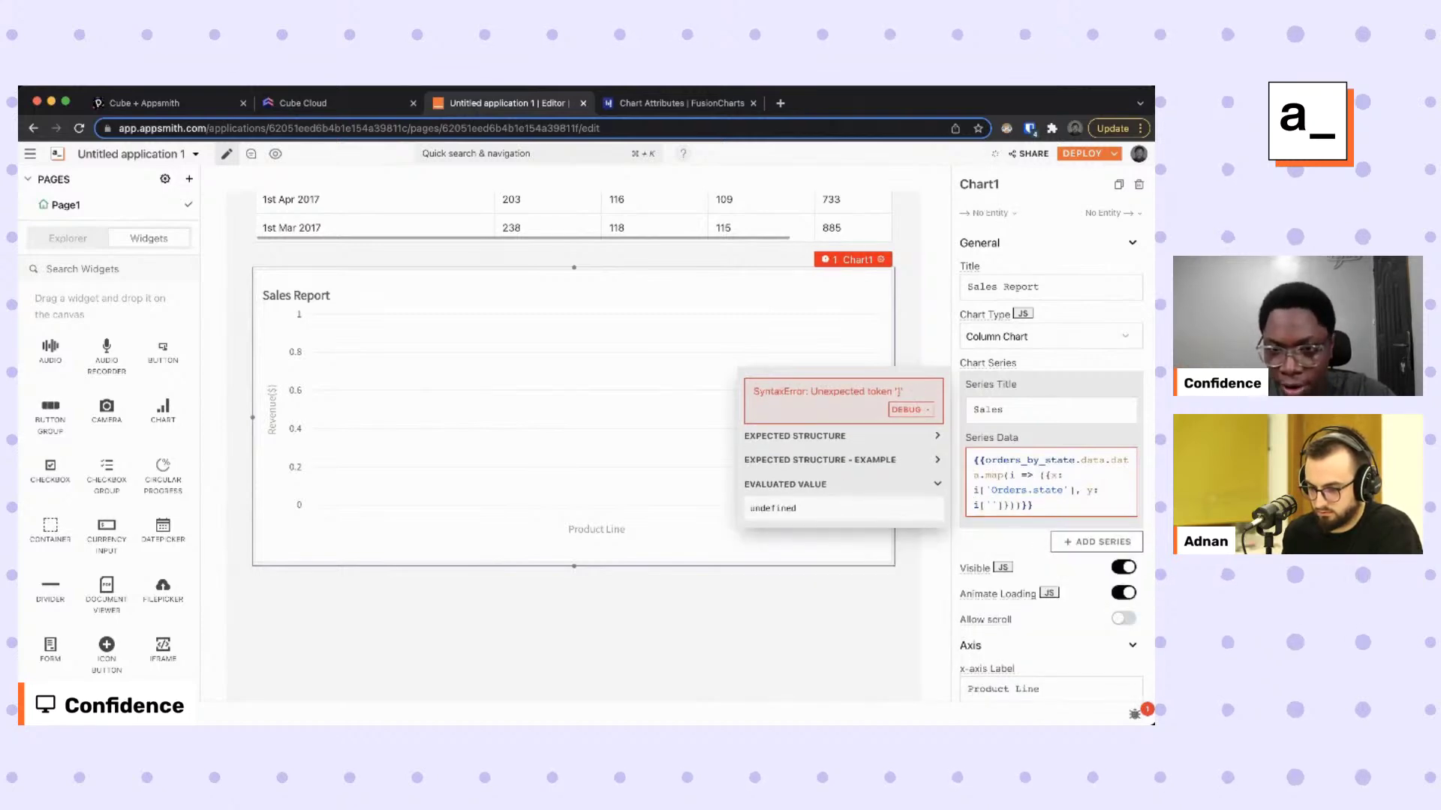
text(rs.count)
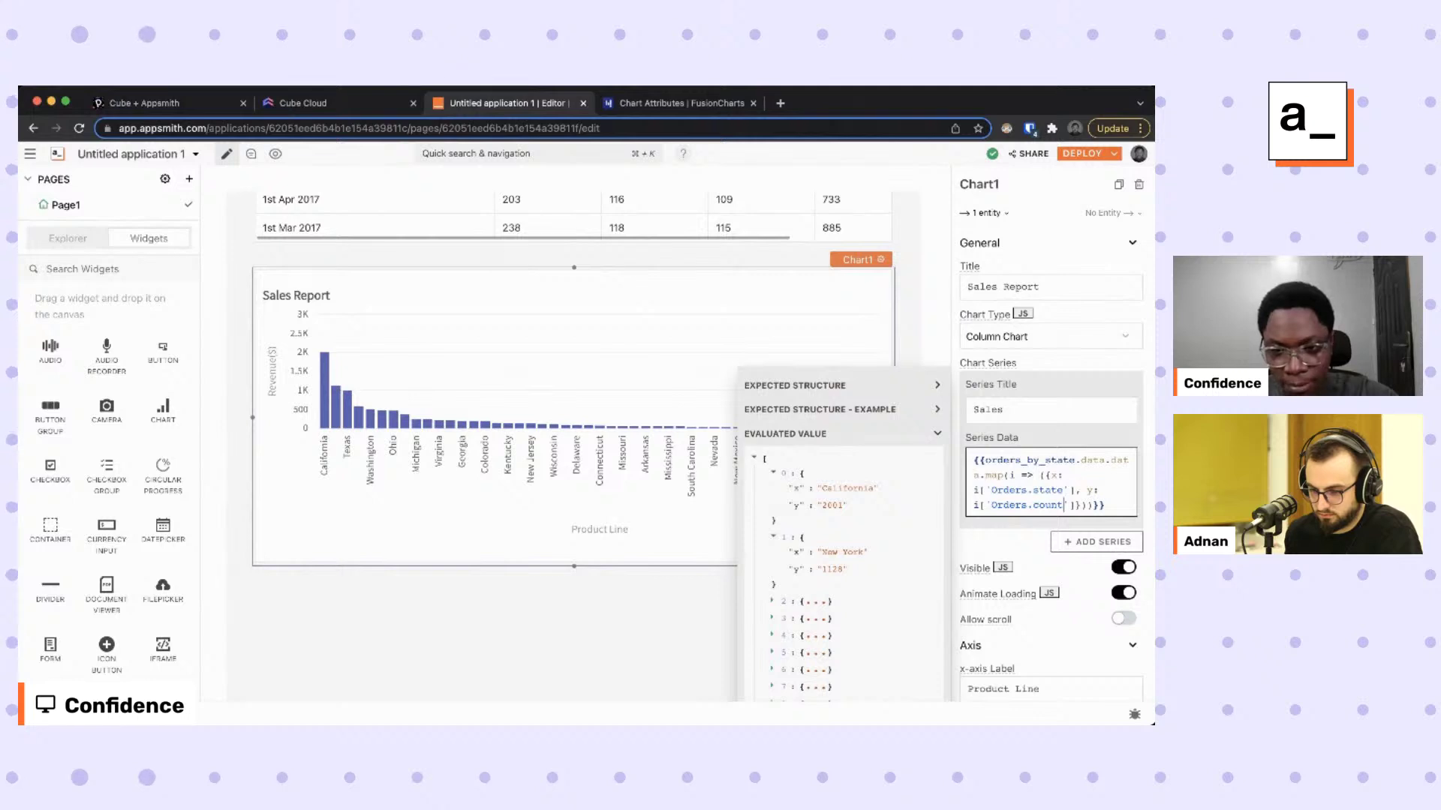
Set Chart1's title to 'Orders By State', x-axis label 'states' and y-axis label 'Orders'.
click(1005, 289)
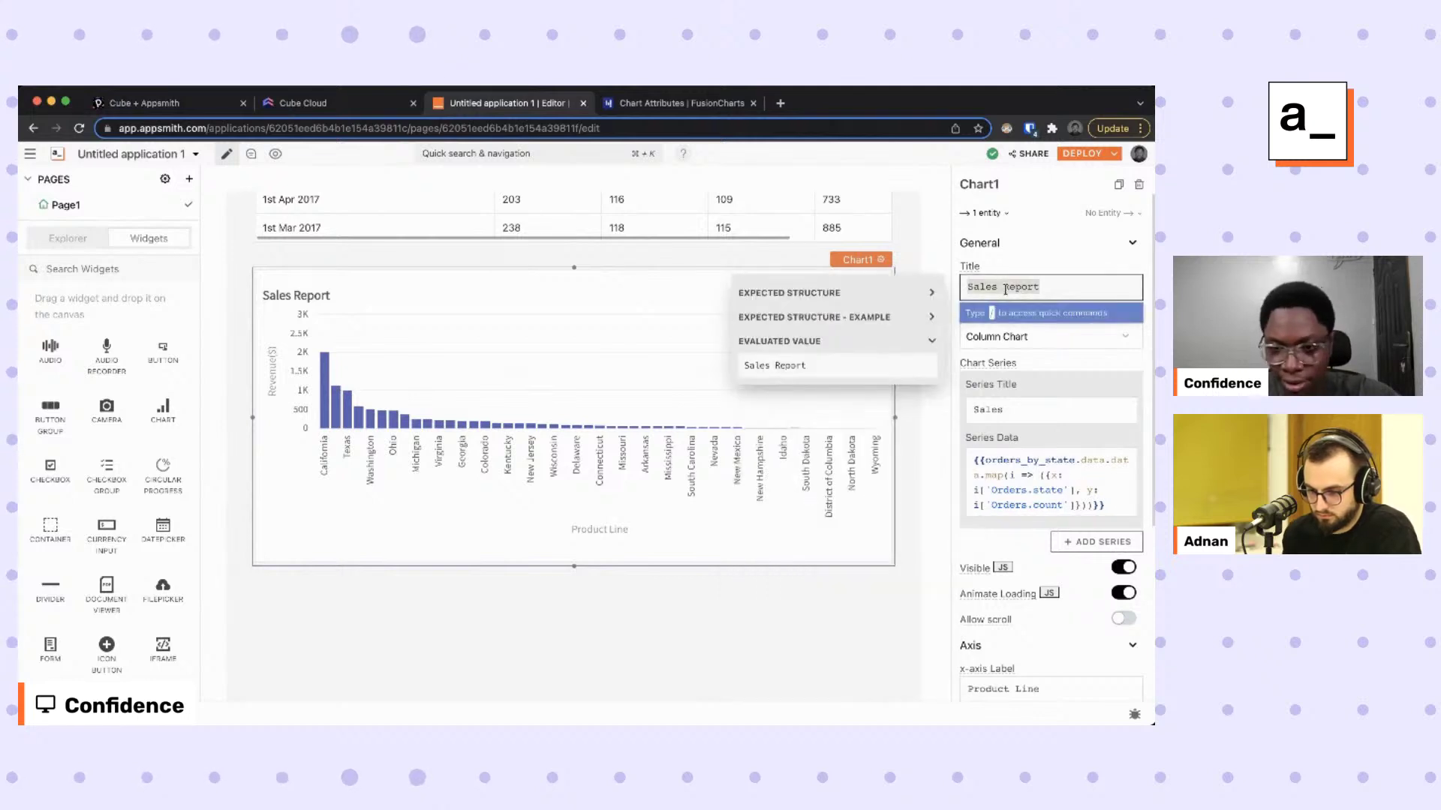
text(Orde)
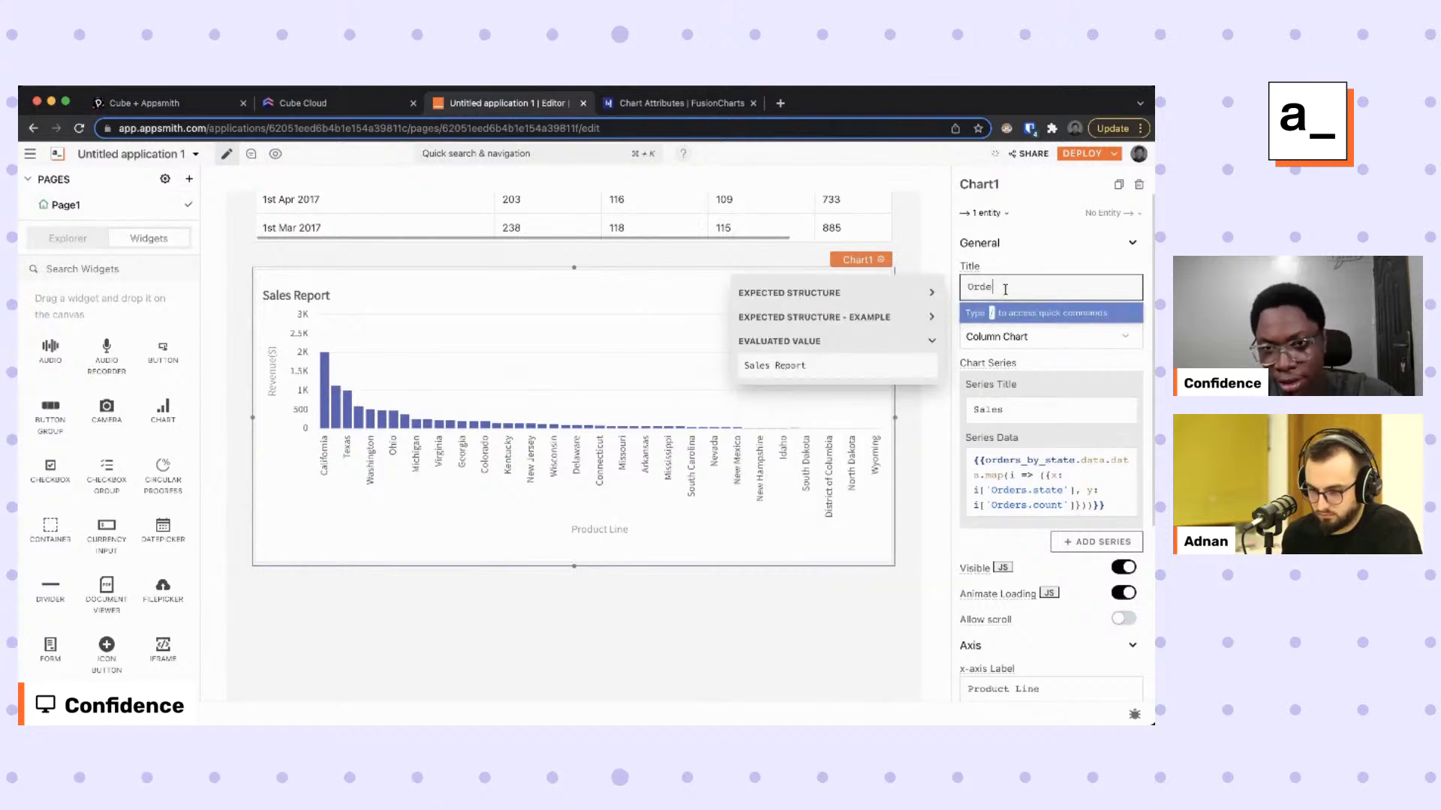
text(rs By )
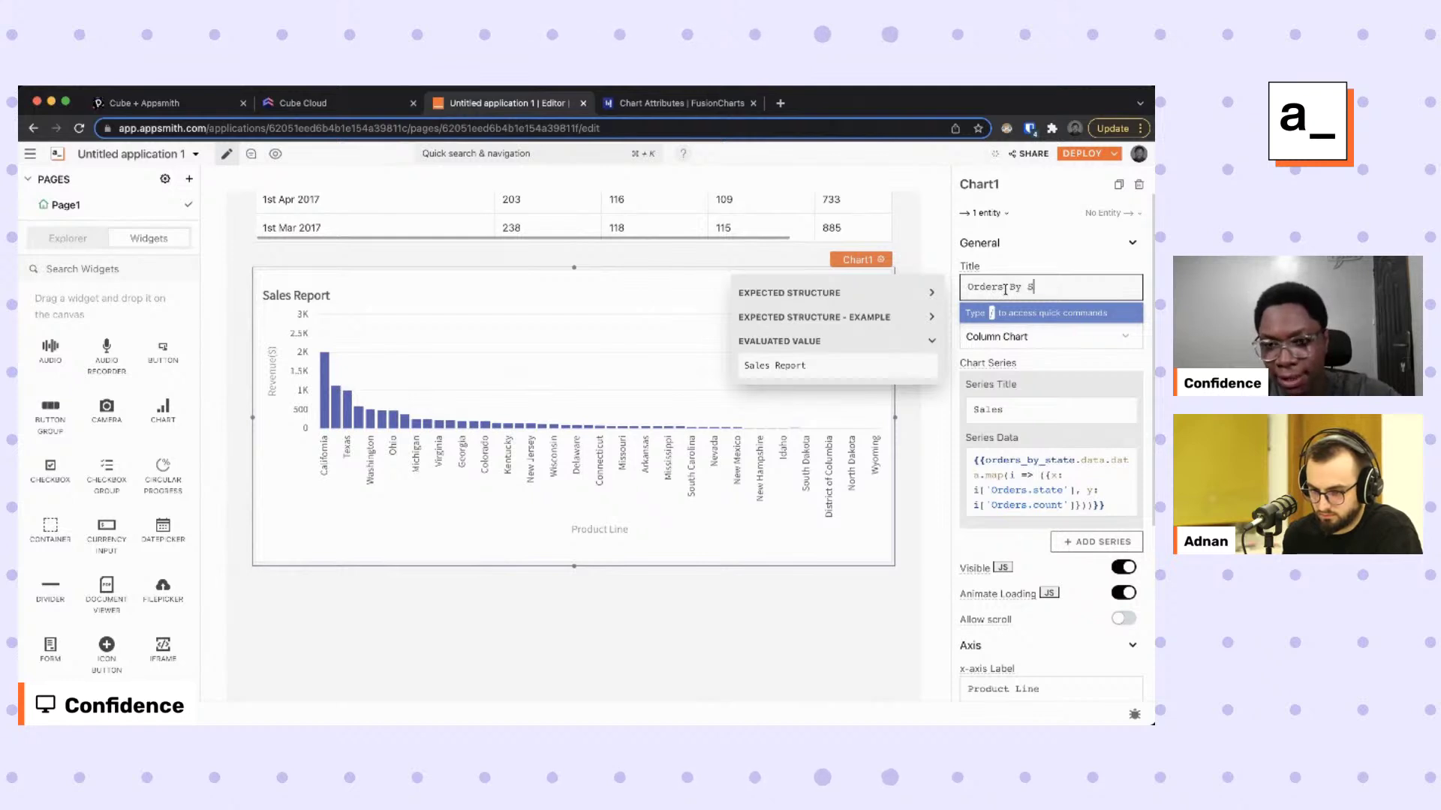
text(State)
scroll(1034, 527, down, 1)
scroll(1033, 527, down, 5)
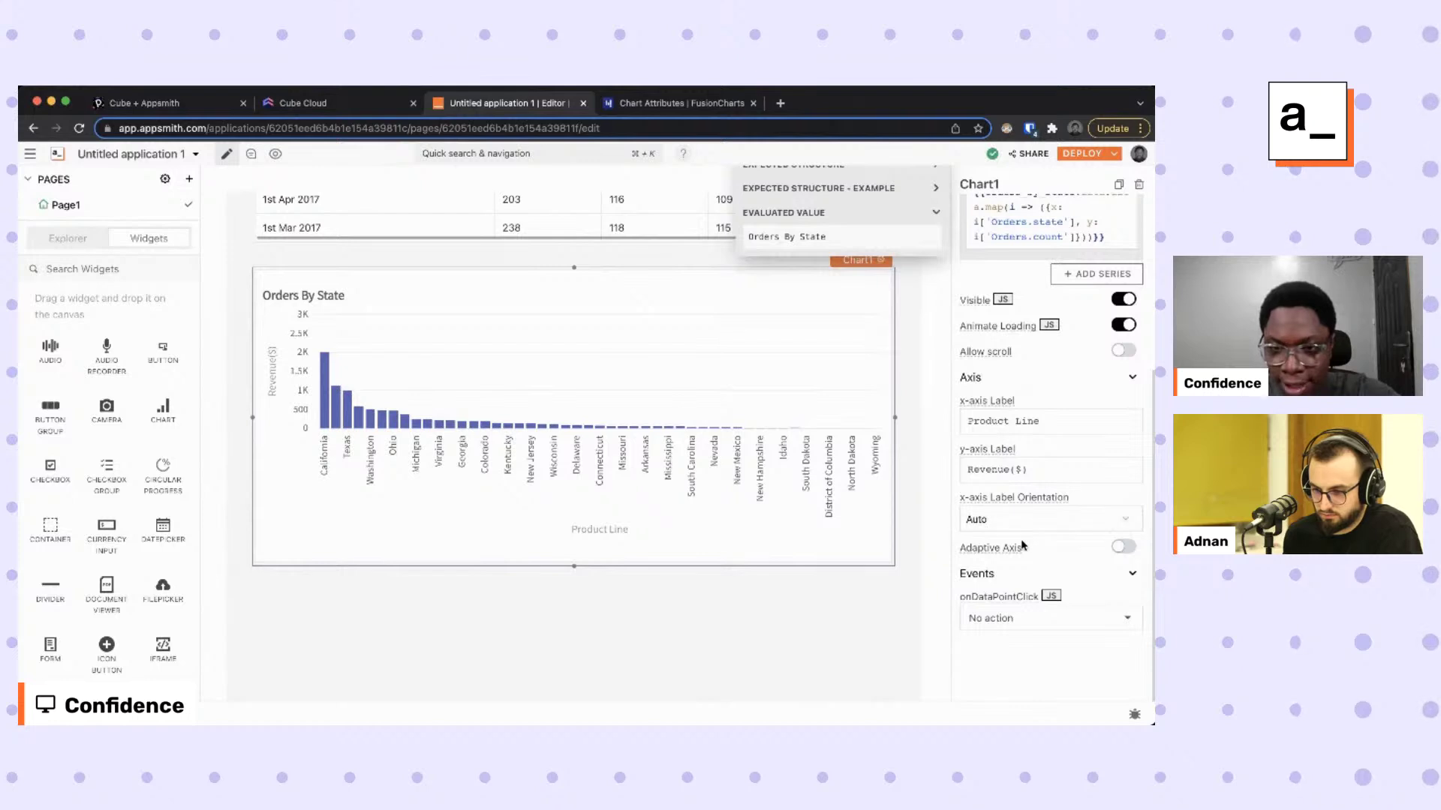
triple_click(1040, 422)
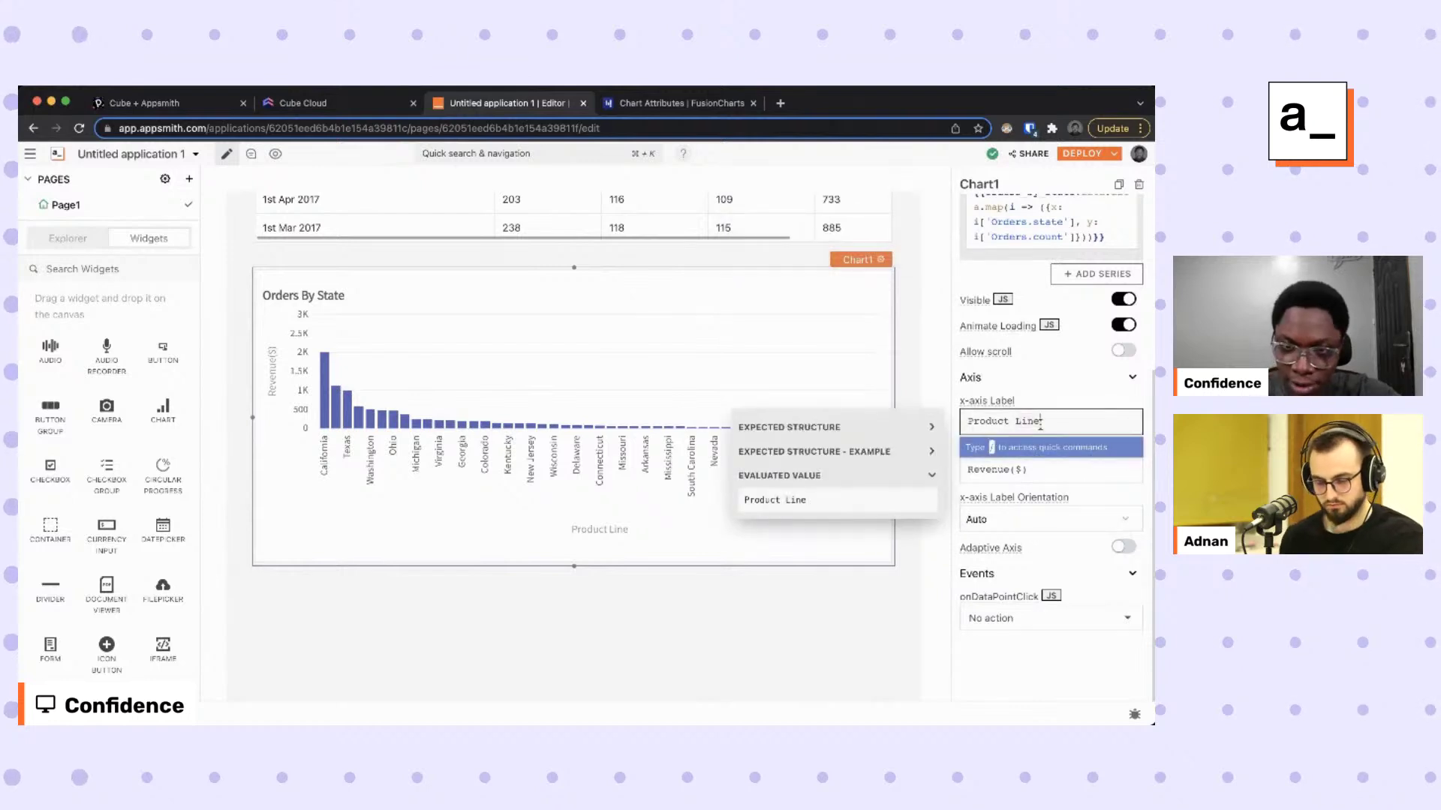
text(s)
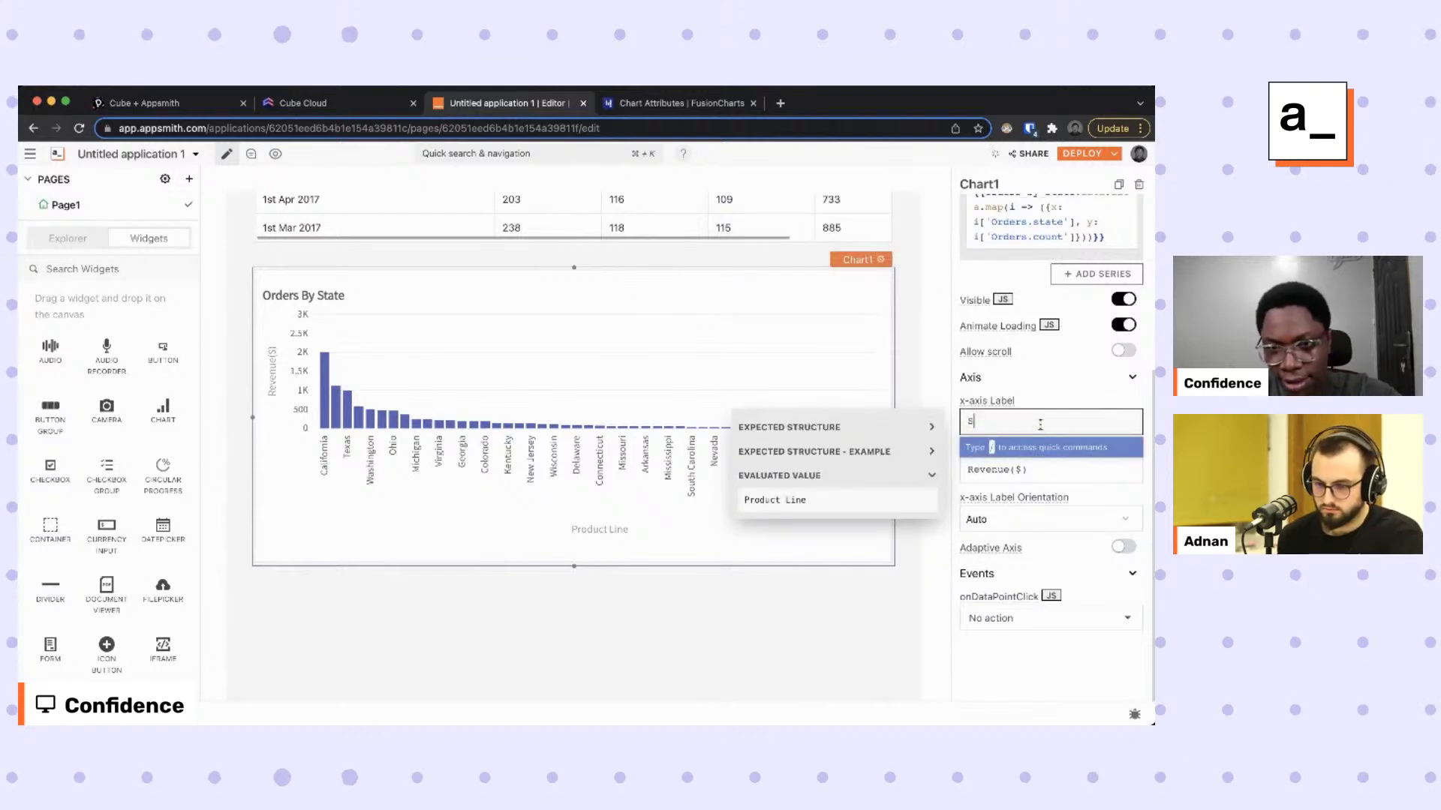
text(tates)
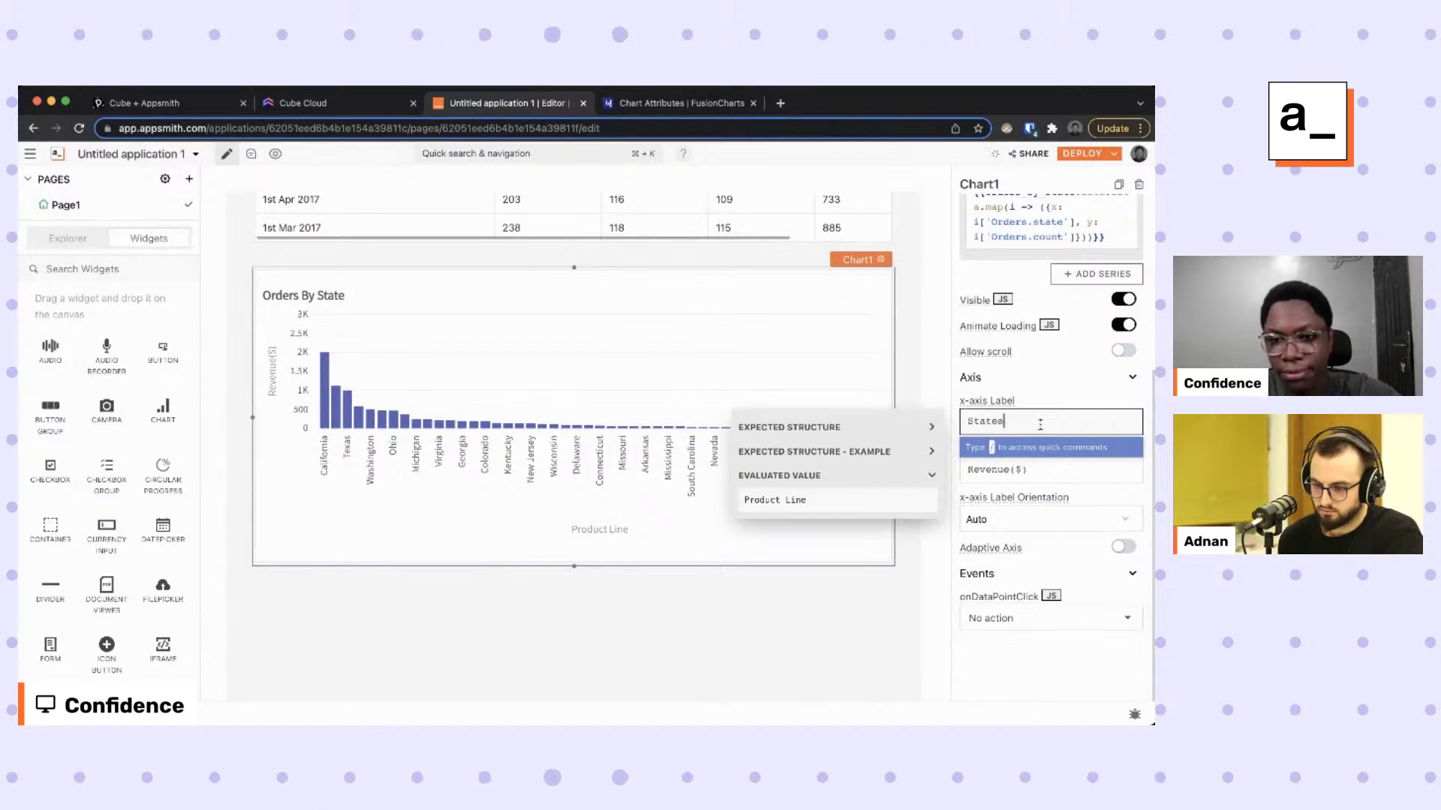
click(1027, 469)
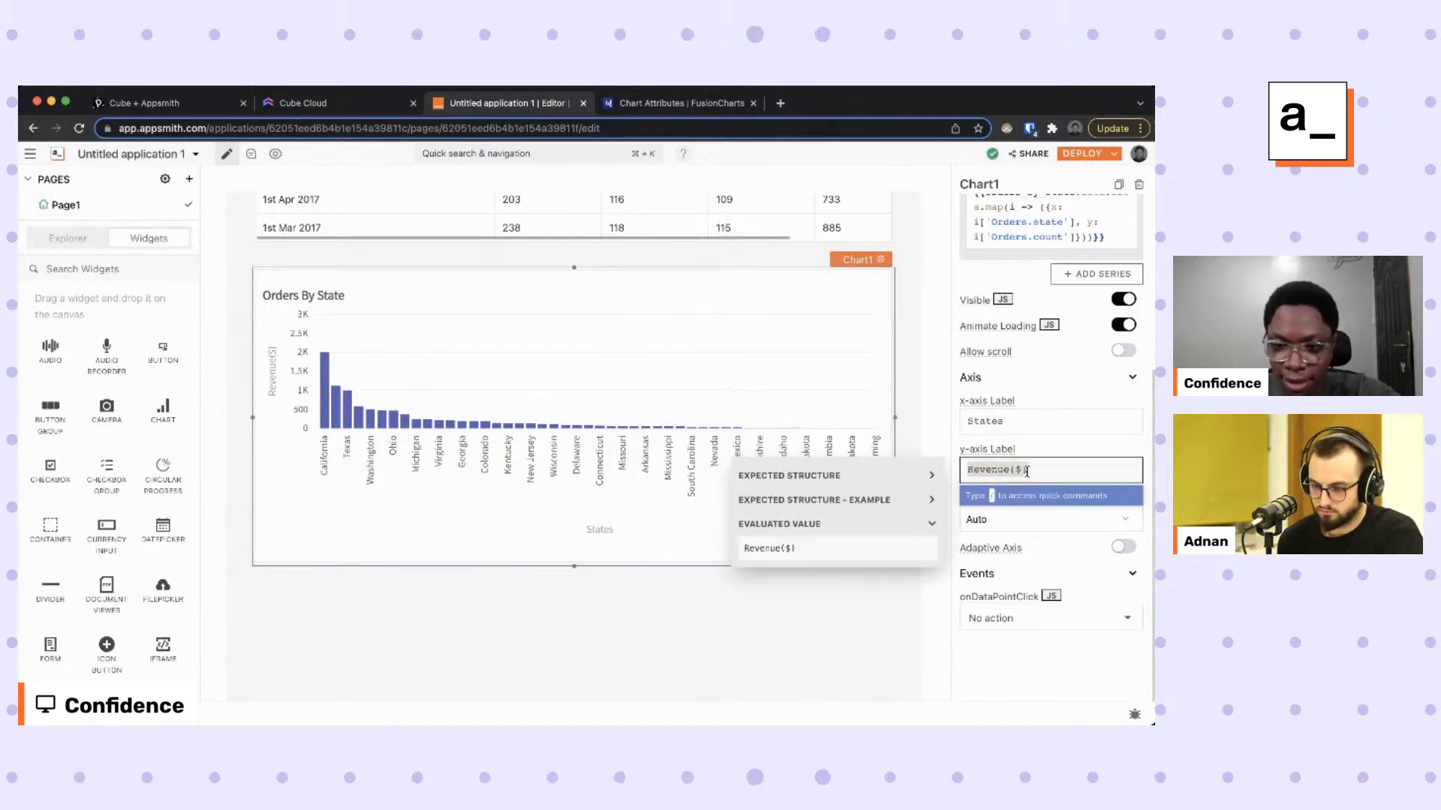
text(Orders)
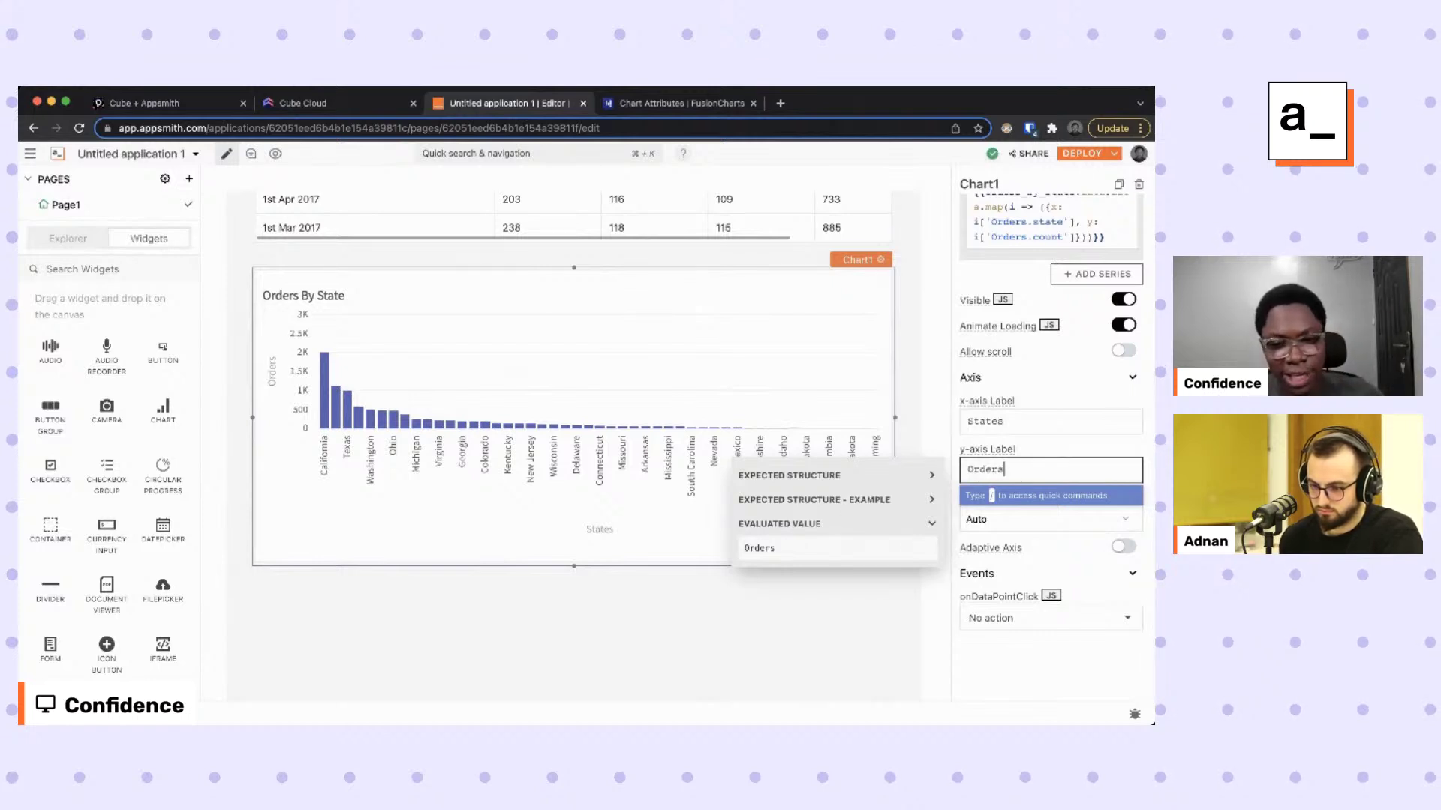
scroll(376, 387, up, 2)
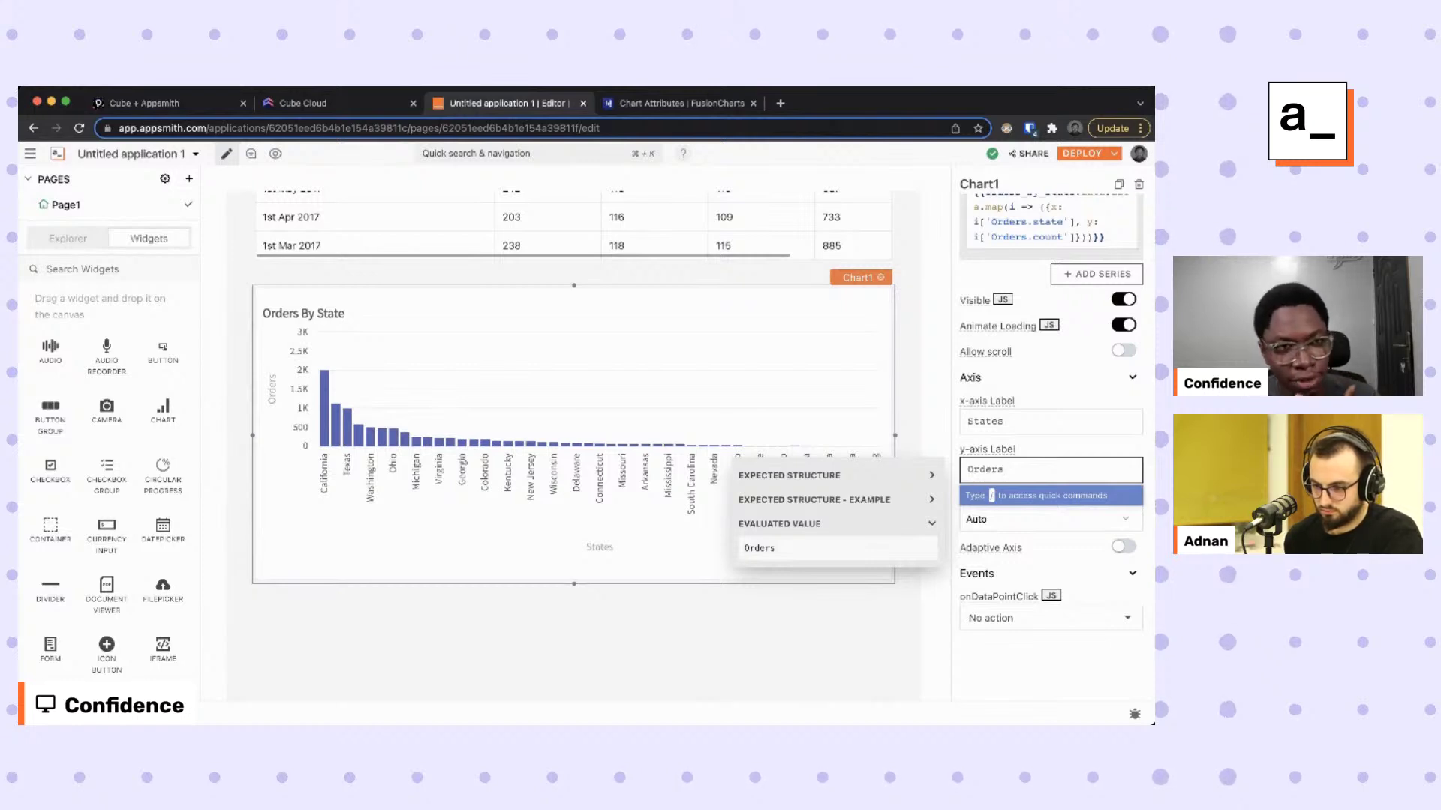
In Cube Cloud Playground, open Query 2 and run it as a chart of monthly order measures.
click(310, 104)
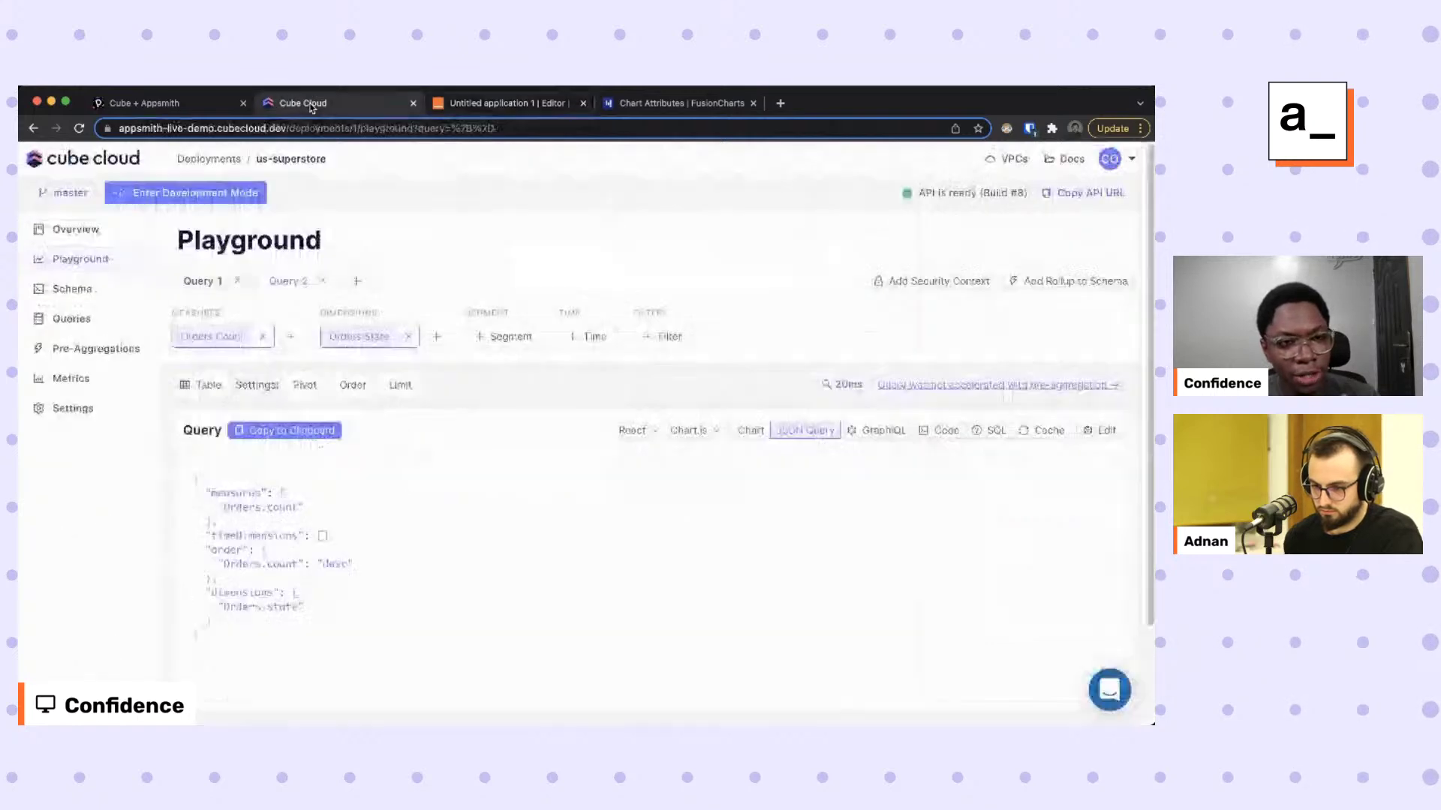
click(201, 283)
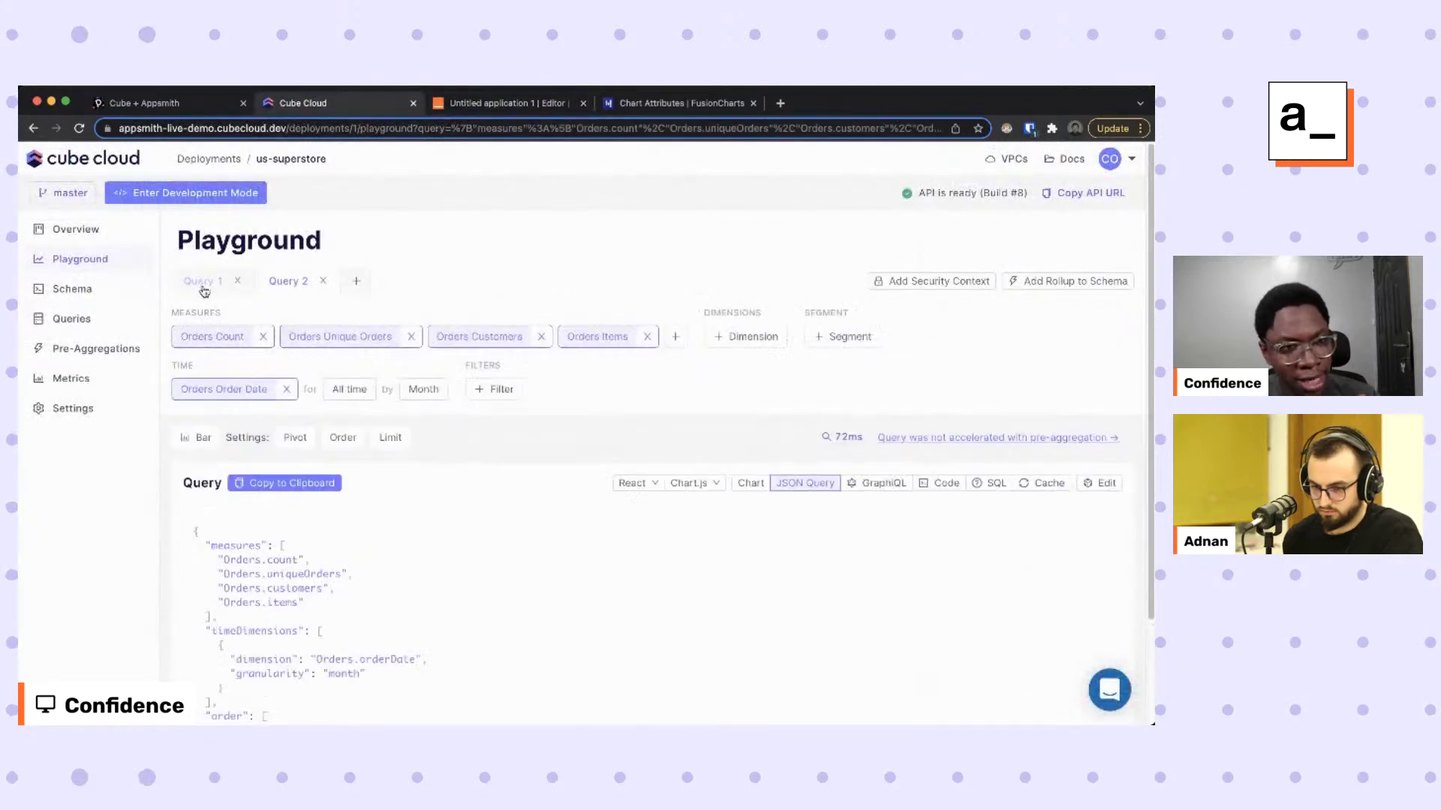
click(752, 485)
scroll(622, 493, down, 1)
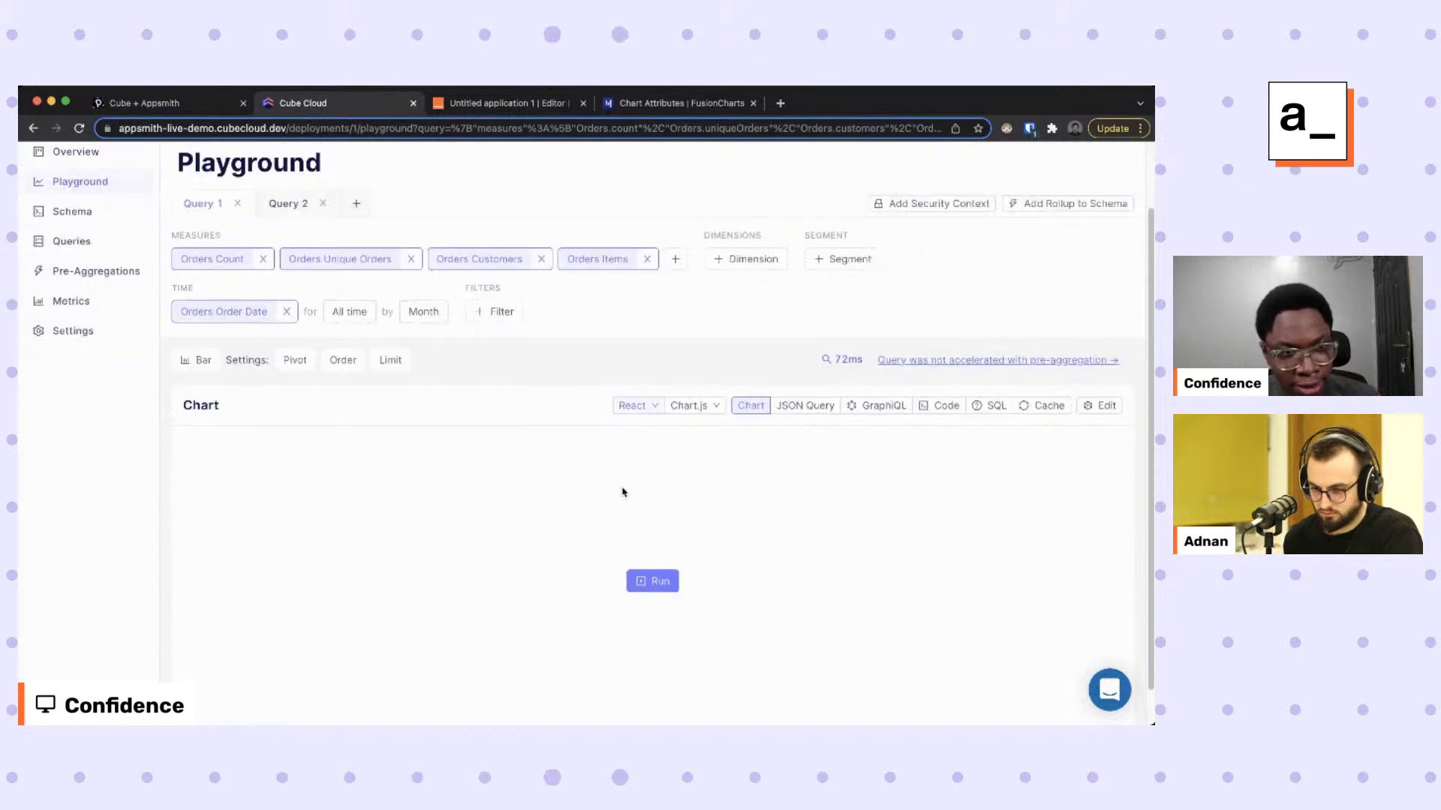
click(652, 581)
scroll(627, 450, down, 1)
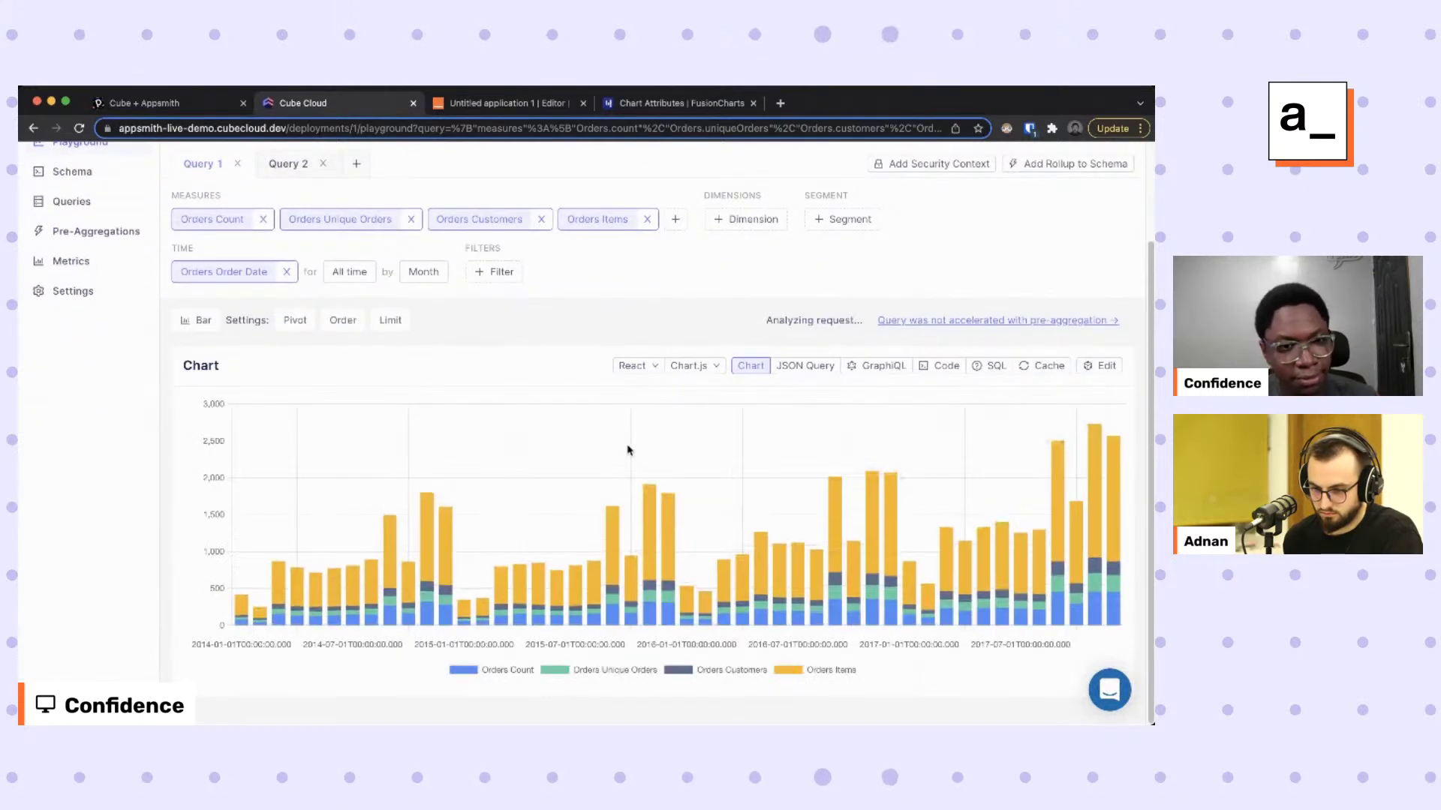
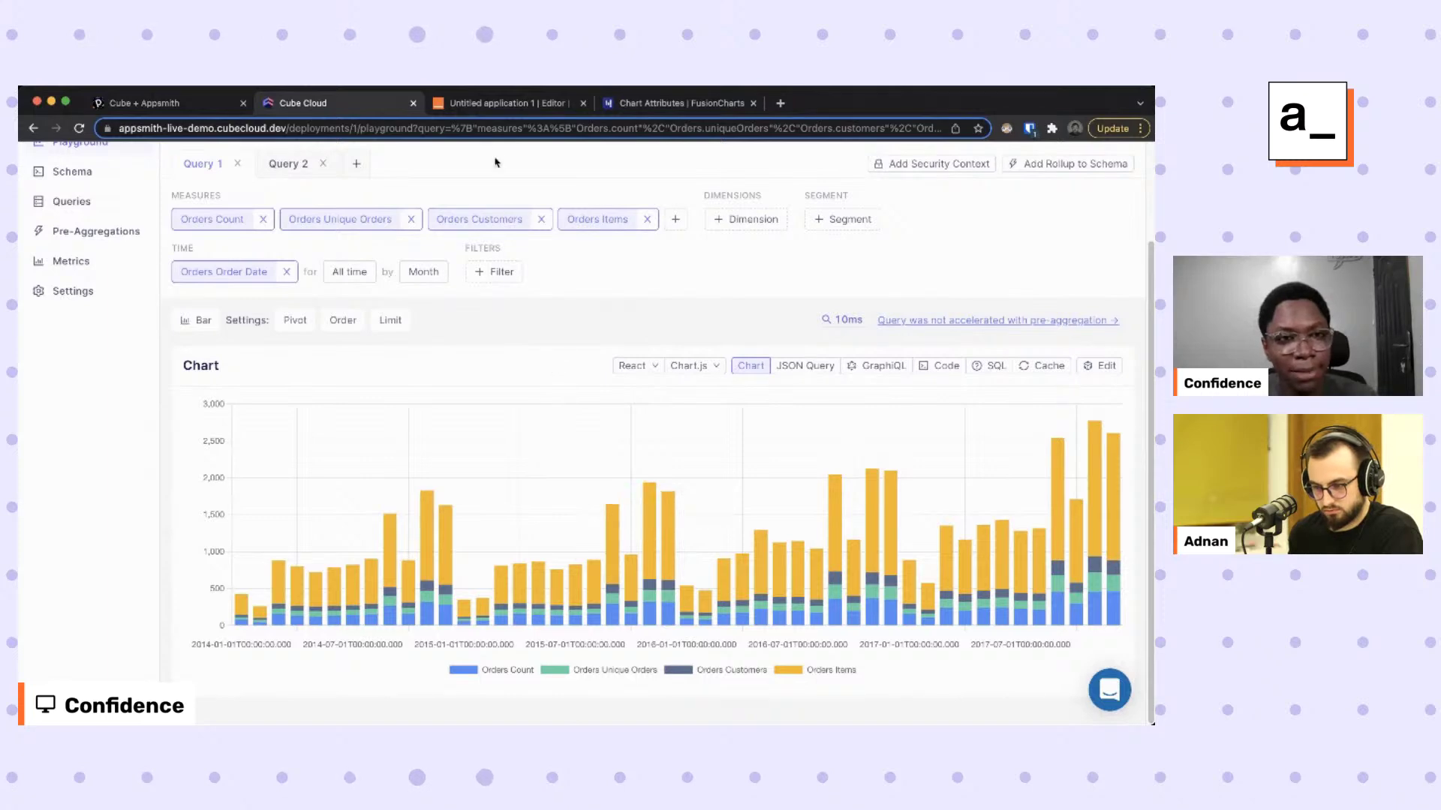
Switch to the Appsmith editor tab showing the Orders By State chart.
click(506, 106)
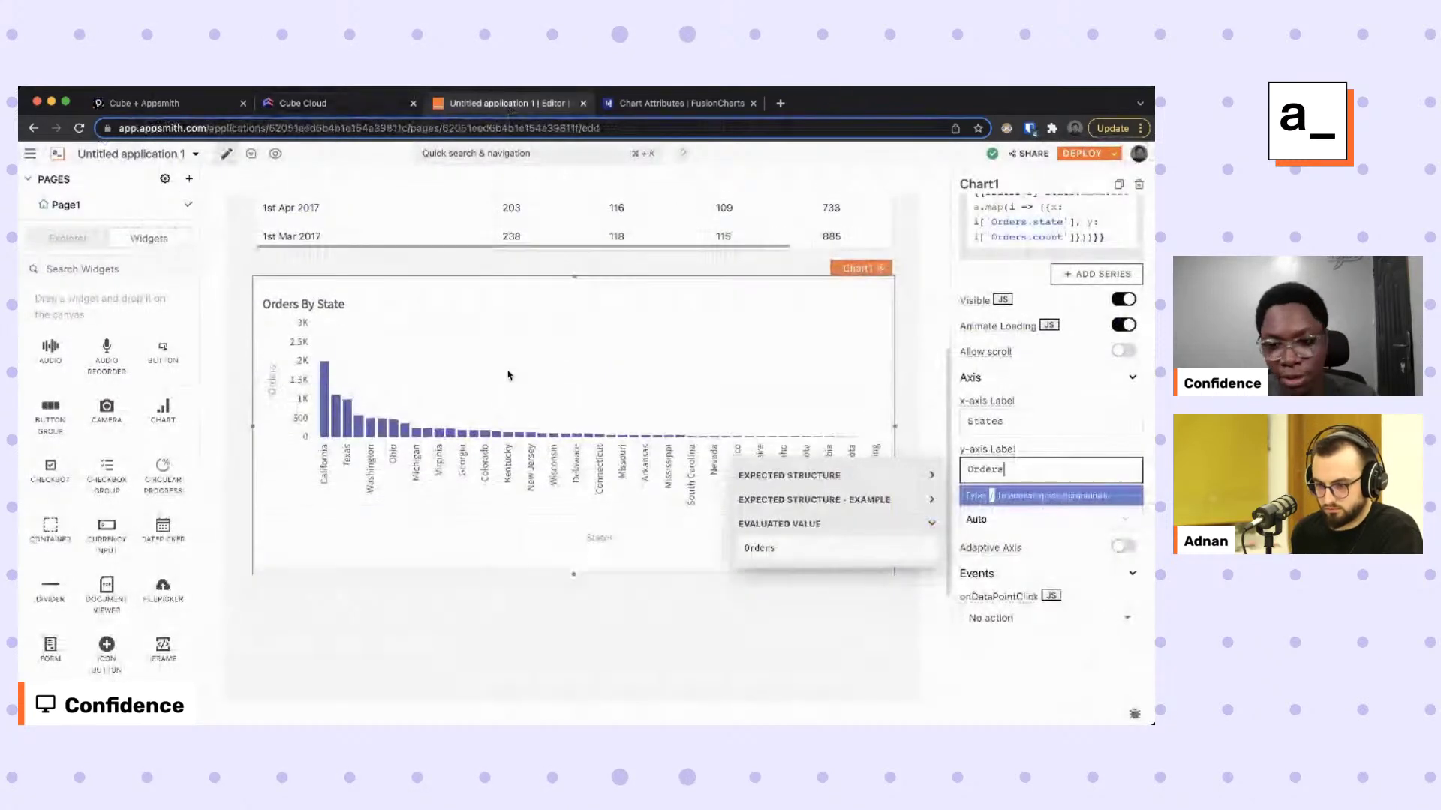
Add an enlarged Sales Report chart below Orders By State and set its type to Custom Chart.
scroll(585, 578, down, 3)
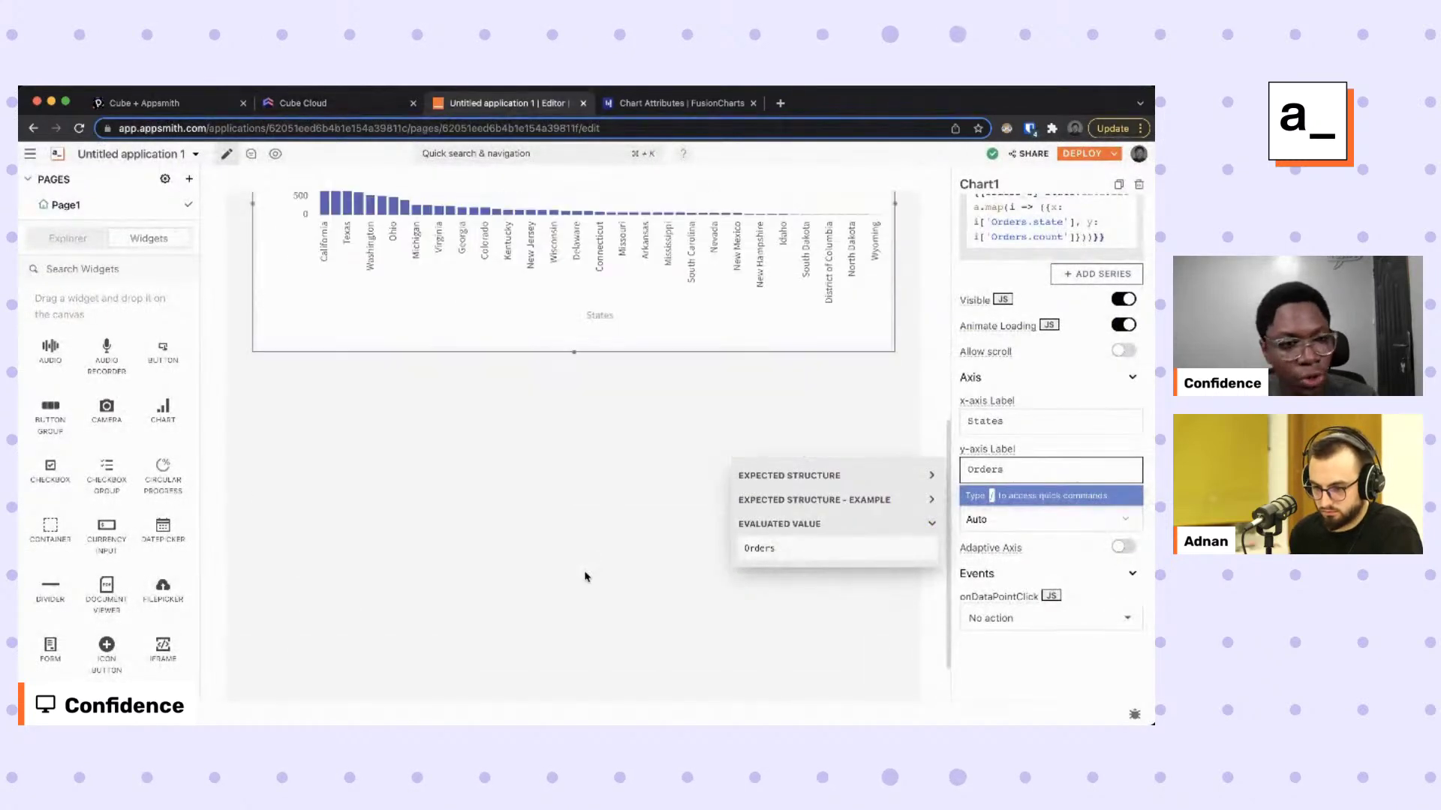
drag(142, 434, 268, 384)
drag(510, 590, 893, 677)
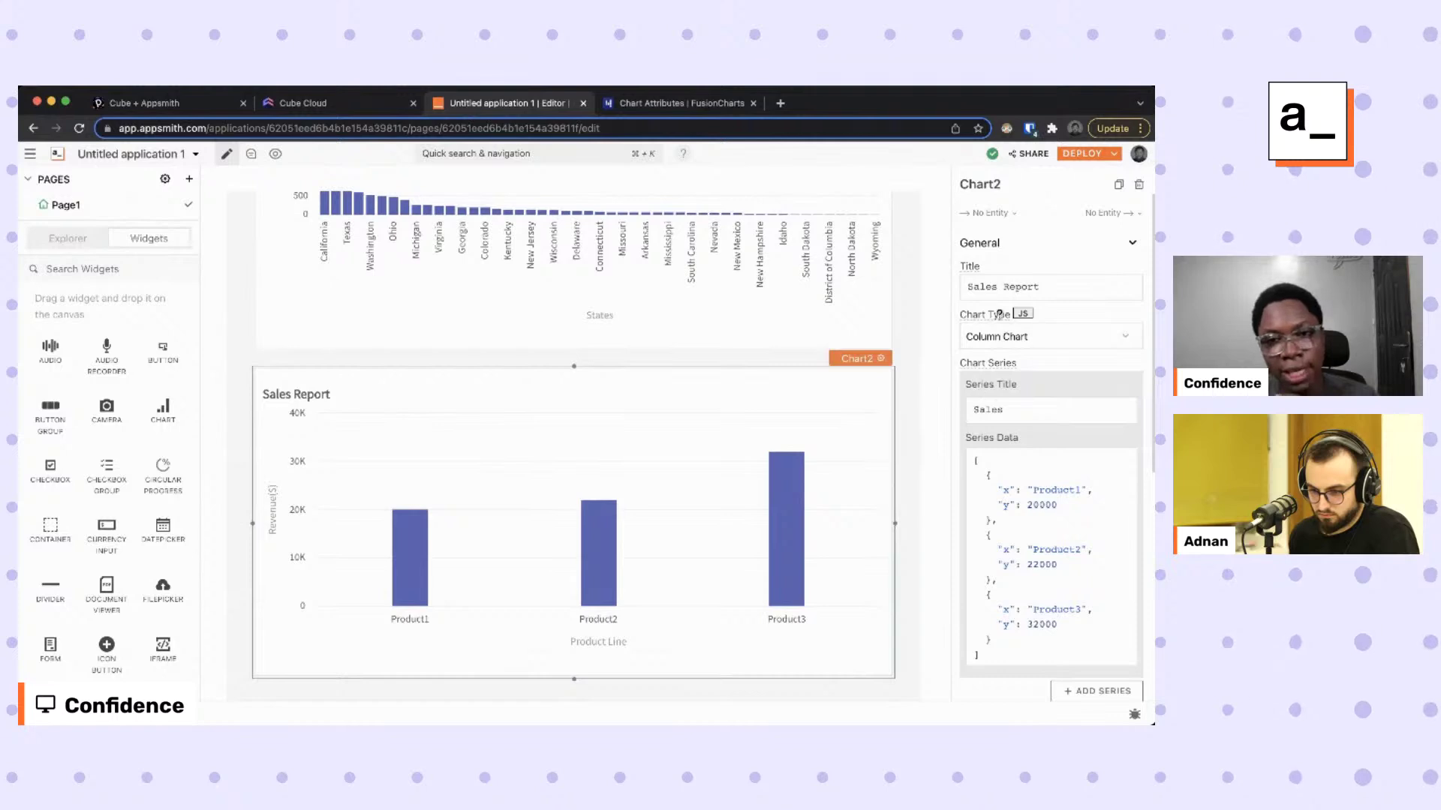
click(994, 337)
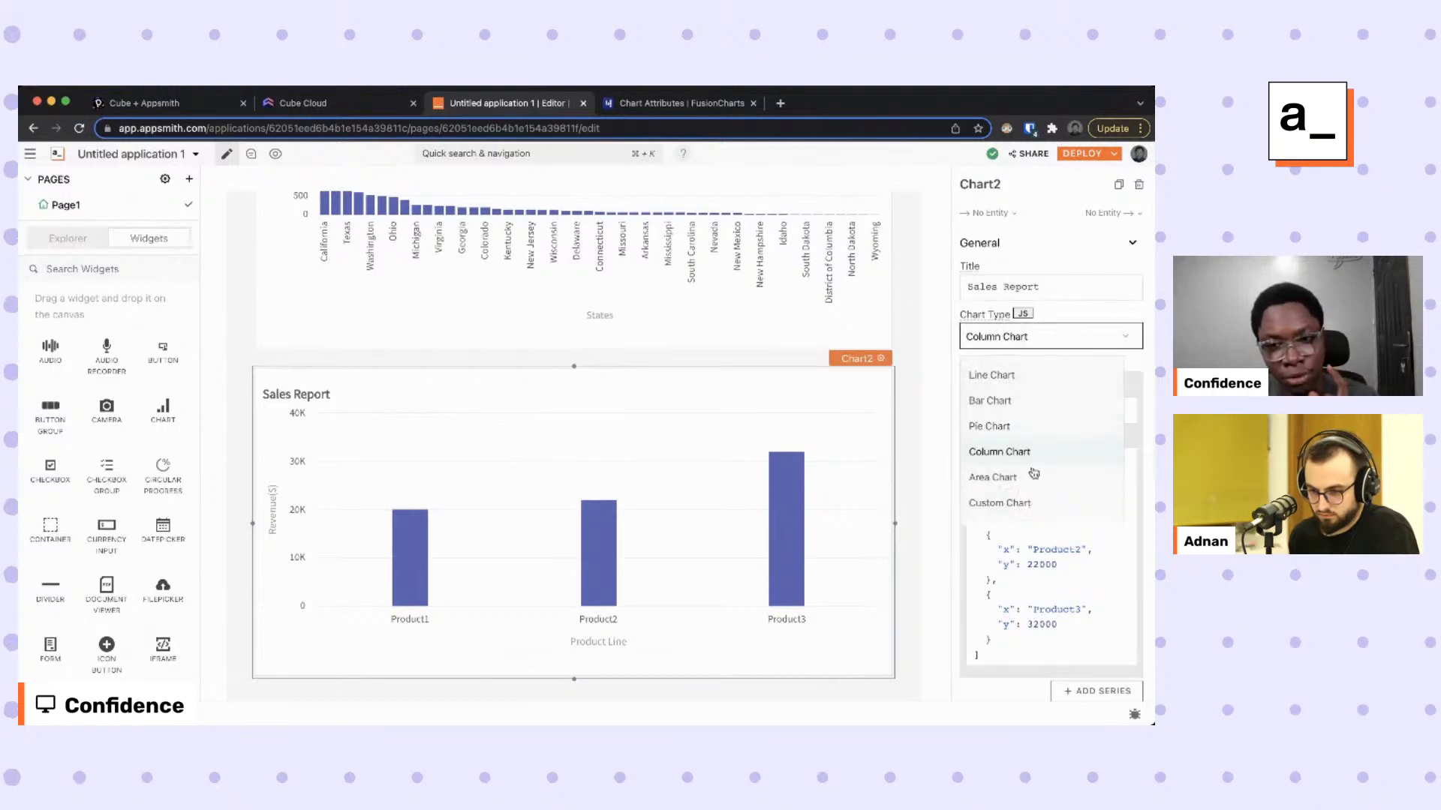
click(1024, 501)
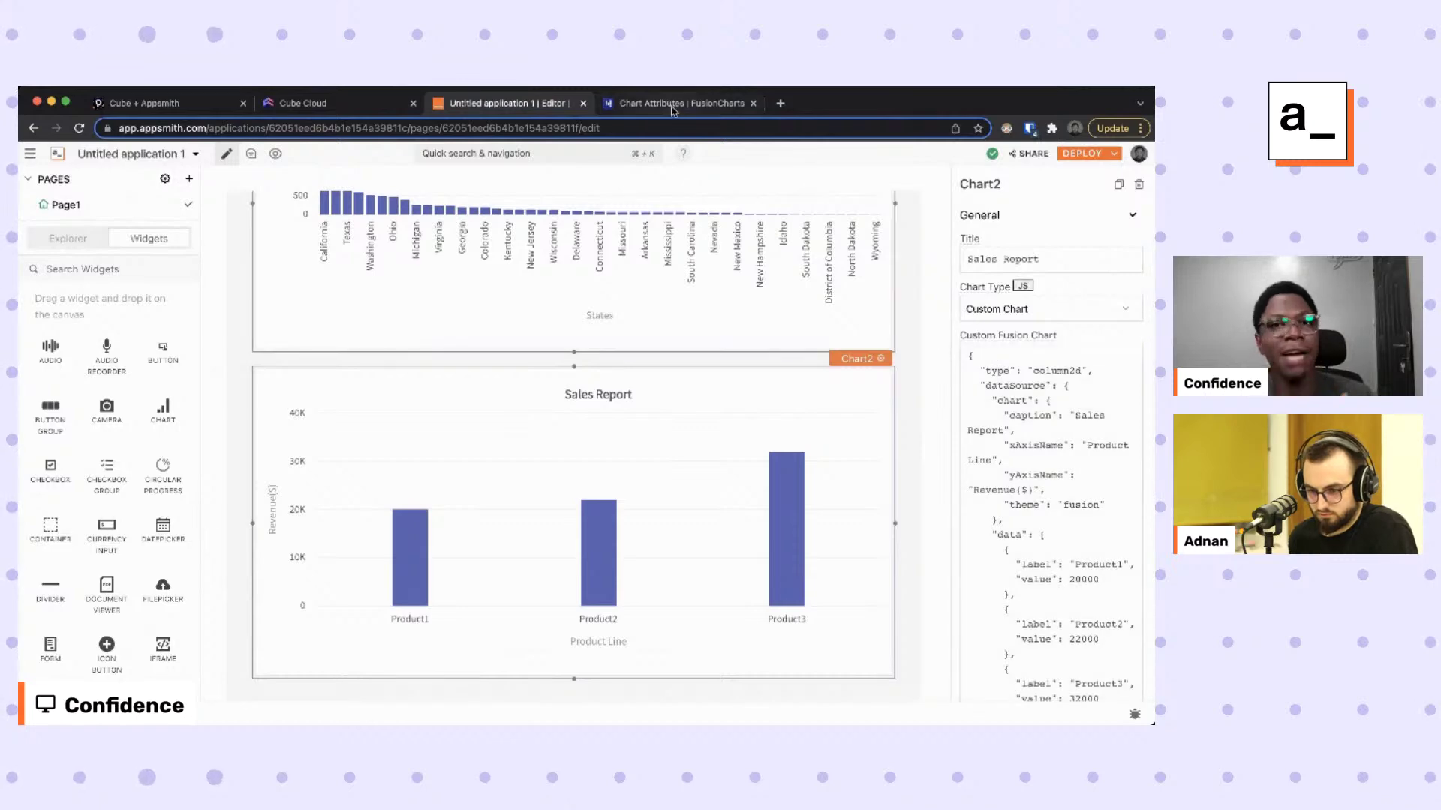
click(673, 105)
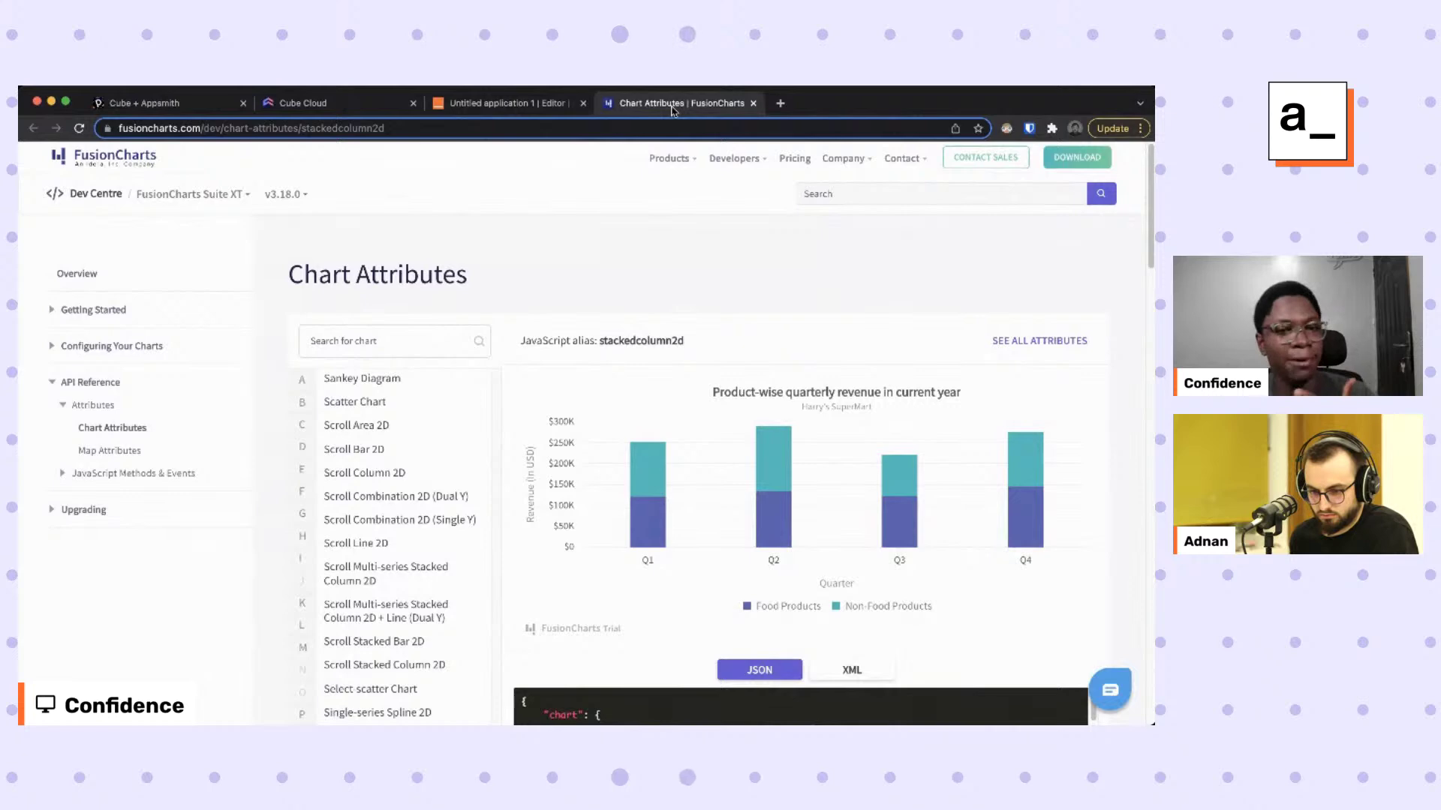
Scroll the FusionCharts Chart Attributes page to the Stacked Column 2D JSON sample.
mouse_move(675, 158)
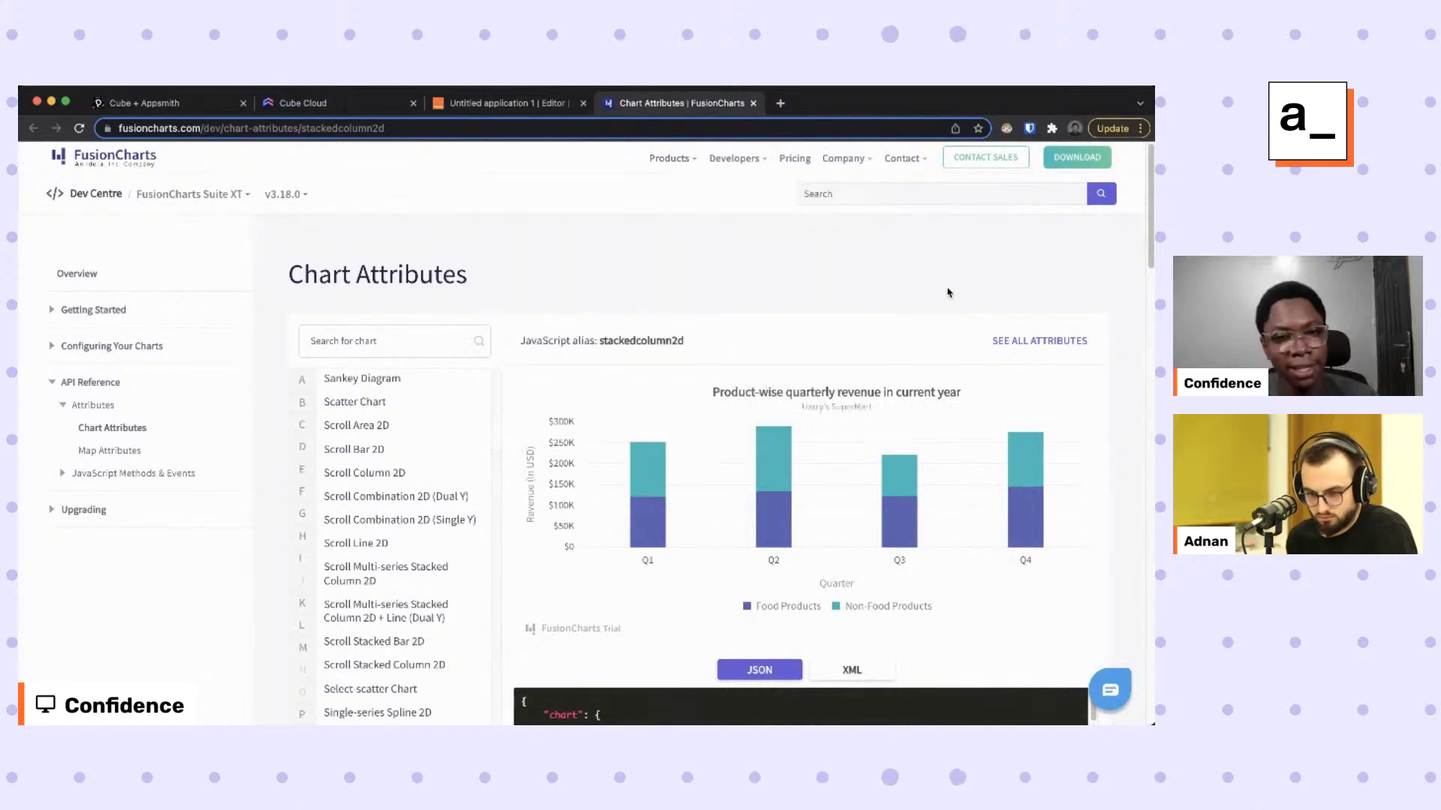
scroll(754, 364, down, 2)
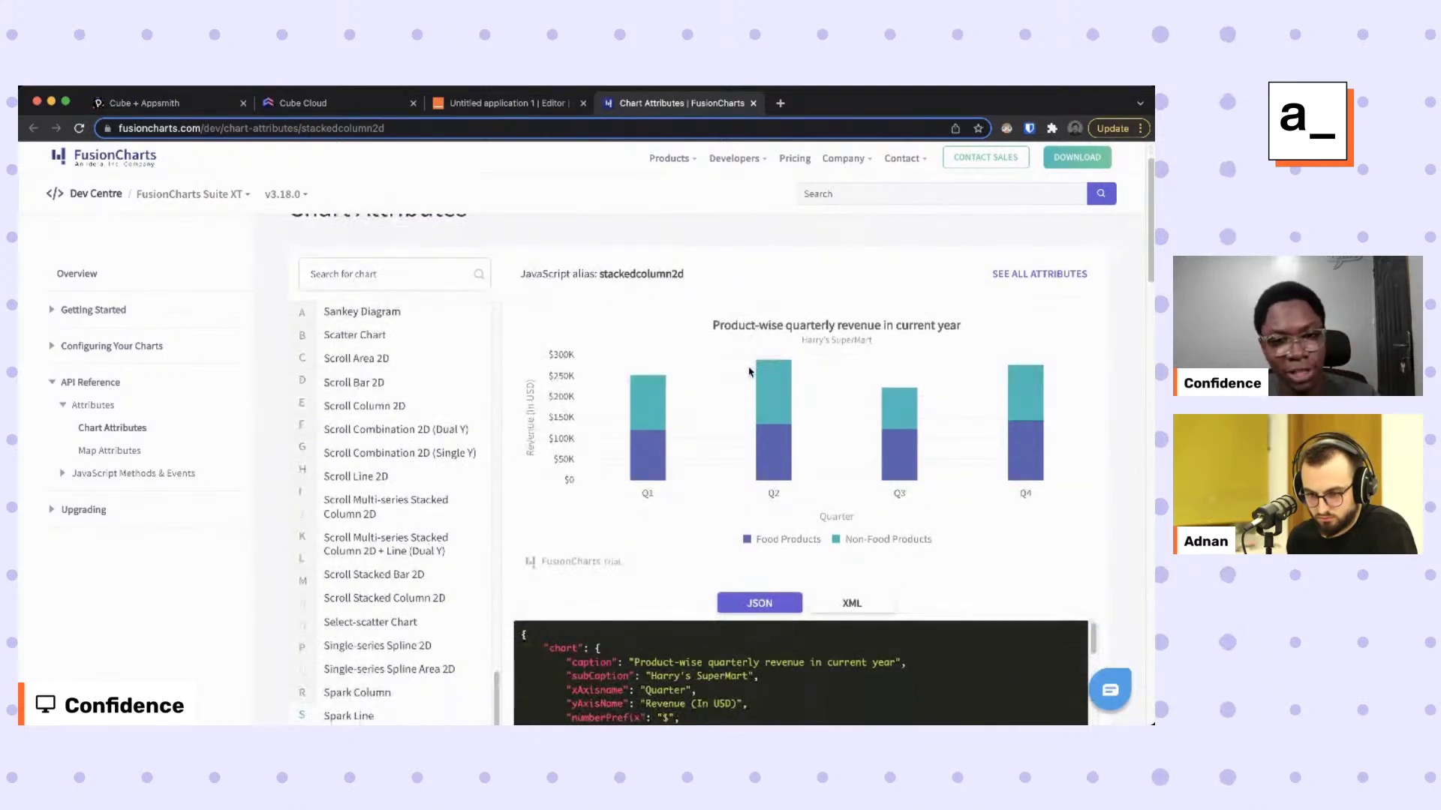
scroll(829, 381, down, 2)
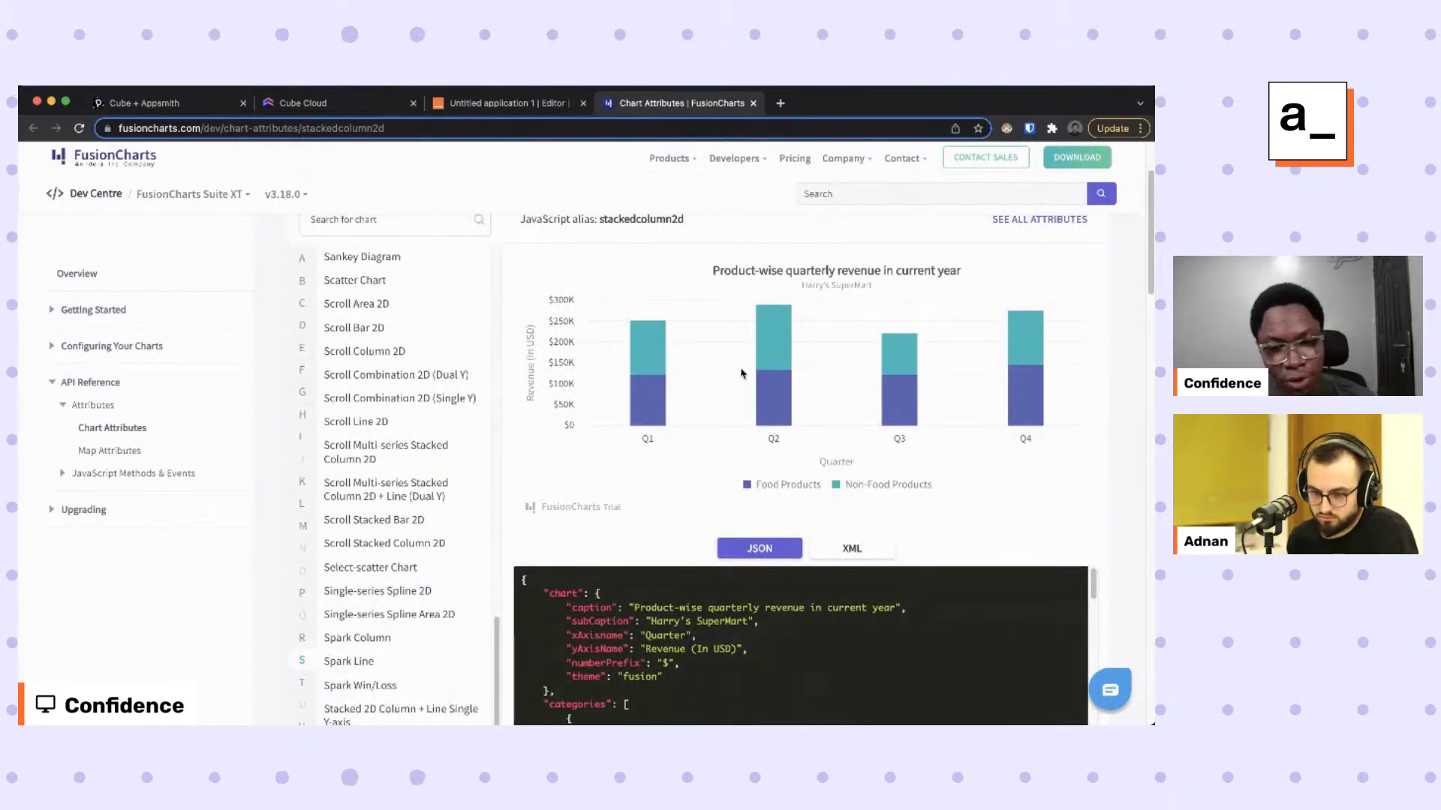
scroll(690, 369, down, 5)
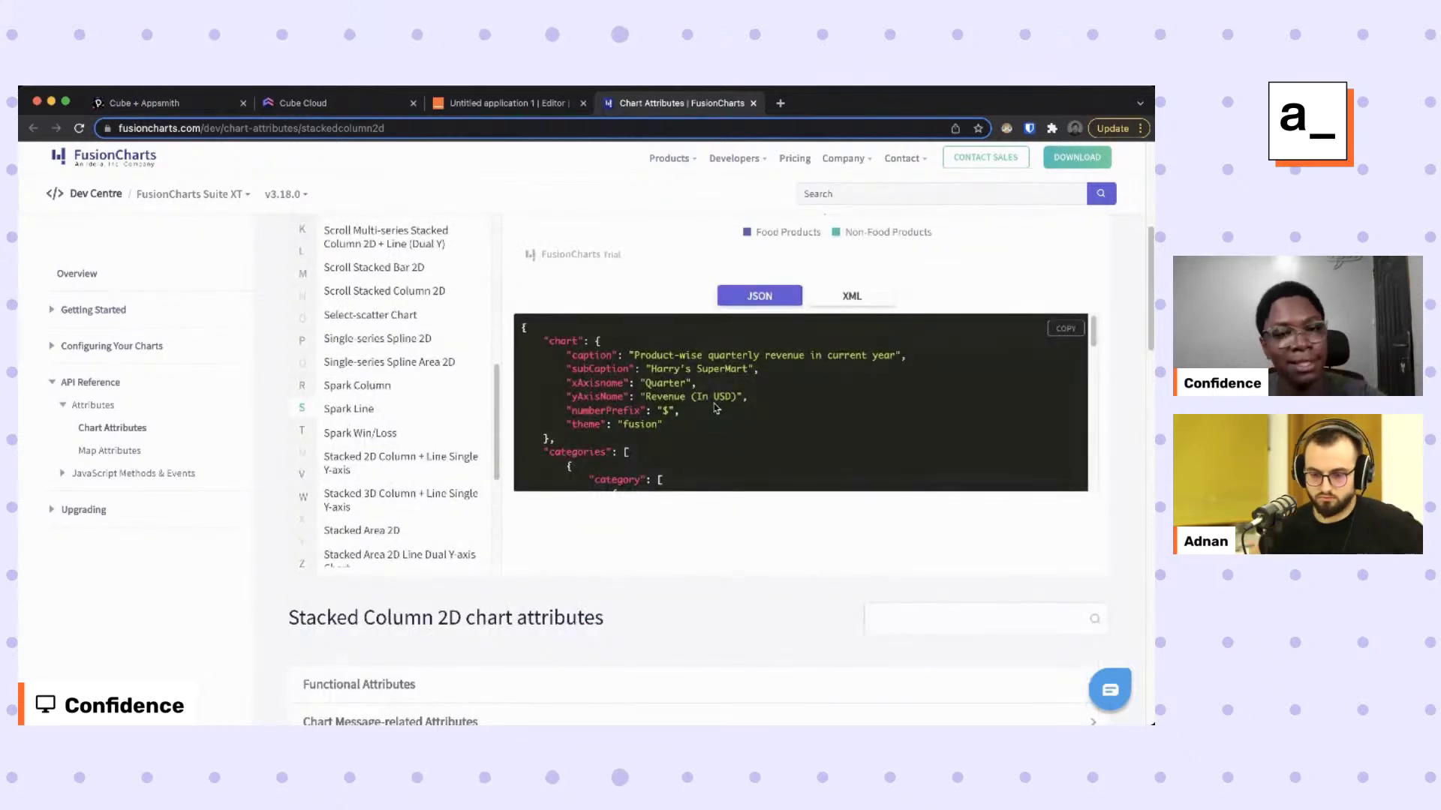
scroll(694, 403, up, 5)
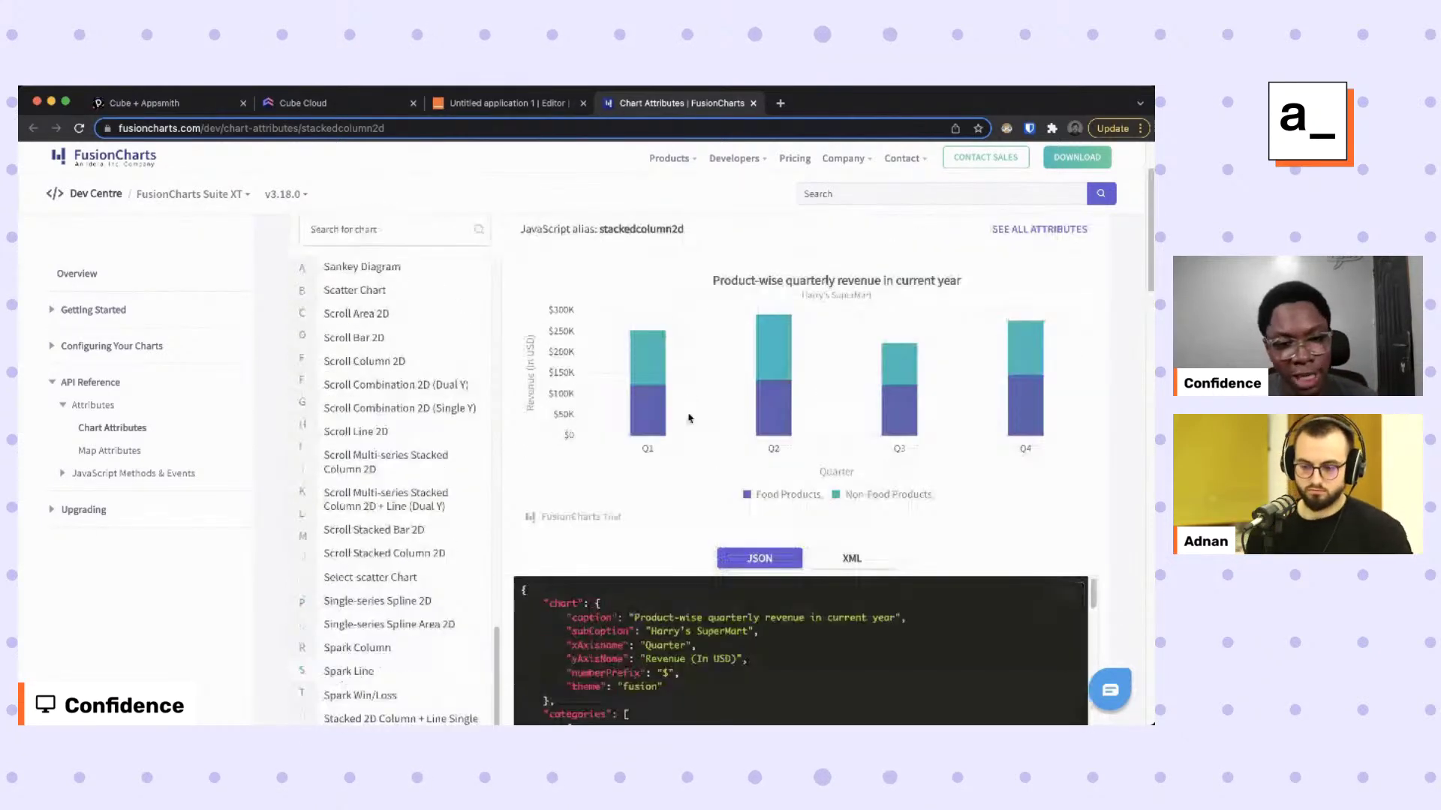
scroll(692, 402, down, 5)
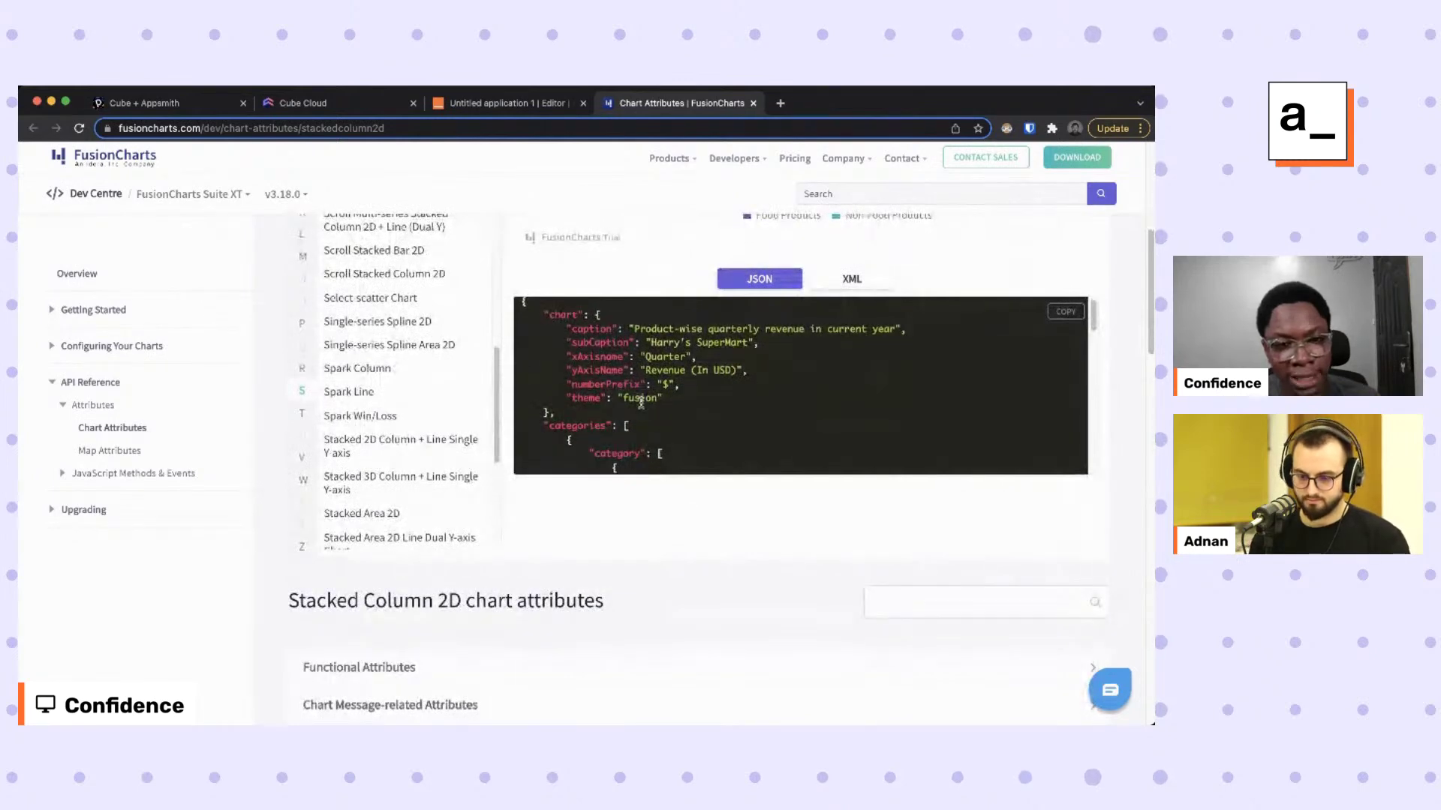
Select the sample's chart settings and dataset sections, then return to Appsmith.
drag(543, 312, 619, 401)
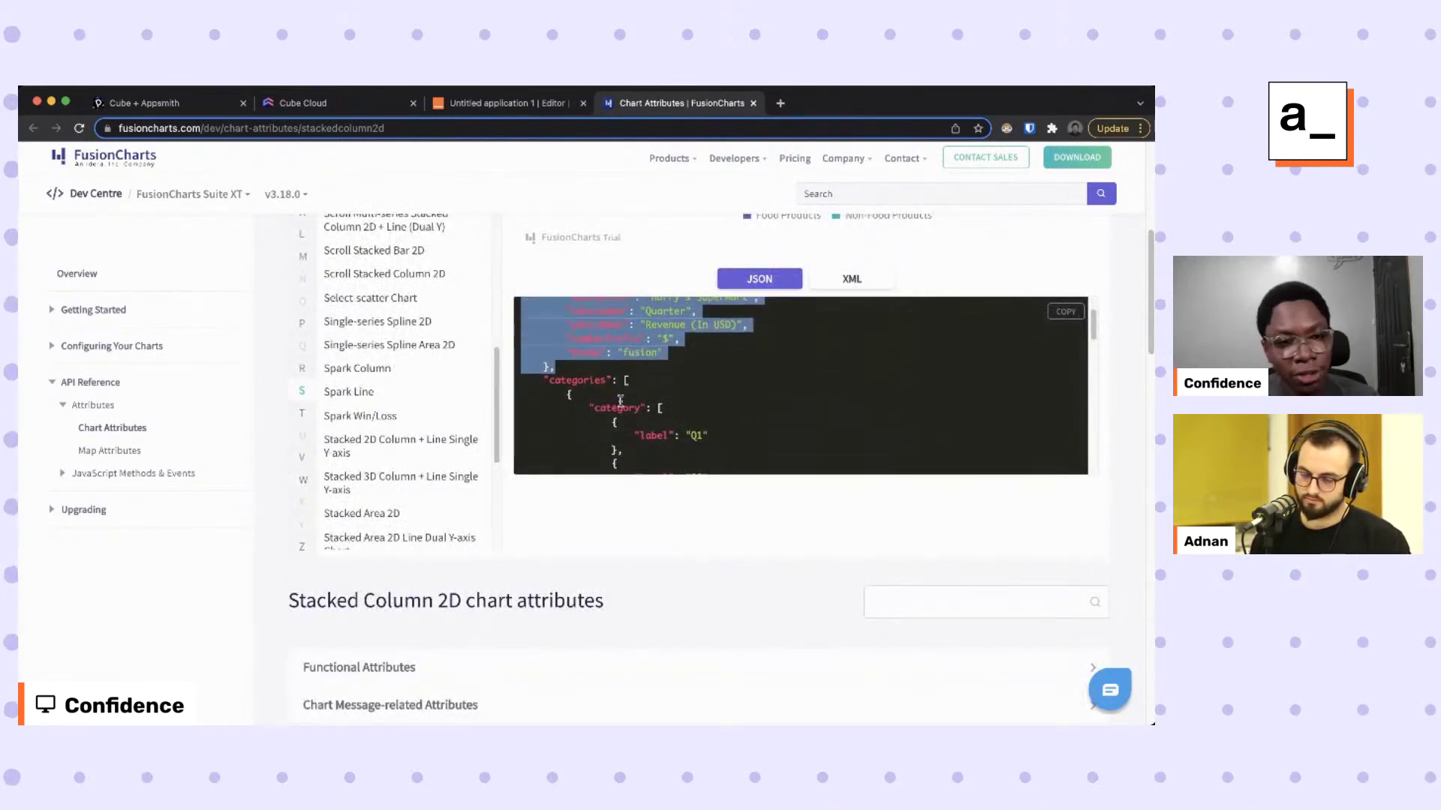
drag(536, 379, 632, 379)
scroll(651, 379, down, 3)
scroll(651, 379, up, 5)
scroll(650, 375, down, 5)
drag(533, 373, 645, 372)
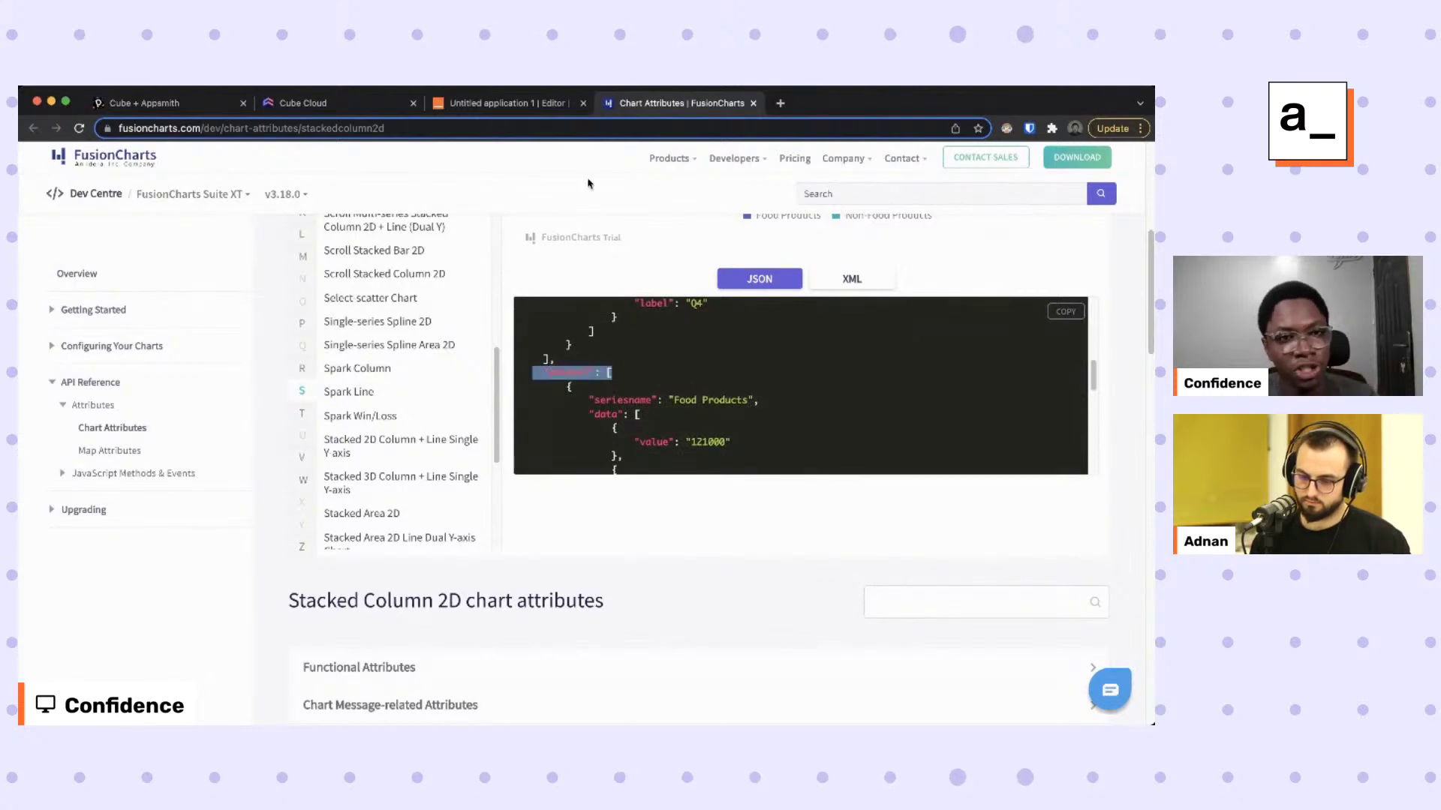
click(525, 103)
Replace the custom chart JSON with a stackedcolumn2d config using Dates and Unique Orders axes.
click(1015, 489)
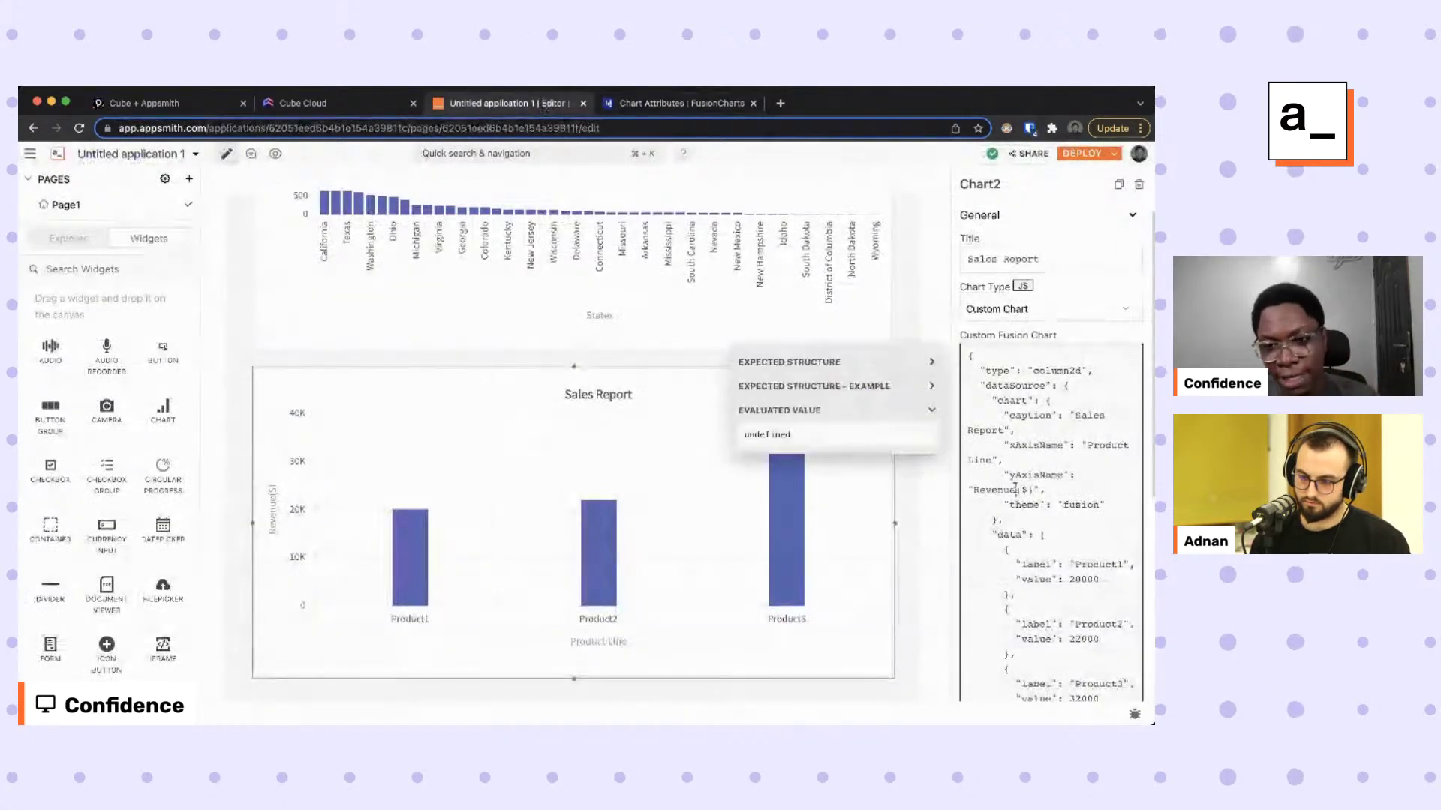
key(super+a)
text({   "type": "stackedcolumn2d",   "dataSource": {     "chart": {         "xAxisname": "Dates",         "yAxisName": "Unique Orders",         "theme": "fusion"     },     "categories": [],     "dataset": []   } })
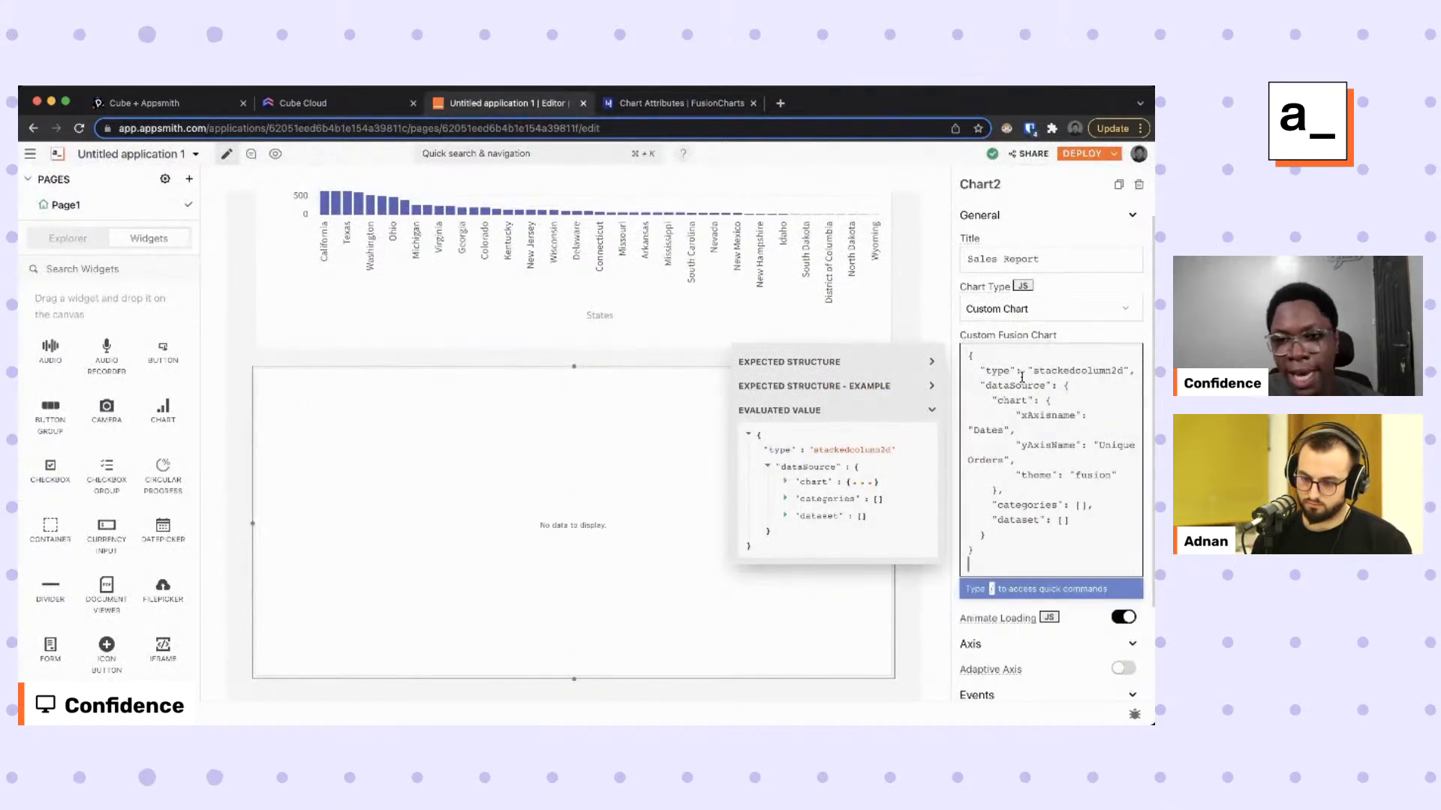
double_click(1071, 370)
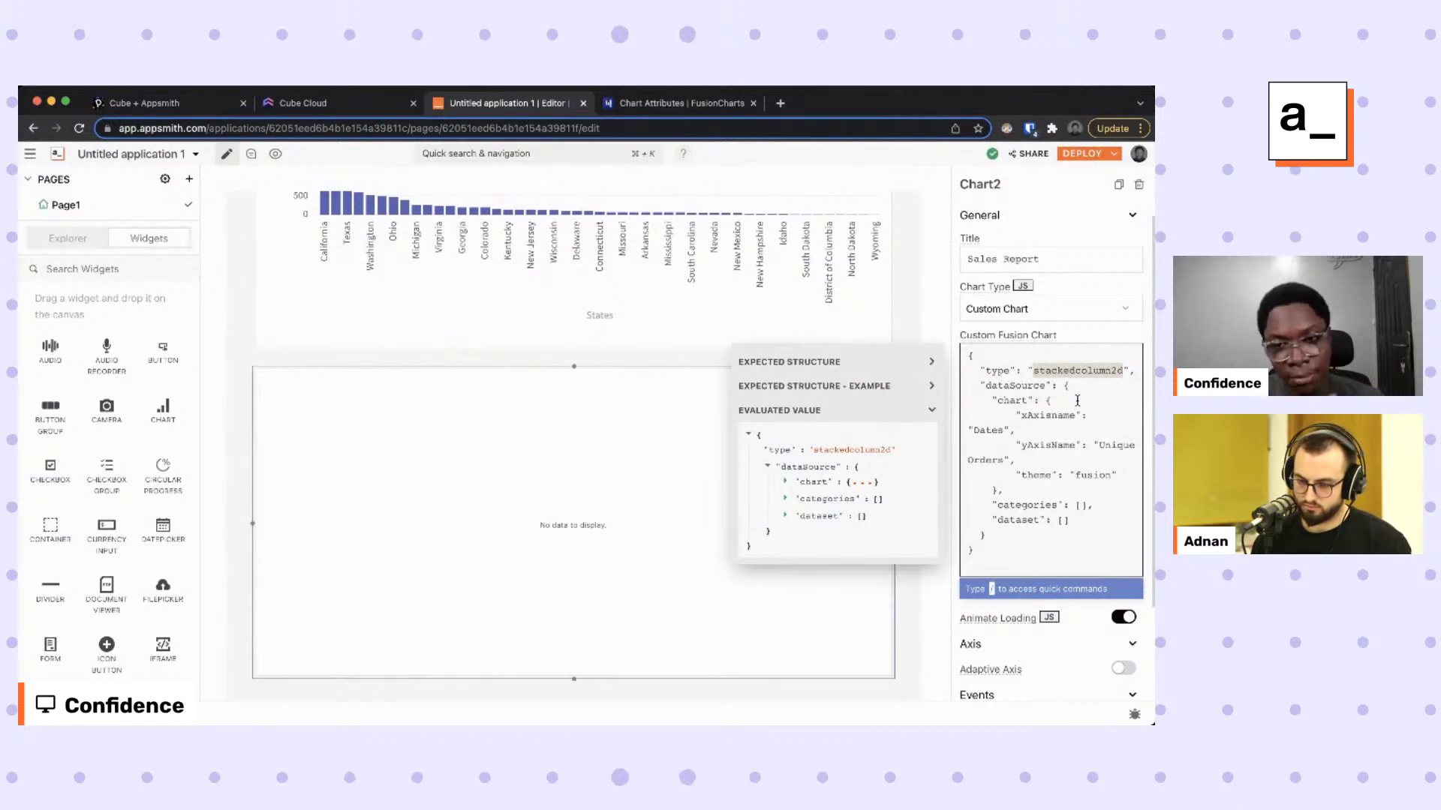
drag(992, 396, 1008, 488)
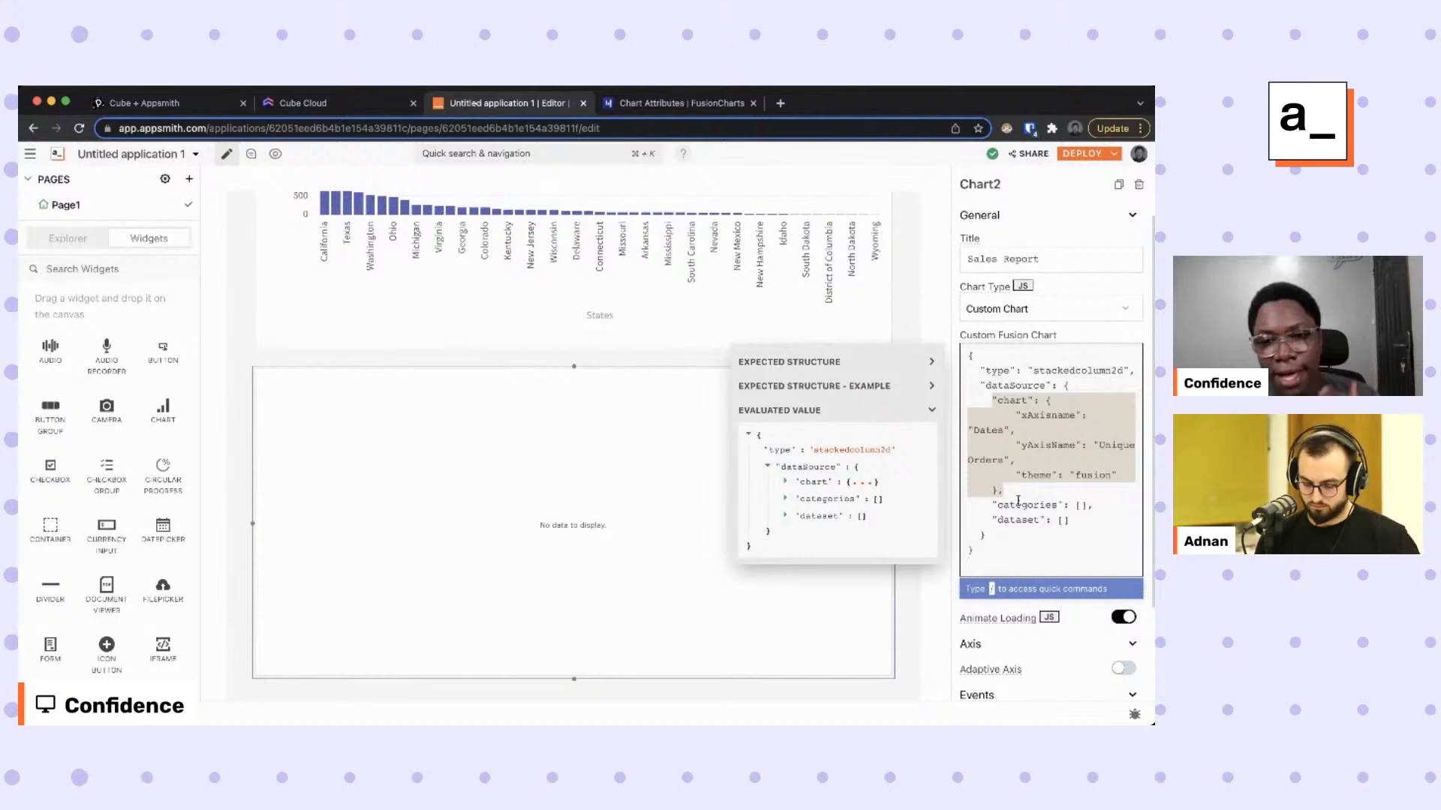
click(1027, 504)
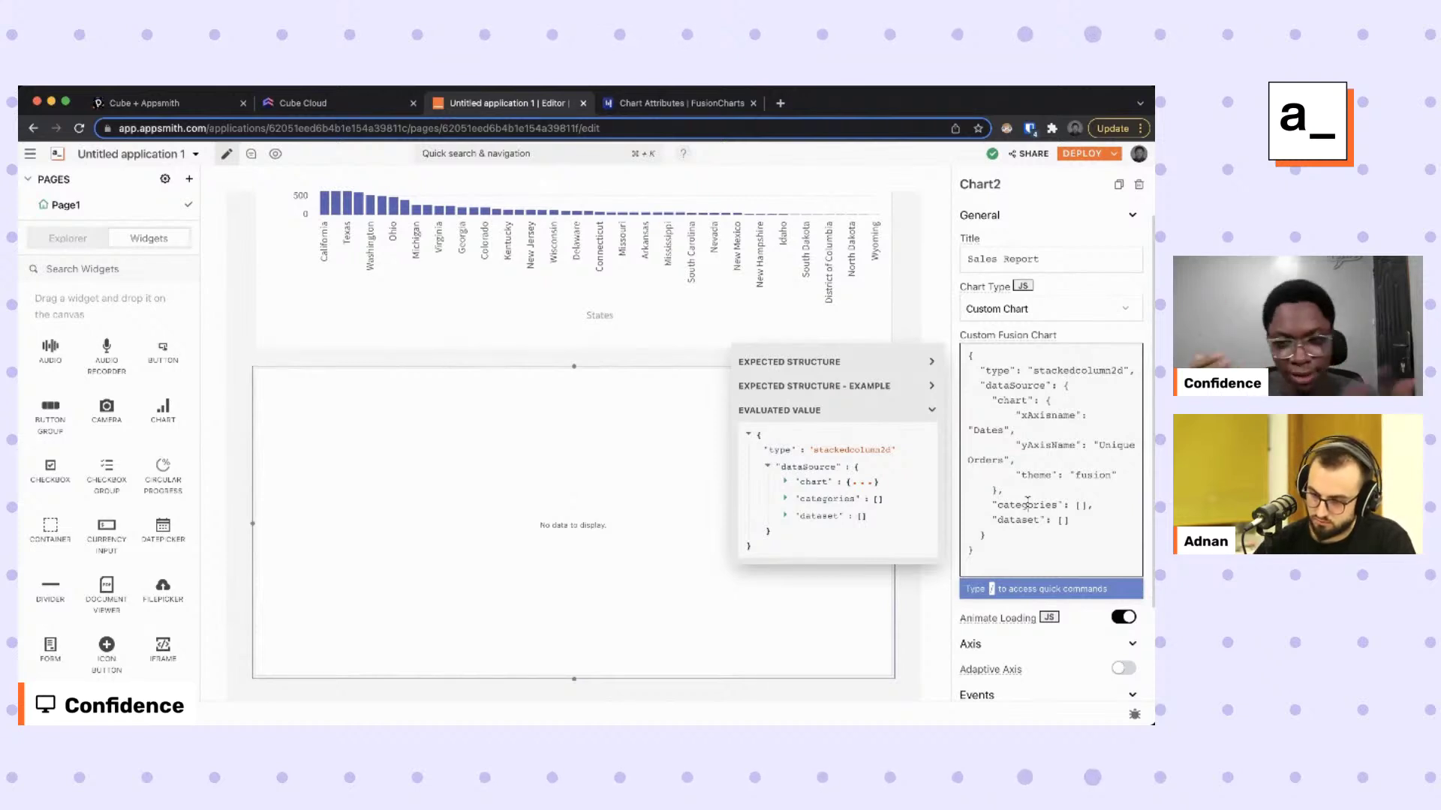
Refocus the Appsmith editor and bring up the Create New options with Cmd+Plus.
key(super+Tab)
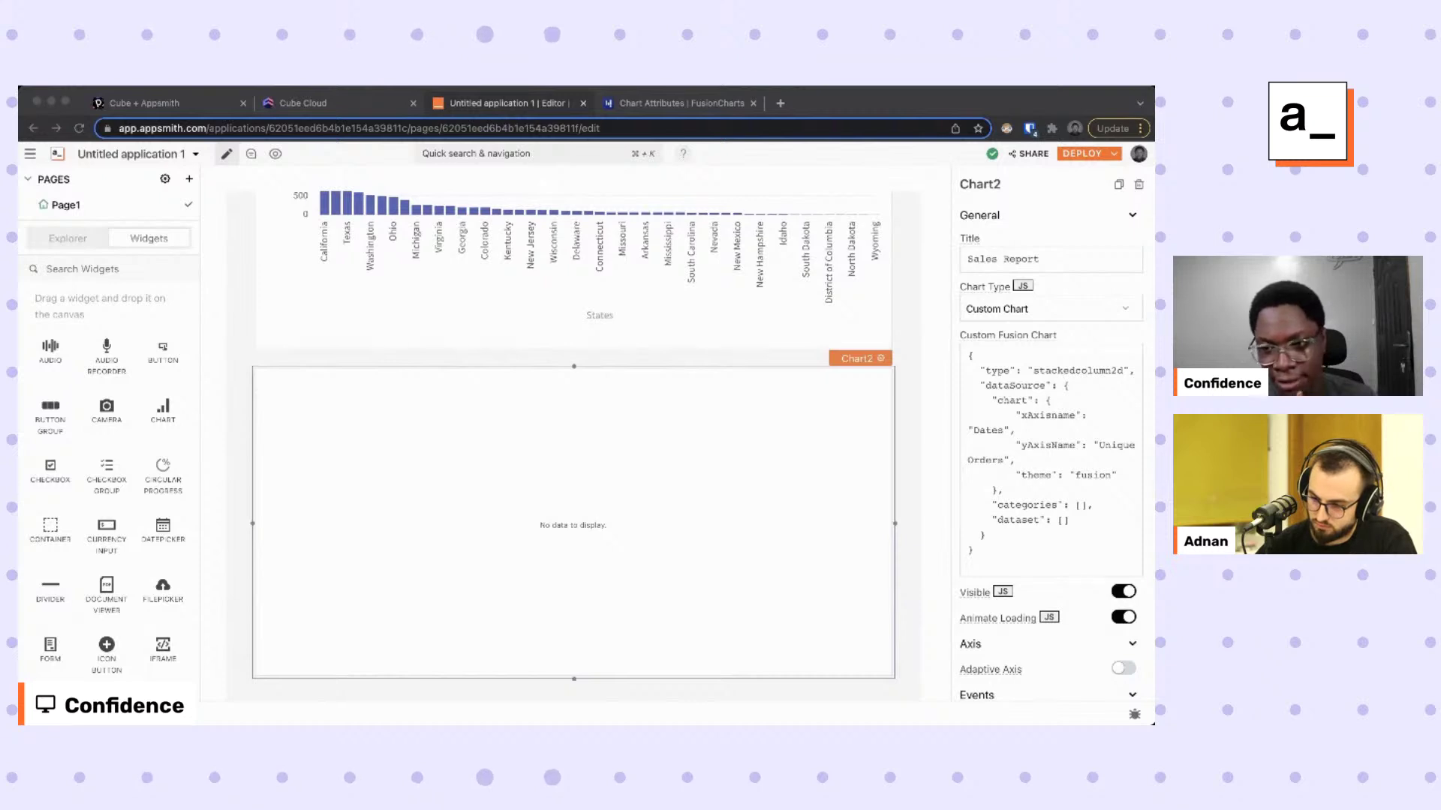
click(712, 533)
click(617, 493)
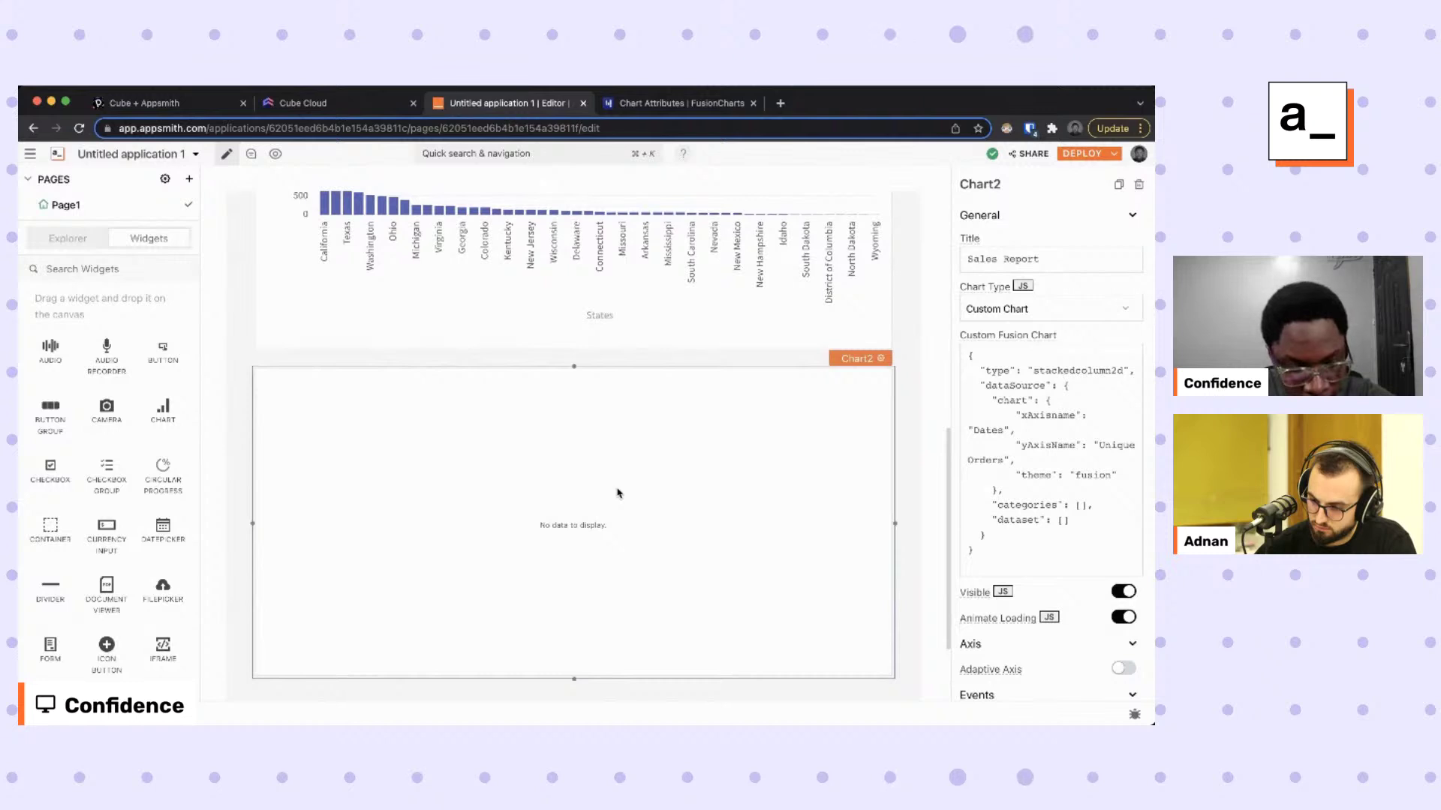
key(super+plus)
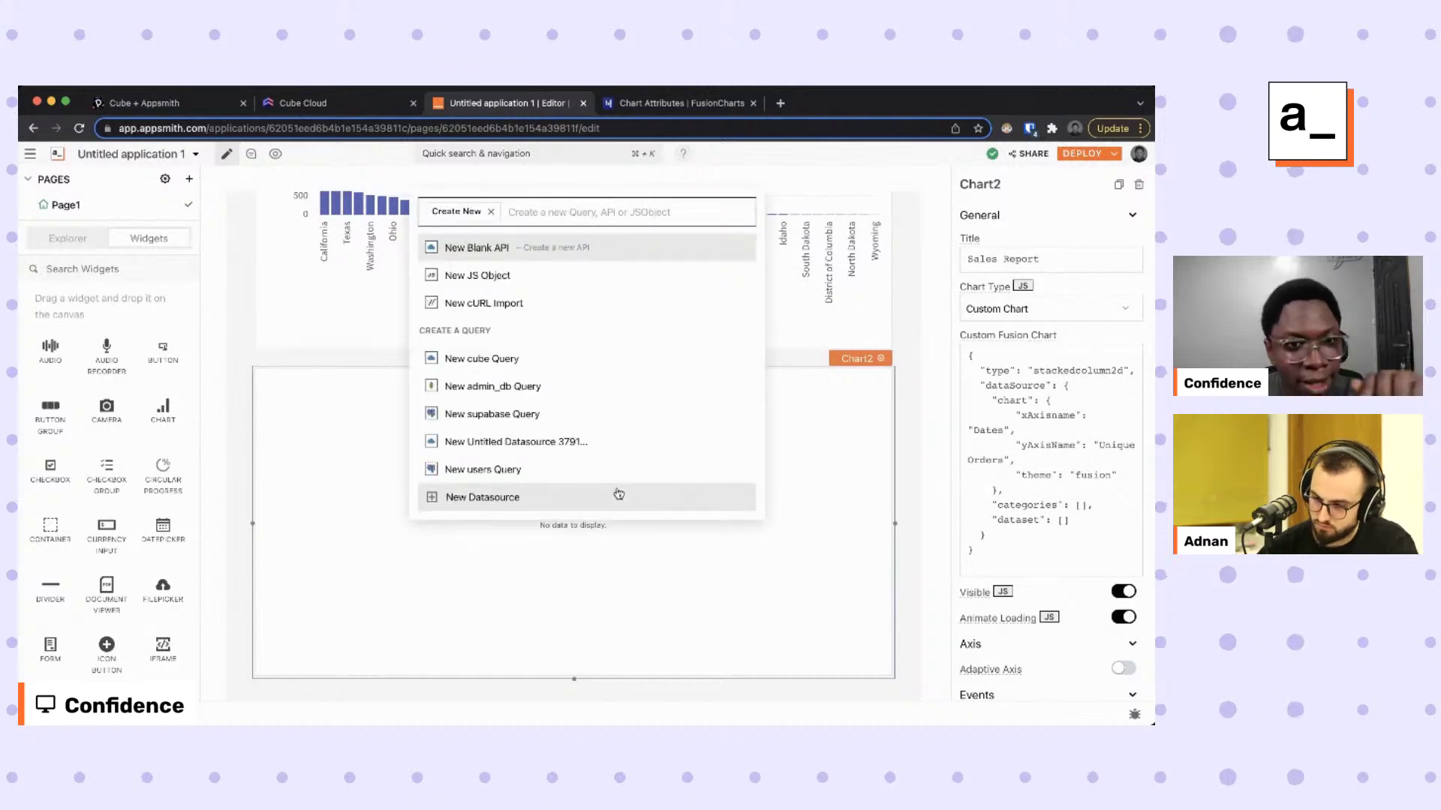
Create a new JS object, clear its sample code and rename it utils.
click(539, 277)
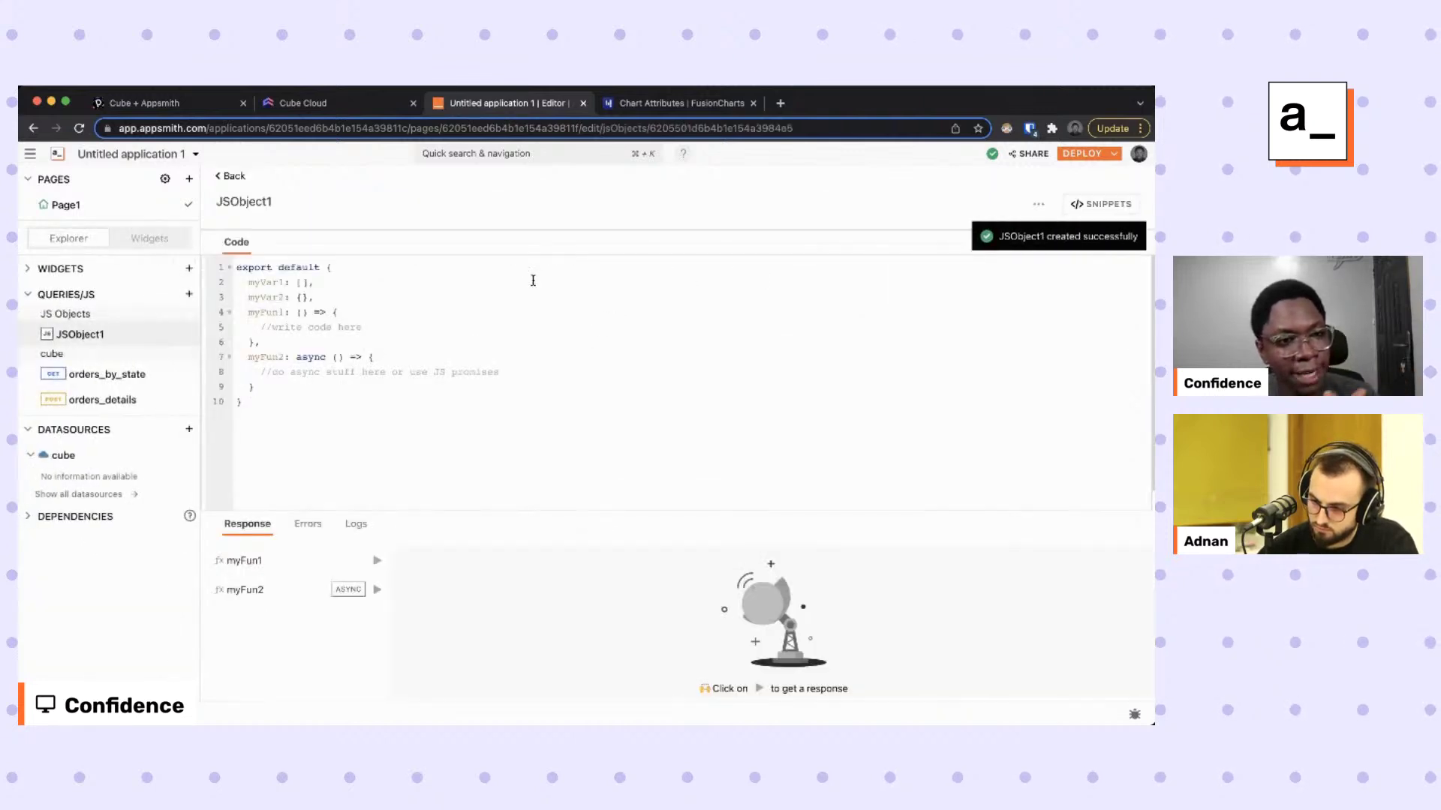
drag(260, 343, 226, 288)
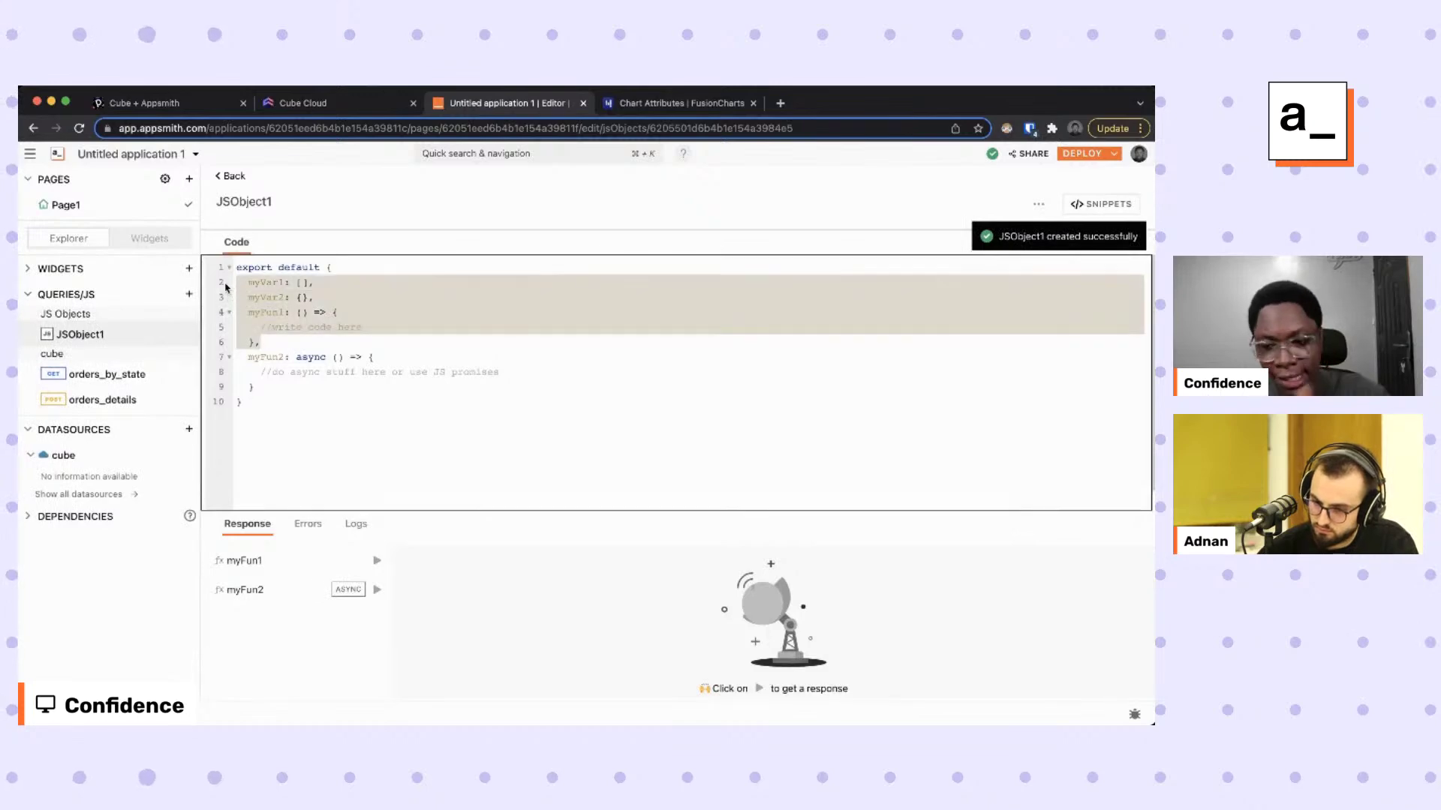
key(BackSpace)
key(BackSpace)
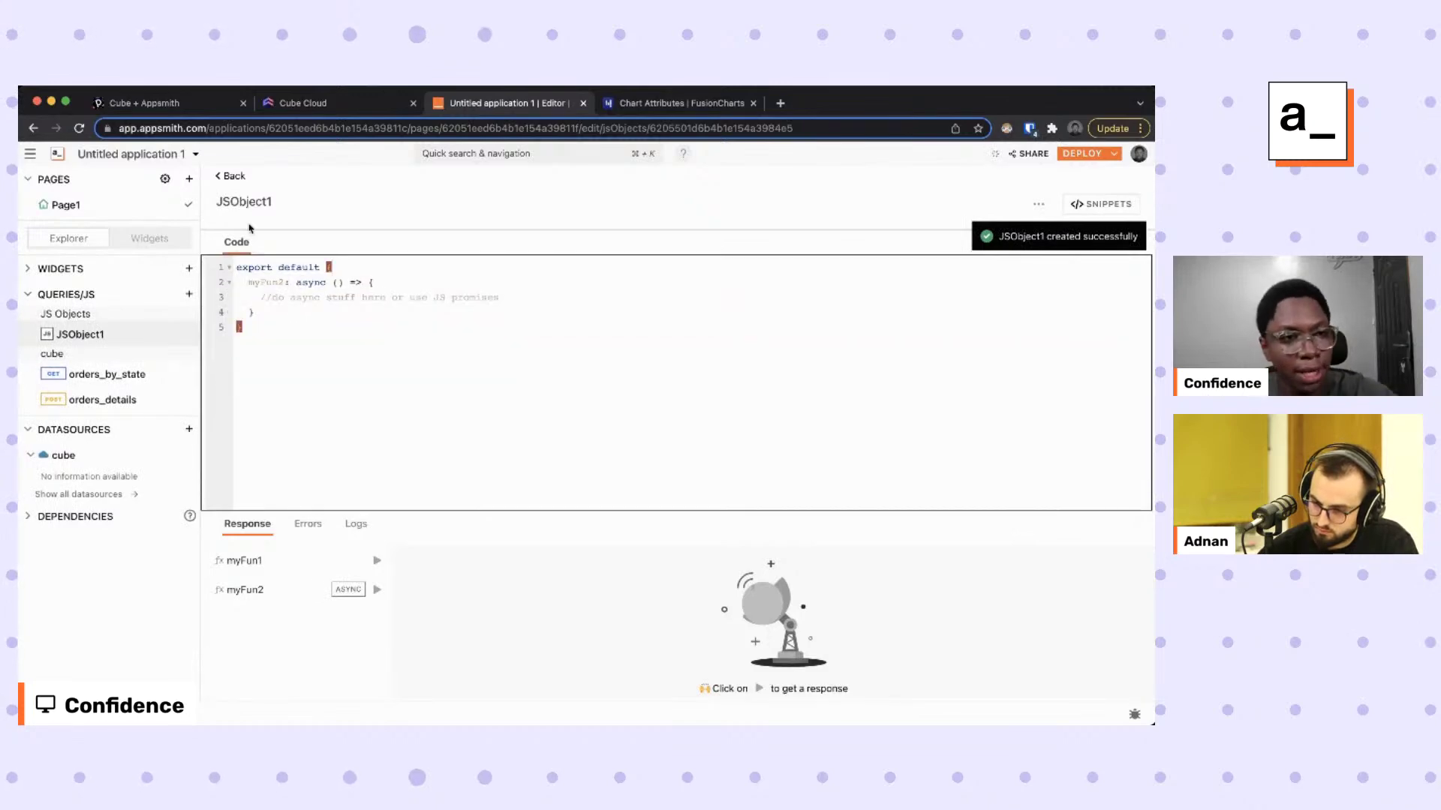
click(255, 206)
text(utils)
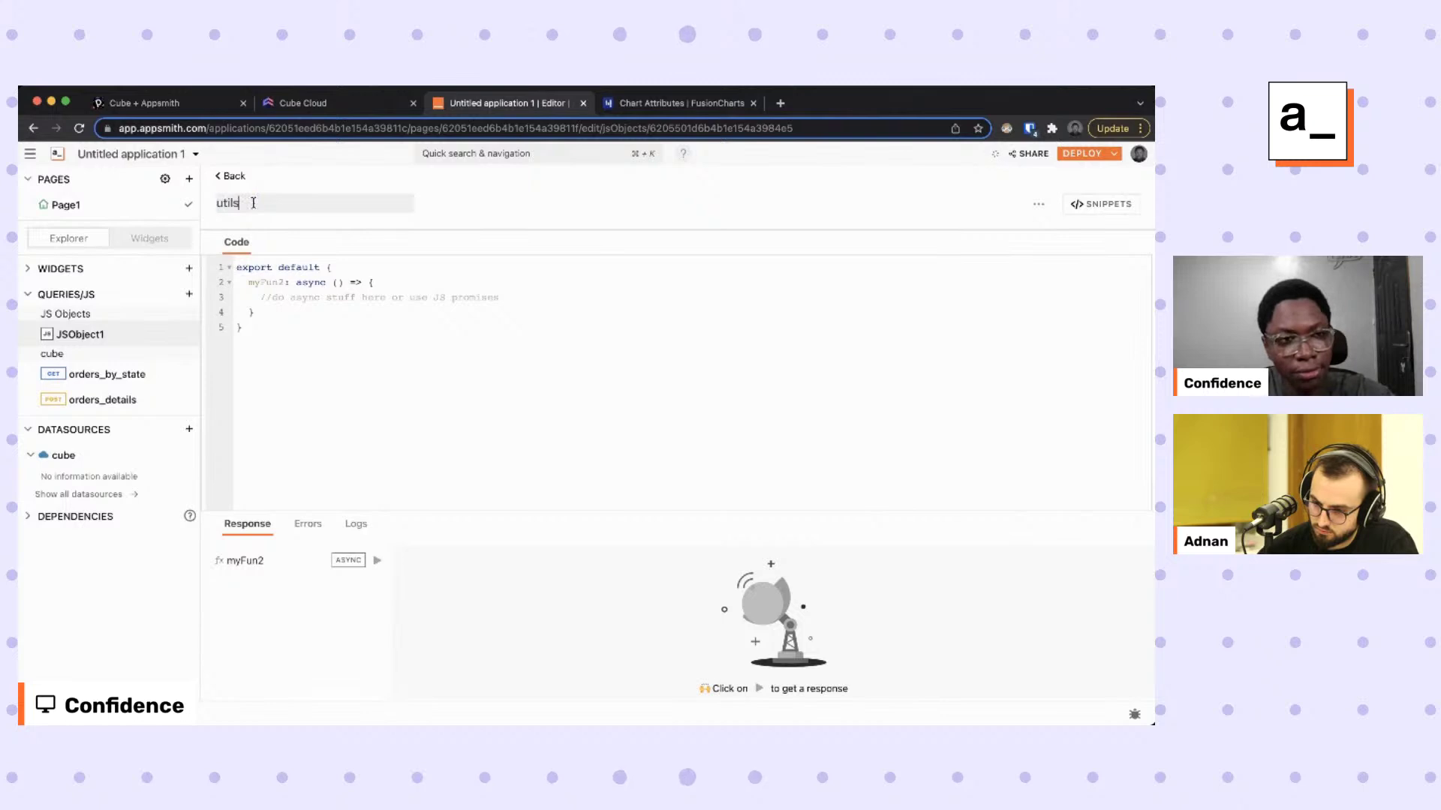
key(Return)
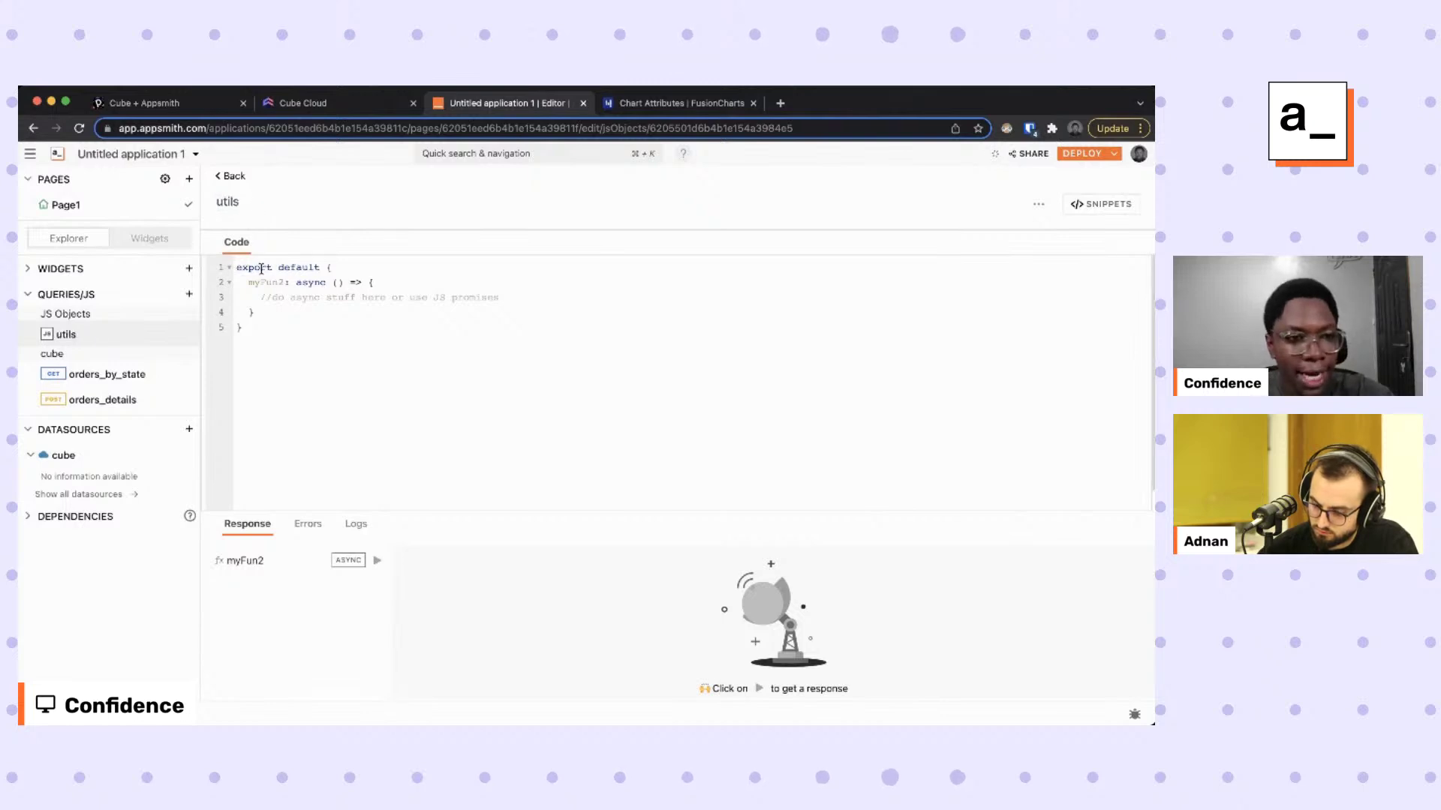
Rename myFun2 to a non-async chart function and paste the categories/dataset code into it.
double_click(266, 284)
text(chart)
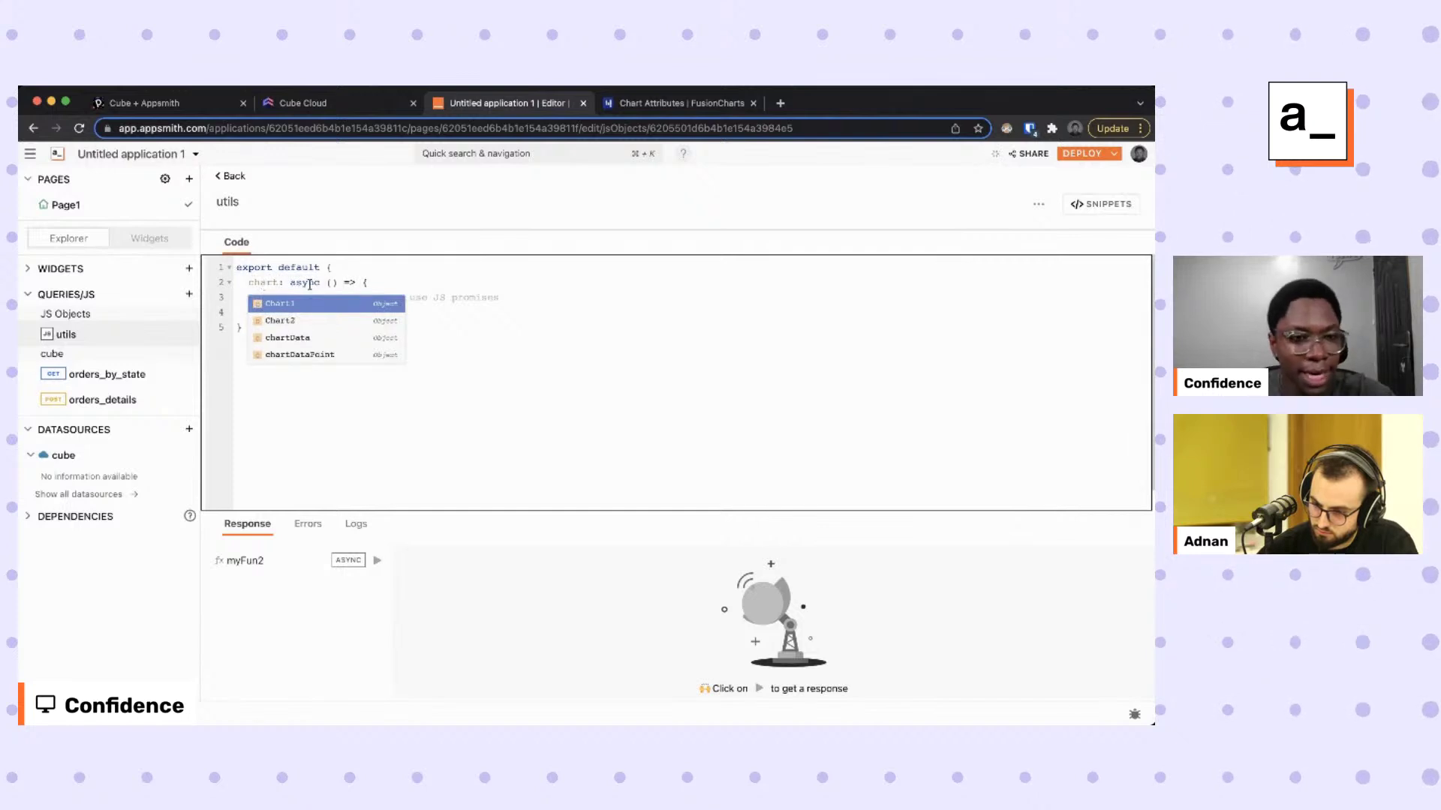
double_click(308, 283)
key(BackSpace)
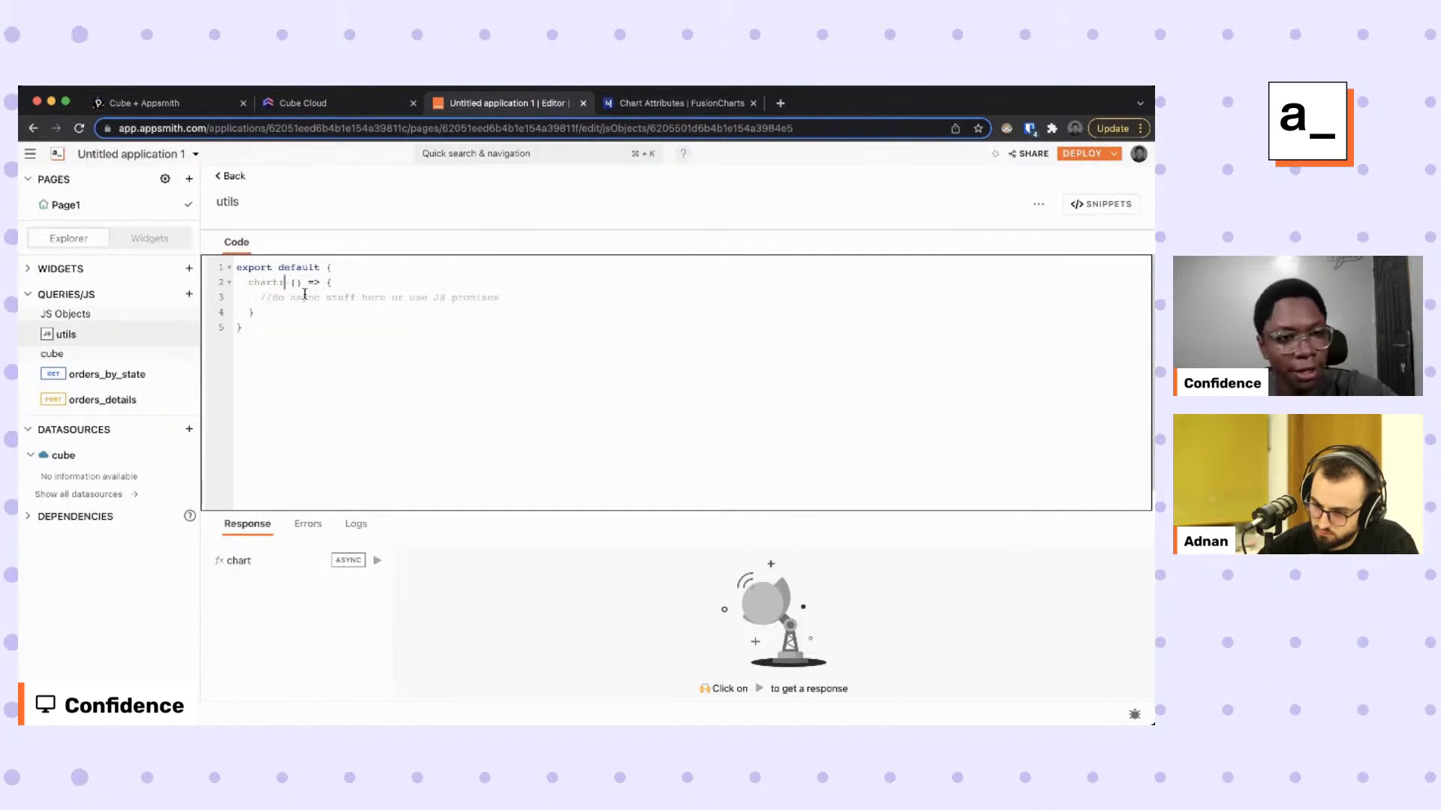
drag(261, 298, 533, 298)
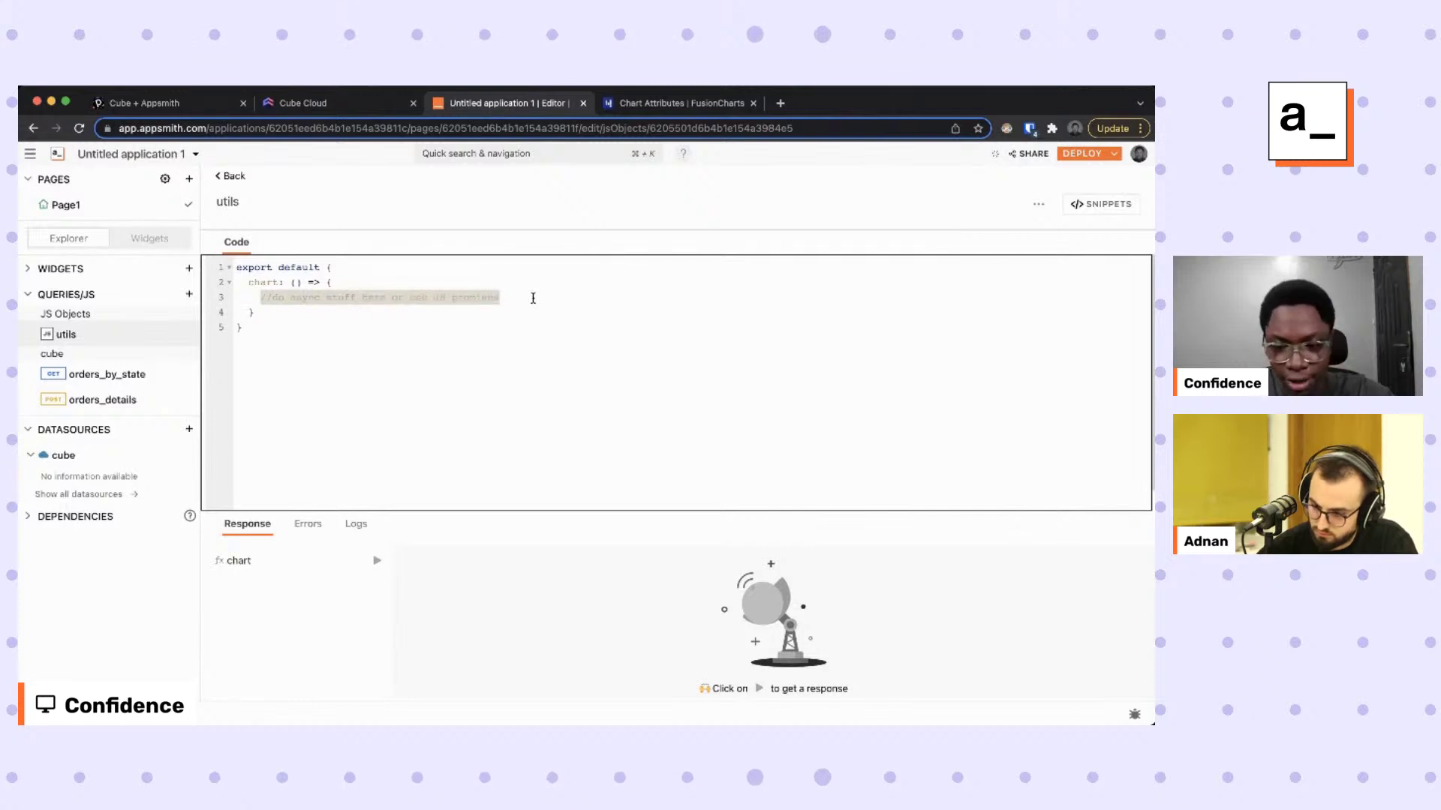
key(BackSpace)
text(const category = orders_details.data.data.map(i => ({label: moment(i['Orders.orderDate']).format('Do MMM')})); const unique_orders = orders_details.data.data.map(i => ({value: i['Orders.uniqueOrders']})); const orders = orders_details.data.data.map(i => ({value: i['Orders.count']})); const customers = orders_details.data.data.map(i => ({value: i['Orders.customers']}));  const categories = [{"category": category}]; const dataset = [   {"seriesname": "Unique Orders", "data": unique_orders},   {"seriesname": "Orders", "data": orders},   {"seriesname": "Customers", "data": customers} ];  return {categories, dataset};)
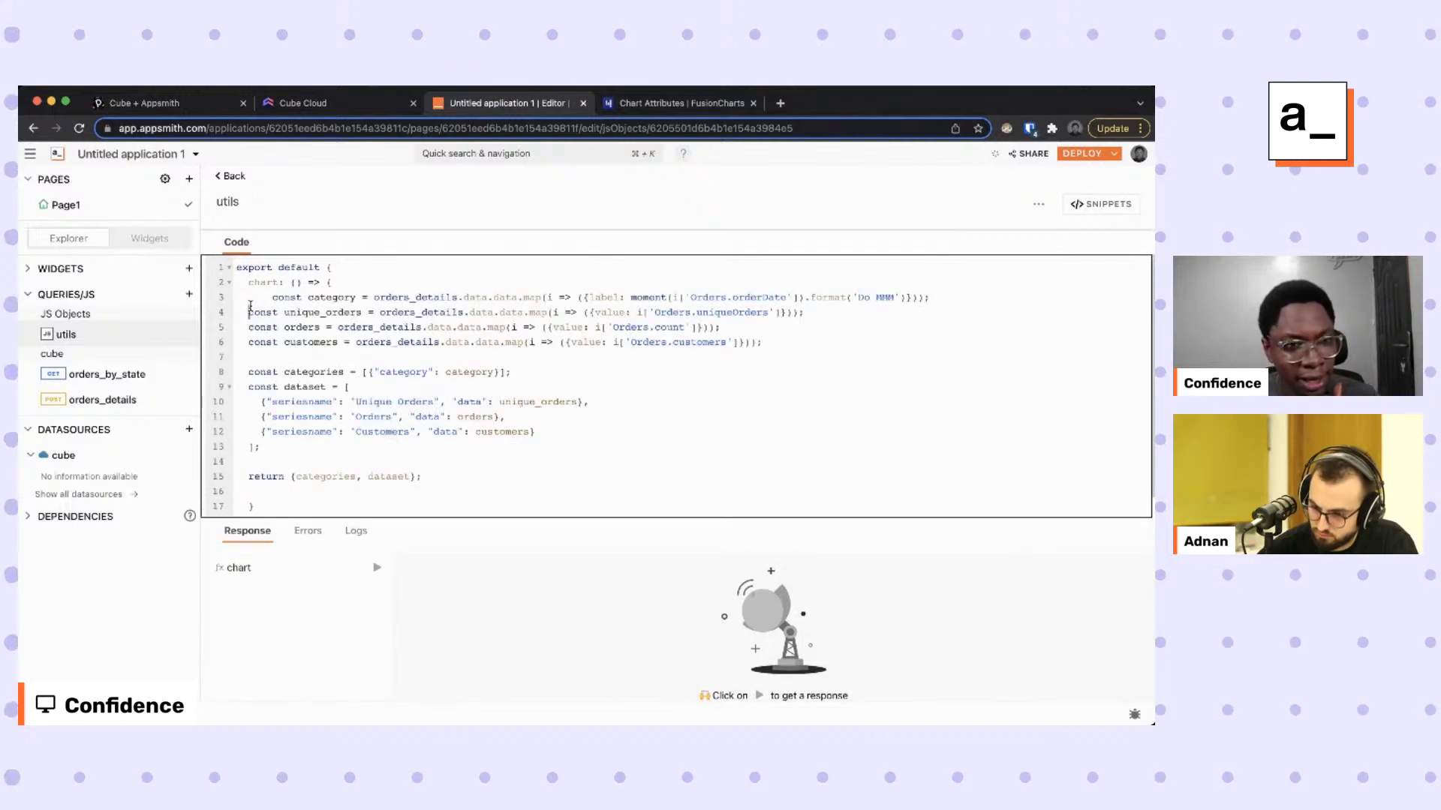
Indent lines 4–15, outdent line 3 and add a blank line after the category line.
drag(248, 312, 317, 496)
key(Tab)
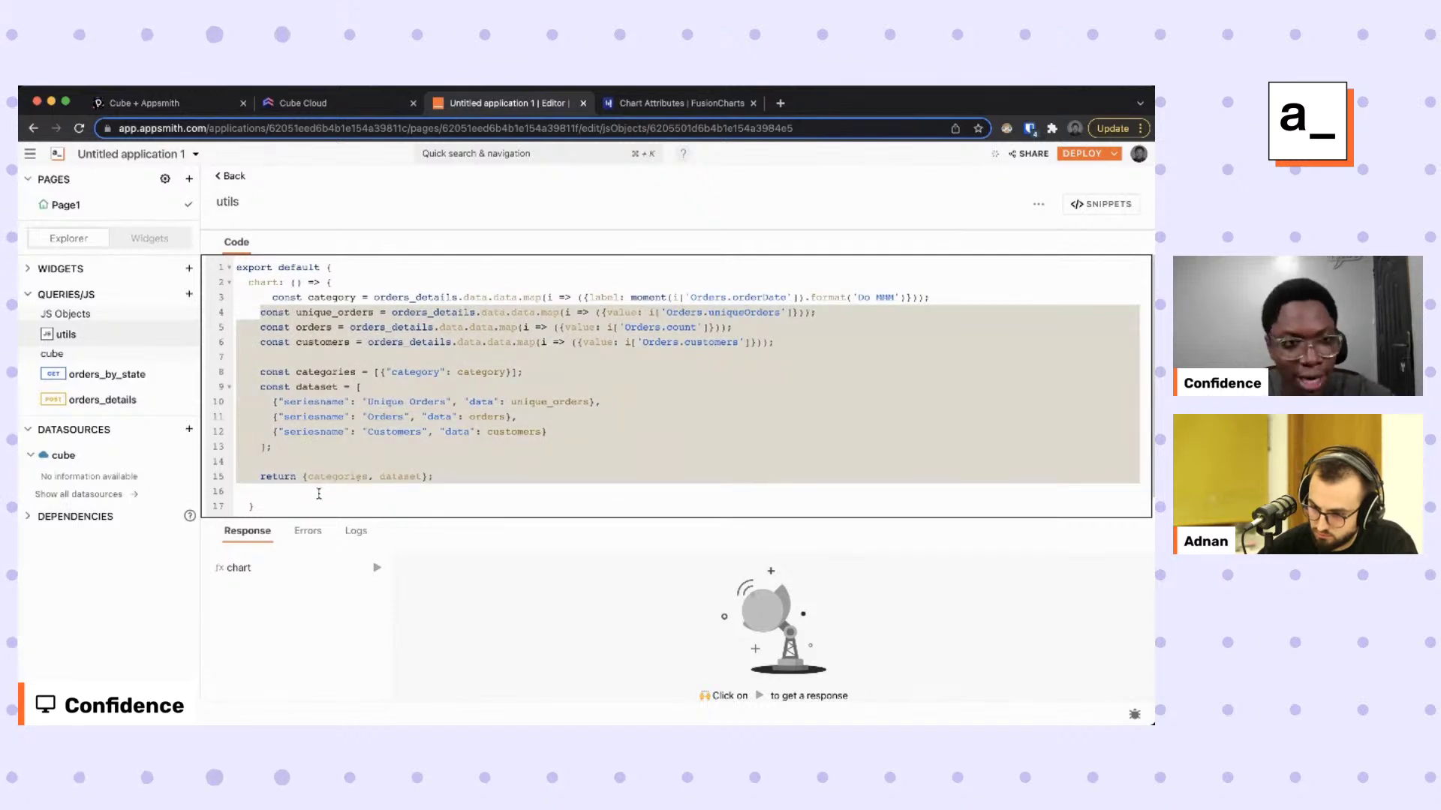
click(275, 300)
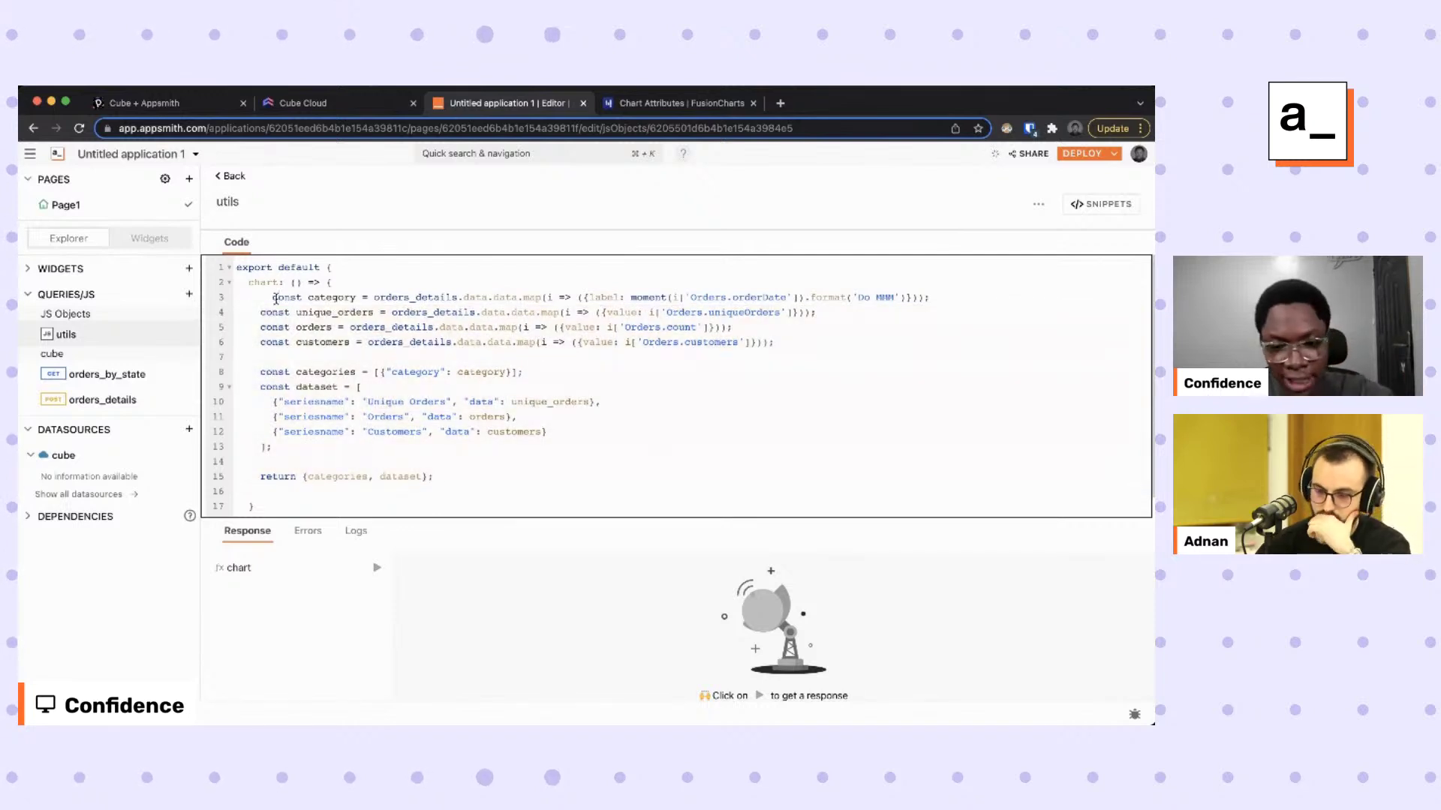
key(shift+Tab)
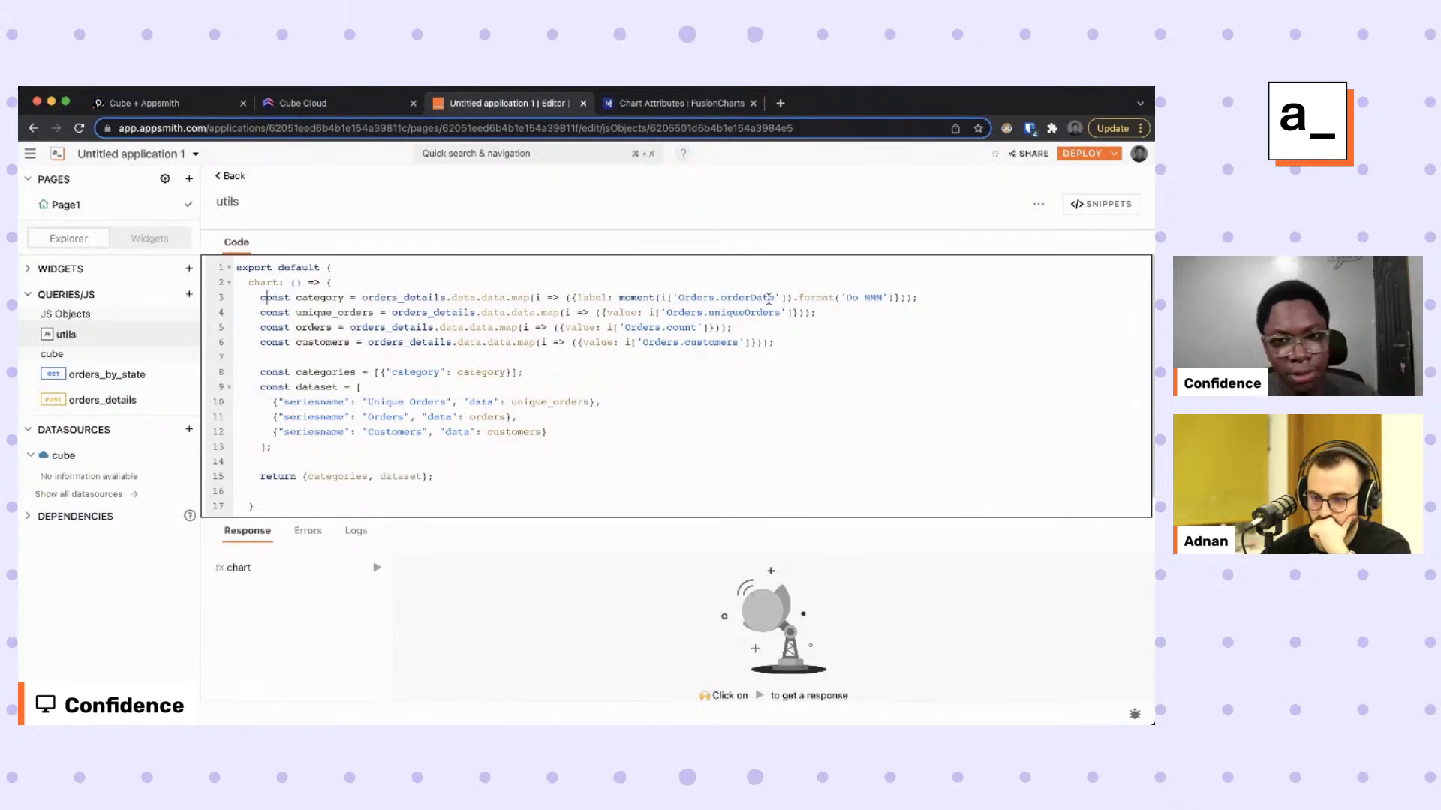
click(918, 298)
key(Return)
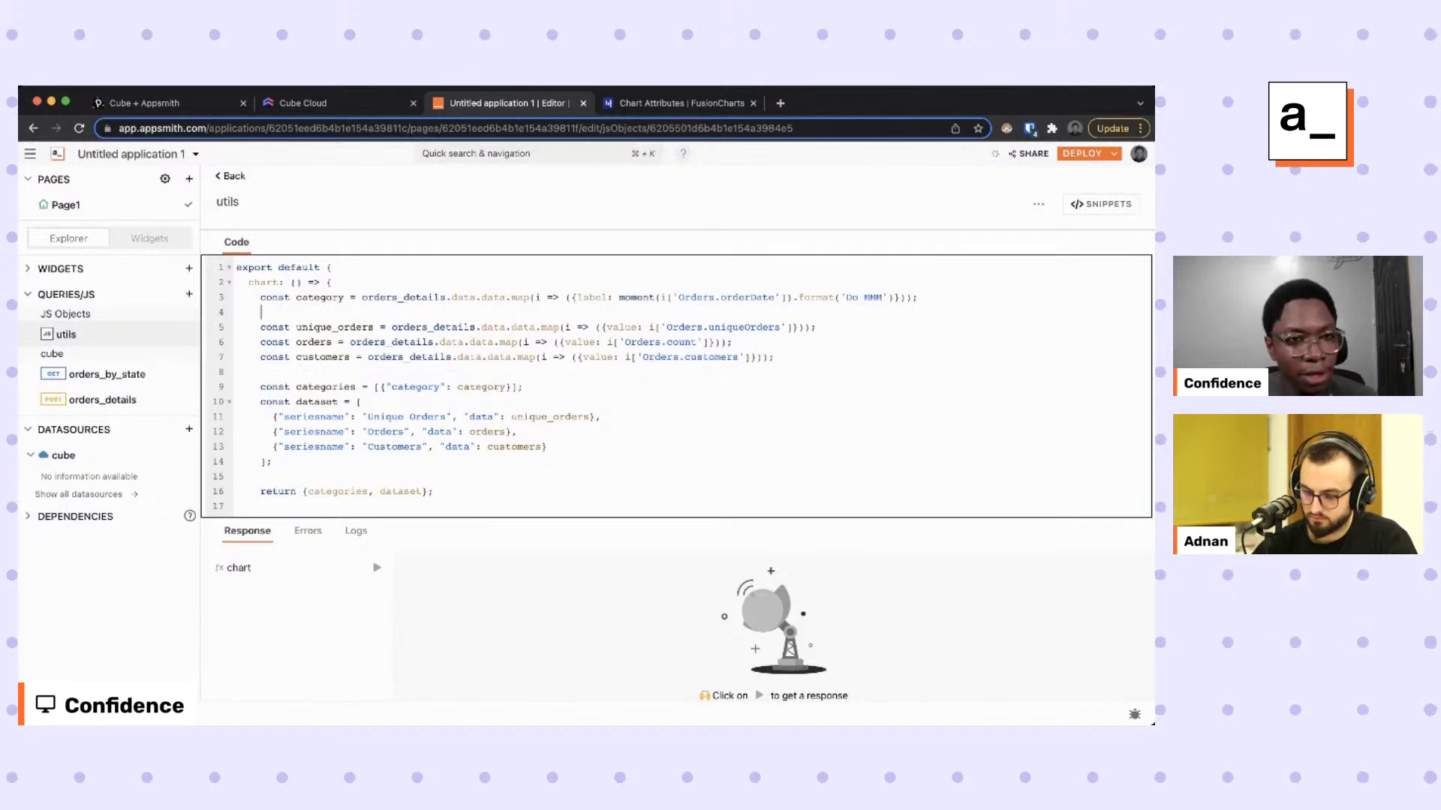
Compare with Cube Cloud and FusionCharts, then review line 3's Orders.orderDate date formatting.
click(300, 103)
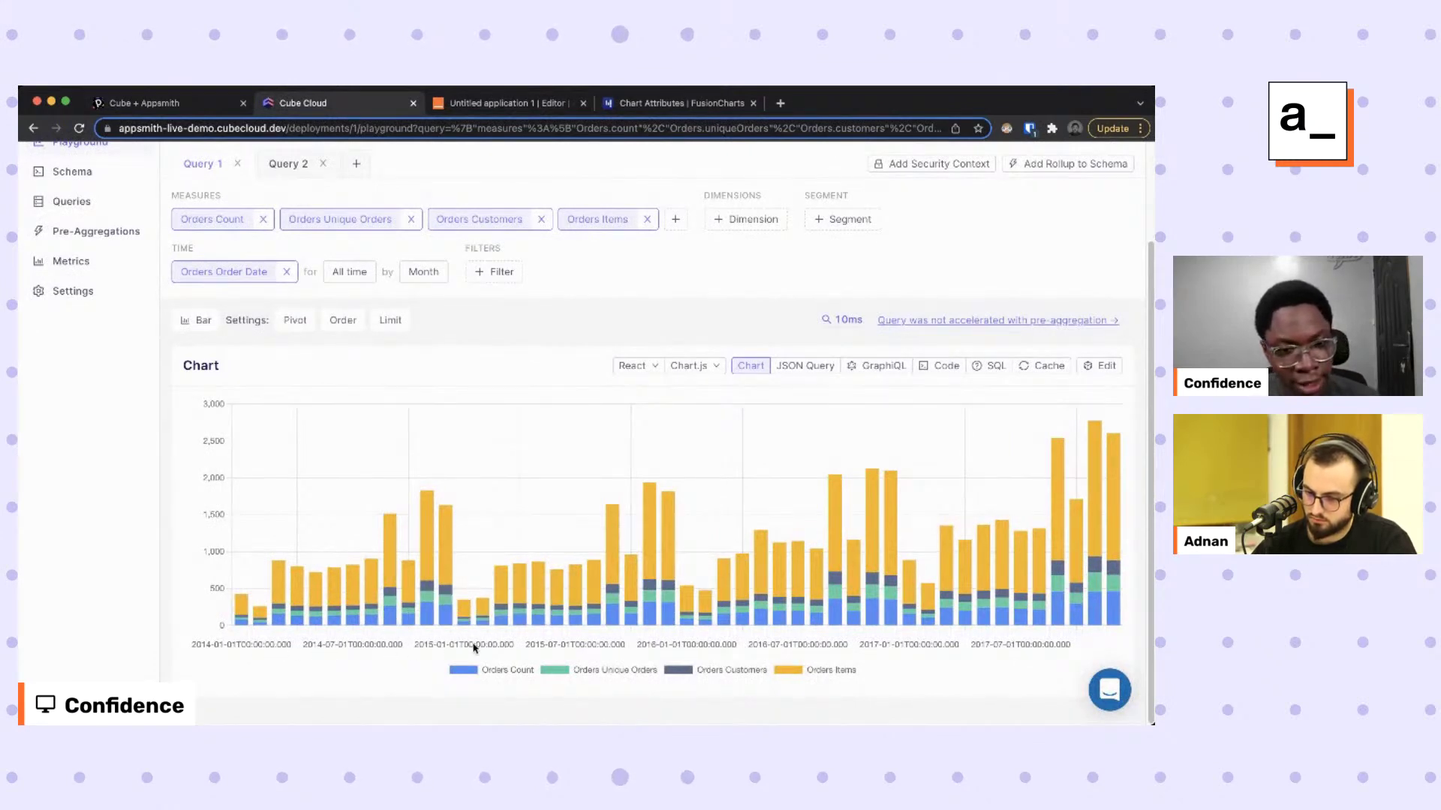
click(675, 105)
click(504, 102)
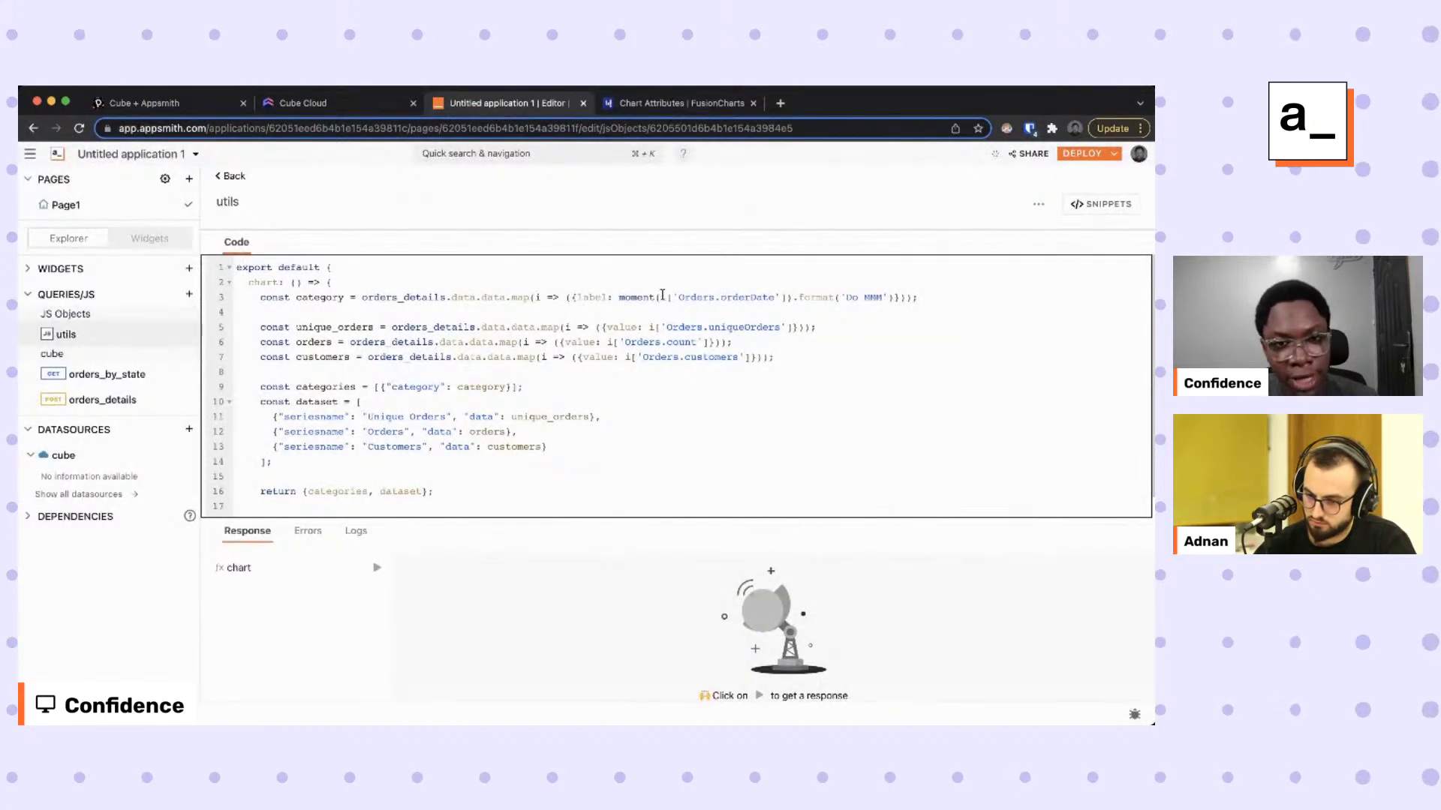
drag(666, 297, 783, 298)
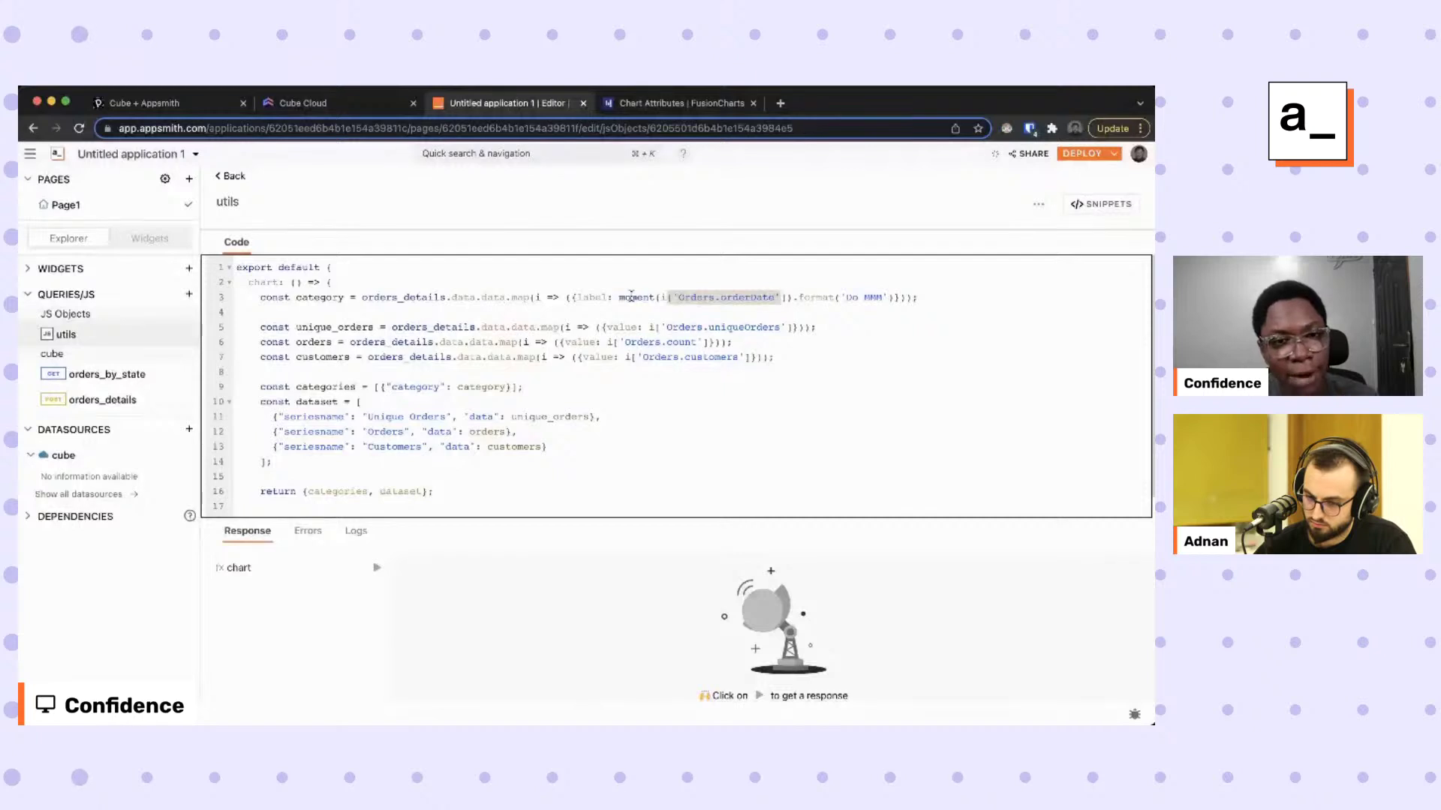
drag(616, 297, 886, 291)
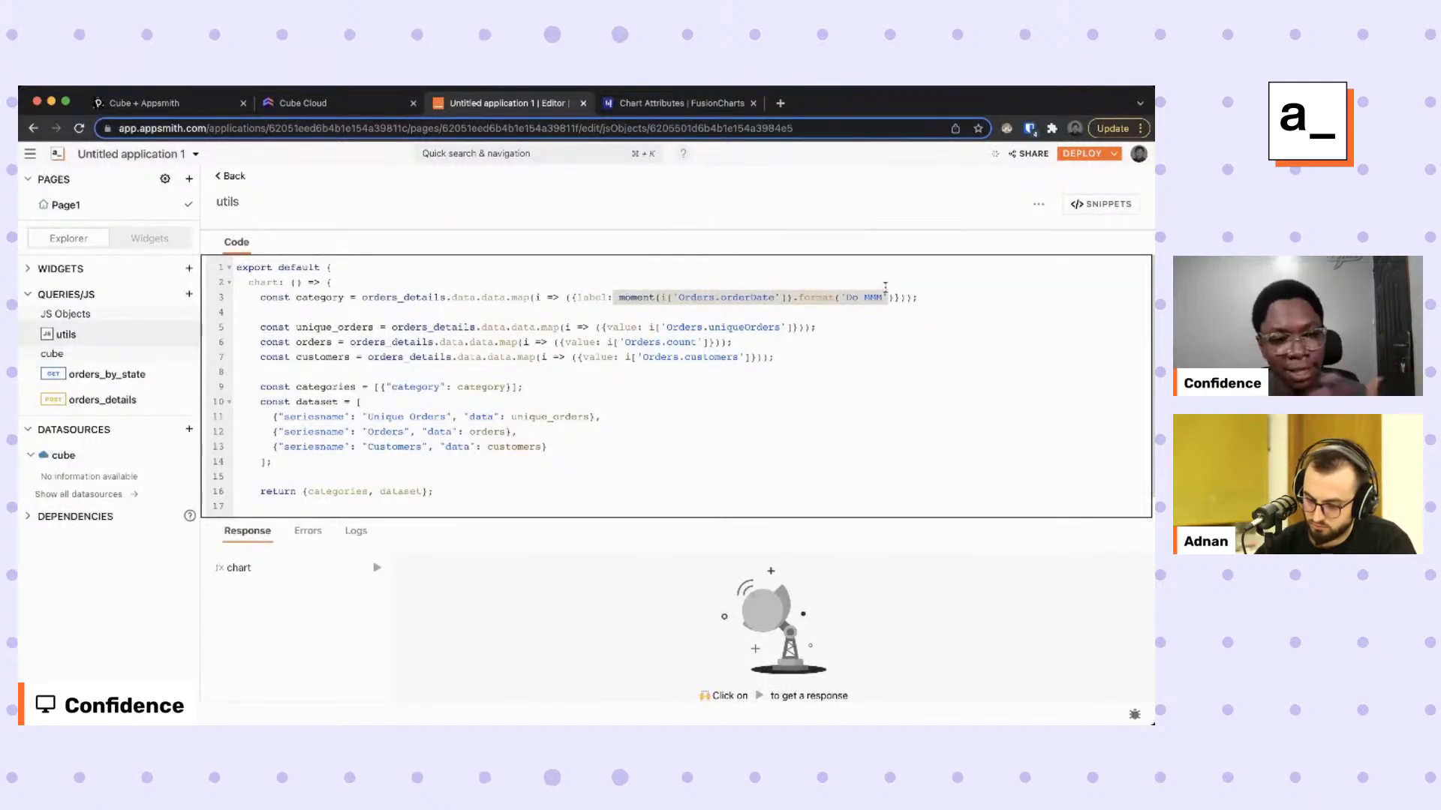
click(273, 357)
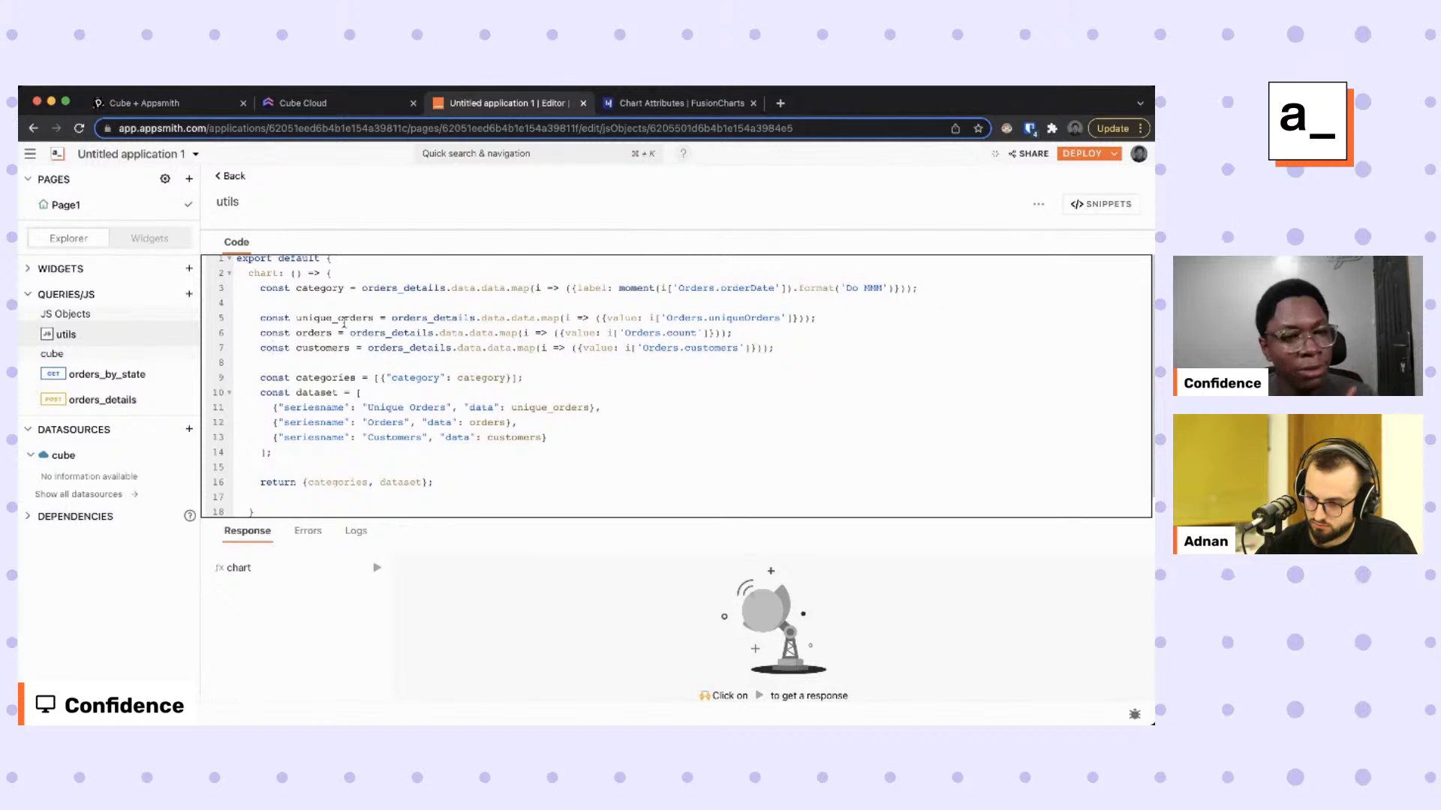
Review the unique_orders, orders and customers series mappings.
double_click(344, 319)
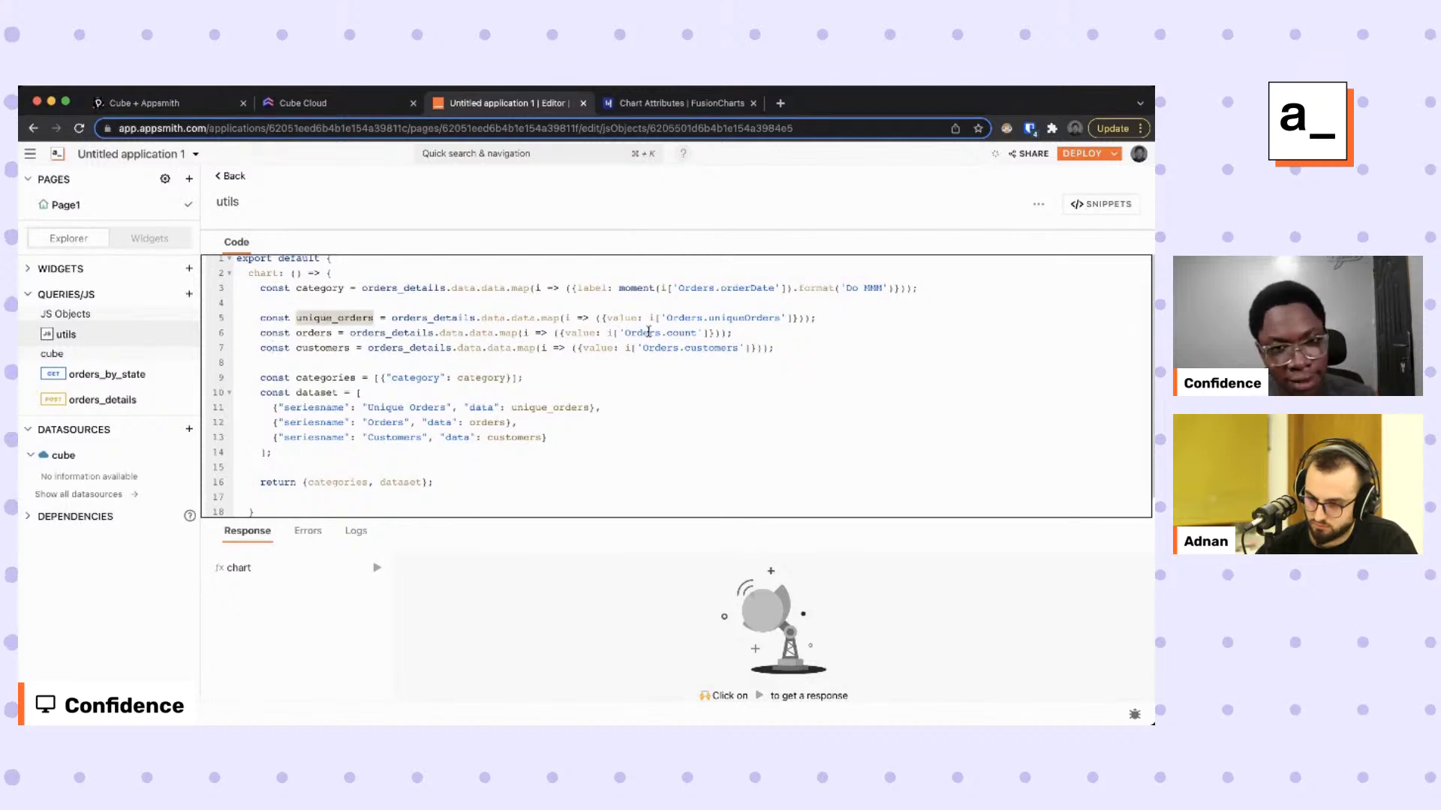
drag(595, 318, 815, 319)
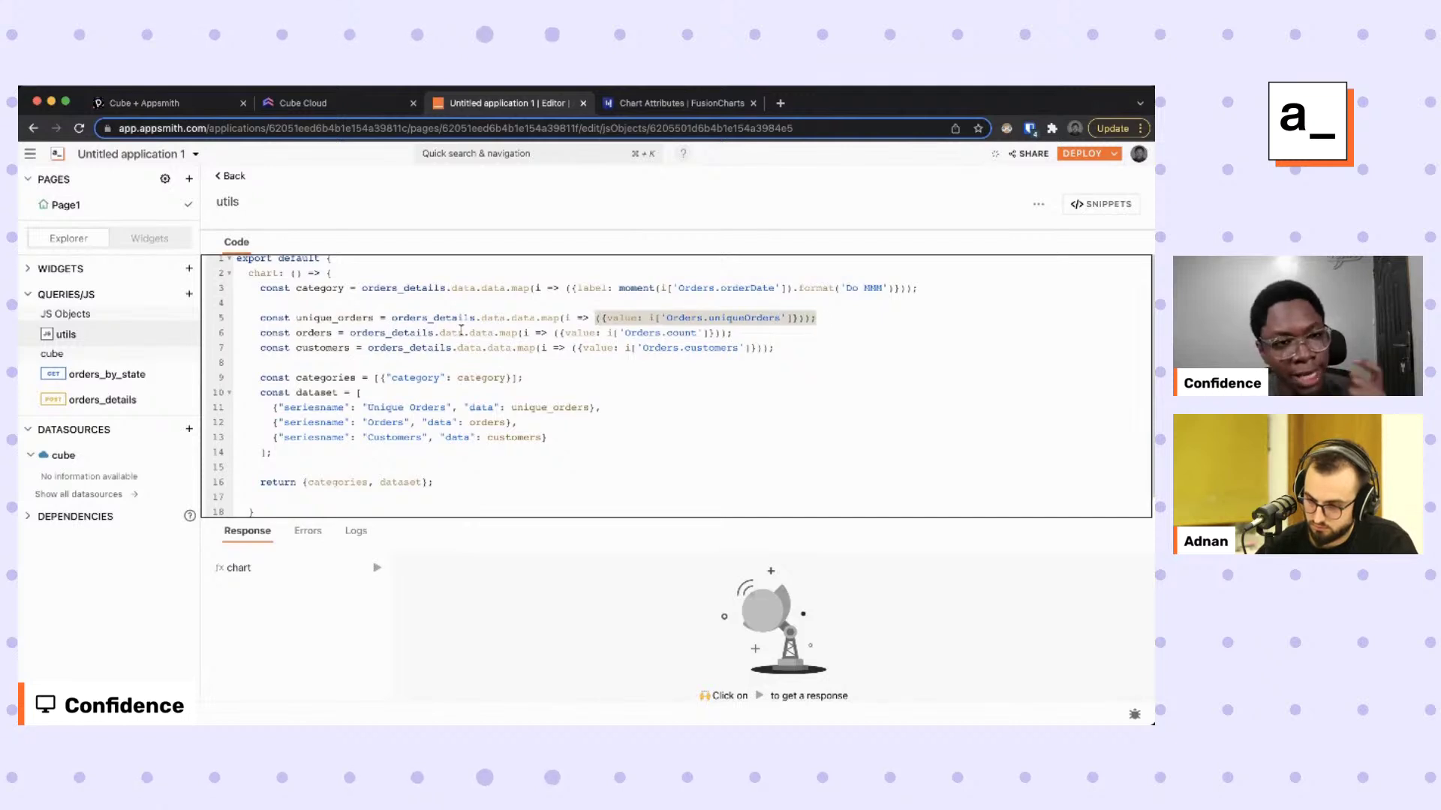
double_click(314, 331)
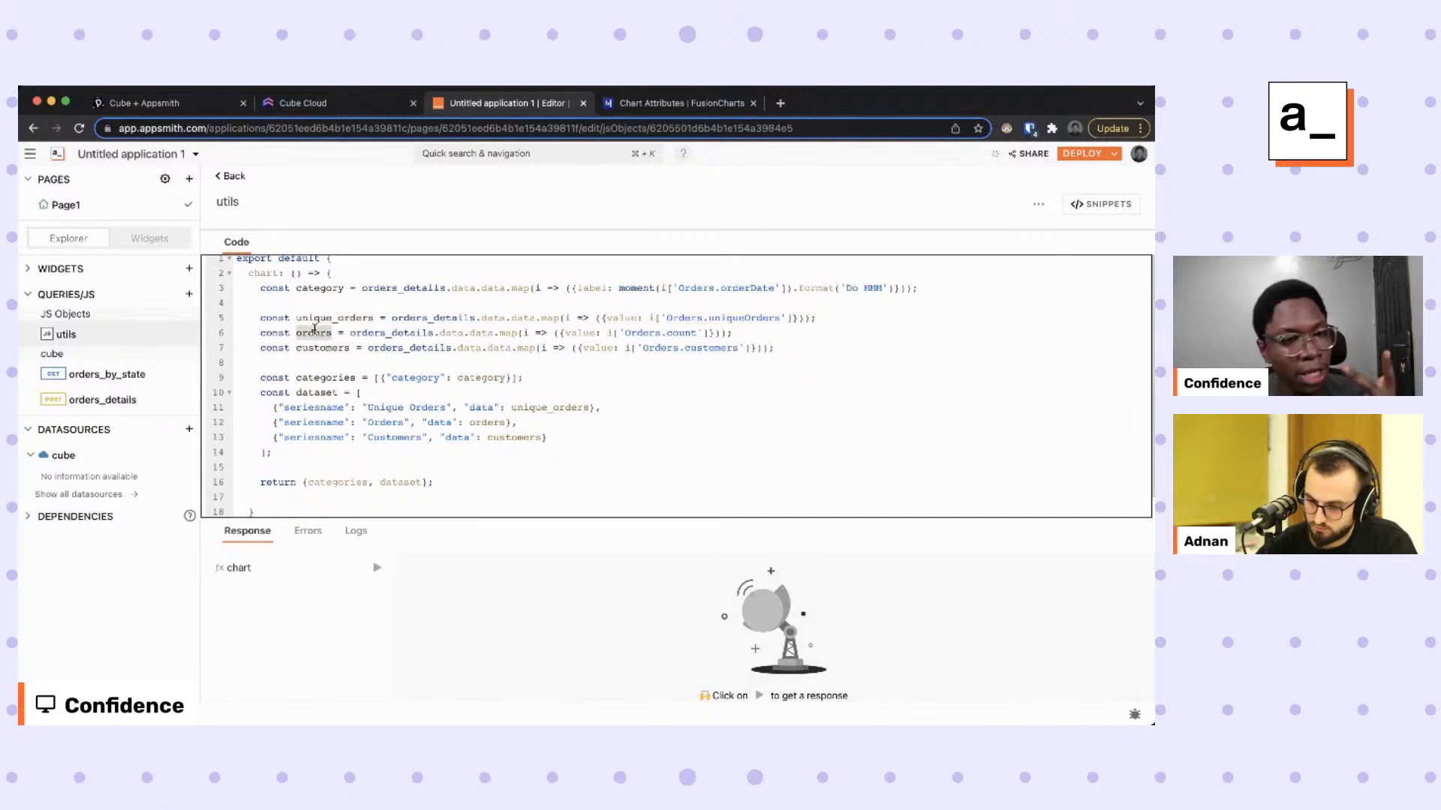
double_click(323, 348)
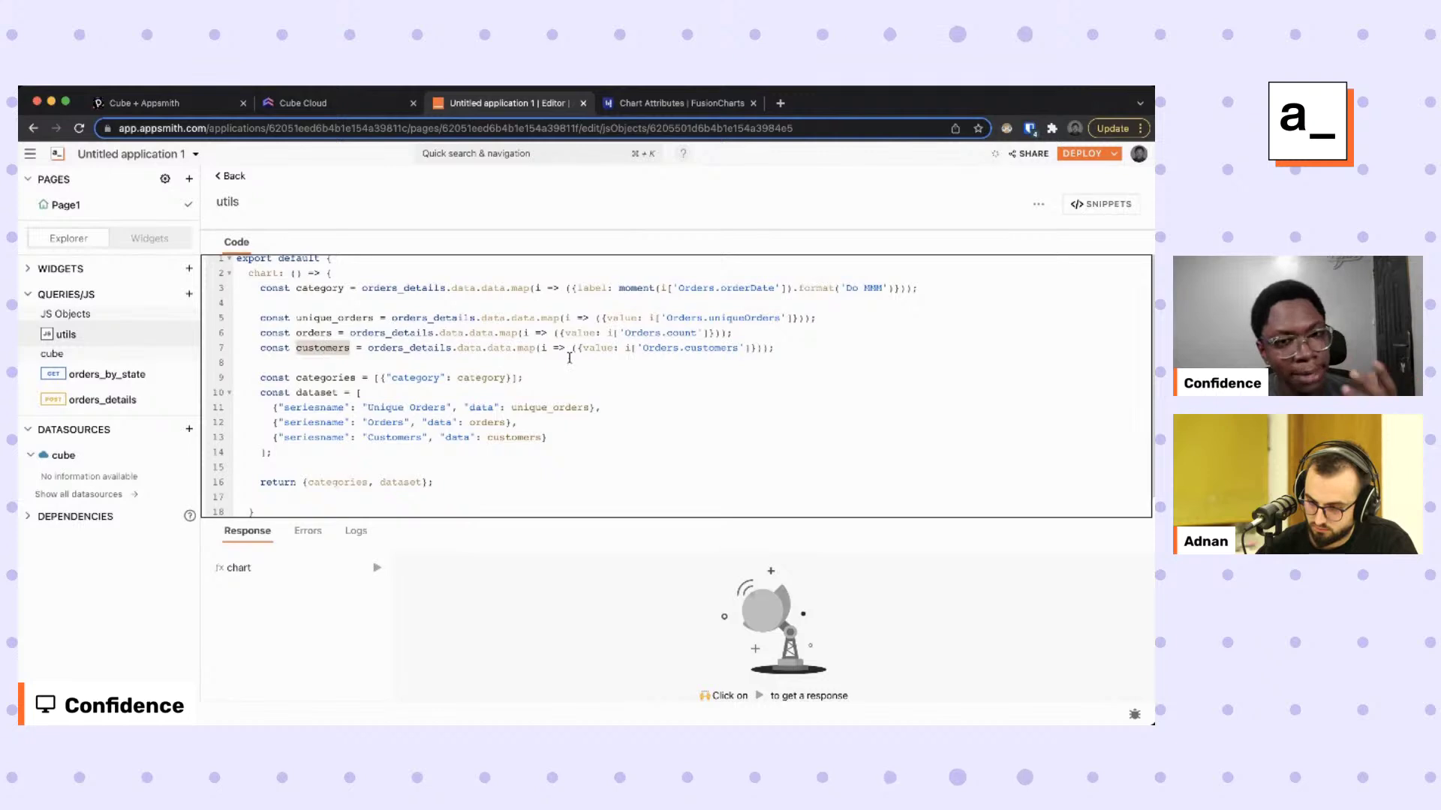
drag(815, 350, 261, 318)
click(406, 331)
Review the orders_details reference, the categories and dataset definitions, and the chart function.
double_click(418, 319)
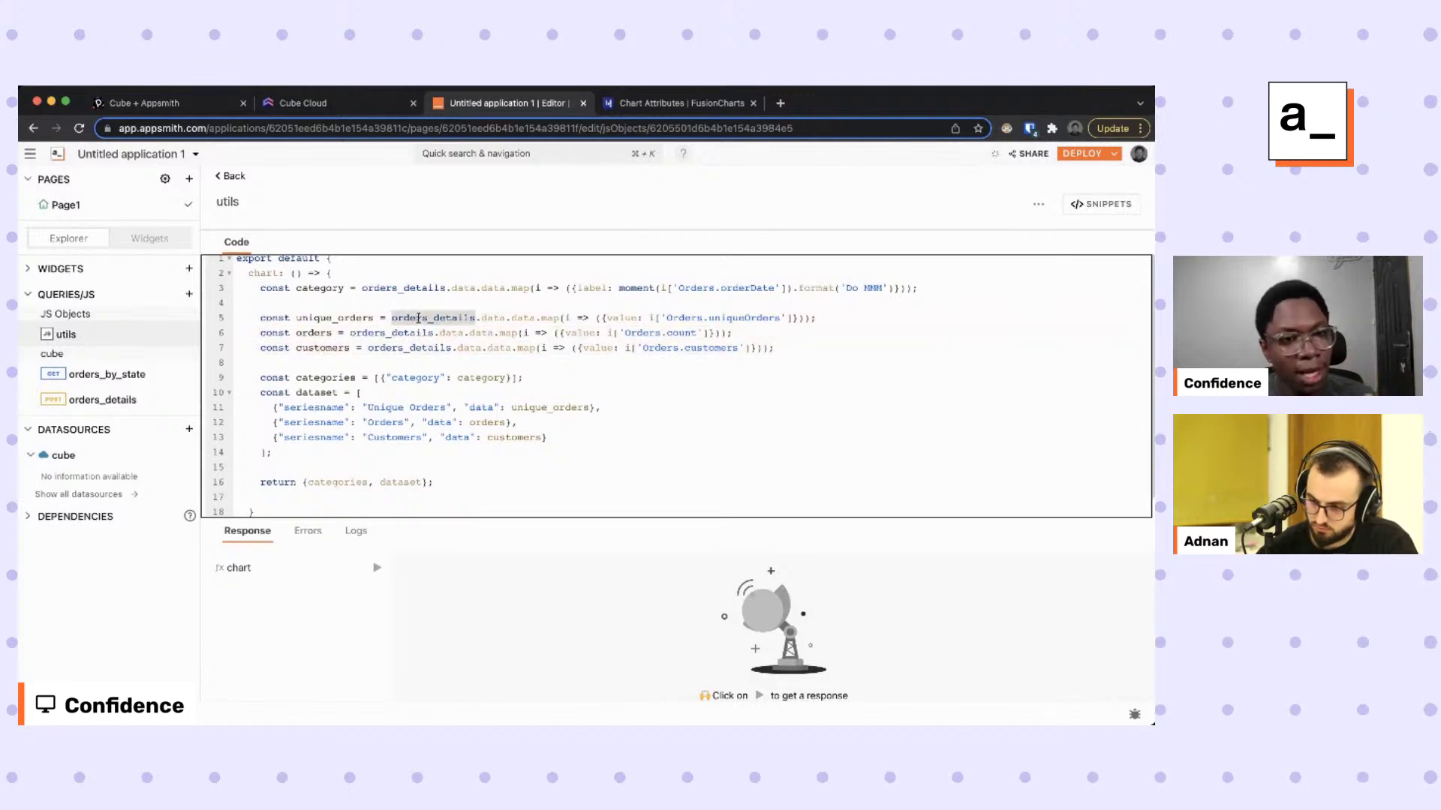
drag(260, 377, 545, 375)
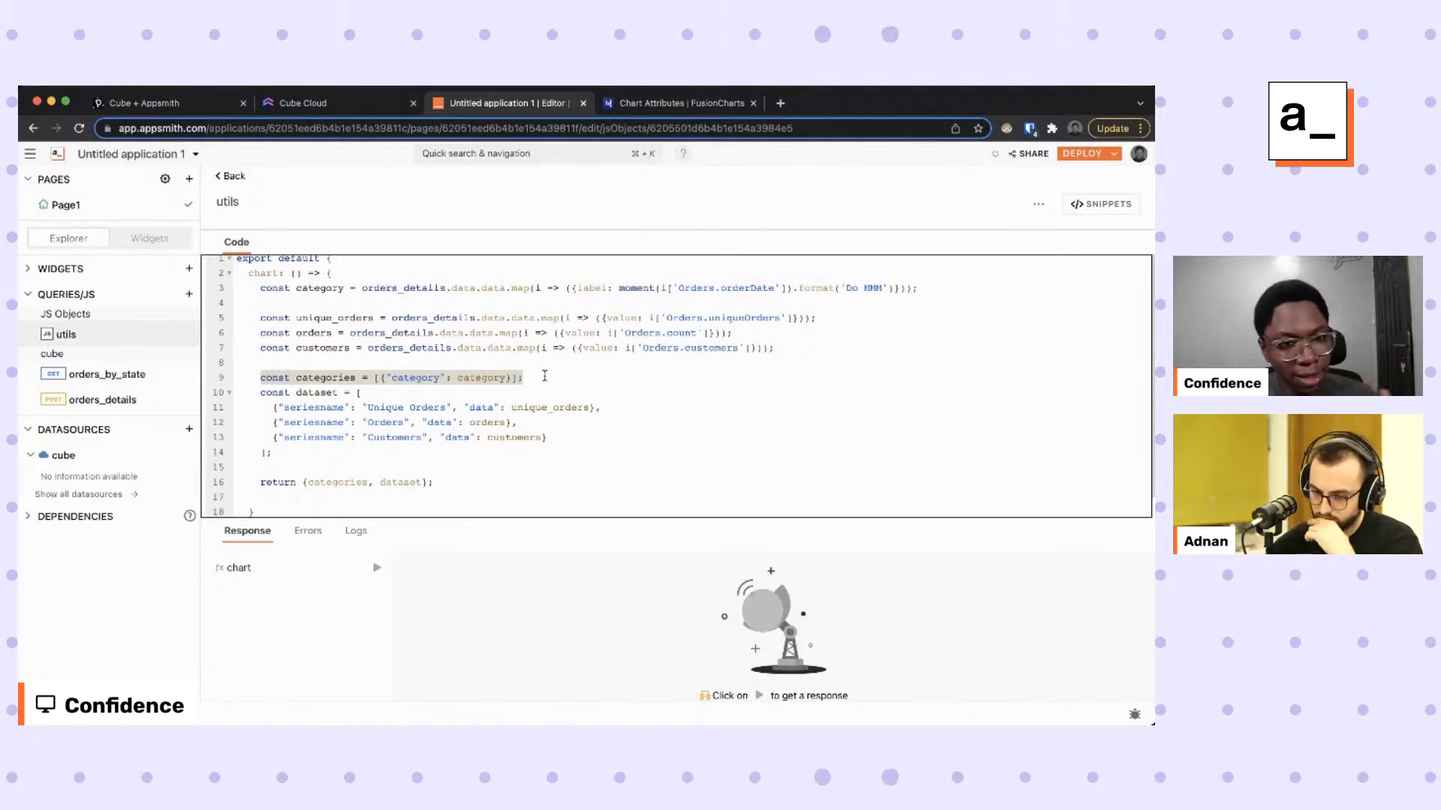
click(544, 375)
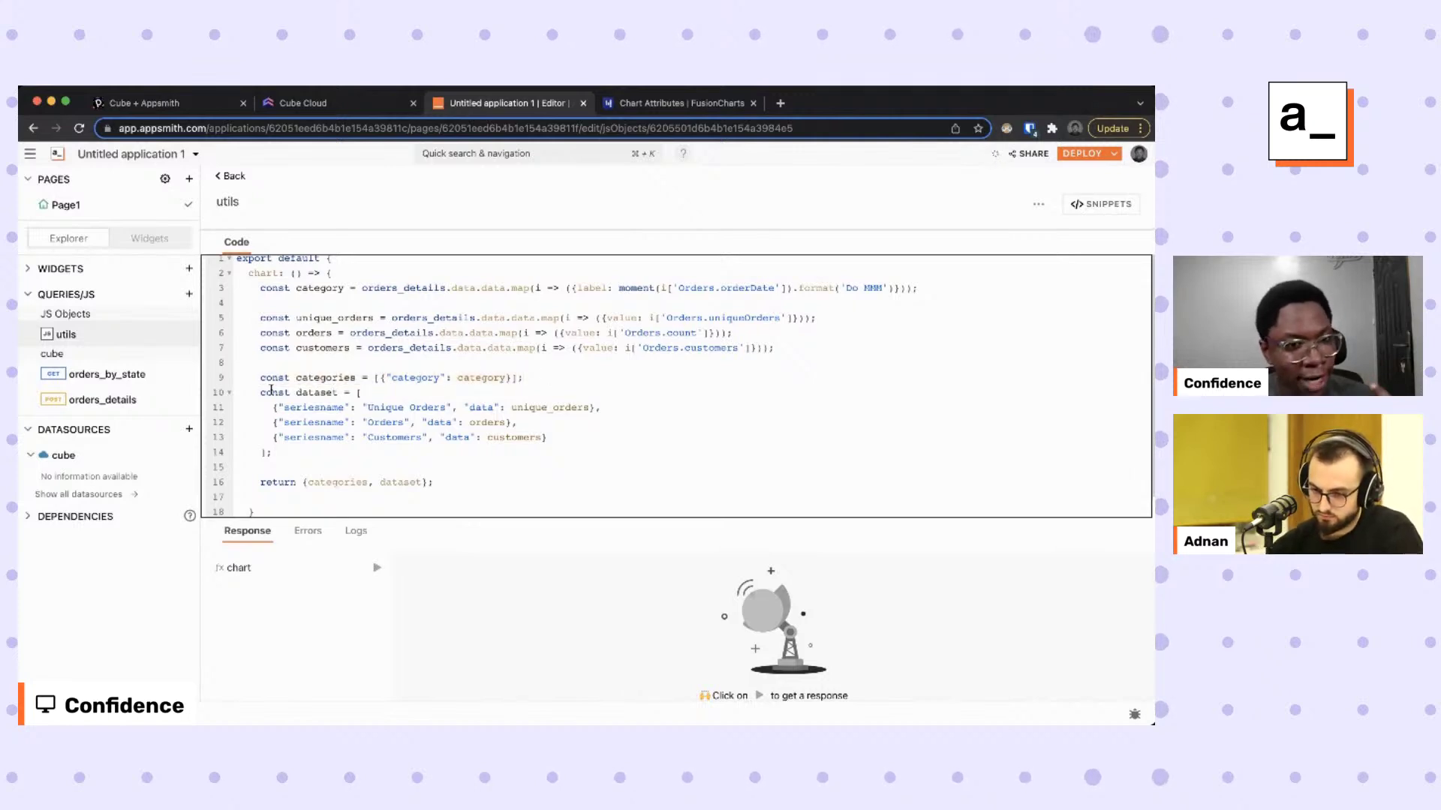
drag(259, 393, 461, 482)
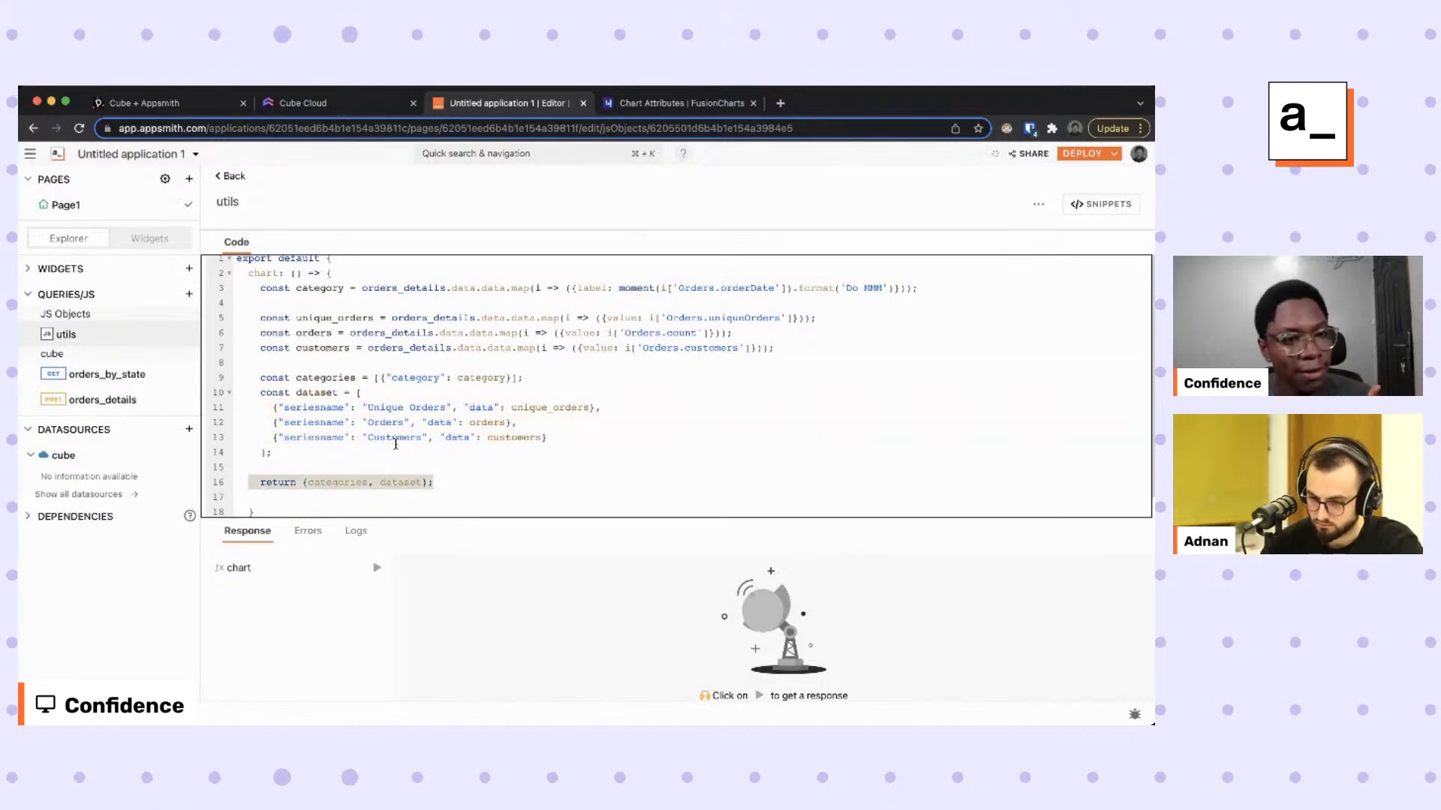
double_click(262, 273)
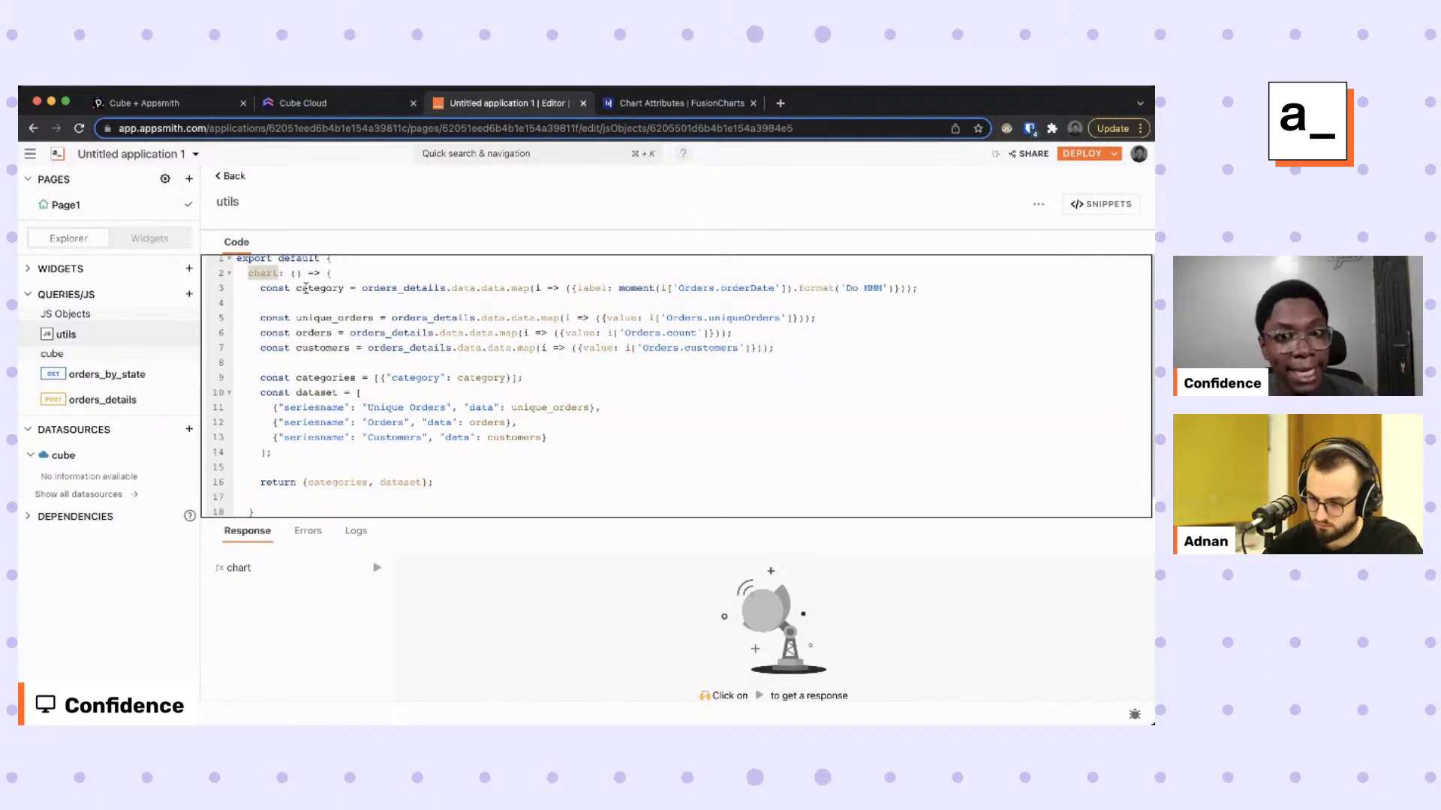
In Chart2's custom JSON, replace the empty categories array with {{utils.chart().categories}}.
click(167, 237)
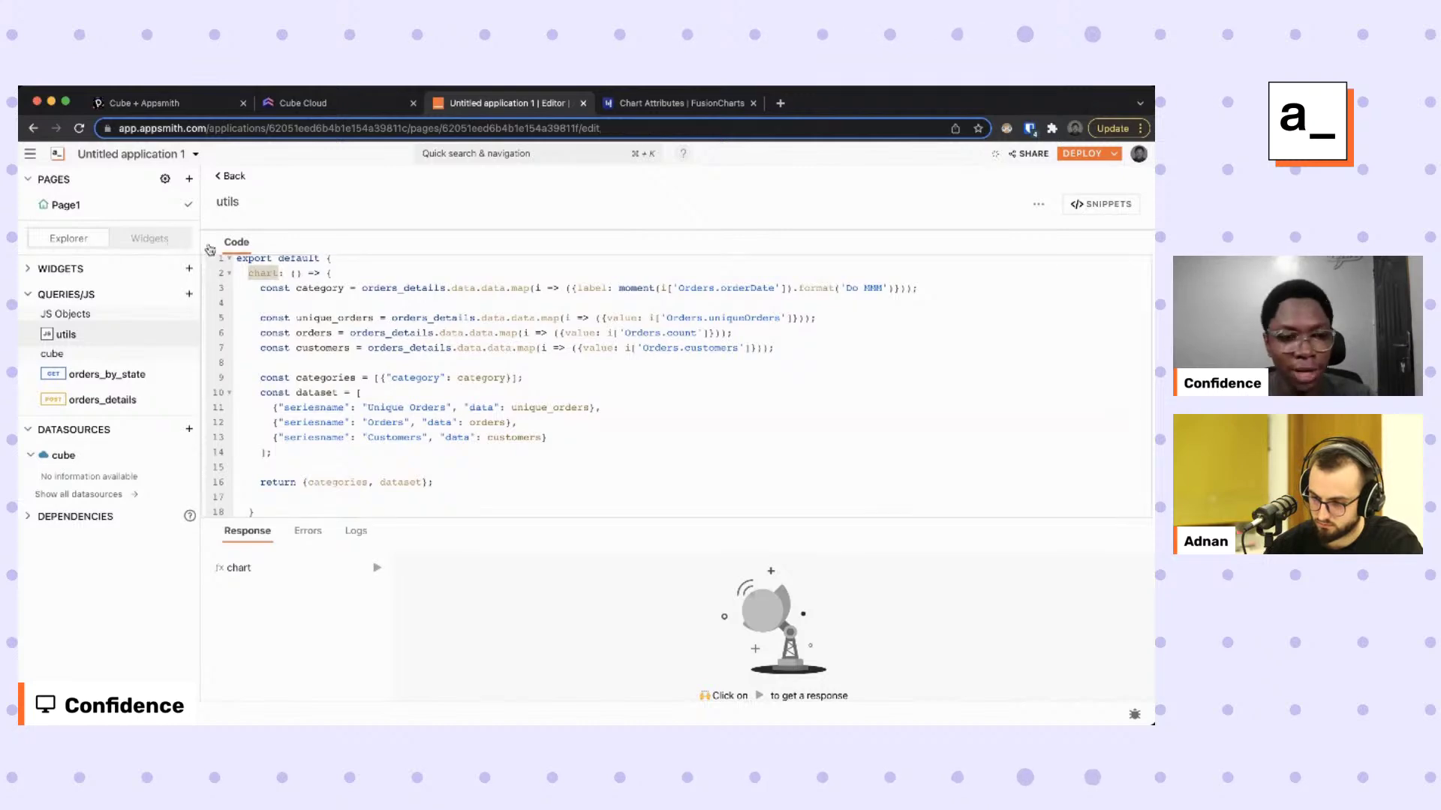
scroll(708, 583, down, 6)
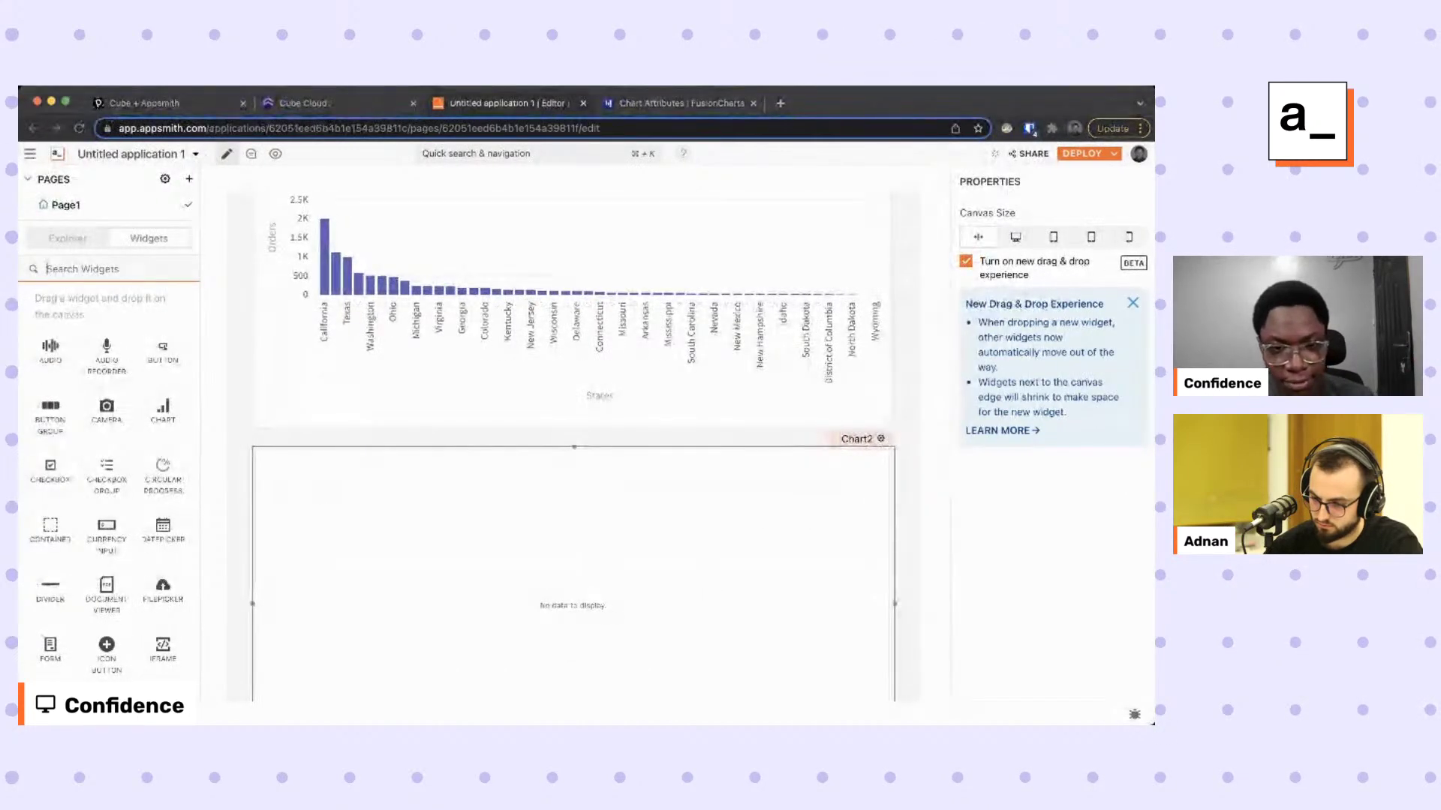
scroll(793, 544, down, 3)
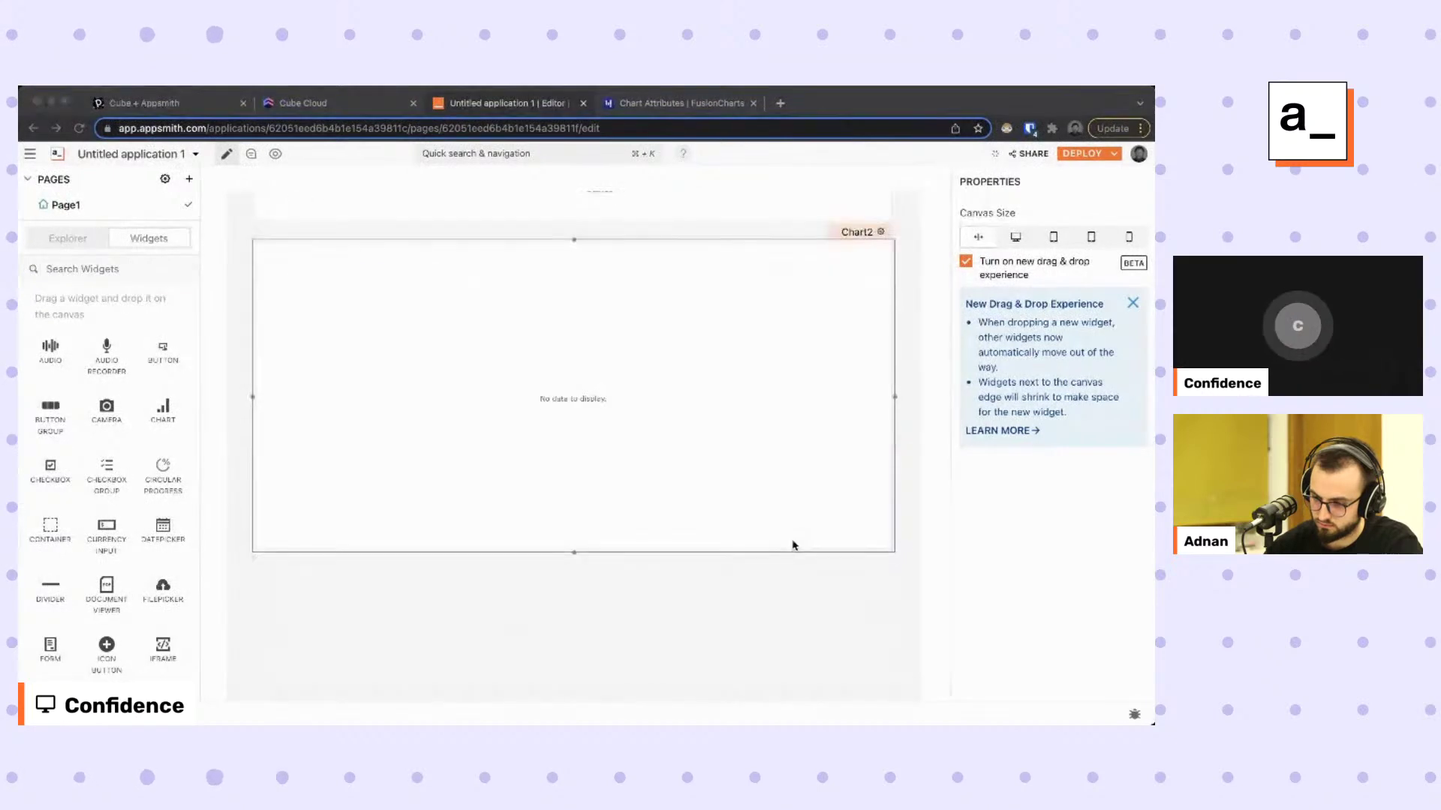
click(863, 241)
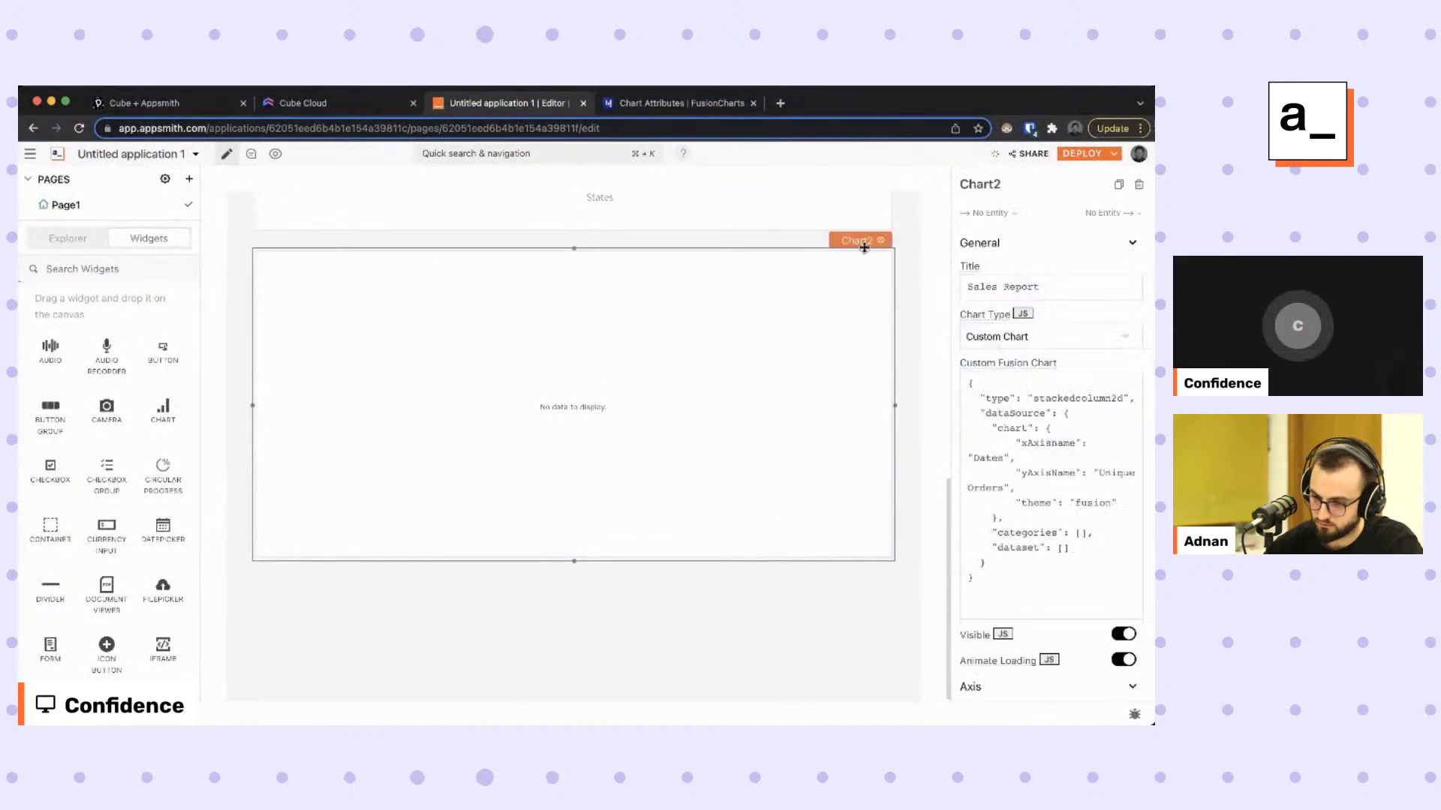
click(1084, 534)
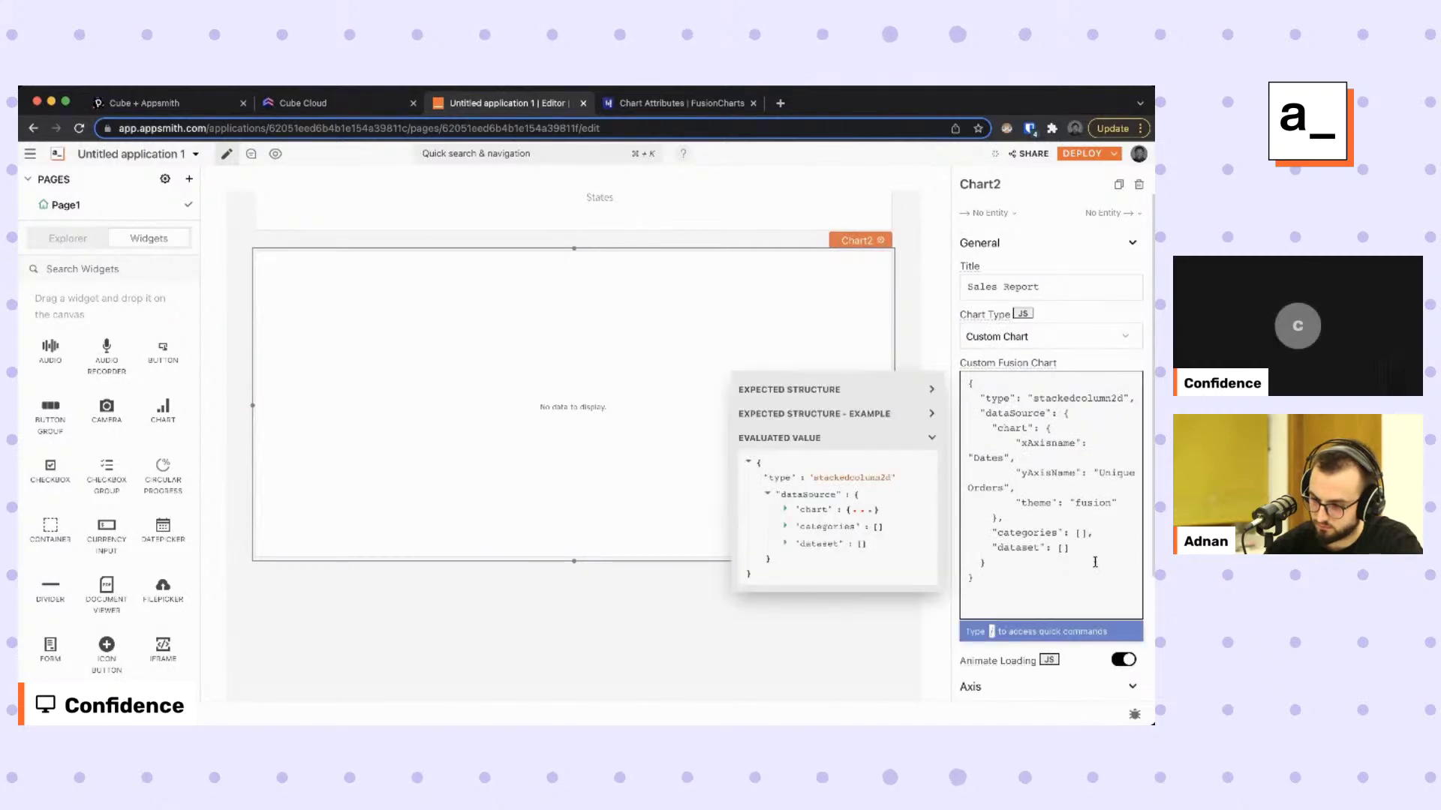
key(BackSpace)
key(BackSpace)
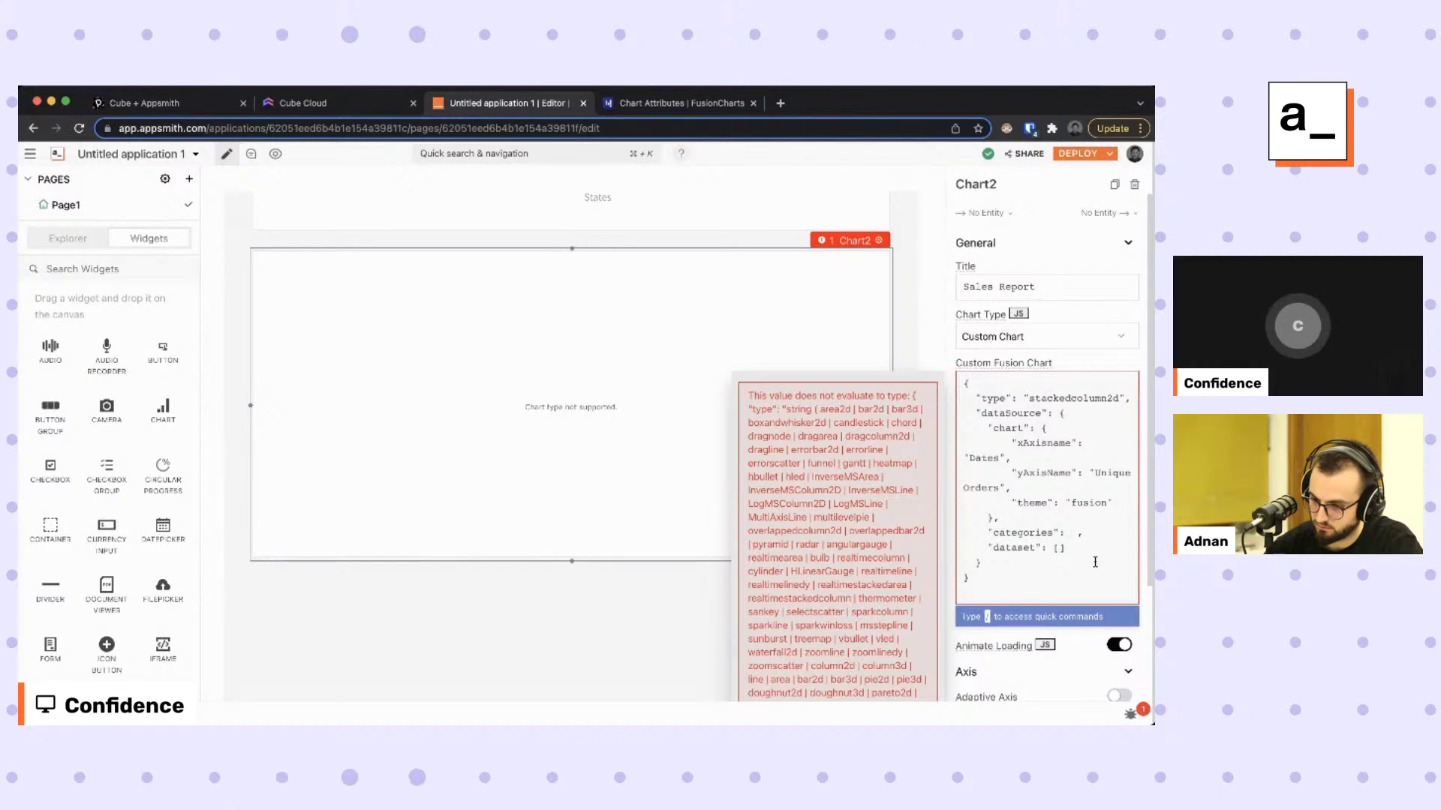
text({{)
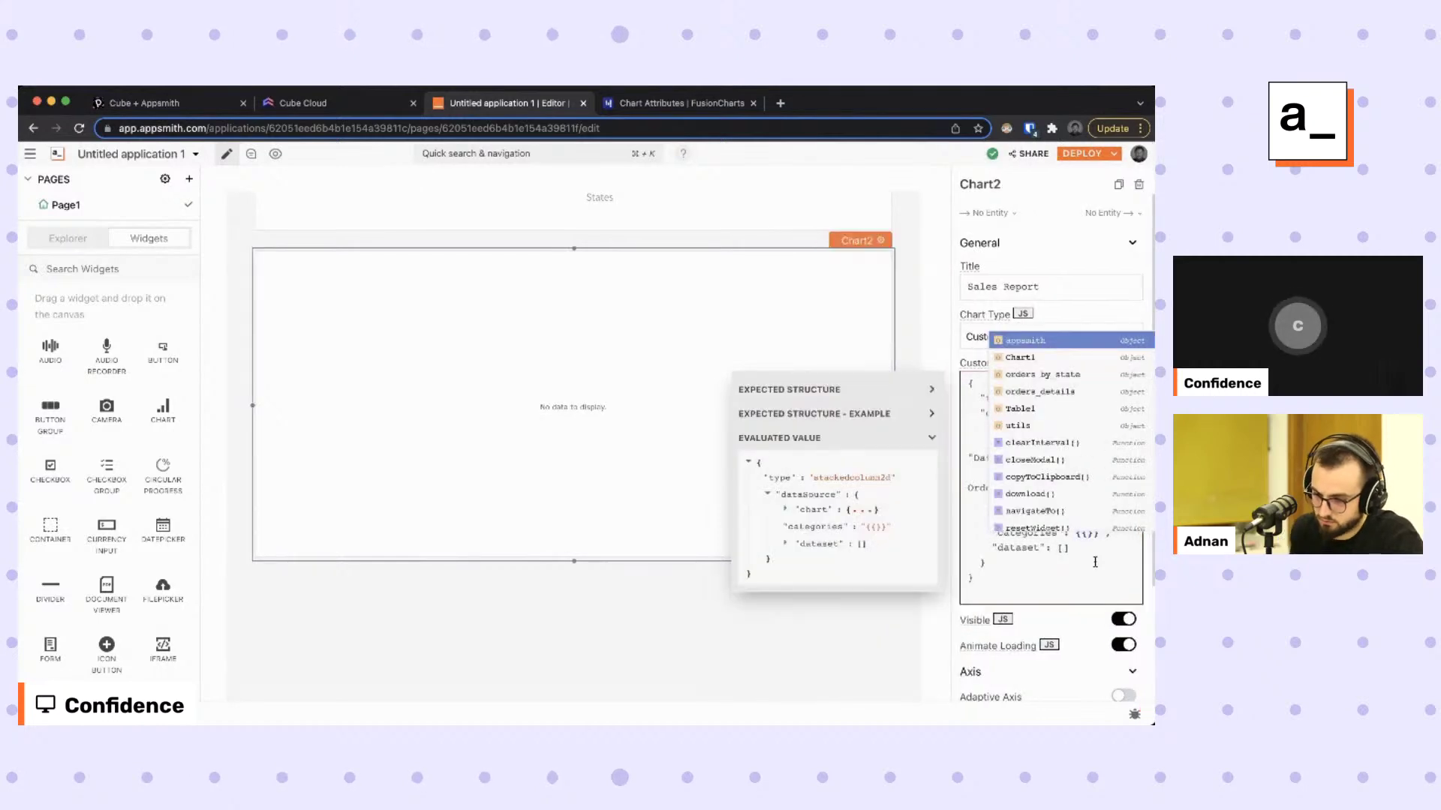
text(utils)
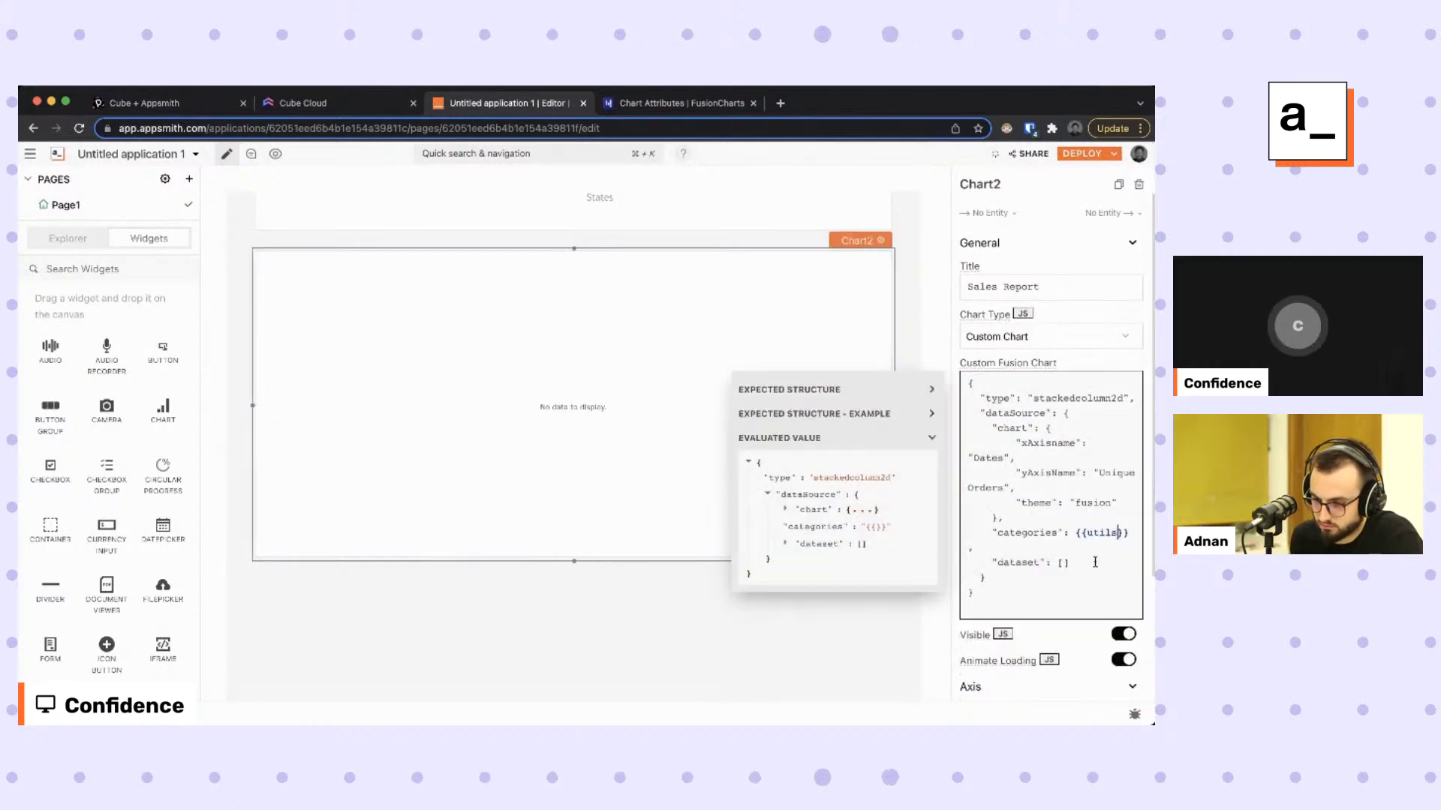
text(.chart())
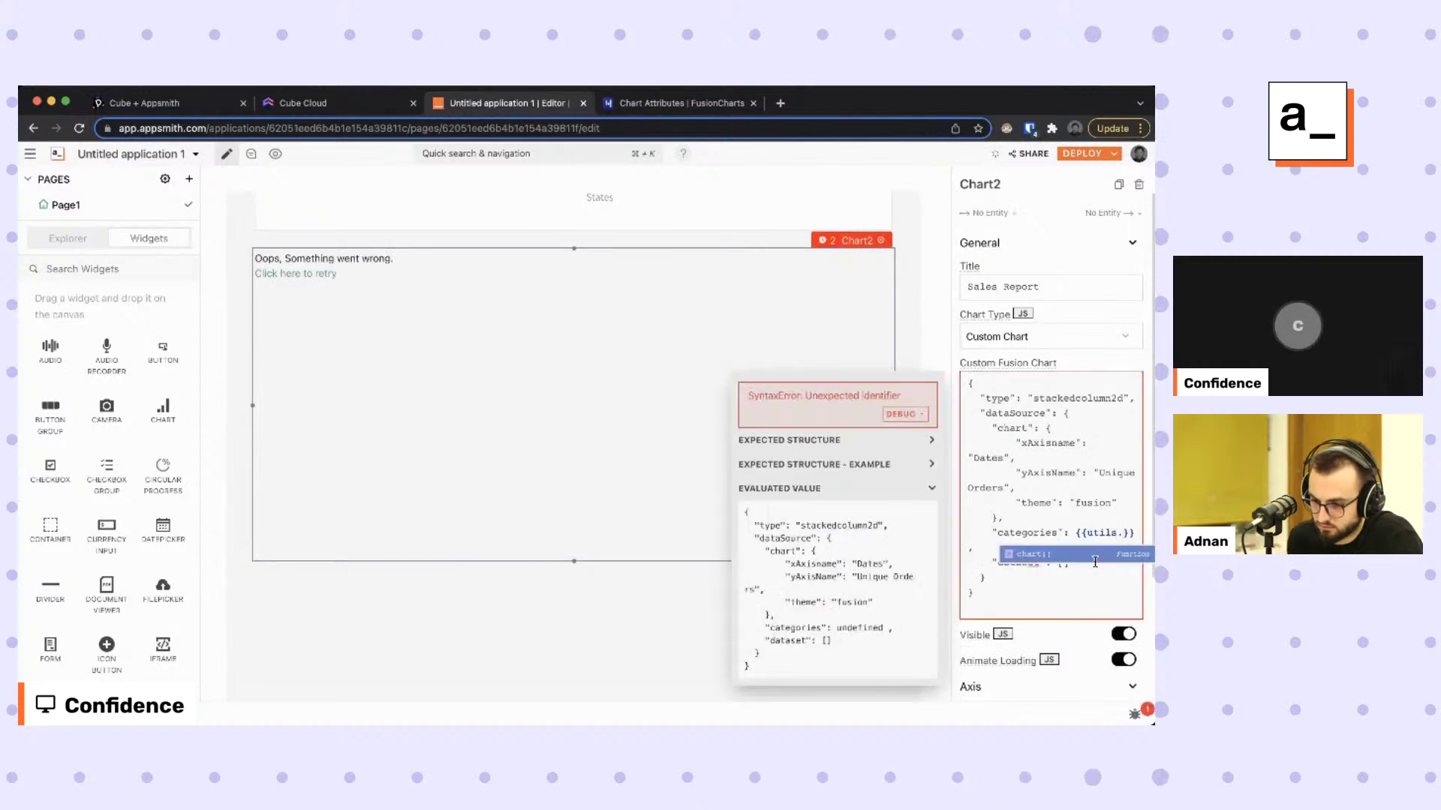
text(.)
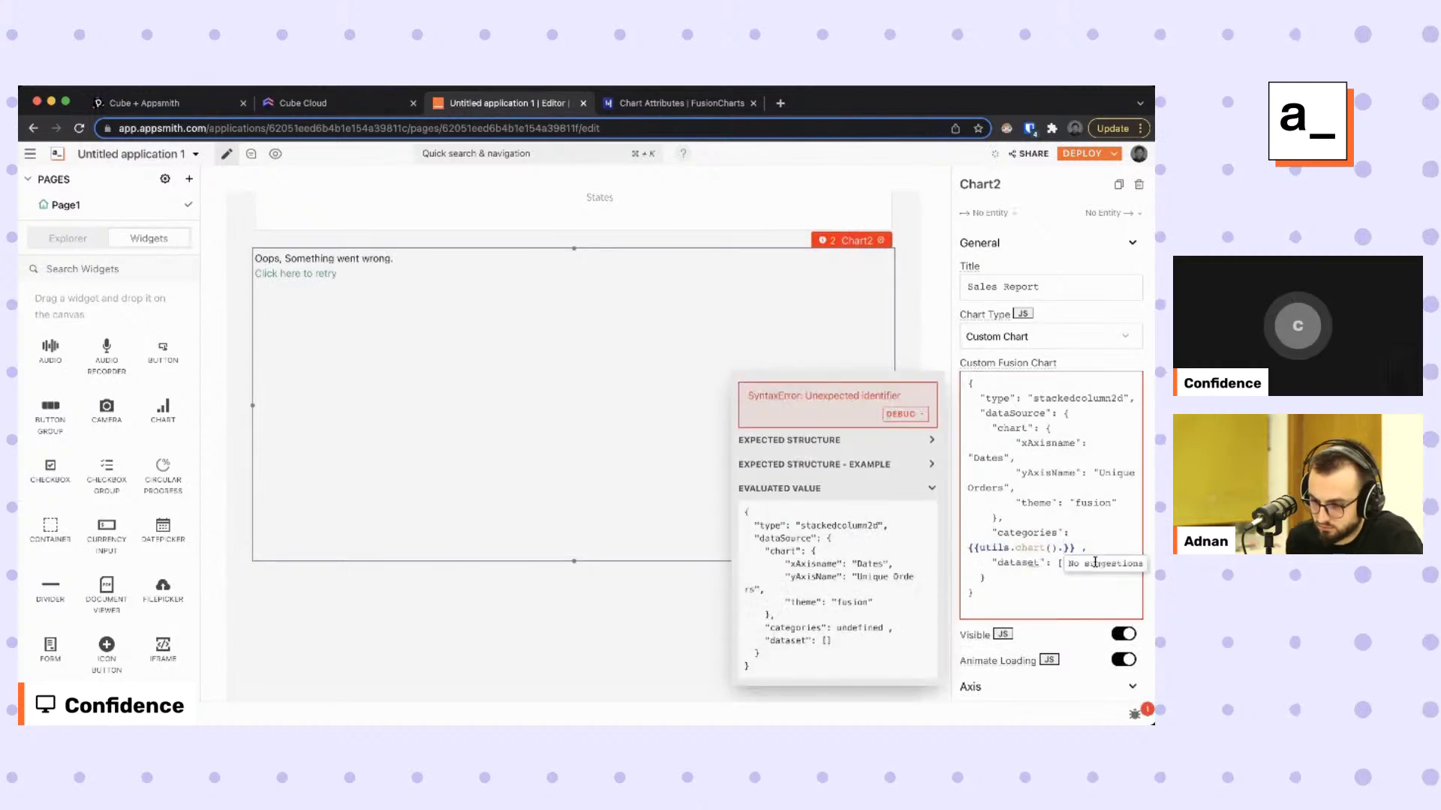
text(cate)
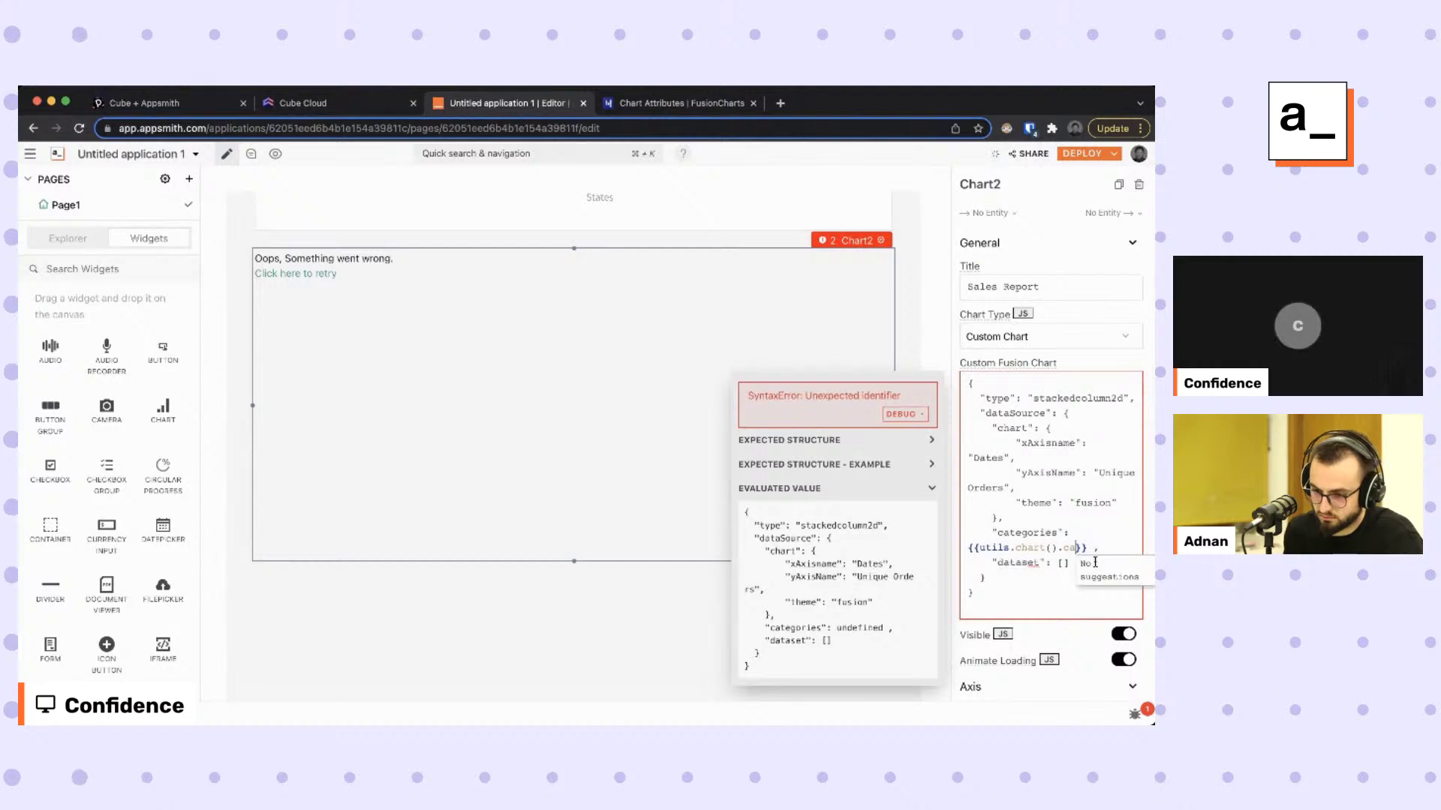
text(gories)
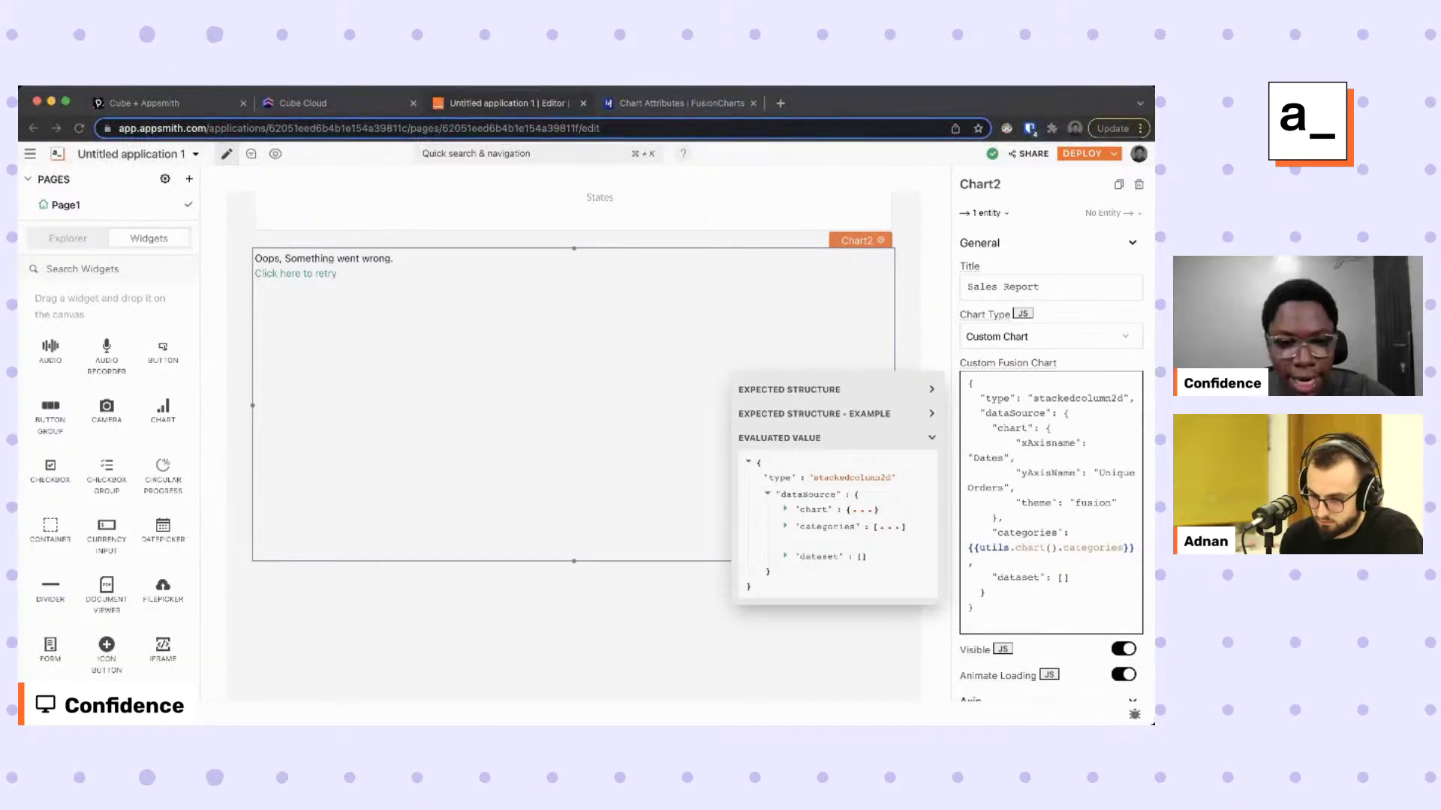
Set the chart's dataset to {{utils.chart().dataset}} and retry rendering the stacked columns.
key(Escape)
click(1074, 578)
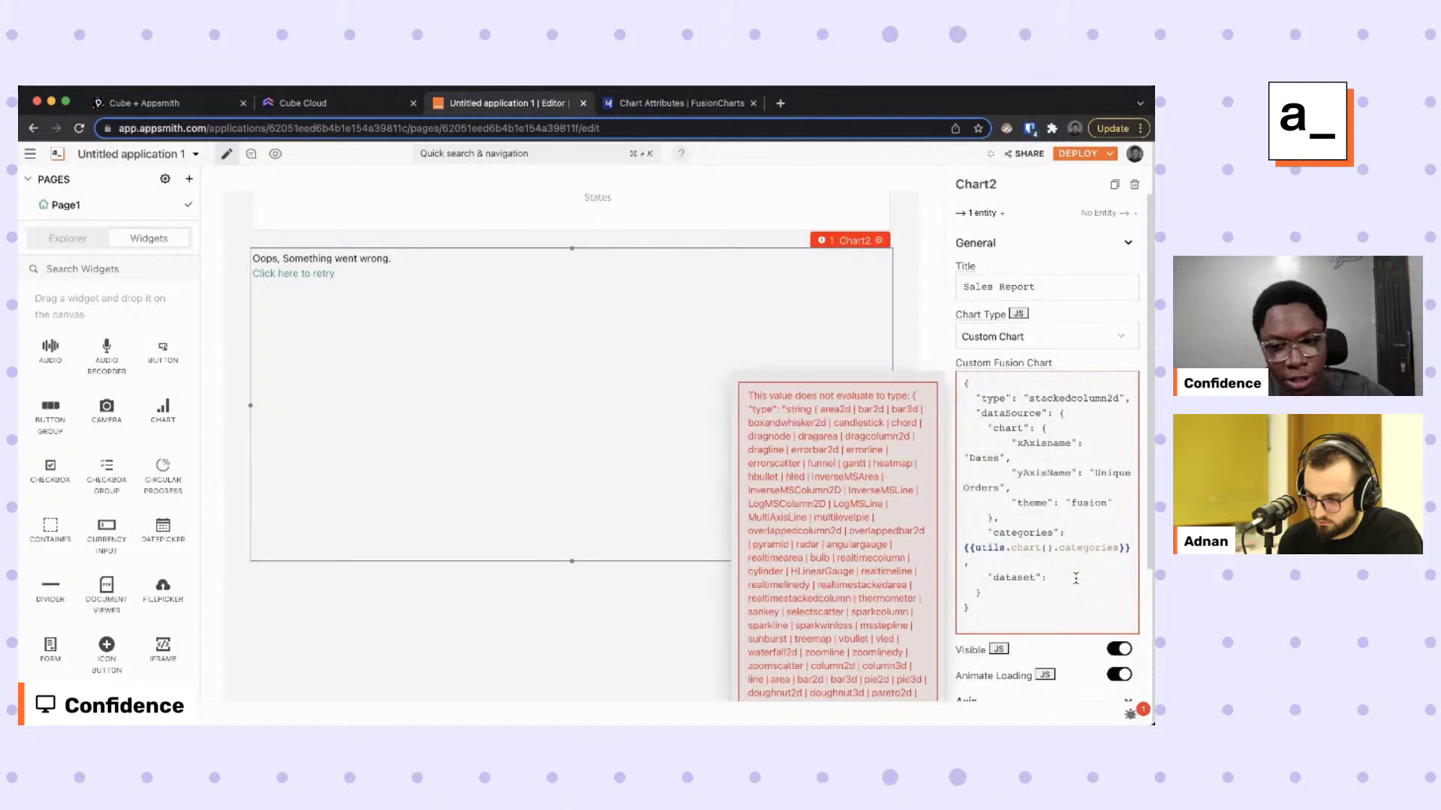
text({{u)
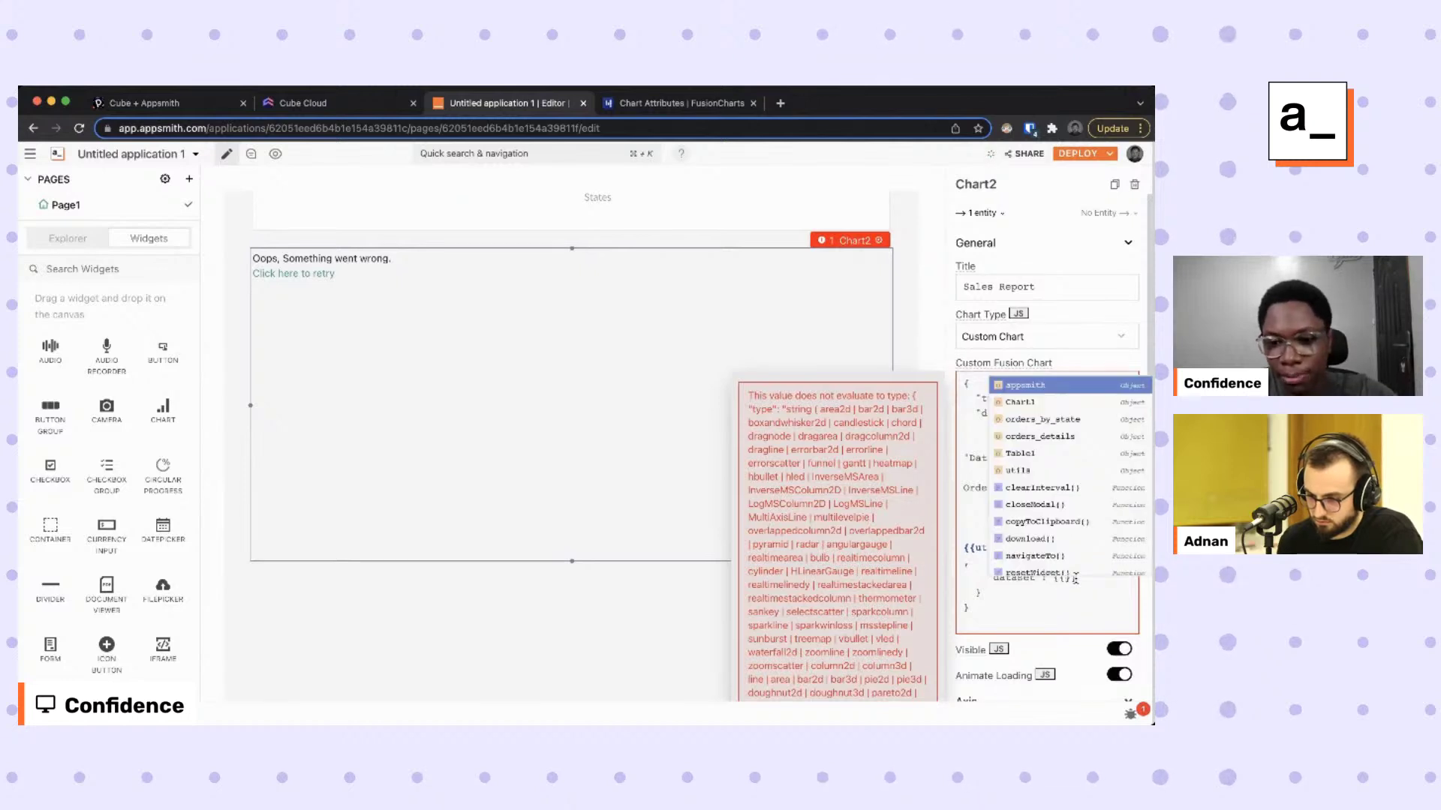
text(tils.chart())
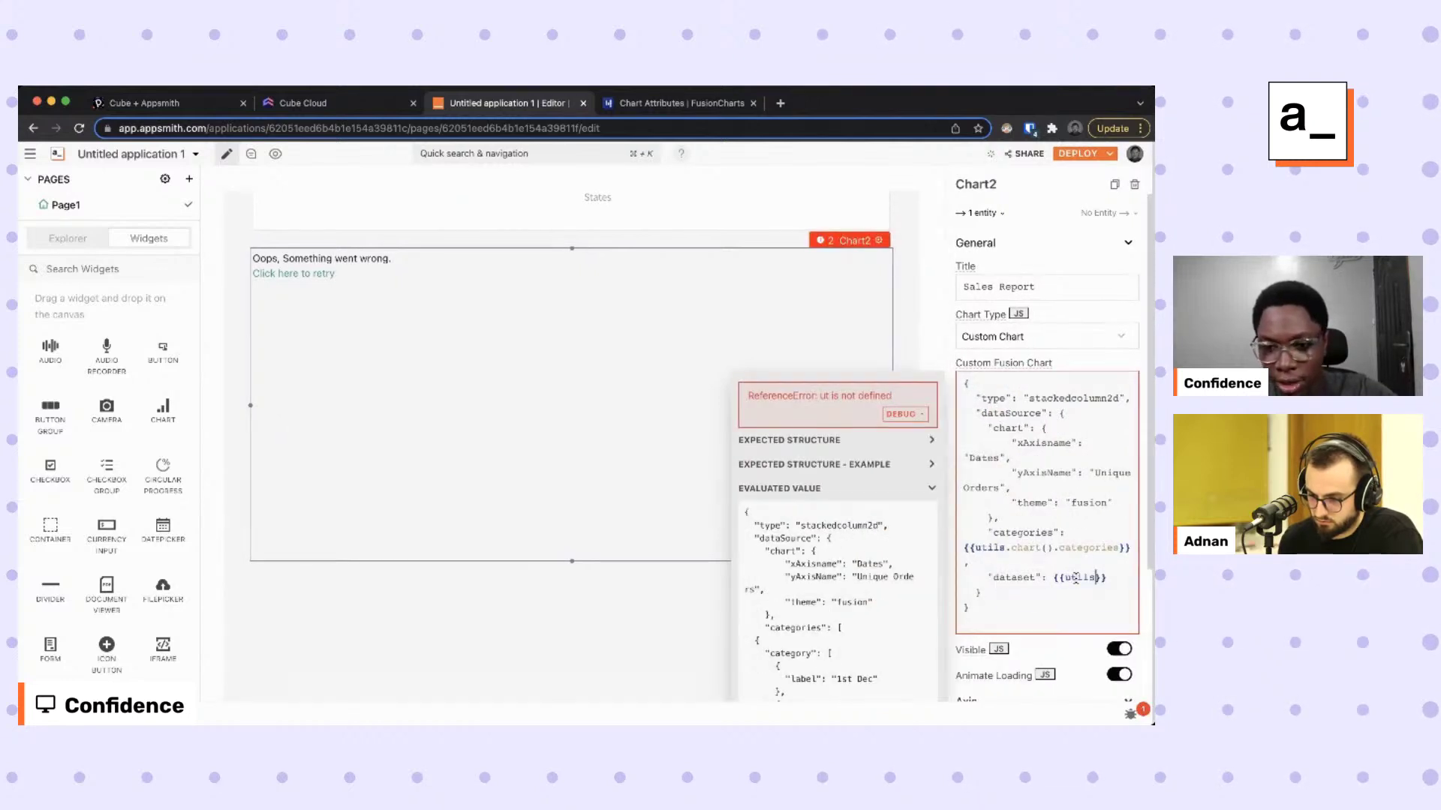
text(.categories}},     "dat)
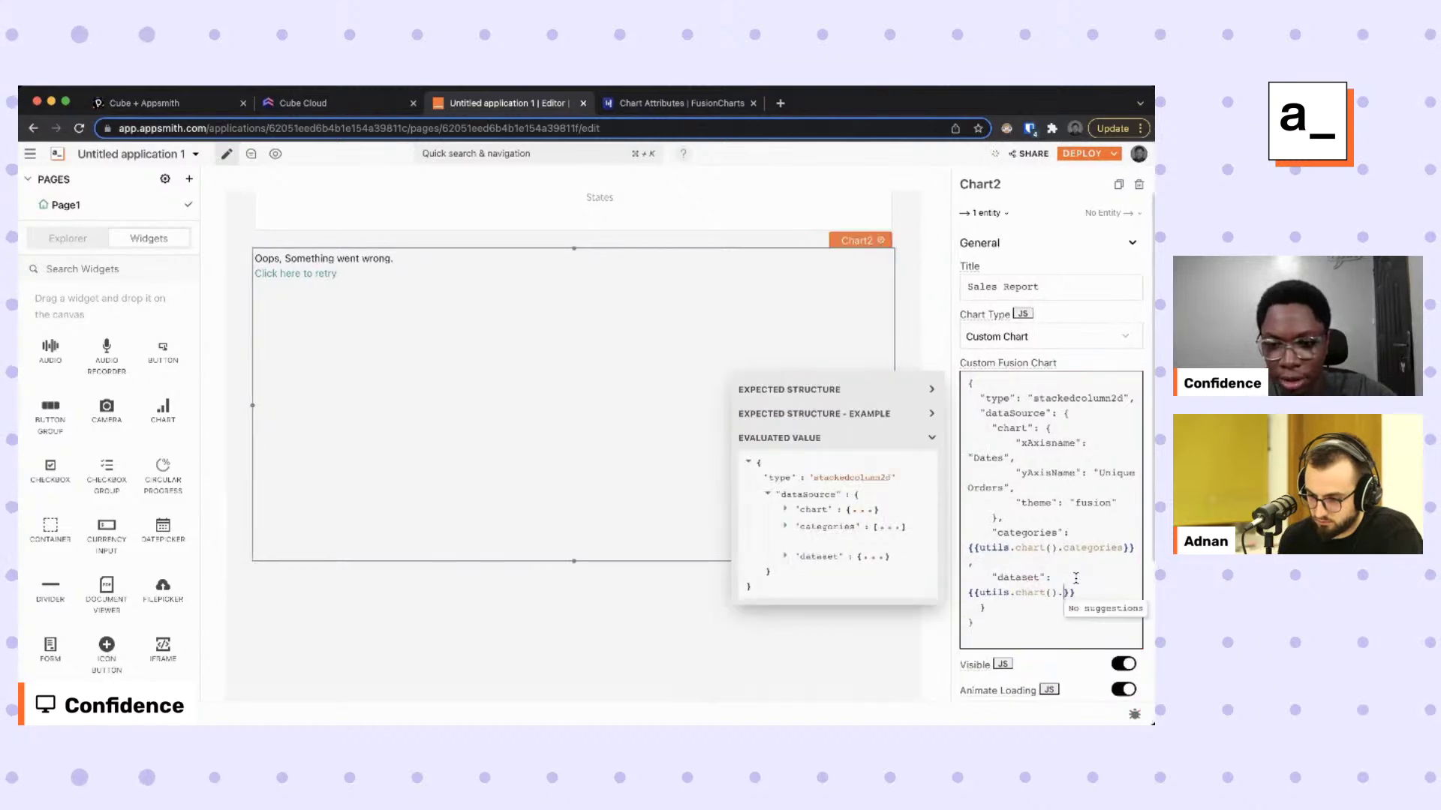
text(aset)
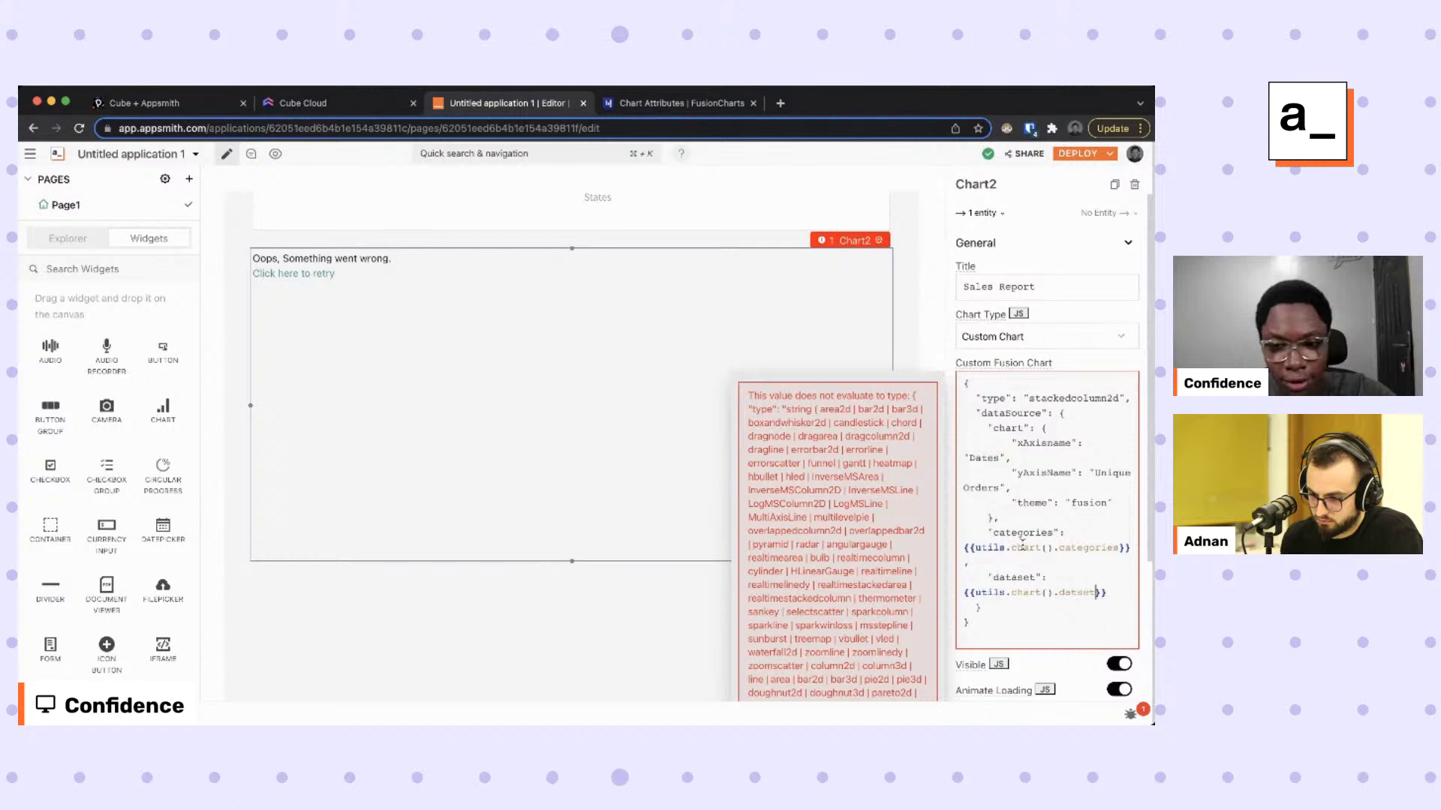
click(1079, 597)
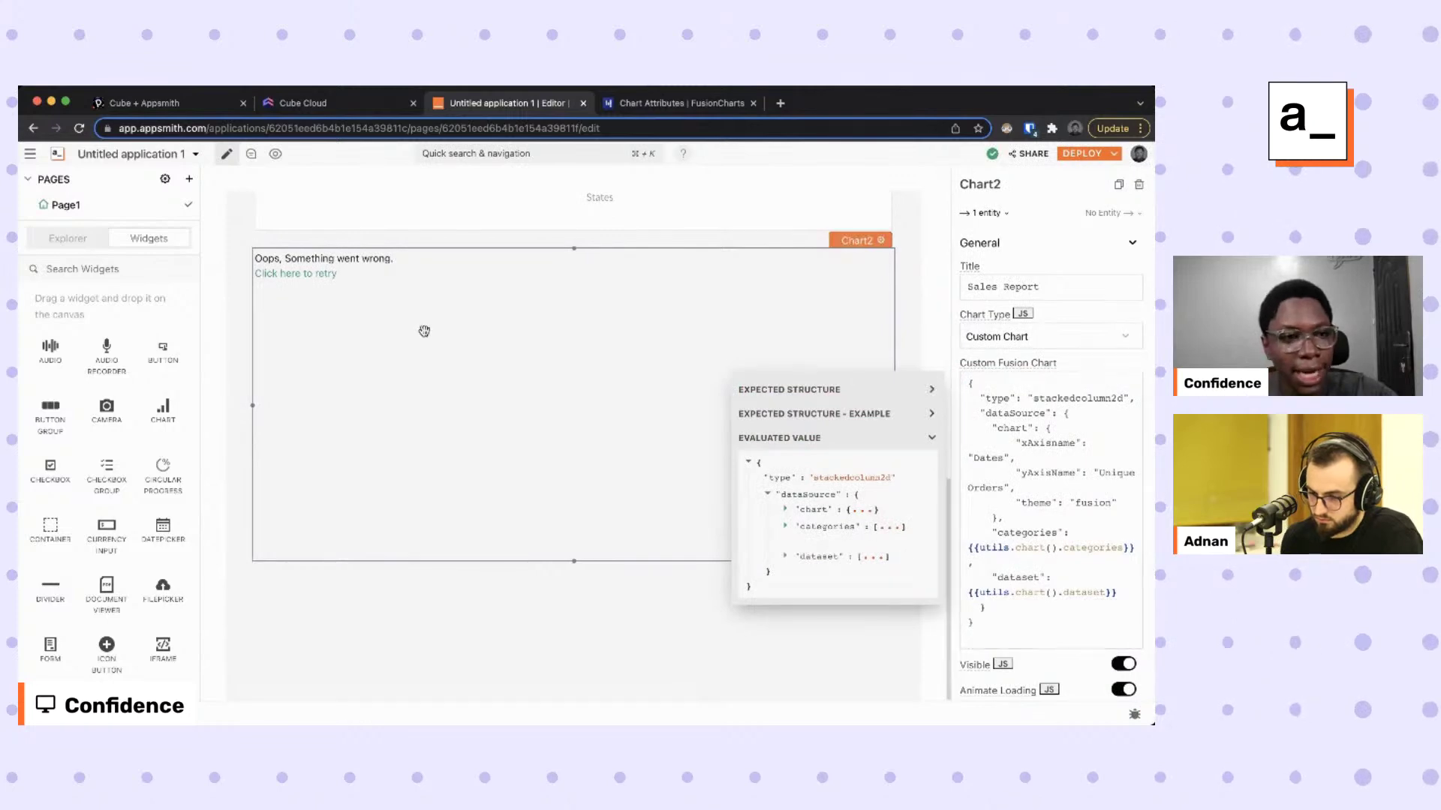
click(294, 273)
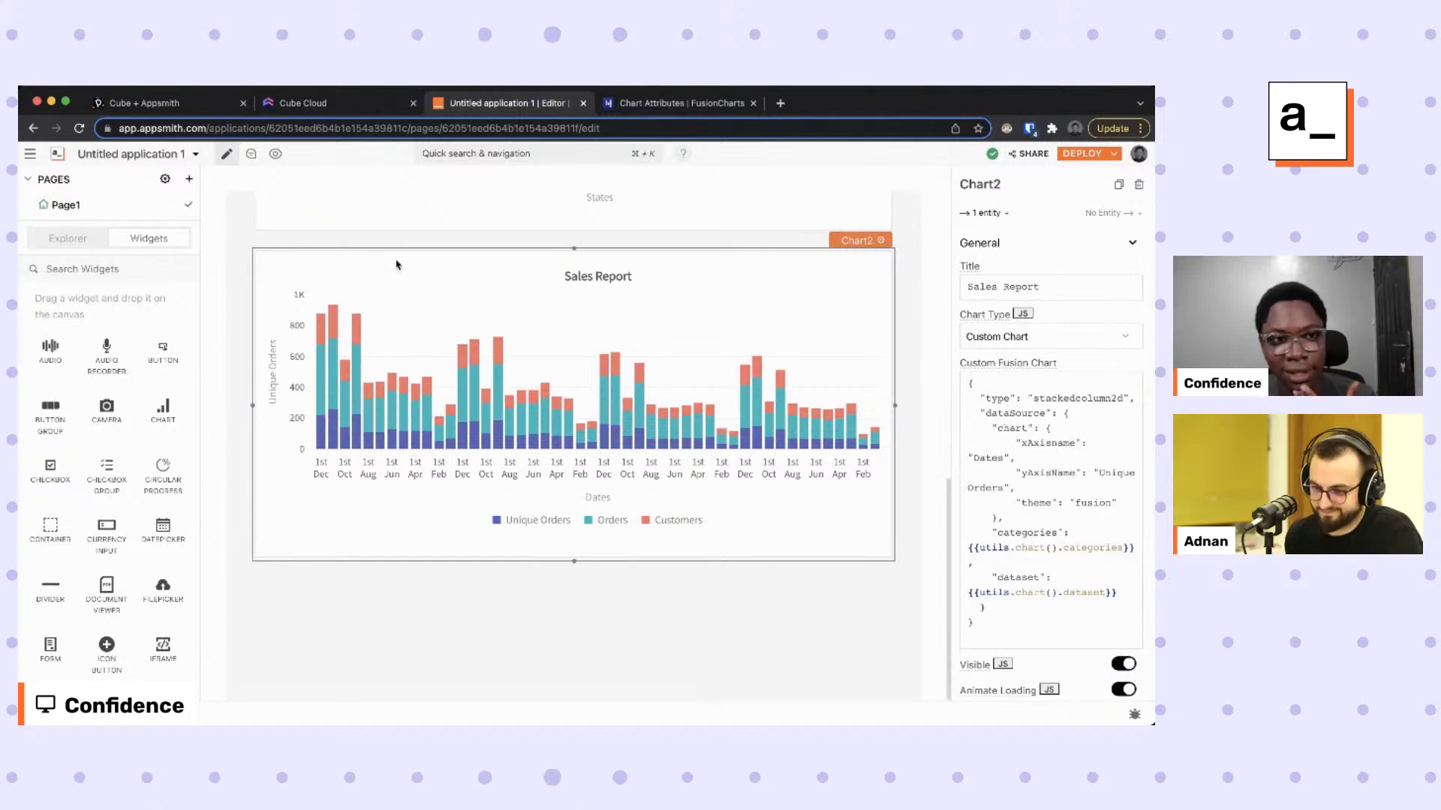
click(327, 105)
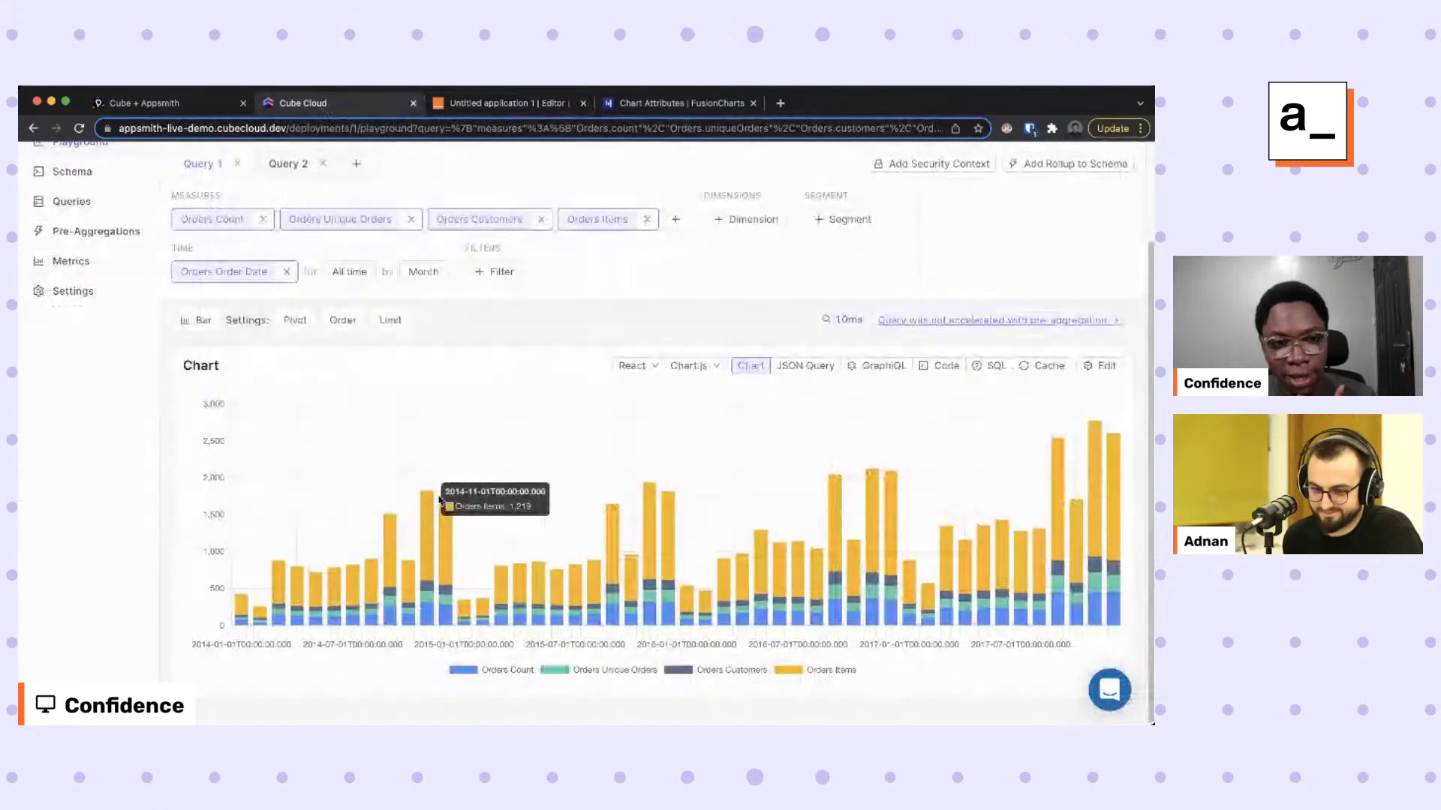
click(540, 106)
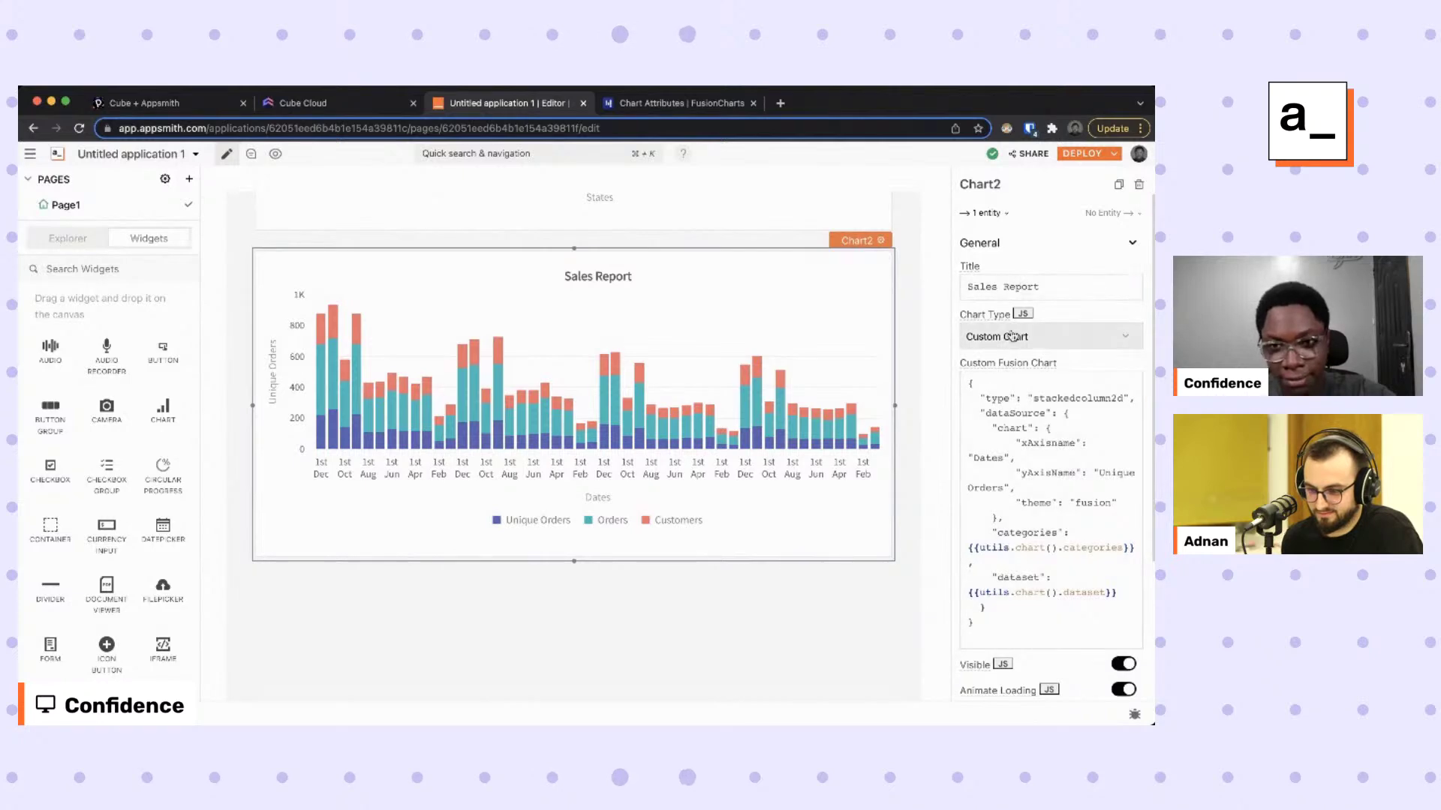
Change the chart title from Sales Report to 'Monthly Metrics Chart'.
triple_click(1025, 282)
click(1025, 282)
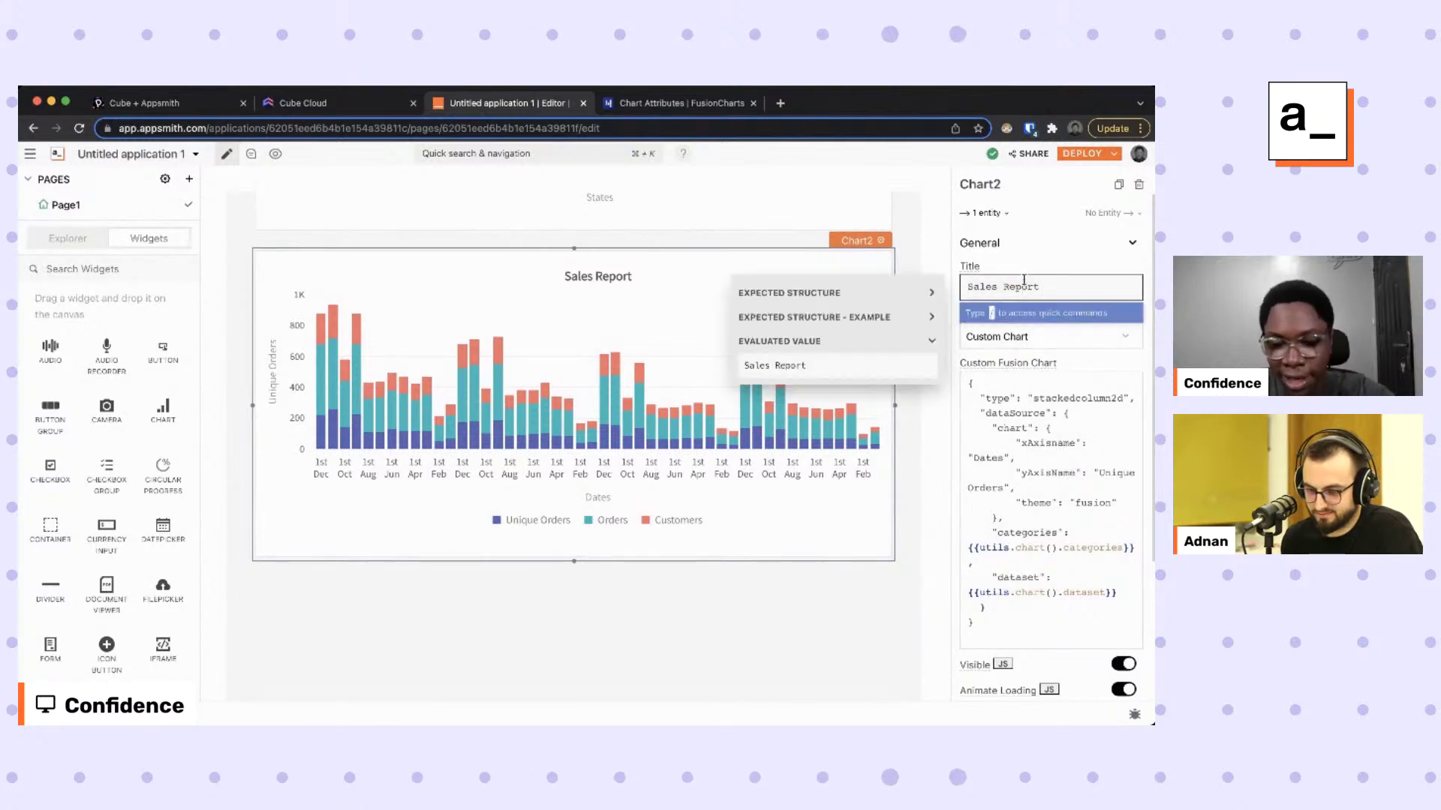
triple_click(1024, 282)
text(M)
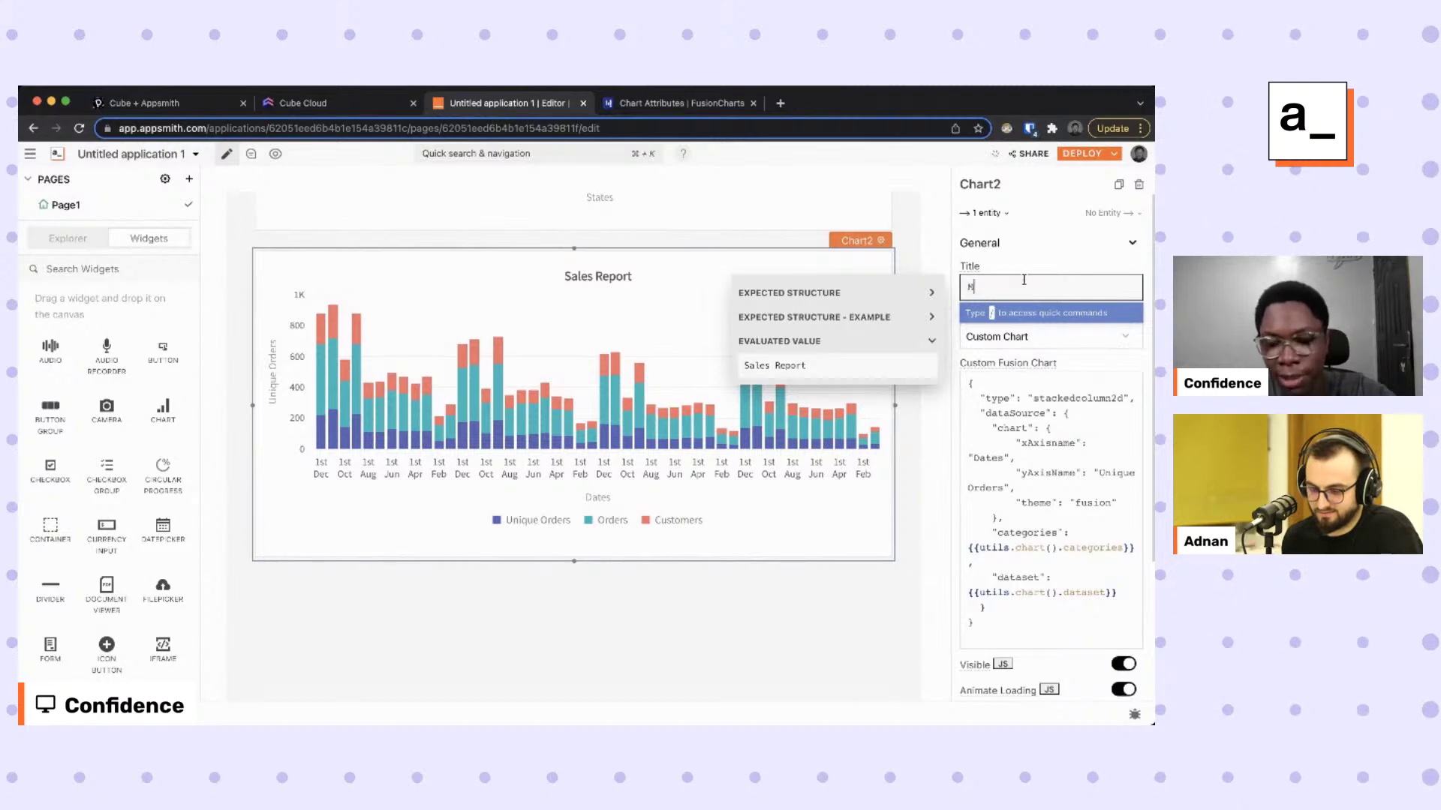
text(onth)
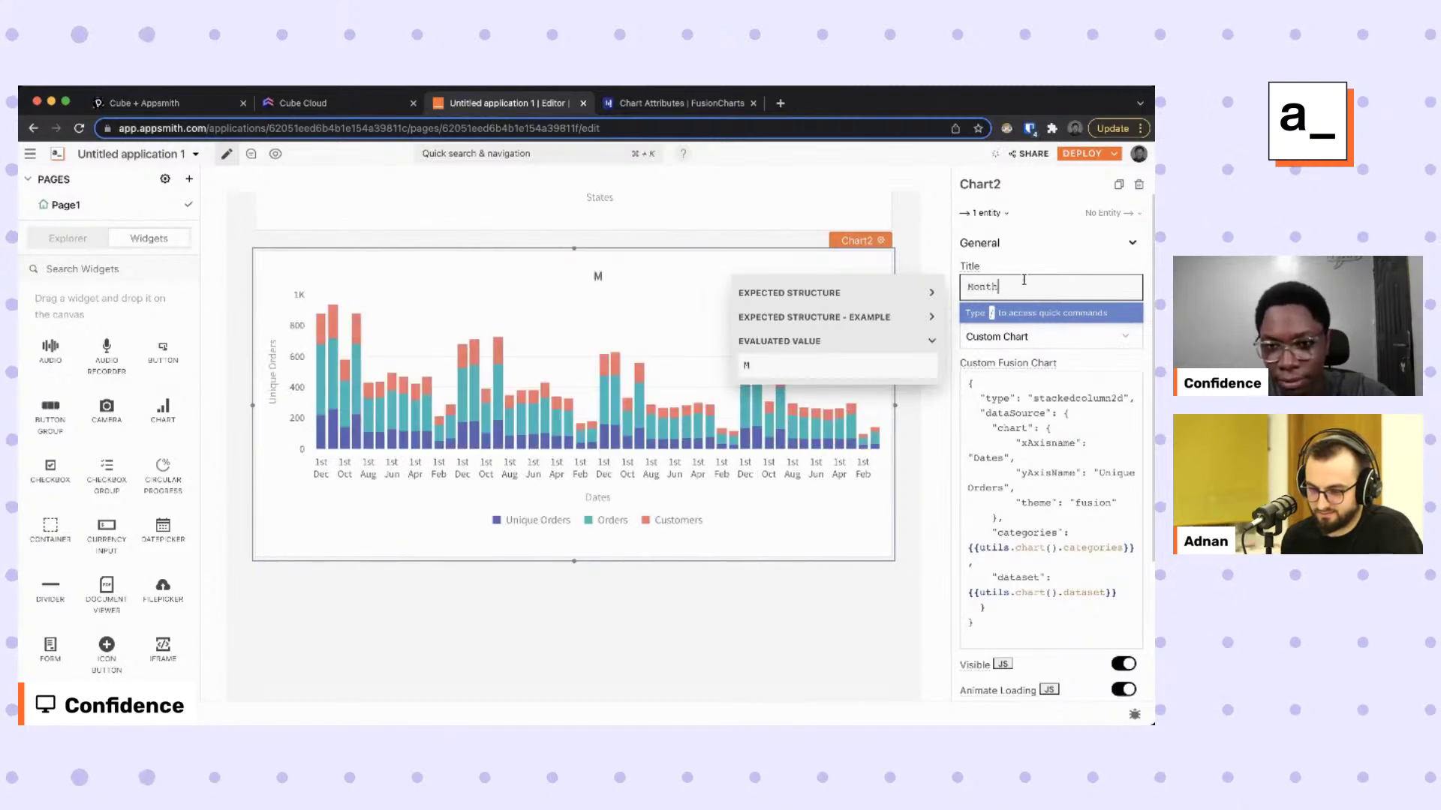
text(ly Met)
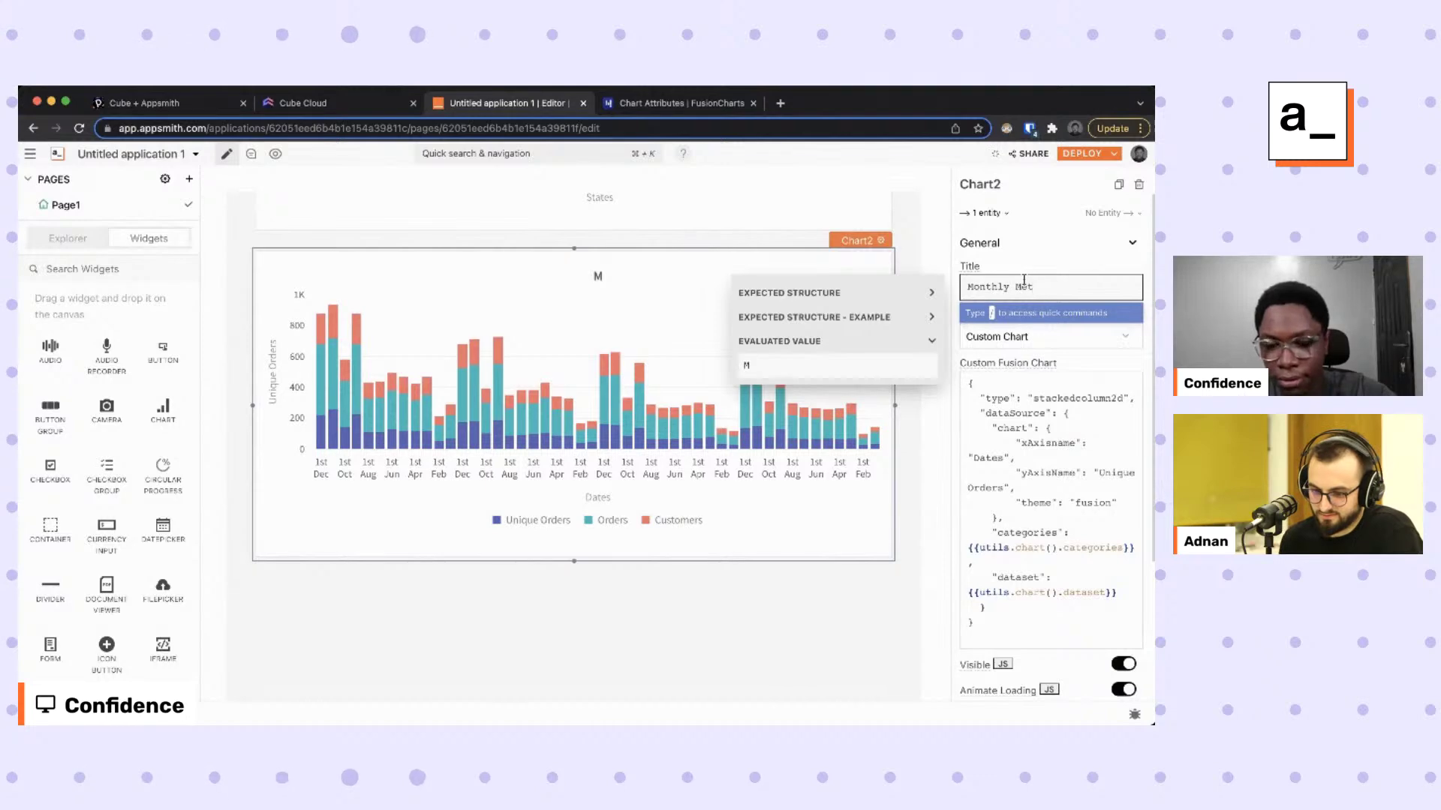
text(rics Chart)
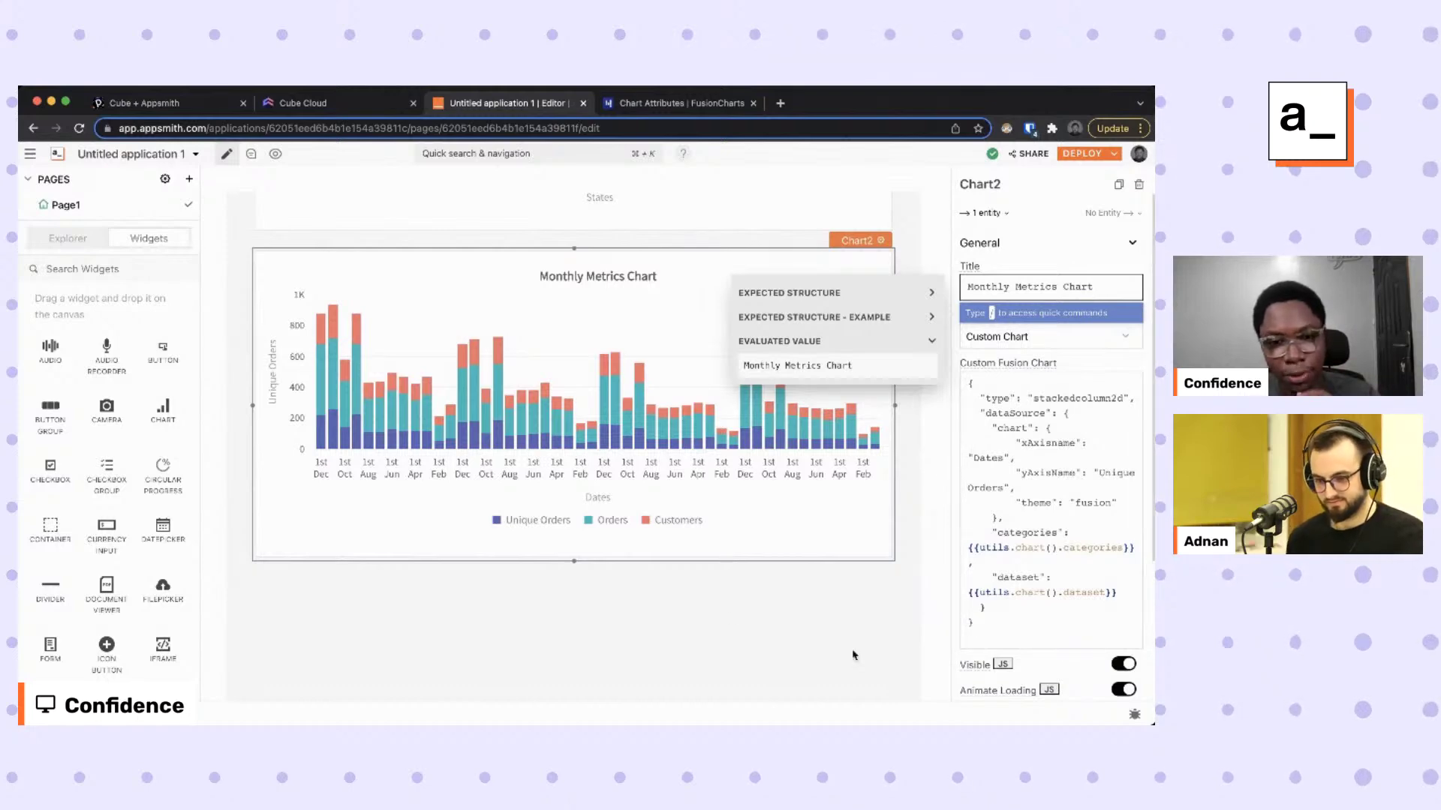
click(646, 621)
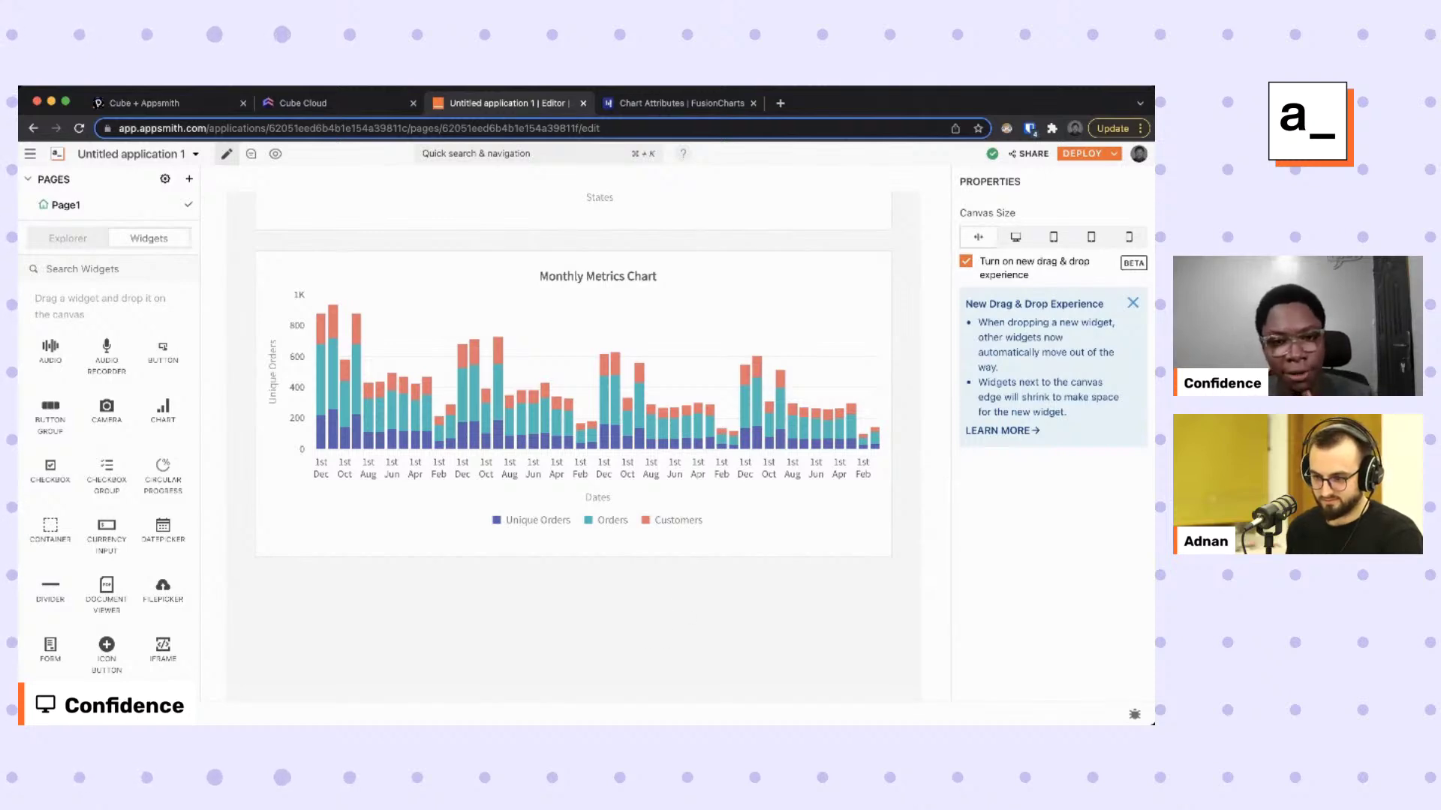
Place a Switch above Table1 labelled 'Auto Update' with Default Selected turned off.
scroll(745, 633, up, 10)
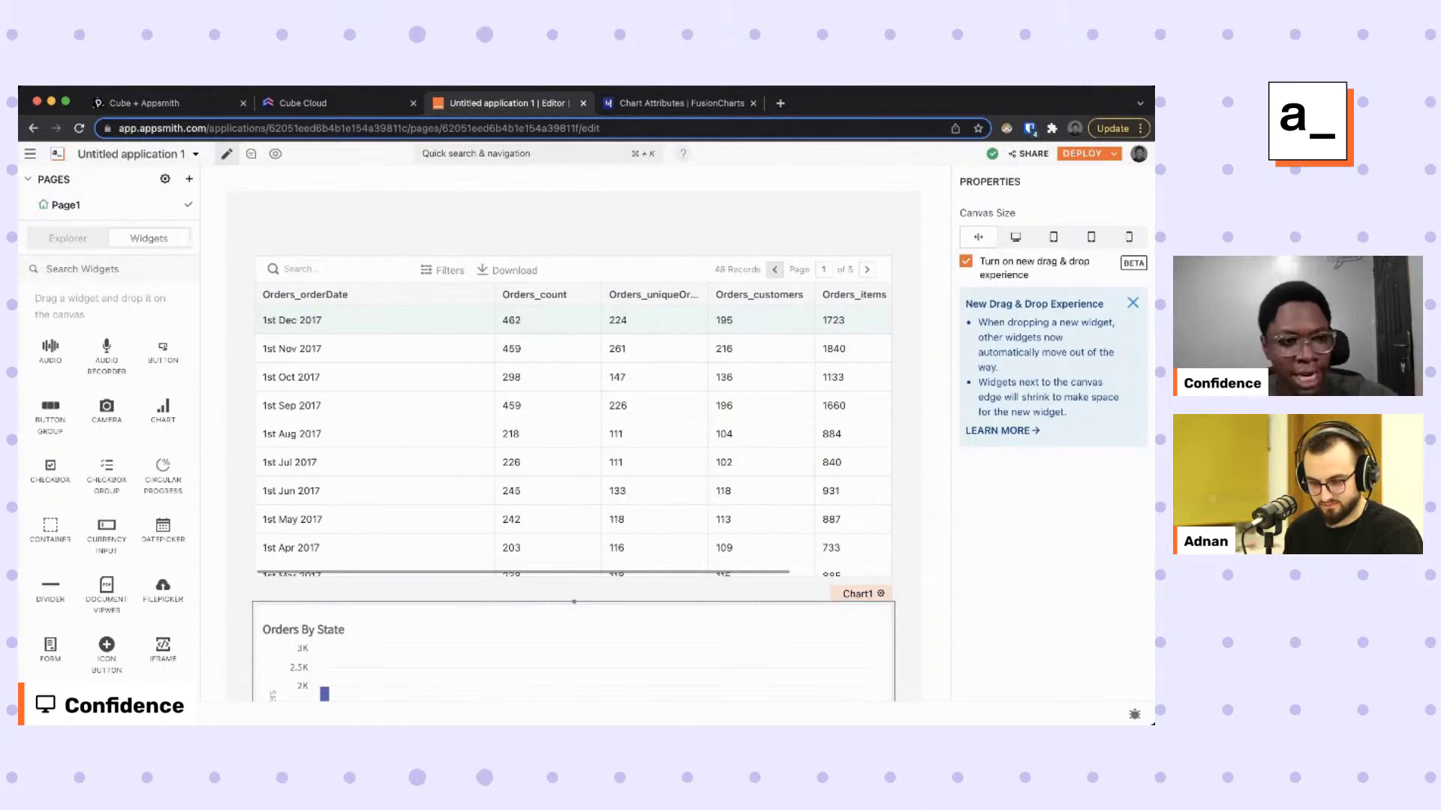
click(750, 529)
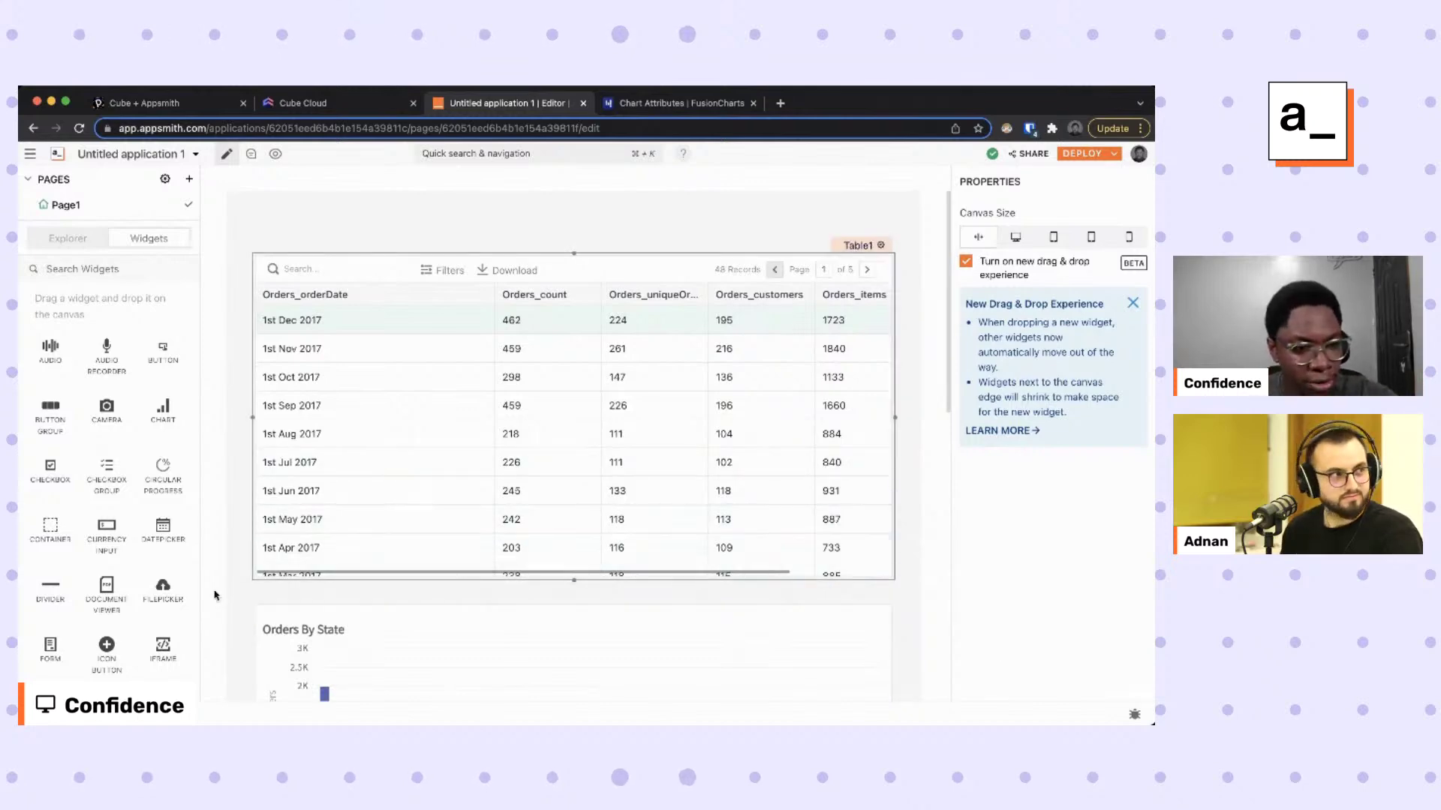
scroll(141, 599, down, 5)
drag(107, 548, 780, 233)
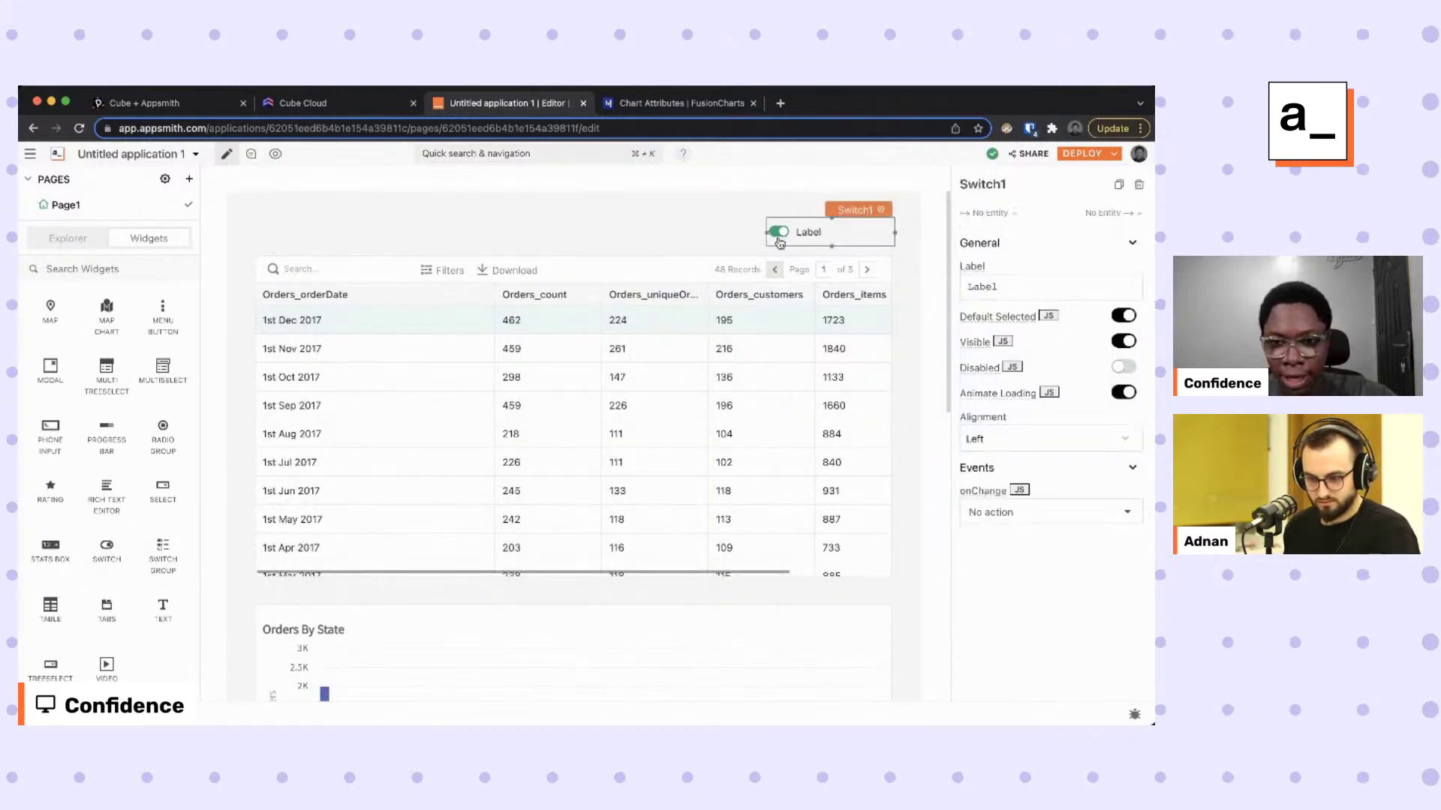
click(1043, 292)
text(Auto Update)
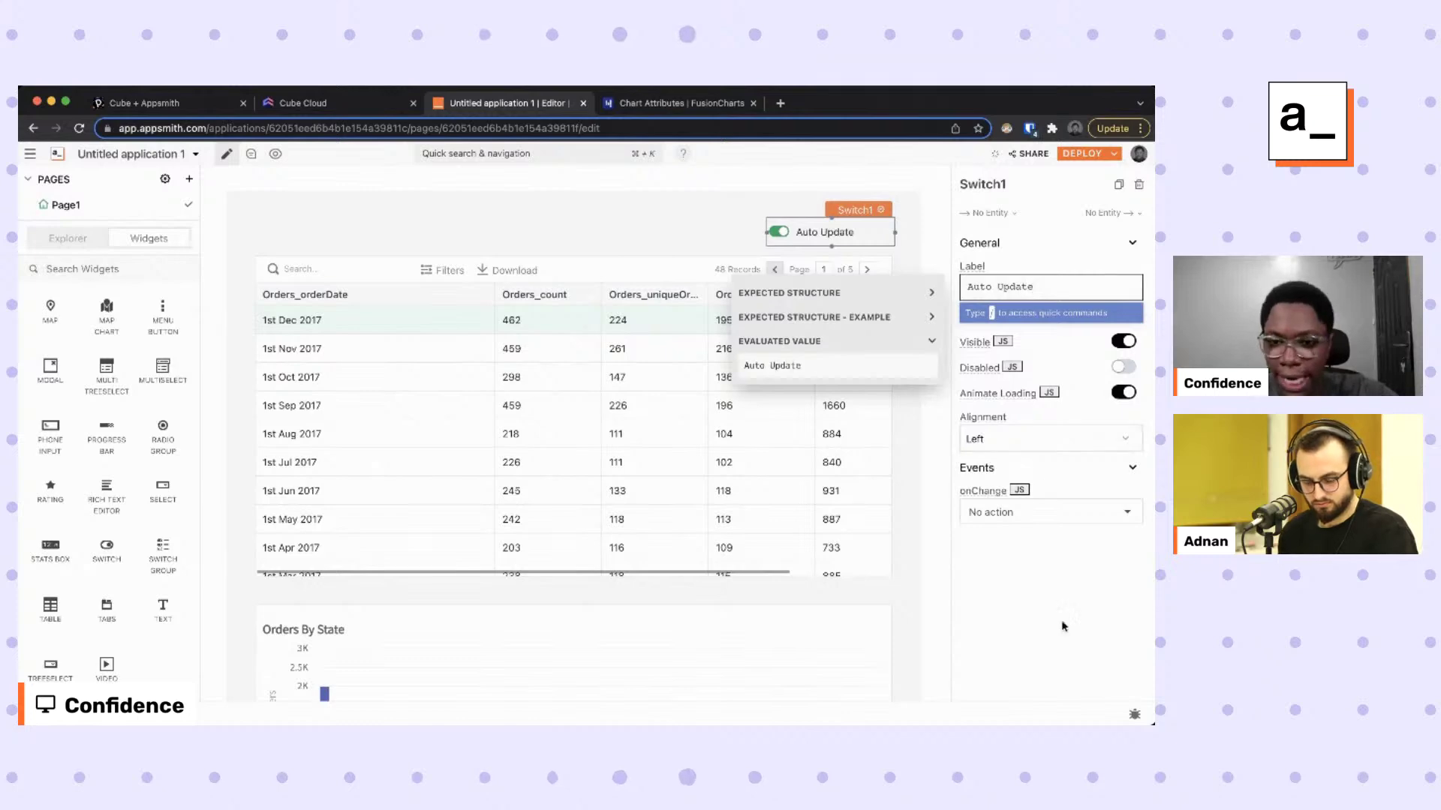
click(1028, 456)
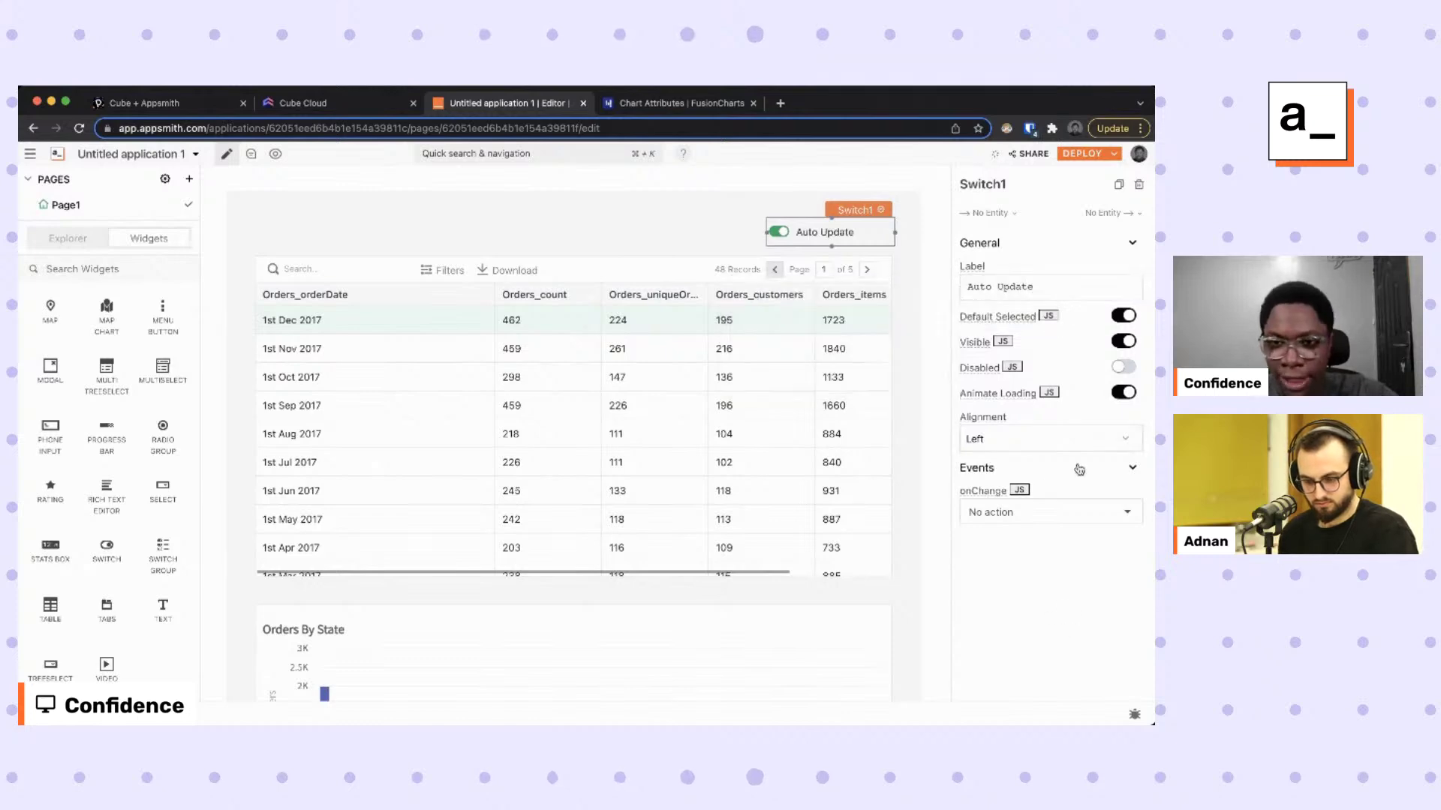
click(1124, 315)
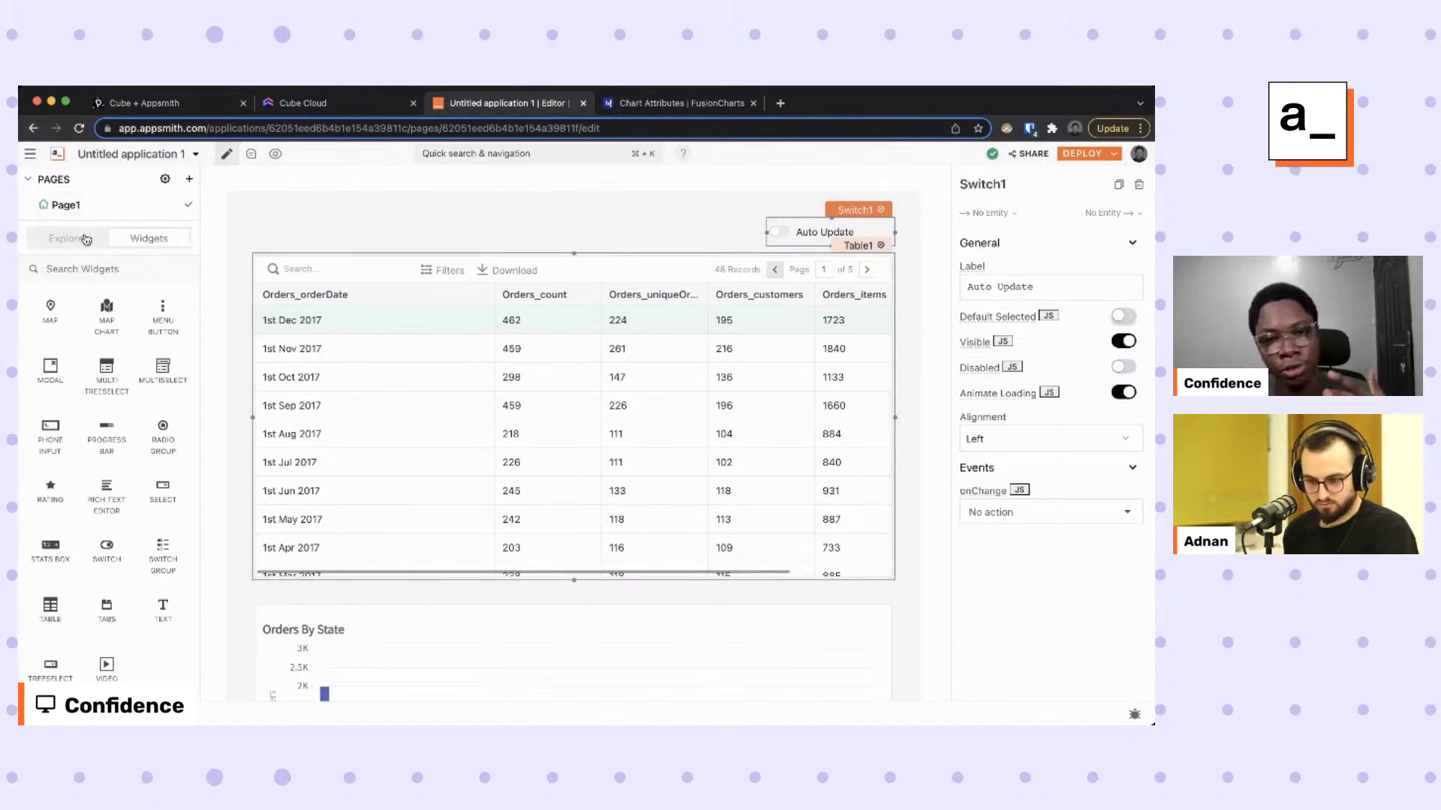
Open the utils JS object's code and place the caret below the chart function.
click(85, 239)
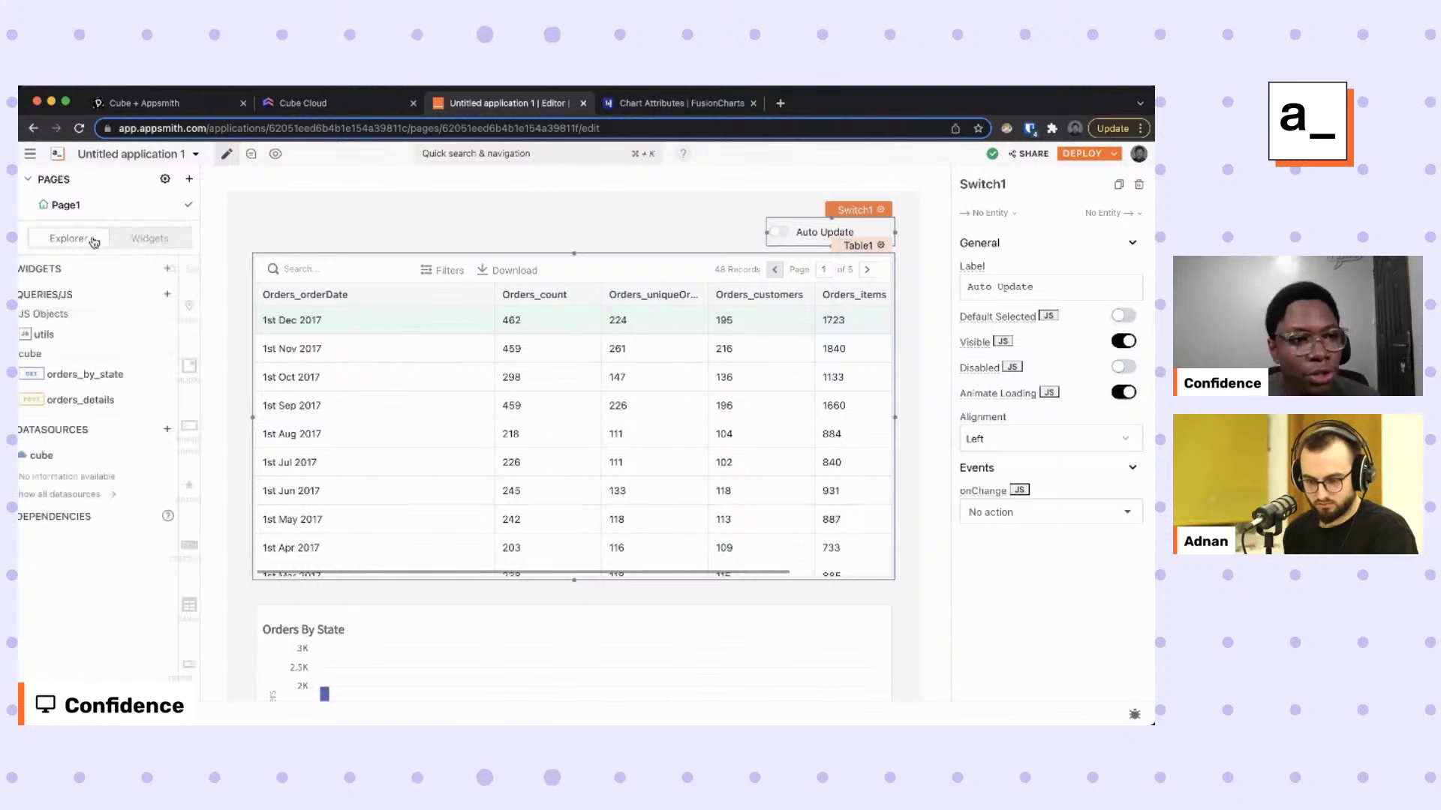
click(168, 337)
scroll(465, 352, down, 2)
click(293, 477)
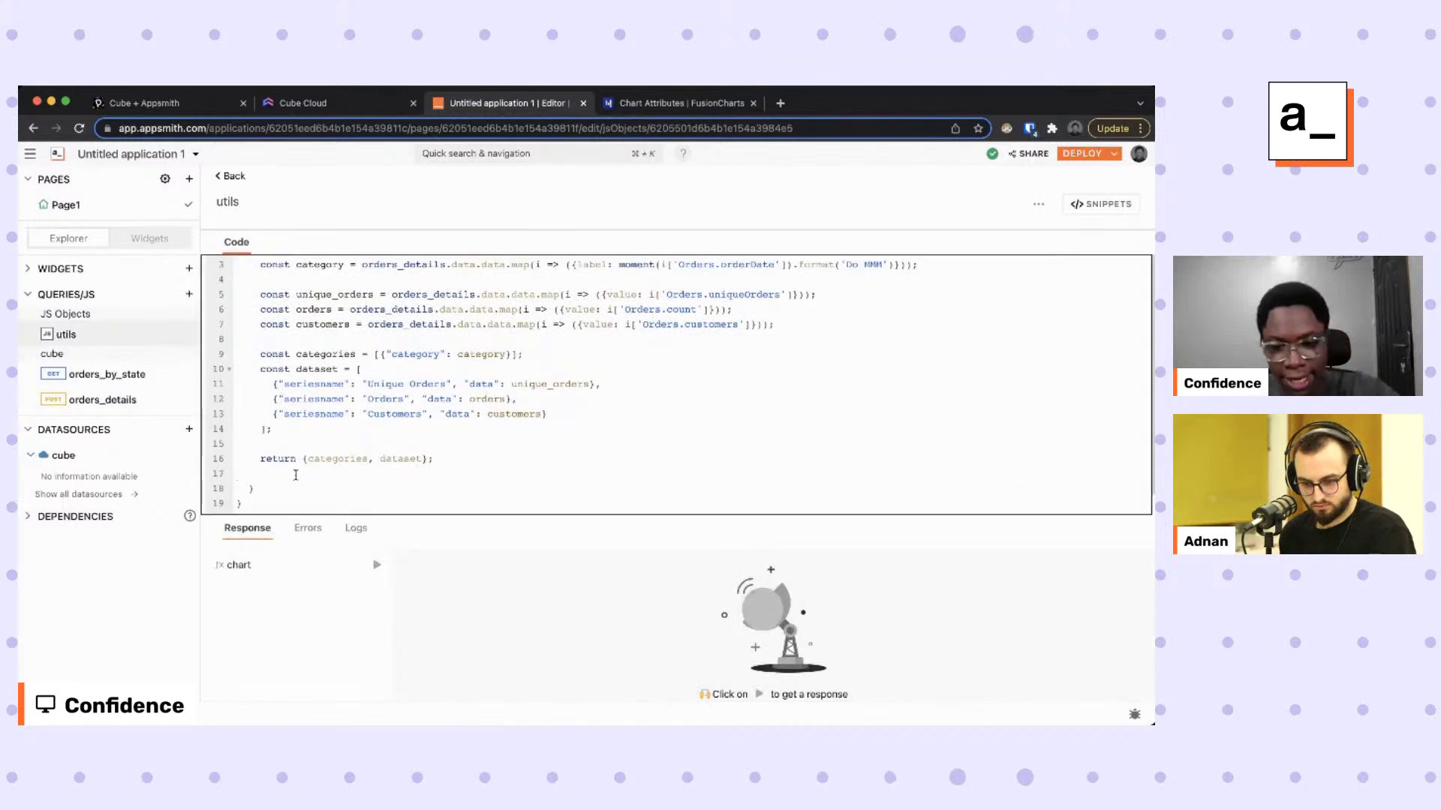
After chart's closing brace, add a comma and an empty autoUpdate: () => { function.
key(BackSpace)
click(320, 489)
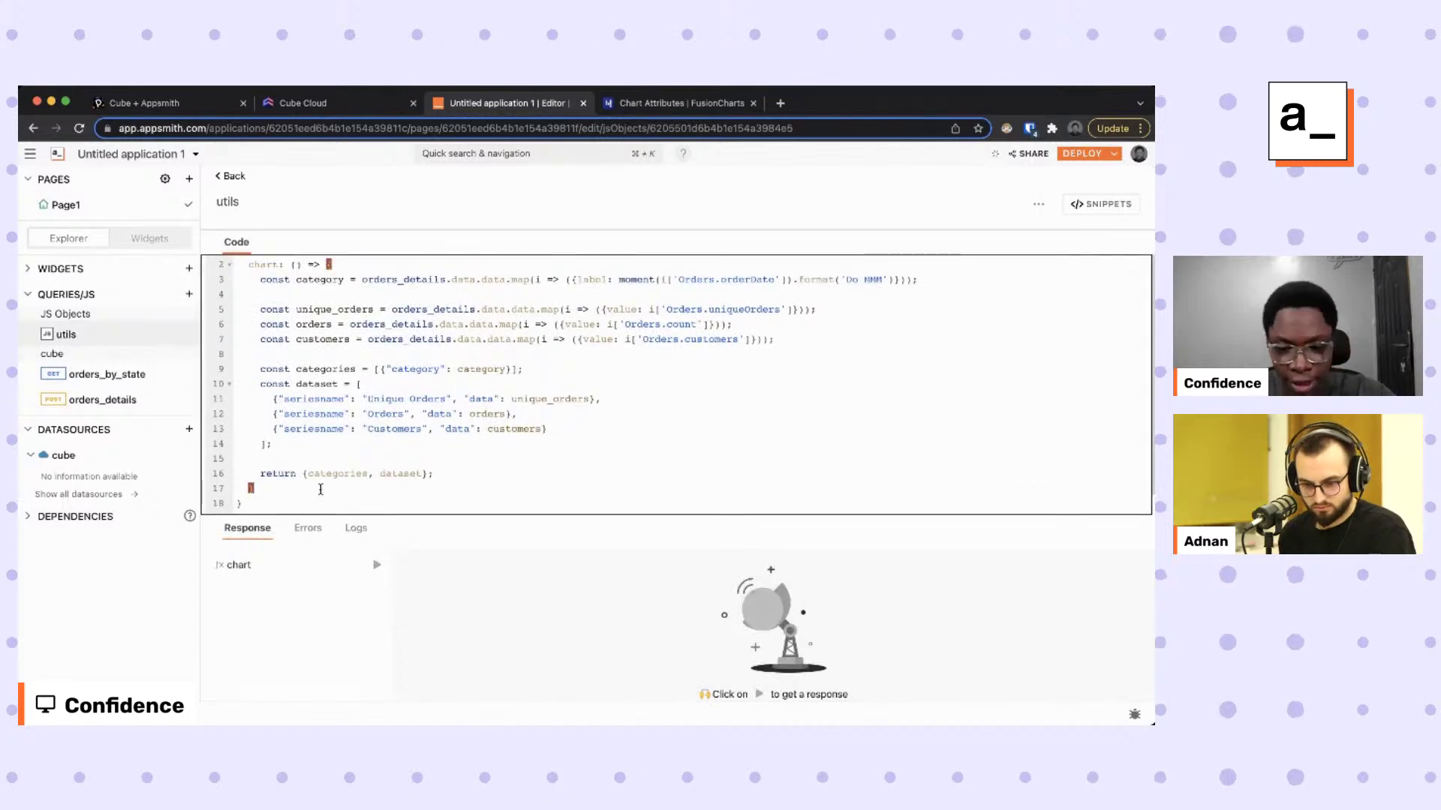
text(,)
key(Return)
text(autoUpdate:)
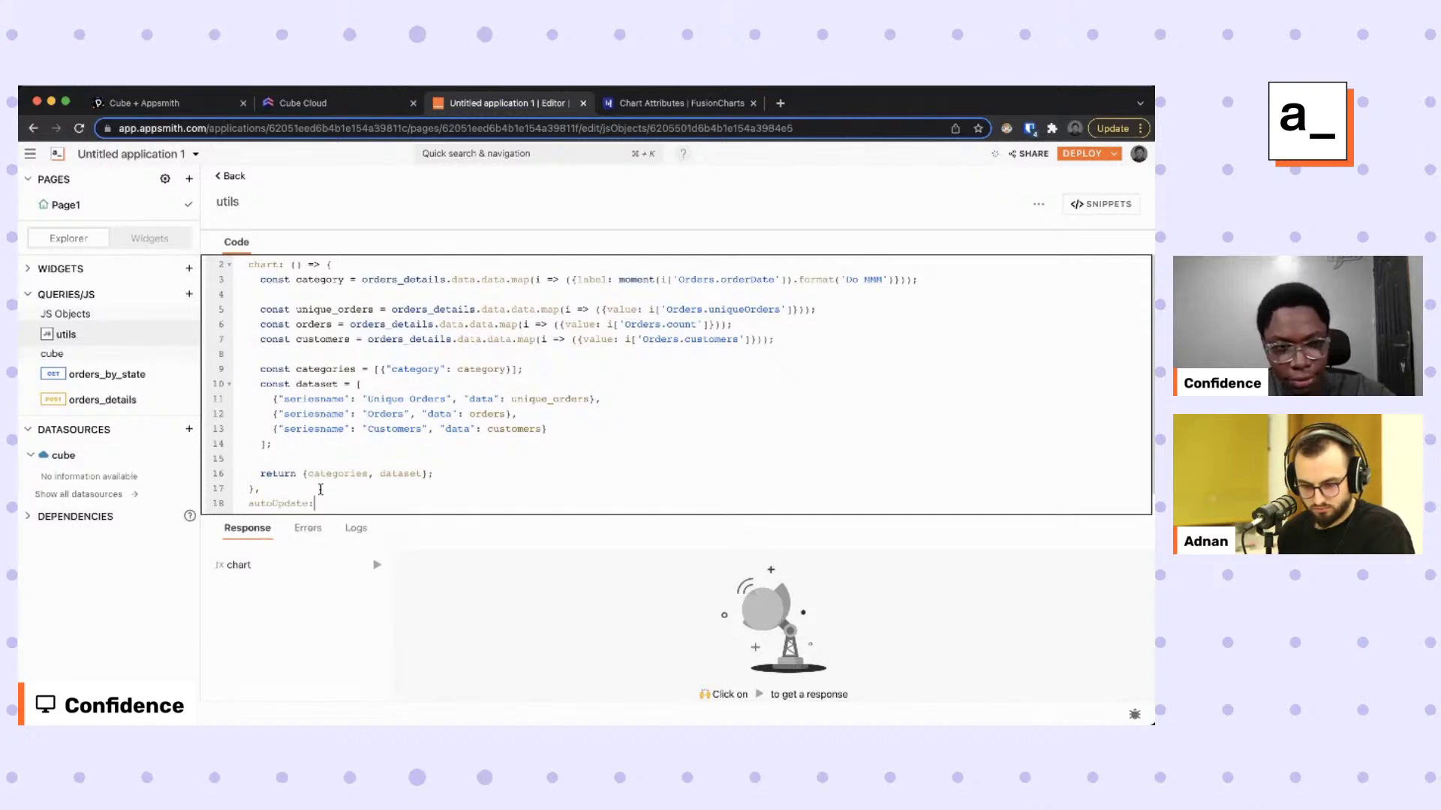
text( () => {)
key(Return)
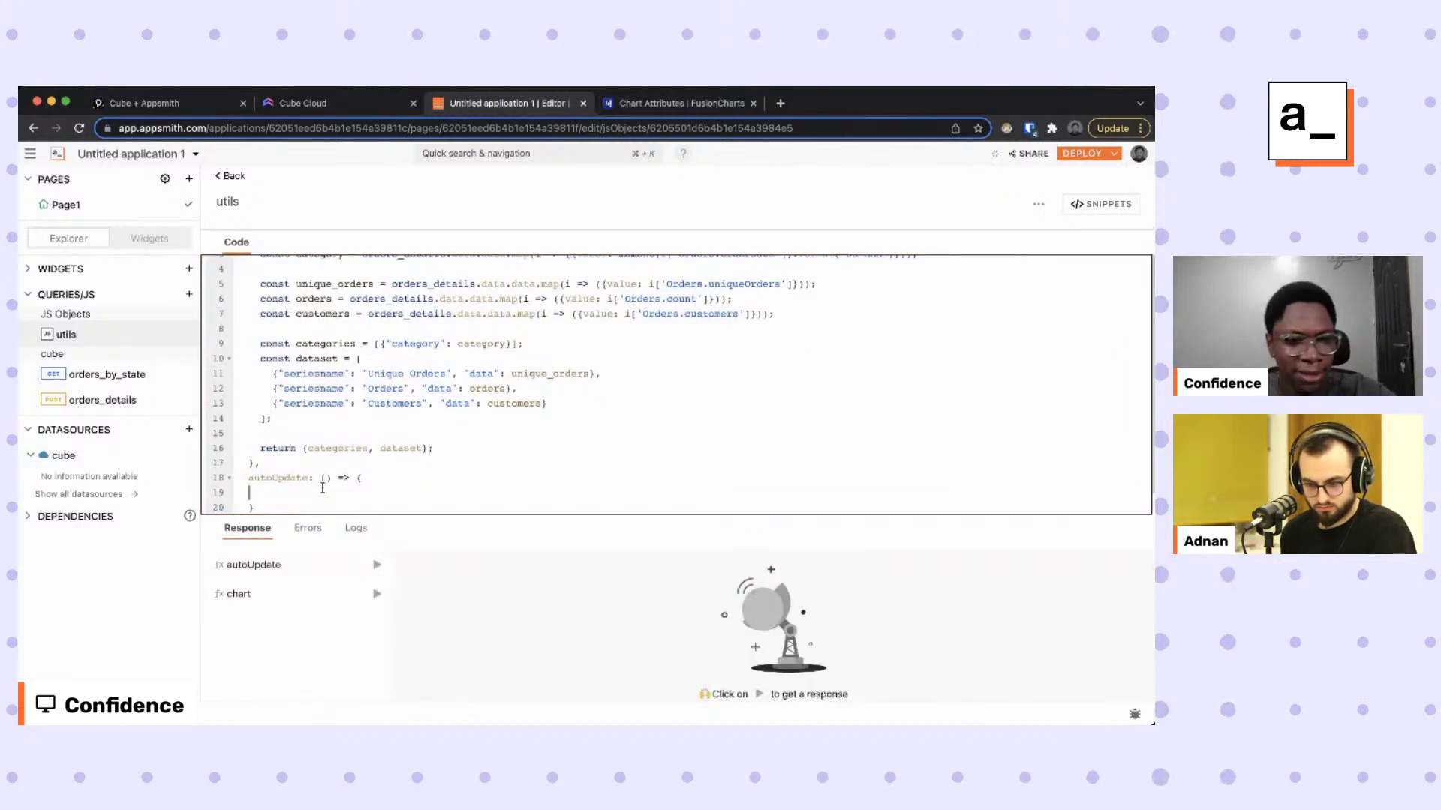
scroll(492, 428, down, 1)
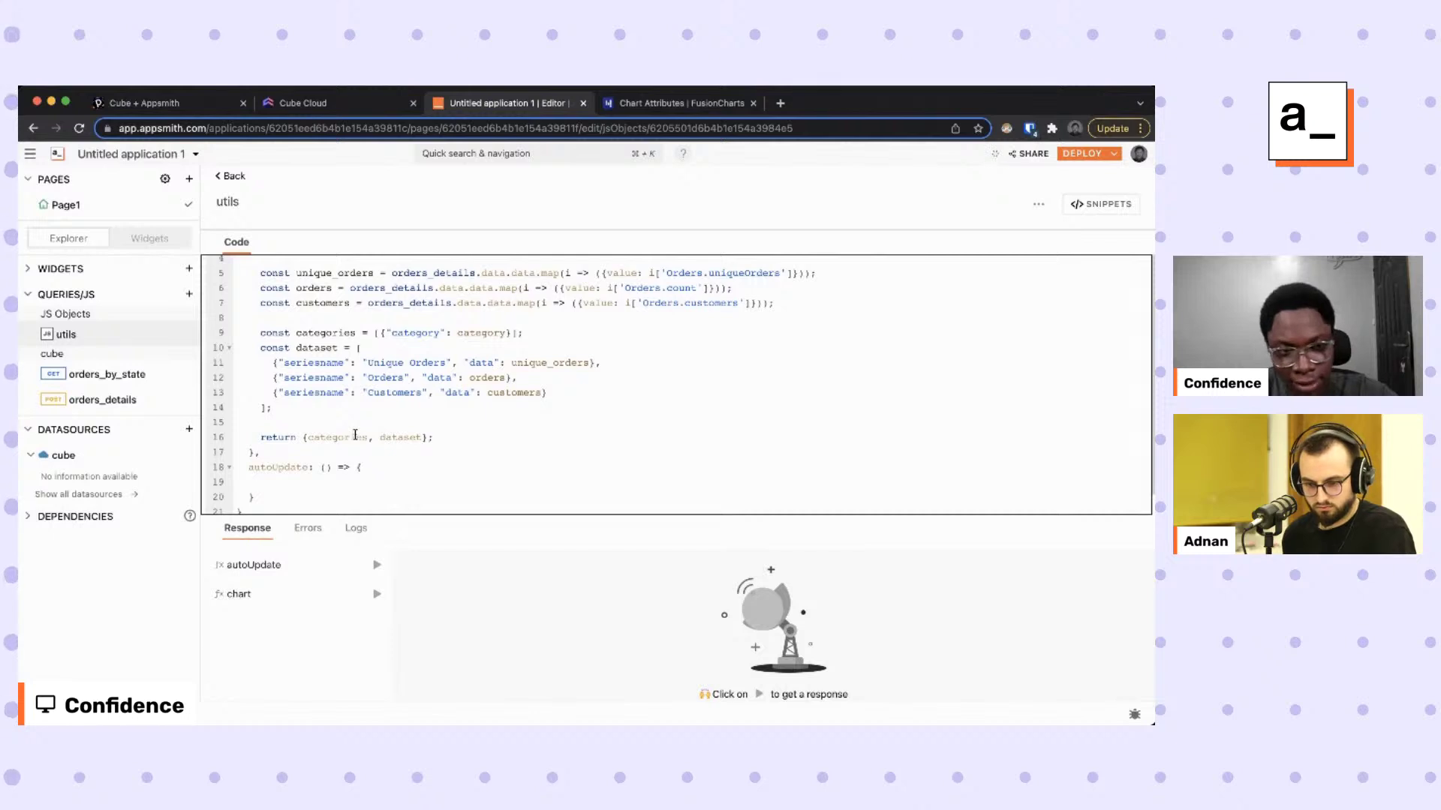
Start autoUpdate with an if block checking Switch1.isSwitchedOn.
text(if()
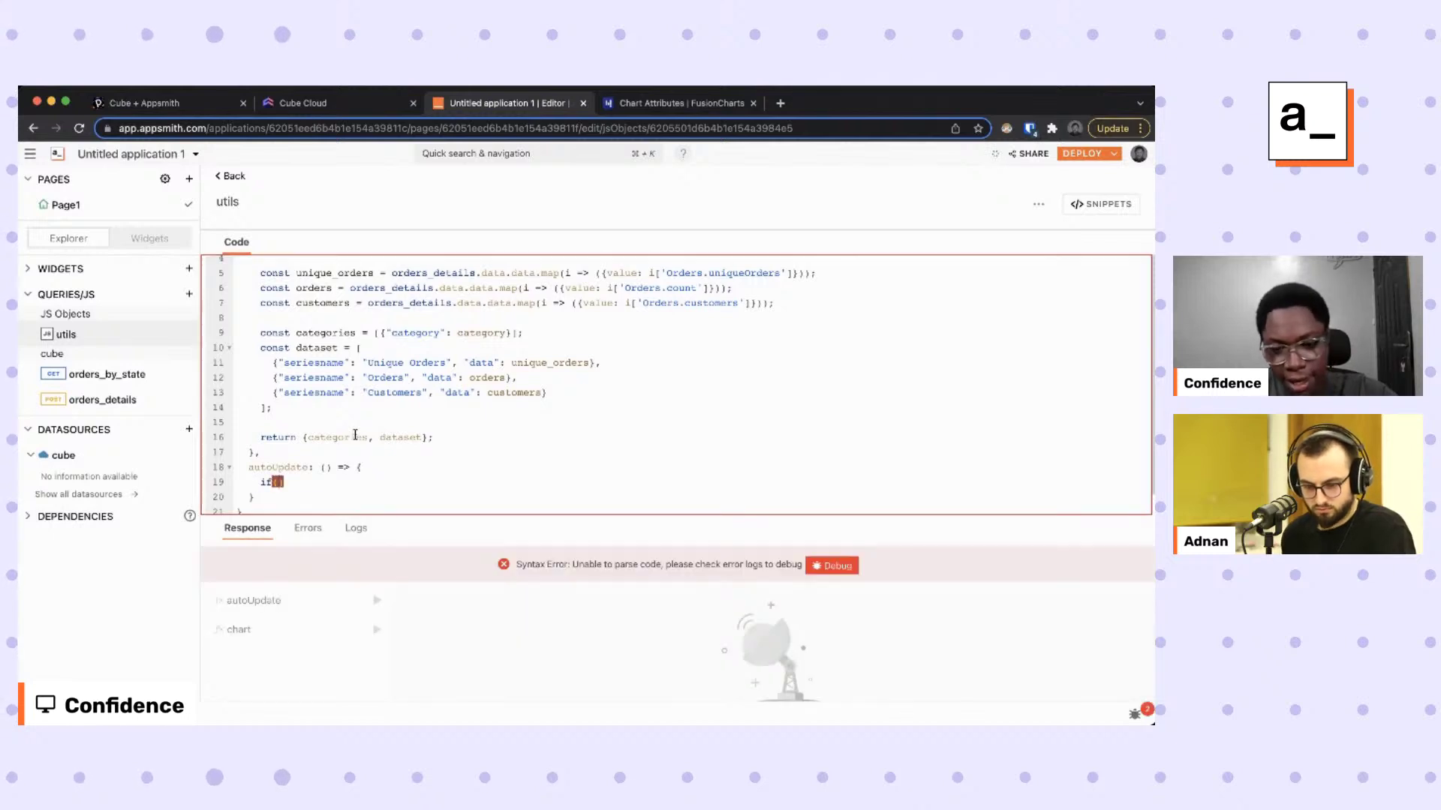
text(s)
key(Return)
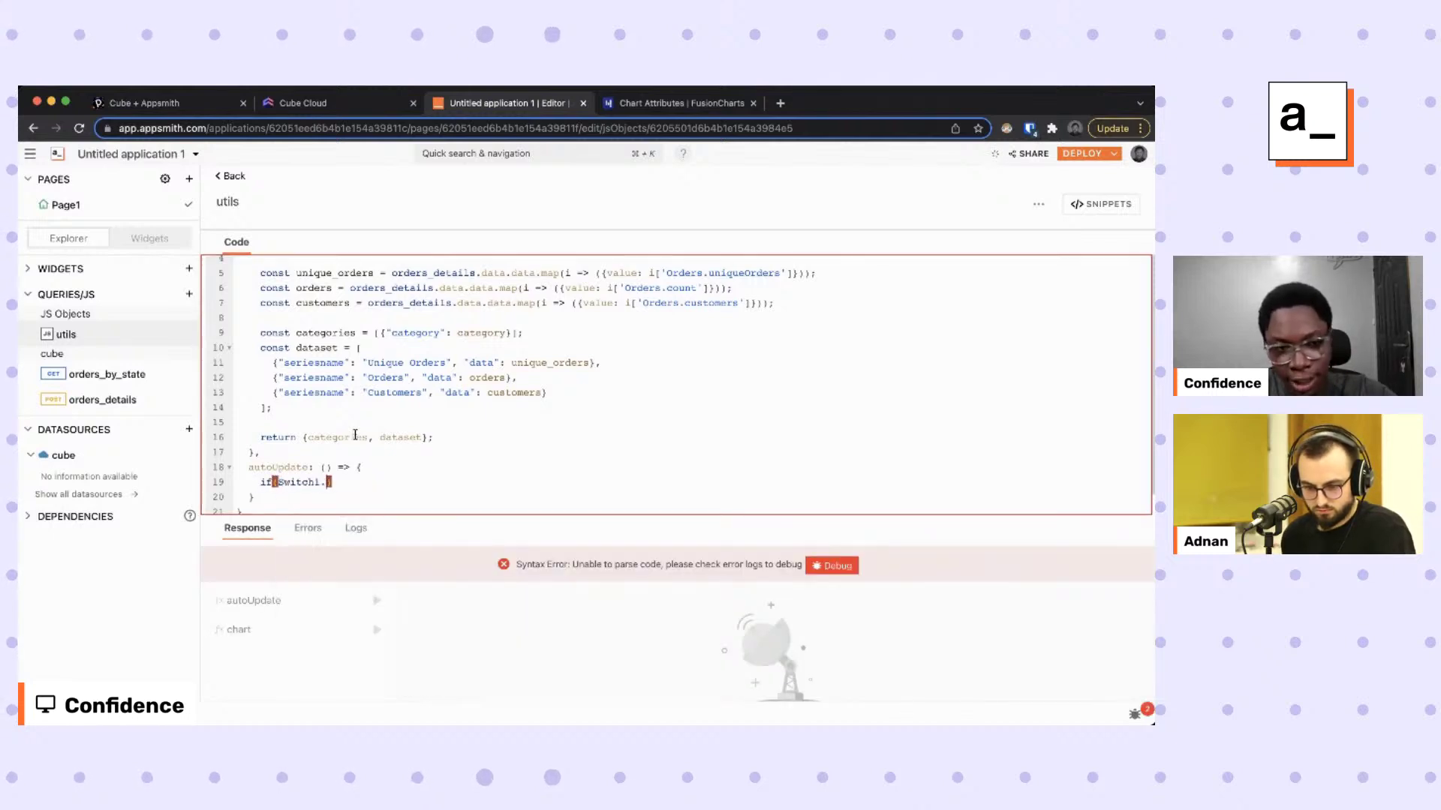
text(.is)
key(Down)
key(Return)
text() {)
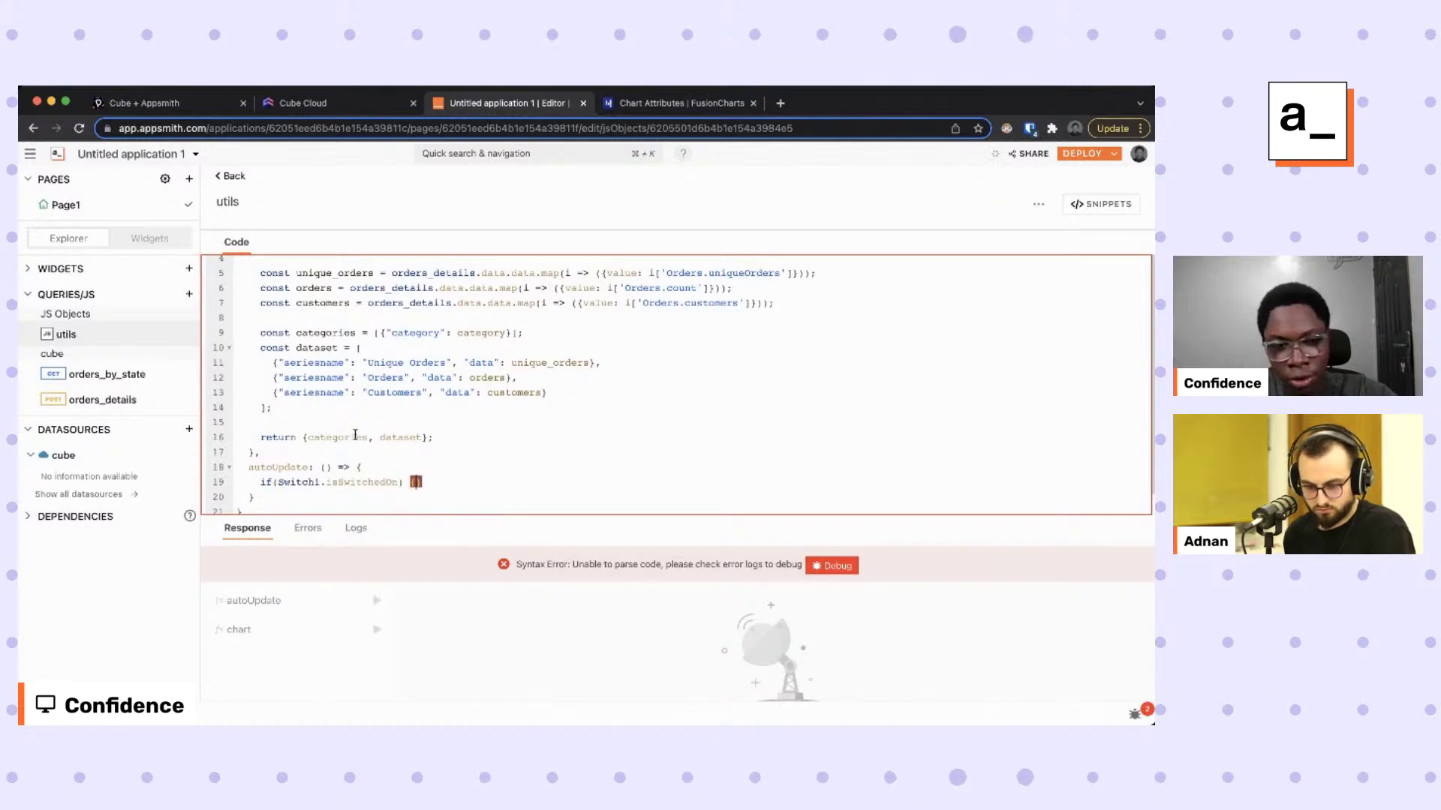
key(Return)
Inside the if block, call setInterval to rerun orders_details.run() every 3000 ms.
text(setI)
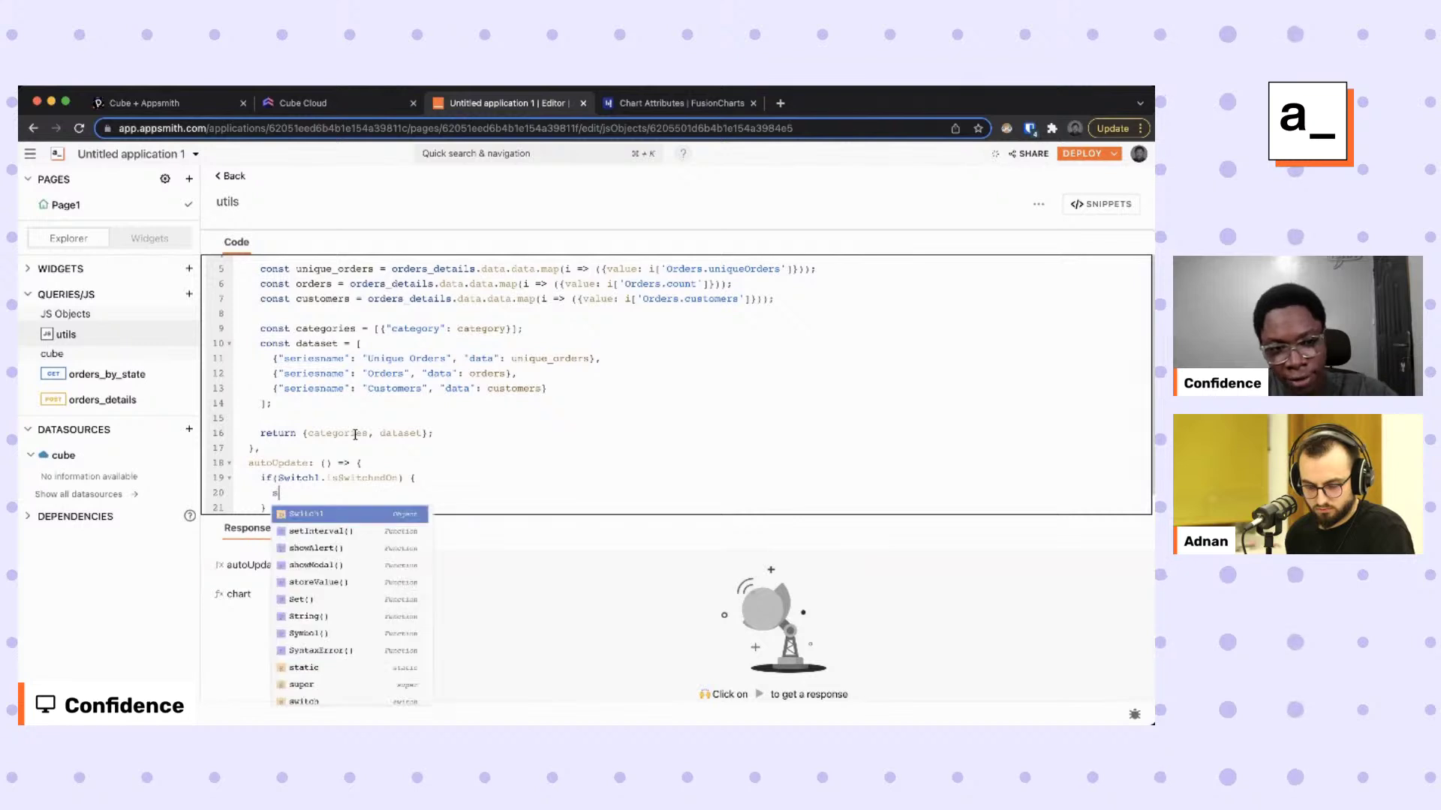
key(Return)
text(() => )
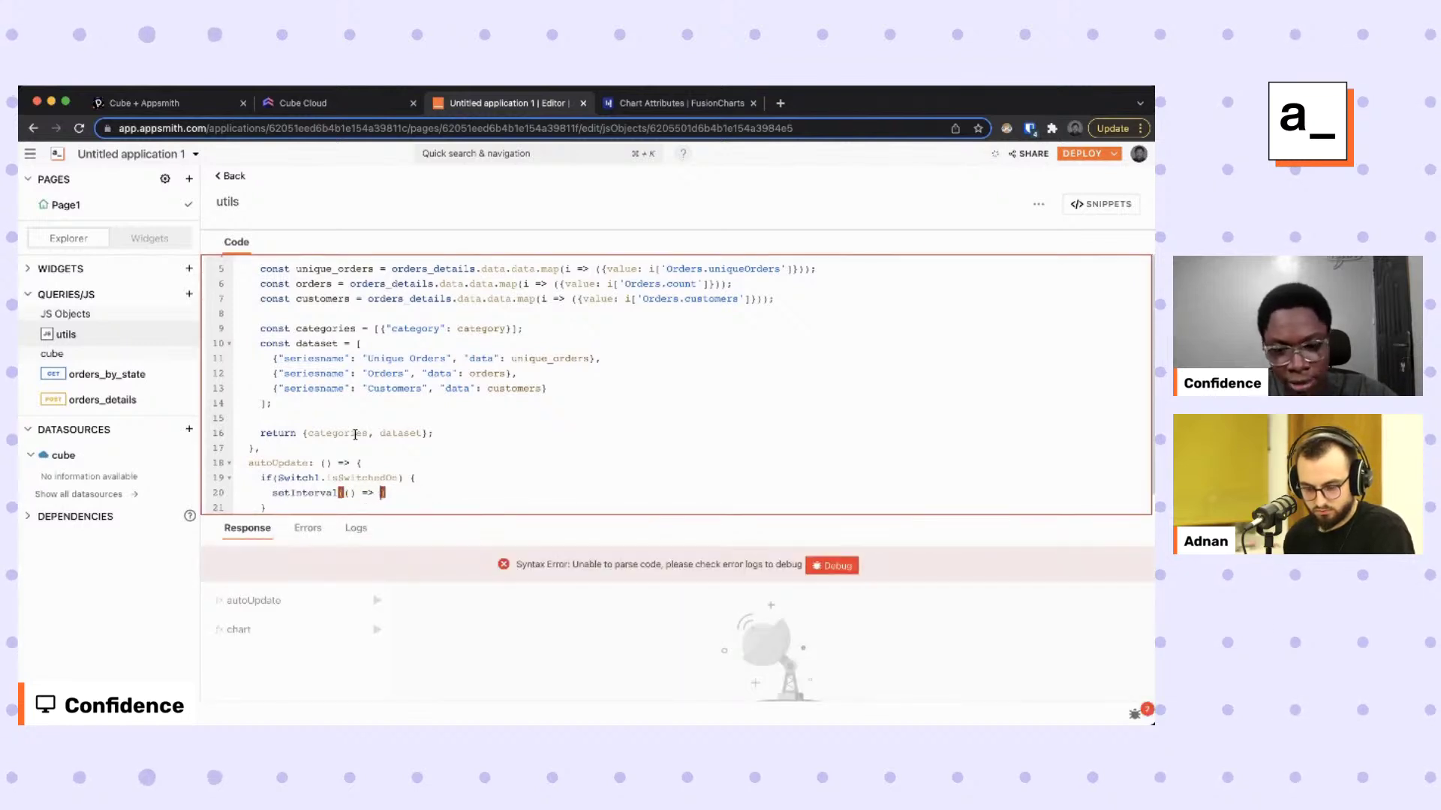
text(or)
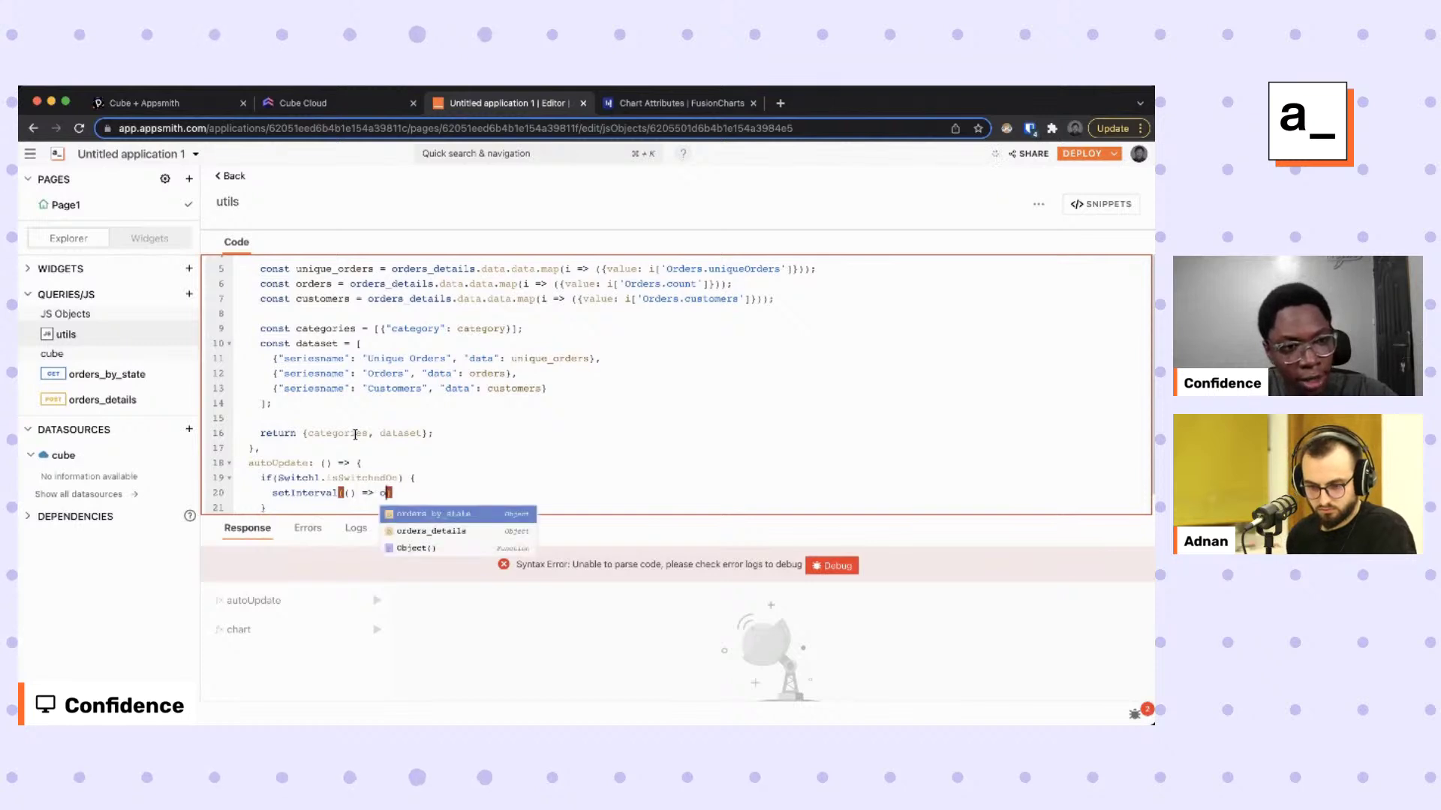
key(Down)
key(Return)
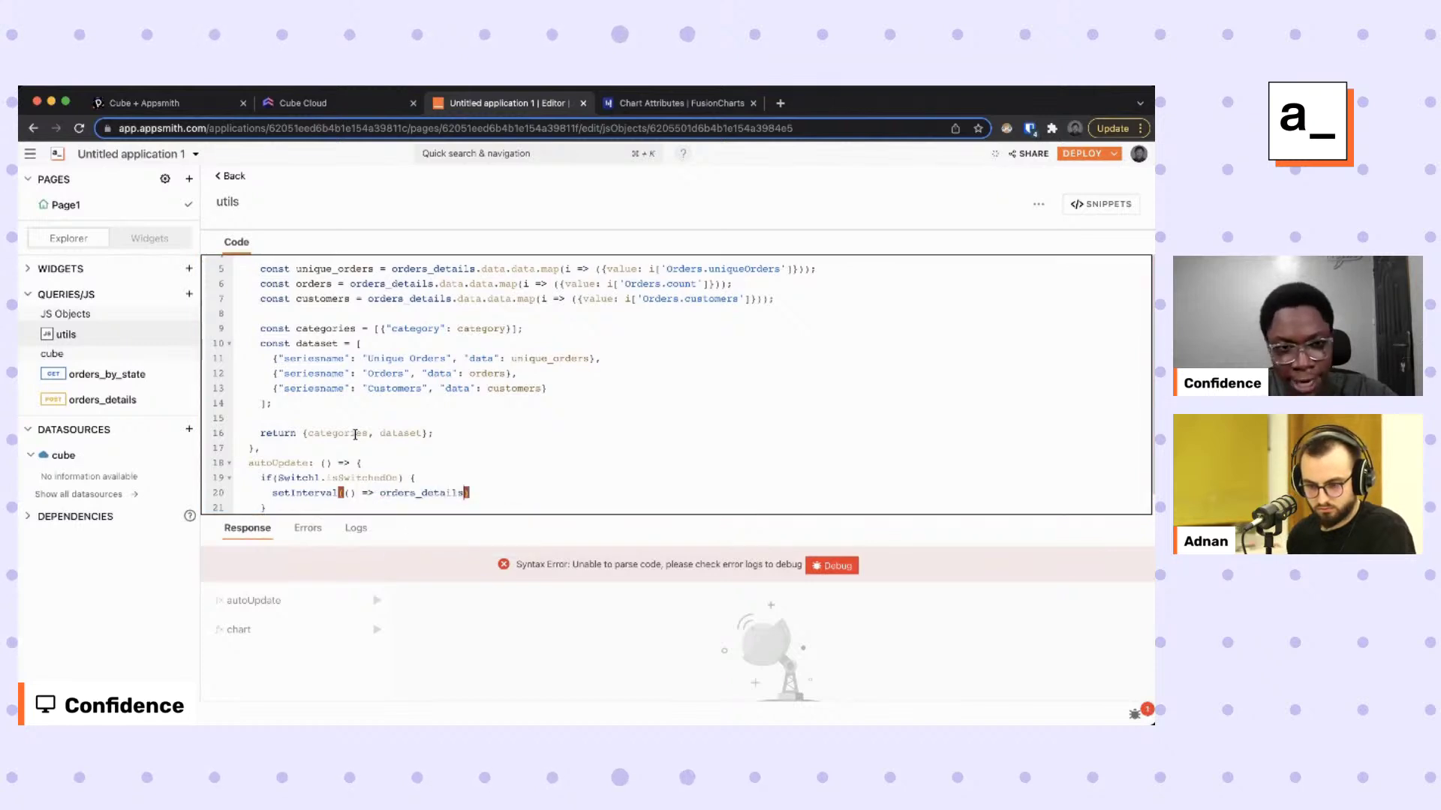
text(.run)
key(Return)
text(), )
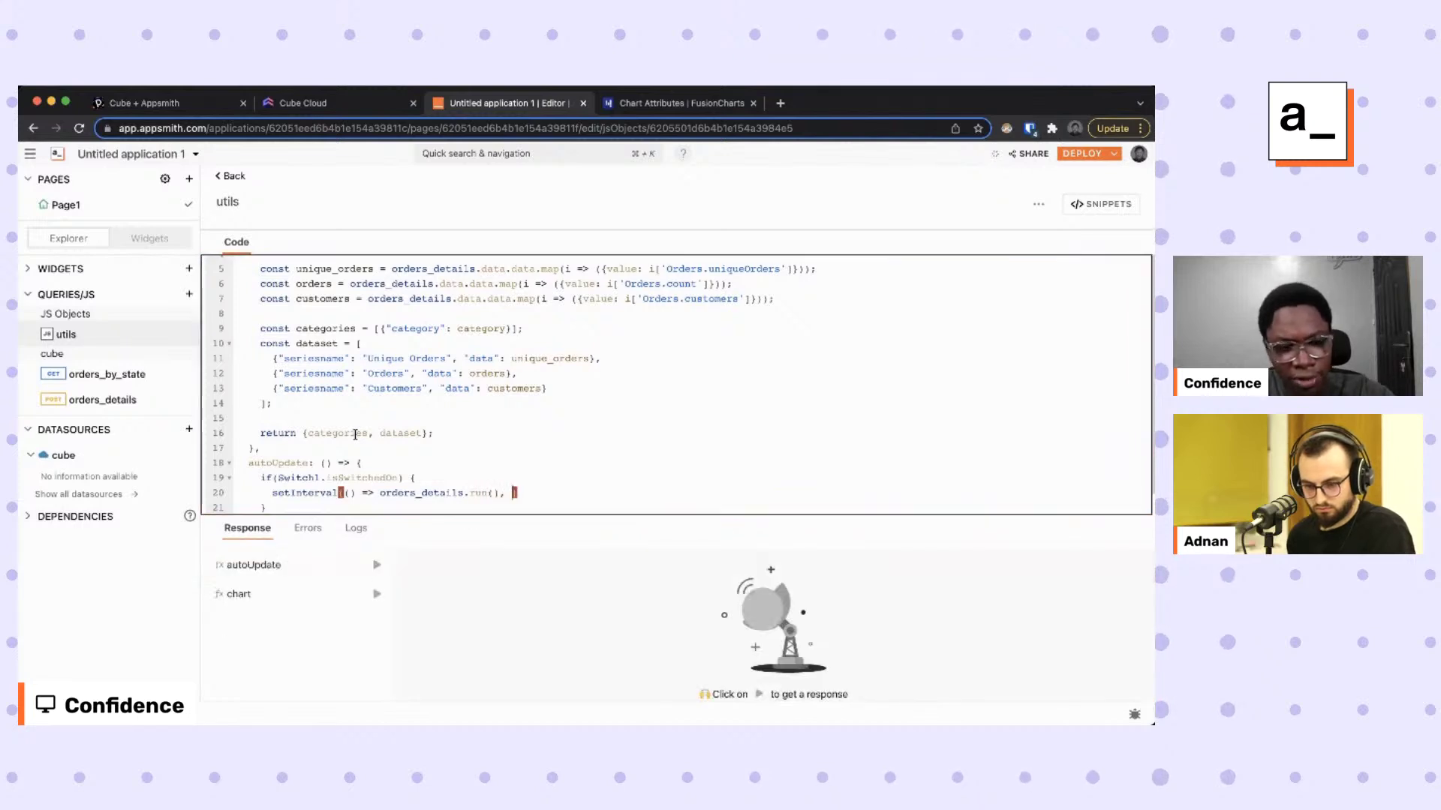
text(3000,)
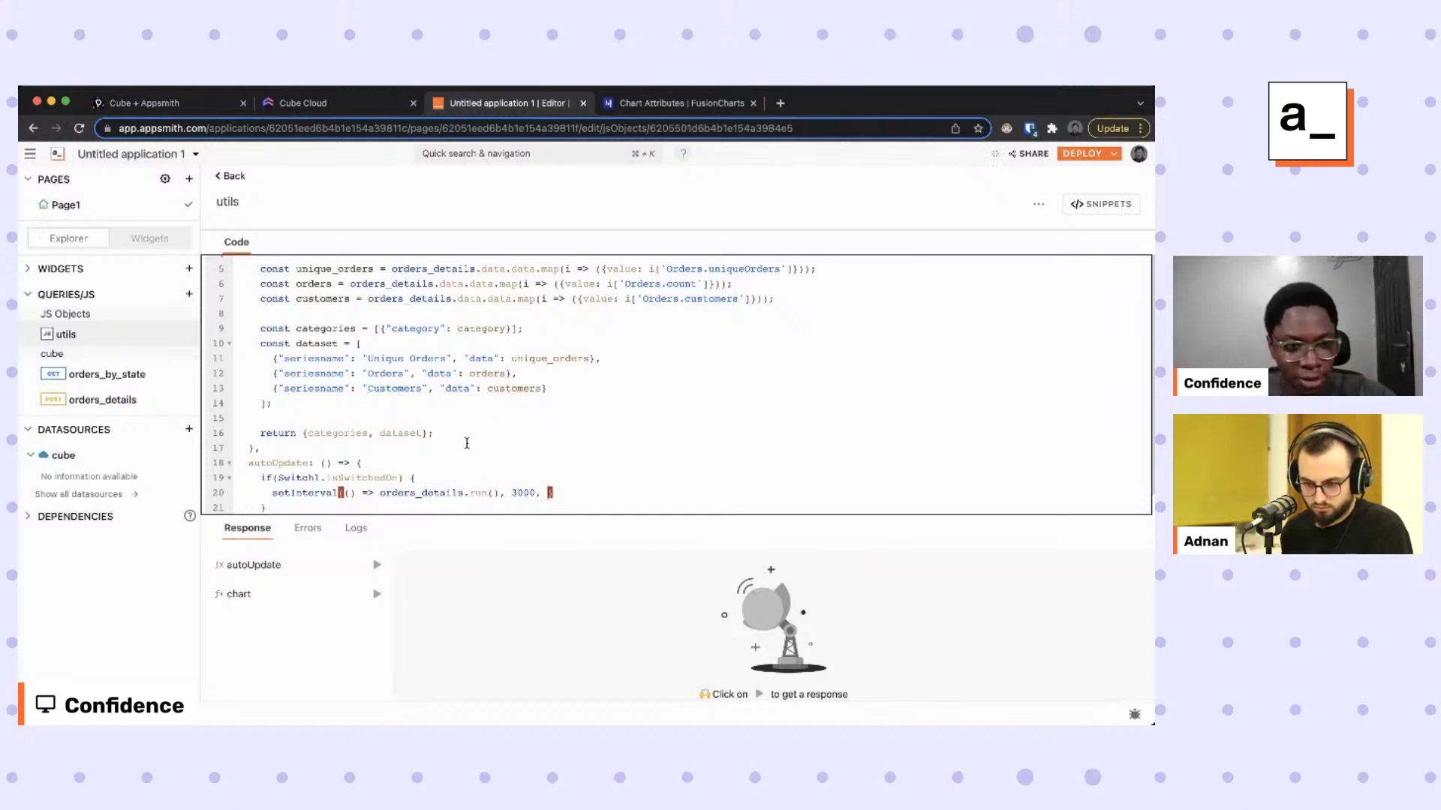
Declare const id = 'mystringid' and pass id as setInterval's extra argument.
click(445, 461)
key(Return)
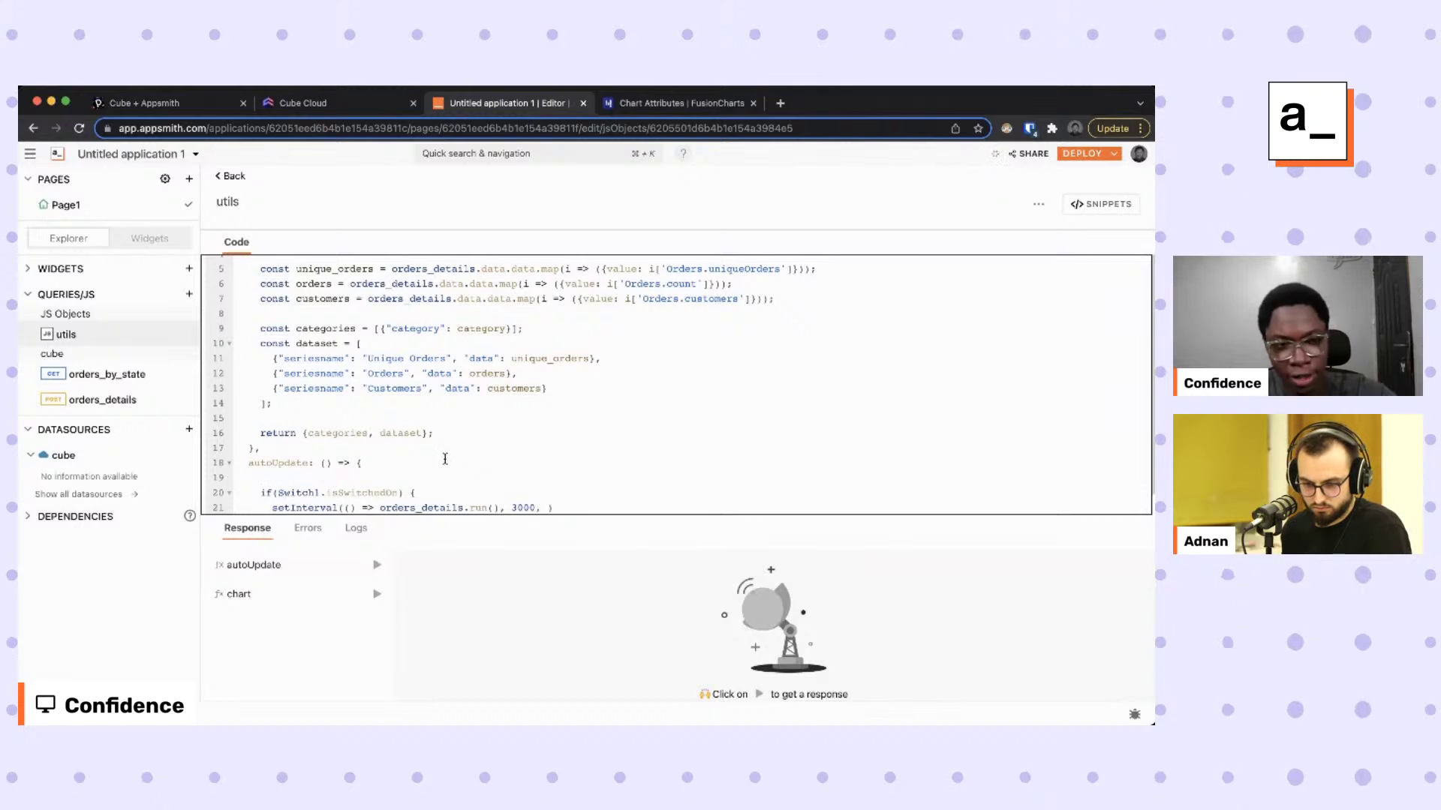
text(const id )
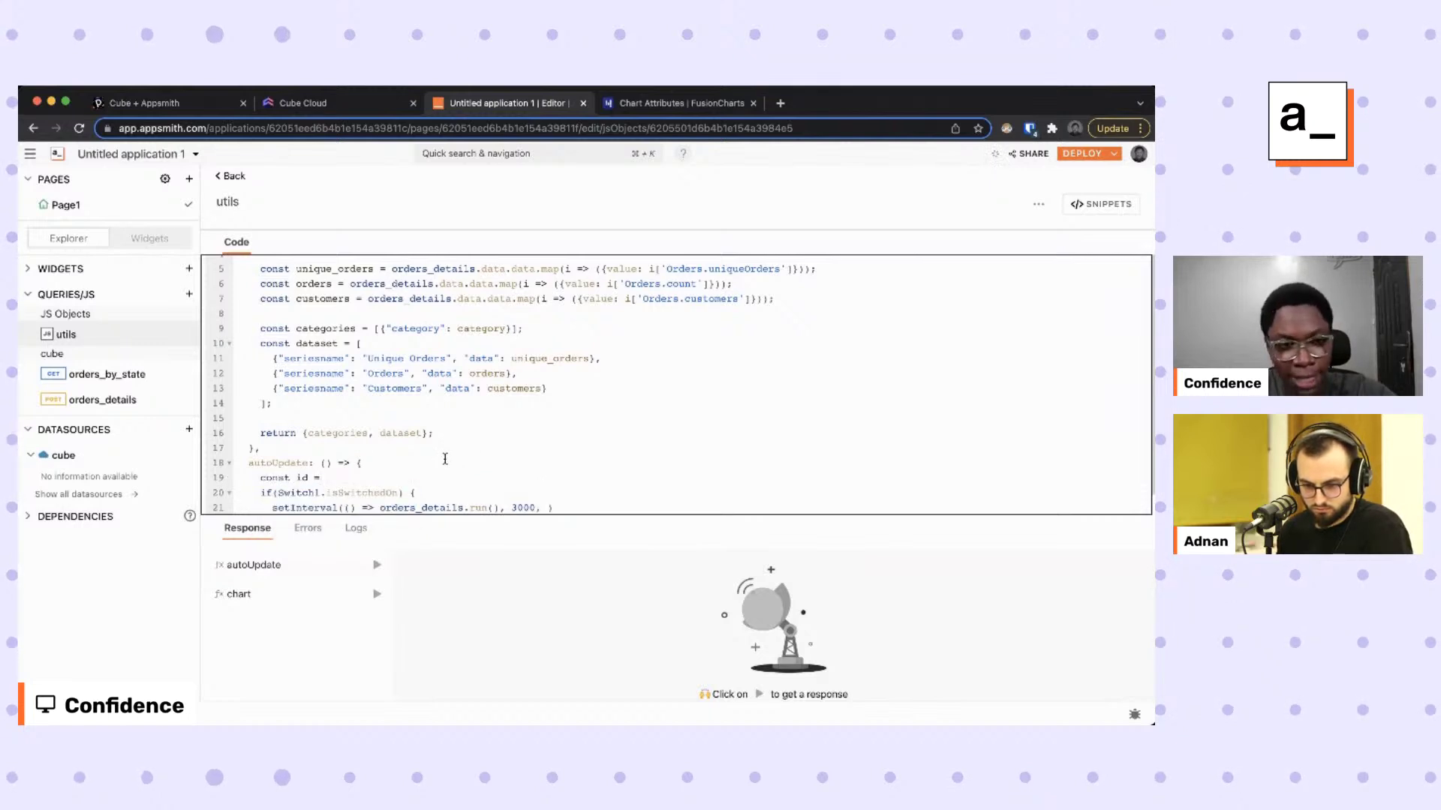
text(= 'mystrin)
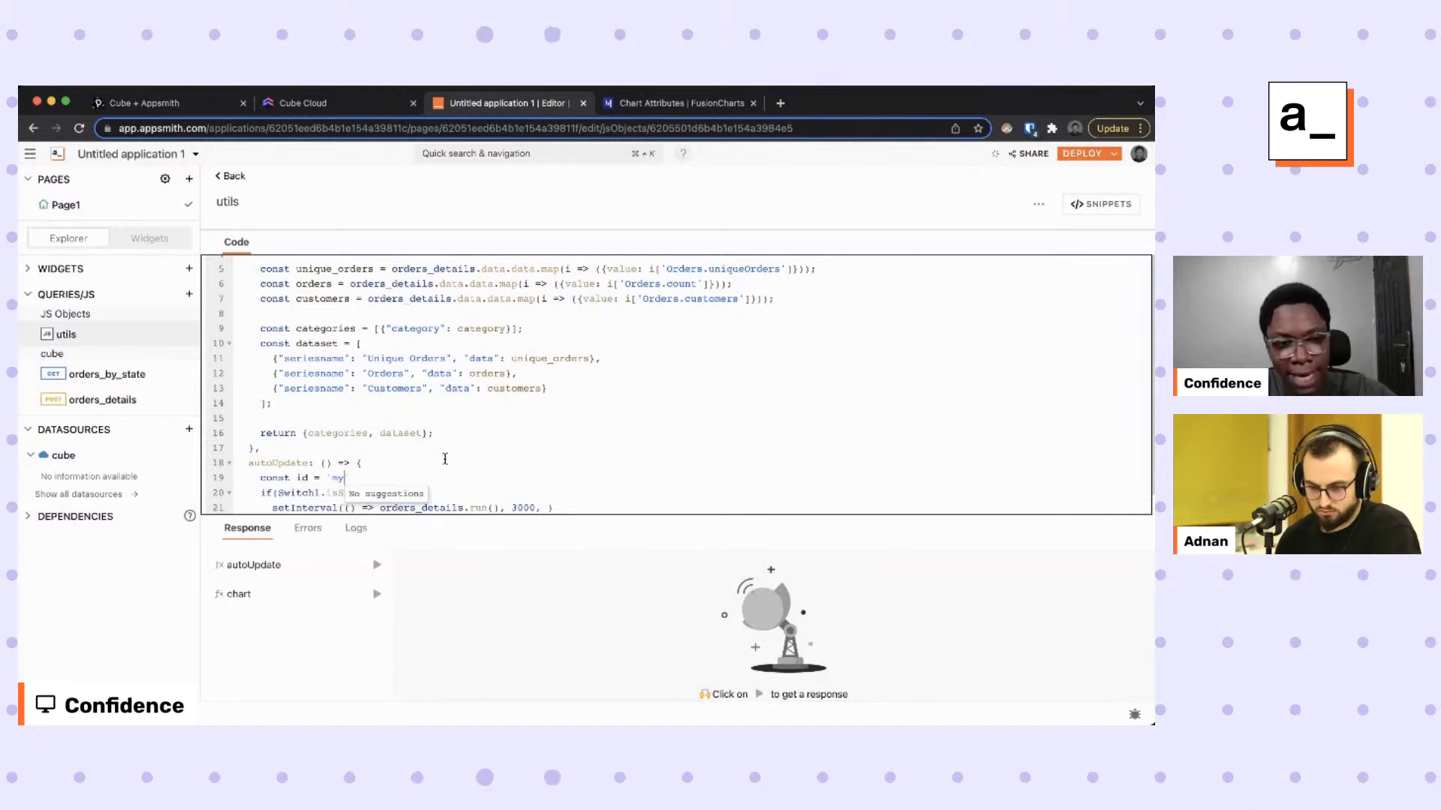
text(gid)
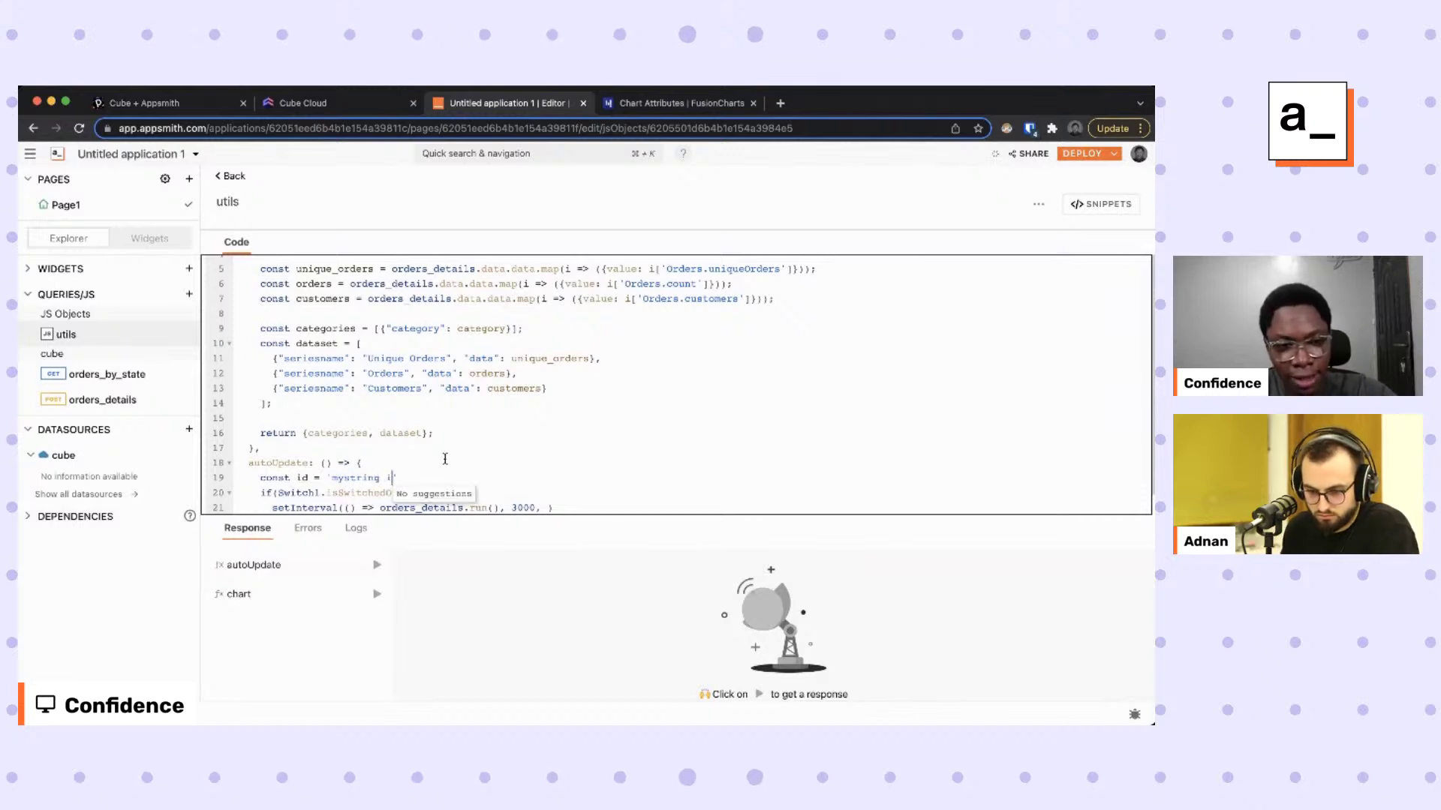
text(')
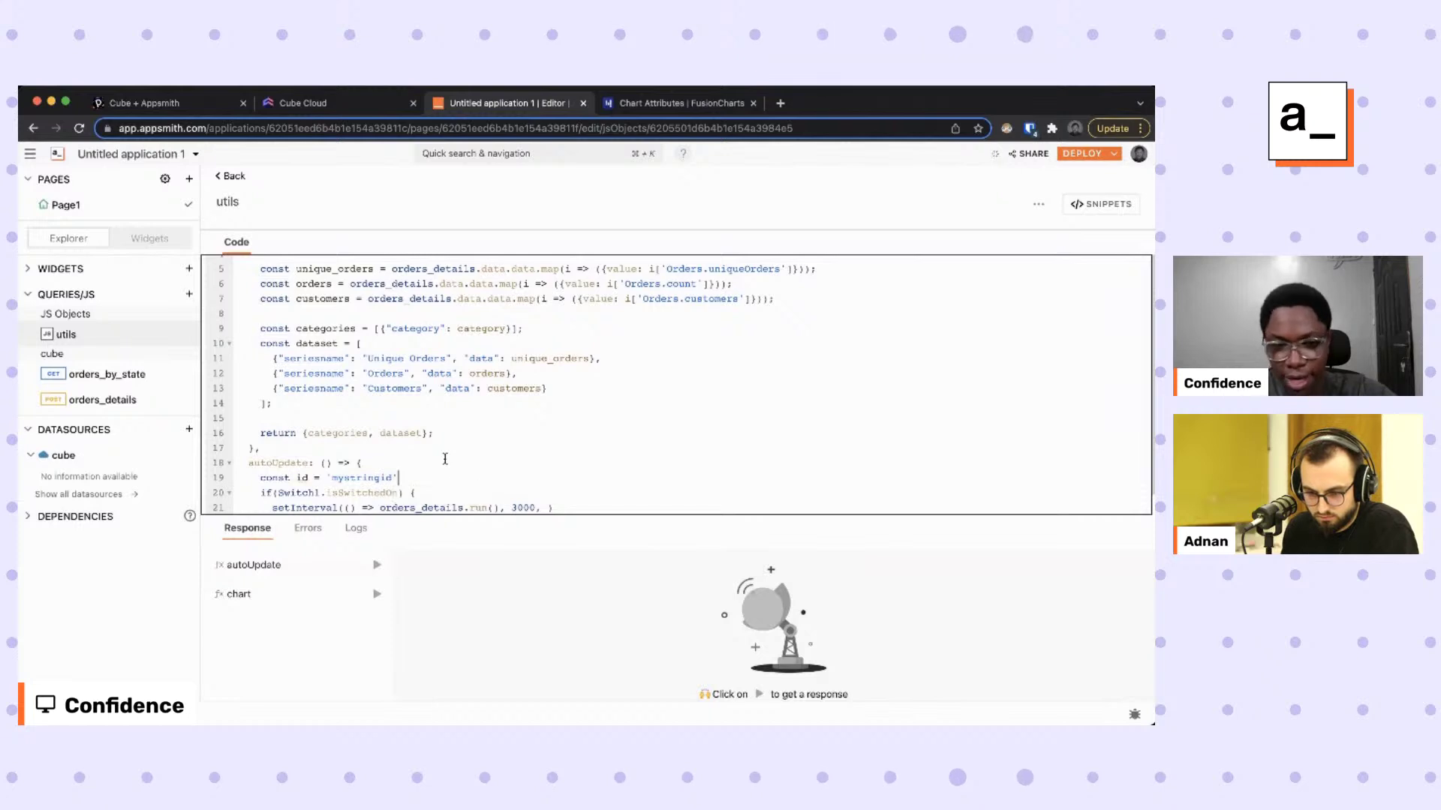
scroll(445, 459, down, 2)
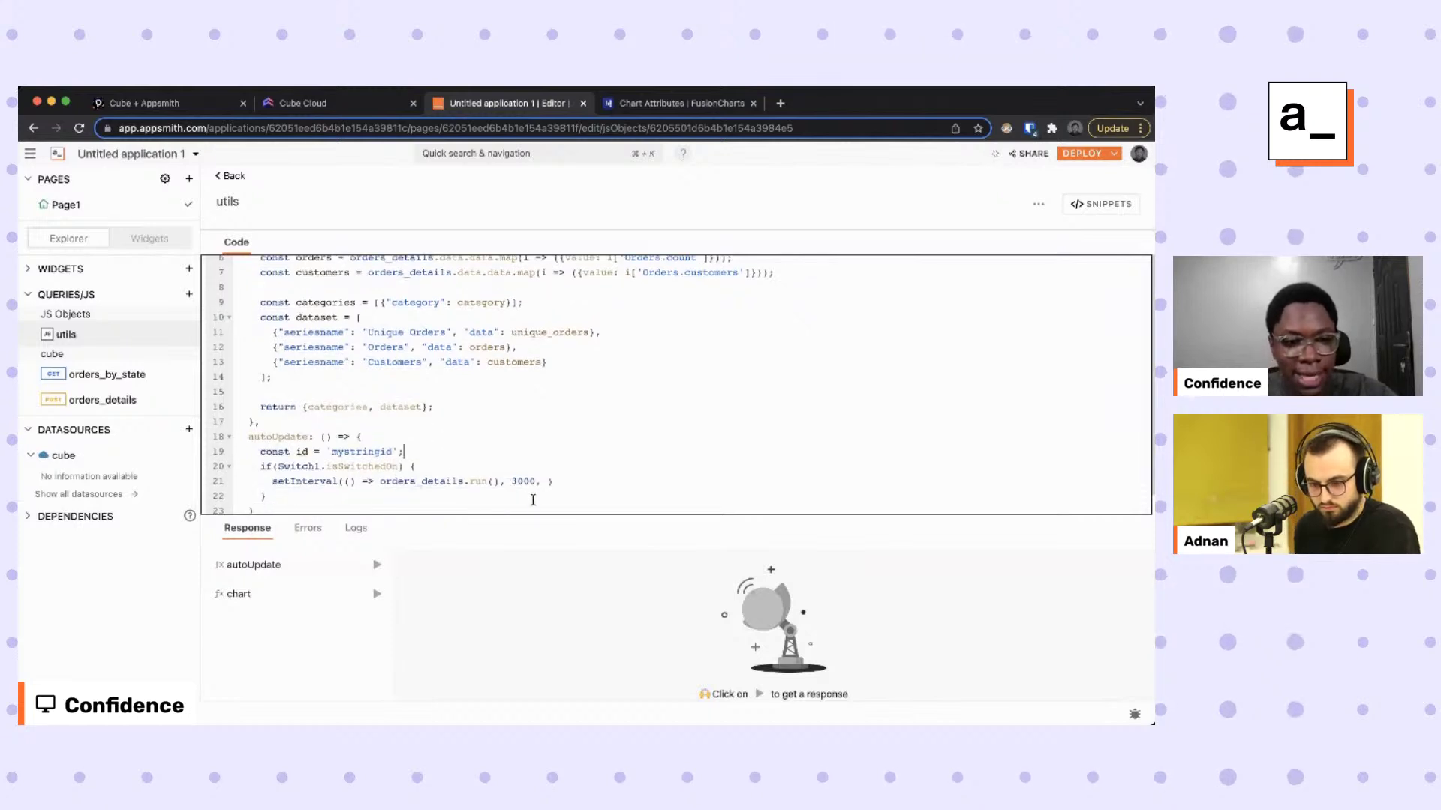
click(548, 481)
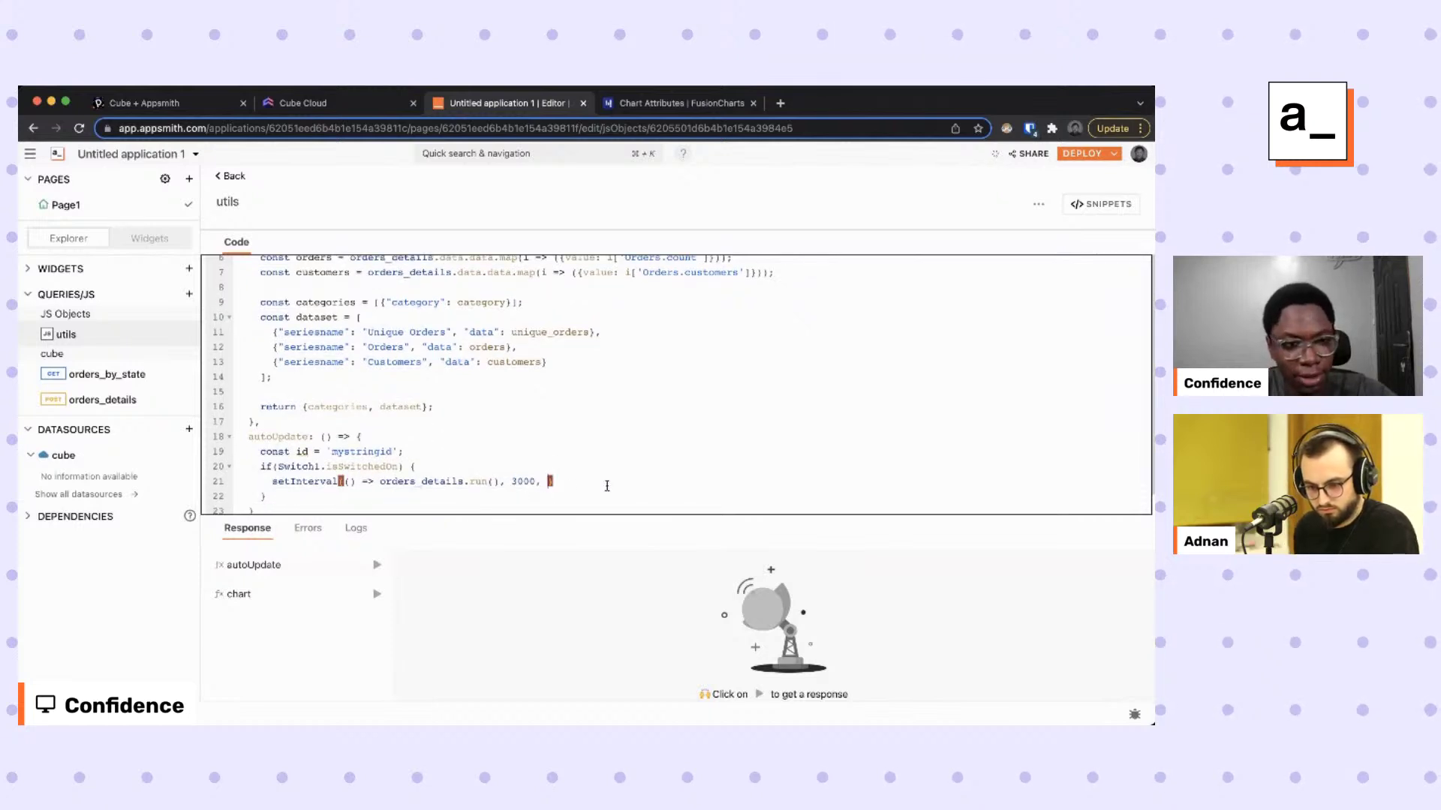
text(id)
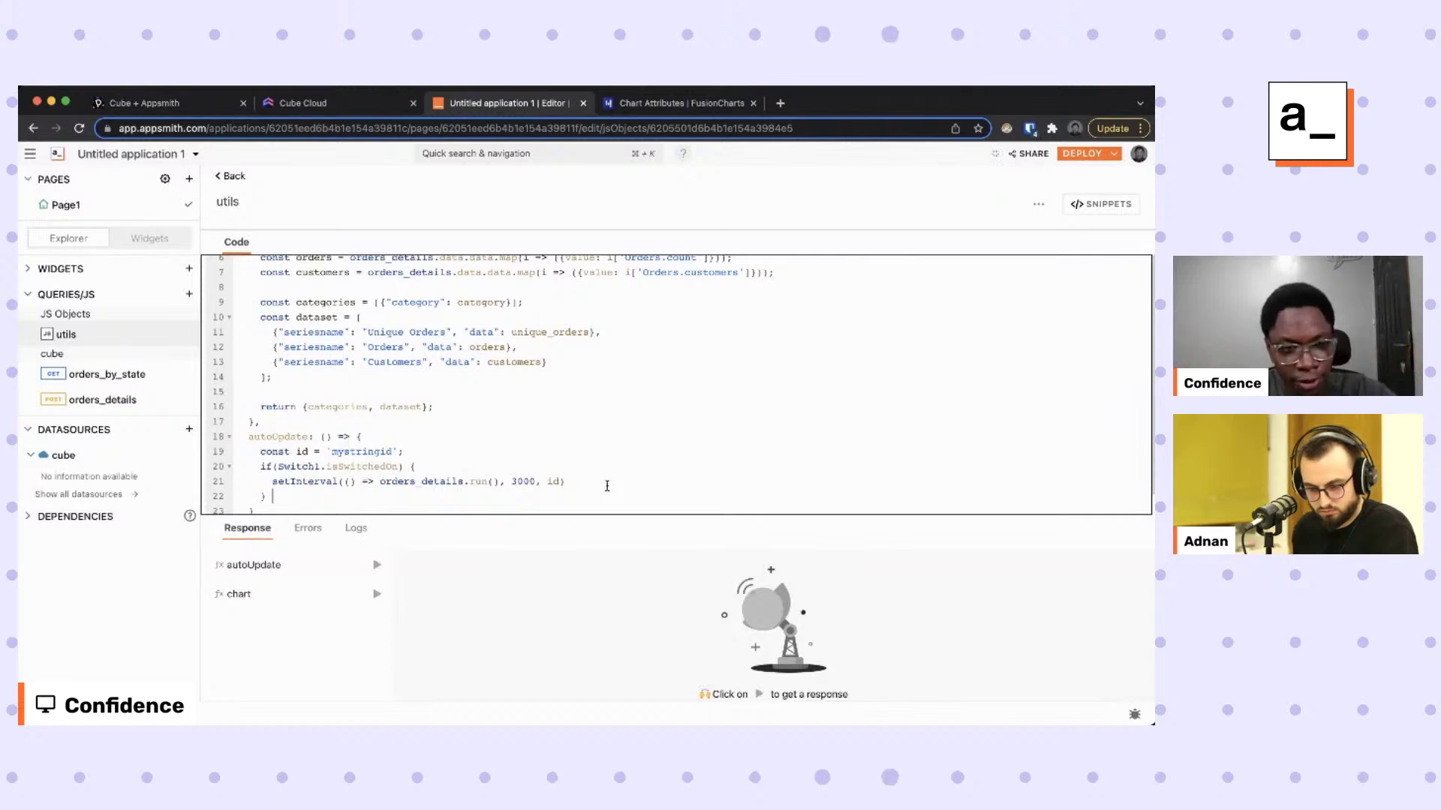
Add an else branch calling clearInterval(id); and return to the page canvas.
text(else {)
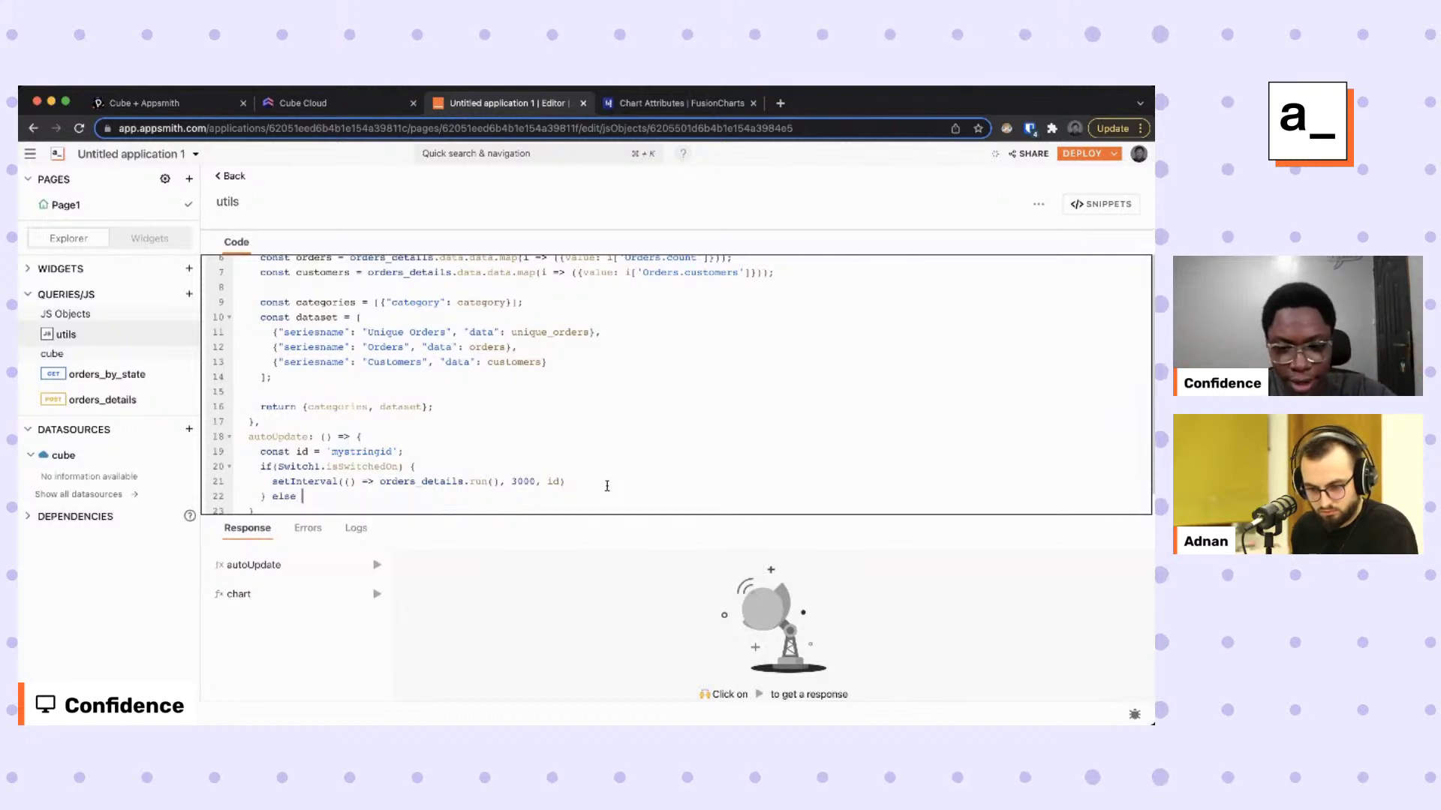
key(Return)
text(c)
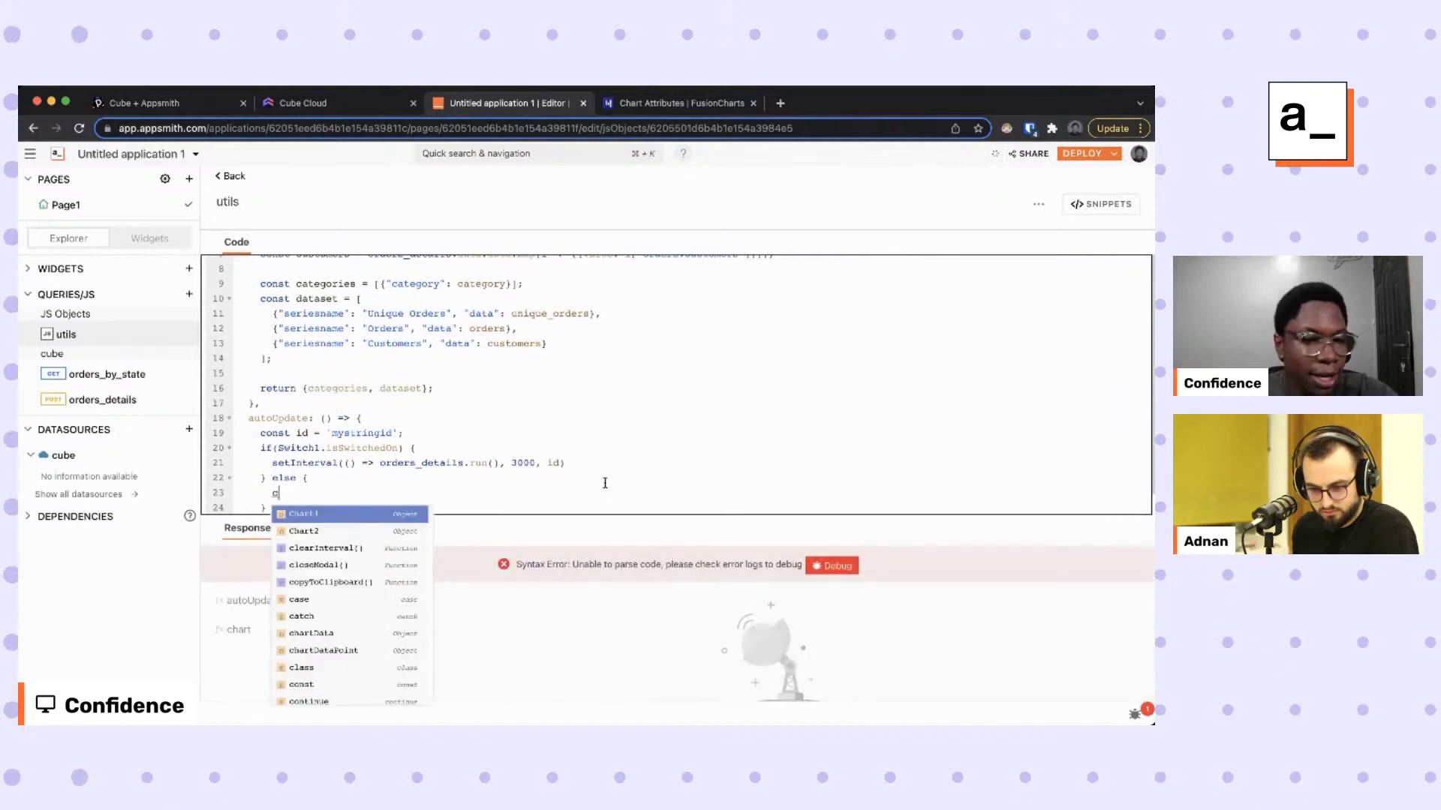
key(Down)
key(Down)
key(Return)
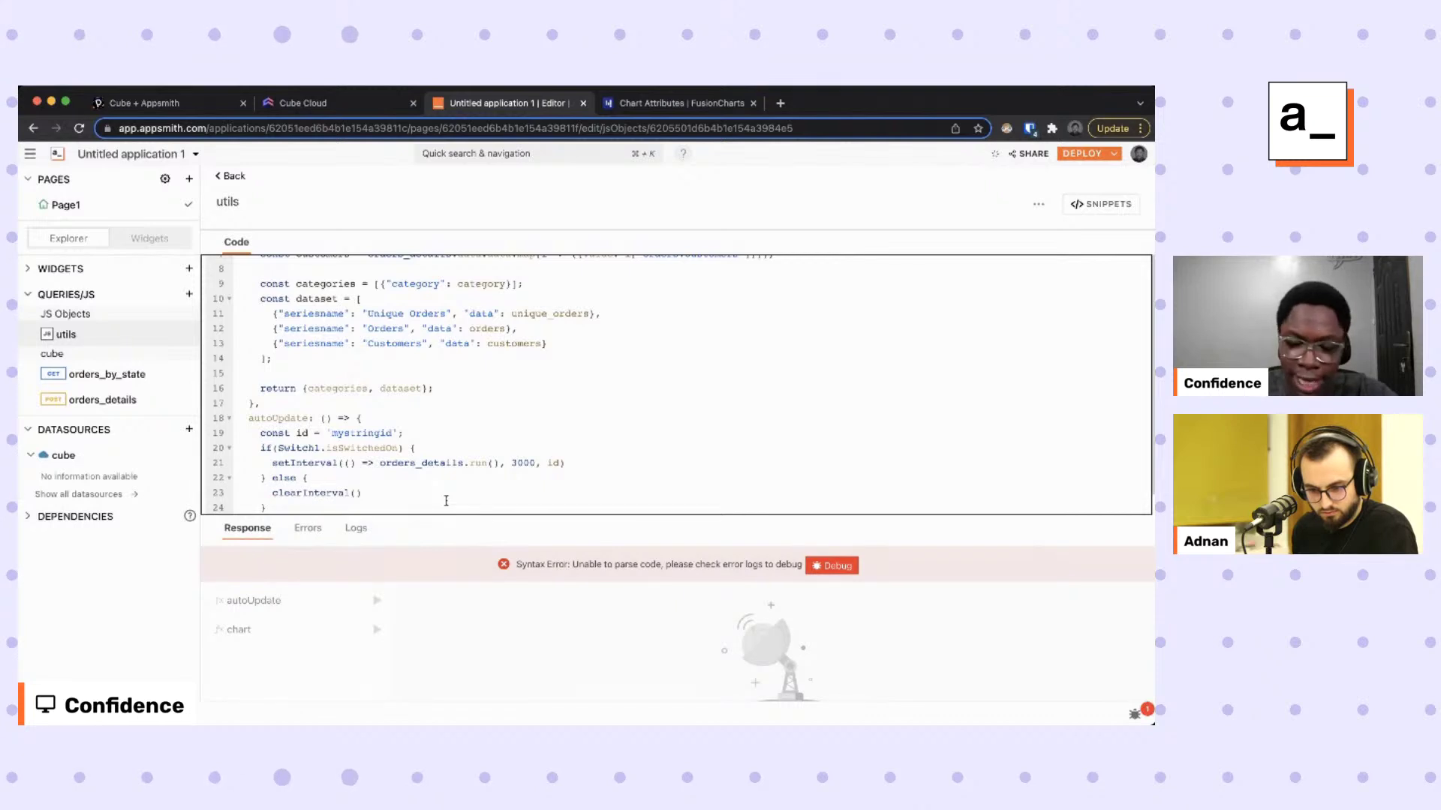
text(id)
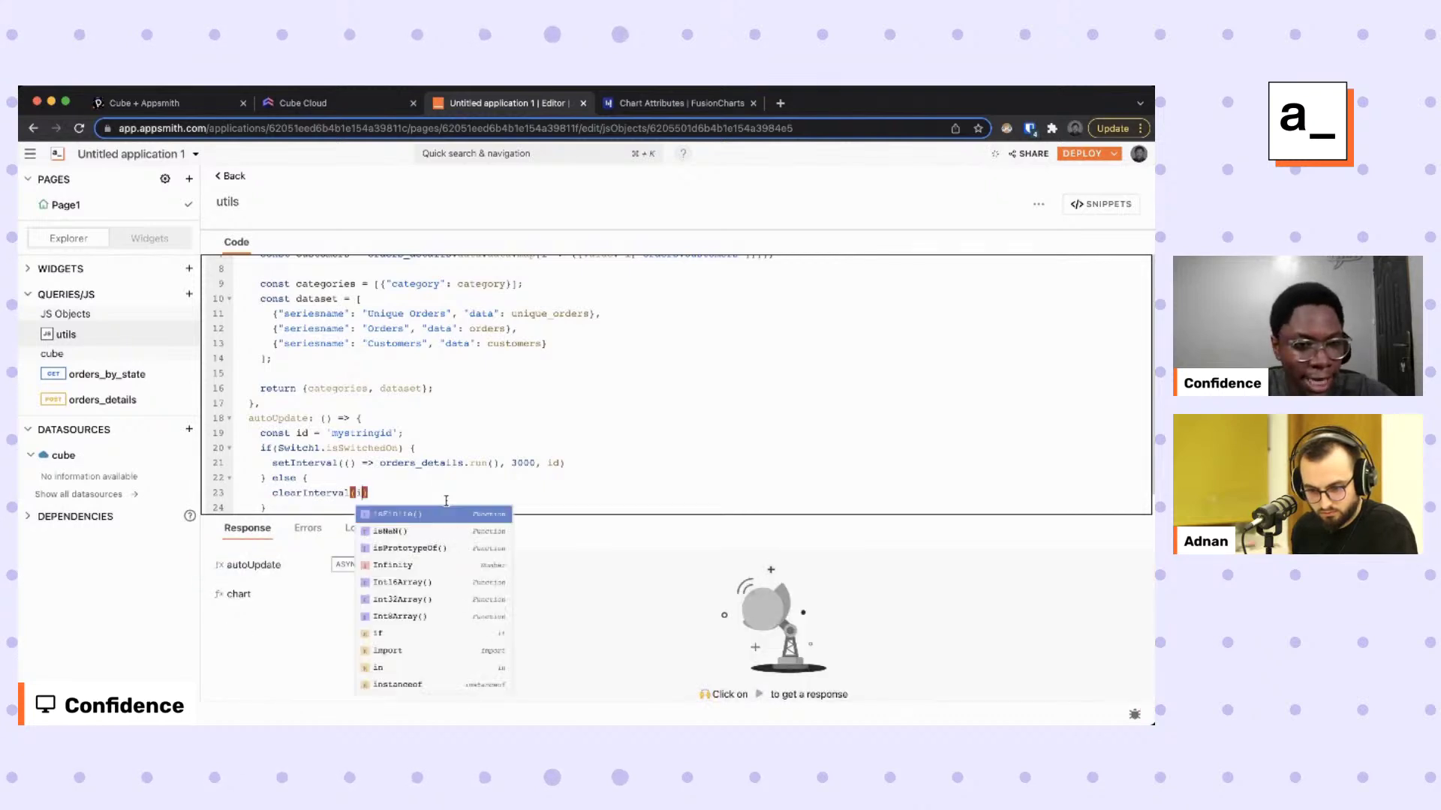
drag(296, 433, 427, 433)
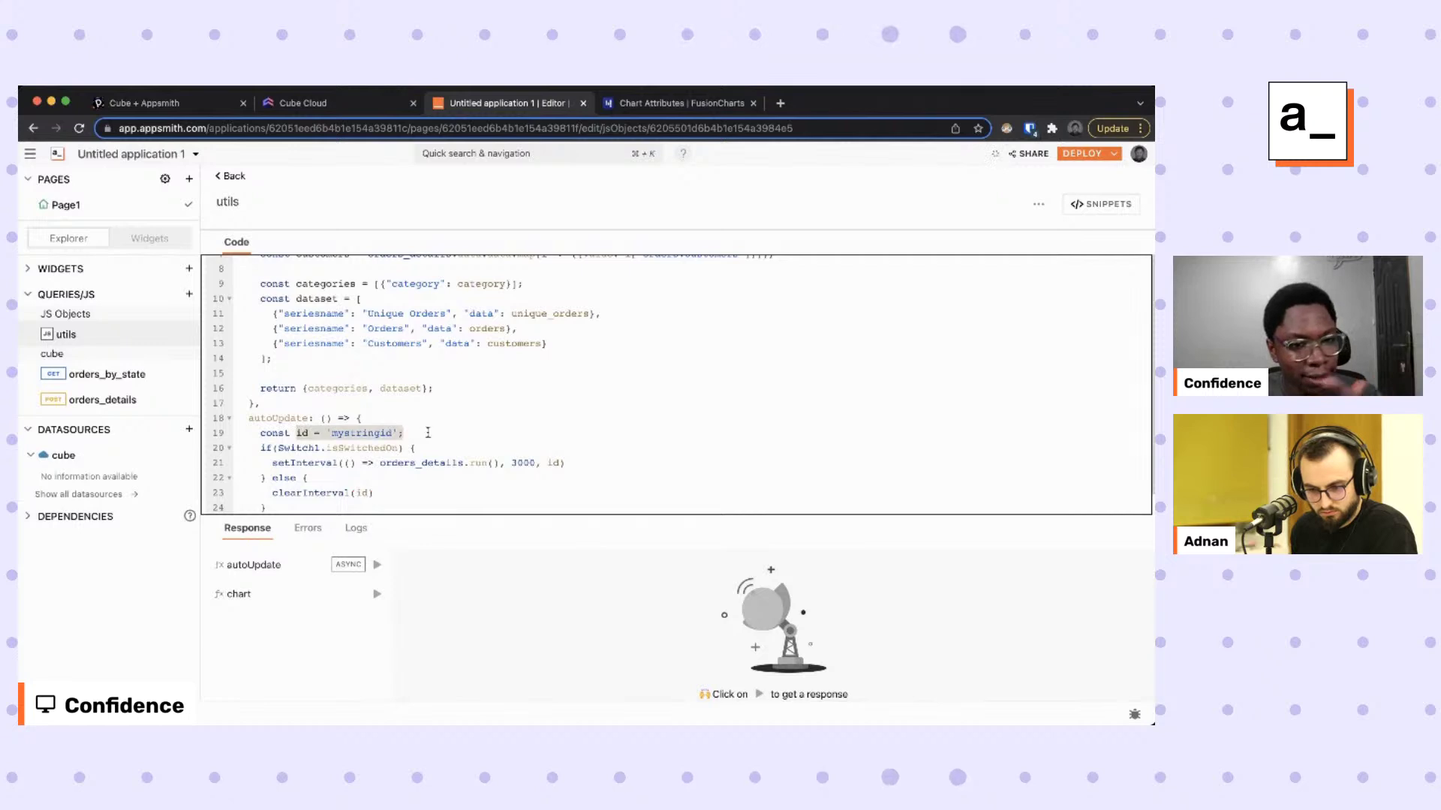
click(403, 491)
text(;)
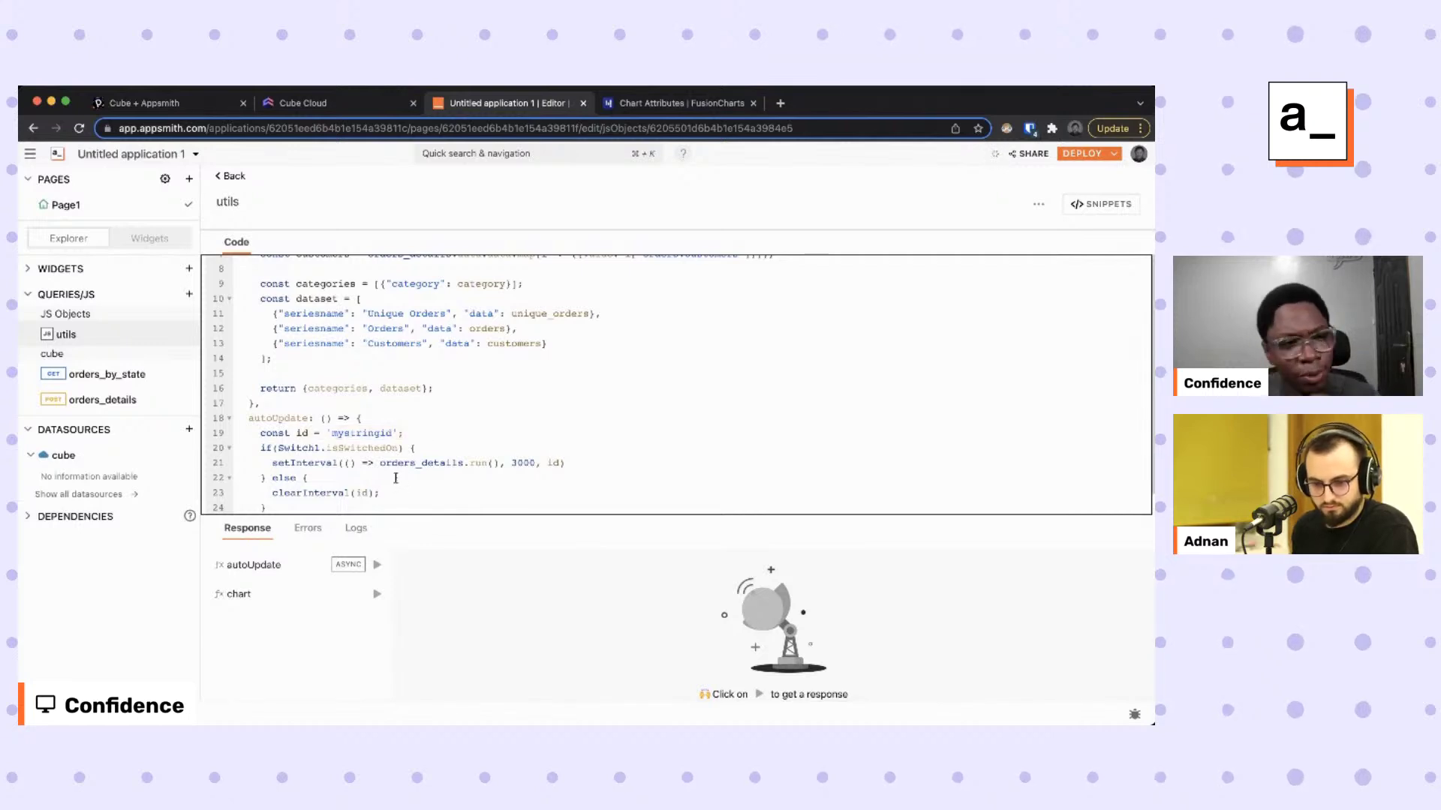
click(150, 238)
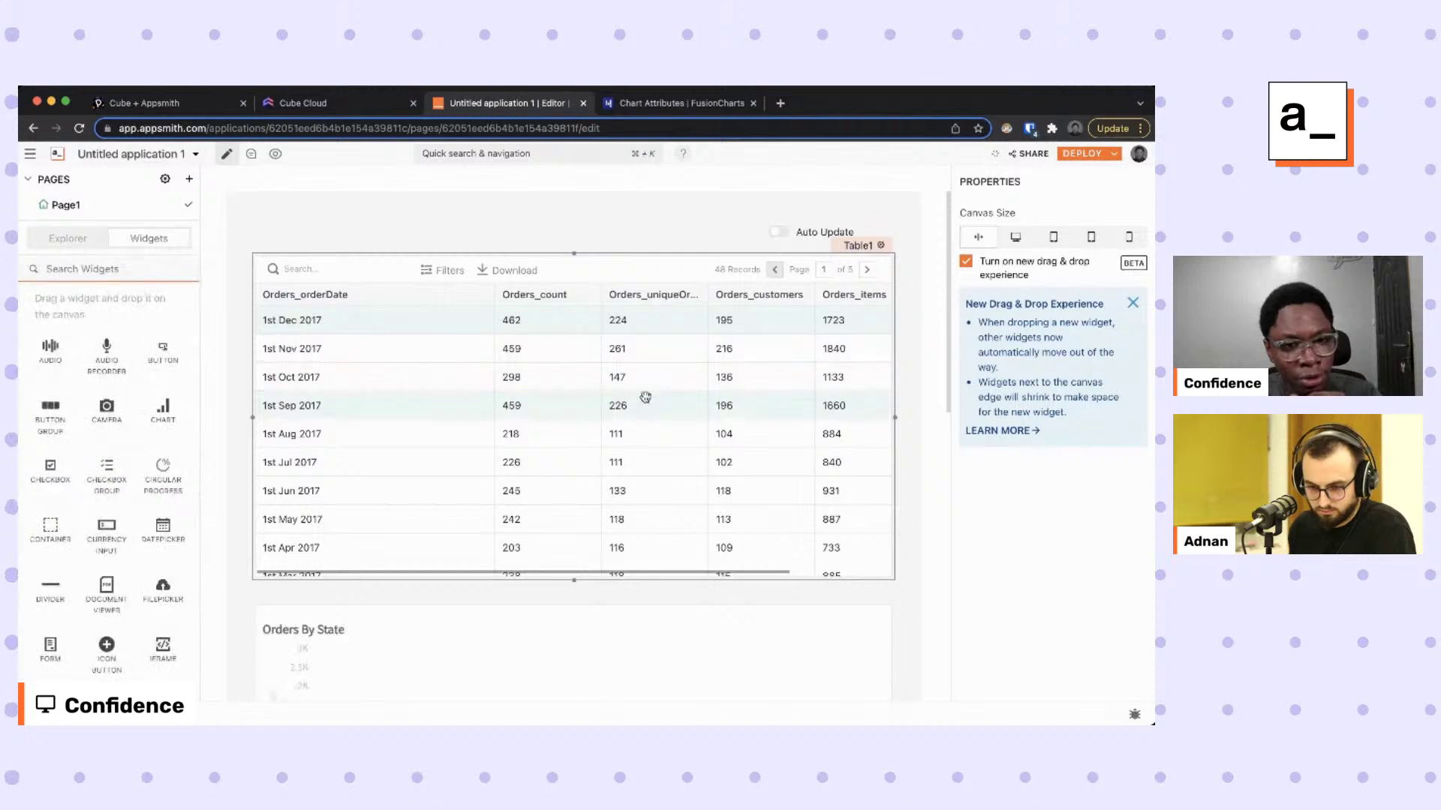
Set the Auto Update switch's onChange to run utils.autoUpdate(), then switch it on to test.
click(775, 237)
click(778, 237)
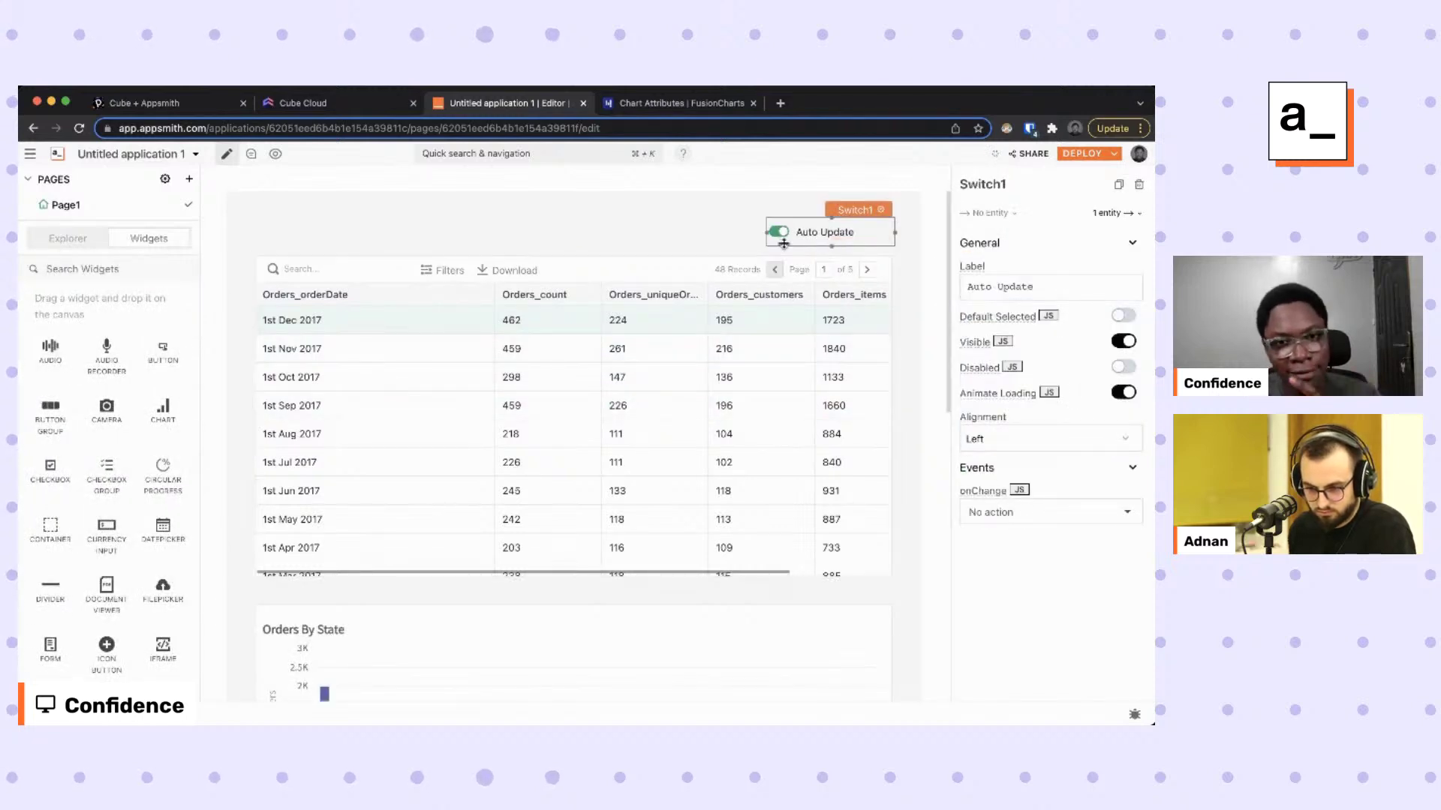
click(785, 239)
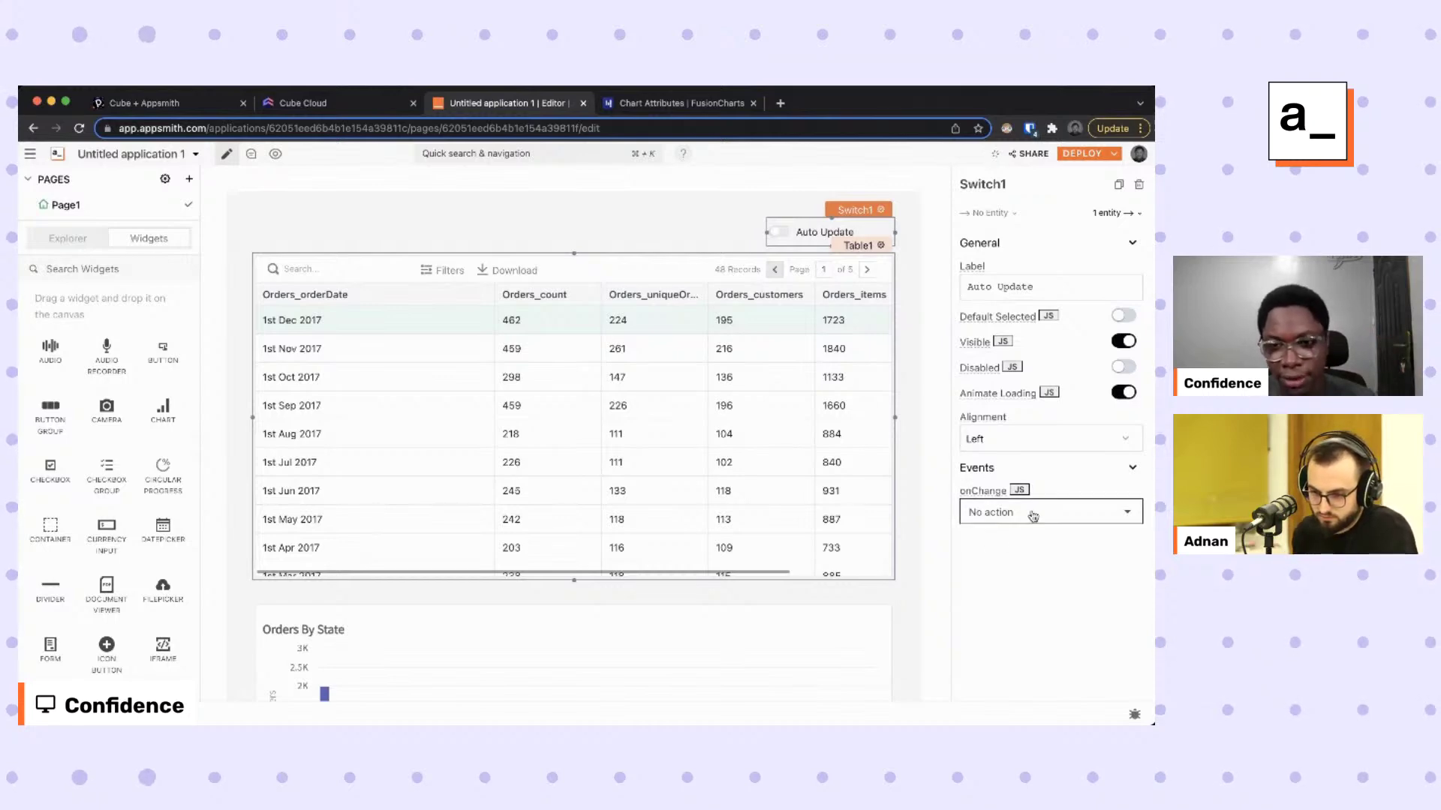
click(997, 516)
mouse_move(1059, 313)
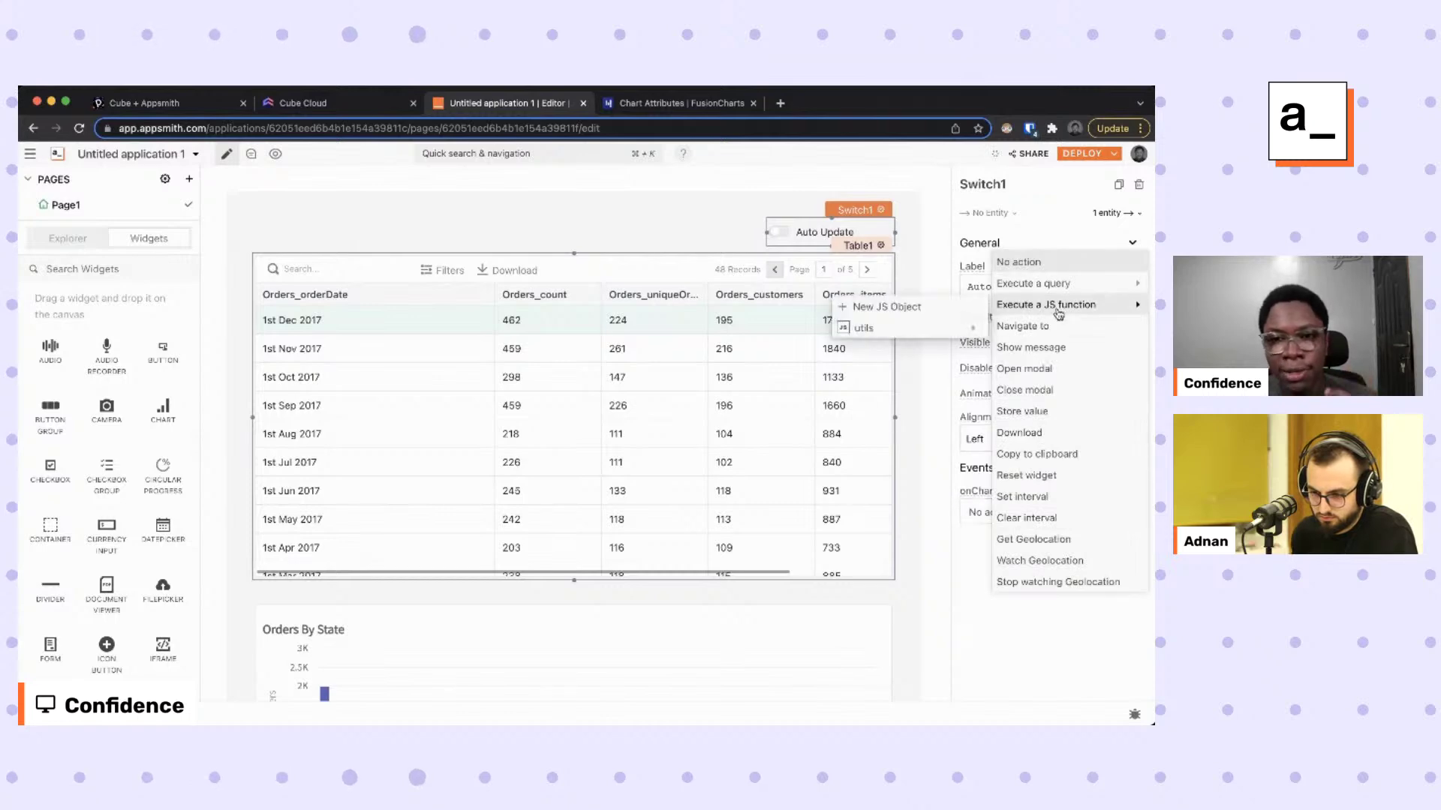
mouse_move(901, 329)
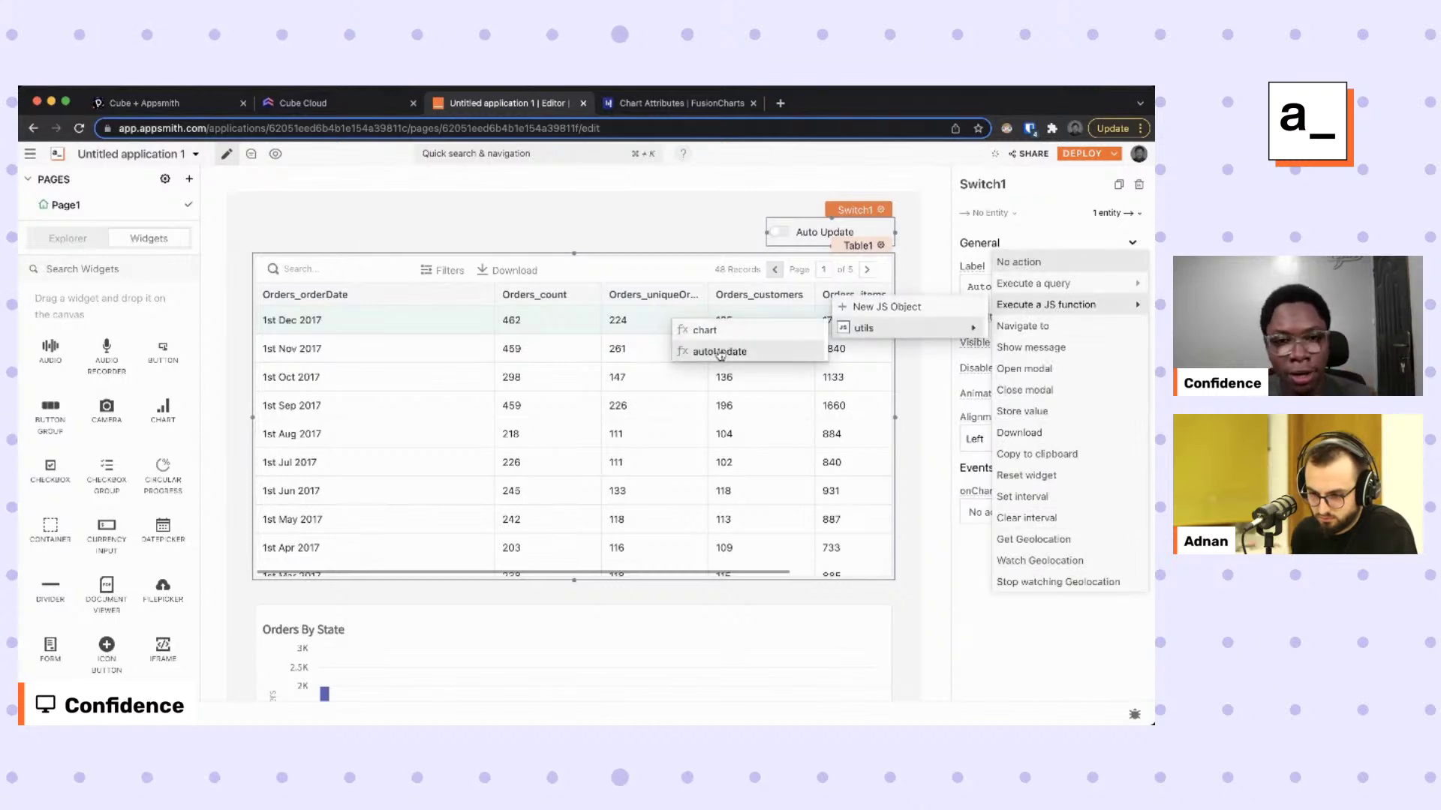
click(727, 349)
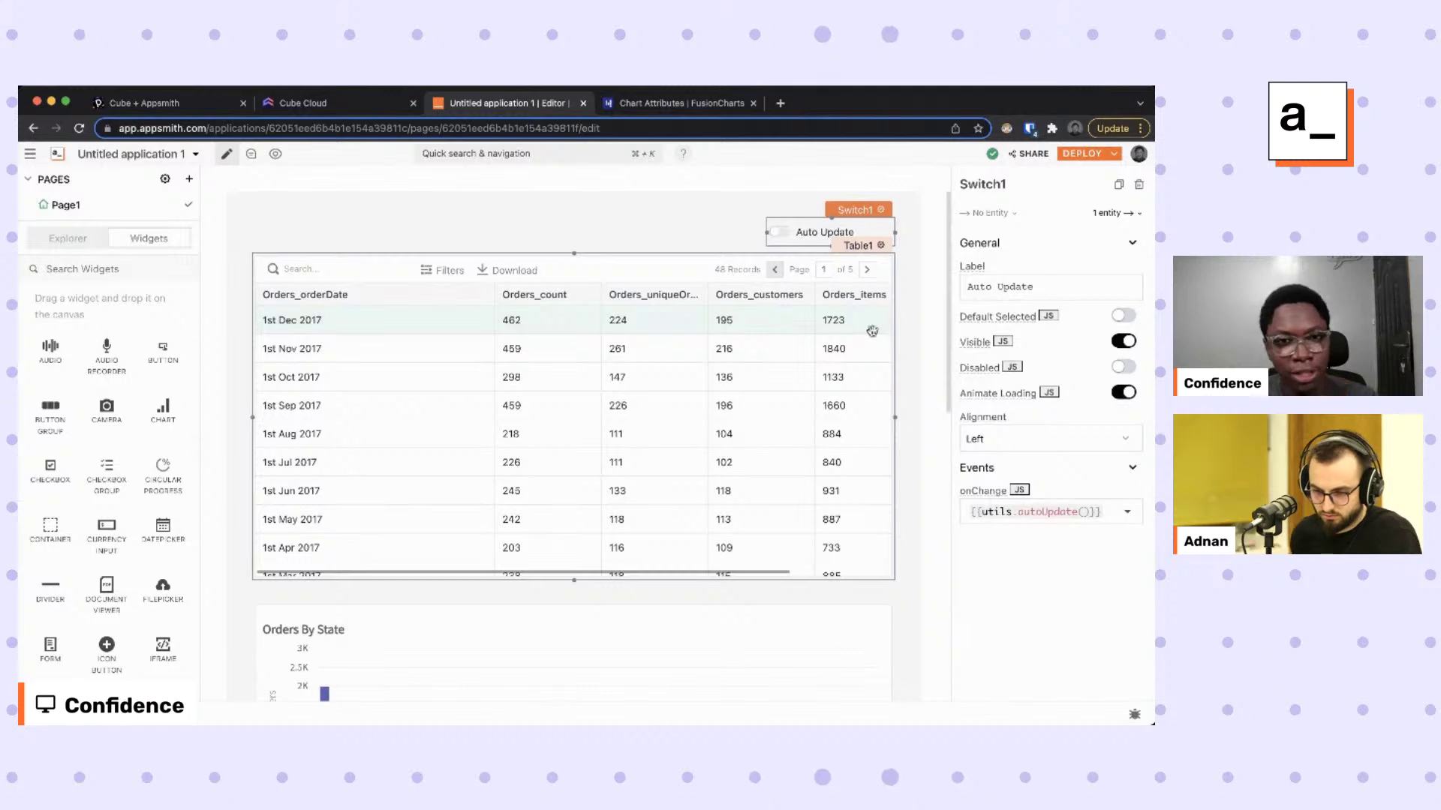
click(784, 233)
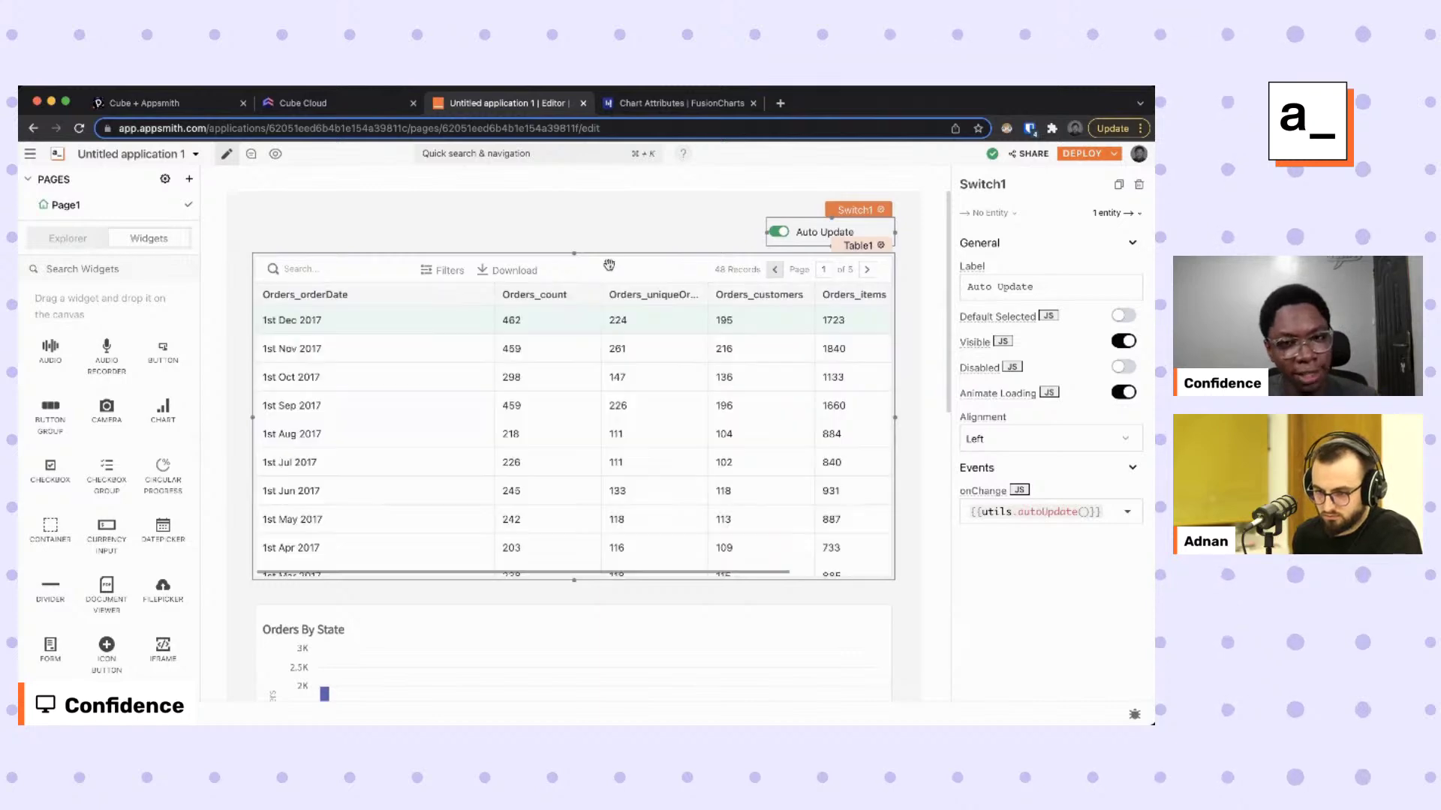
Turn off the orders table's loading animation and drop a Text widget above the table.
click(668, 264)
scroll(1021, 381, down, 5)
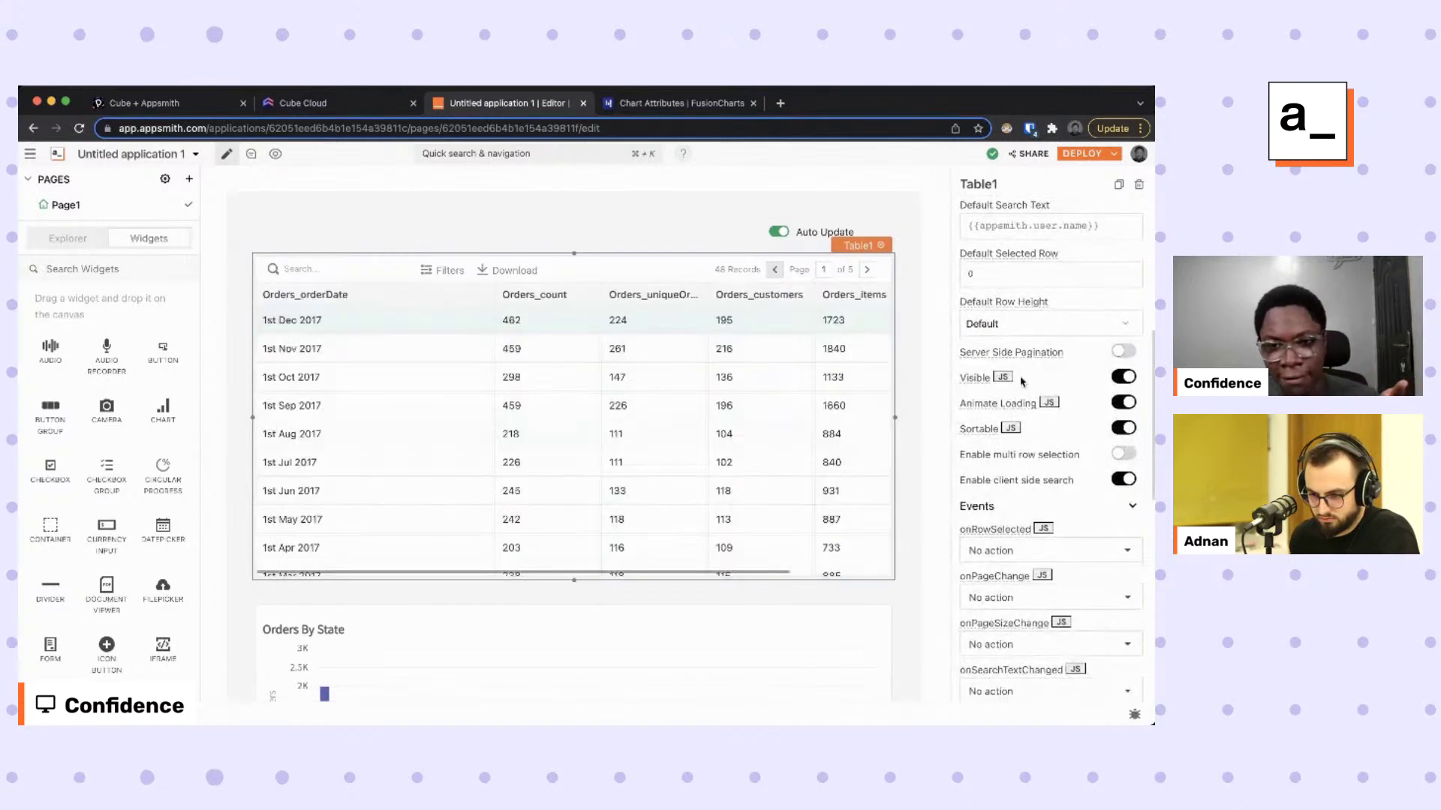
click(1125, 402)
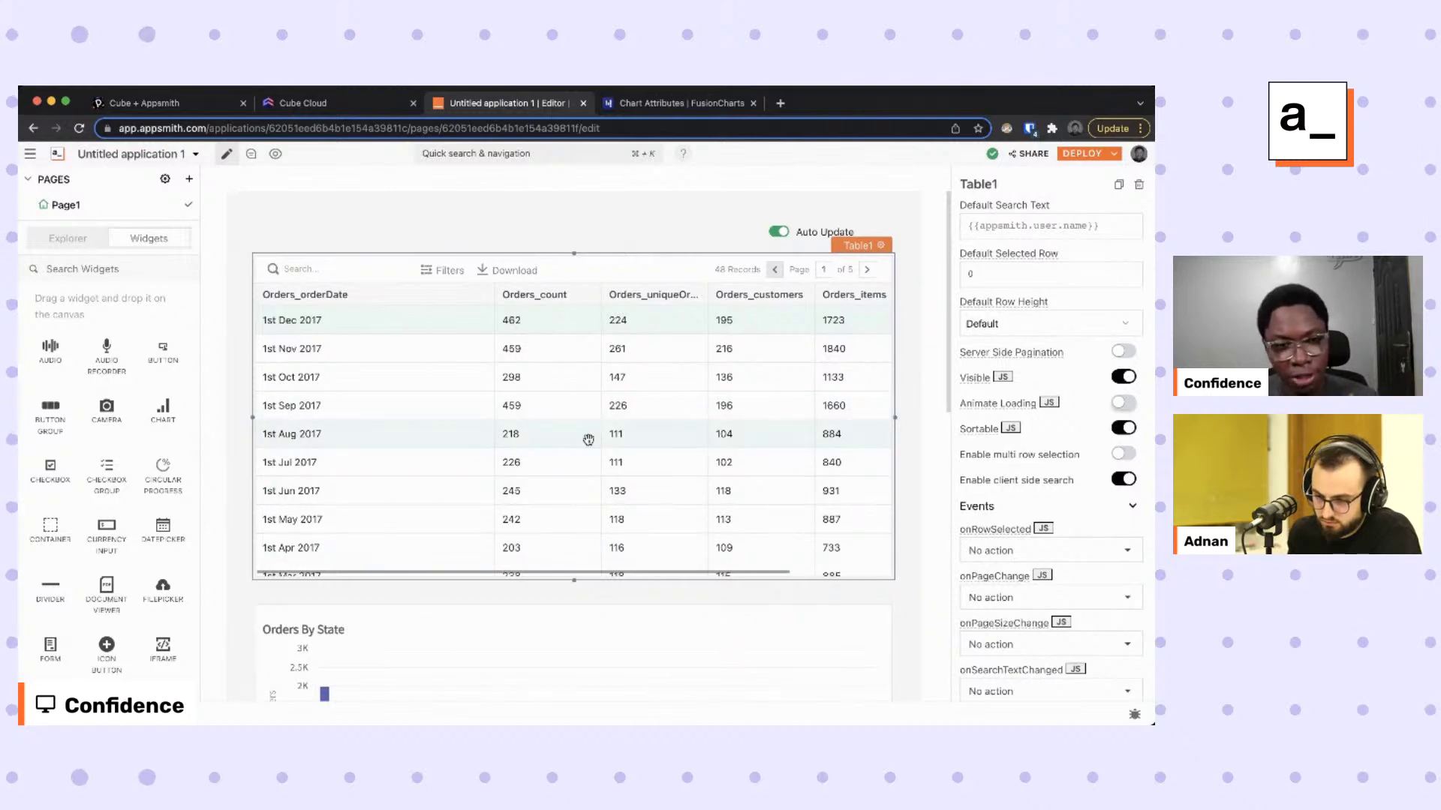
scroll(105, 487, down, 10)
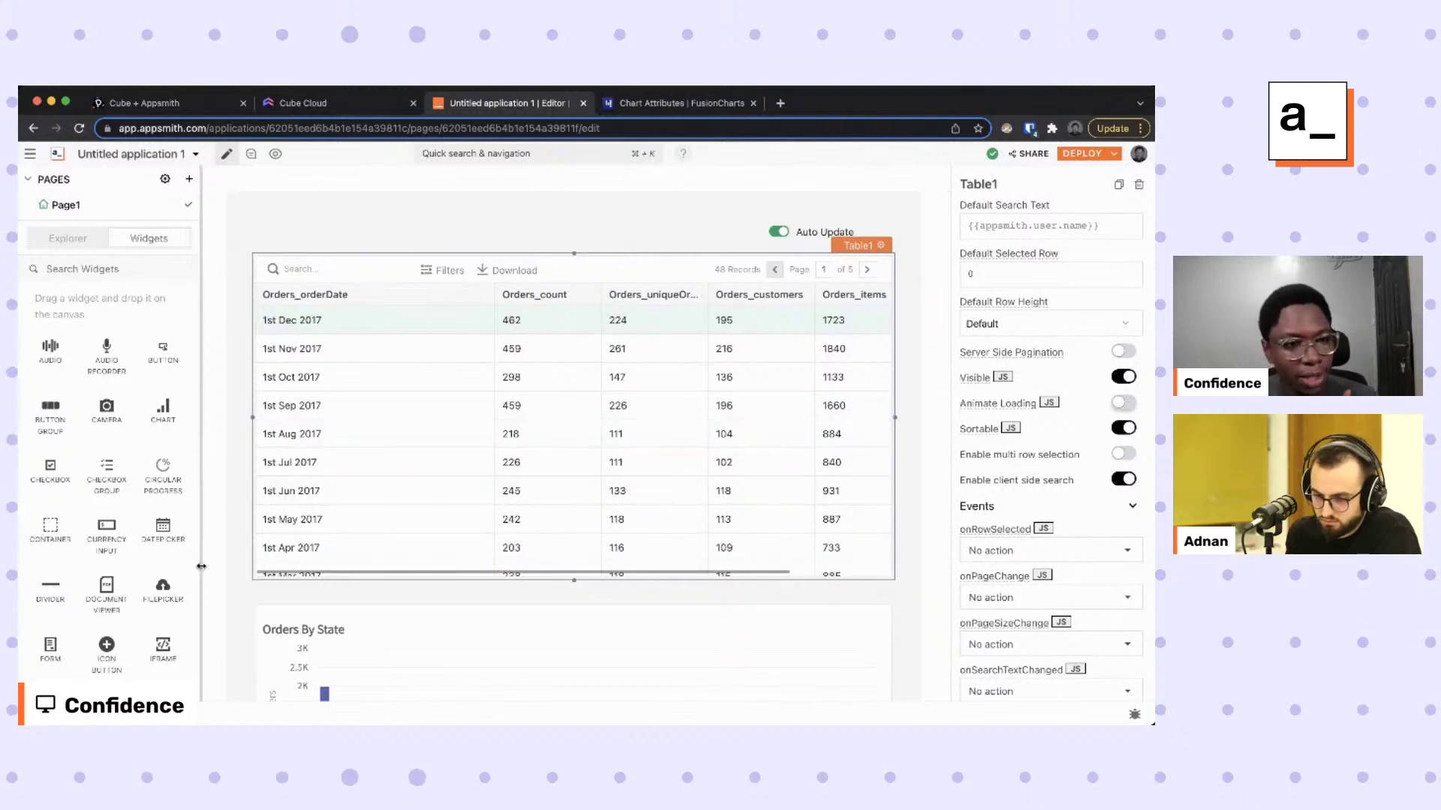
drag(163, 609, 492, 269)
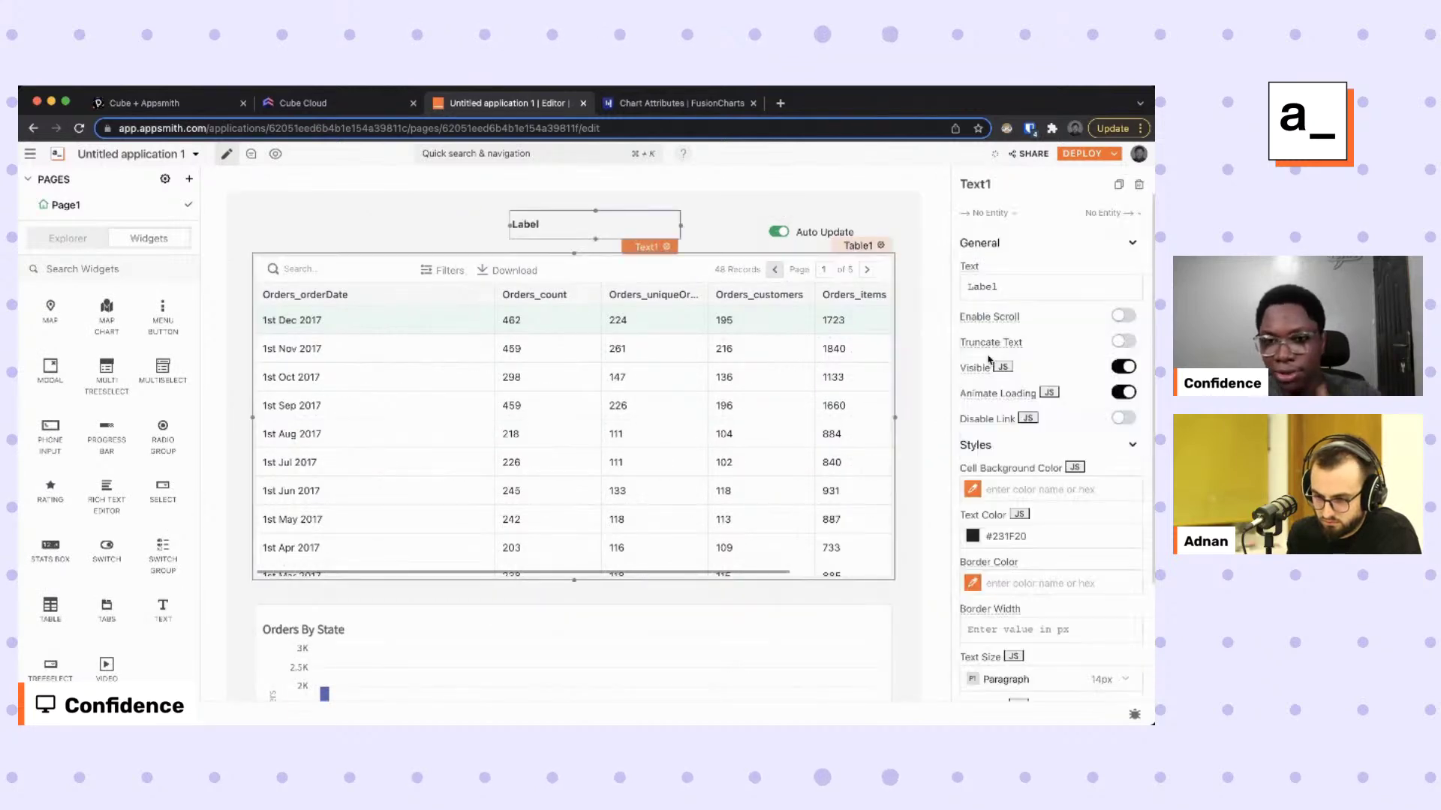
Make Text1 read 'Cube x Appsmith BI Tool', centred, non-bold, Heading 1, widened and shifted right.
click(1018, 288)
text(C)
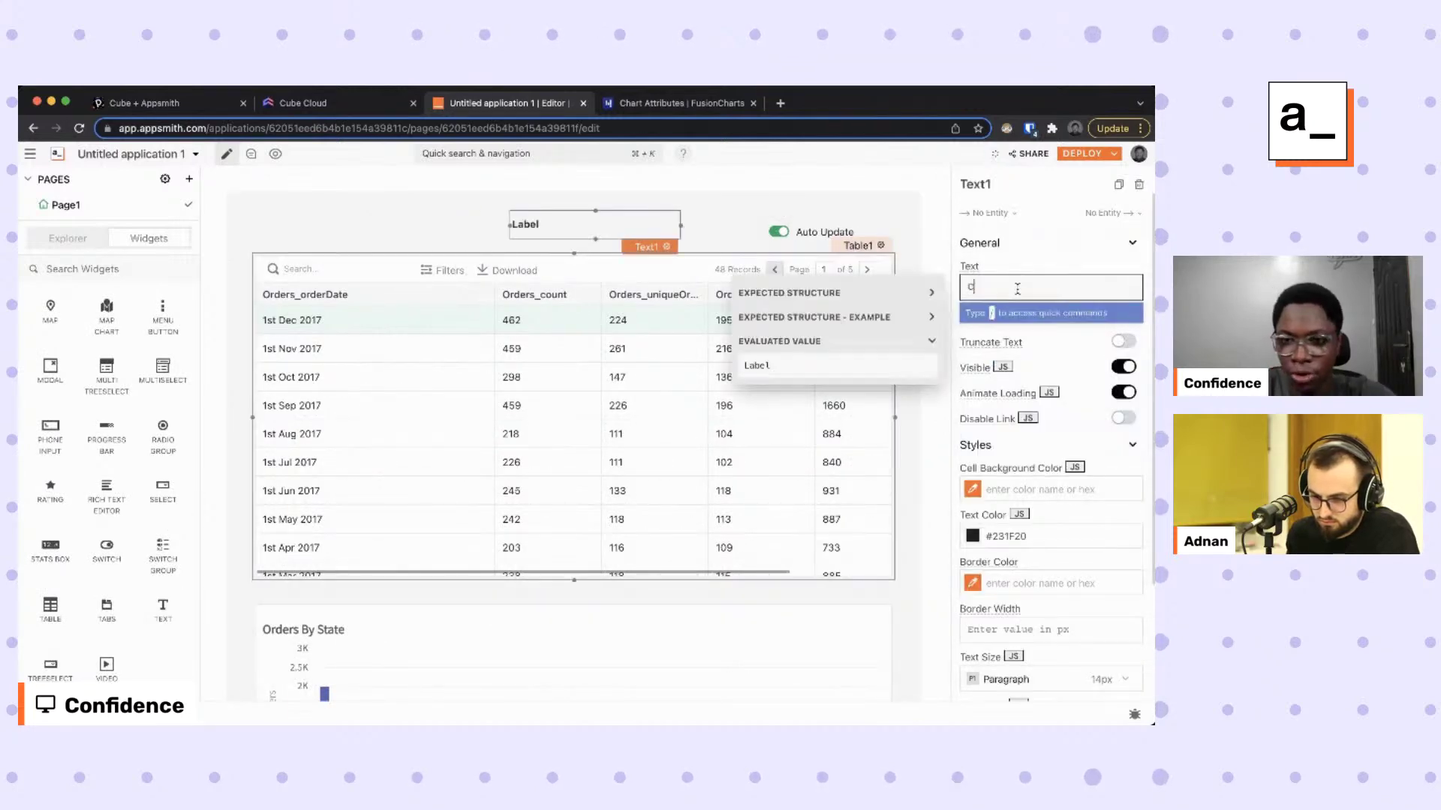
text(ube x)
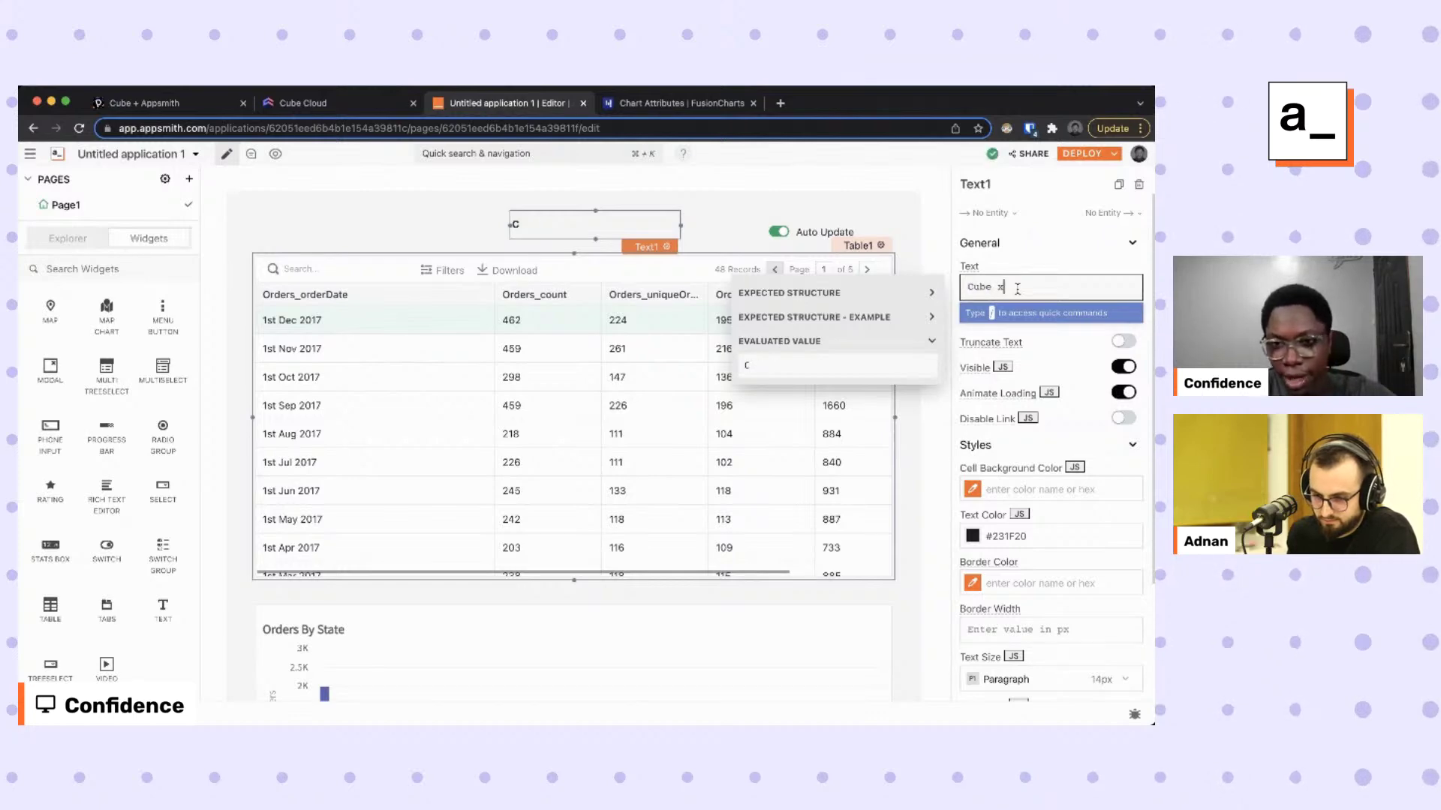
text( Appsmith BI )
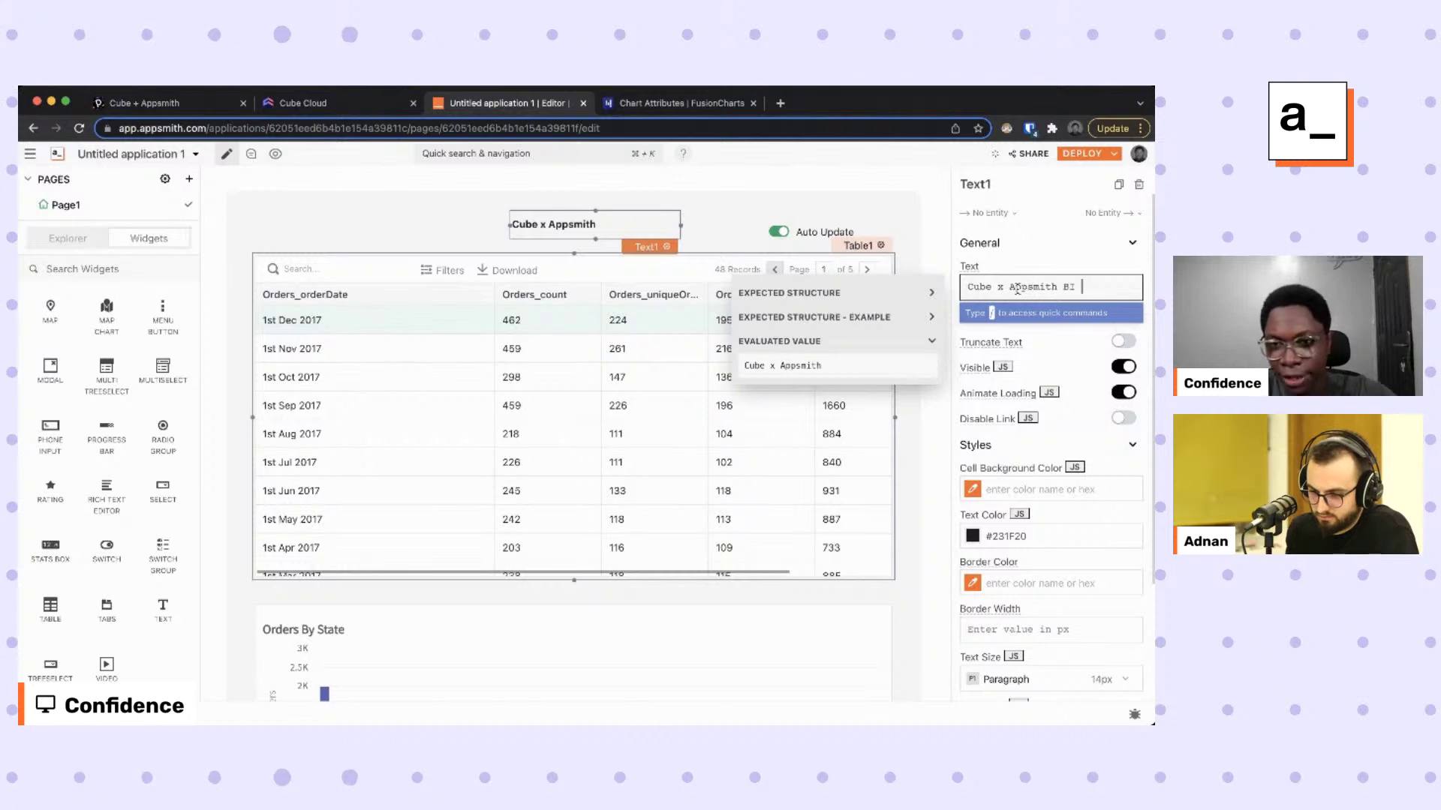
text(Tool)
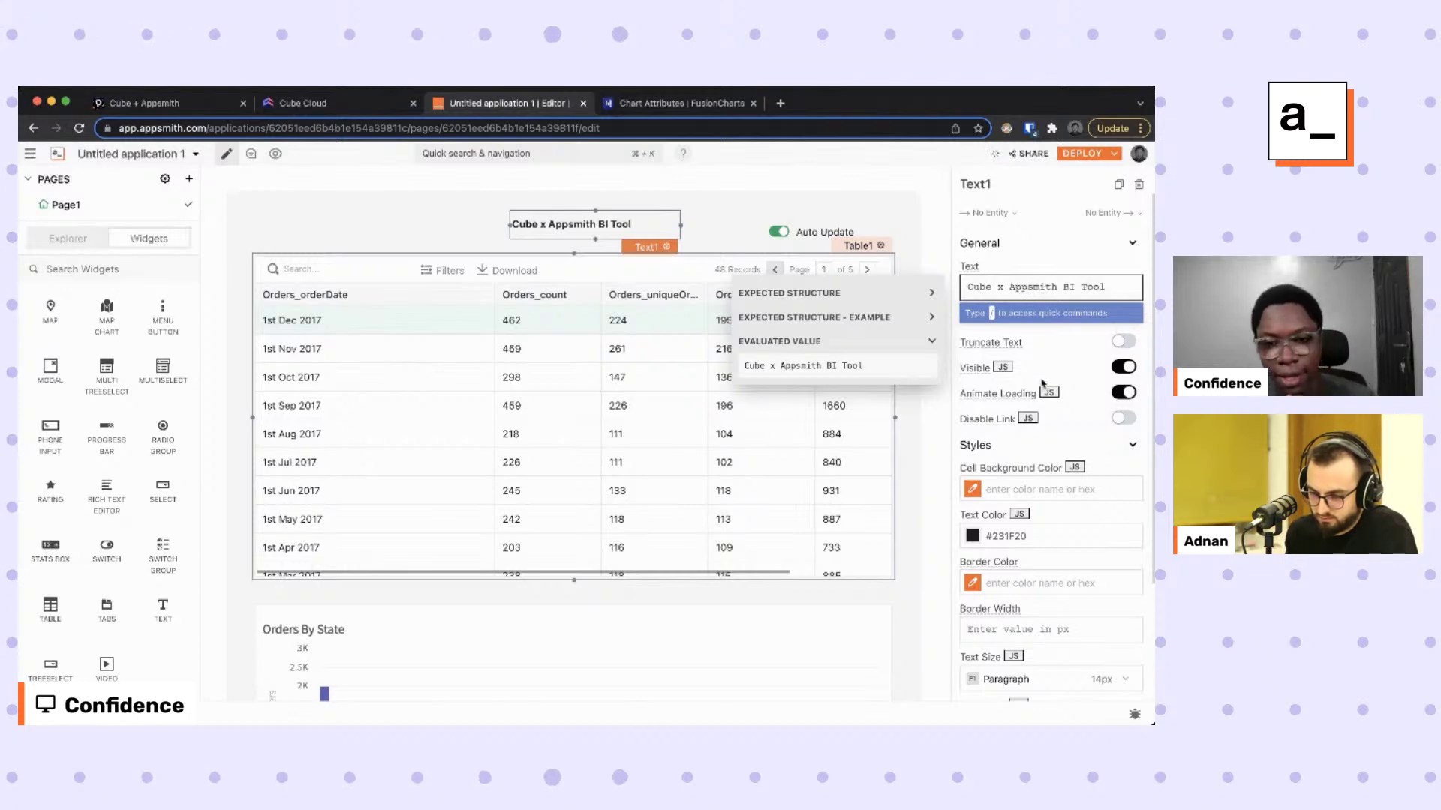
scroll(1047, 360, down, 2)
click(999, 618)
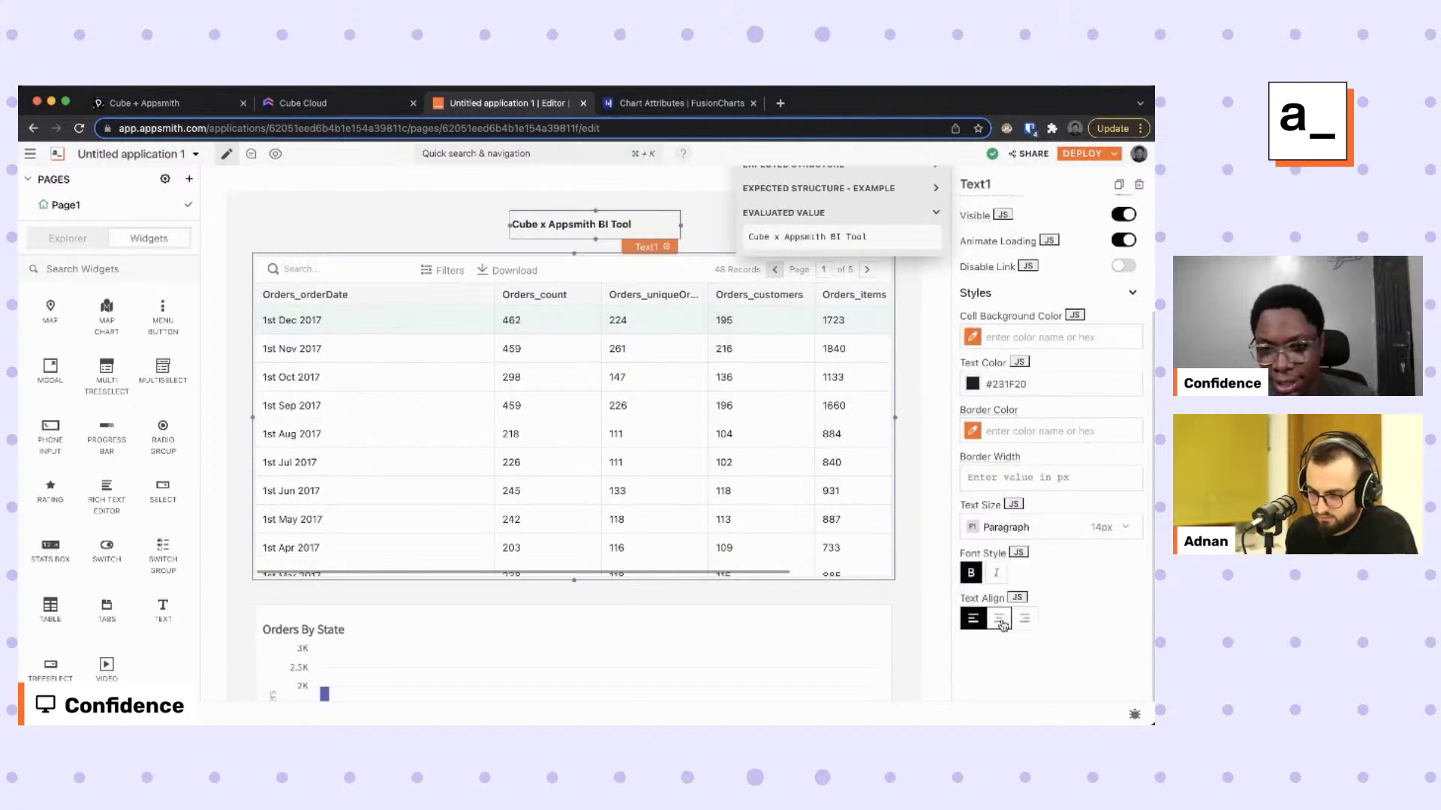
click(971, 572)
click(1005, 529)
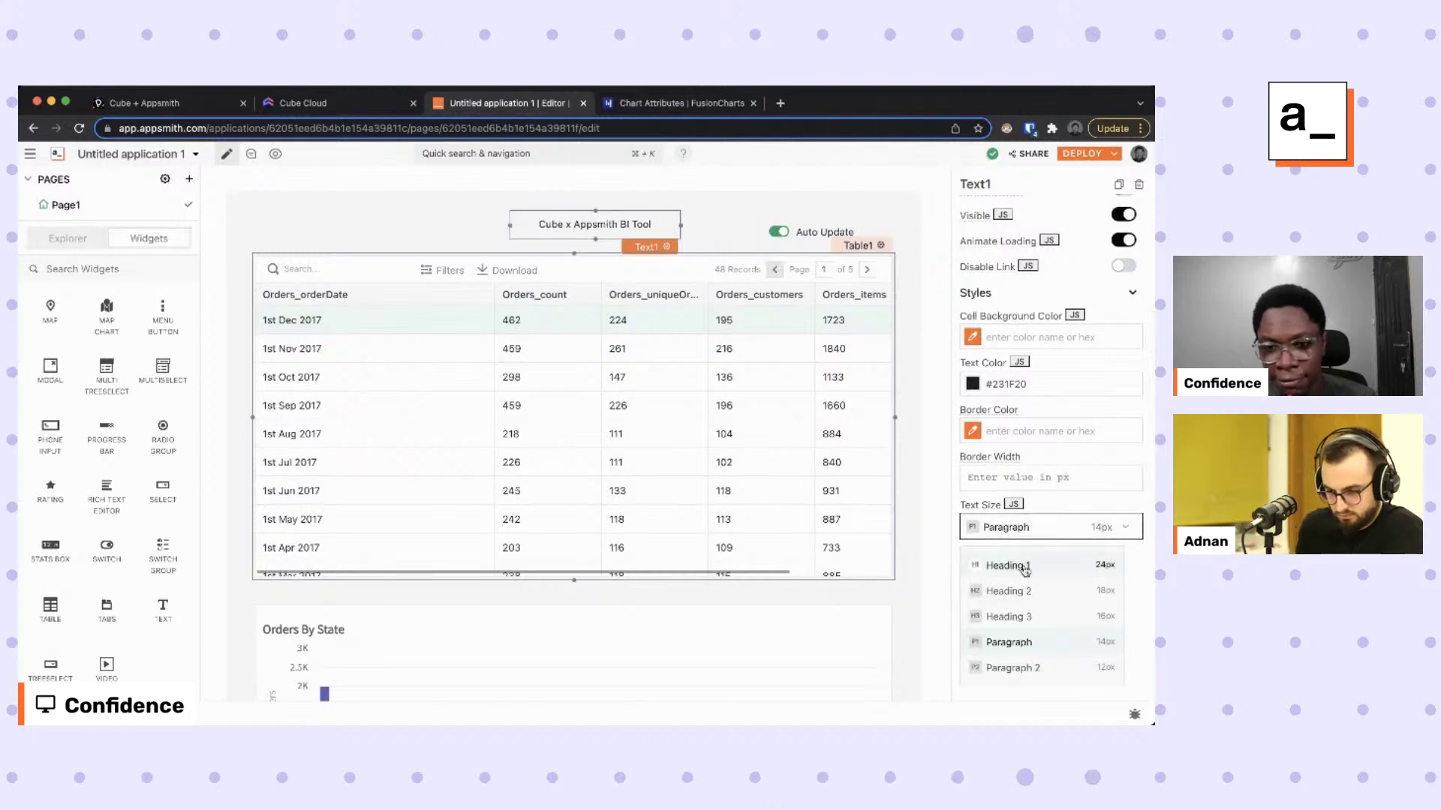
click(998, 563)
drag(513, 247, 466, 238)
drag(674, 226, 695, 226)
click(735, 223)
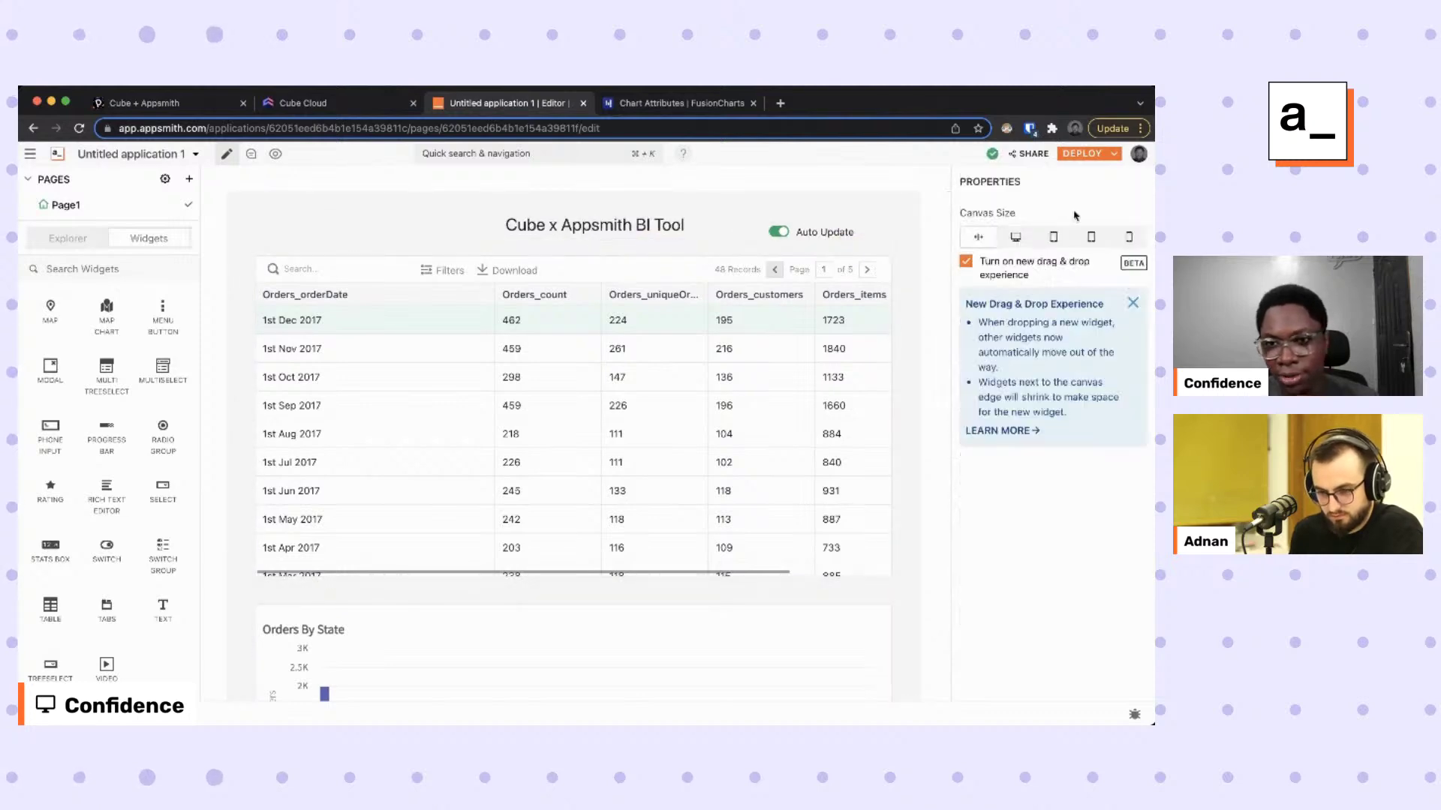
Deploy the app and scroll through the live title, orders table and charts.
click(1082, 153)
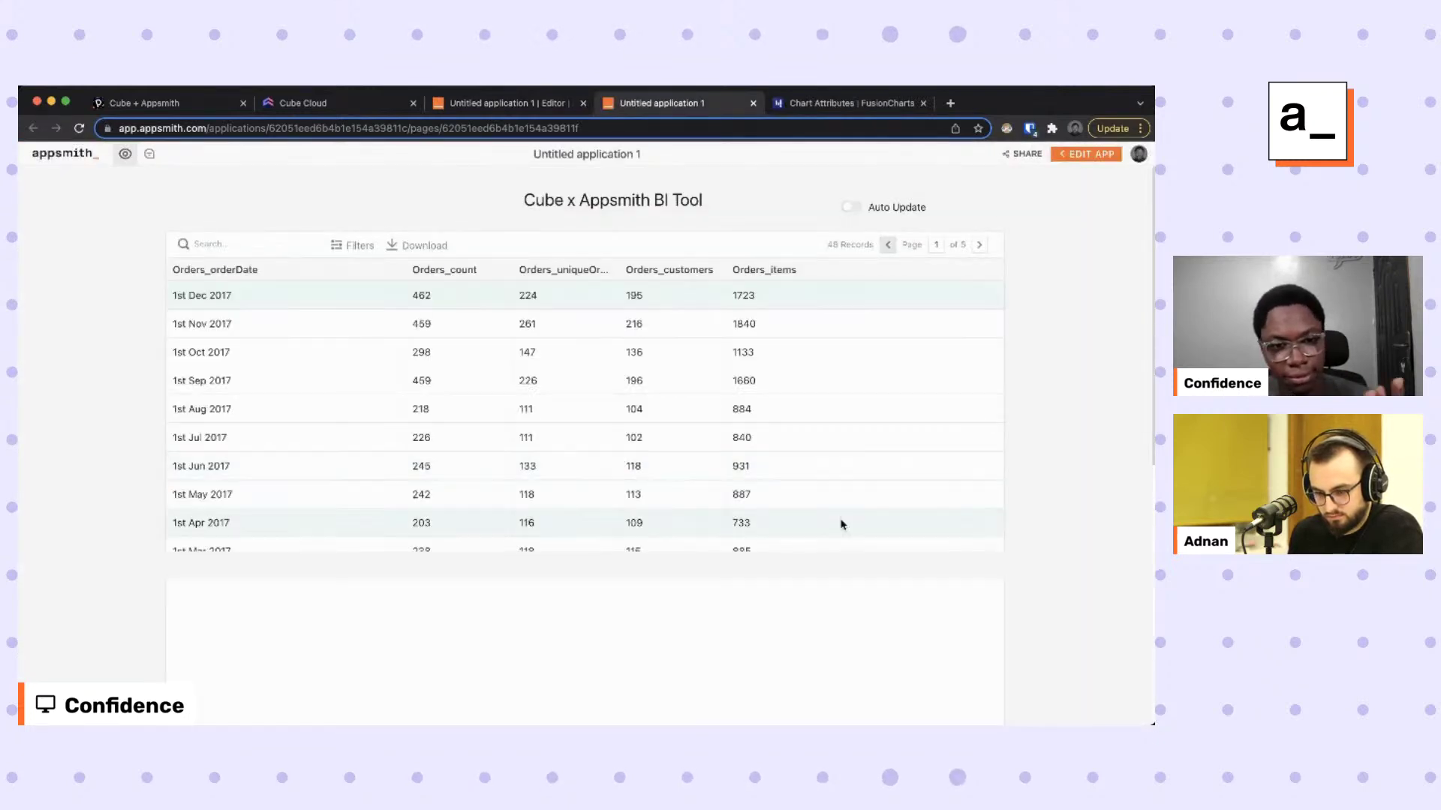
scroll(626, 517, down, 2)
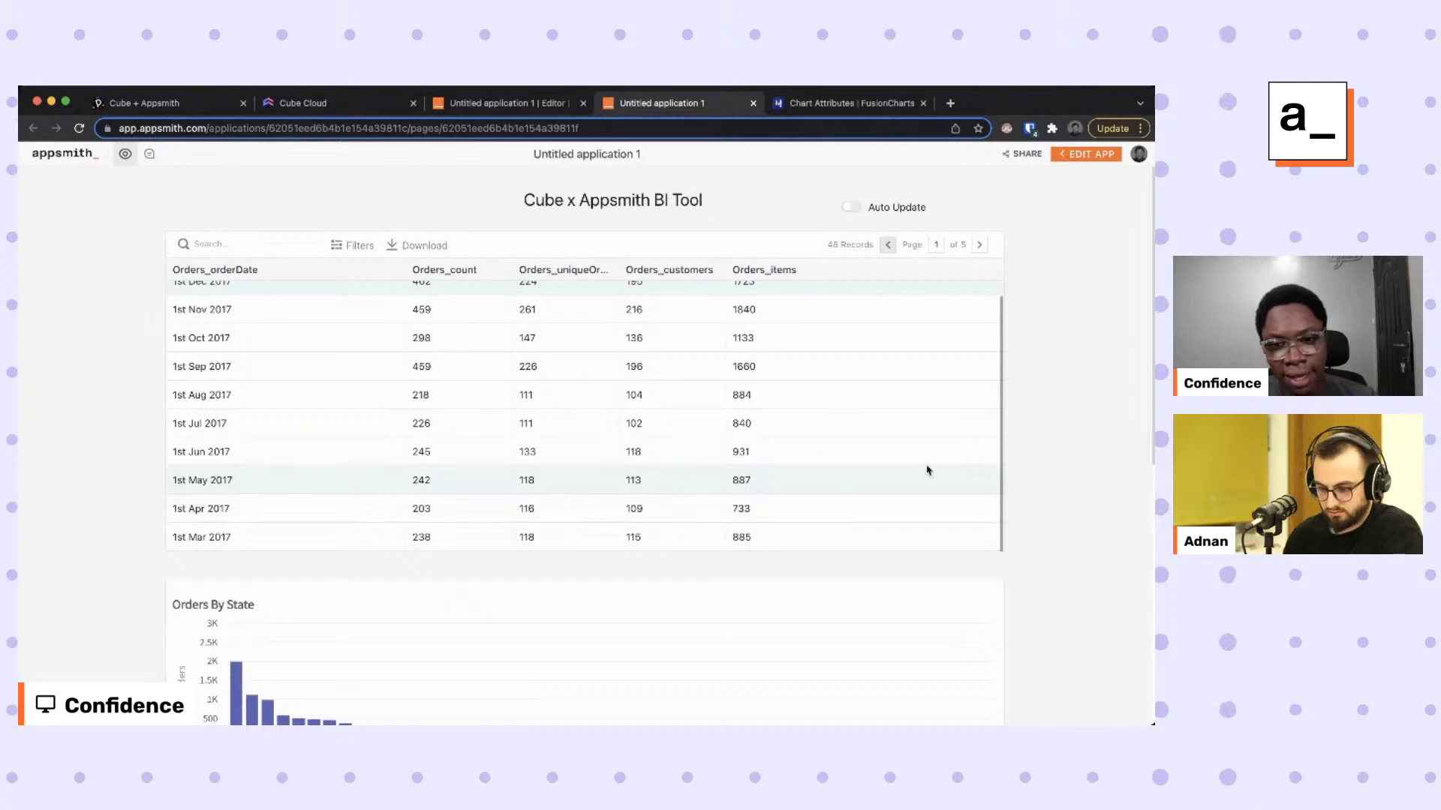
scroll(1052, 443, down, 5)
scroll(1039, 473, down, 2)
scroll(1028, 496, up, 8)
scroll(1029, 498, down, 8)
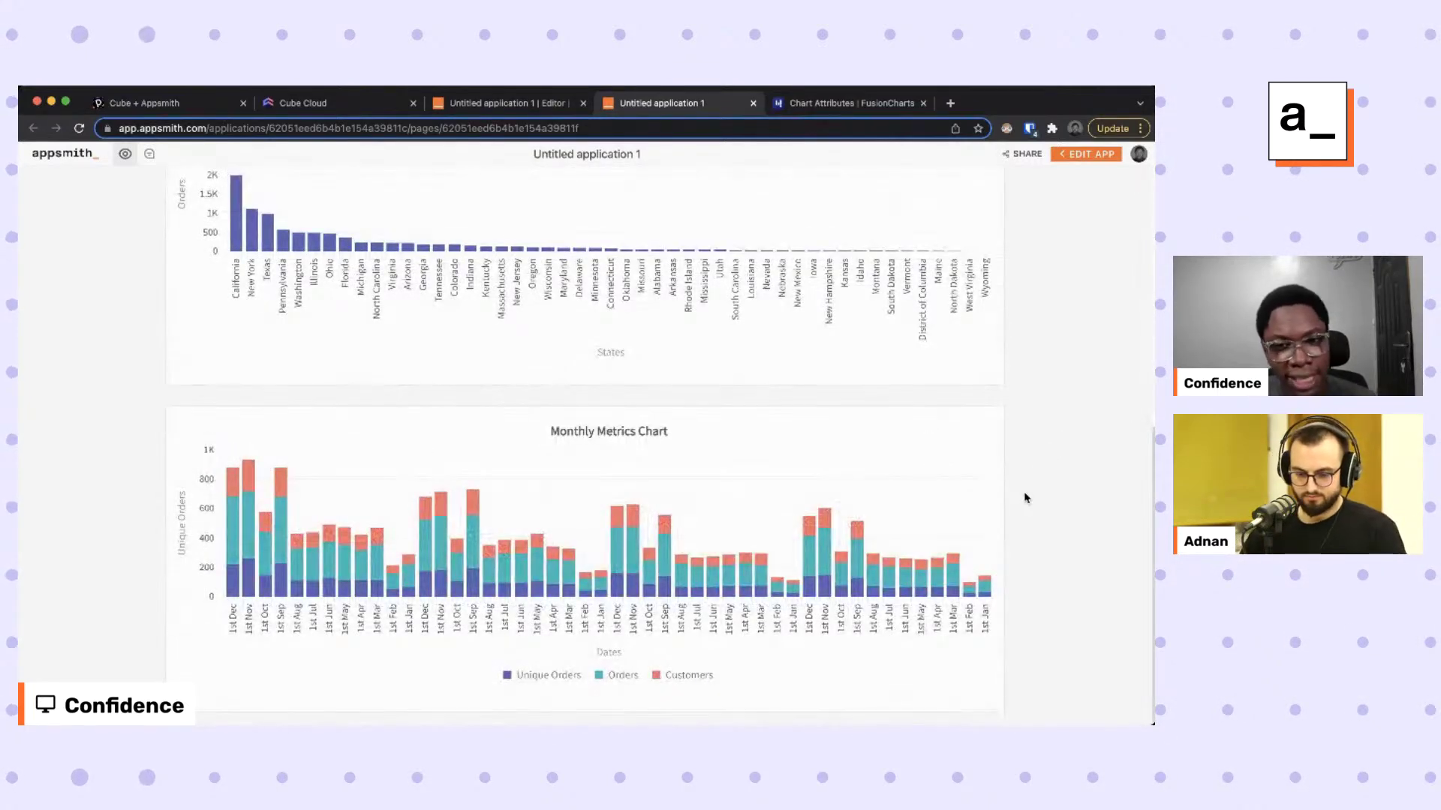
scroll(1026, 499, up, 8)
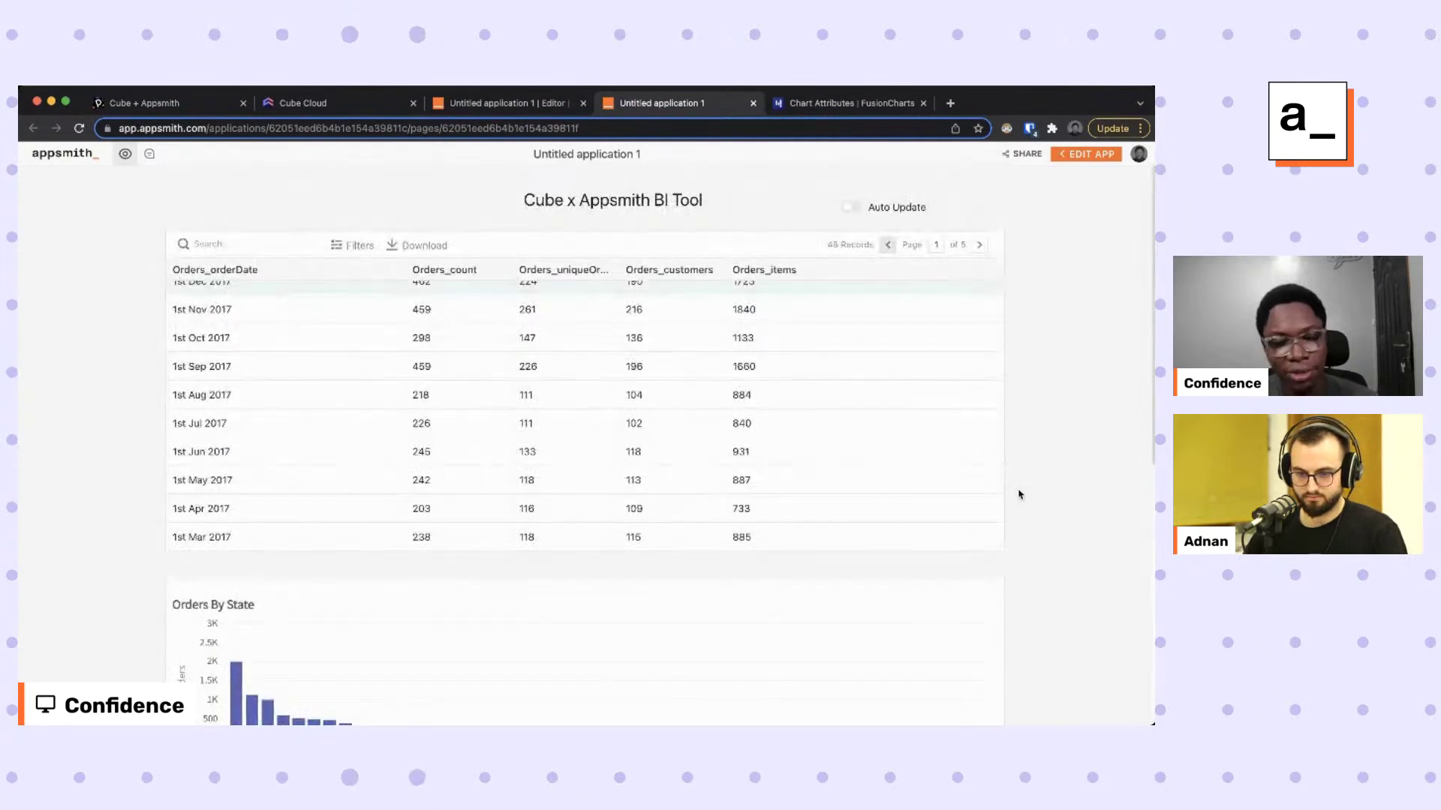
scroll(971, 486, up, 1)
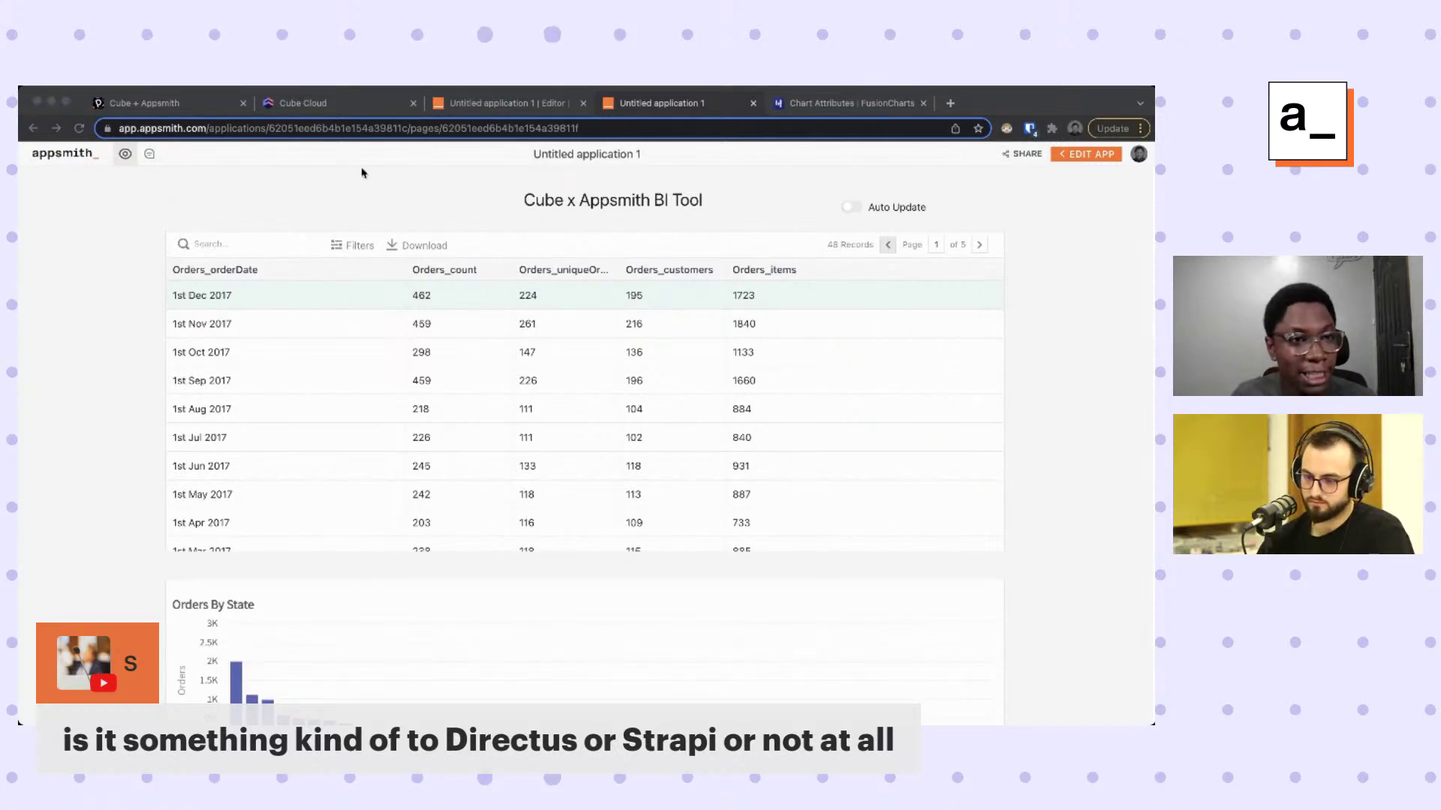
Switch from the deployed app to the Q&A slides, then to the Cube Cloud Playground.
click(150, 103)
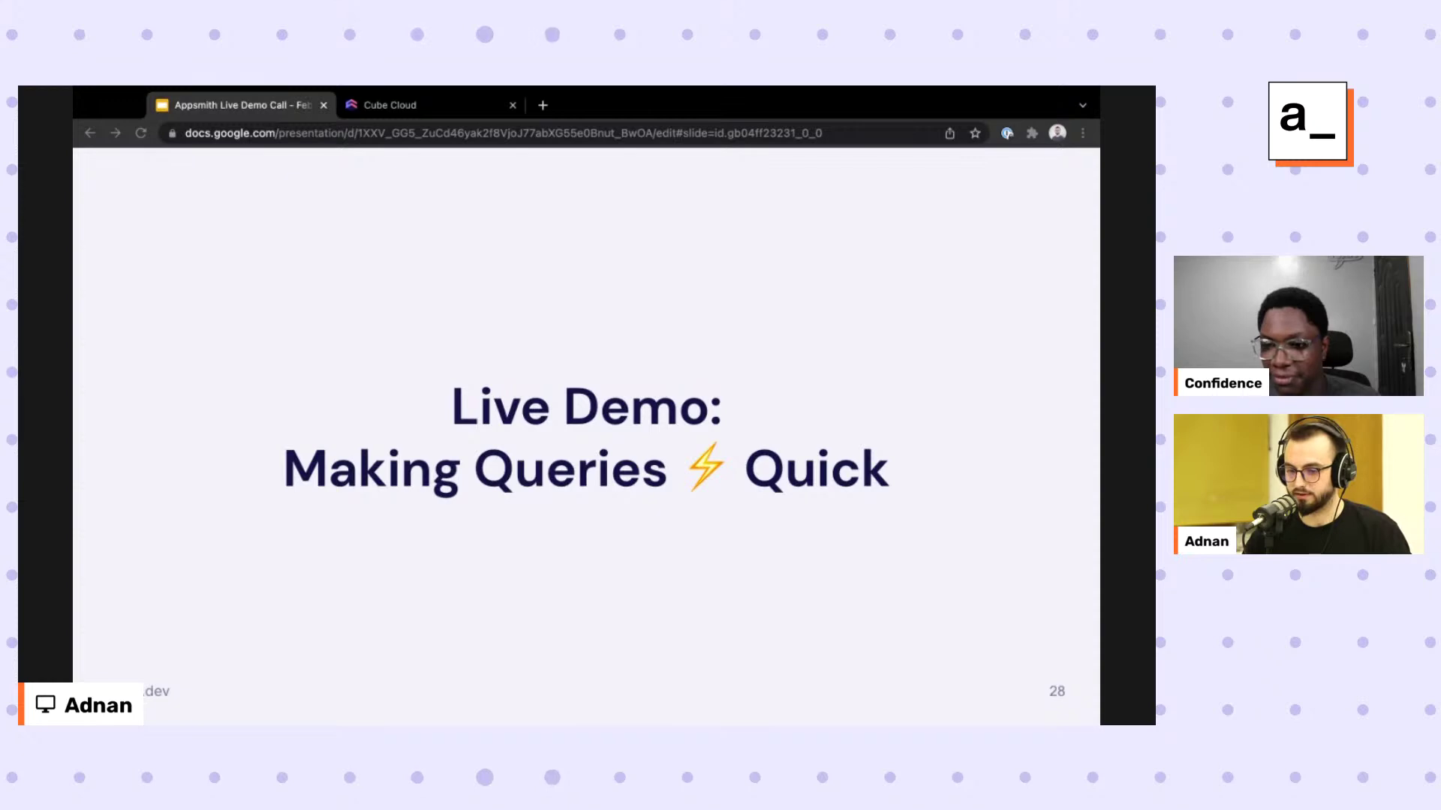
key(ctrl+Tab)
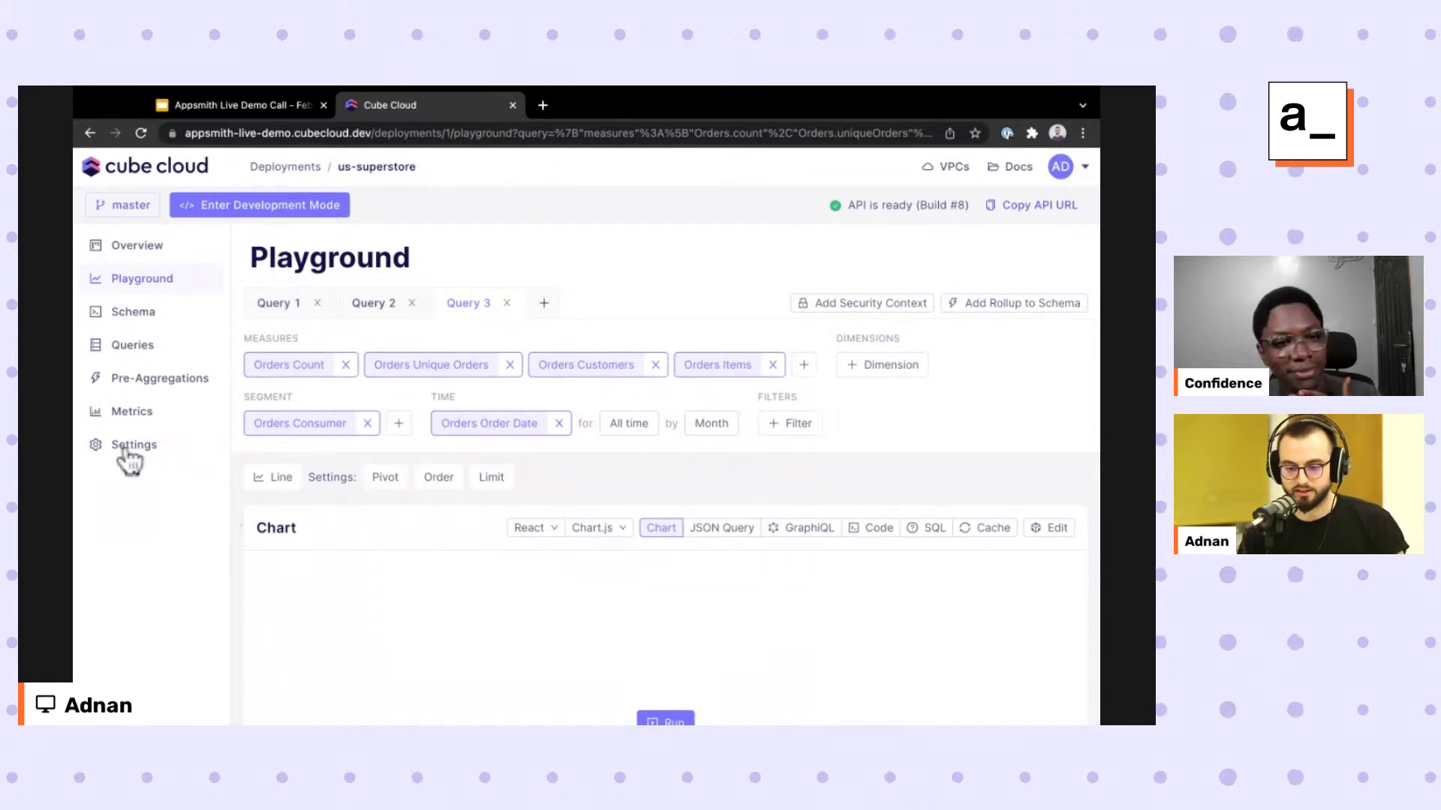
Remove the Orders Consumer segment from Query 3 and display the results as a bar chart.
click(367, 424)
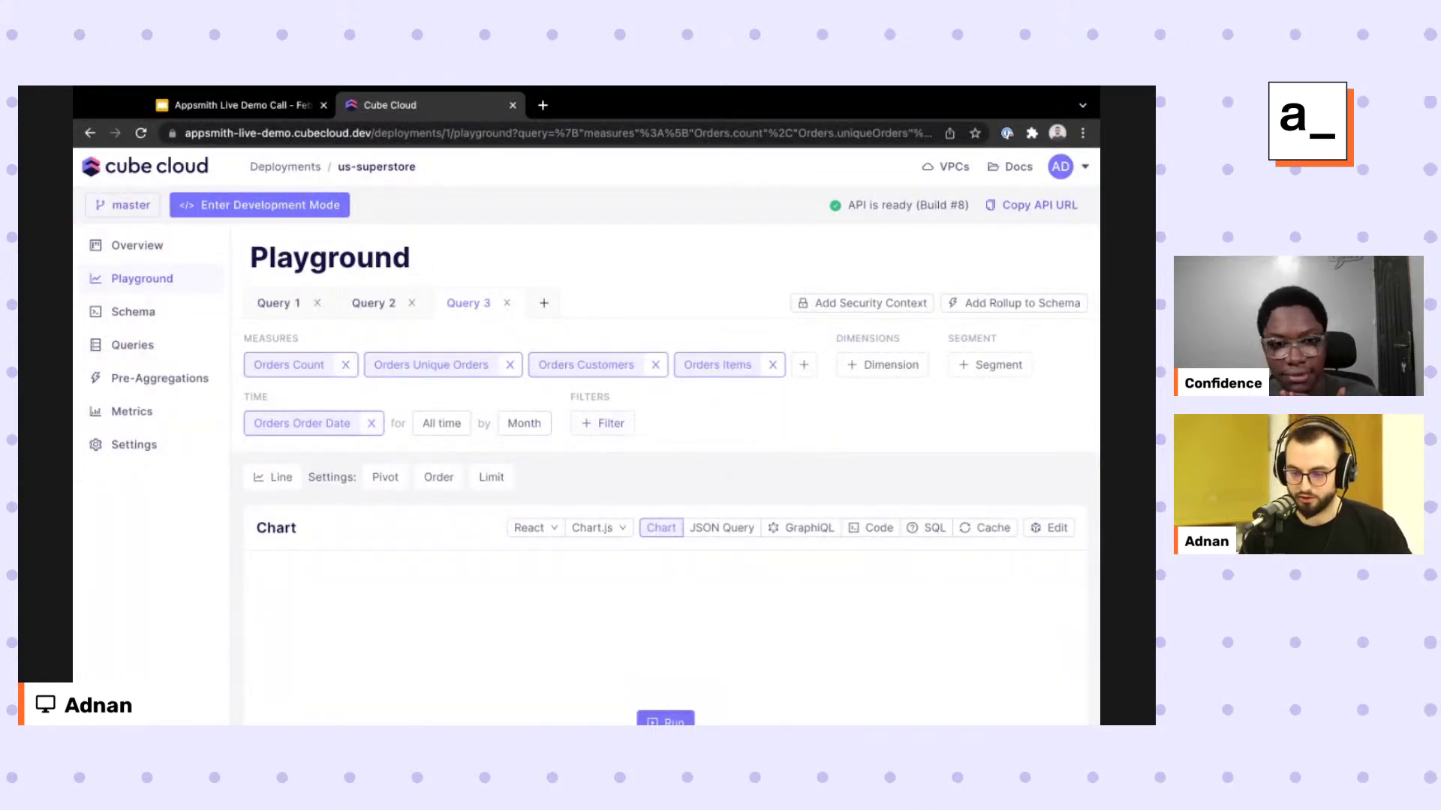
scroll(593, 436, down, 2)
click(273, 358)
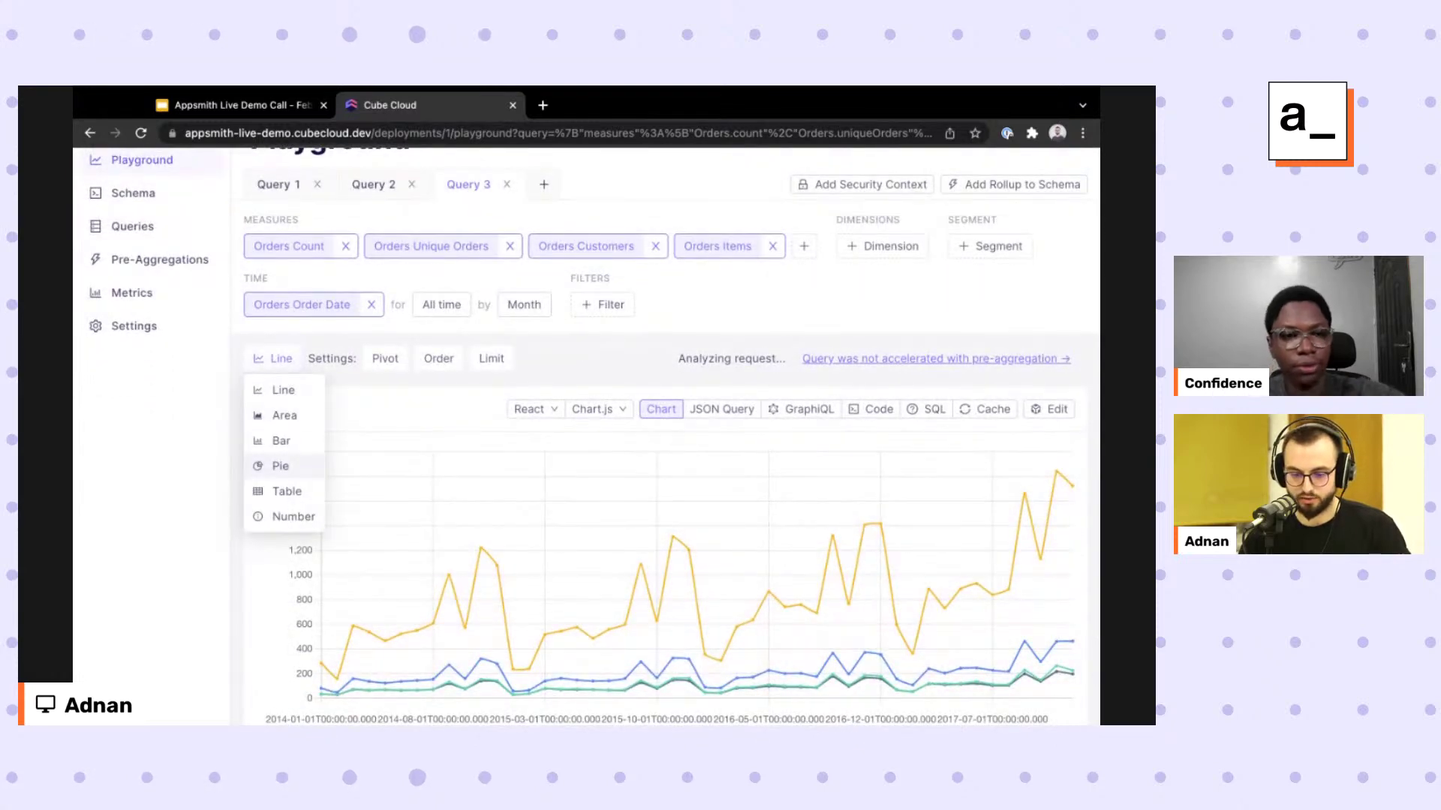
click(280, 440)
scroll(735, 518, down, 1)
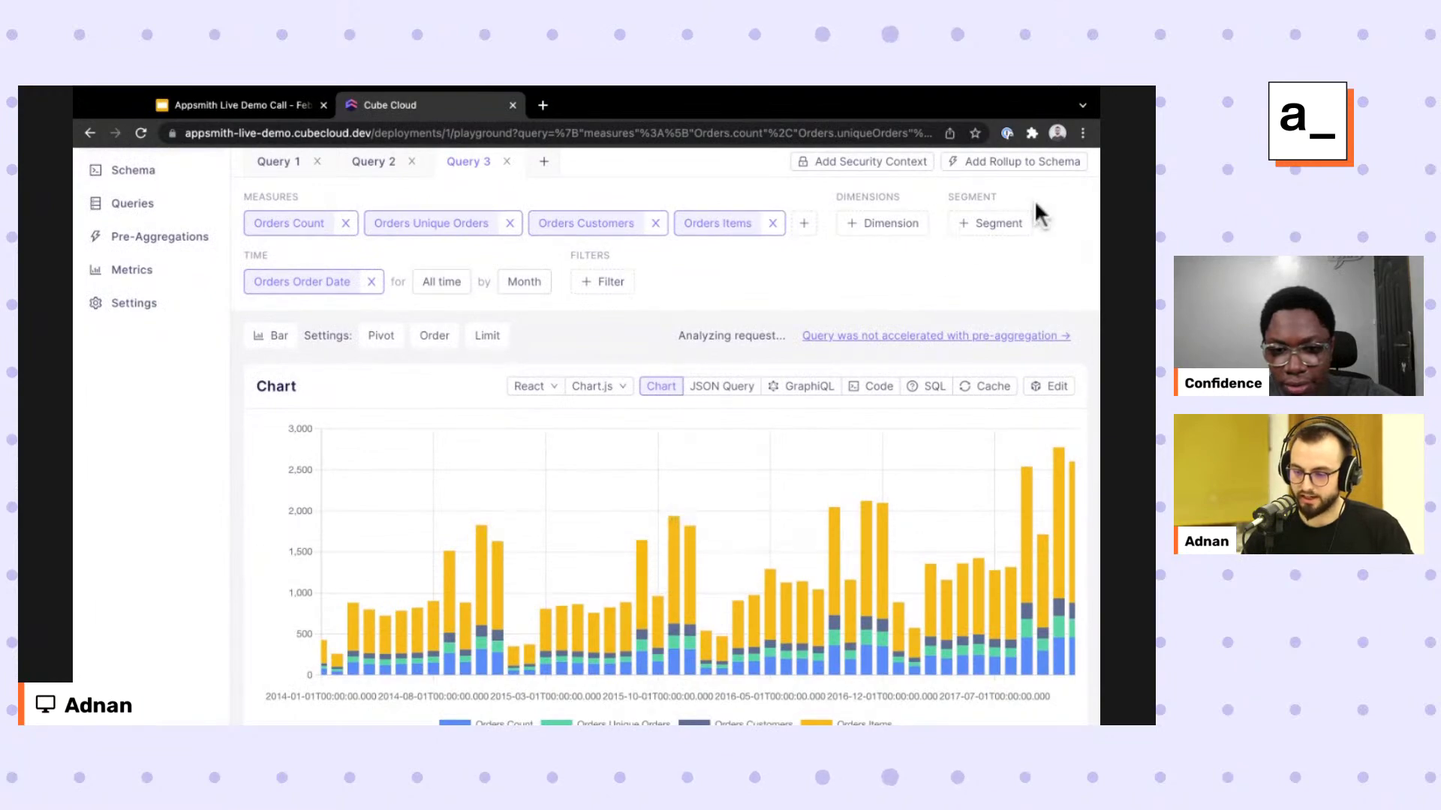
Review the Add Rollup to Schema designer for this query, then close it.
click(1015, 161)
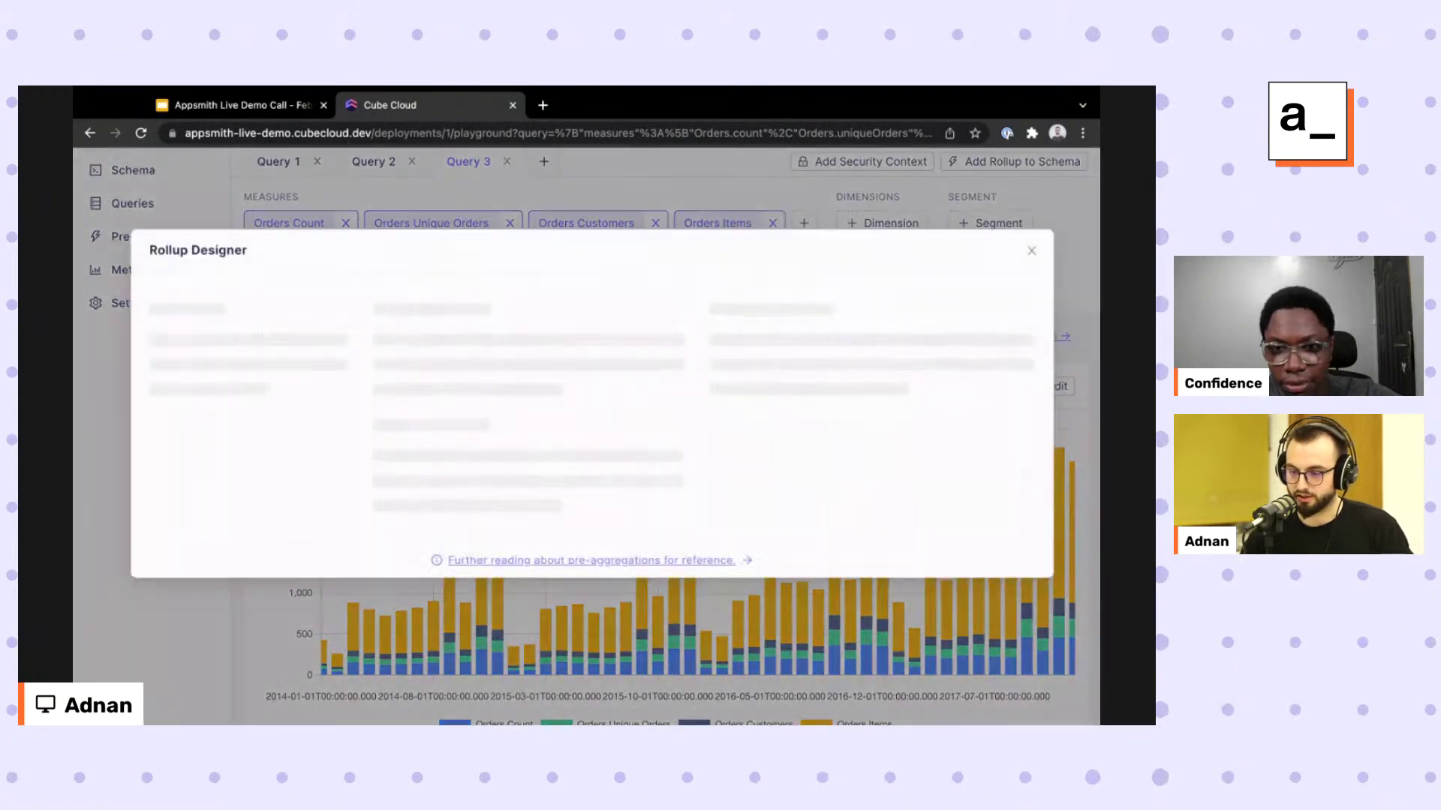
scroll(862, 430, down, 2)
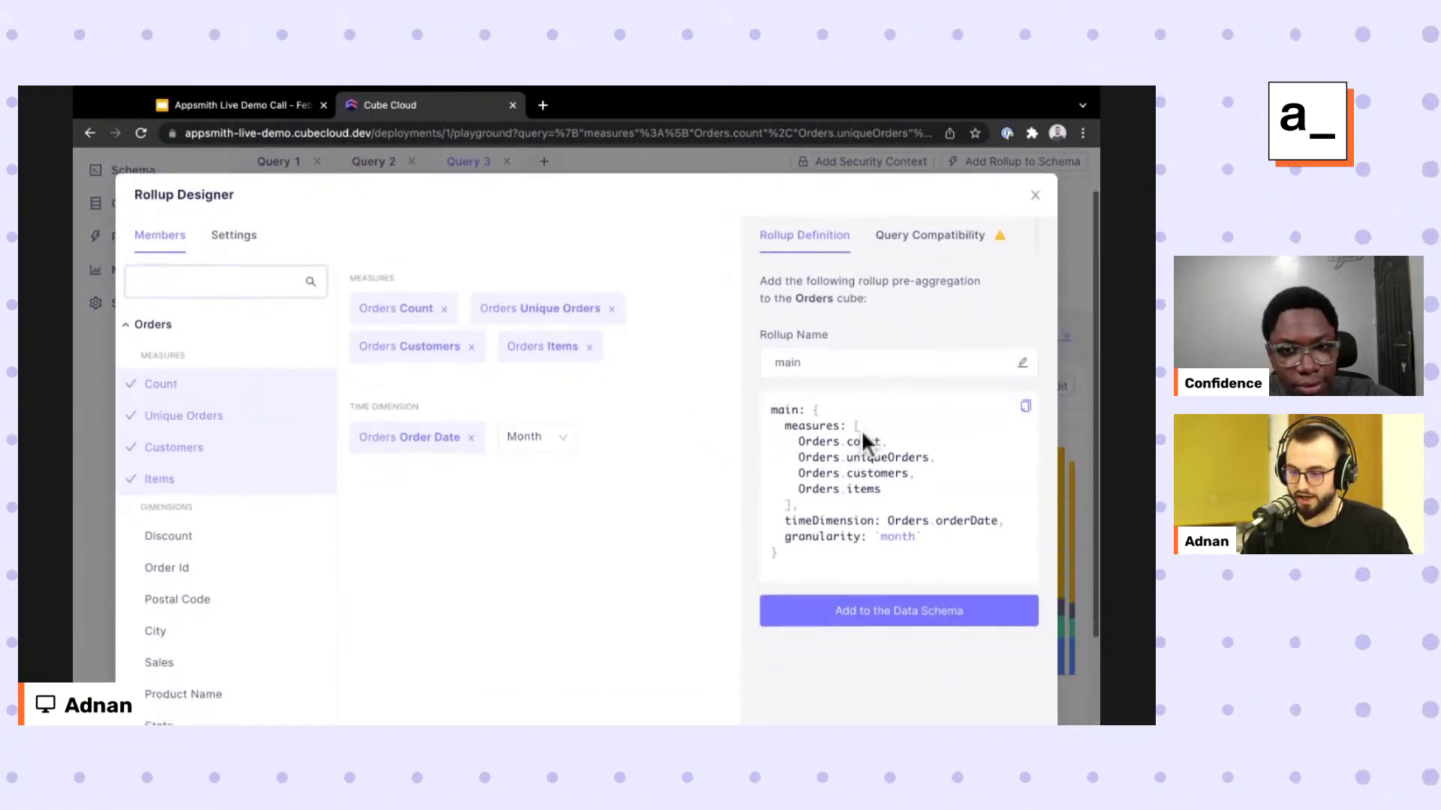
scroll(862, 430, up, 1)
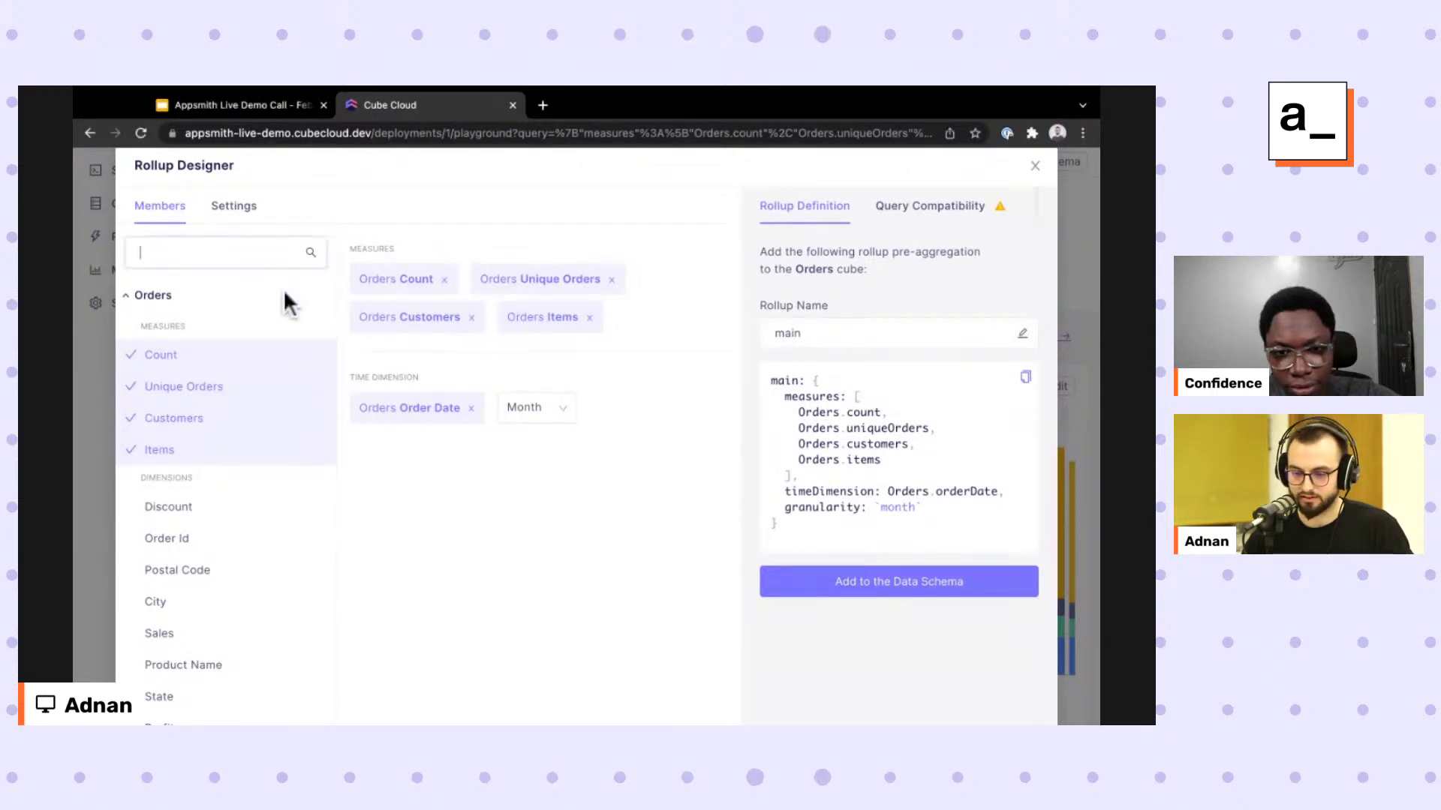
key(Escape)
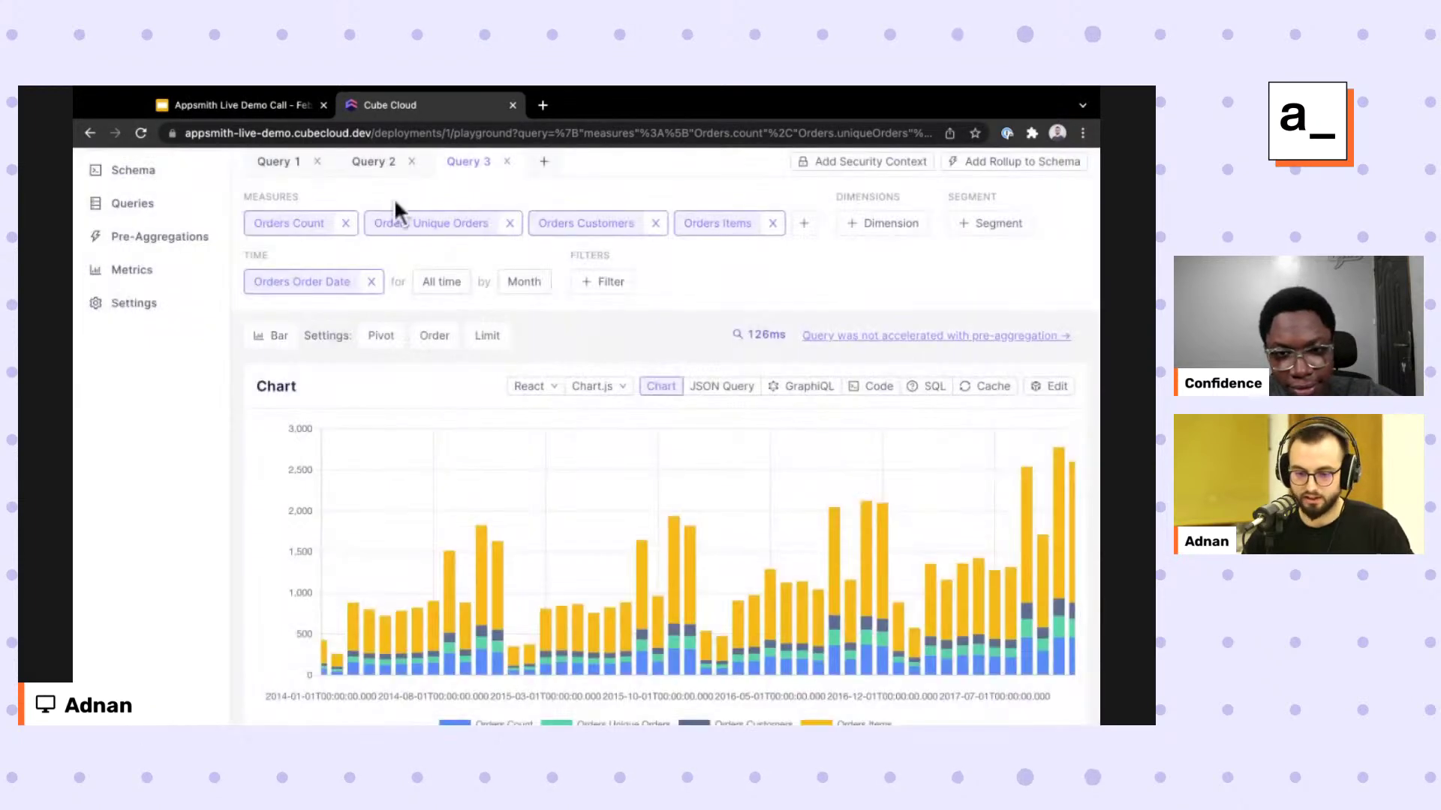
scroll(586, 436, up, 1)
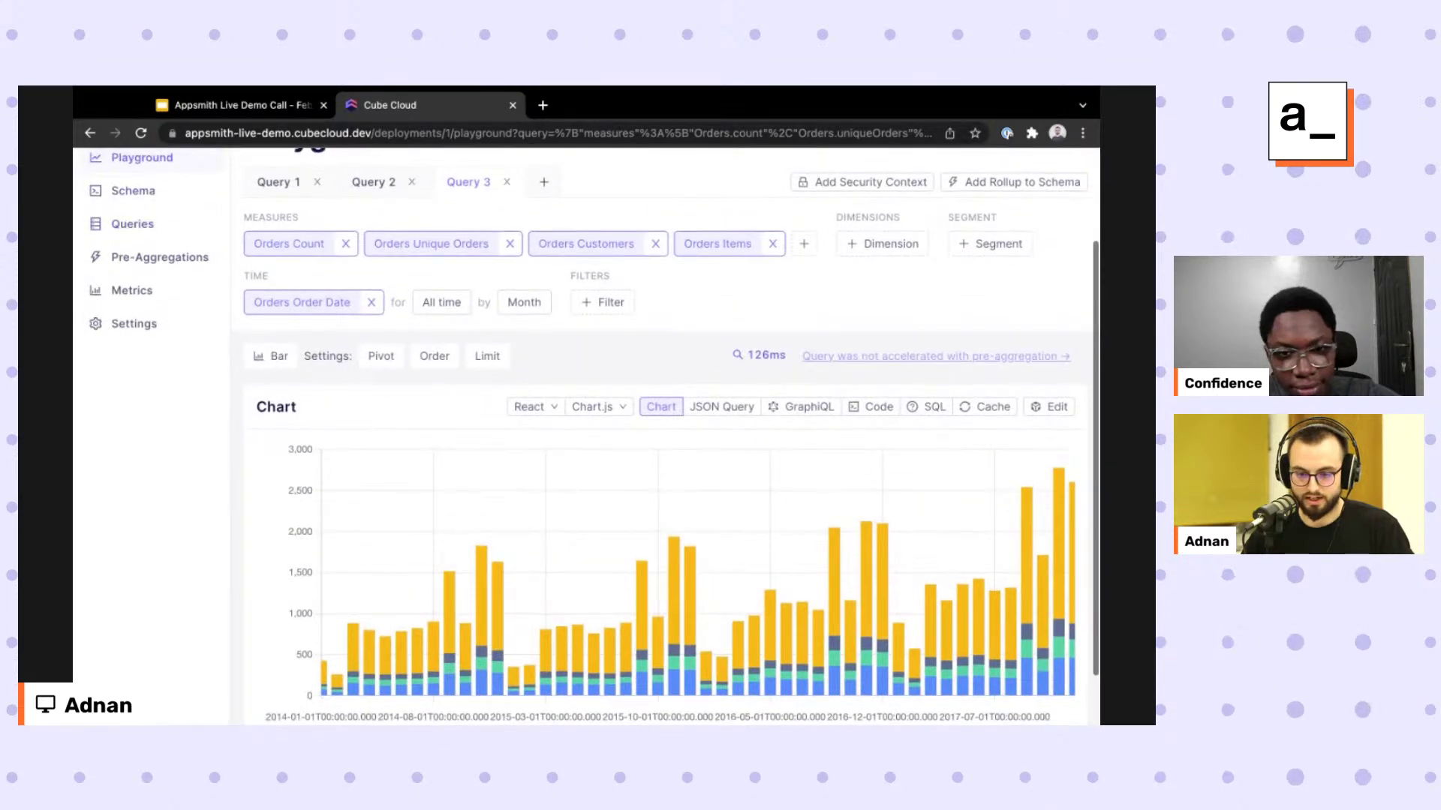
click(132, 191)
Uncomment the monthlyOverview pre-aggregation block in Orders.js and save the file.
click(329, 438)
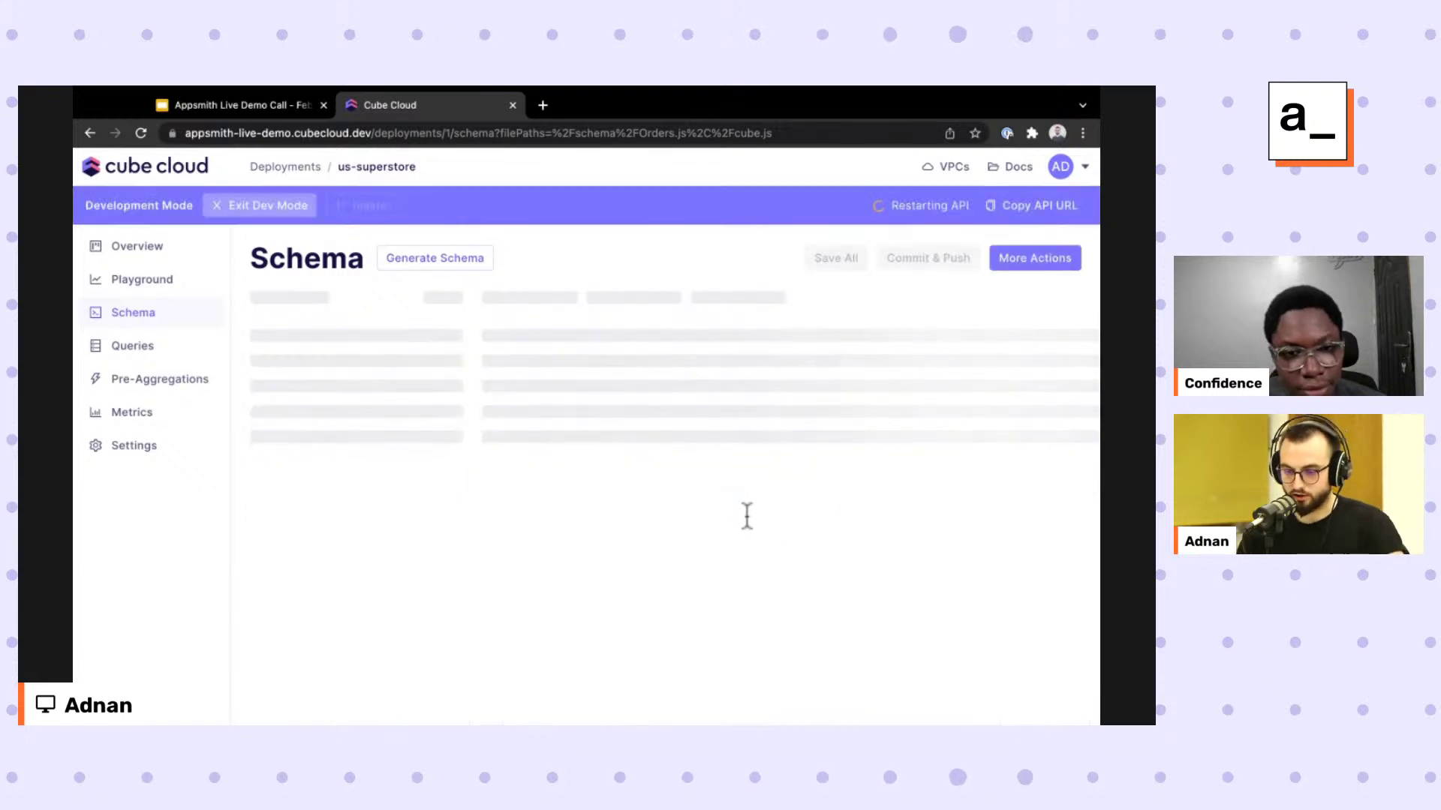
key(shift+Up)
key(shift+Up)
key(shift+Up)
key(shift+Up)
key(shift+Home)
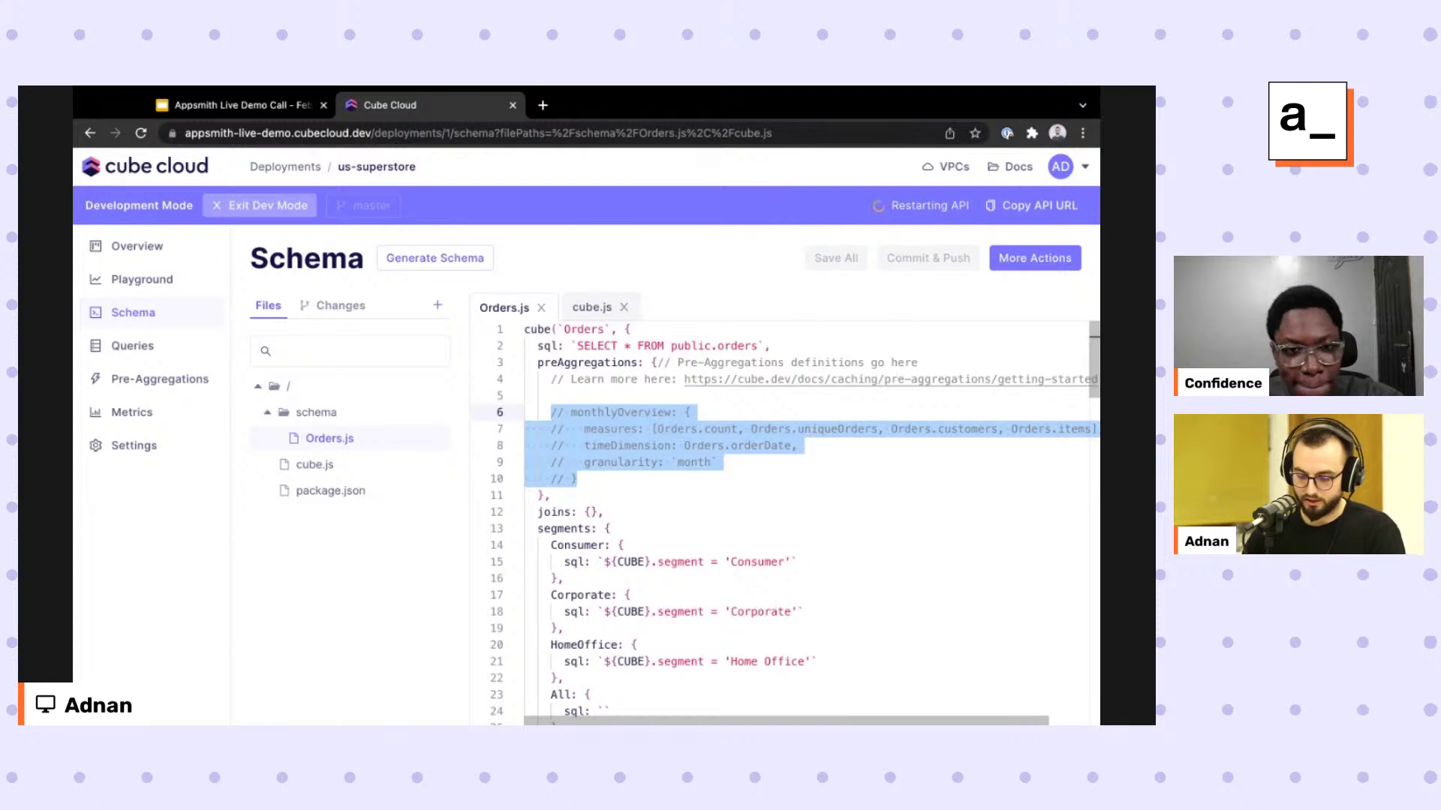
key(ctrl+slash)
key(End)
key(ctrl+s)
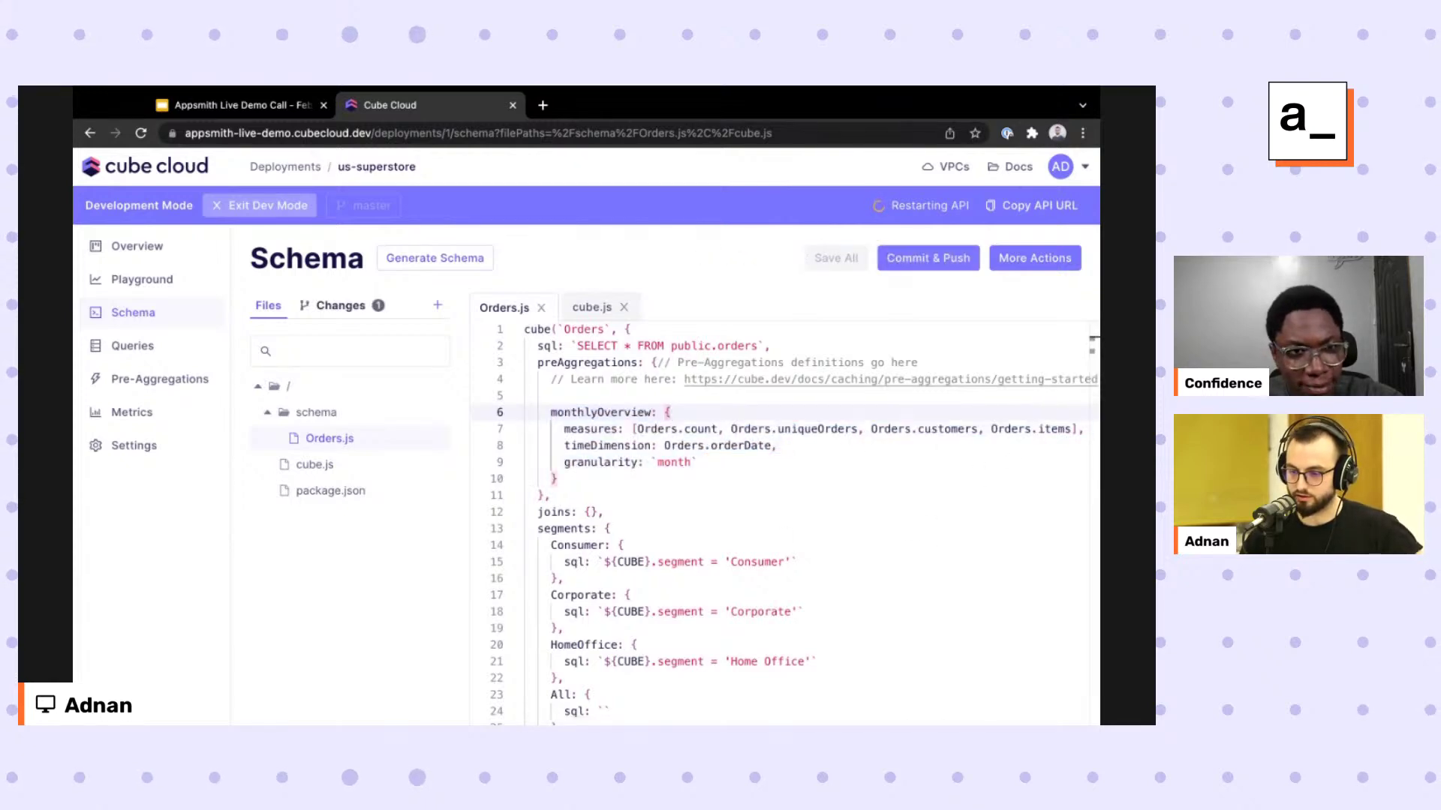
Commit and push the schema change to master with the message 'added a pre-agg'.
click(928, 258)
text(added )
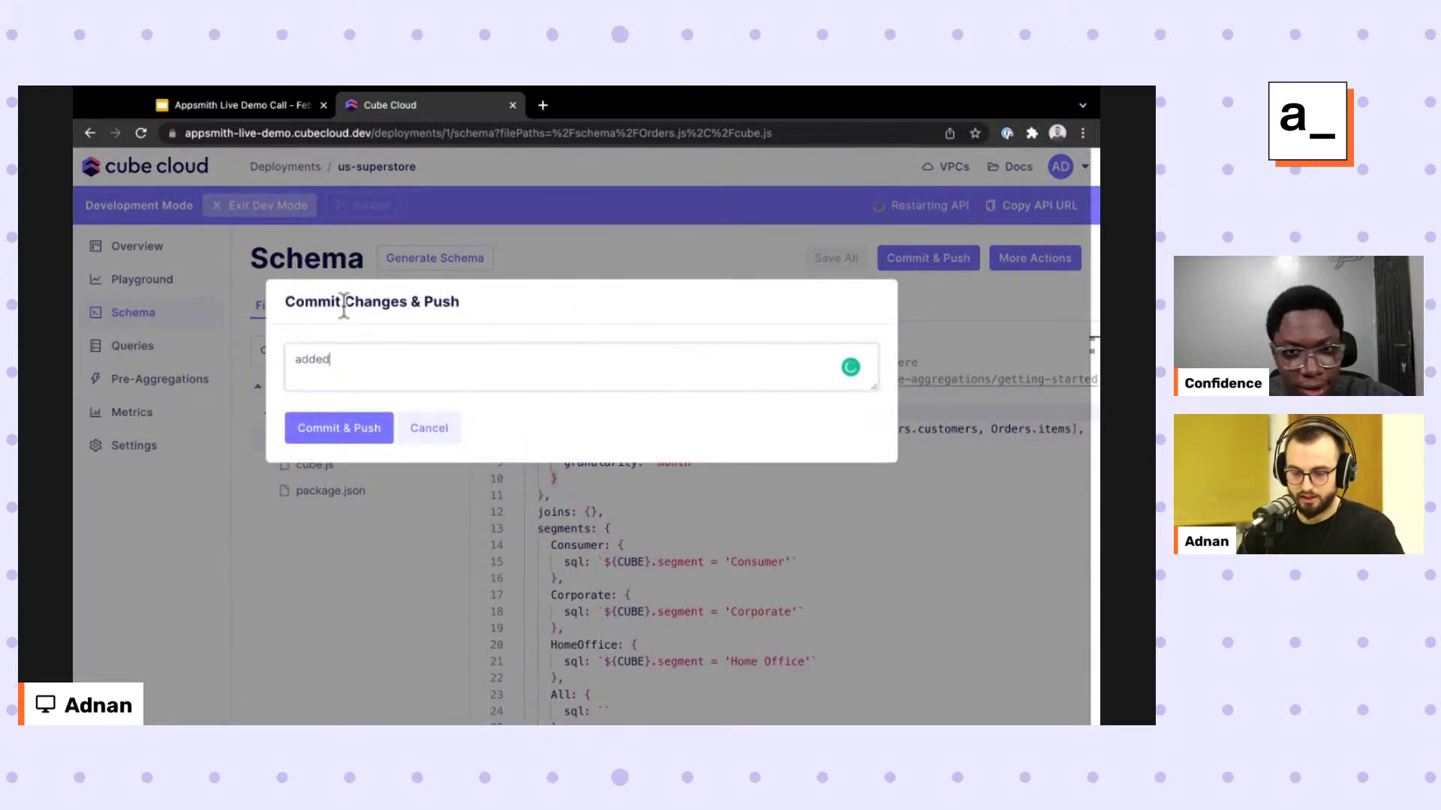
text(a pre-agg)
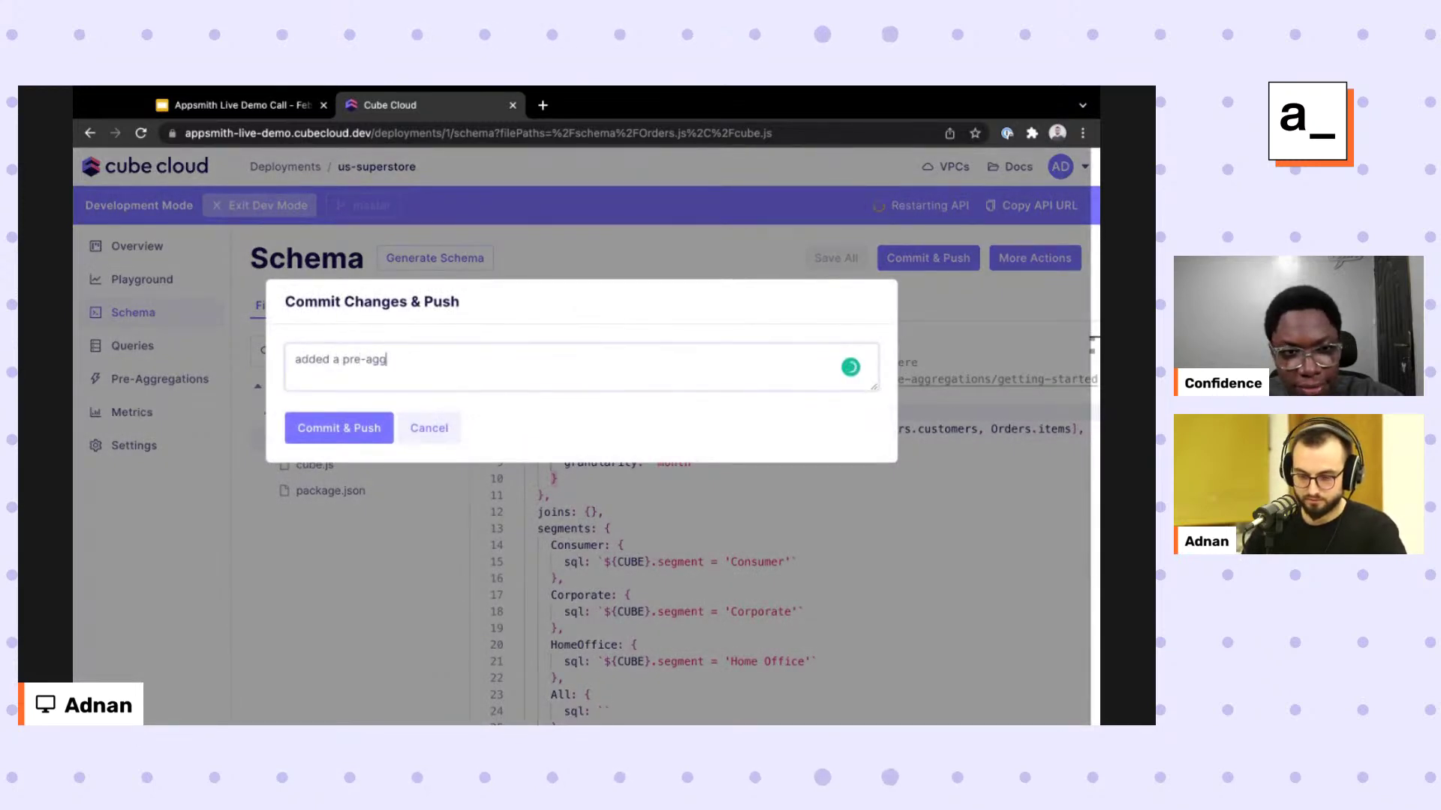
key(Tab)
key(Return)
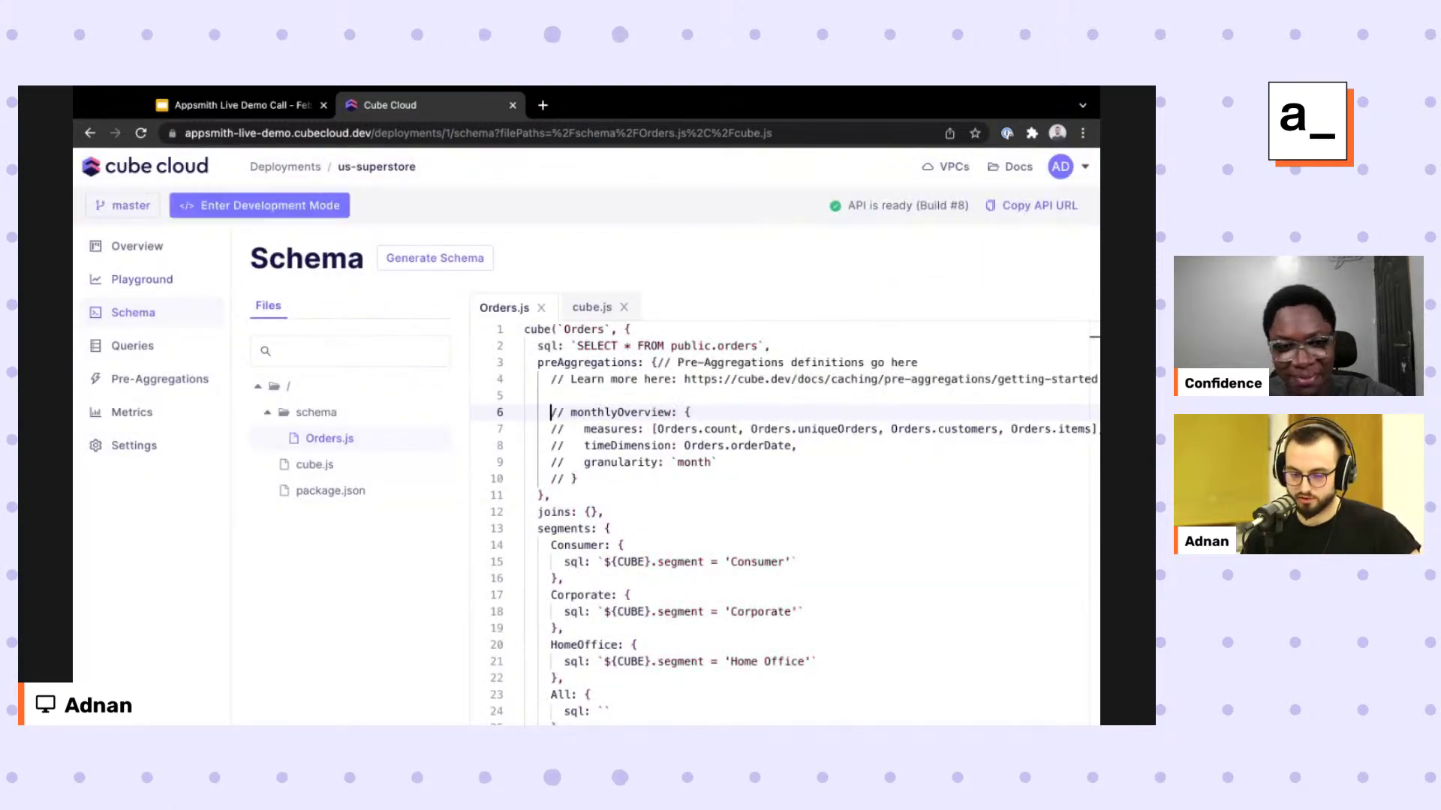
Reload the deployment overview to see Build #9 'added a pre-agg' deploying.
click(136, 246)
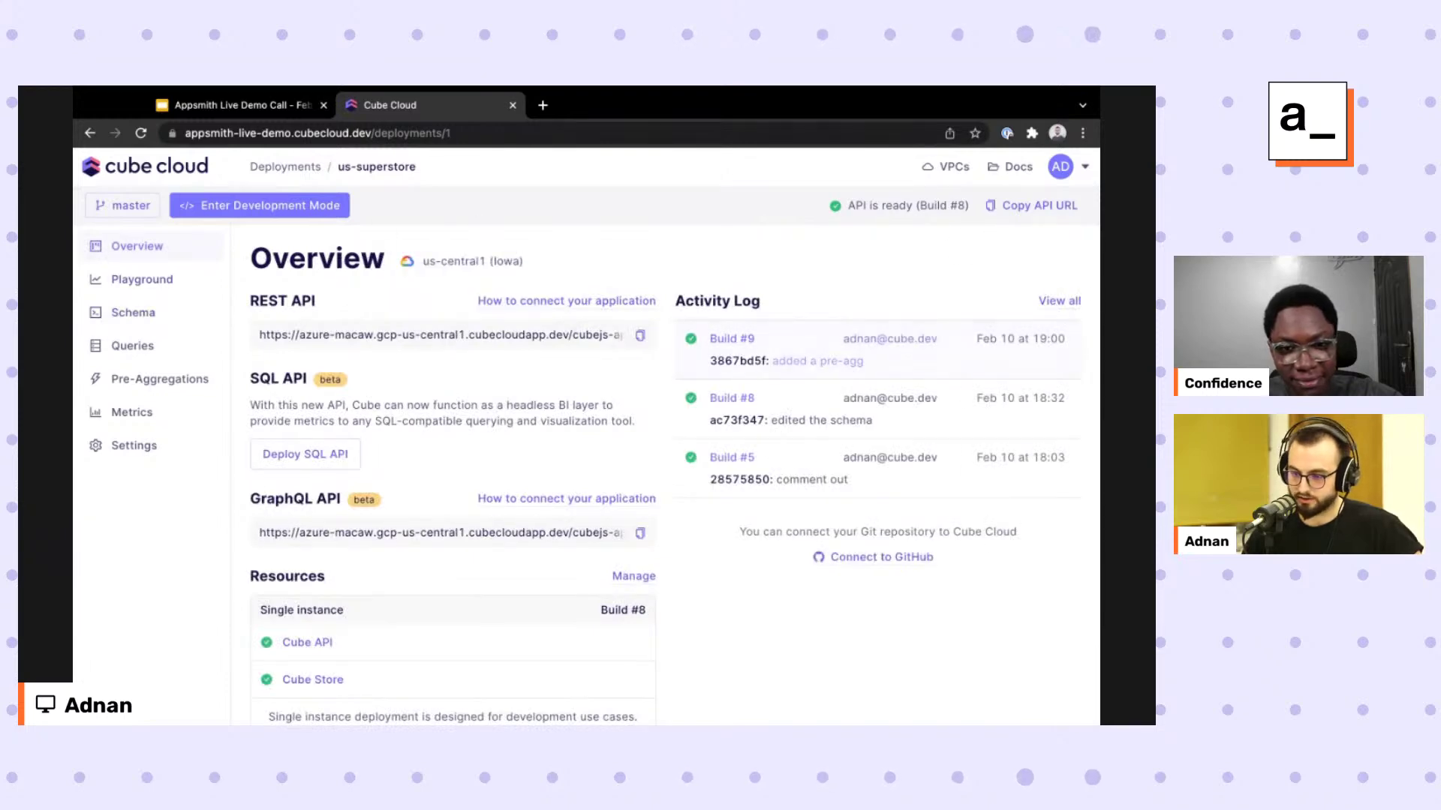
key(ctrl+r)
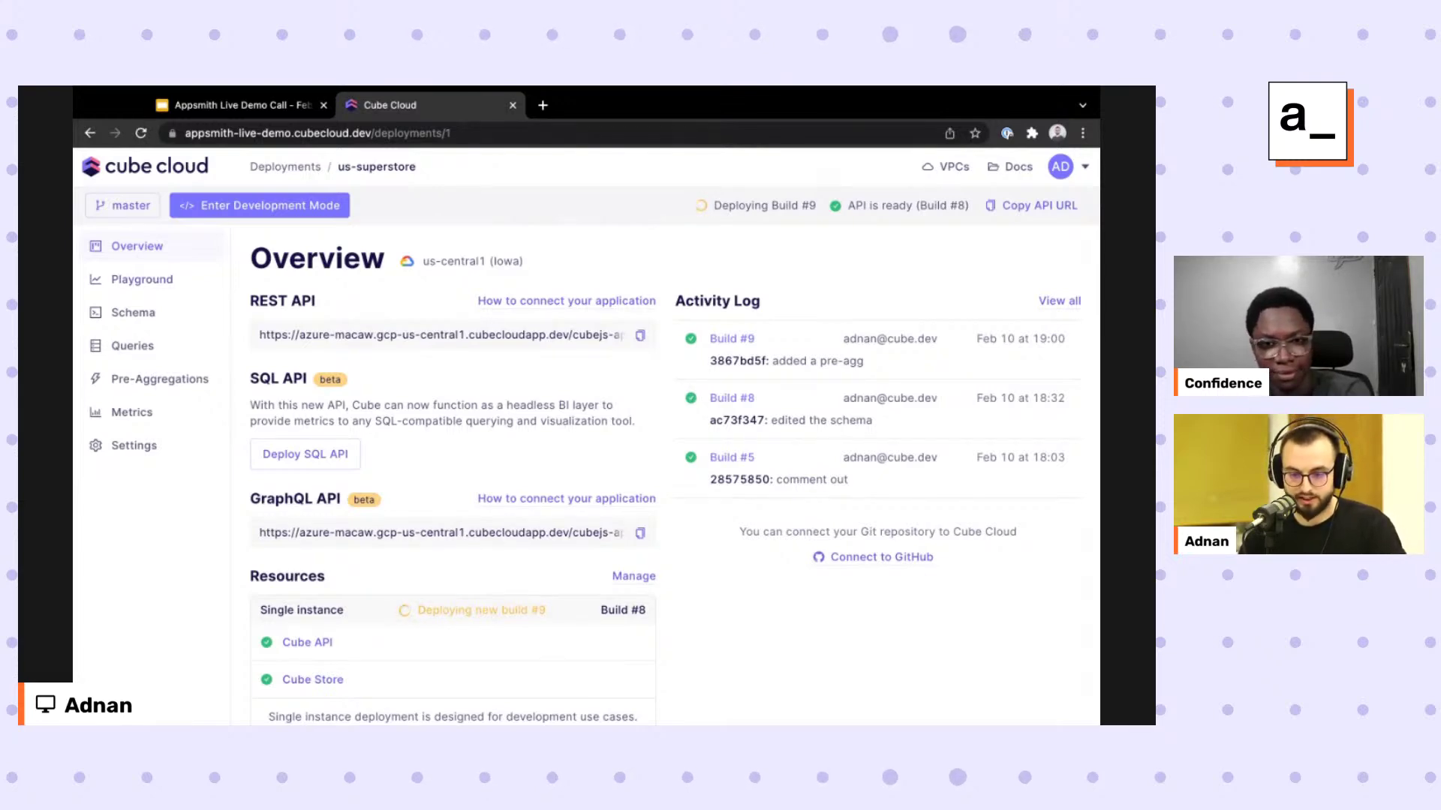
Chart Query 3 in Playground, note it is not pre-aggregation accelerated, and return to Orders.js.
scroll(869, 375, down, 1)
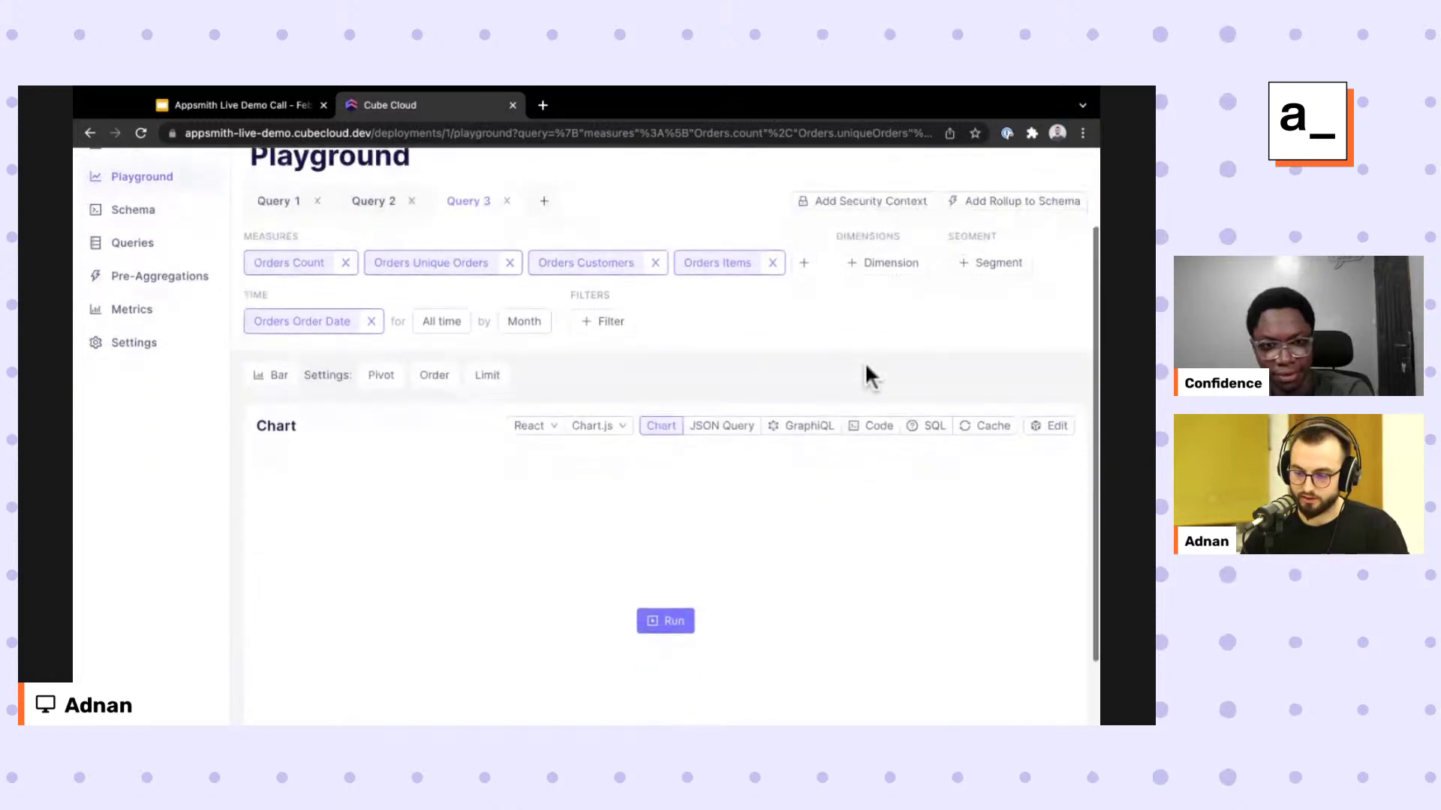
click(665, 621)
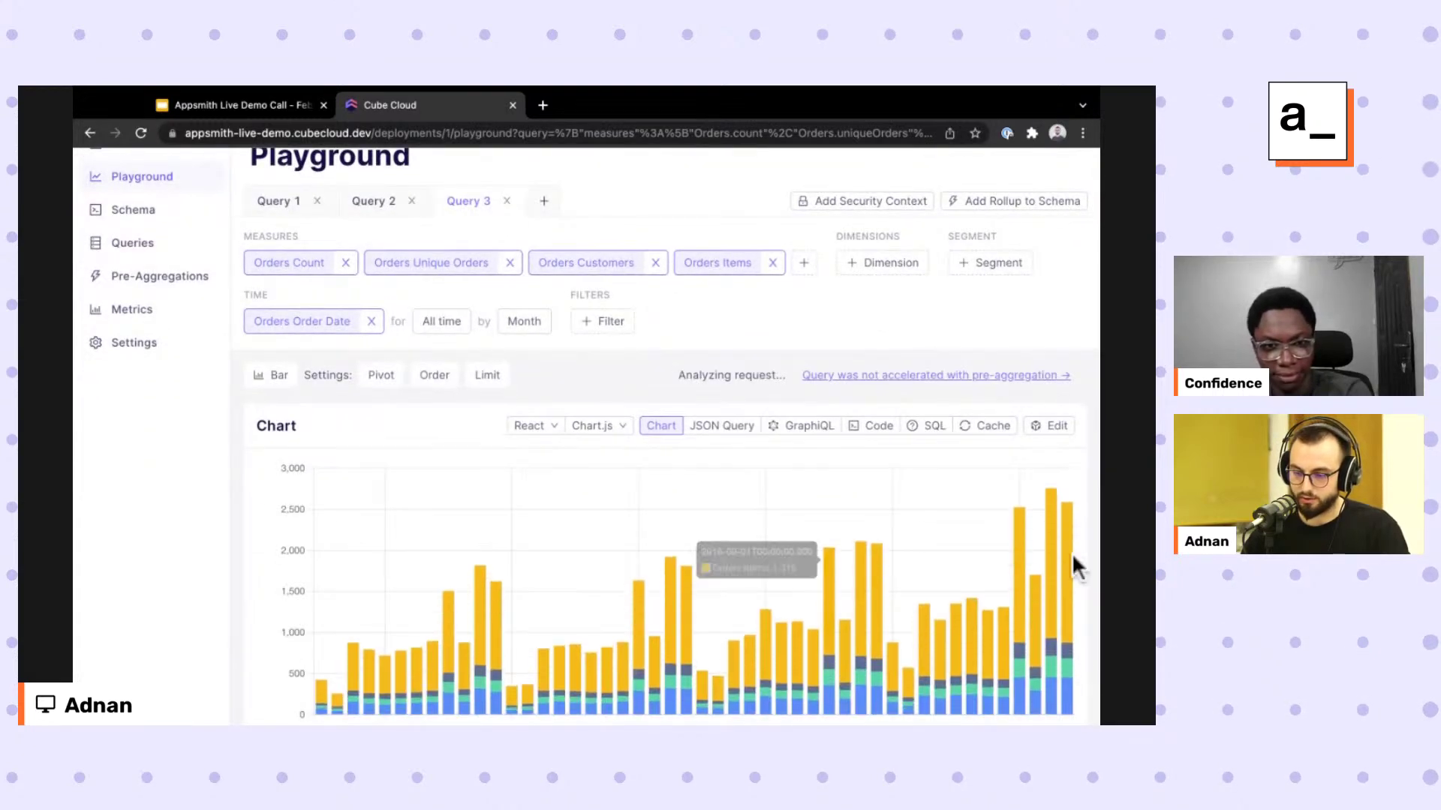
scroll(1078, 592, down, 1)
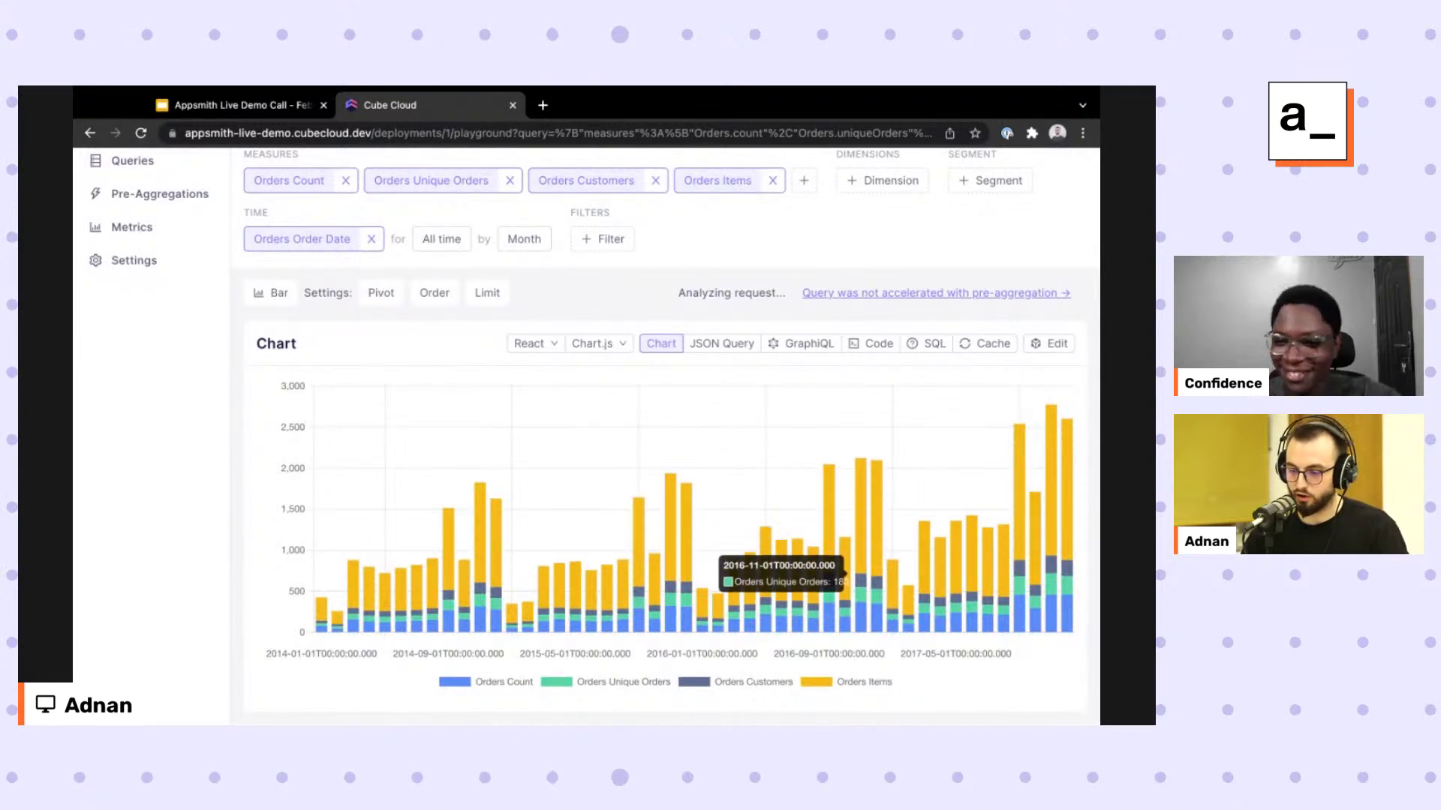
scroll(632, 575, up, 2)
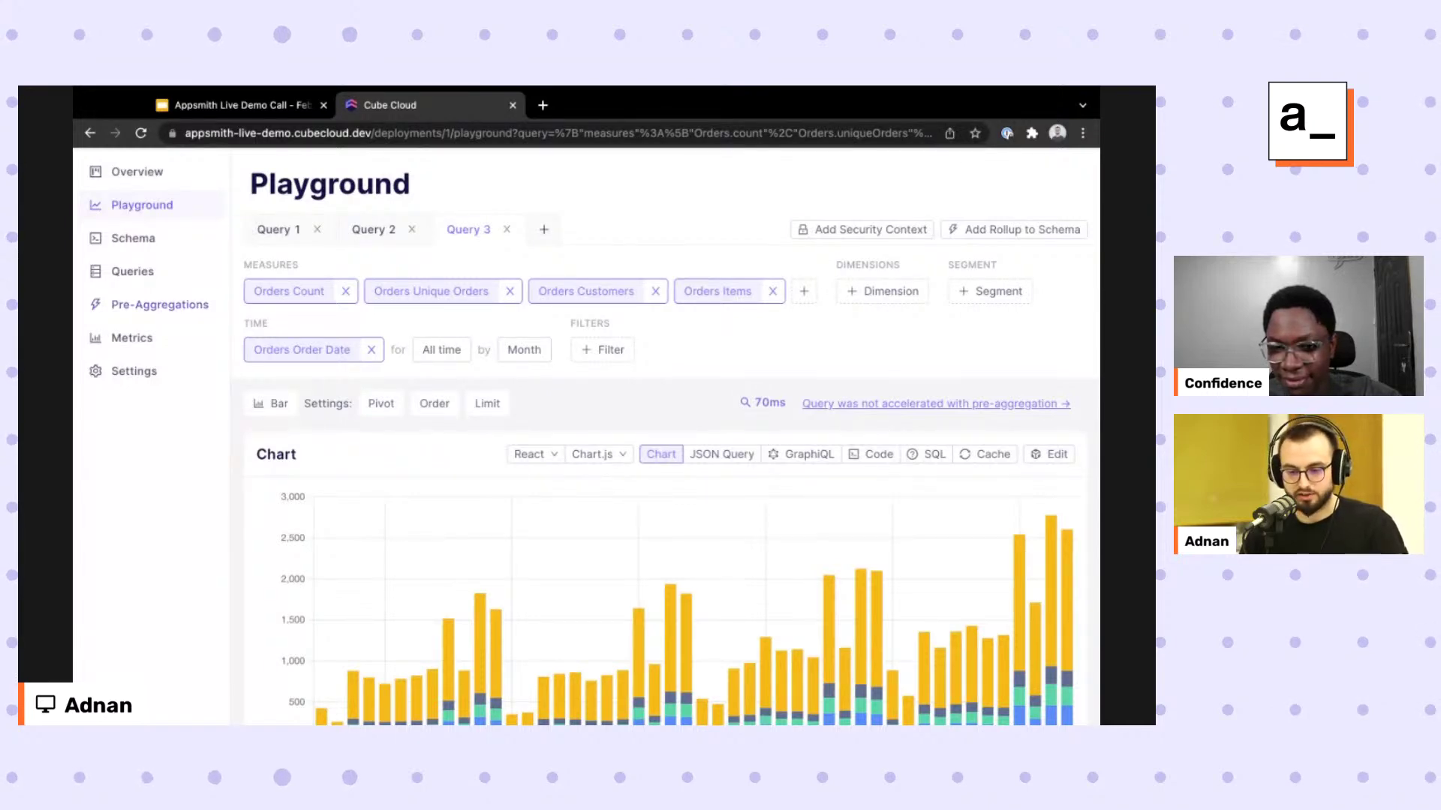
click(133, 239)
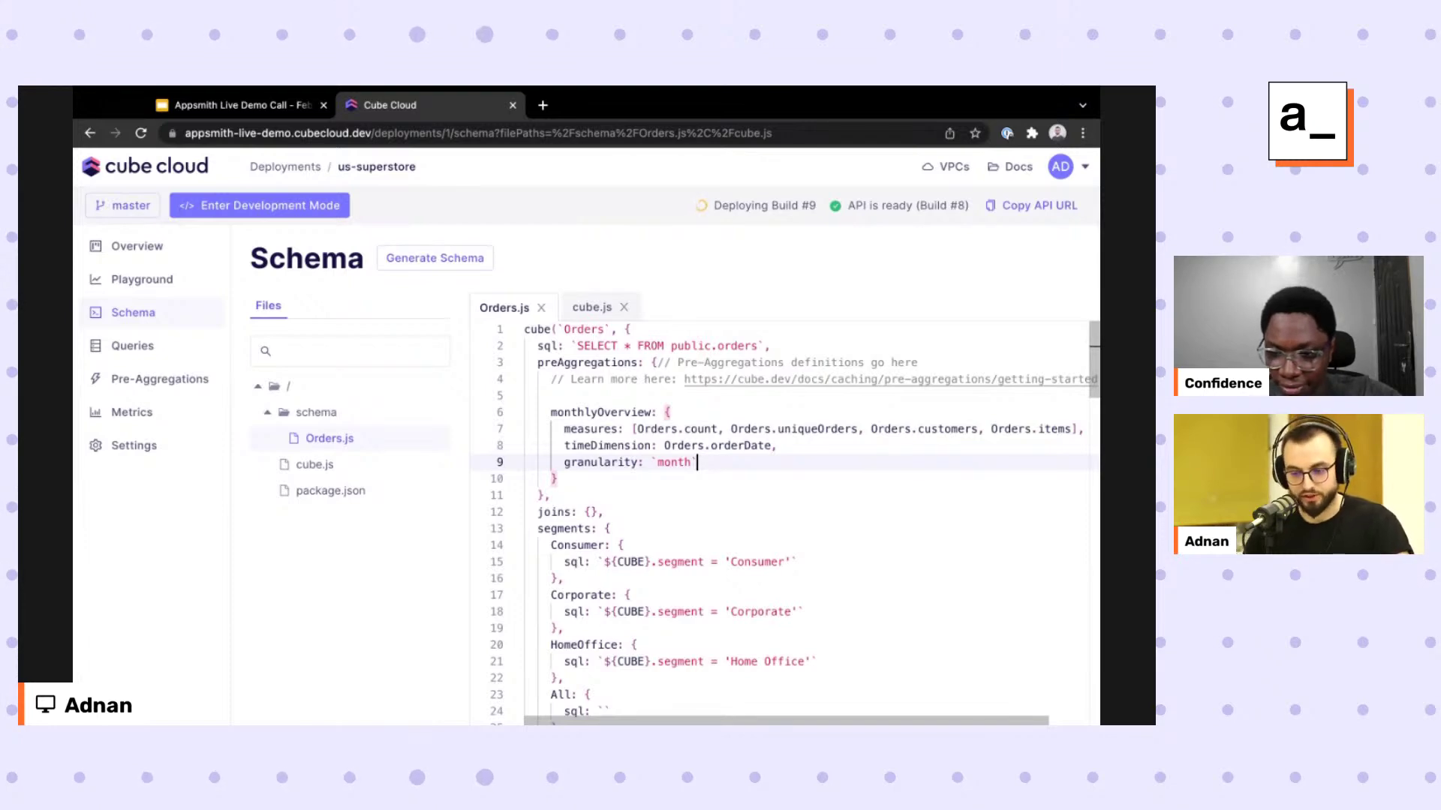
Rerun the monthly orders query (66 ms, still not accelerated), then go to deployment Settings.
key(Down)
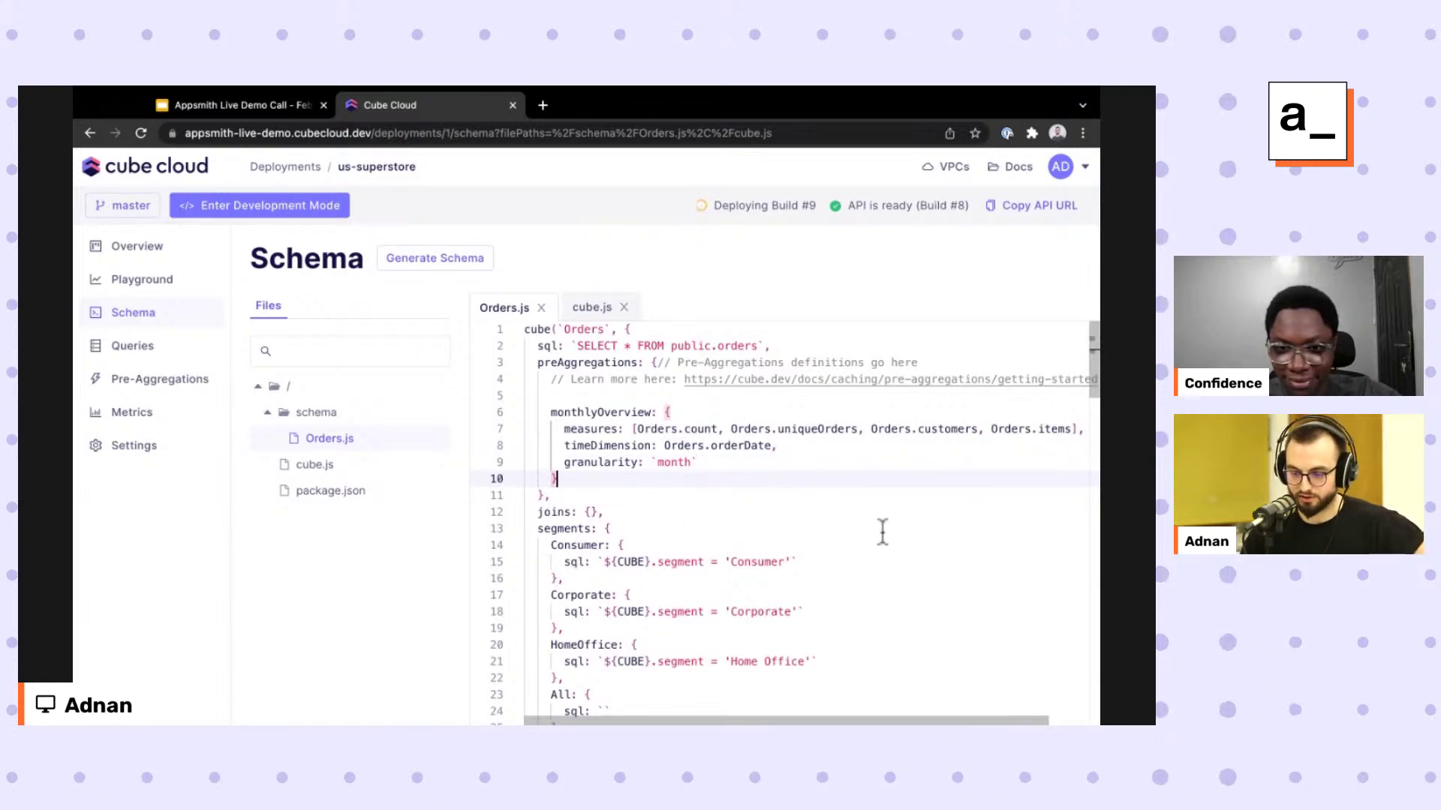
scroll(883, 532, right, 2)
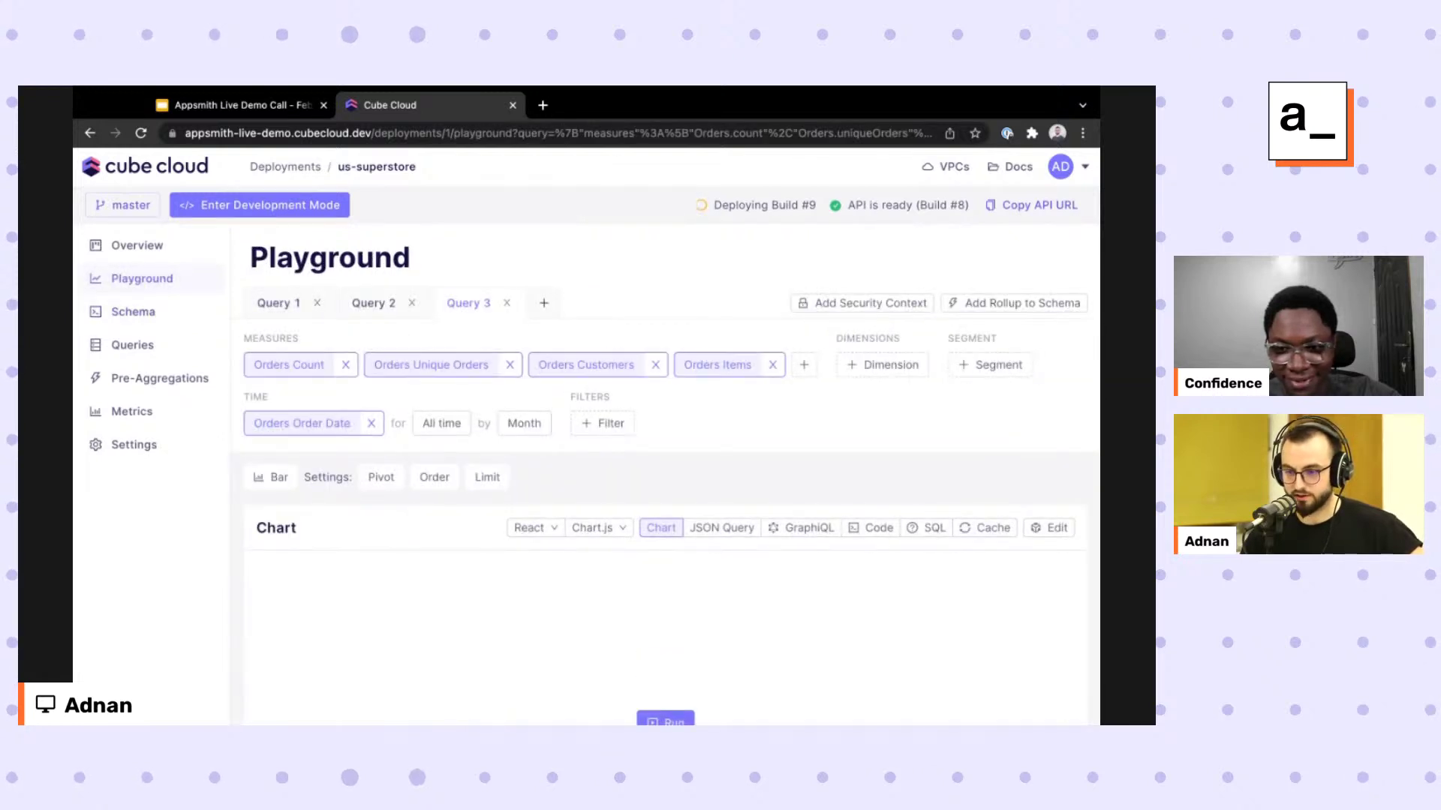
scroll(735, 150, down, 2)
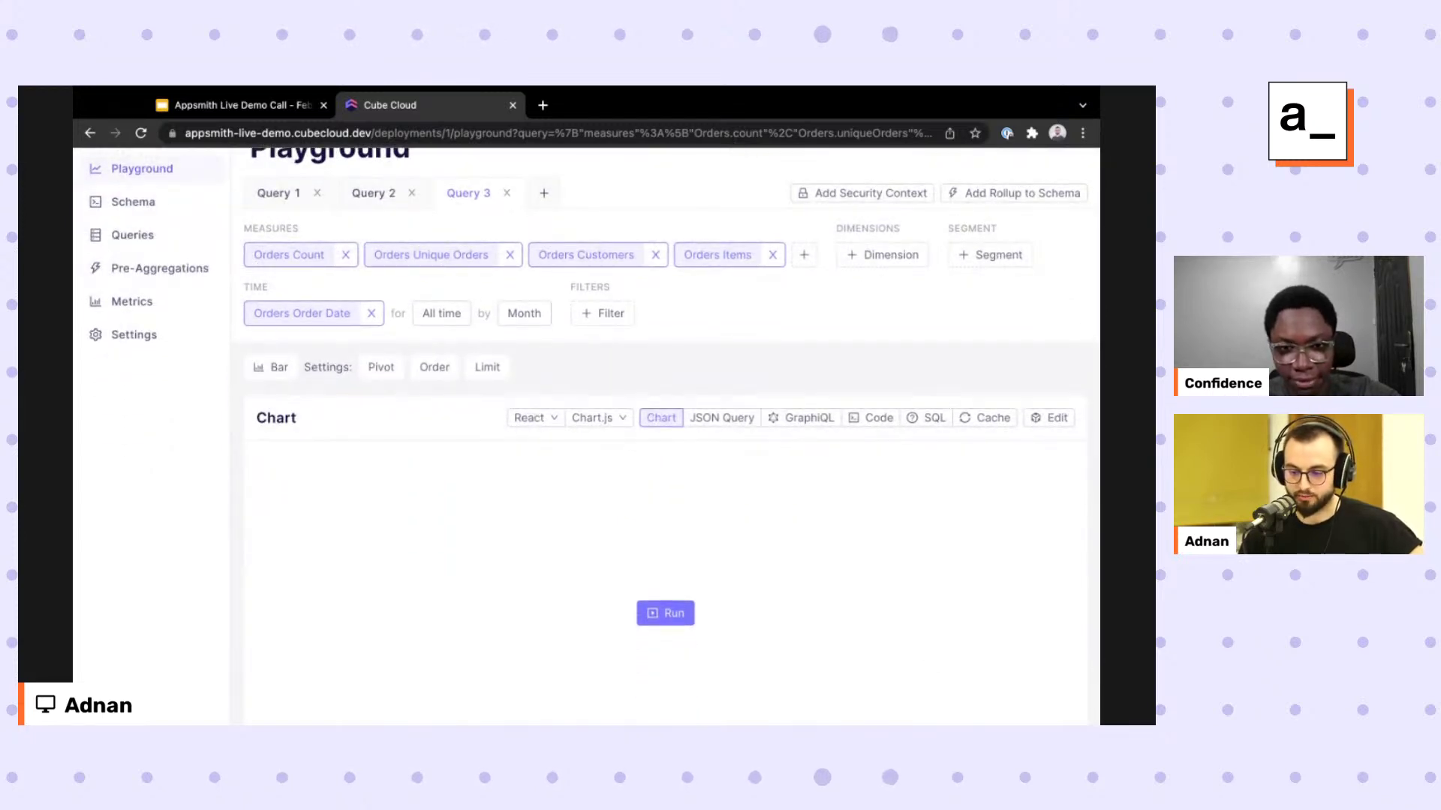
click(666, 613)
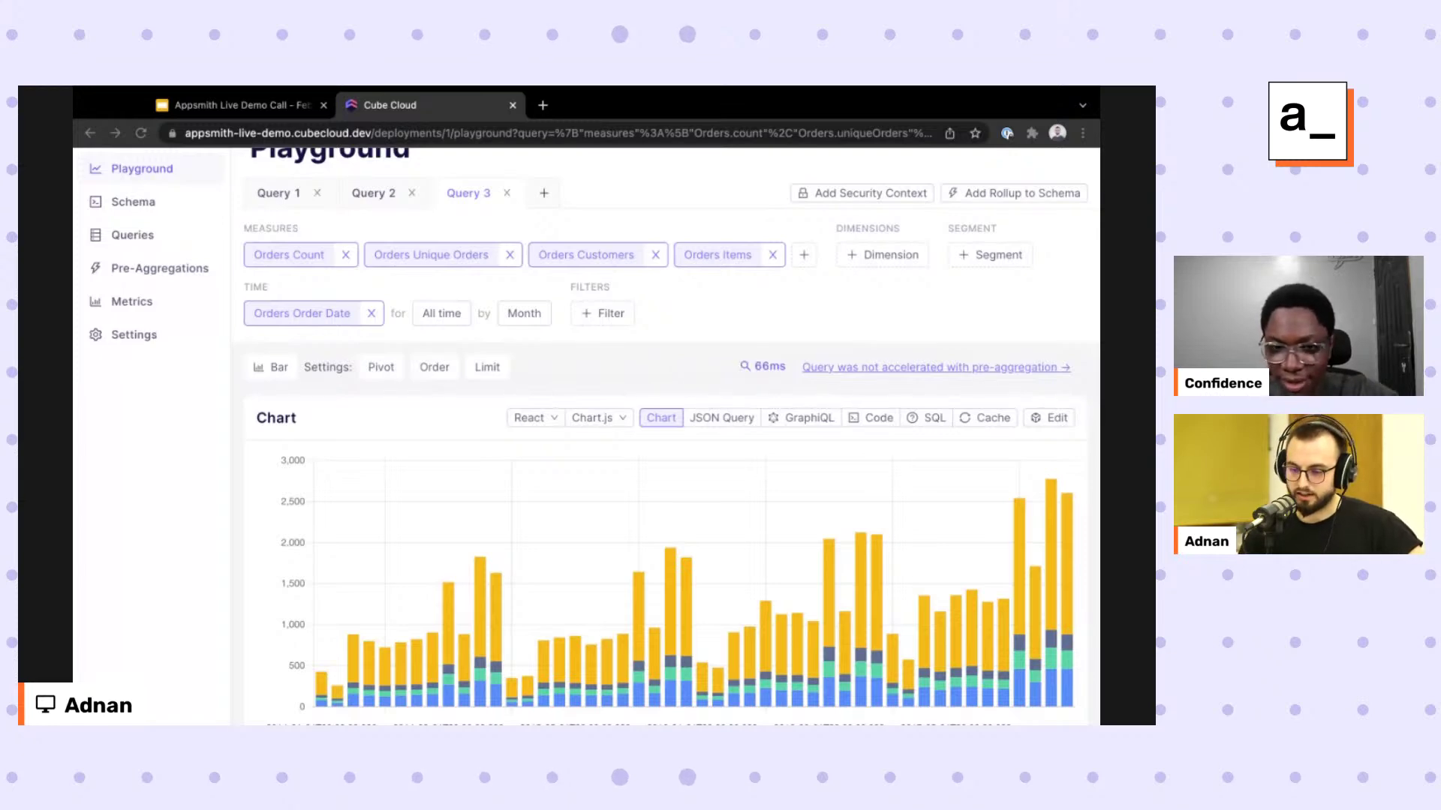
scroll(180, 475, up, 2)
click(133, 313)
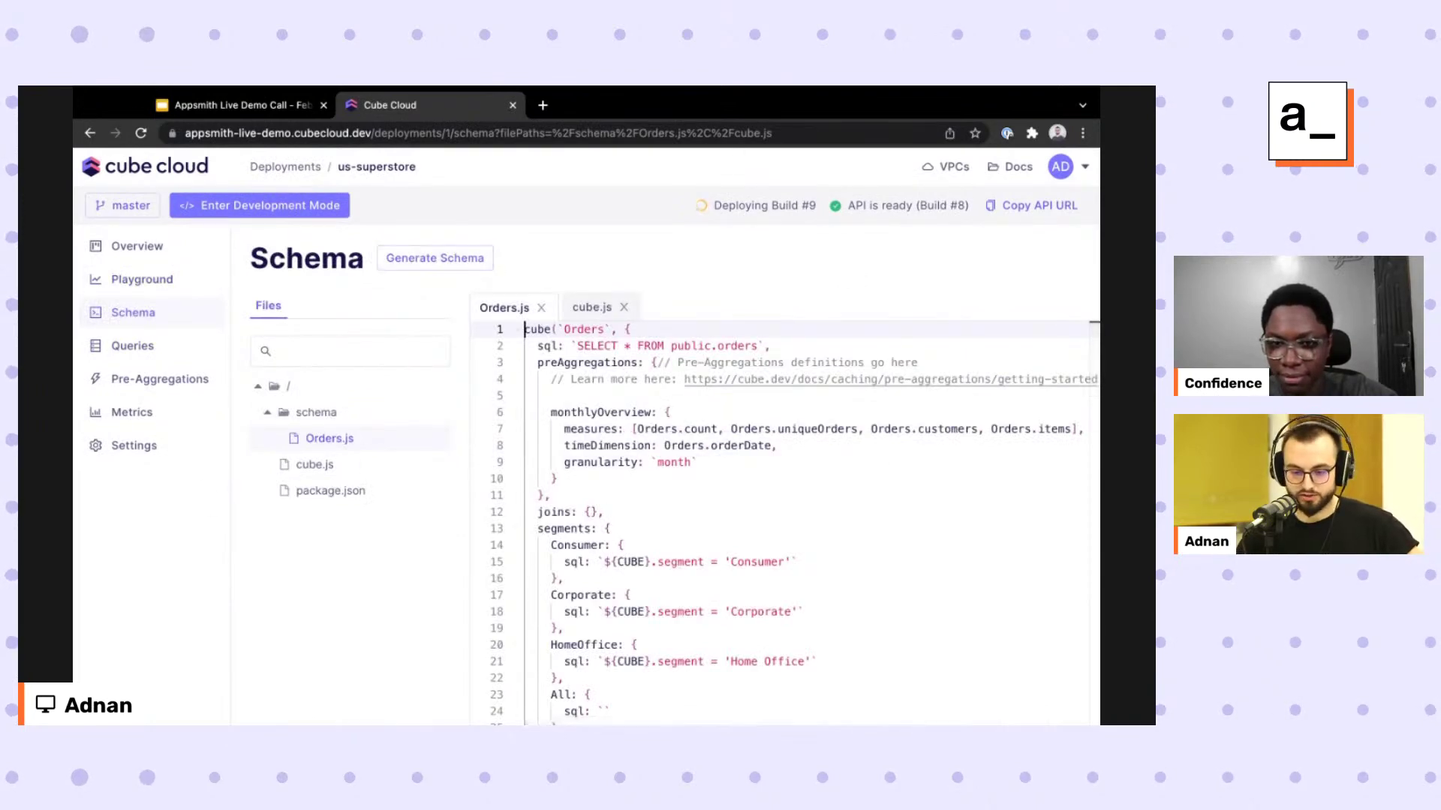
click(134, 446)
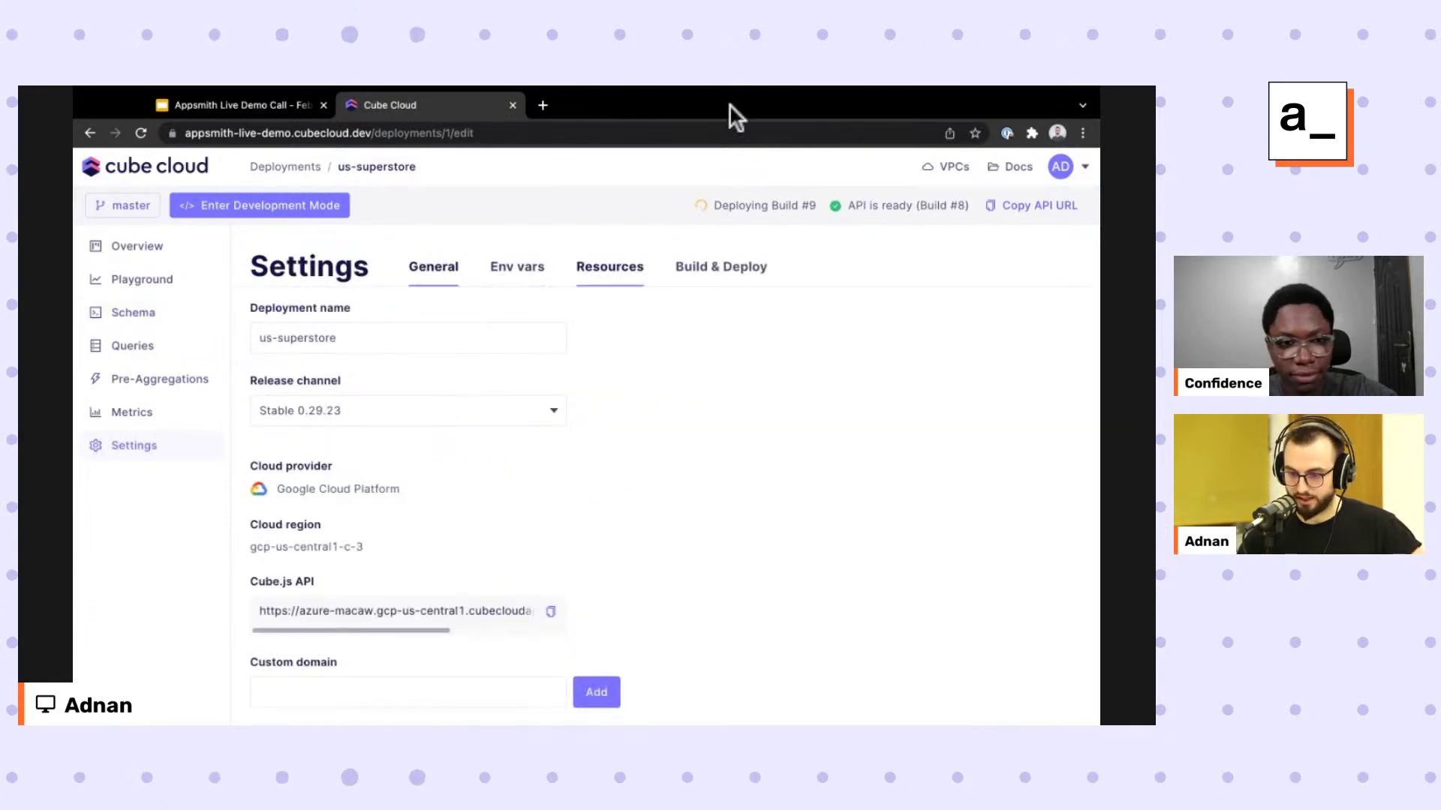
Look over the Build & Deploy settings while waiting for Build #9 to become ready.
scroll(375, 384, down, 1)
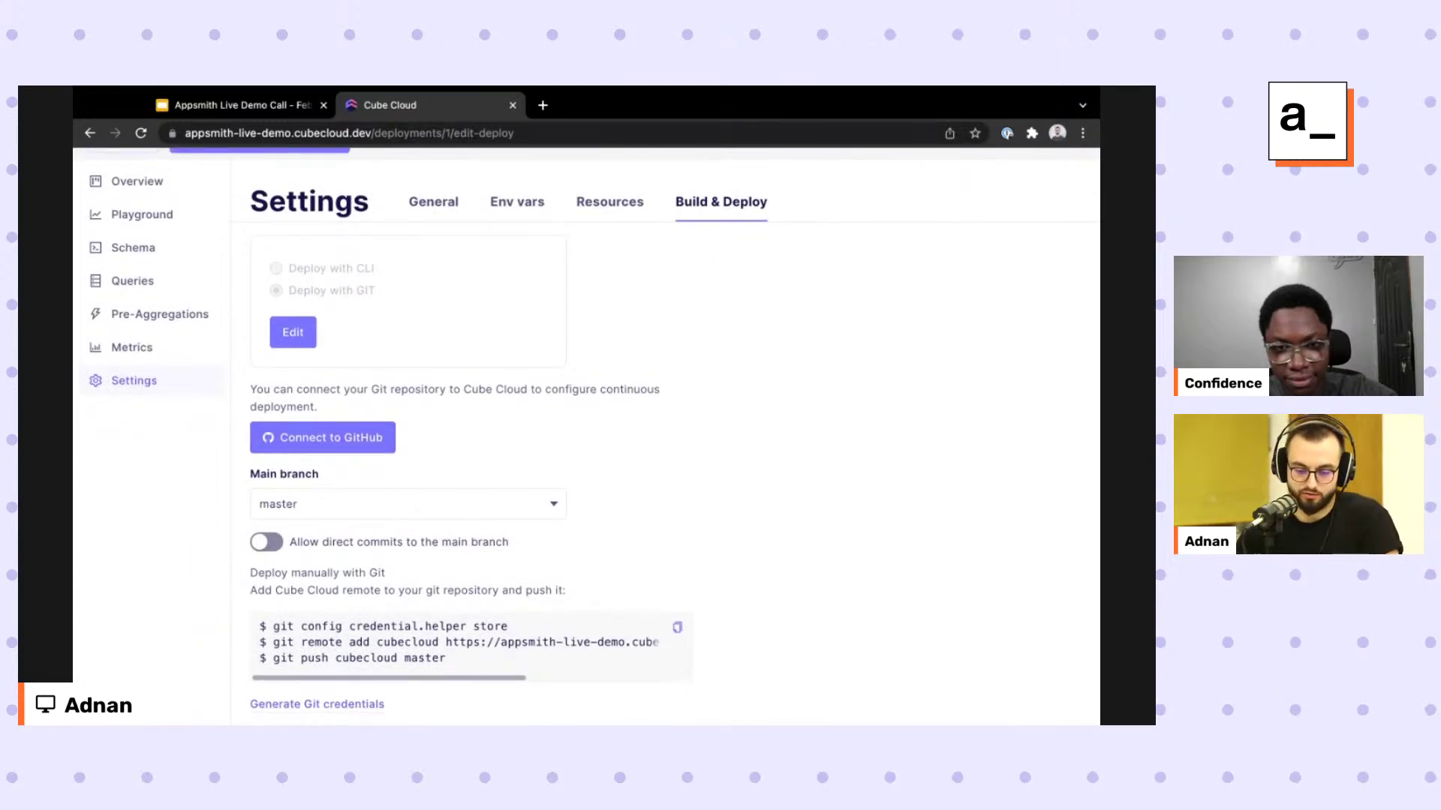
scroll(561, 543, up, 1)
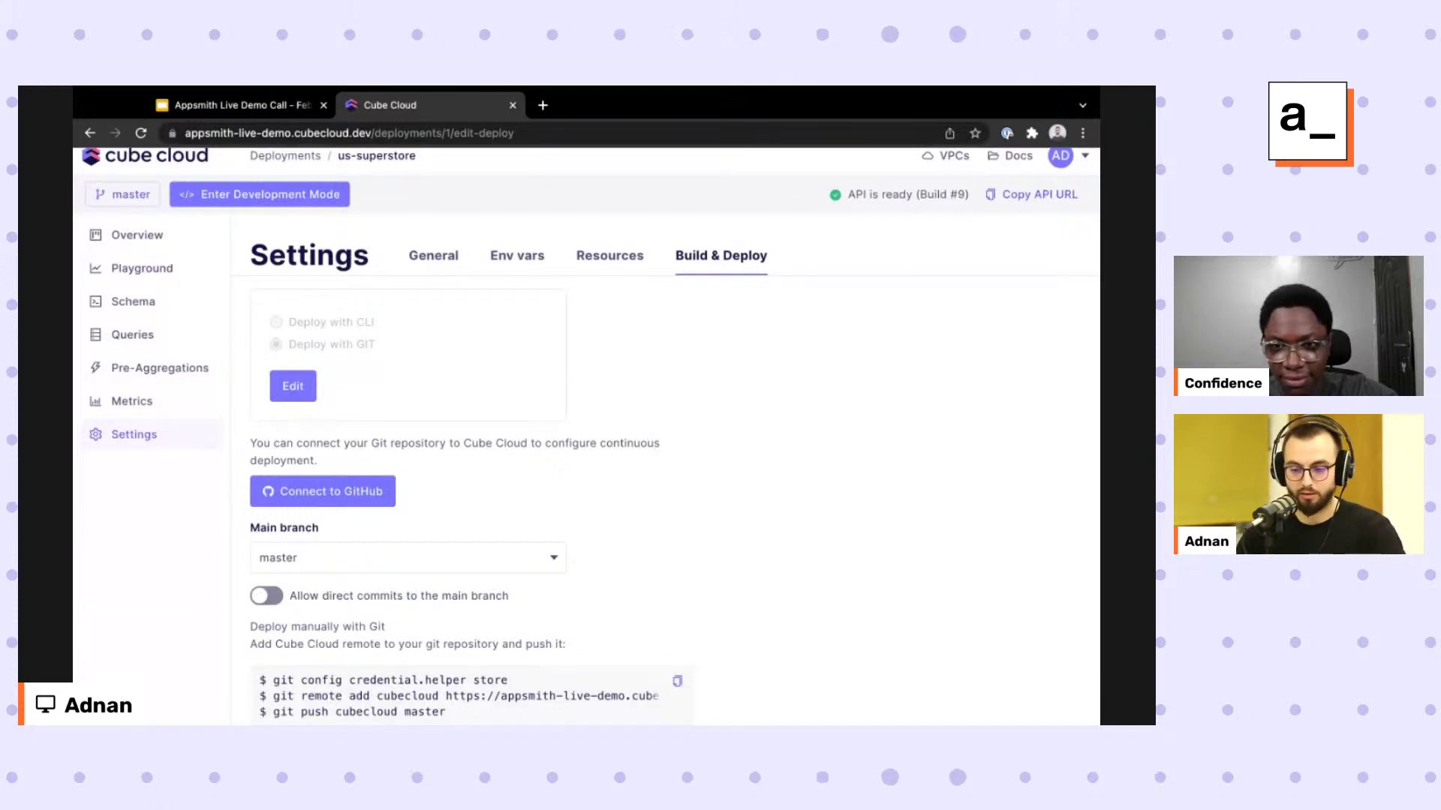
Review Orders.js, then return to Playground where Query 3 now runs accelerated by the pre-aggregation.
click(133, 301)
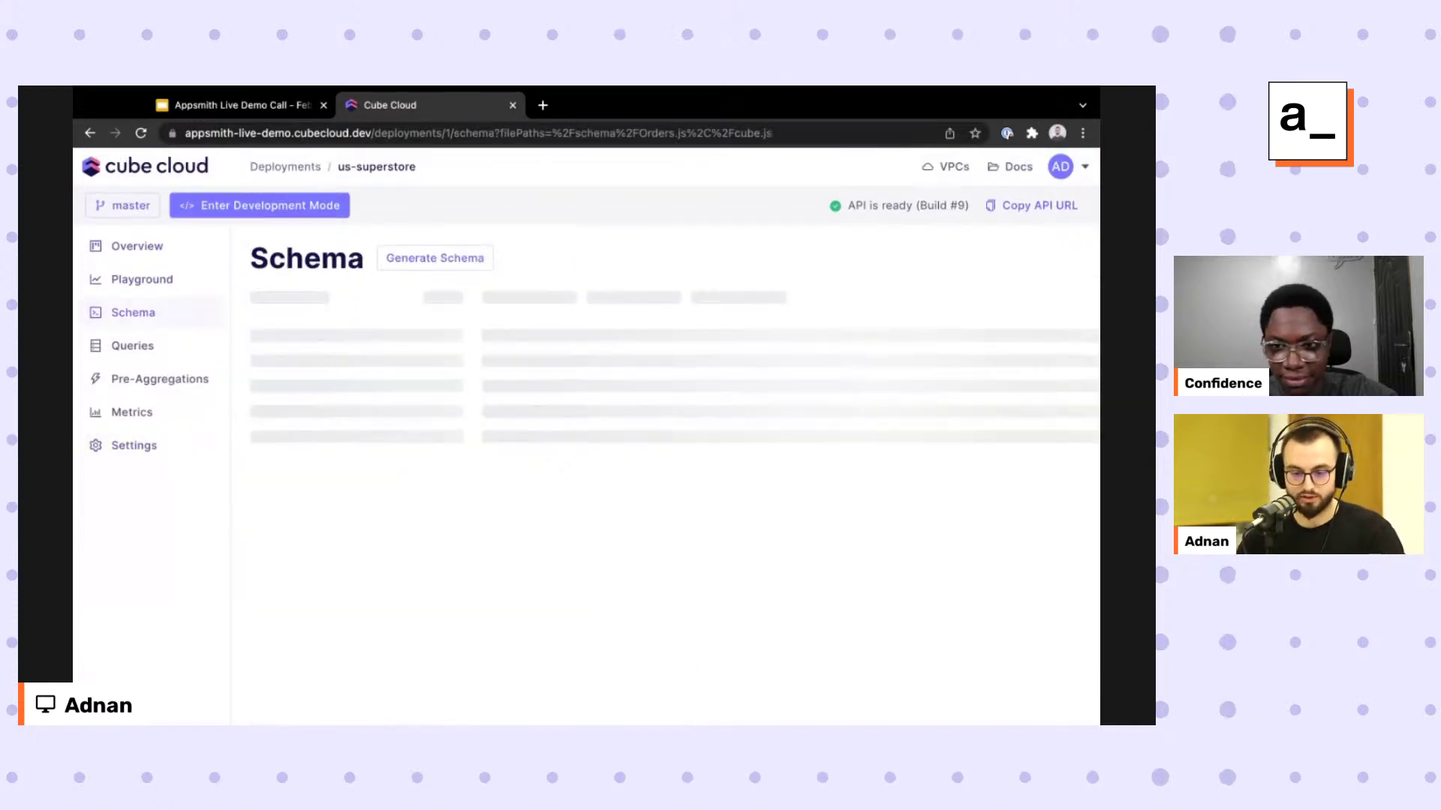
scroll(780, 517, down, 5)
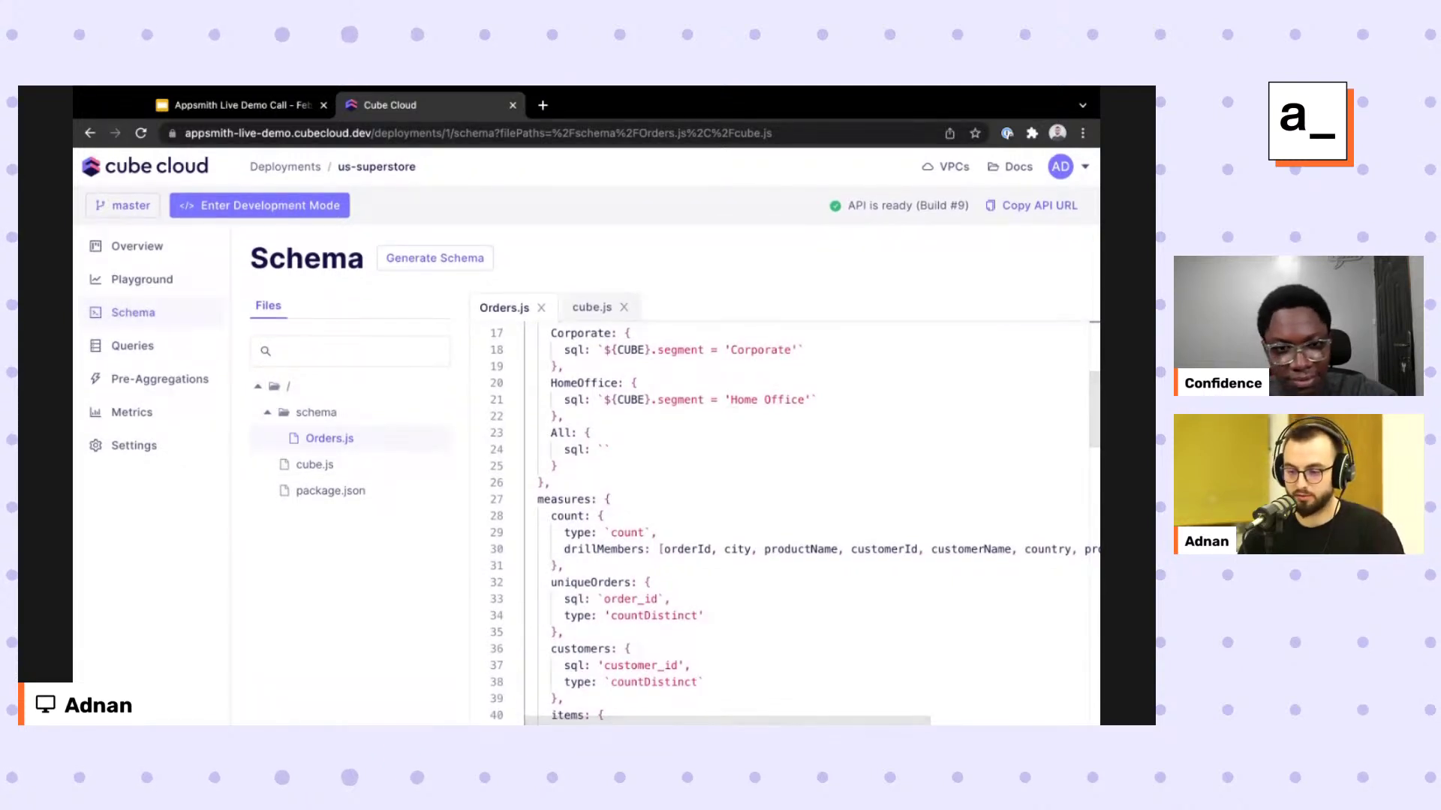
scroll(713, 571, up, 1)
scroll(708, 582, up, 3)
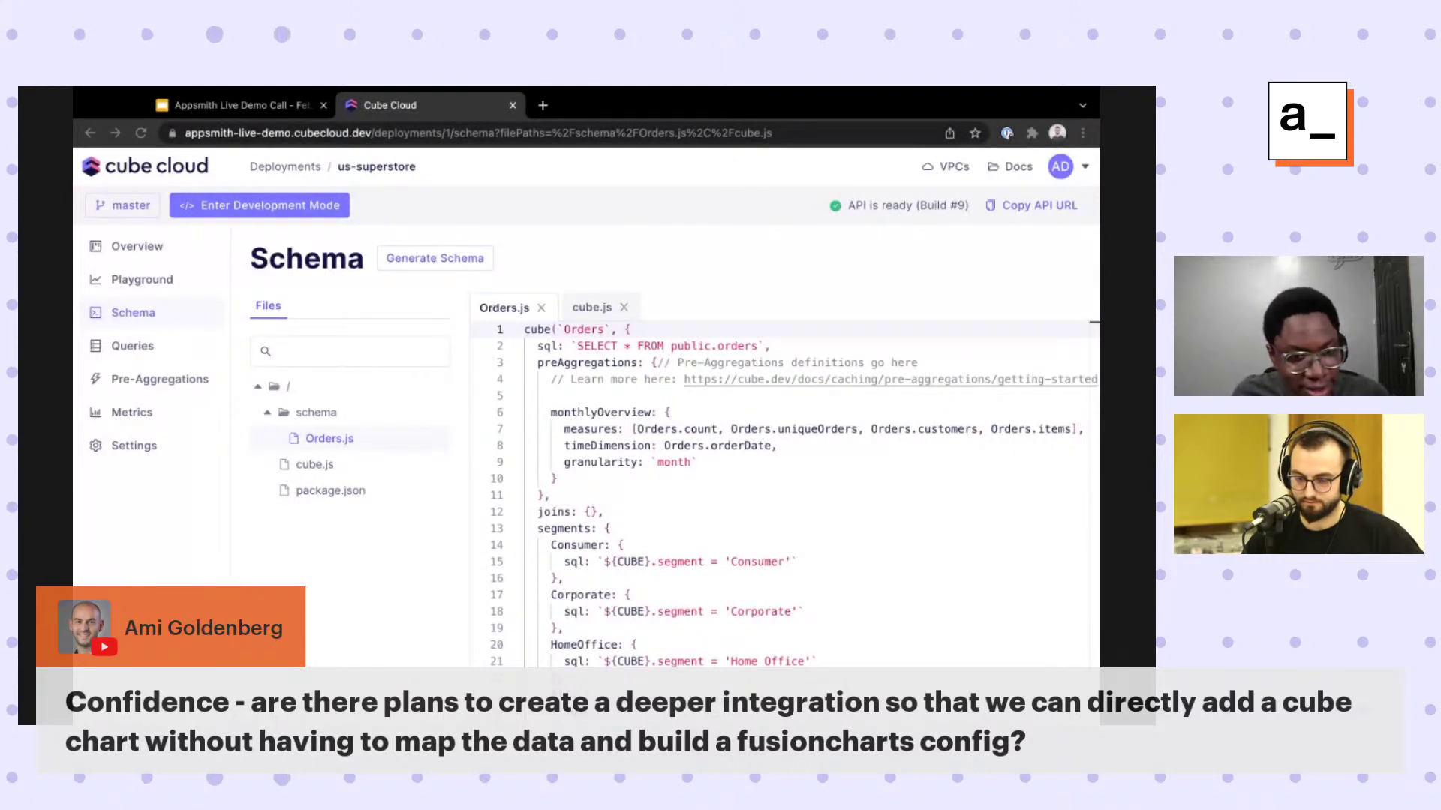
key(alt+Left)
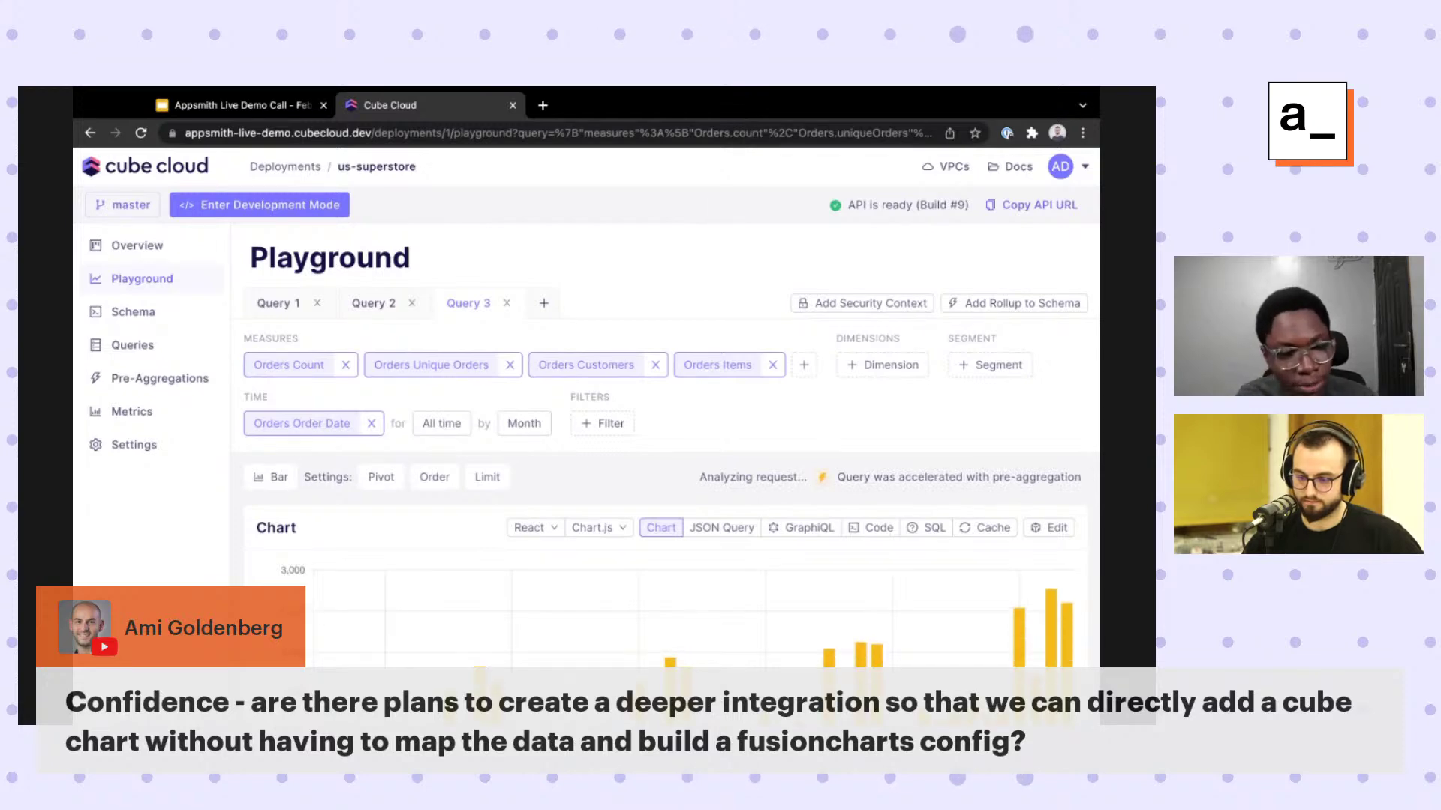
Highlight the 'Query was accelerated with pre-aggregation' notice and show the Chart.js library choices.
double_click(853, 477)
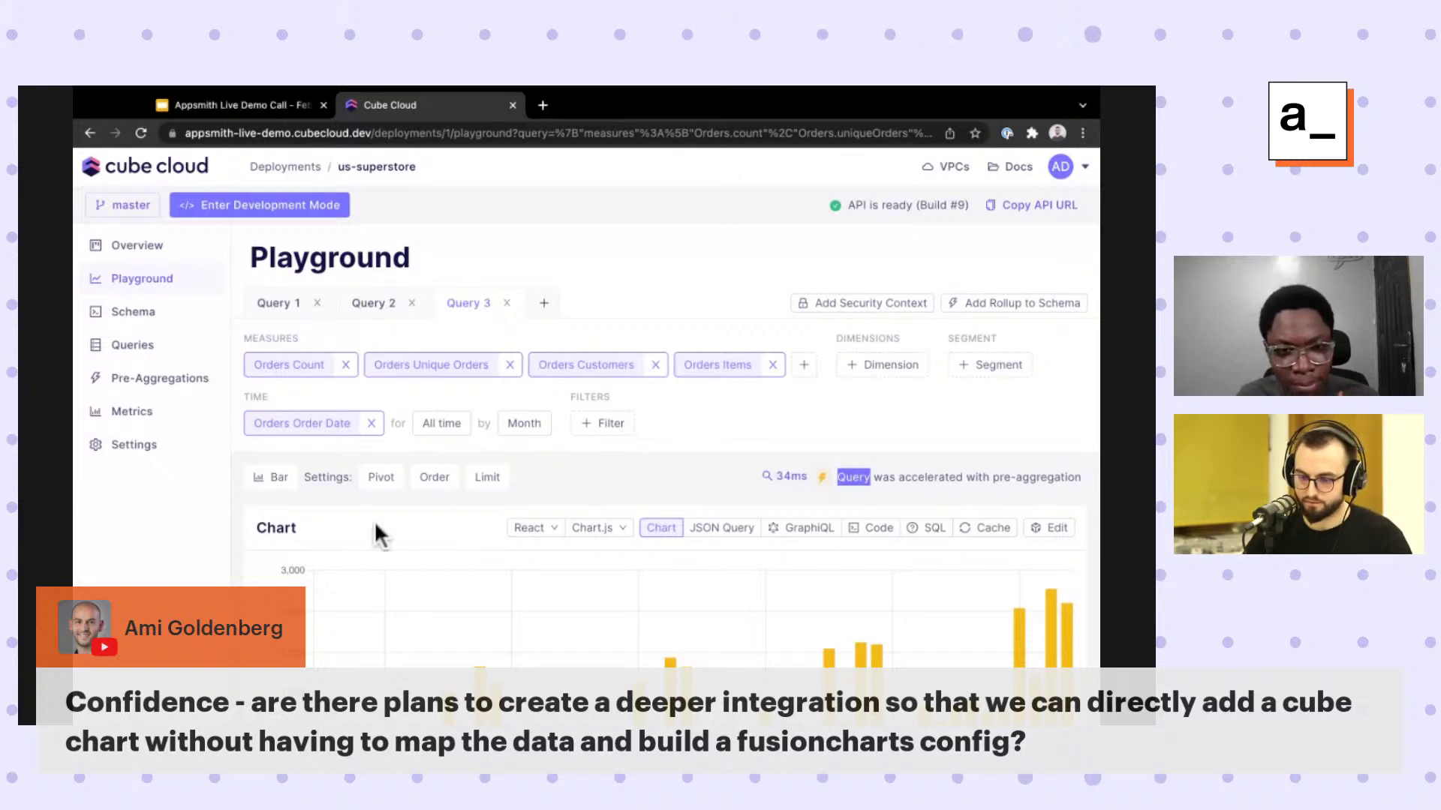
click(599, 528)
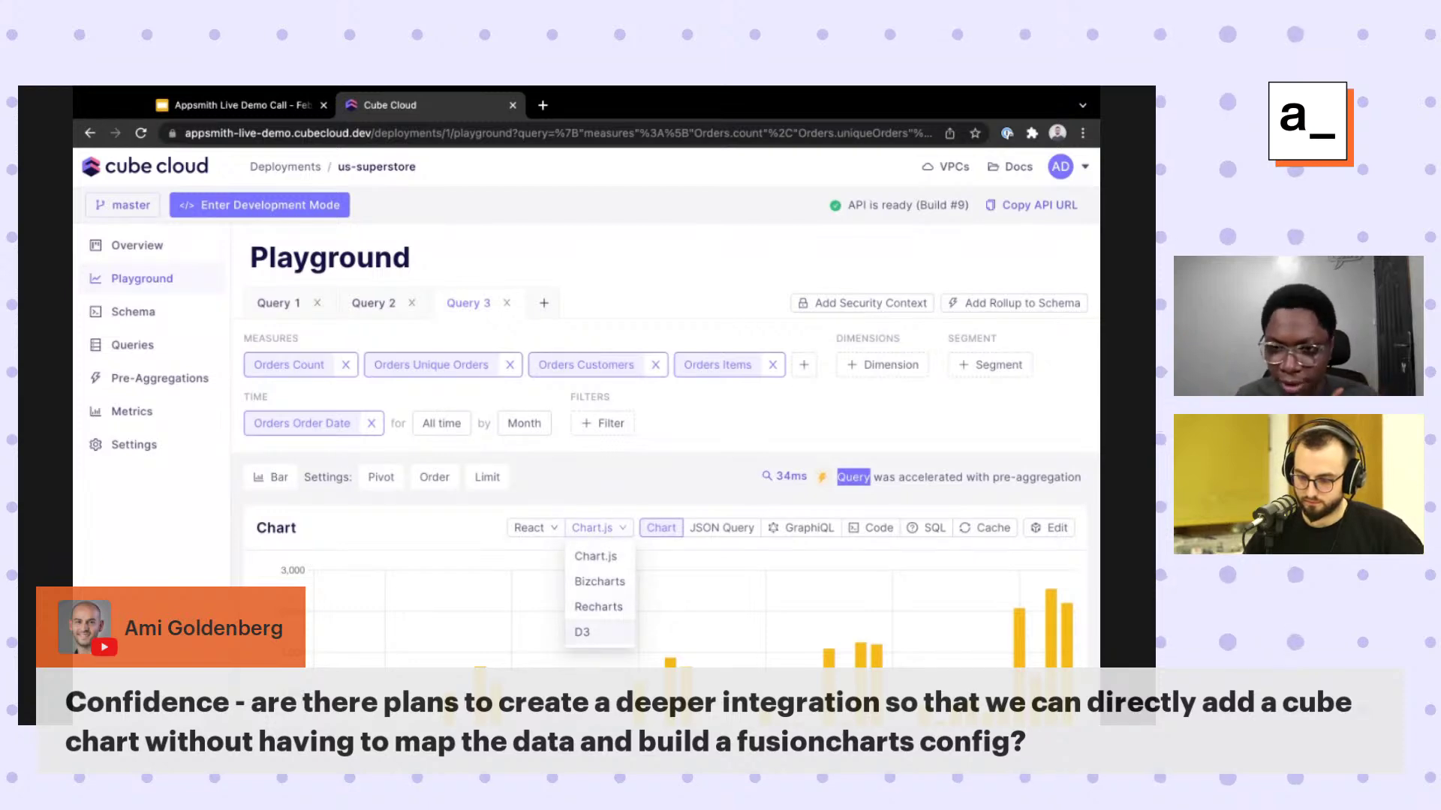
Redraw the monthly orders chart with Bizcharts, switch back to Chart.js, then view the React framework list.
click(711, 577)
mouse_move(593, 527)
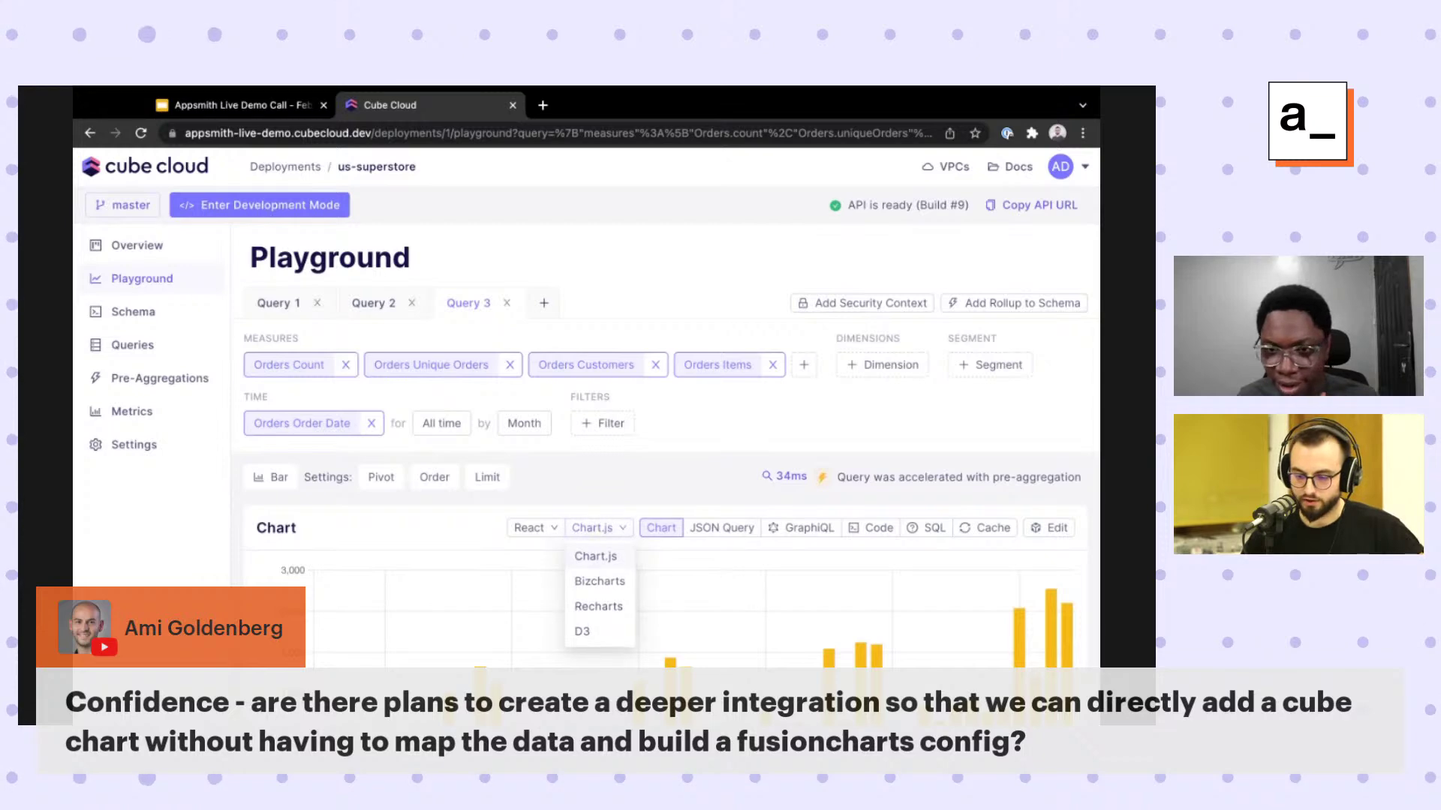
scroll(722, 568, down, 1)
mouse_move(599, 458)
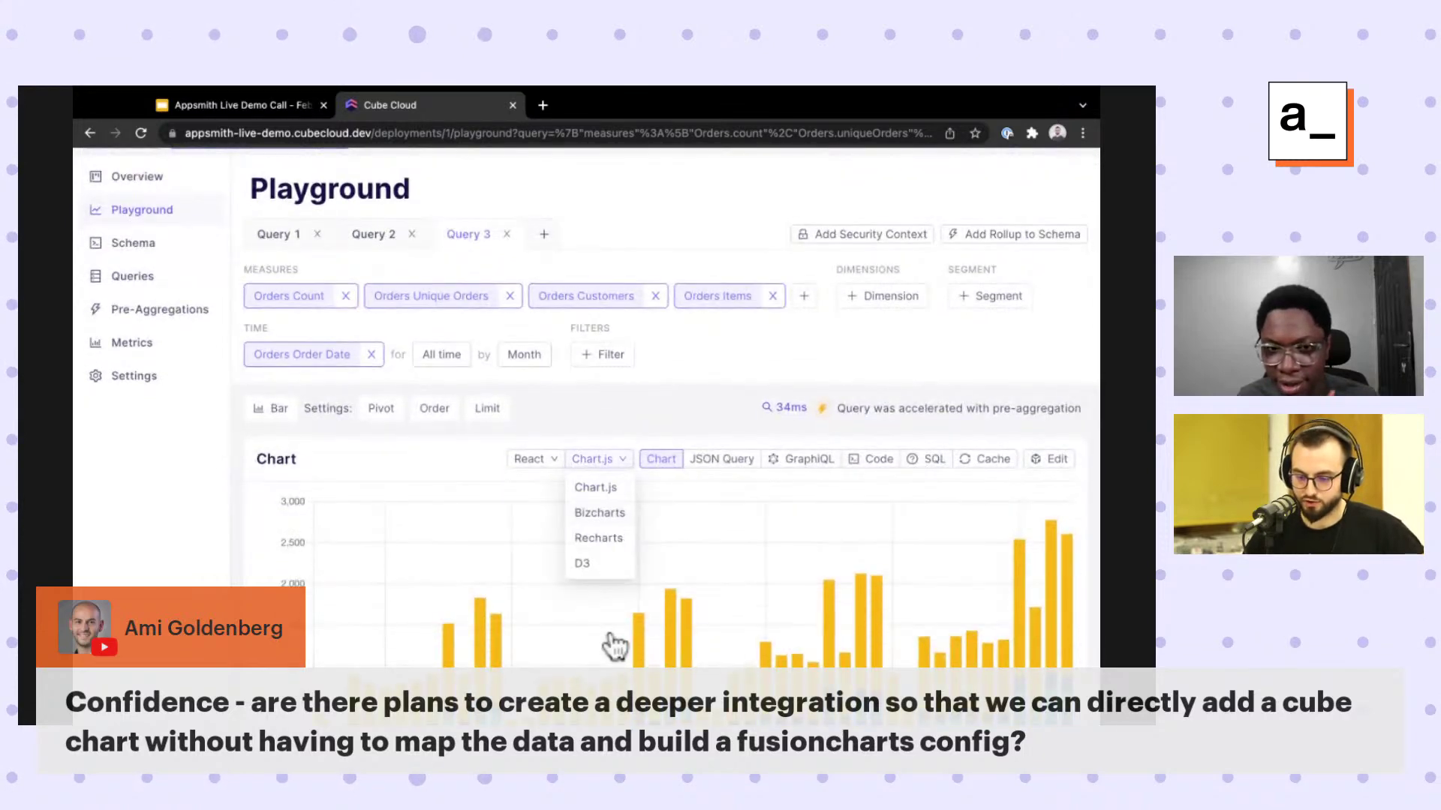
click(600, 602)
scroll(661, 511, down, 1)
scroll(673, 431, down, 1)
mouse_move(653, 376)
click(626, 408)
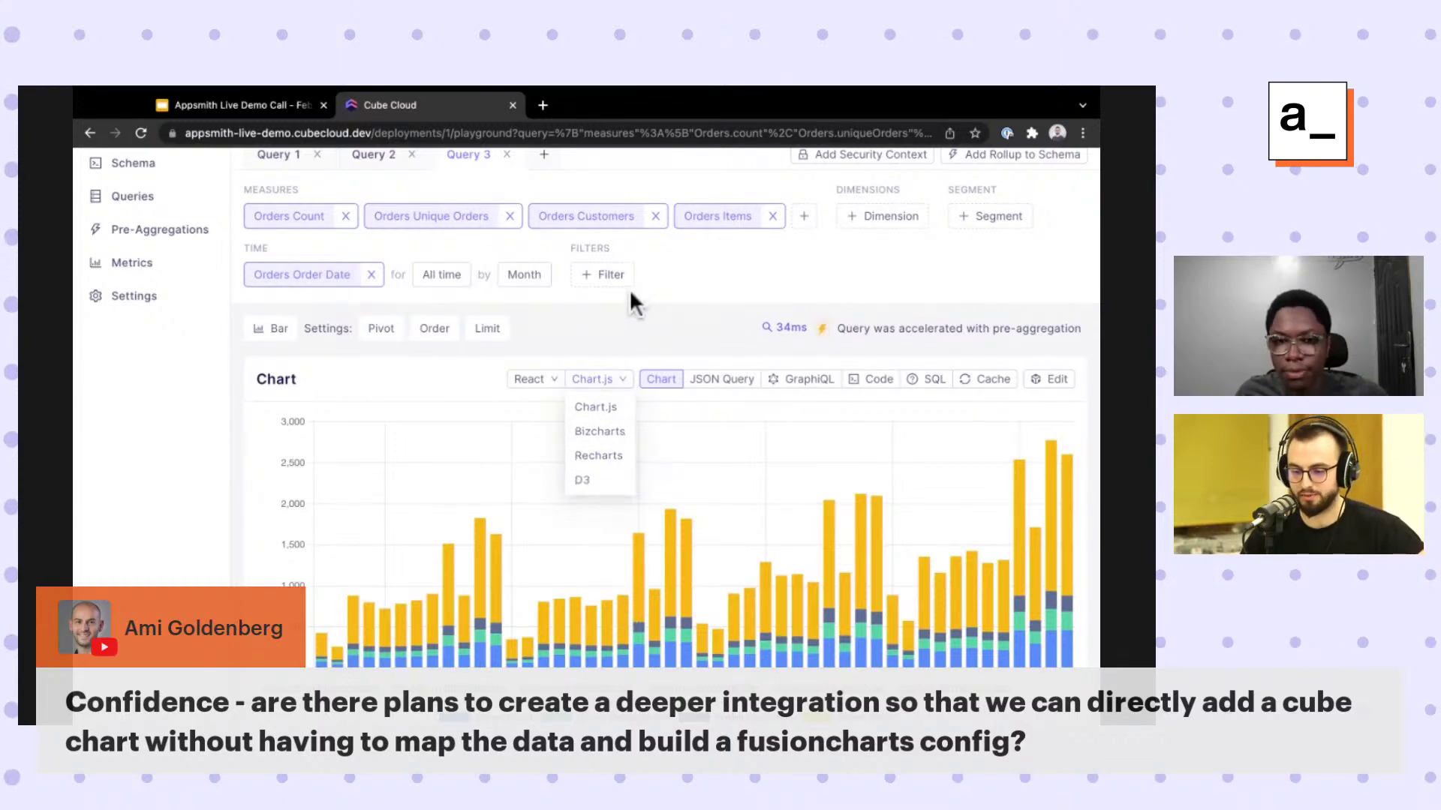
click(529, 379)
mouse_move(598, 360)
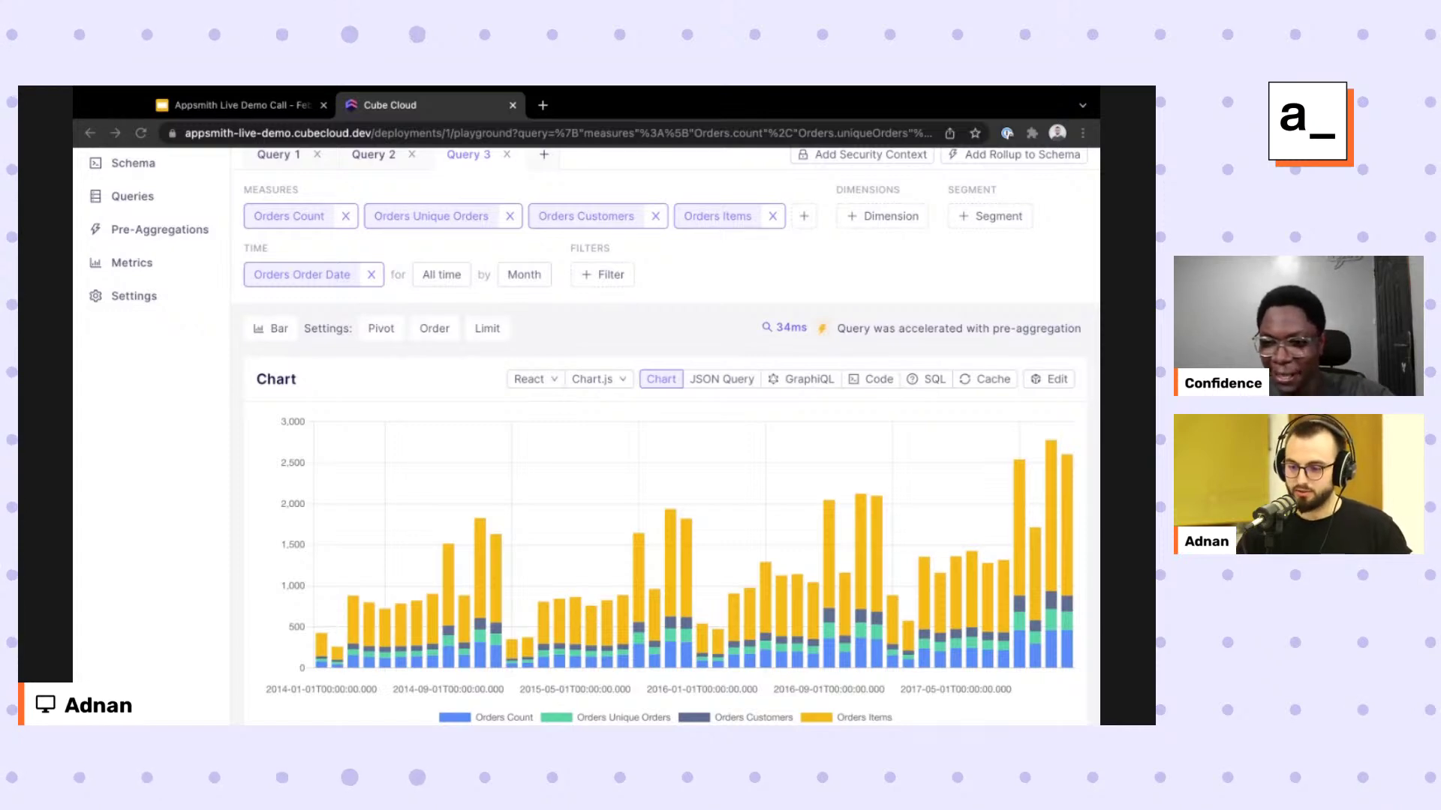
Search 'cube docs rbac' in a new tab and open Cube's role-based access documentation.
key(ctrl+t)
text(cube do)
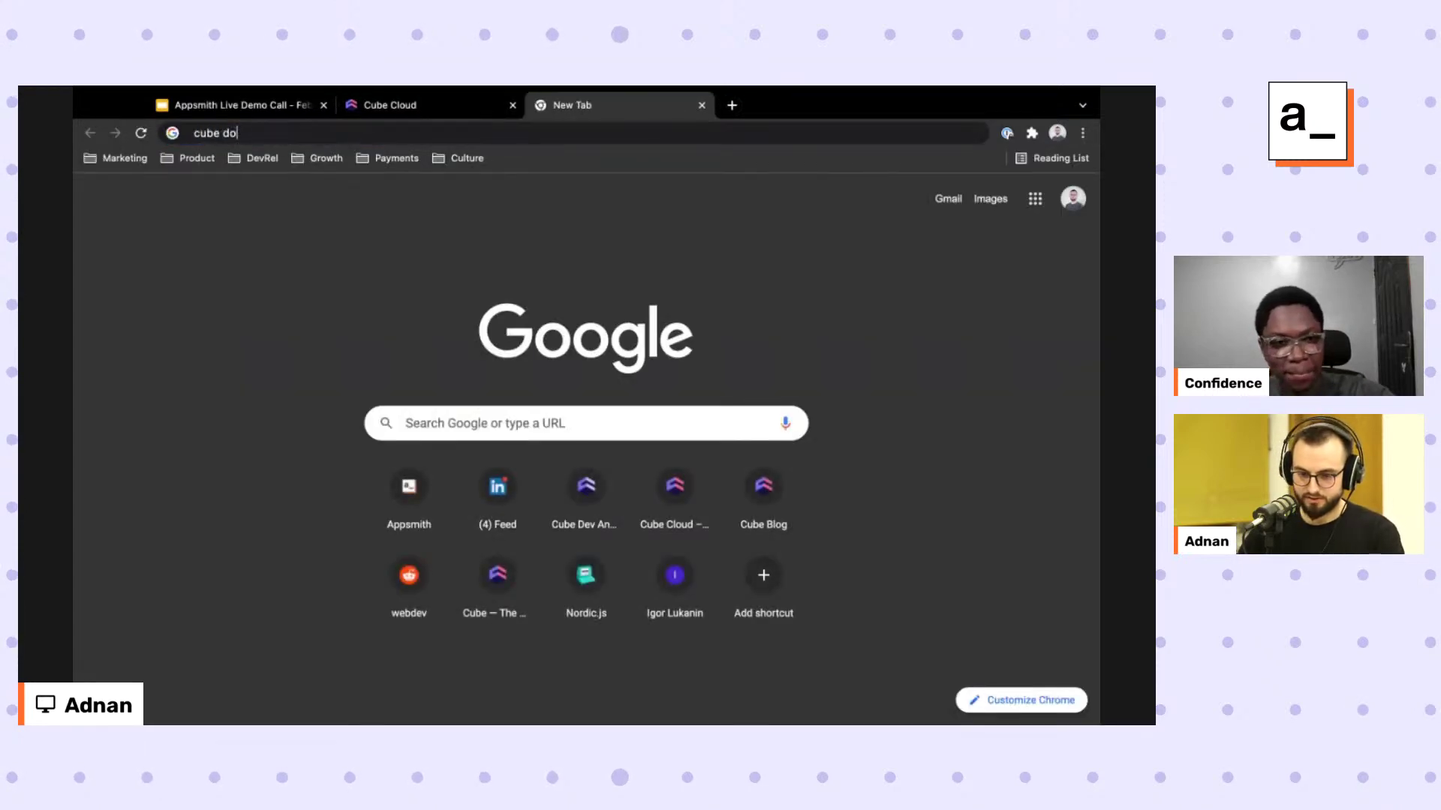
text(cs rbac)
key(Return)
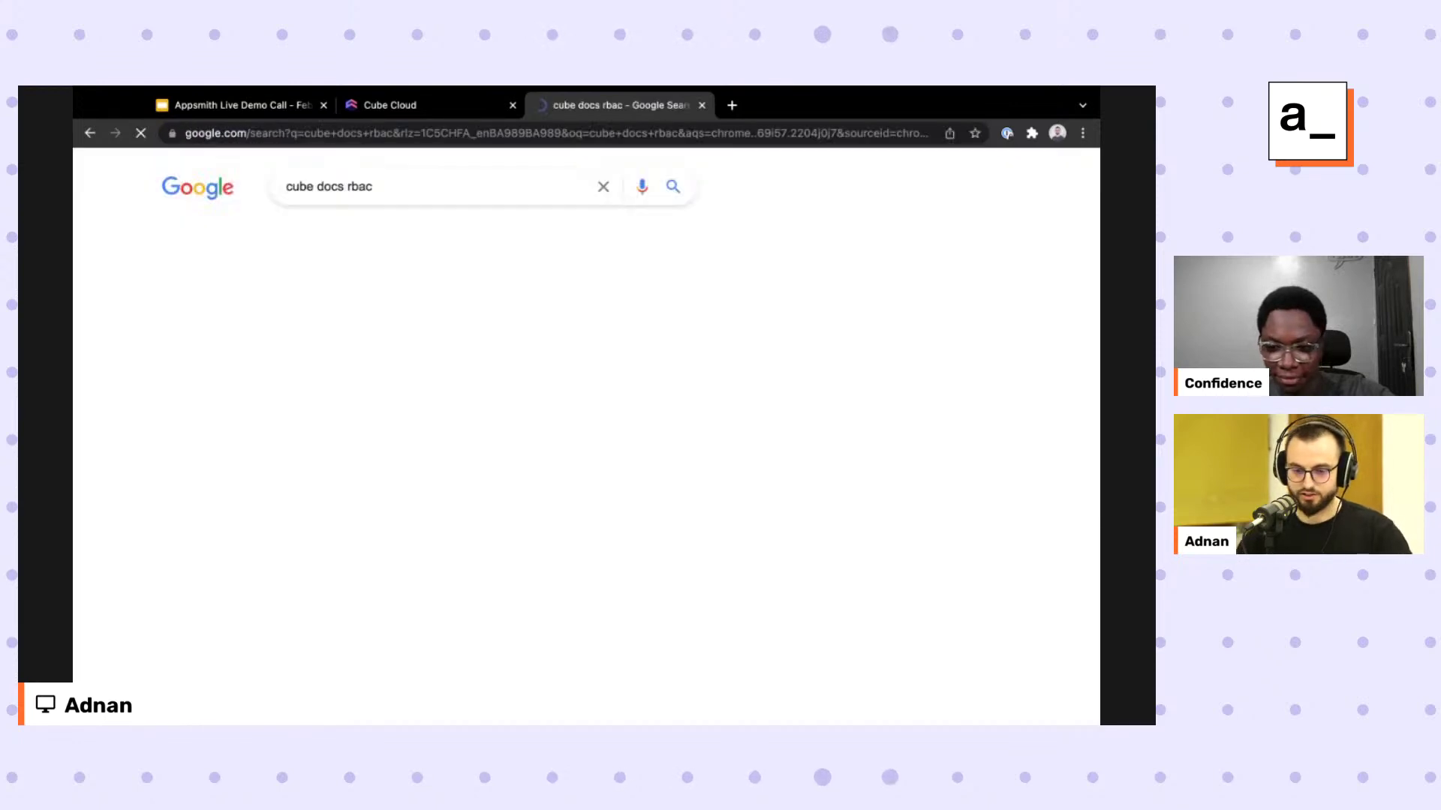
click(361, 322)
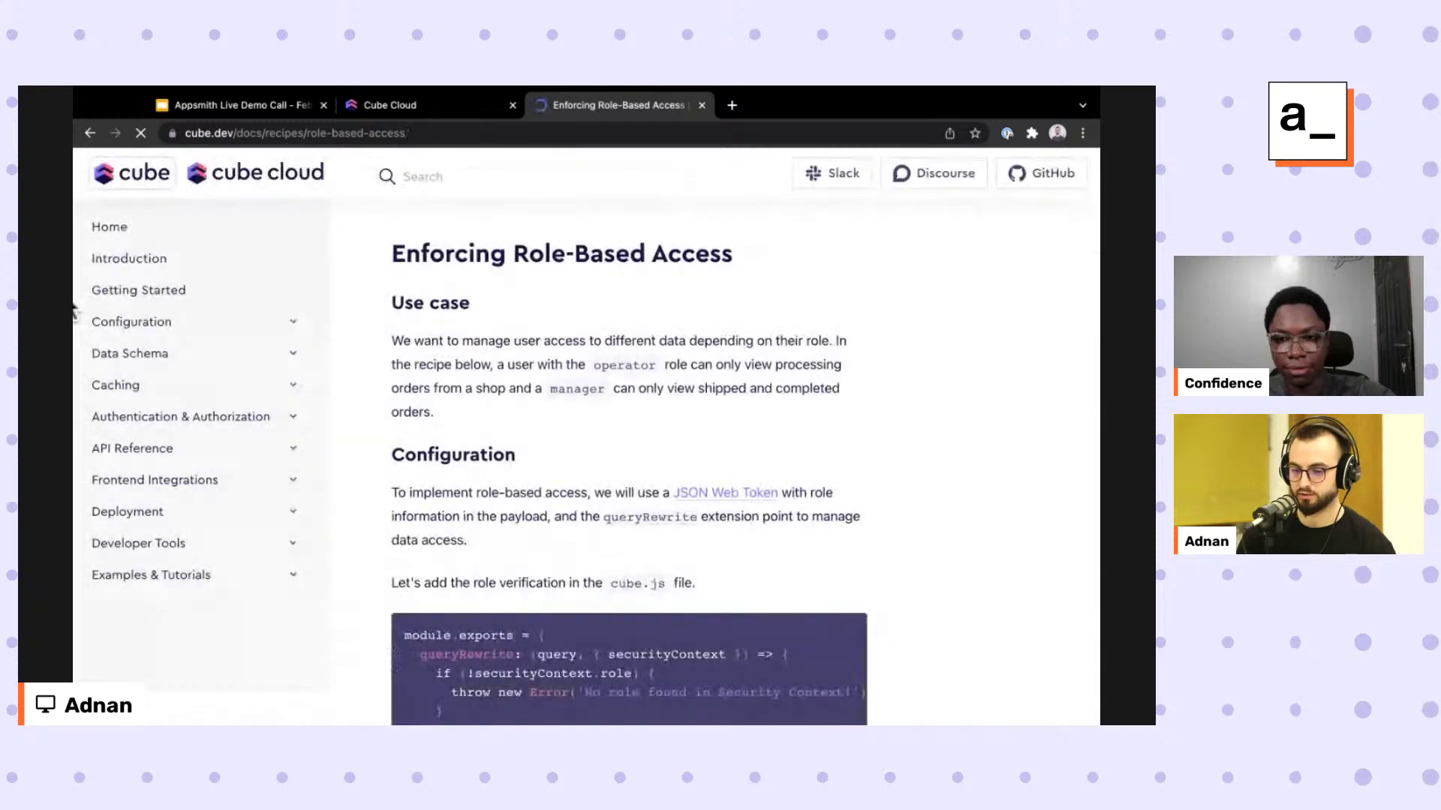
Select and copy the manager-role filter rule from the recipe's queryRewrite example.
scroll(447, 371, down, 2)
scroll(447, 372, down, 3)
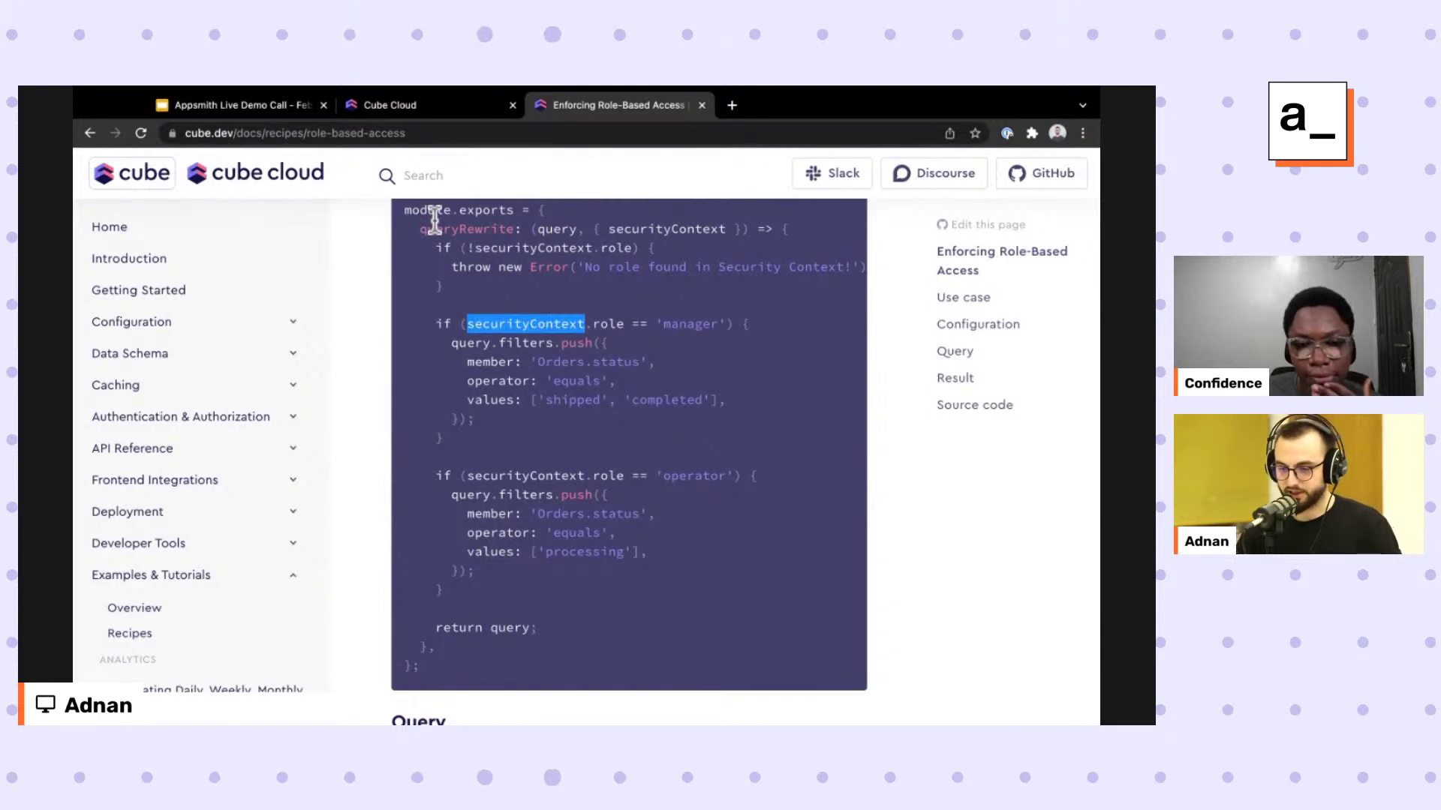
double_click(666, 229)
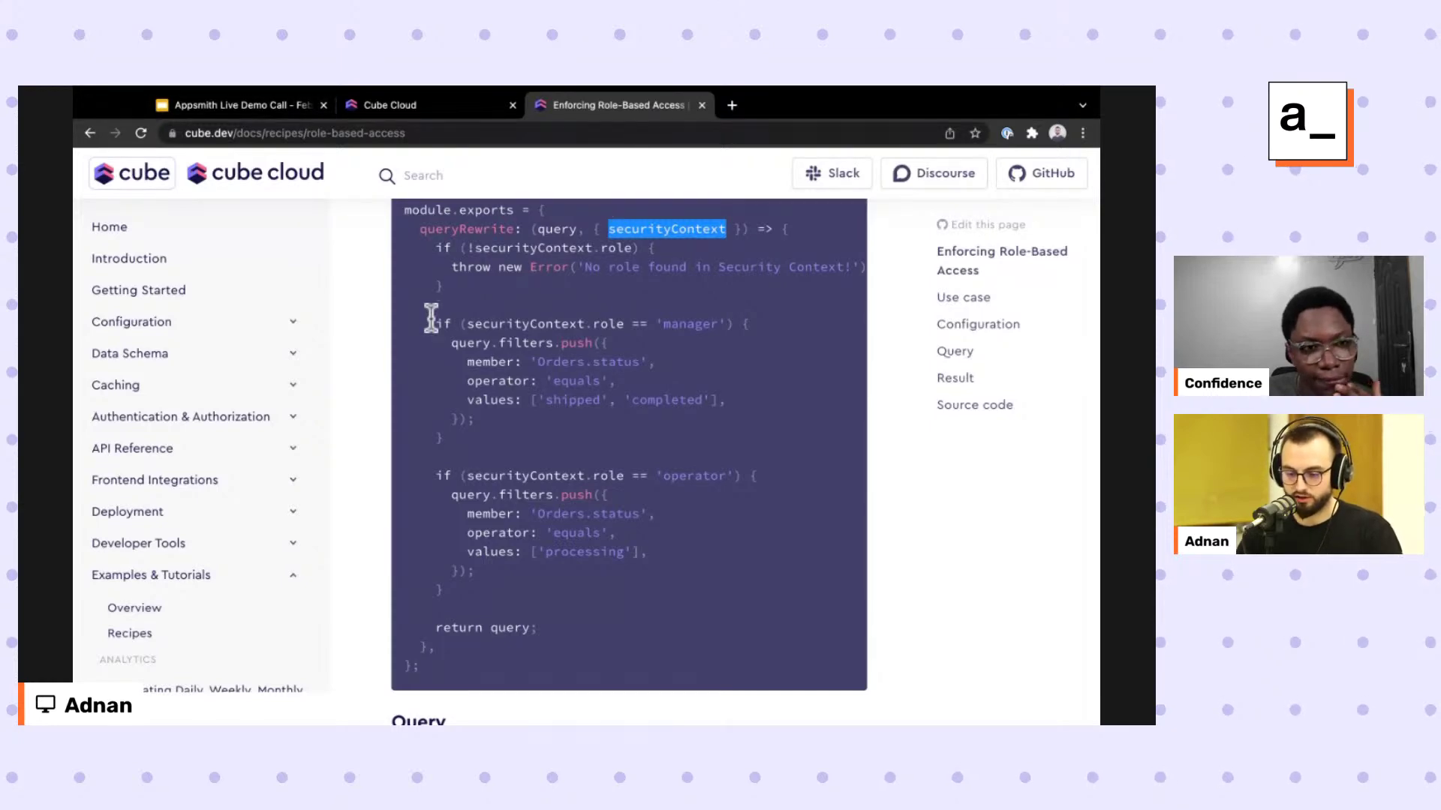
drag(436, 323, 407, 459)
key(ctrl+c)
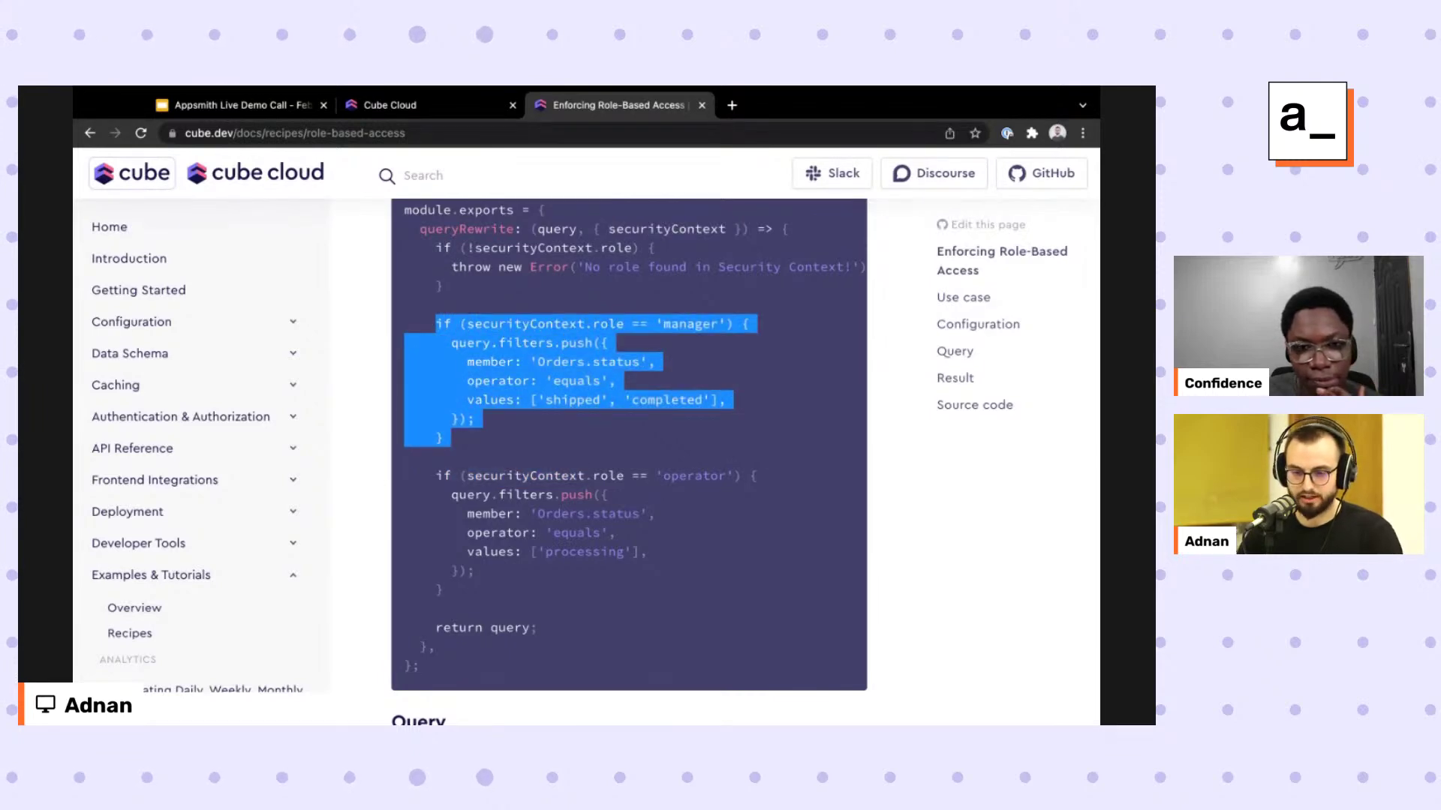
key(ctrl+shift+Tab)
Enter development mode, open cube.js, and paste the manager rule inside module.exports.
key(alt+Left)
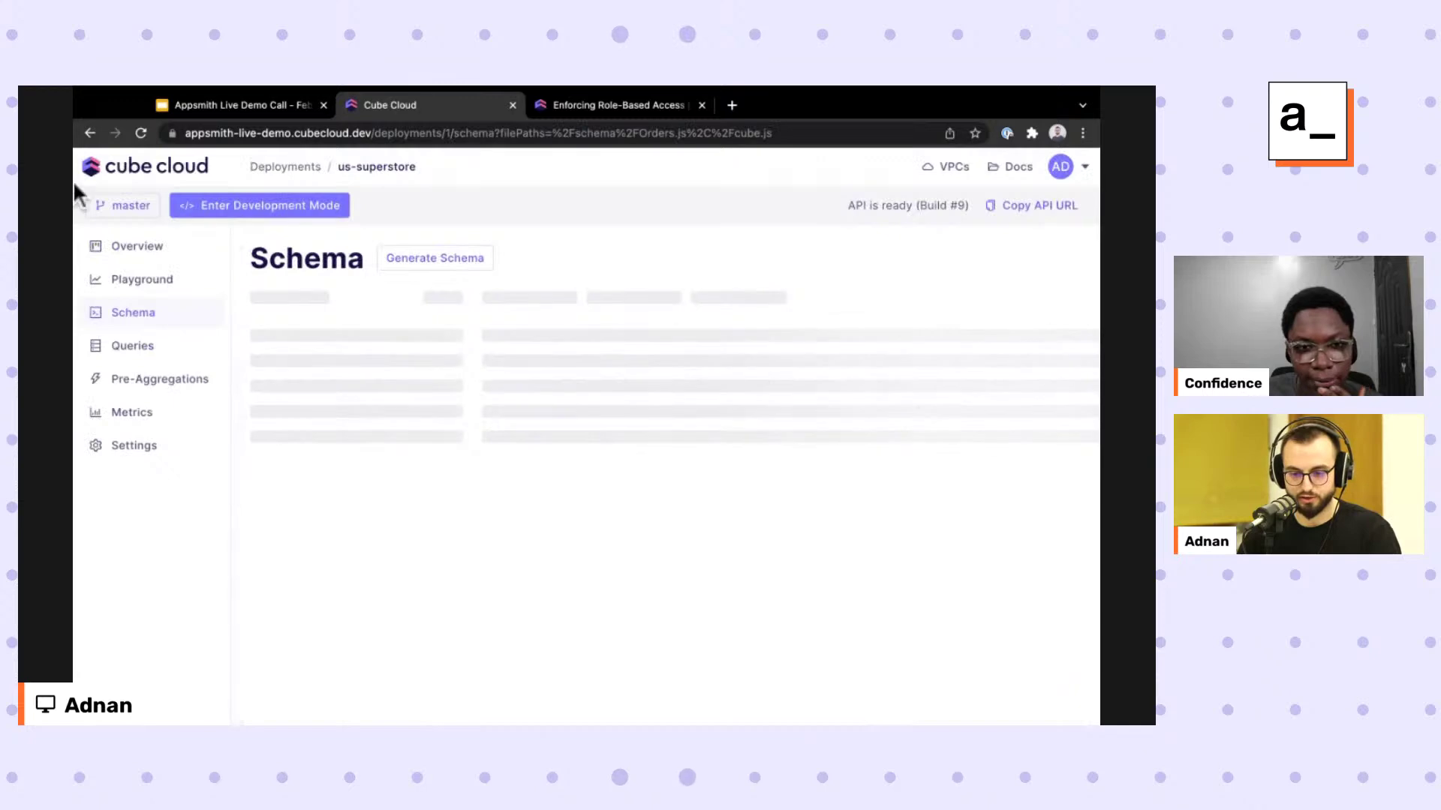
click(259, 205)
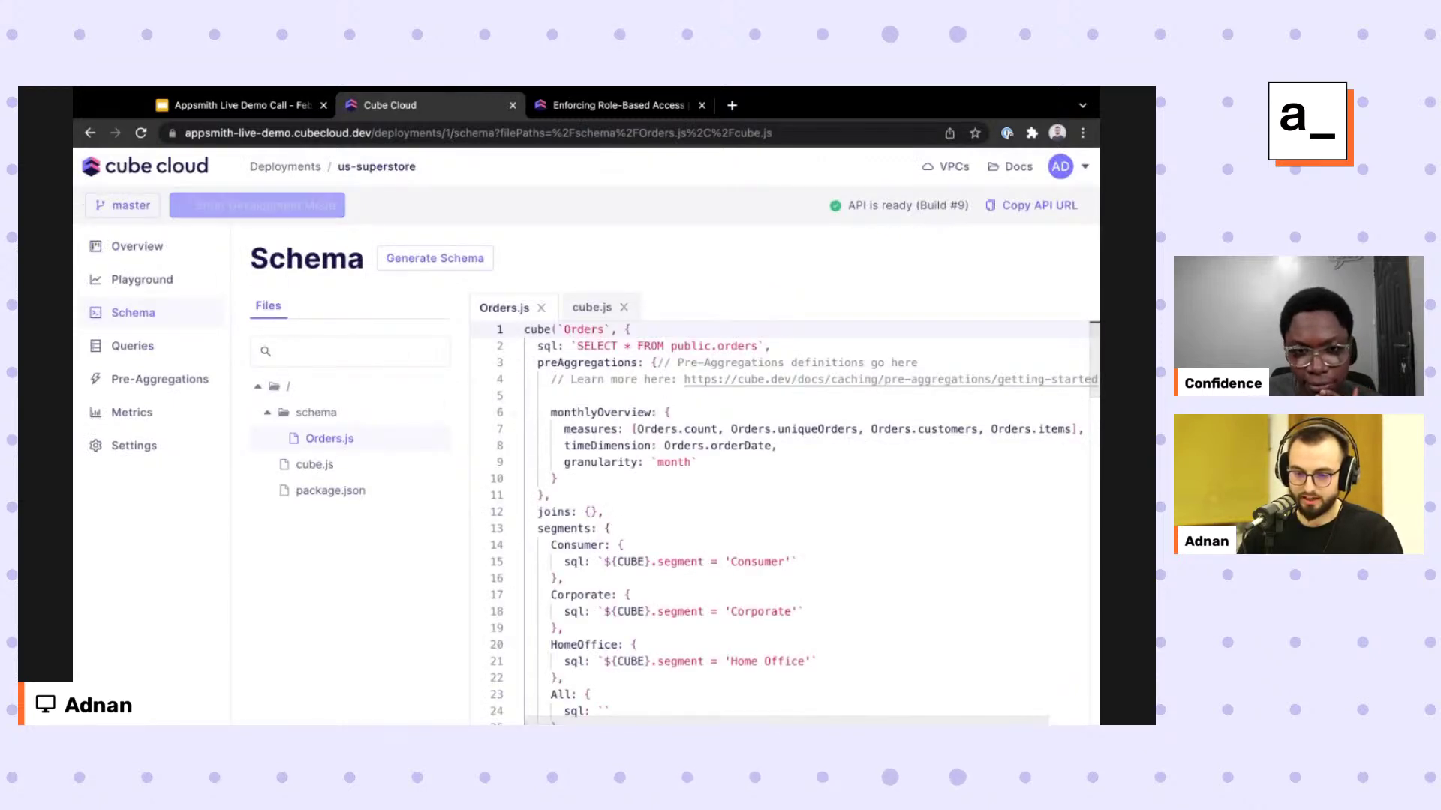
click(314, 465)
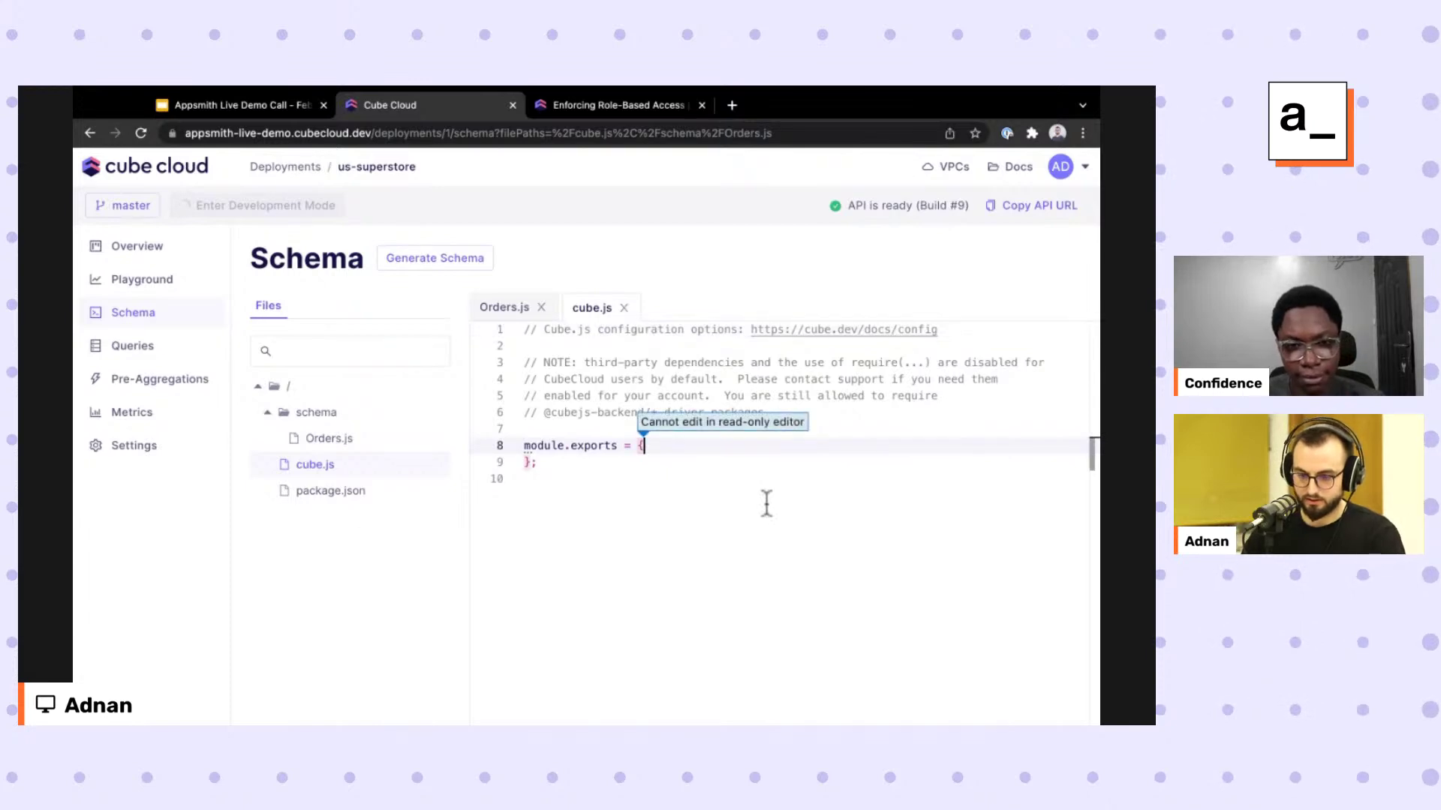
click(780, 445)
key(Return)
key(Return)
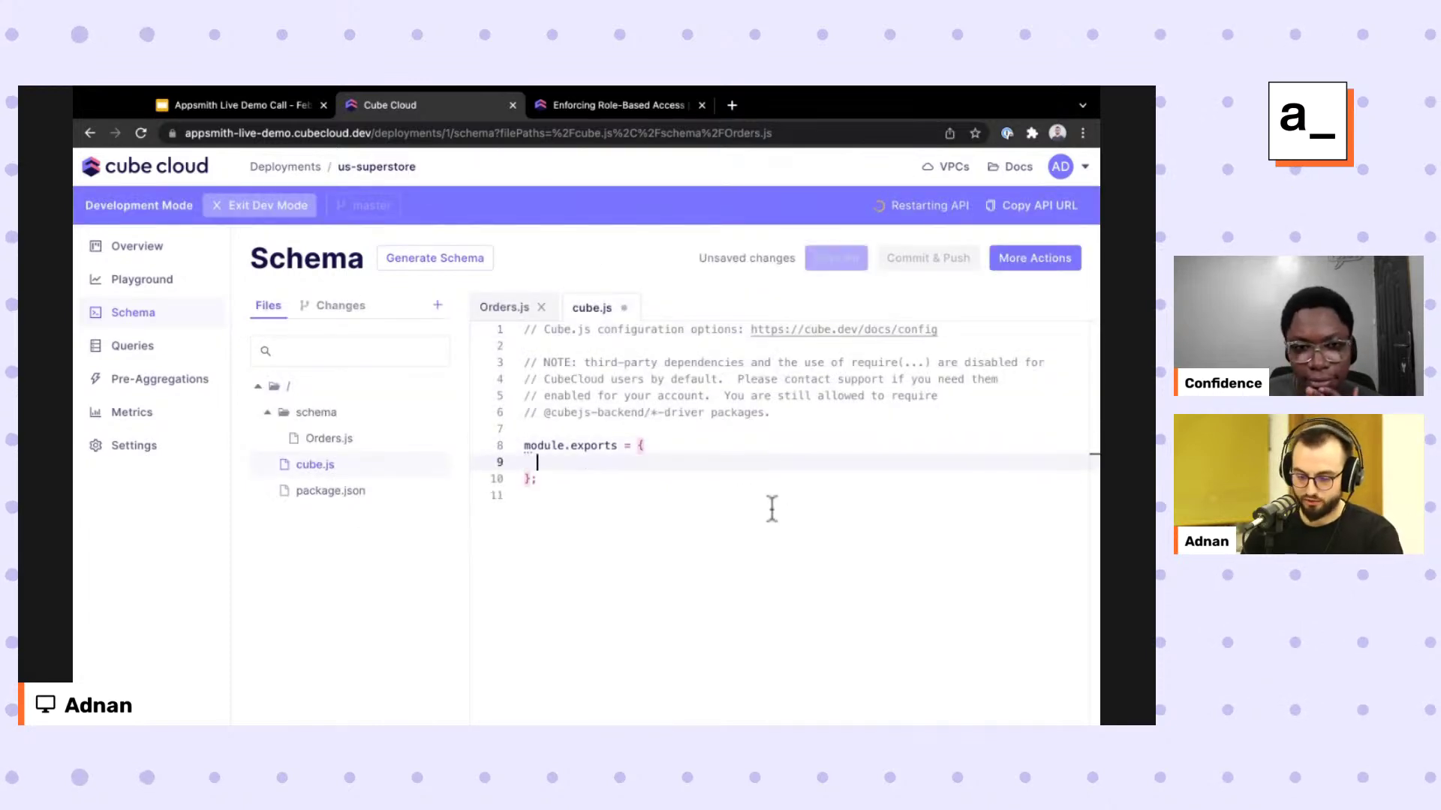
key(ctrl+v)
Replace the pasted manager rule in cube.js with the recipe's full queryRewrite function.
key(ctrl+Tab)
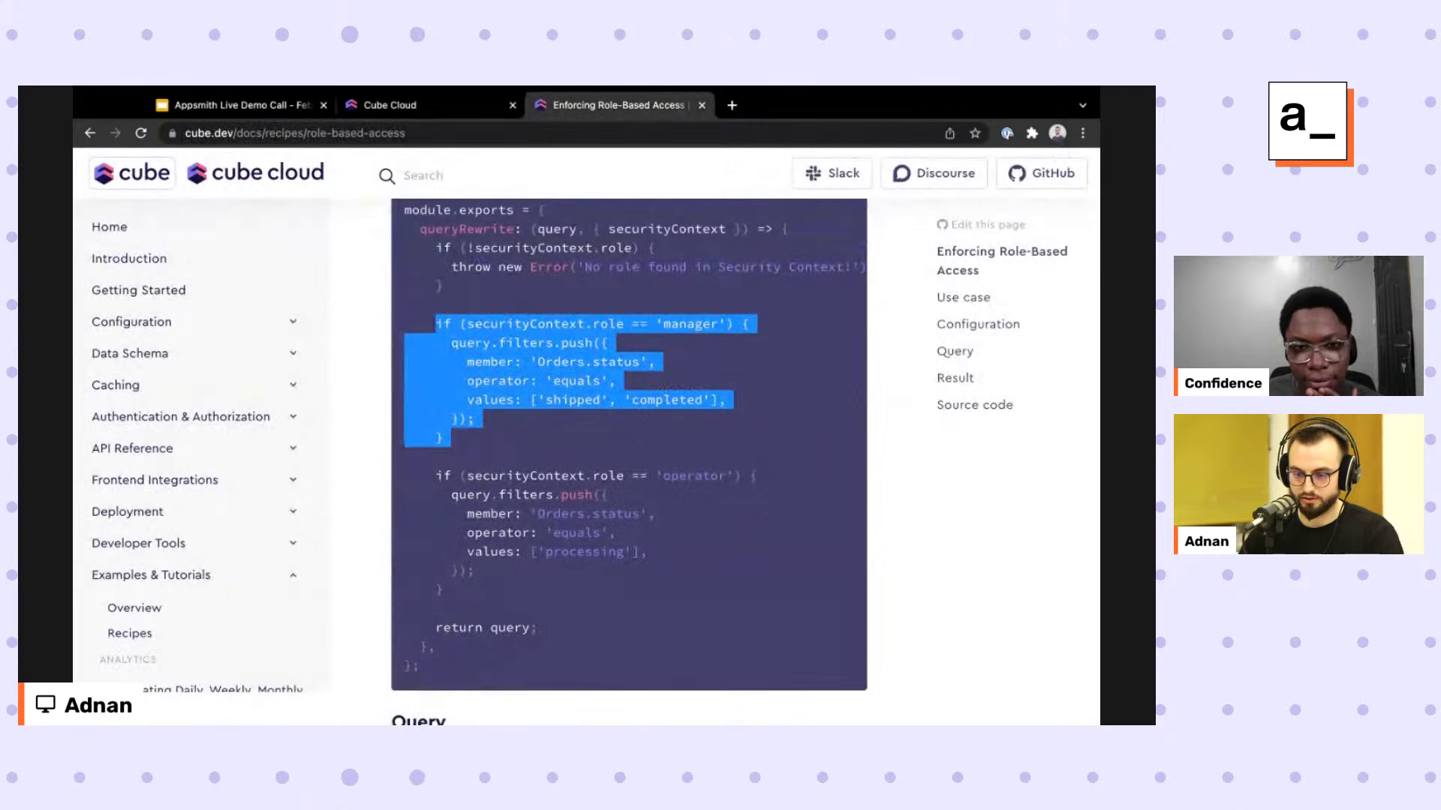
double_click(466, 229)
drag(466, 229, 443, 647)
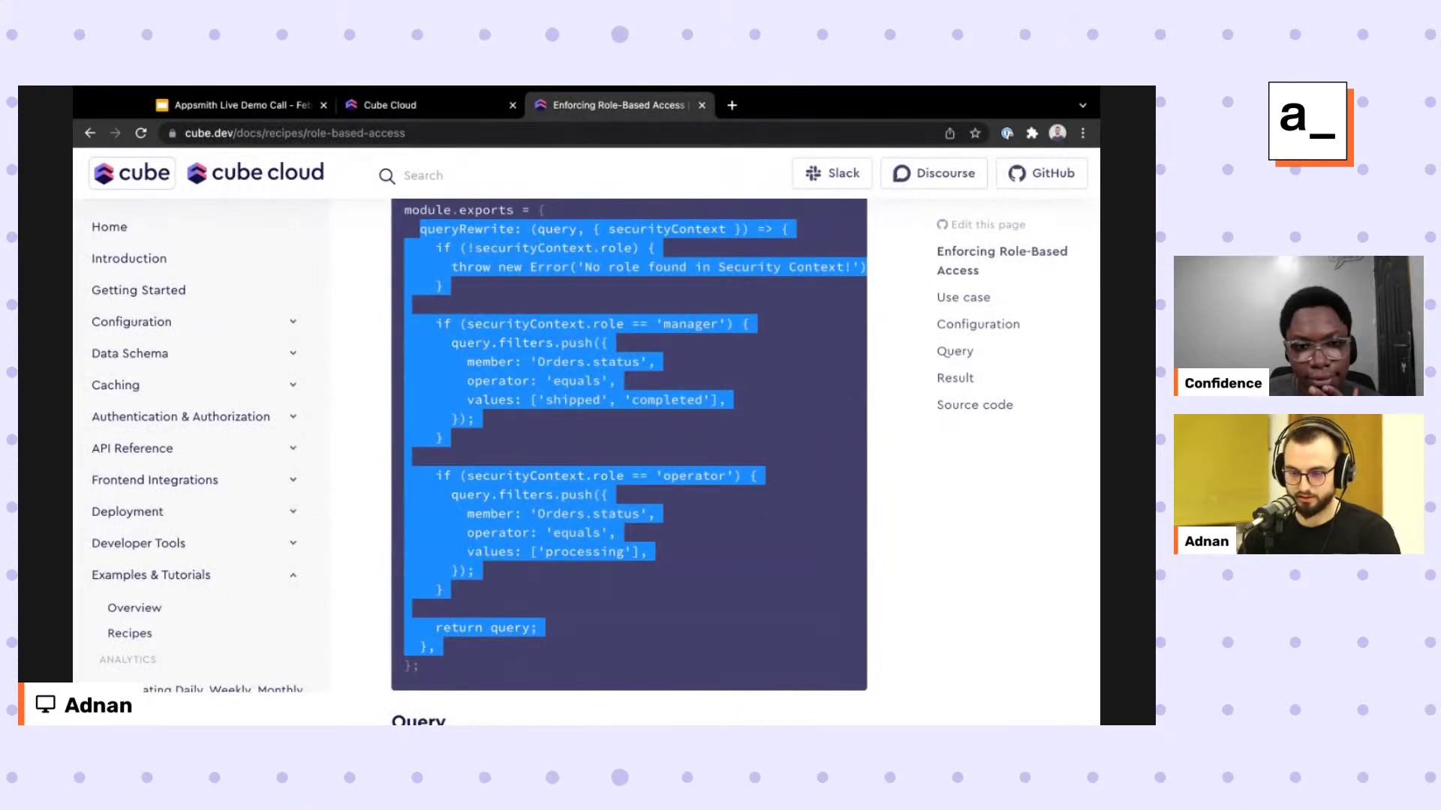
key(ctrl+c)
key(ctrl+shift+Tab)
key(ctrl+z)
key(ctrl+v)
Highlight the missing-role check on line 11 and its error-throwing line 12 in queryRewrite.
scroll(678, 484, up, 3)
click(601, 462)
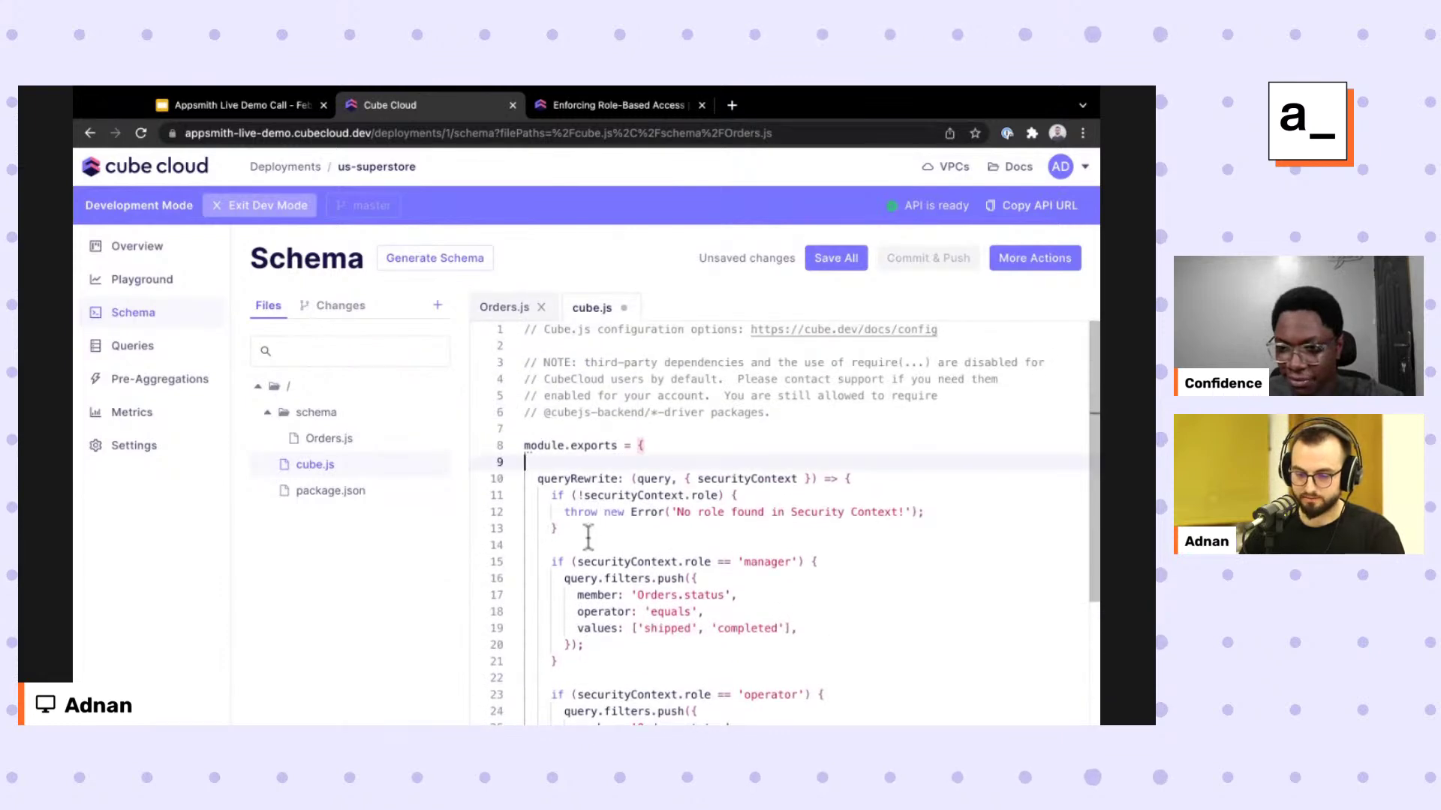
scroll(588, 534, down, 3)
scroll(588, 535, up, 2)
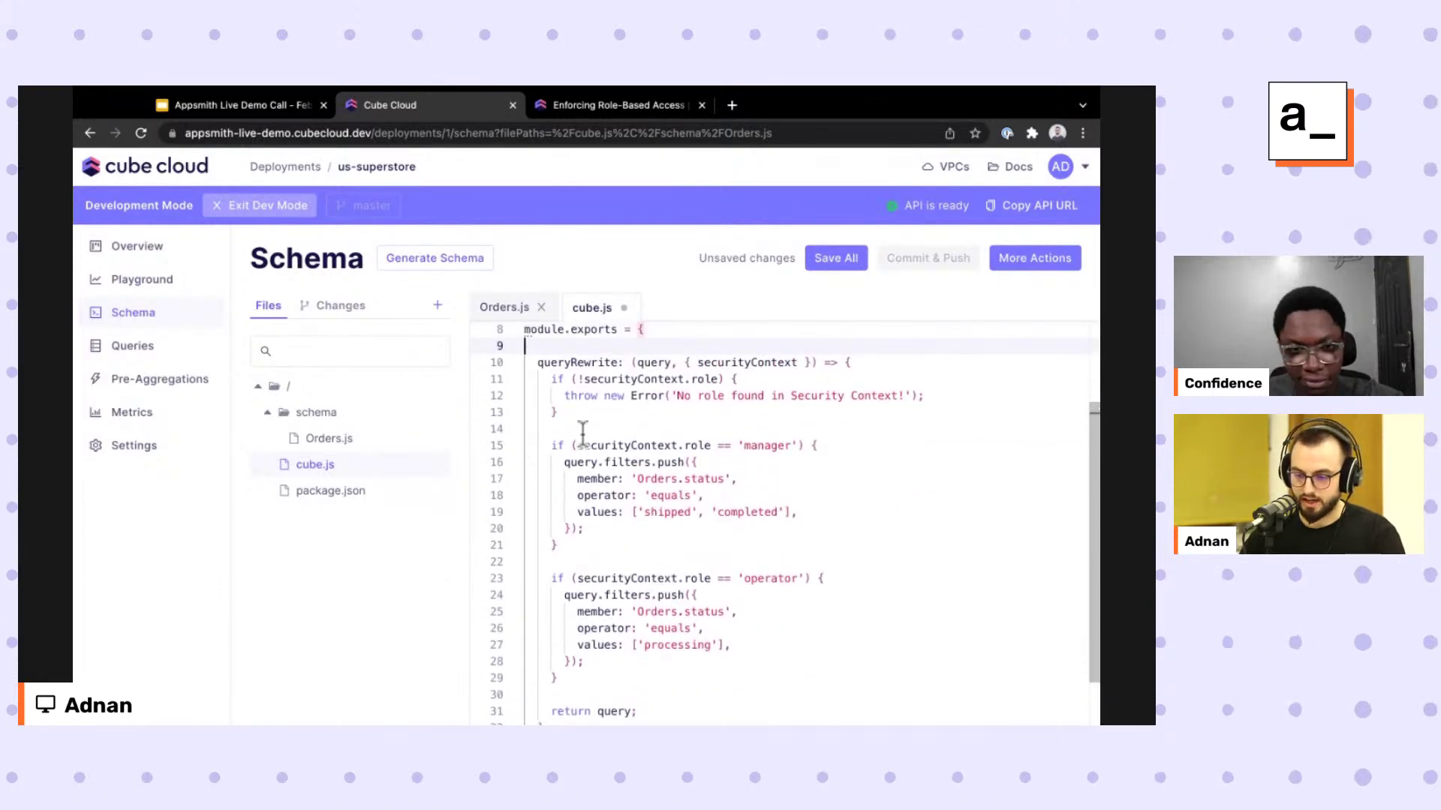
click(690, 373)
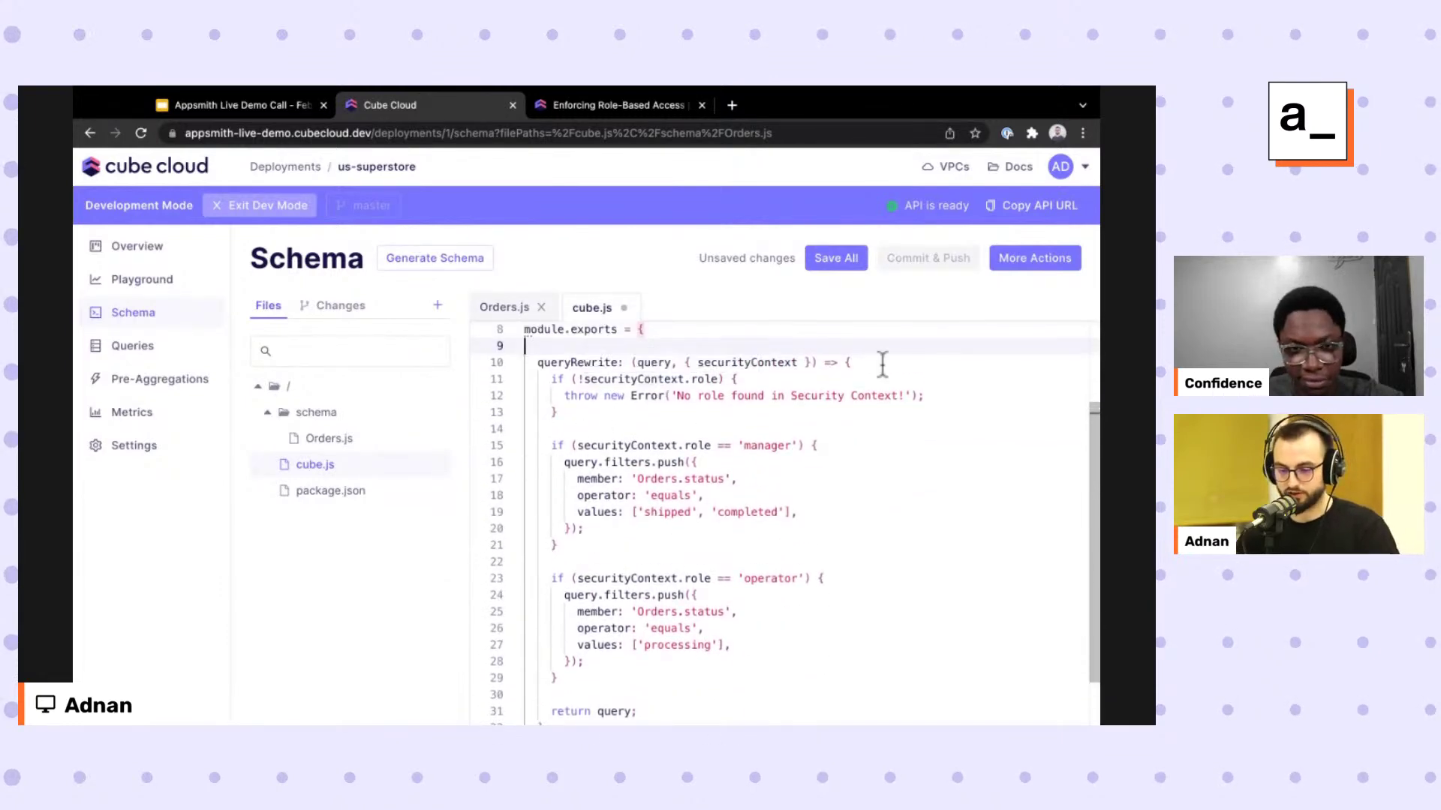
triple_click(578, 398)
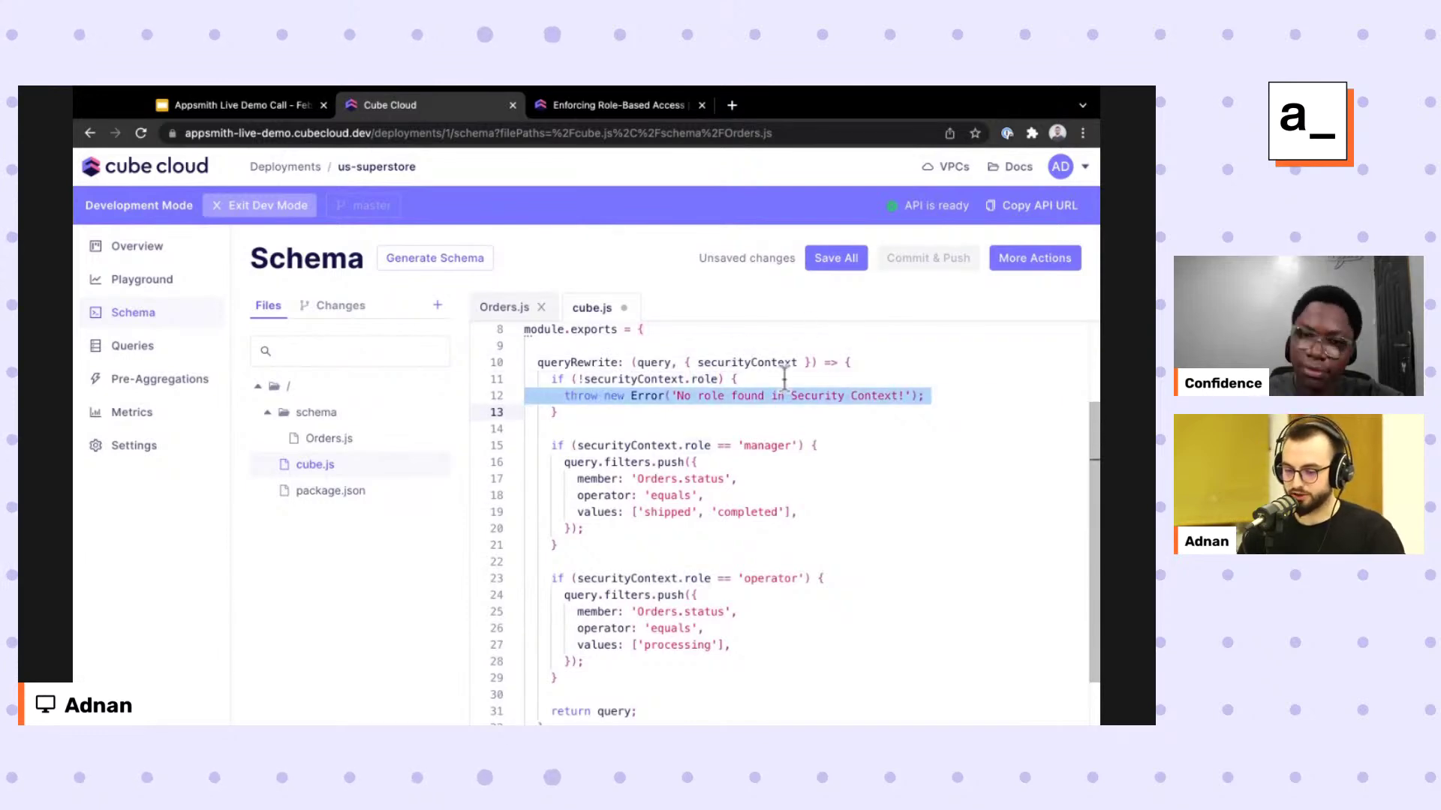
key(Up)
key(Up)
key(shift+End)
key(Right)
key(Left)
key(Left)
key(Left)
key(ctrl+shift+Left)
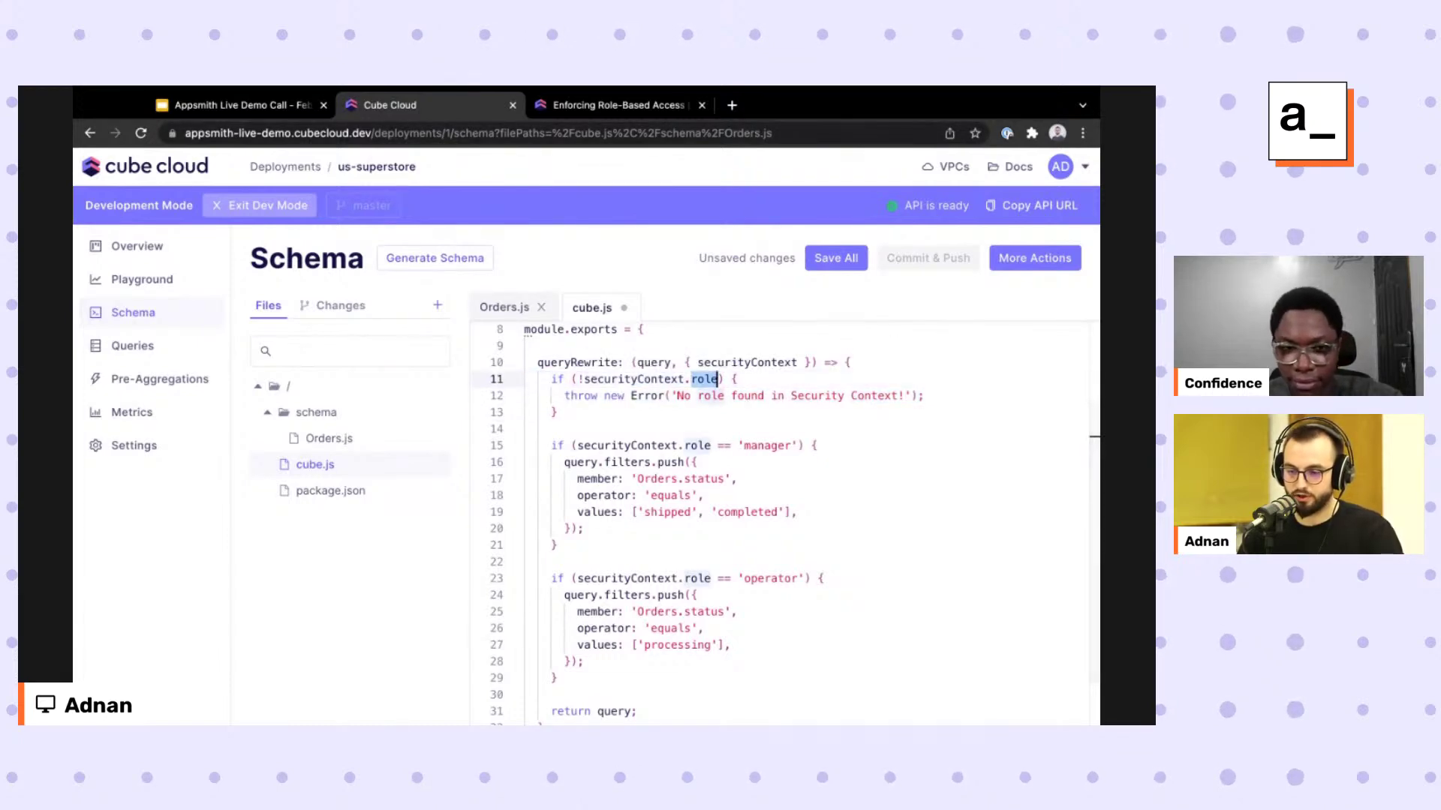
Load the jwt.io token debugger in a new browser tab.
key(ctrl+t)
text(jwt.)
key(Return)
scroll(199, 646, down, 8)
scroll(200, 647, down, 8)
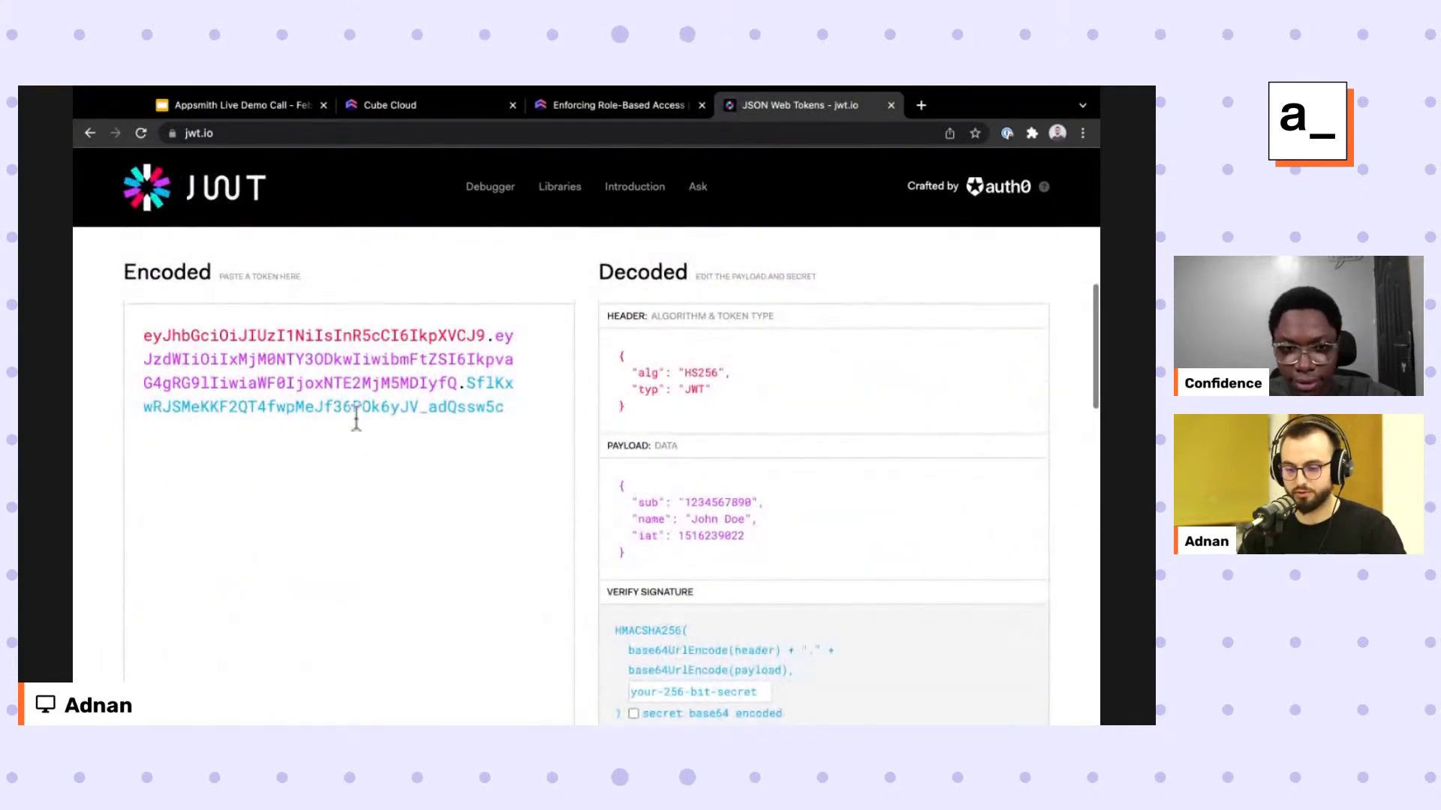
scroll(568, 500, down, 1)
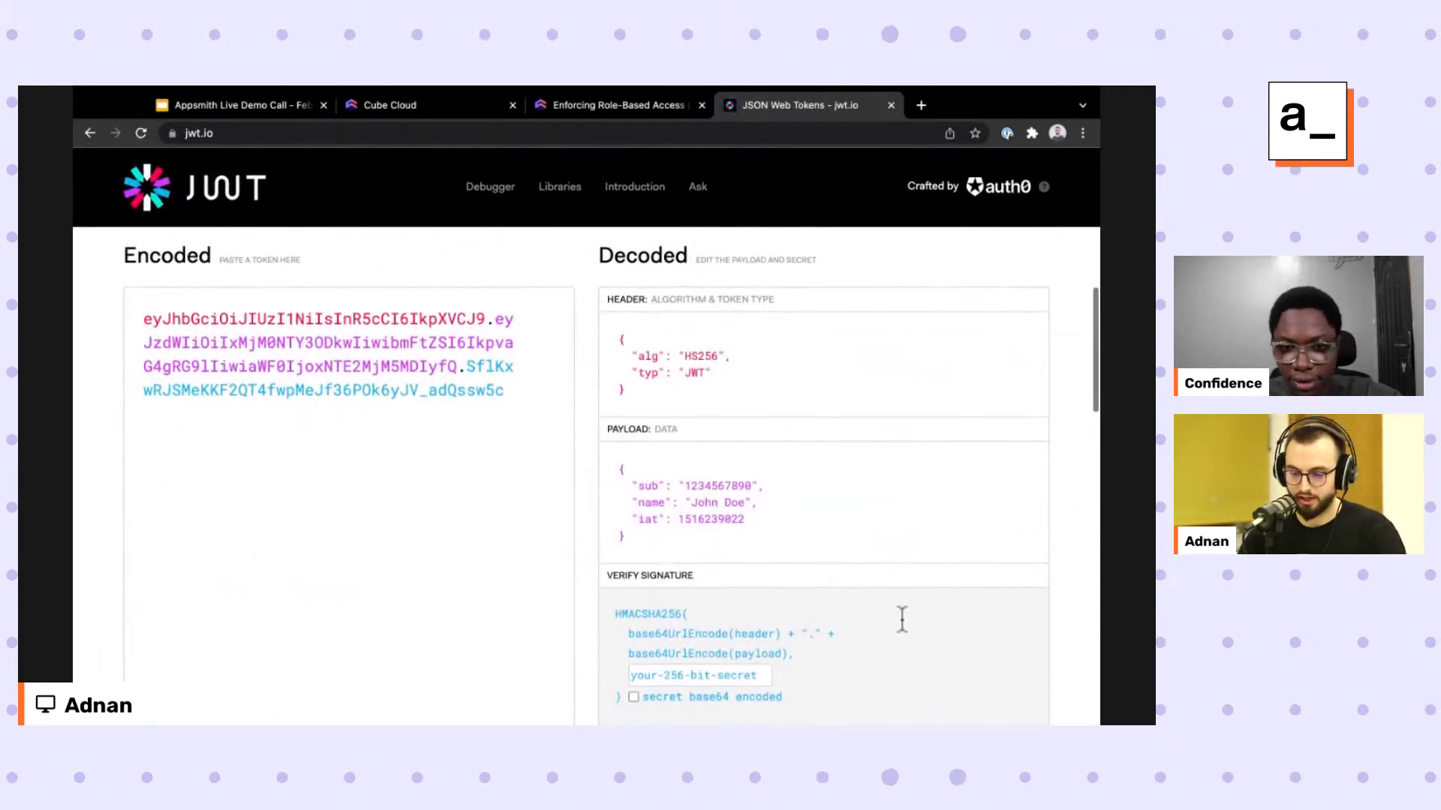
double_click(651, 500)
text(role)
double_click(717, 499)
text(admi)
key(BackSpace)
key(BackSpace)
key(BackSpace)
key(BackSpace)
text("admin)
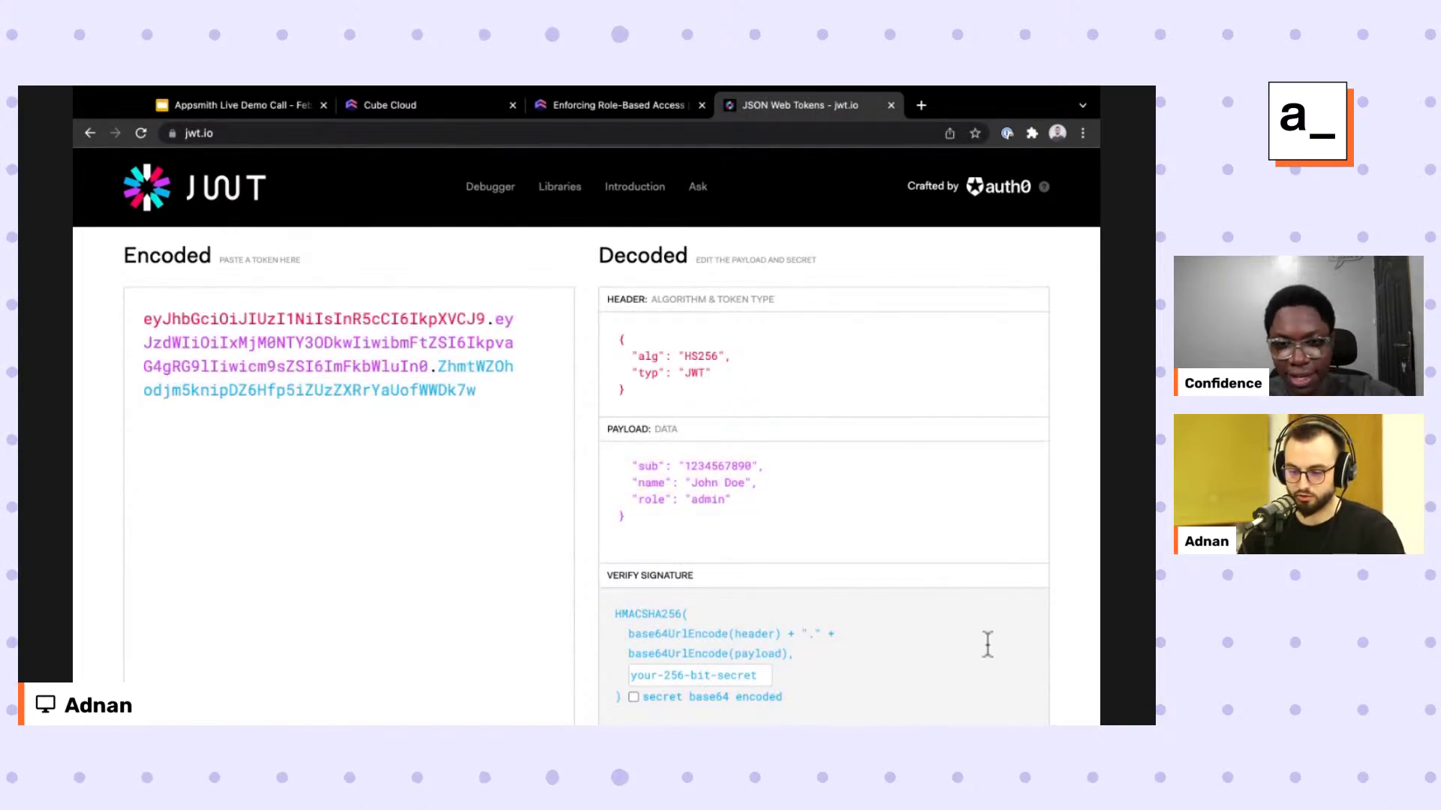
Highlight the new role claim and admin value, then return to the Cube docs tab.
double_click(652, 500)
double_click(708, 500)
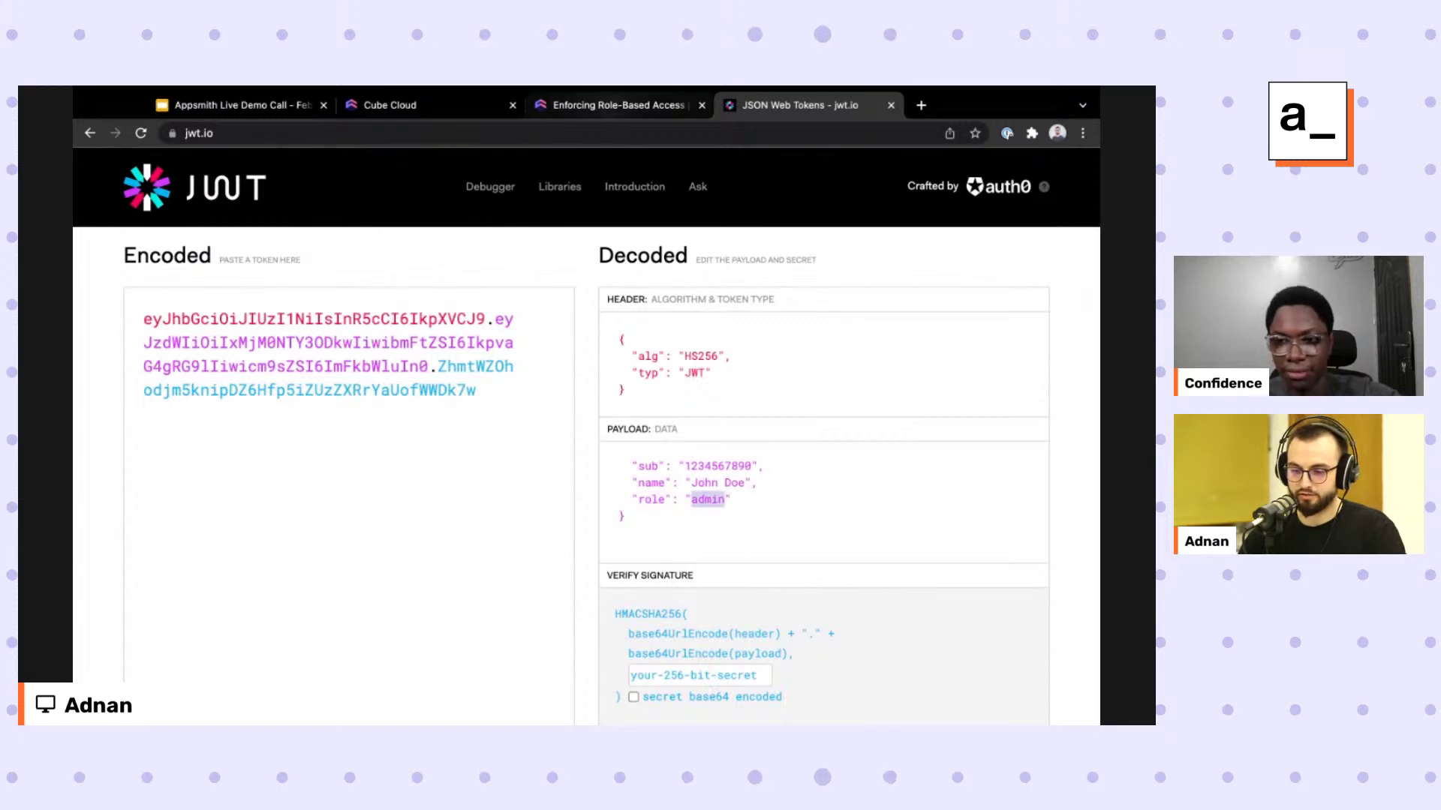
click(619, 105)
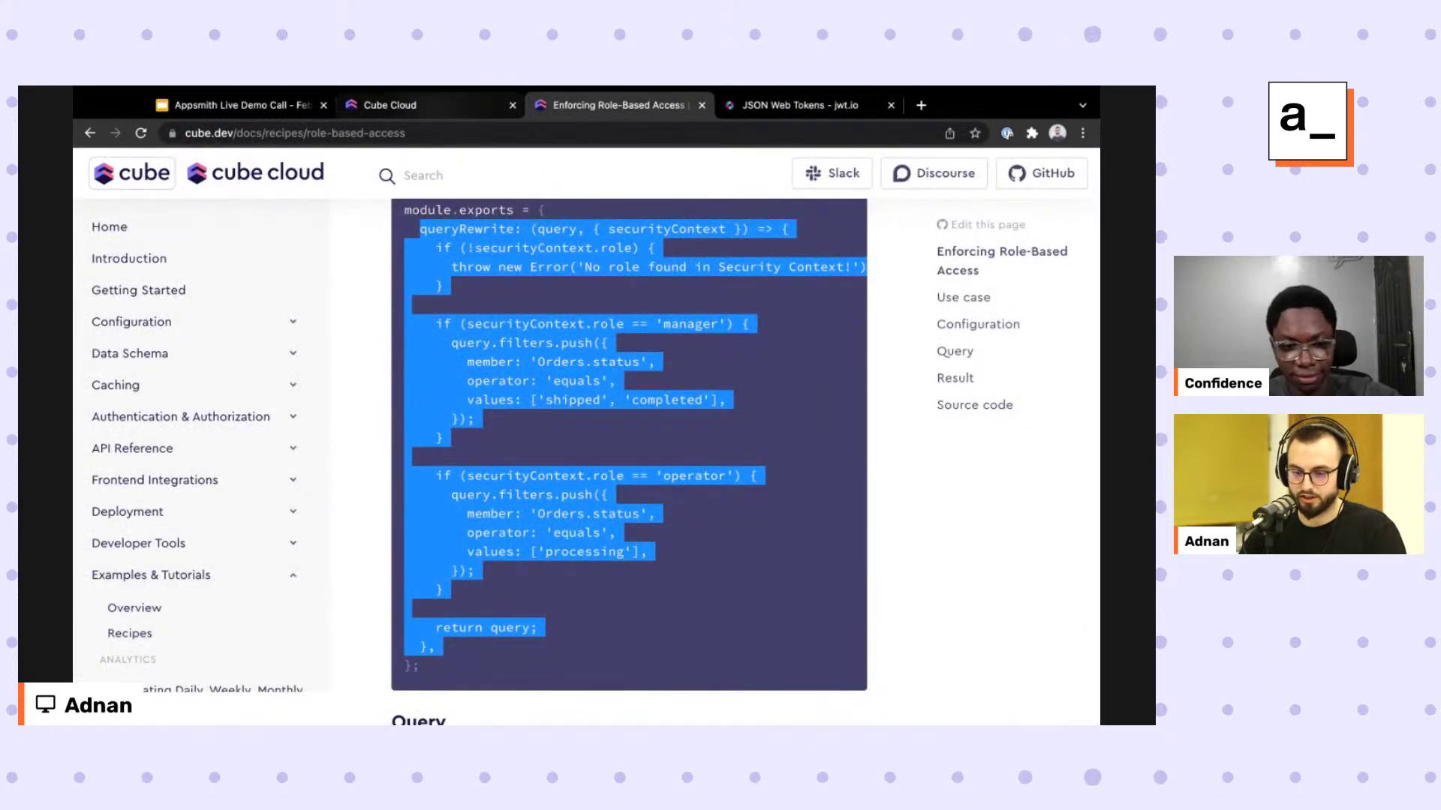
In cube.js, rename the manager rule to admin and replace its filter block with return query.
click(420, 105)
double_click(792, 363)
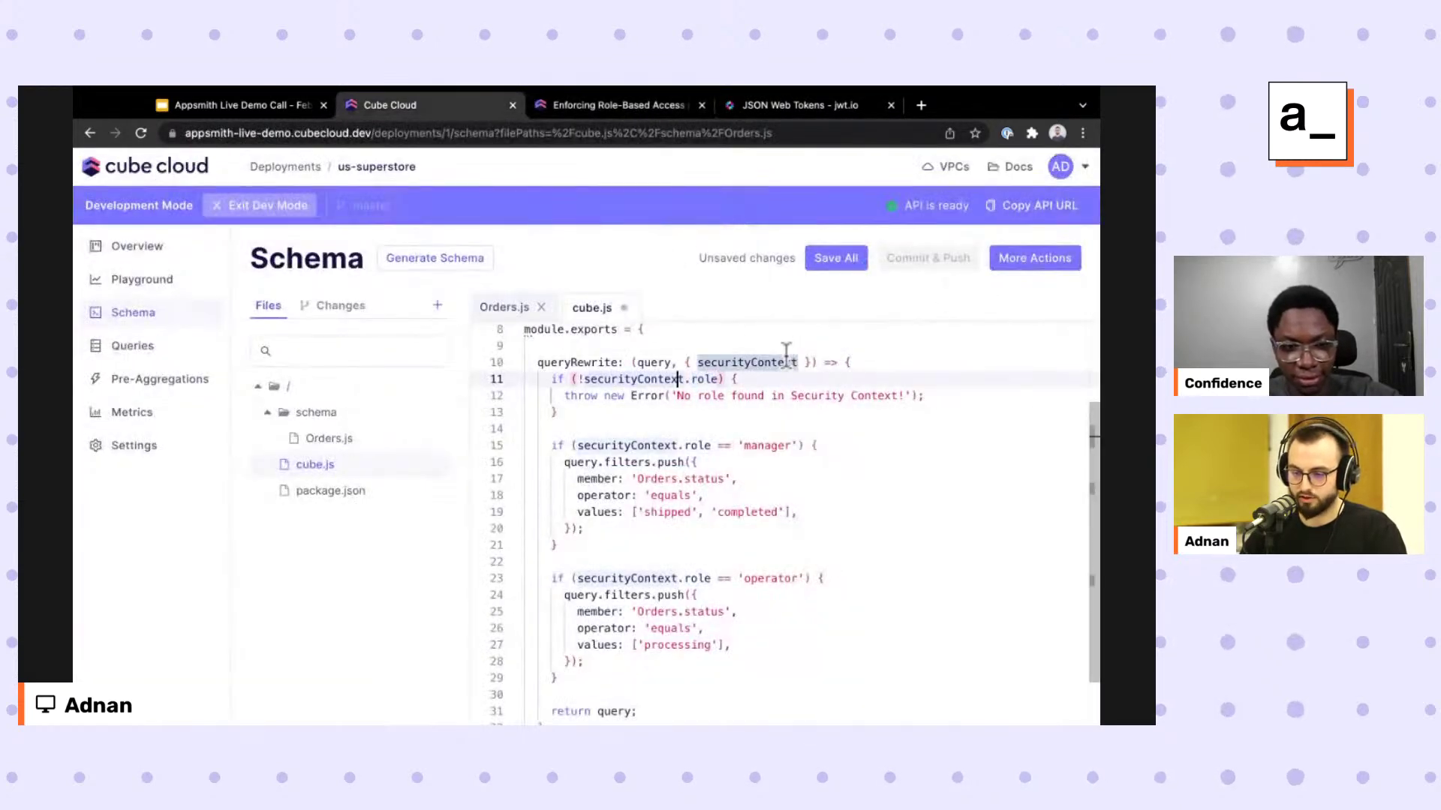
triple_click(593, 396)
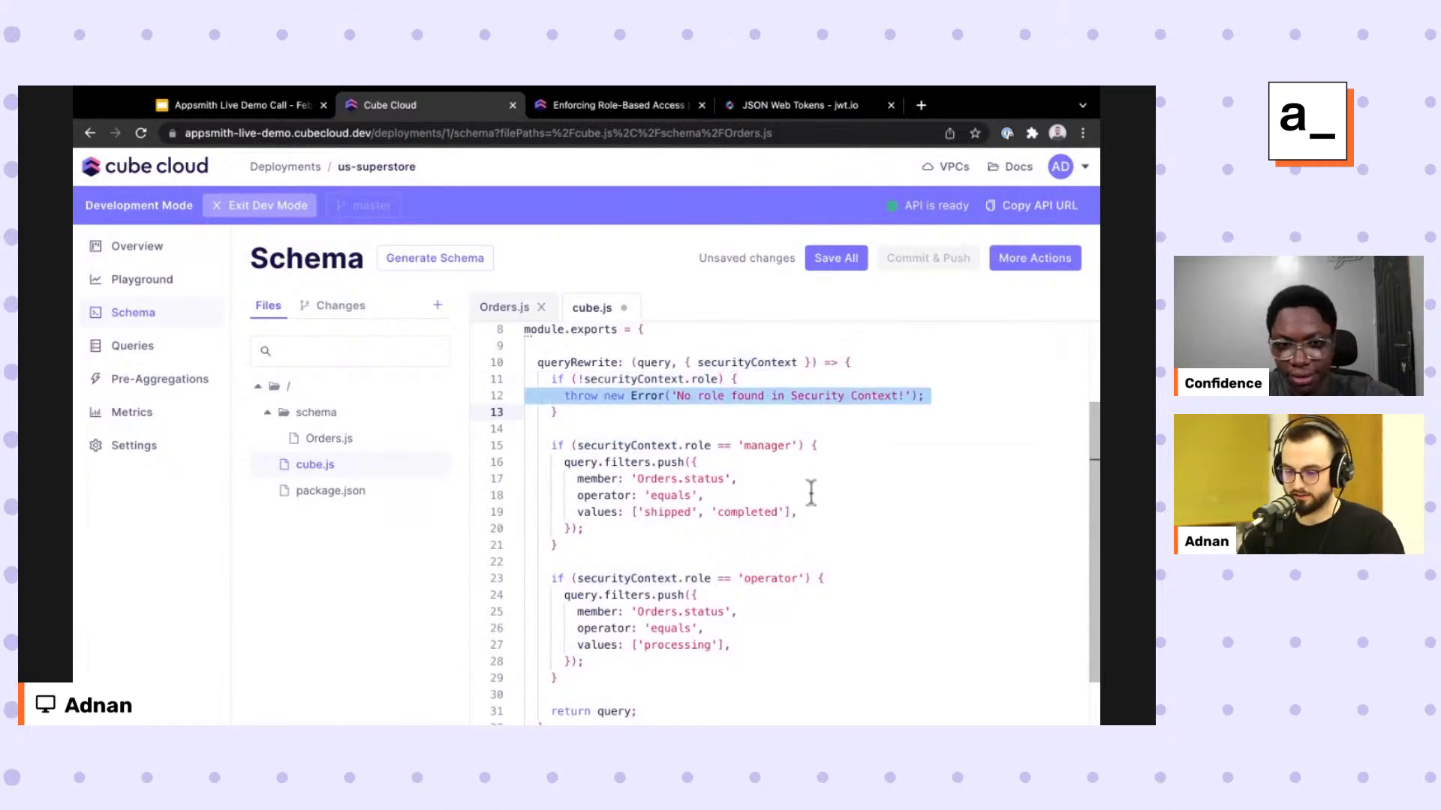
text(admin)
drag(564, 462, 556, 527)
key(BackSpace)
text(retun)
key(BackSpace)
key(BackSpace)
text(urn query)
Review the operator rule's Orders.status filter on line 20 and edit its operator line.
click(643, 517)
click(696, 534)
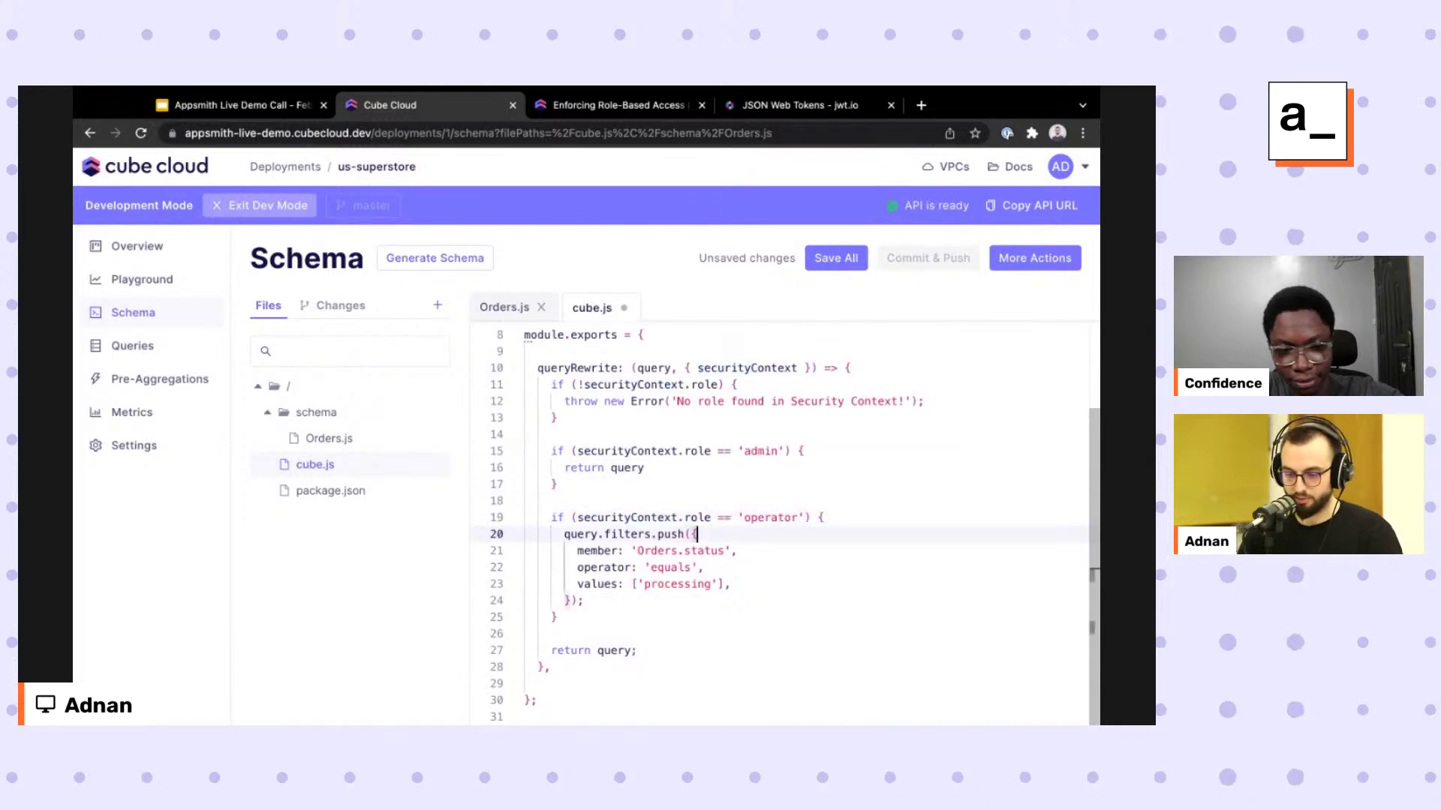
drag(563, 533, 684, 534)
key(Left)
key(Down)
key(Down)
click(636, 551)
click(650, 567)
drag(650, 567, 690, 567)
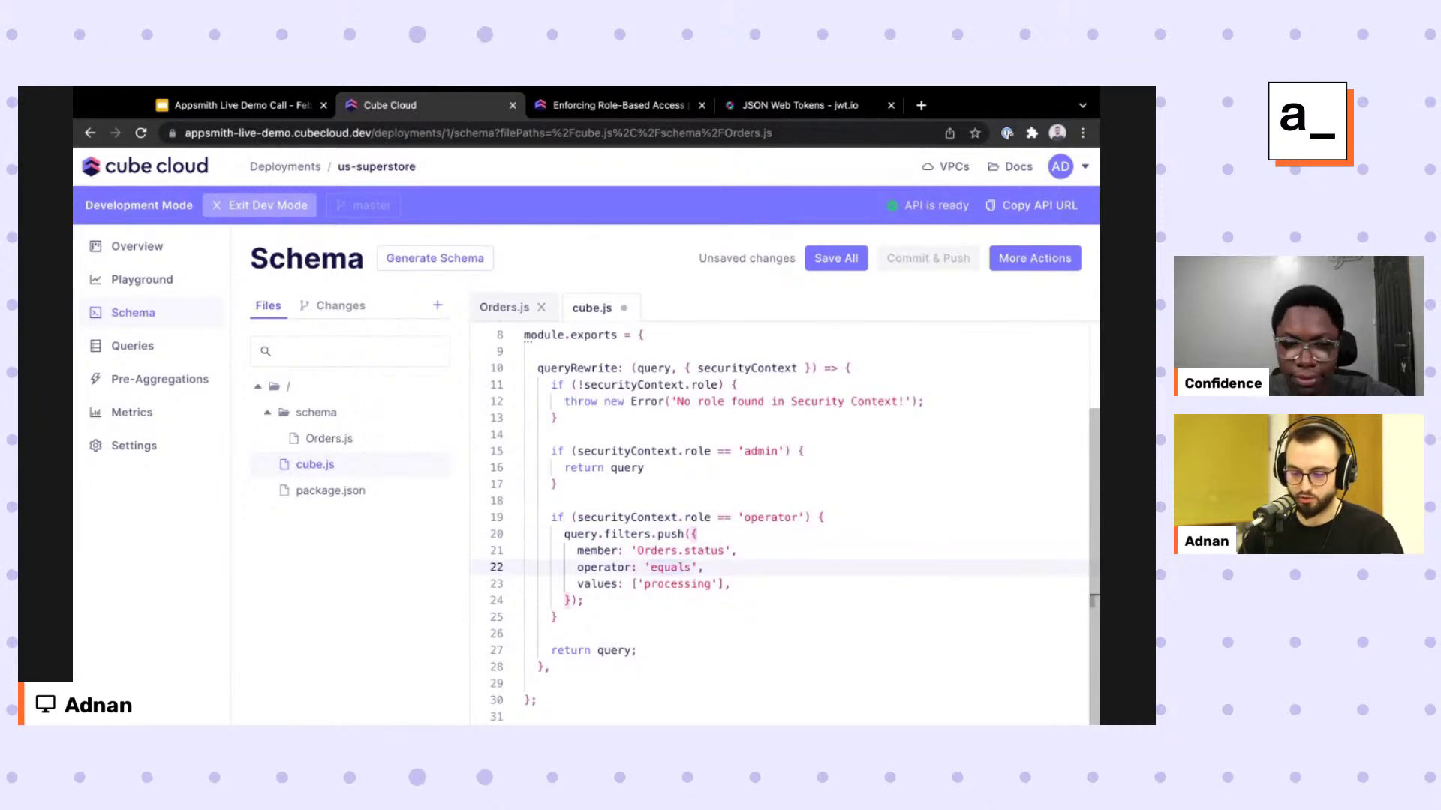
text(ator: 'orepatsd)
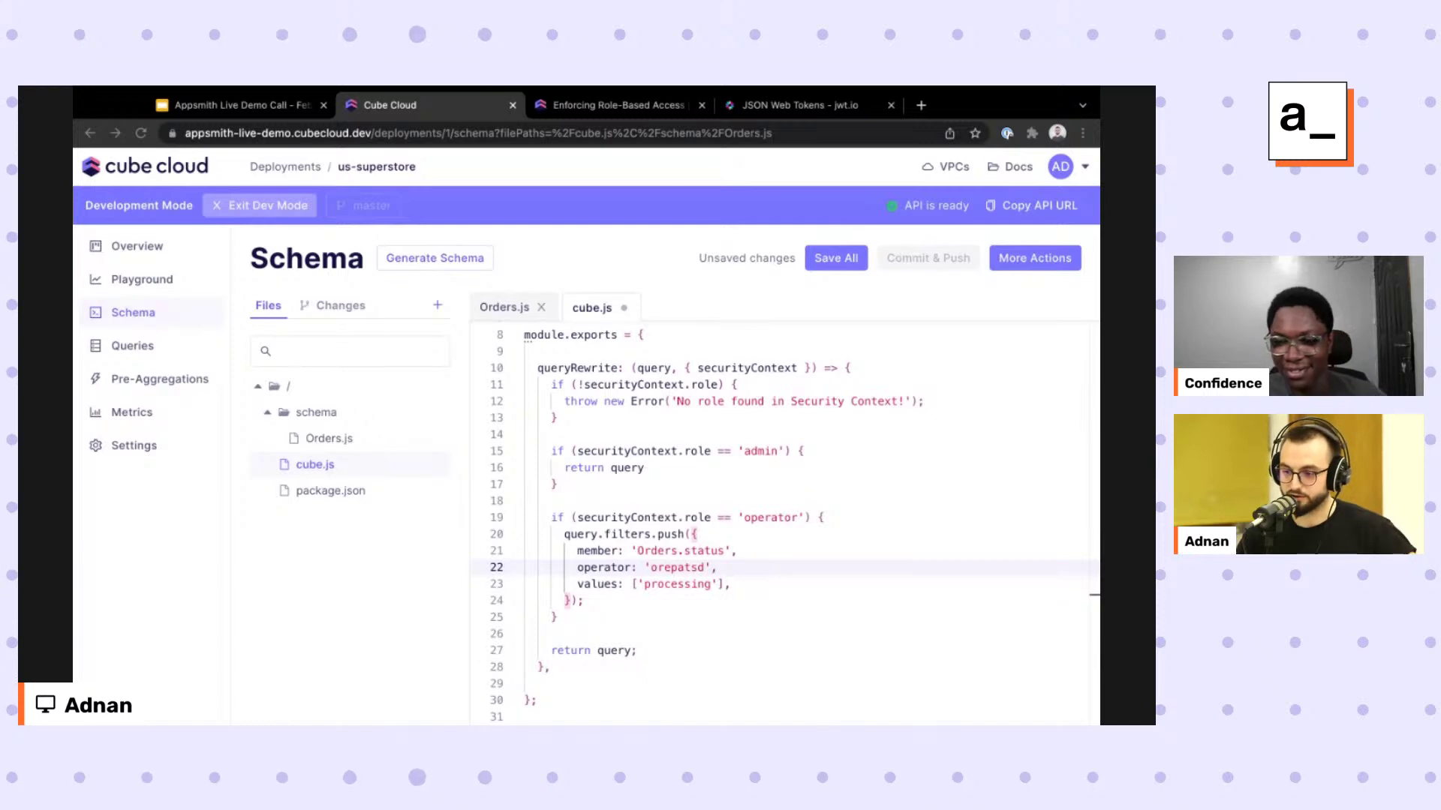
click(705, 567)
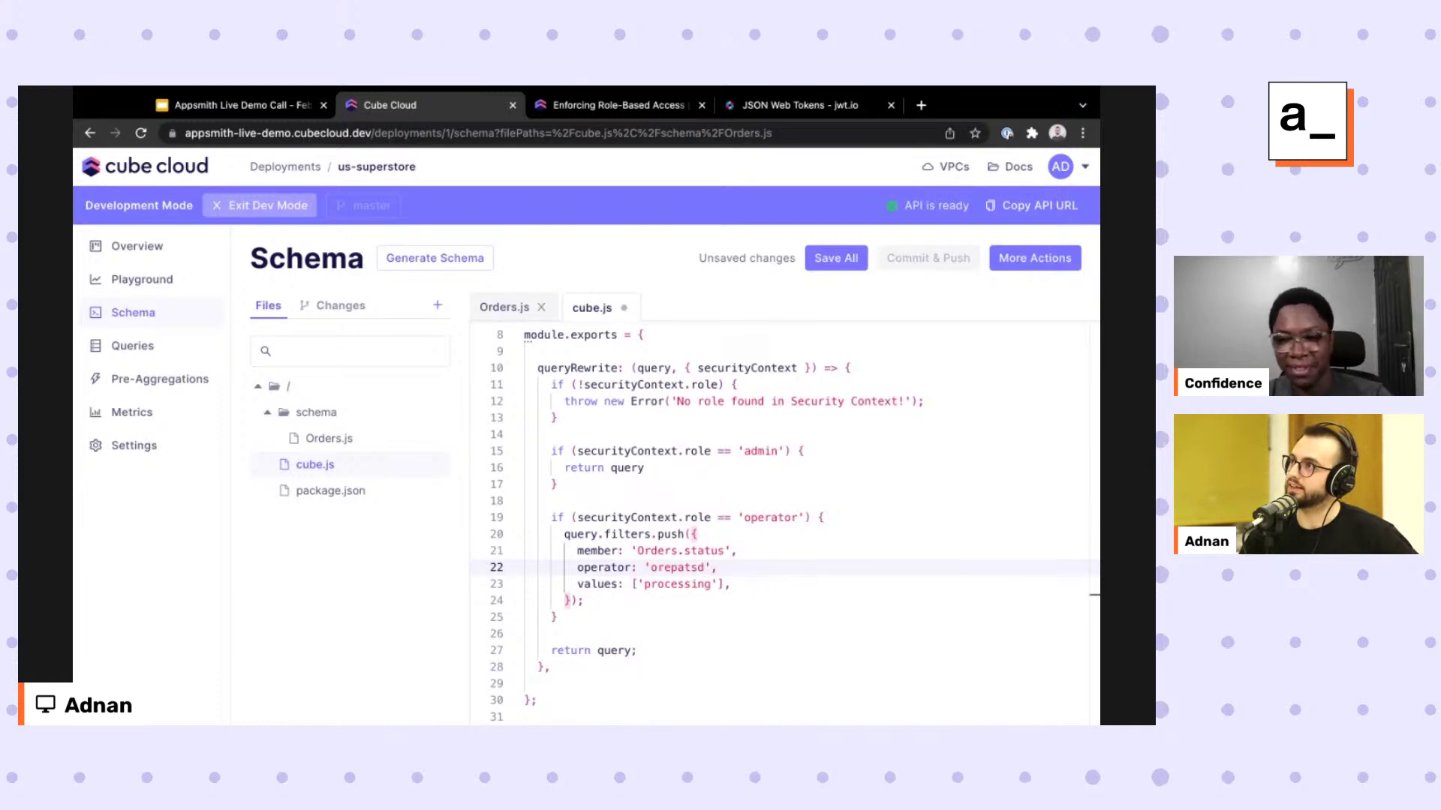
key(alt+Tab)
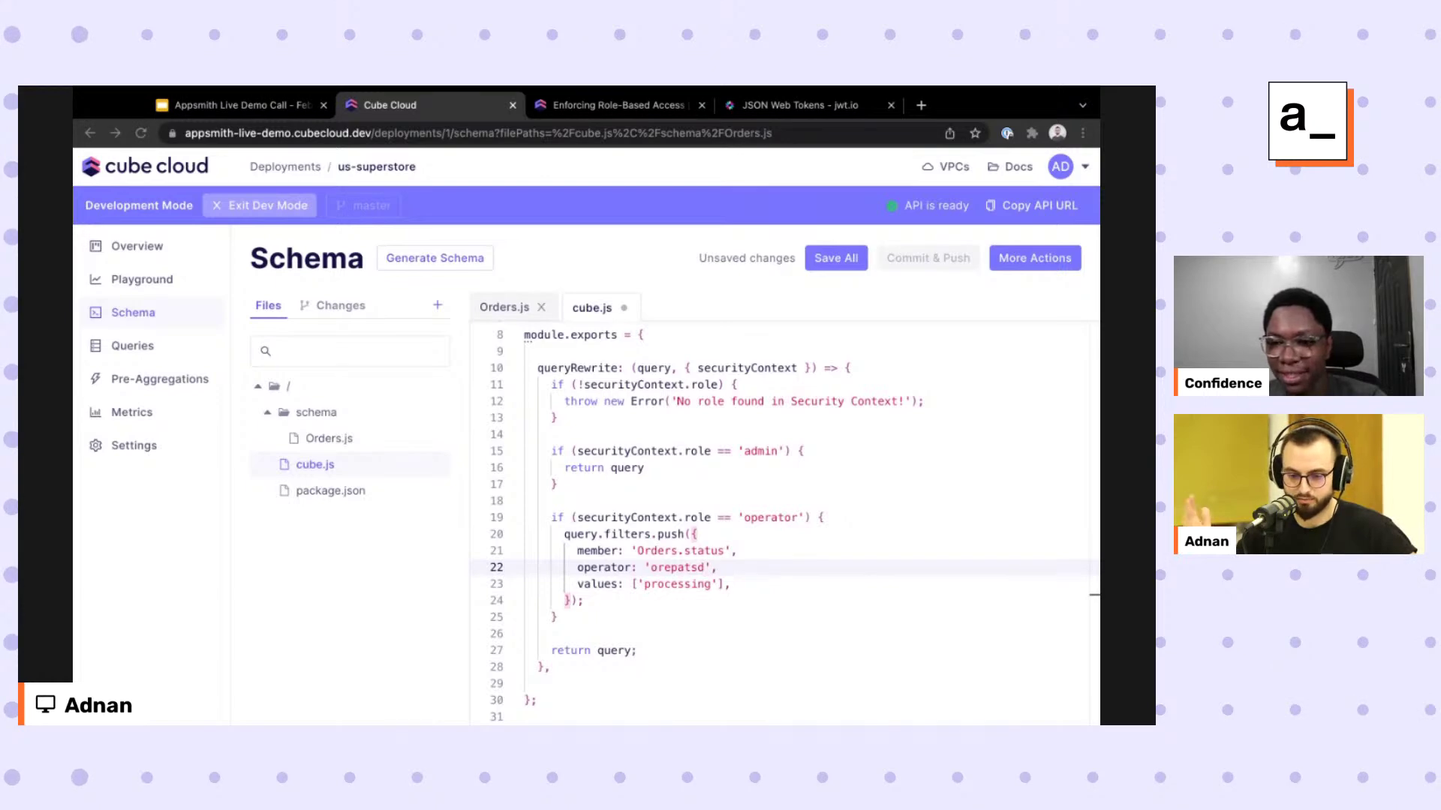